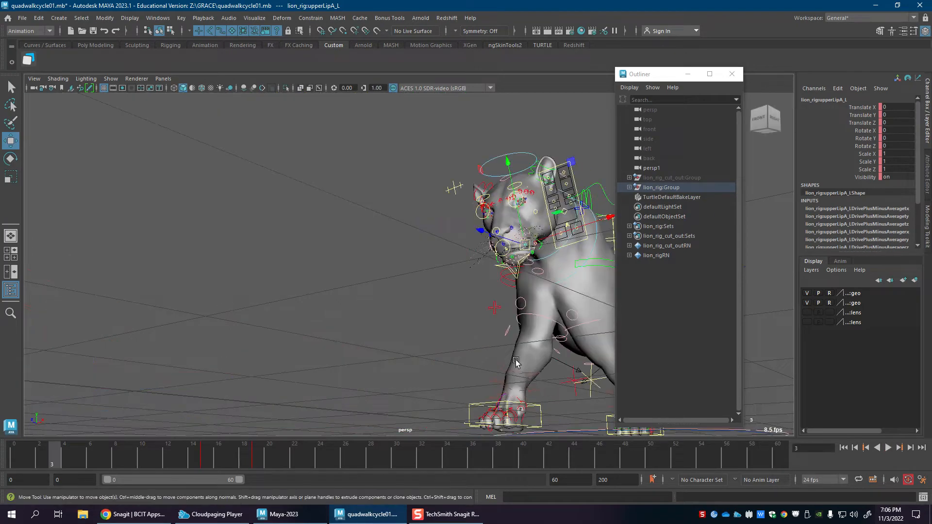
Step: Look through the persp1 camera in the main viewport and go to frame 0
click(169, 79)
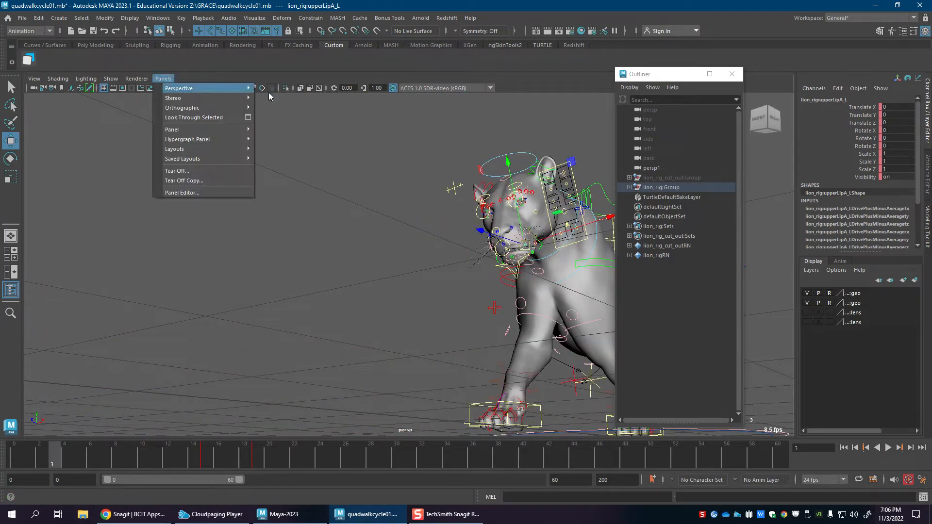
mouse_move(234, 91)
click(280, 99)
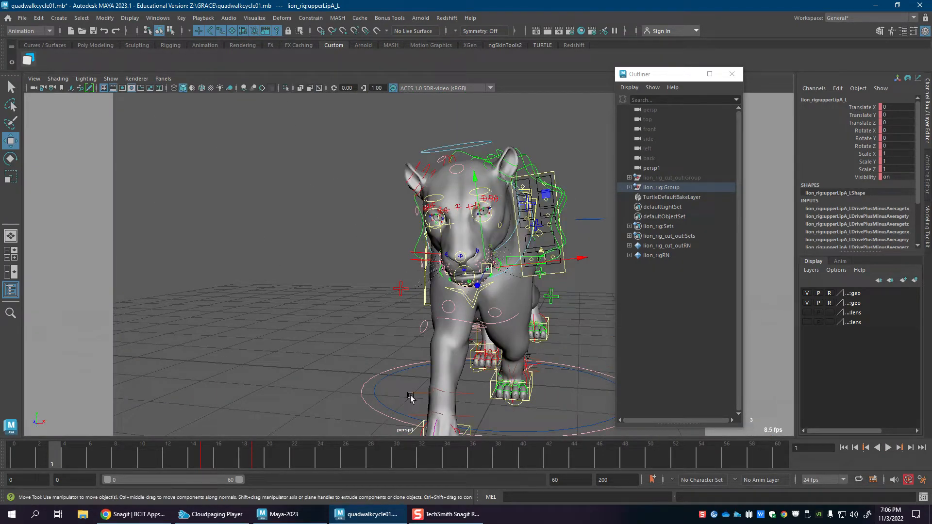
click(16, 459)
Step: Tear off a copy of the main viewport and select its entry, Model Panel5, in the enlarged Panel Editor
click(163, 78)
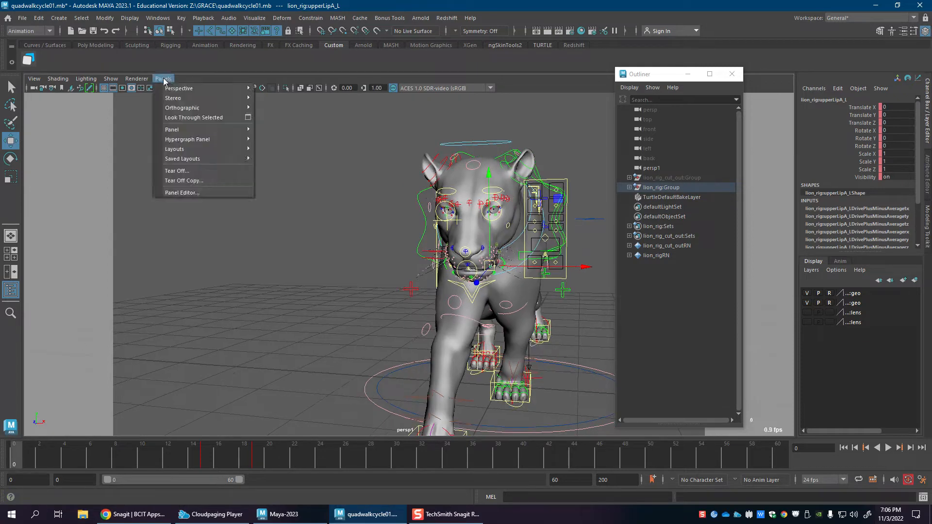
click(198, 180)
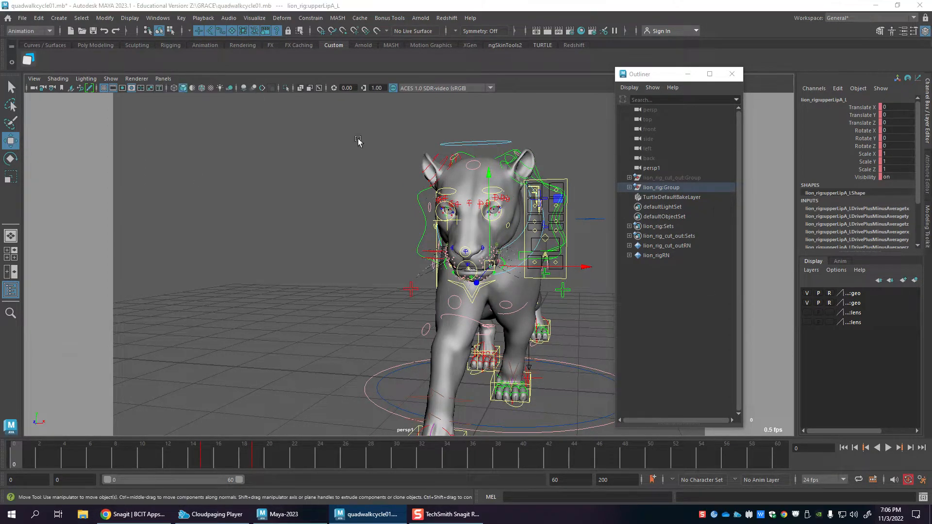
click(162, 79)
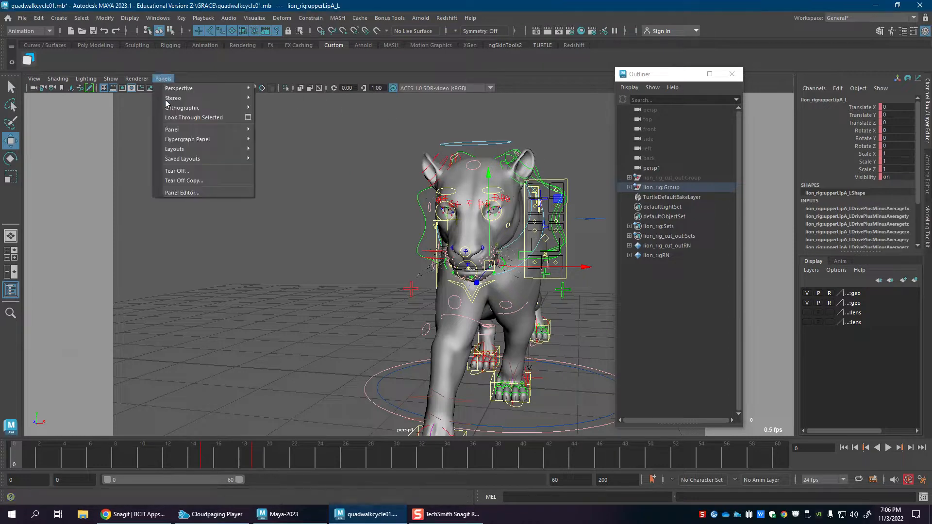
click(184, 193)
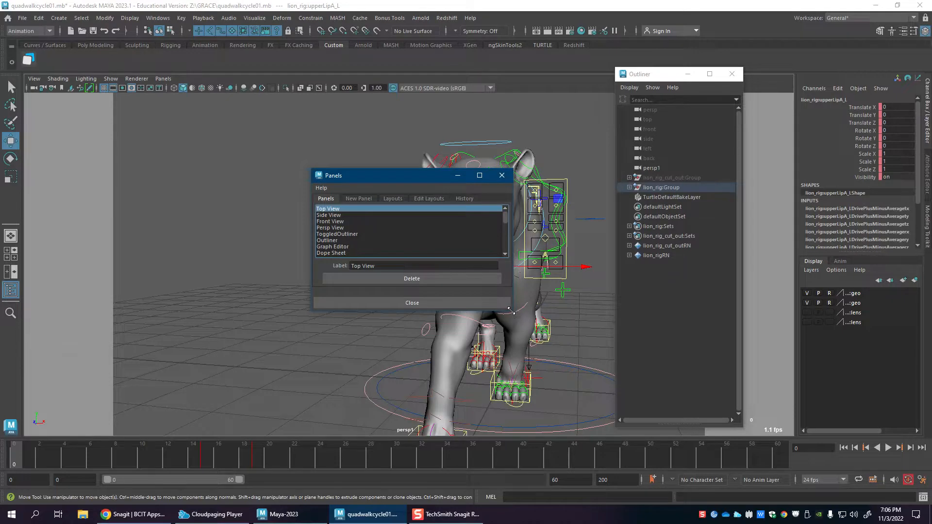
drag(510, 310, 635, 440)
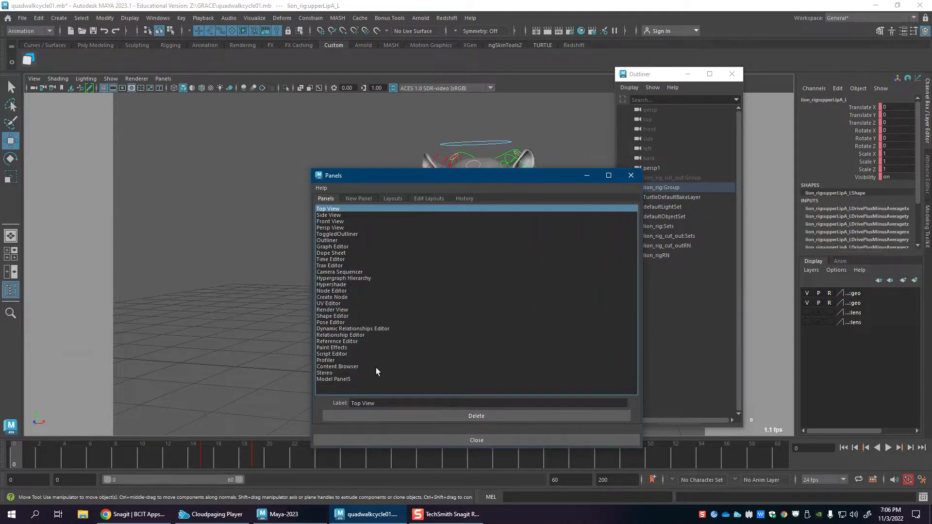
click(354, 379)
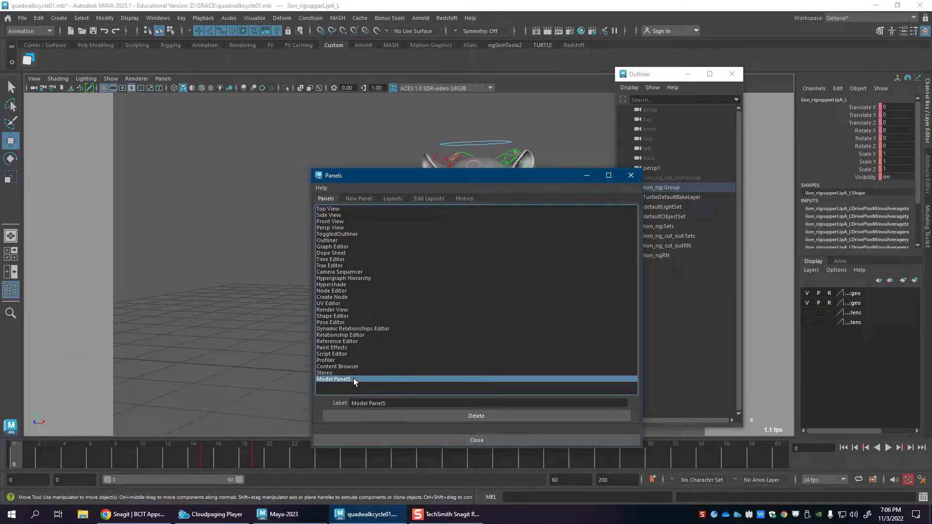
click(163, 79)
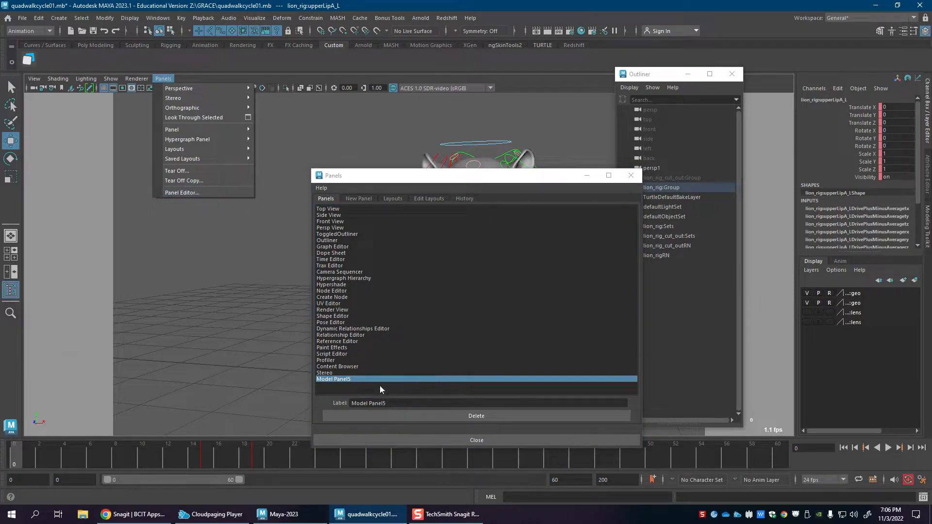
click(502, 378)
Step: In the Windows display Settings, set multiple displays to "Duplicate desktop on 1 and 3", keep the changes and minimise the window
drag(931, 108, 228, 117)
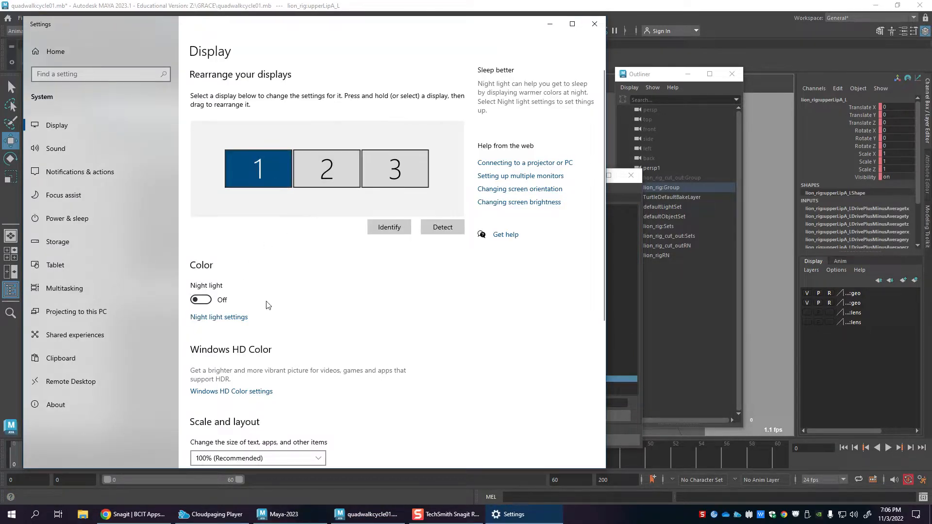
scroll(279, 332, down, 1)
scroll(279, 332, down, 4)
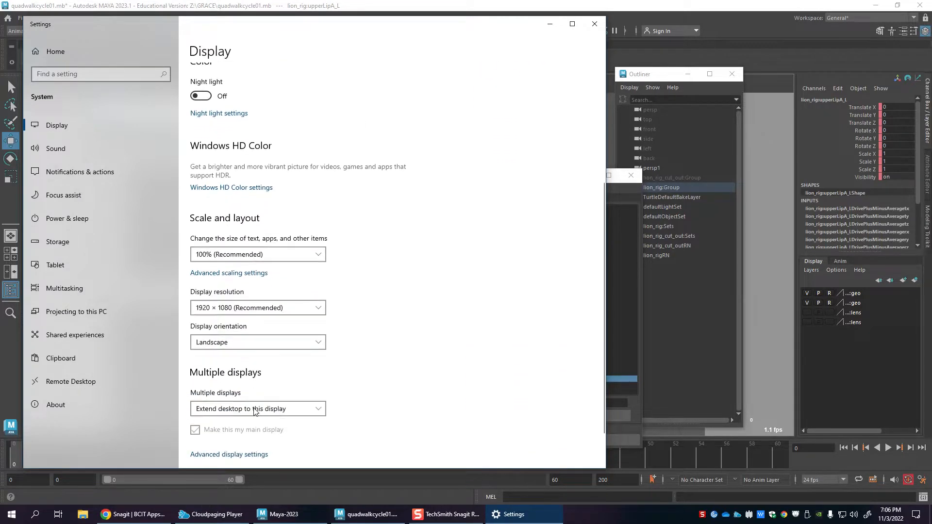
click(256, 408)
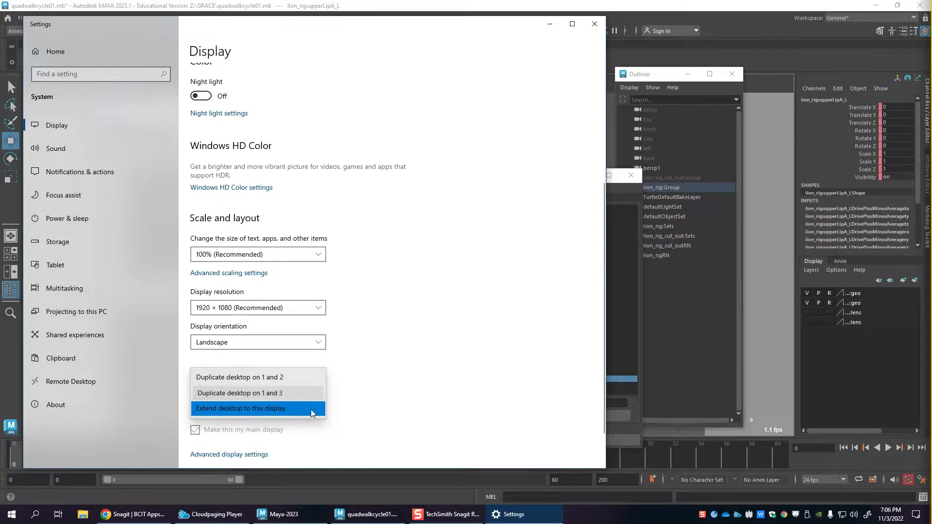
click(310, 393)
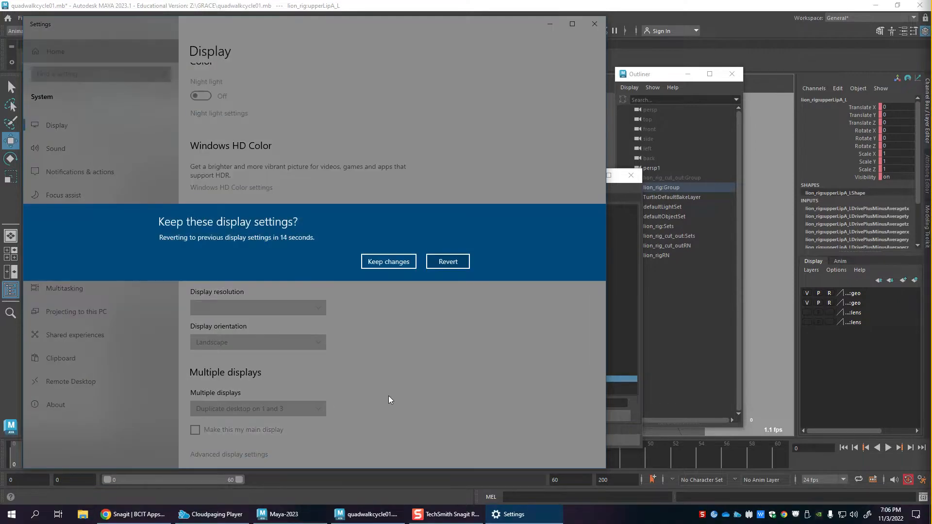
click(398, 262)
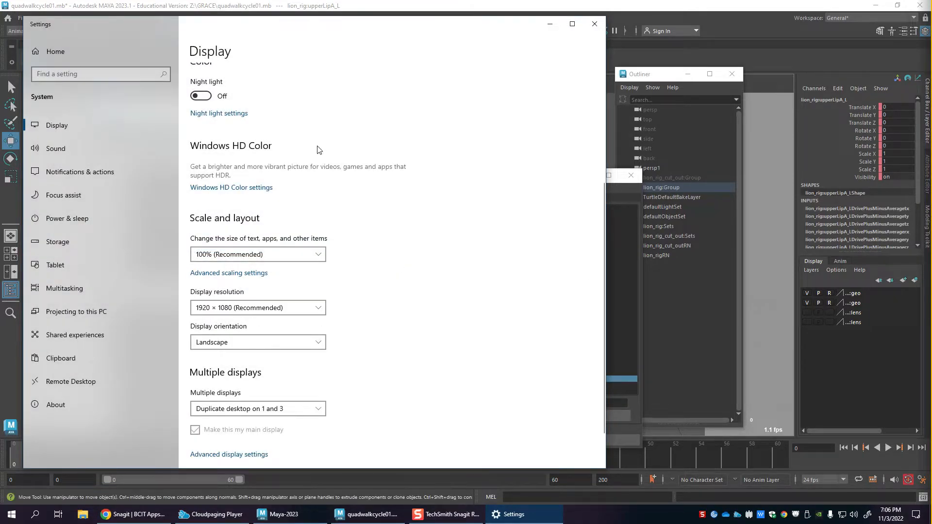
click(550, 24)
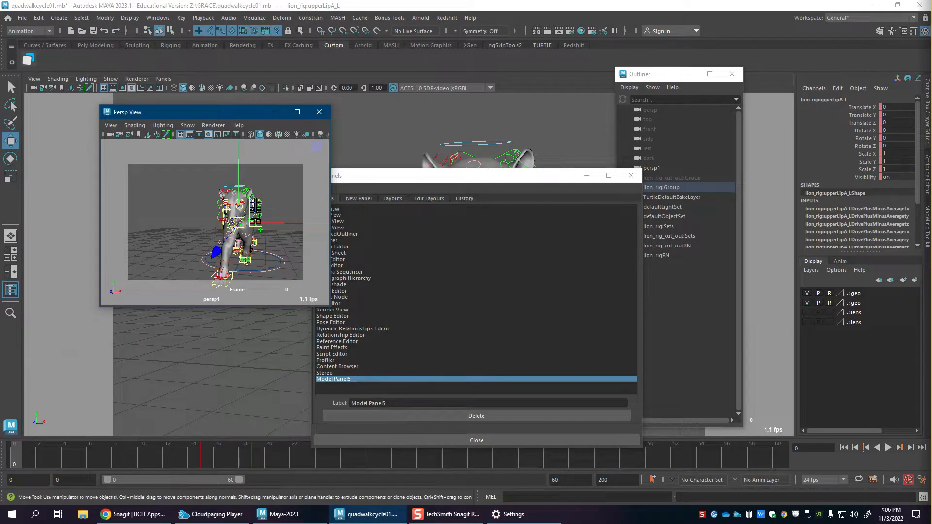
Step: Delete Model Panel5 in the Panel Editor to remove the torn-off Persp View window
key(e)
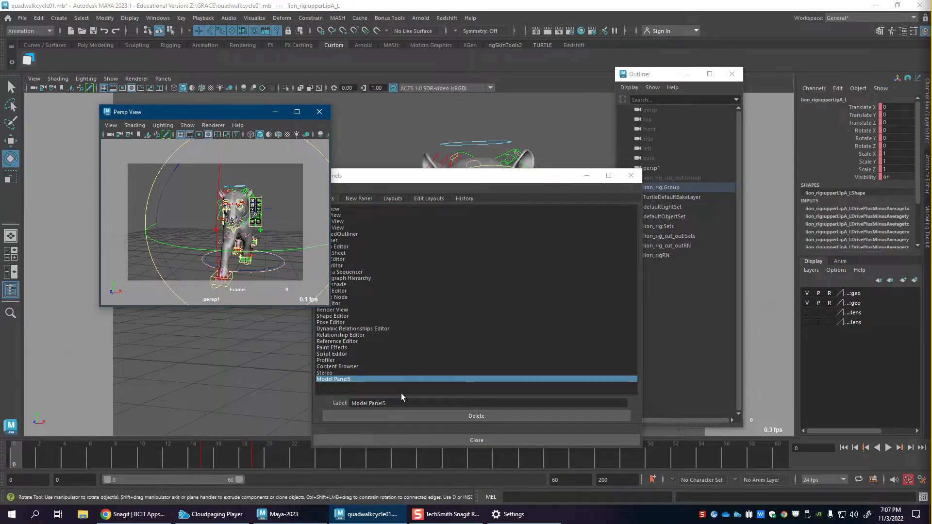
click(373, 381)
click(236, 114)
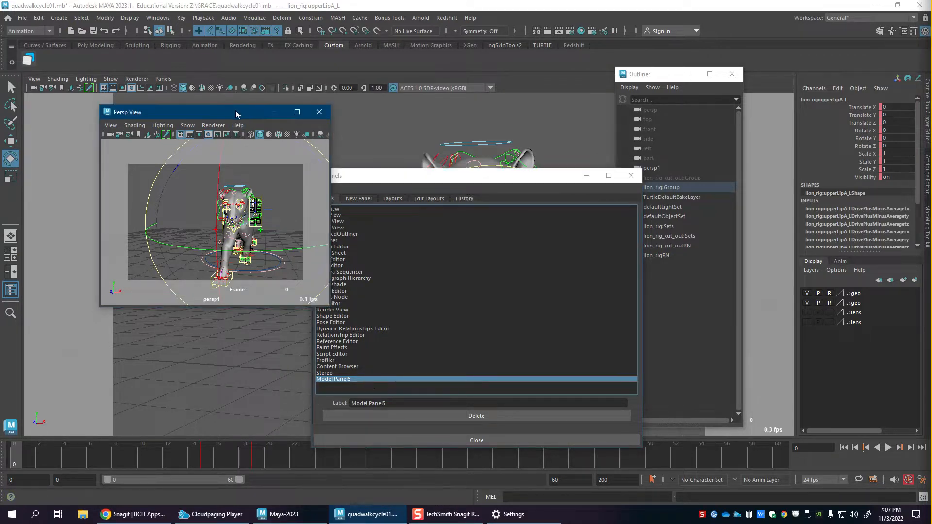
click(379, 380)
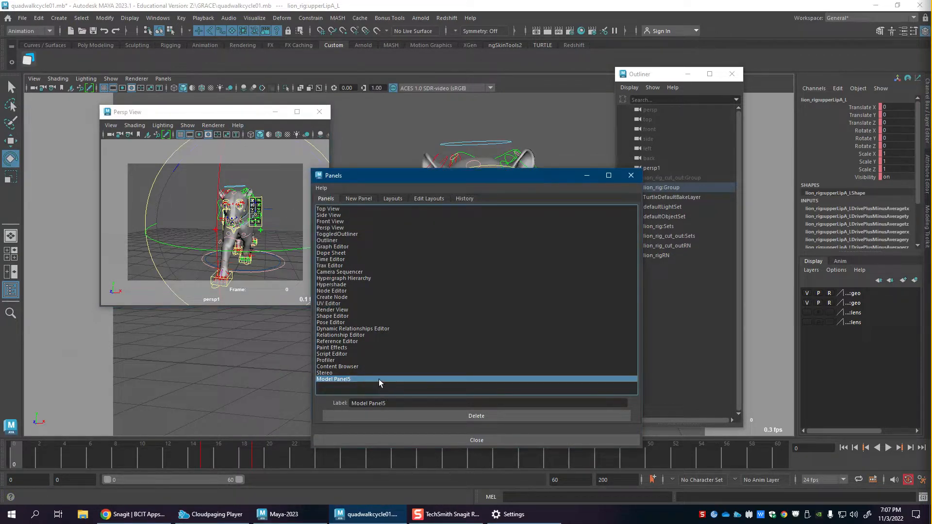
click(465, 416)
click(444, 260)
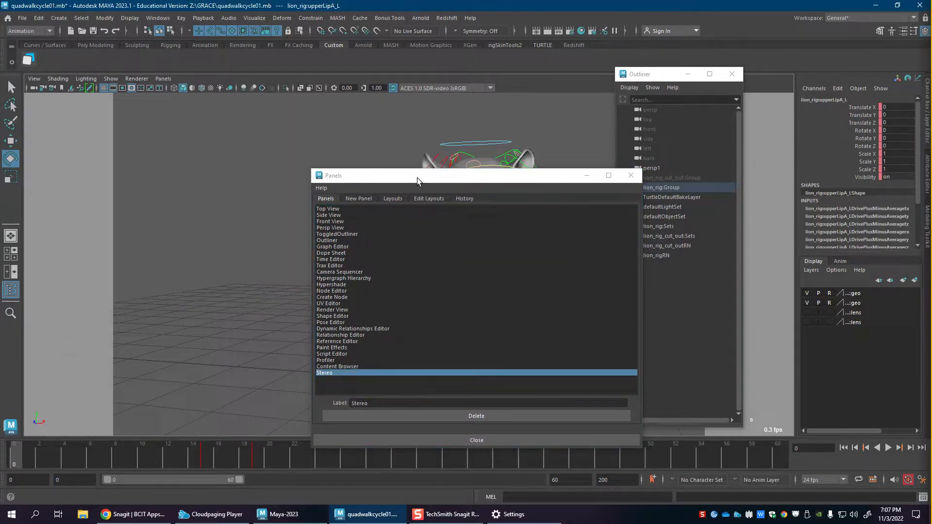
Step: Tear off a fresh copy of the main viewport as a floating window
click(165, 79)
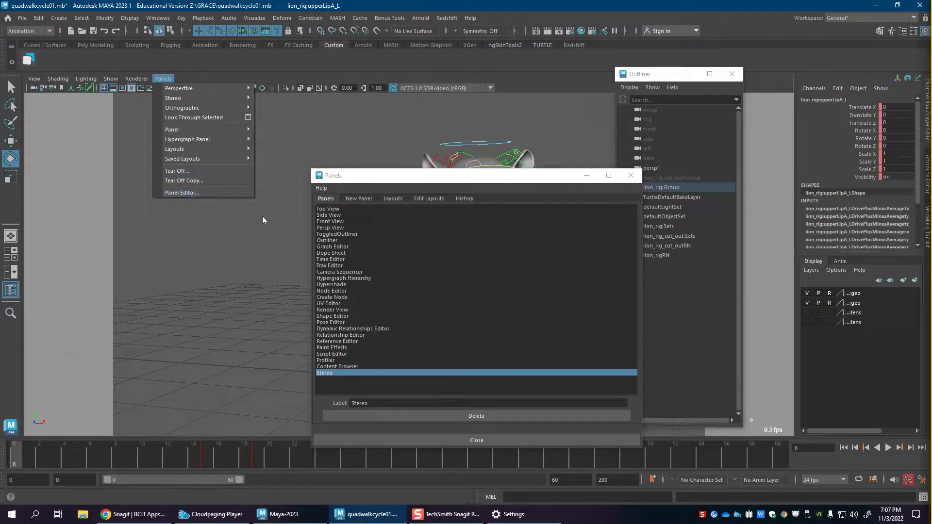
mouse_move(284, 98)
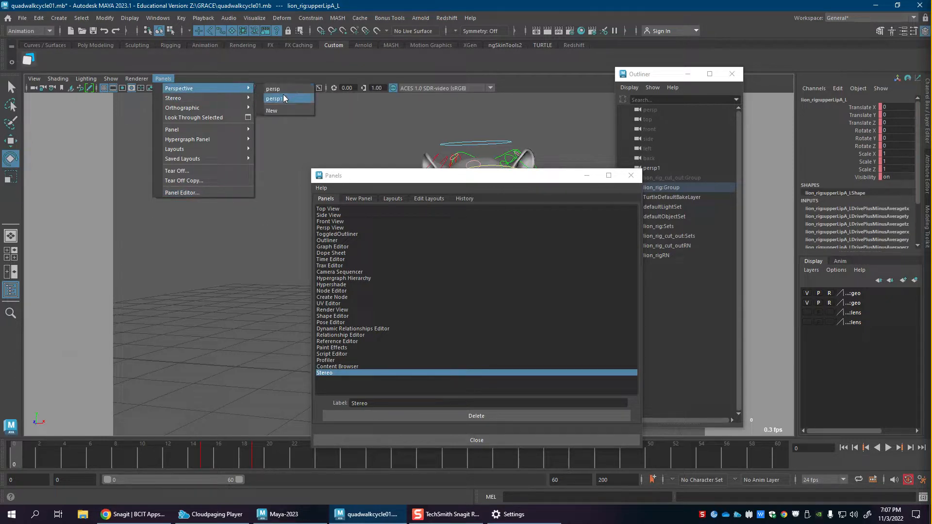
click(200, 181)
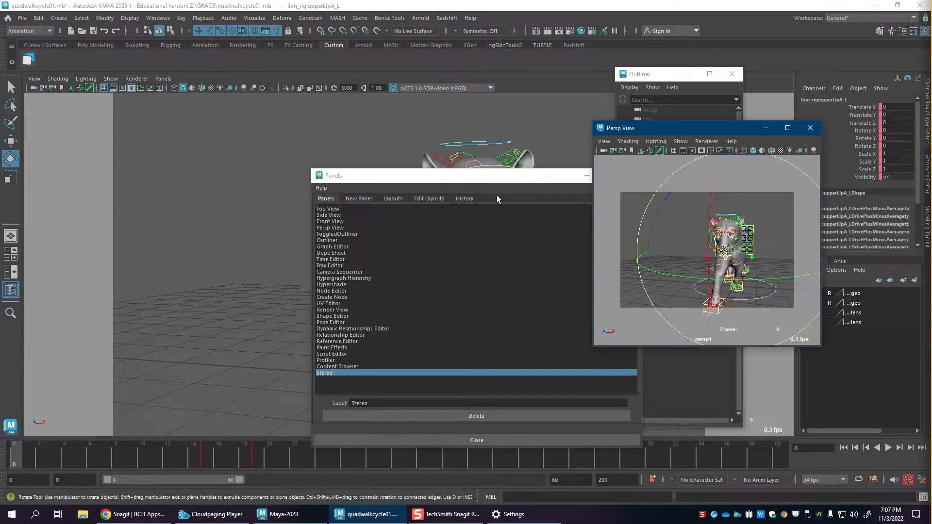
Step: Switch the torn-off view to the persp camera, minimise the Panels window and frame the lion's head in that view
click(603, 151)
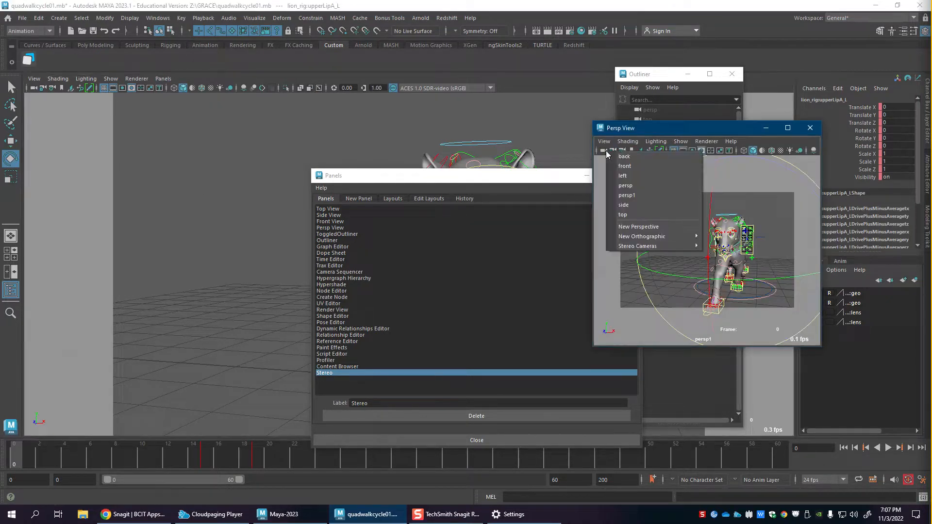
click(636, 185)
click(587, 175)
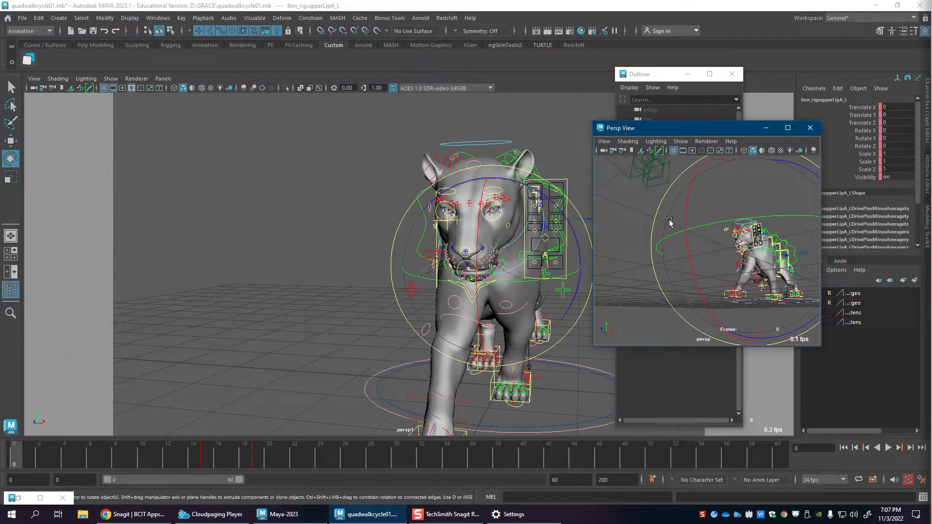
alt+right_drag(717, 244, 787, 271)
alt+middle_drag(786, 273, 669, 284)
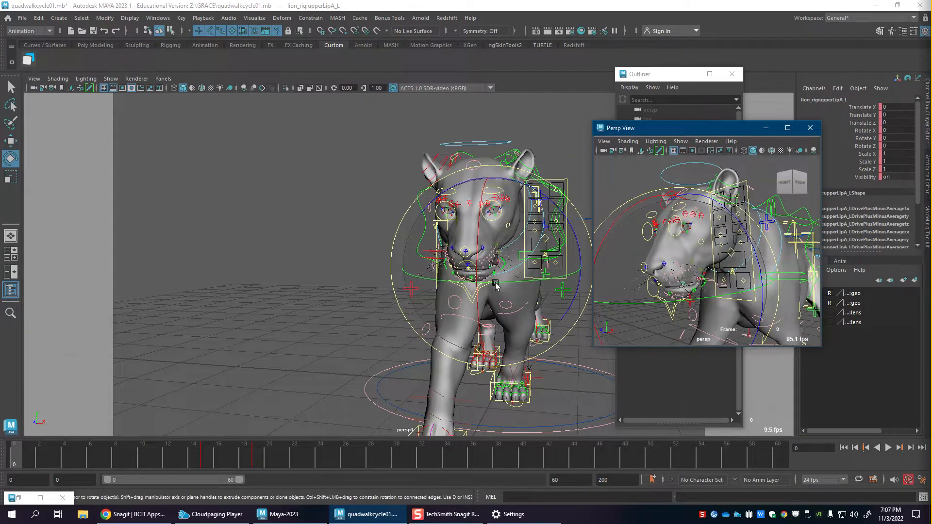
key(w)
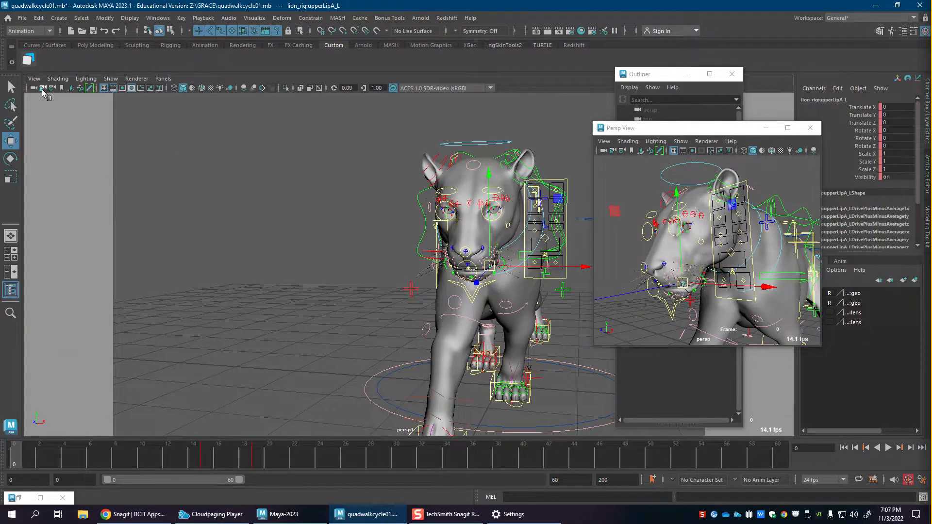
Step: Set the torn-off view to the persp1 camera and rename that camera renderCam
right_click(607, 153)
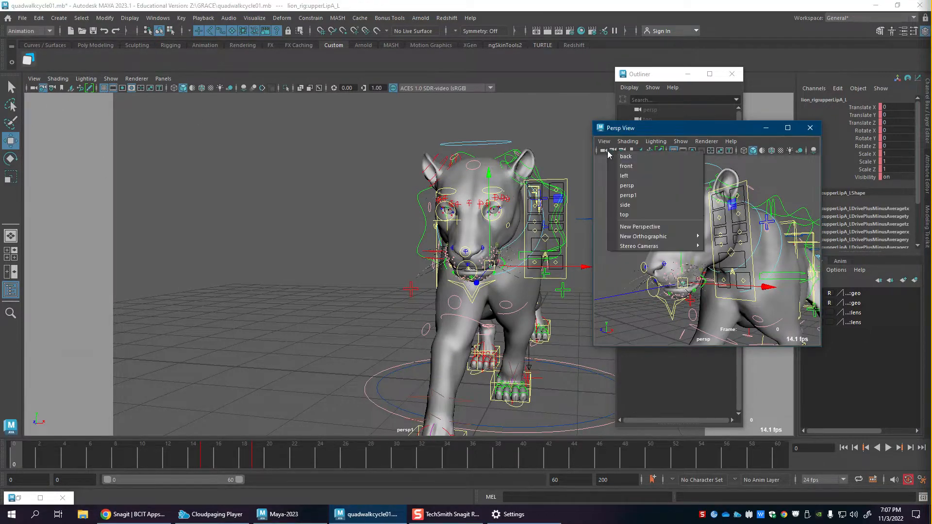
click(631, 196)
click(33, 88)
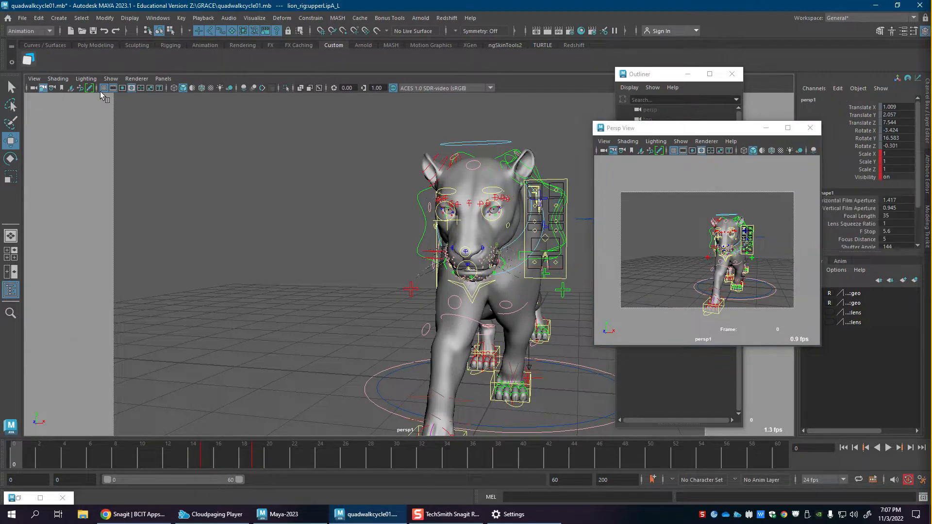
double_click(848, 100)
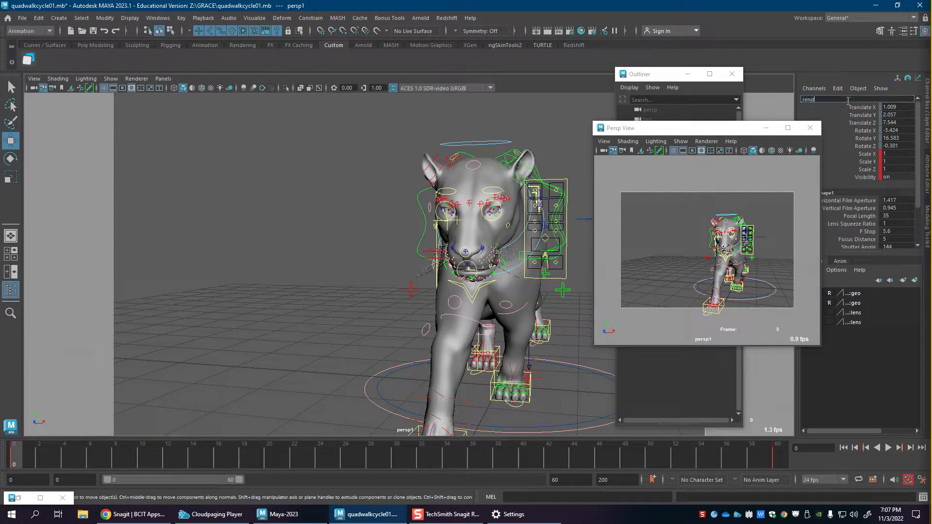
text(renderCam)
key(Return)
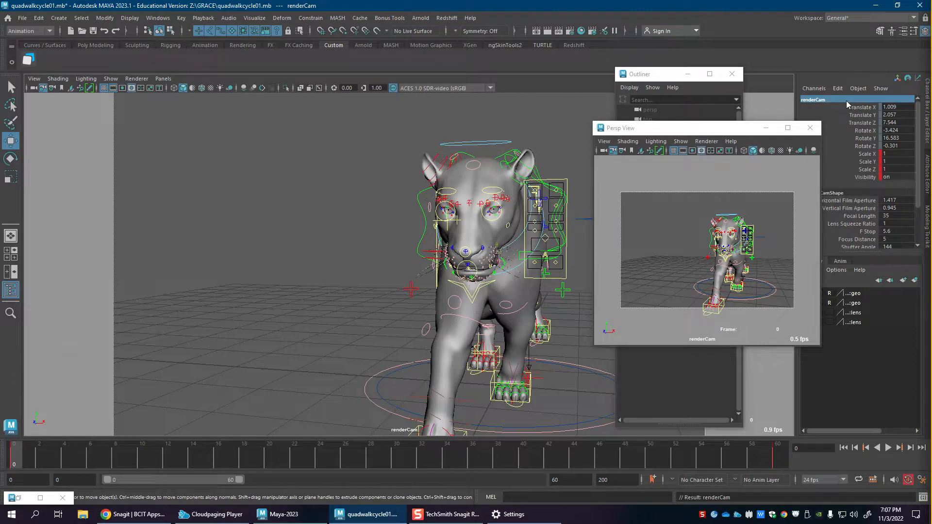
Step: Play back the walk cycle in both camera views and return to frame 0
key(alt+v)
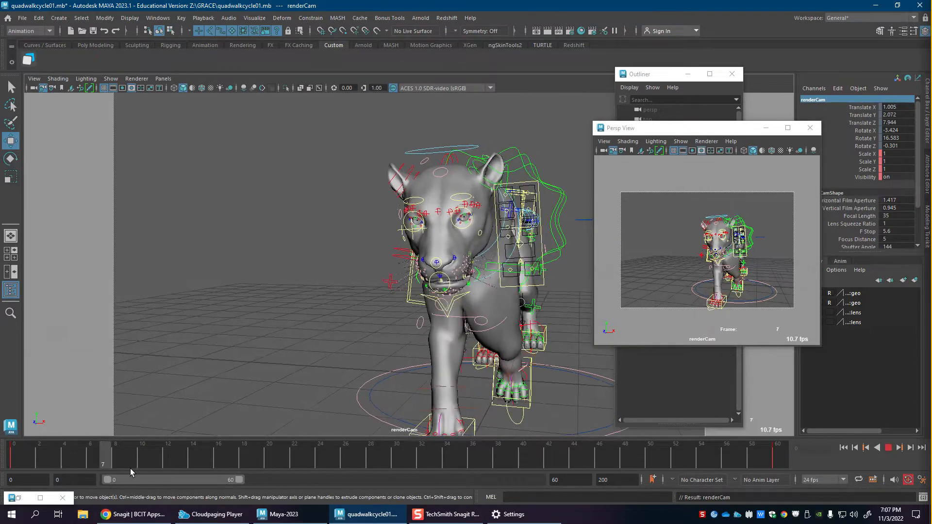
drag(58, 463, 11, 462)
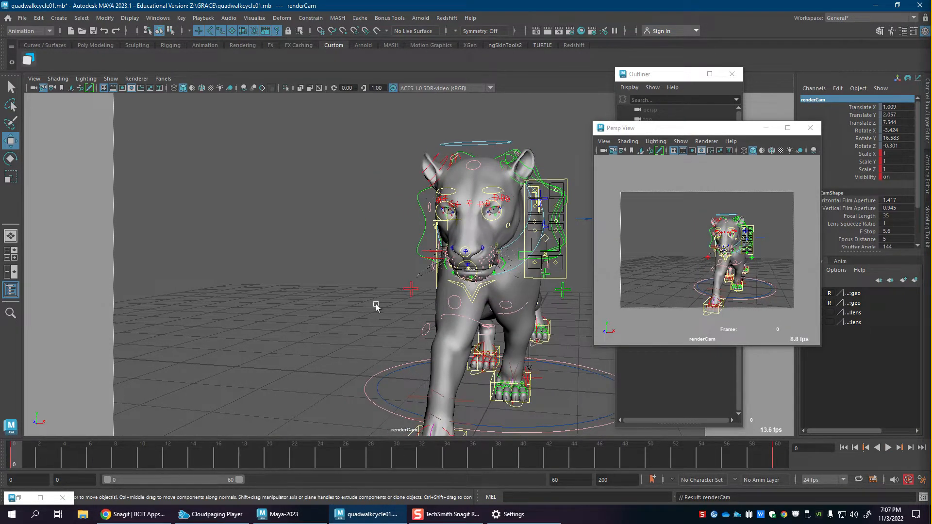
Step: Frame the lion's face in the main viewport with 2D Pan/Zoom and hide the rig's control curves there
key(backslash)
right_drag(227, 290, 382, 324)
middle_drag(382, 324, 329, 338)
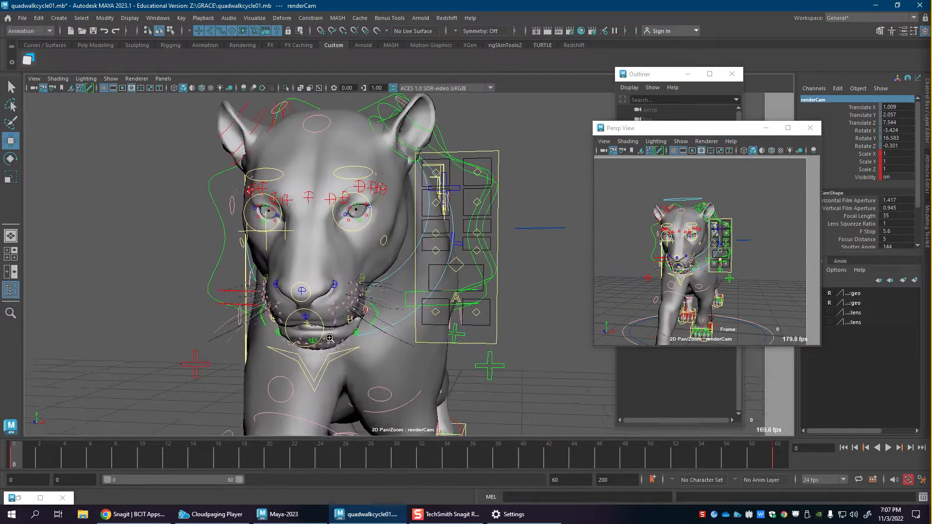
right_drag(330, 338, 355, 335)
middle_drag(272, 314, 327, 329)
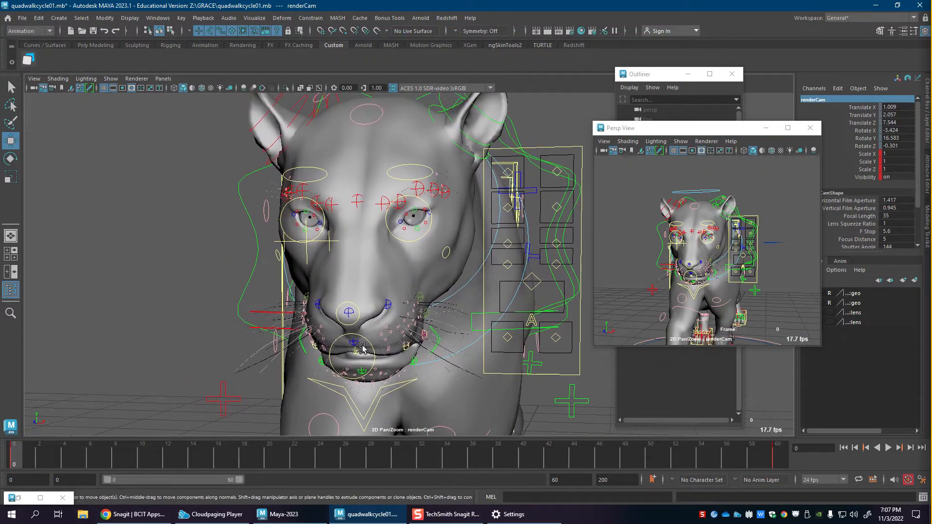
click(113, 82)
click(134, 144)
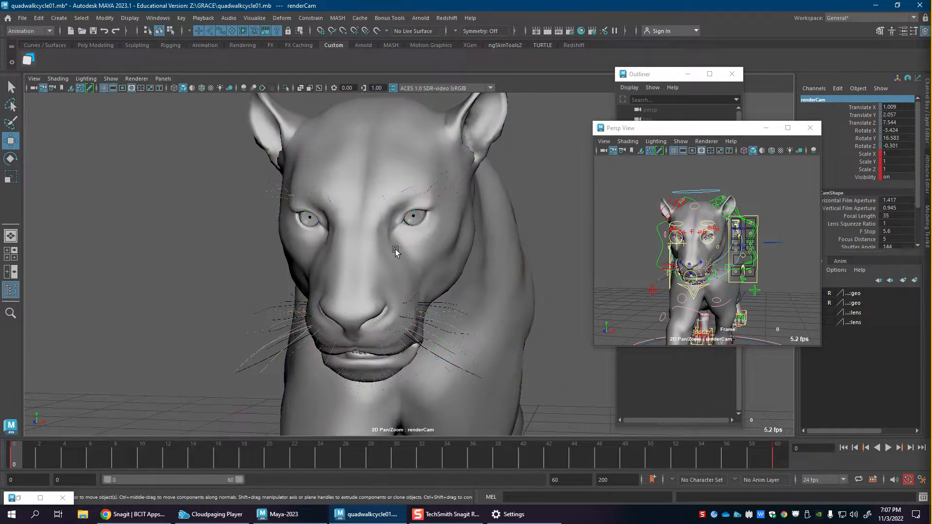
Step: Move the torn-off camera view over the main viewport so the Outliner's contents are uncovered
click(705, 273)
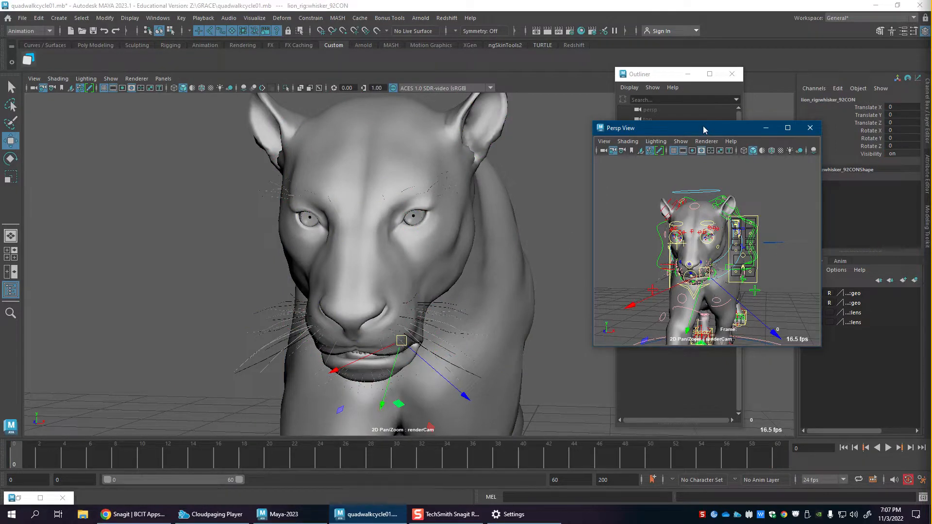
drag(694, 137, 467, 145)
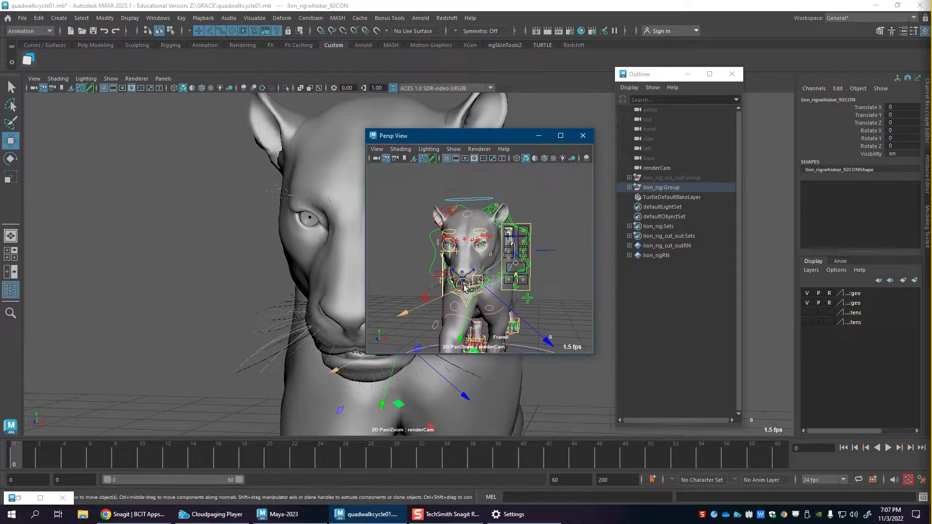
right_click(376, 159)
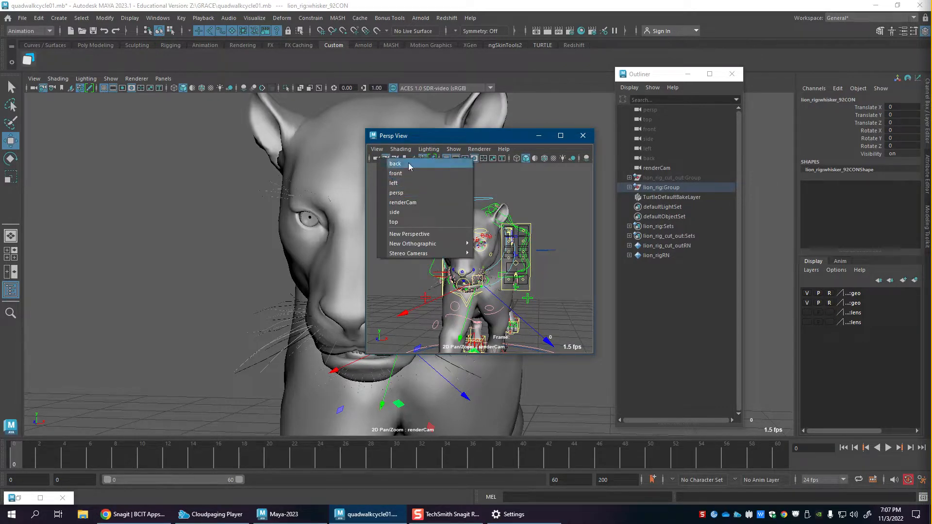
Step: Create a new perspective camera from the main viewport and rename it followCam
click(163, 78)
click(163, 78)
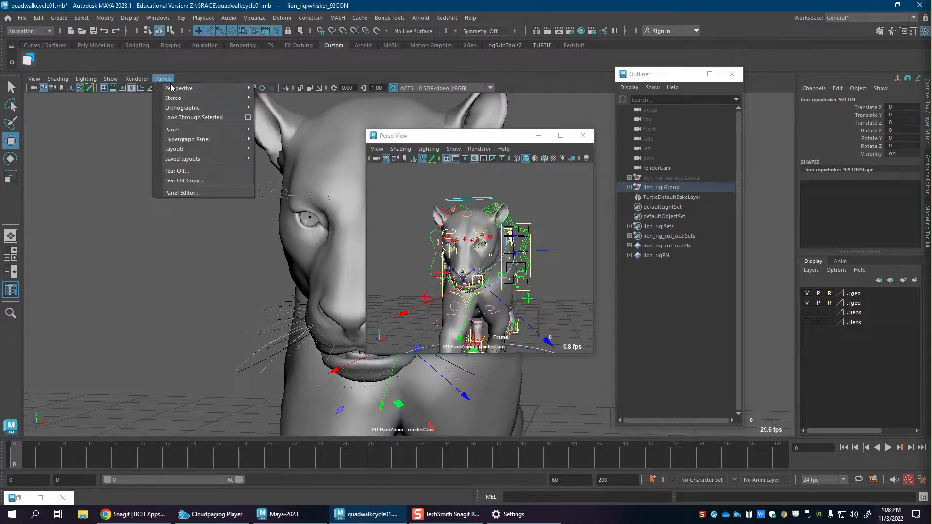
mouse_move(241, 92)
click(287, 110)
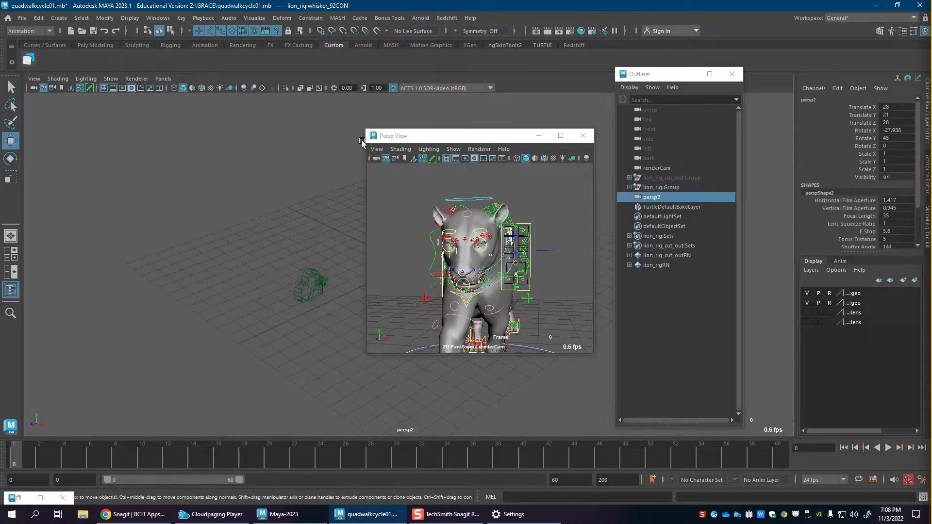
click(831, 101)
text(f)
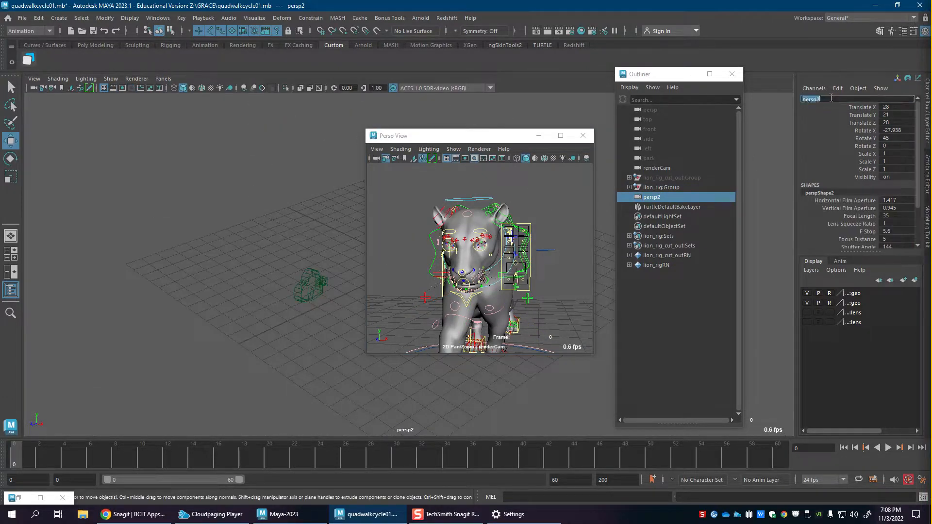
text(ollowCam)
key(Return)
Step: Select the persp2 camera and put it in its own group
click(658, 198)
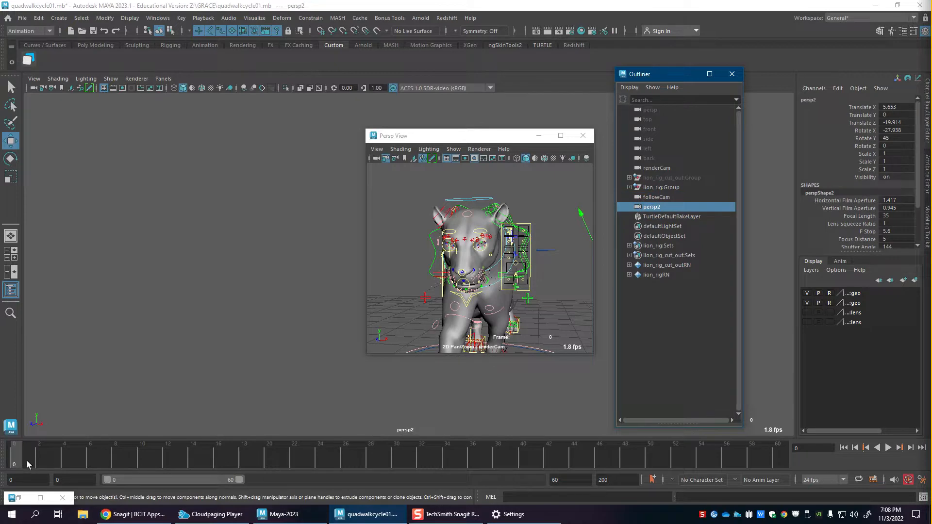
alt+drag(514, 291, 516, 292)
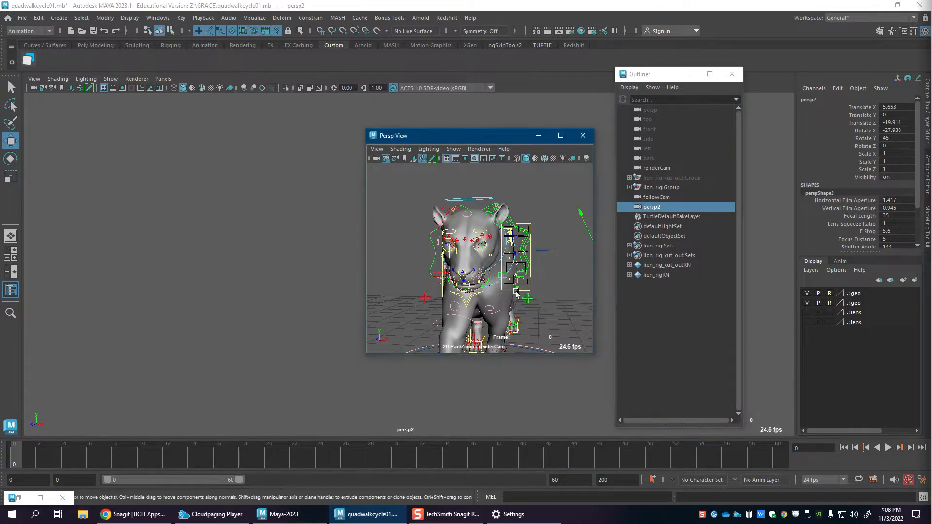
click(669, 208)
key(ctrl+g)
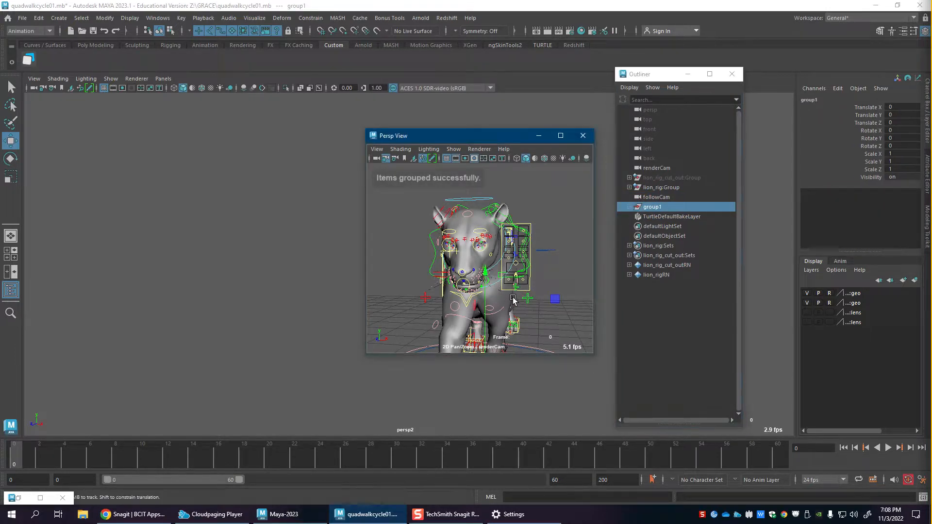
Step: Set the torn-off view to the persp camera, orbit to the lion's side and select its spine control together with the persp2 group
right_click(377, 158)
click(395, 202)
alt+drag(514, 270, 467, 273)
scroll(451, 270, down, 3)
alt+middle_drag(546, 263, 507, 242)
click(577, 225)
alt+drag(508, 242, 509, 269)
click(647, 208)
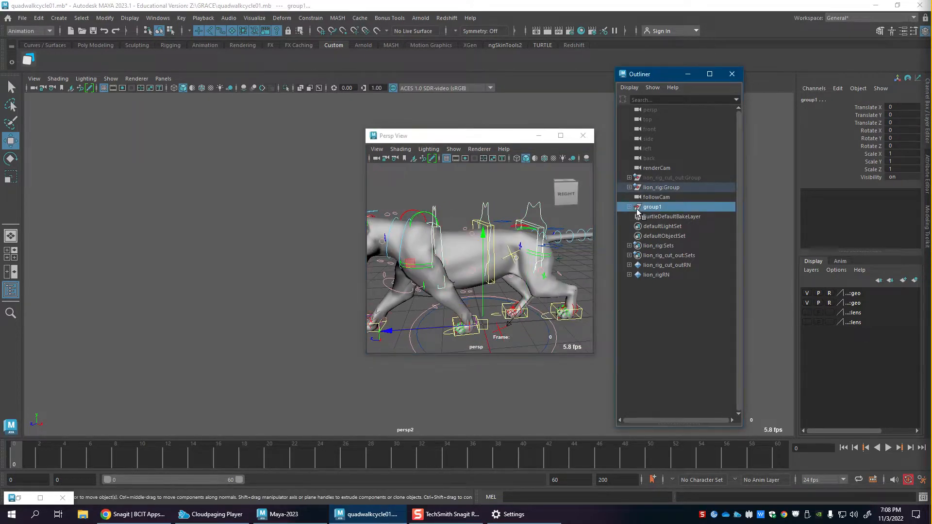
Step: Parent-constrain the camera group to the spine control with Maintain offset enabled
click(310, 18)
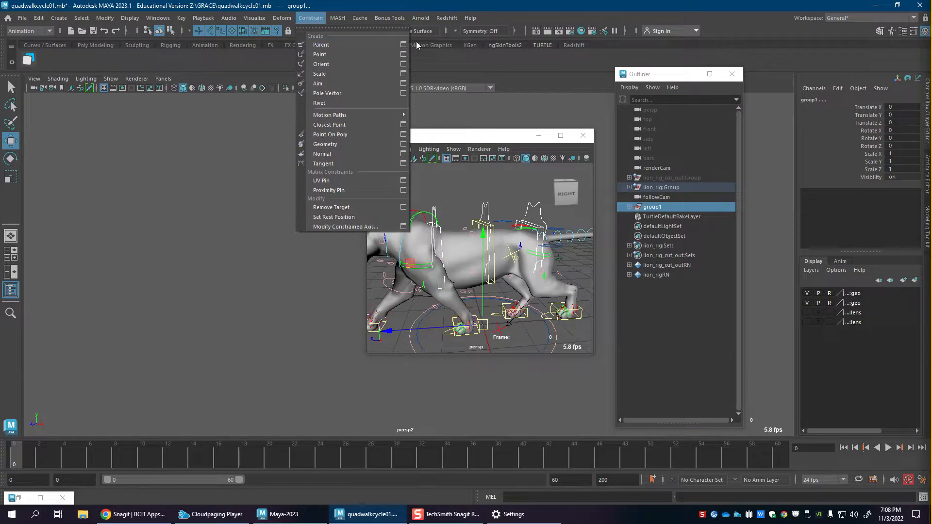
click(403, 42)
click(92, 30)
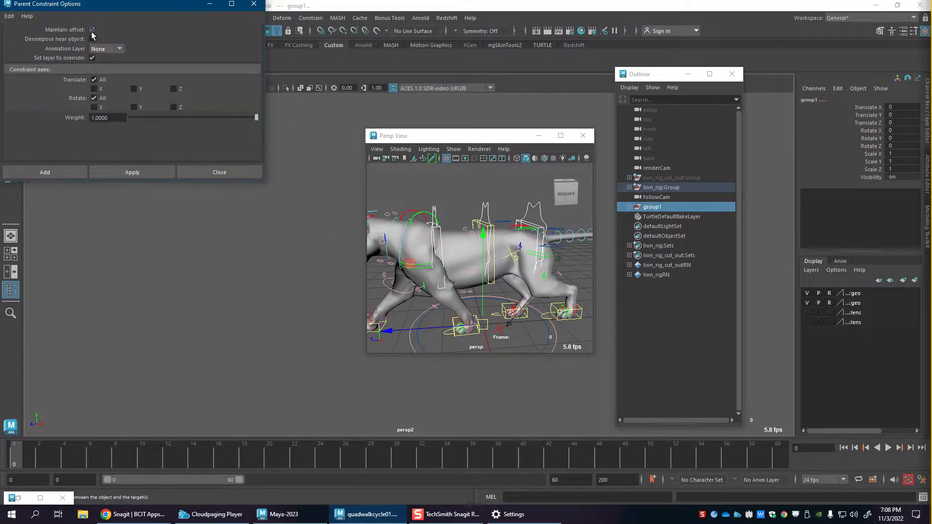
click(127, 172)
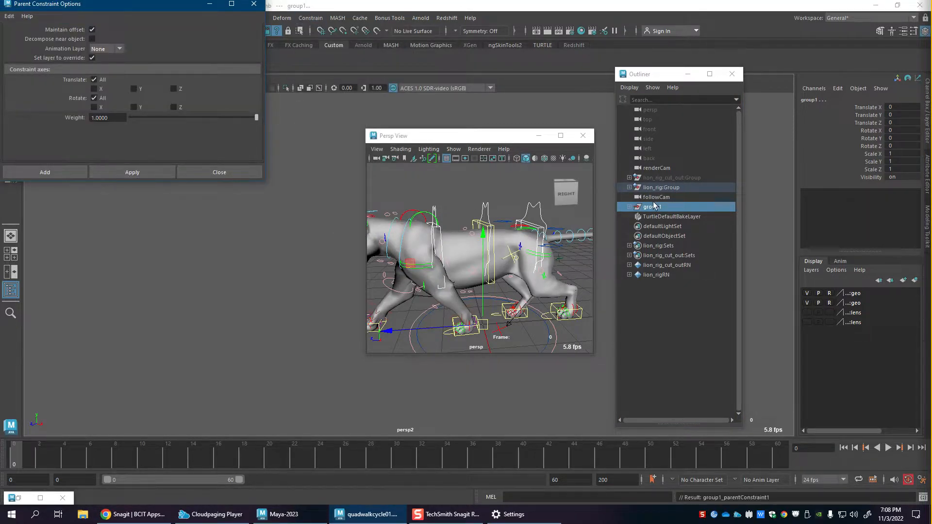
Step: Expand the constrained group, set the torn-off view to persp2 and frame the lion's head through that camera
click(631, 207)
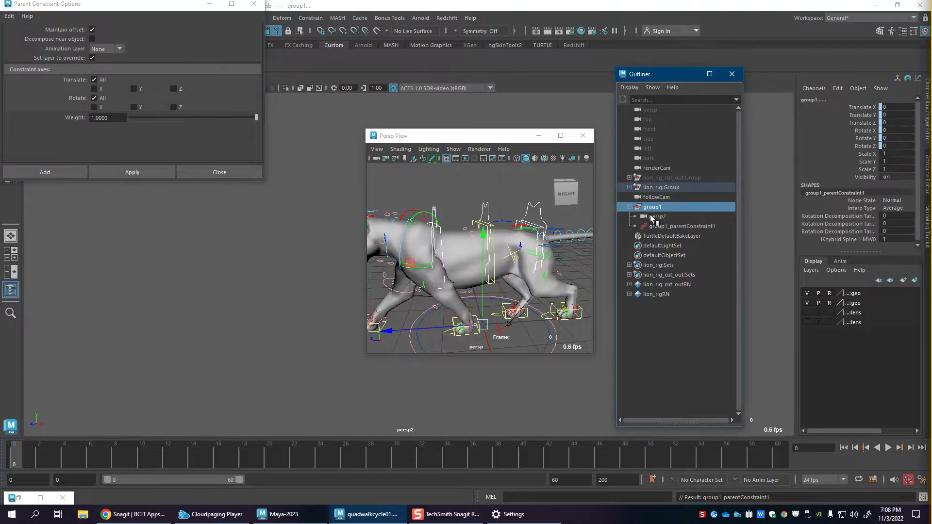
click(377, 158)
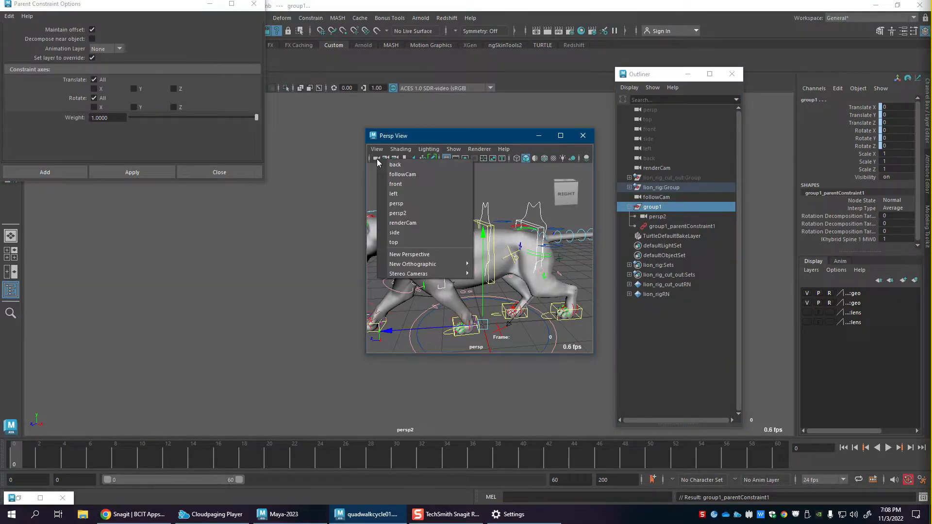
click(398, 214)
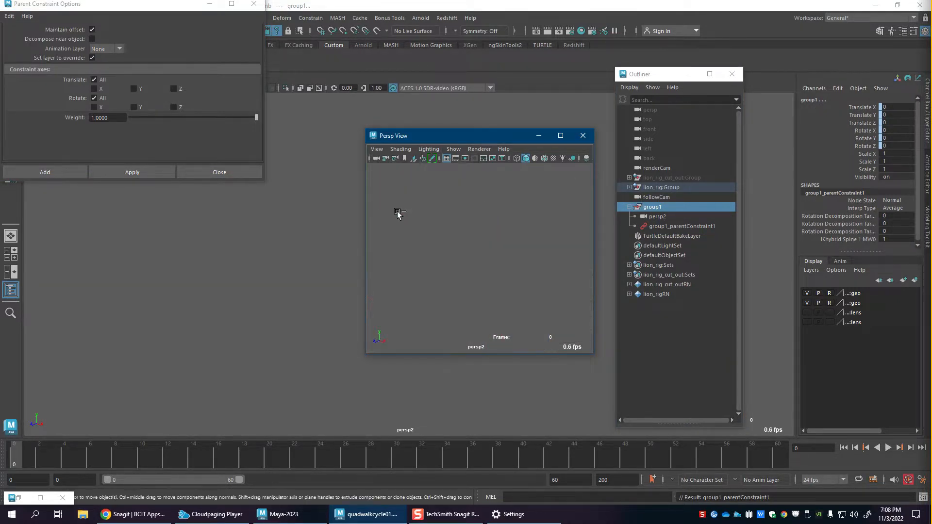
alt+right_drag(485, 266, 416, 277)
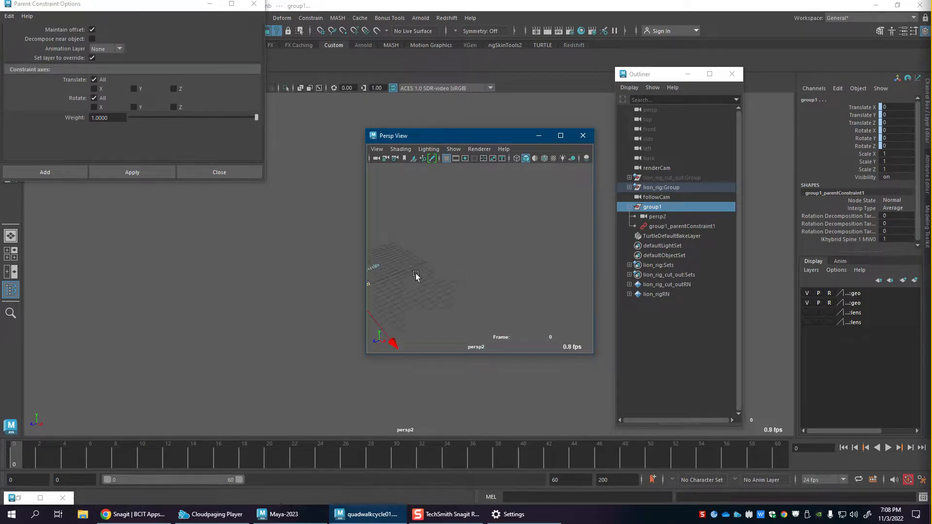
alt+middle_drag(416, 276, 451, 279)
alt+right_drag(451, 279, 462, 278)
click(550, 294)
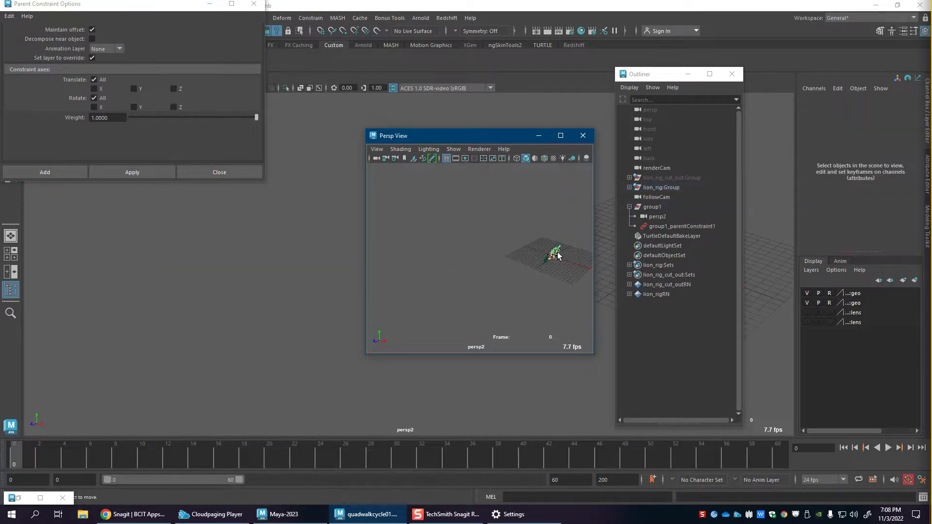
click(555, 253)
key(f)
alt+drag(520, 305, 513, 276)
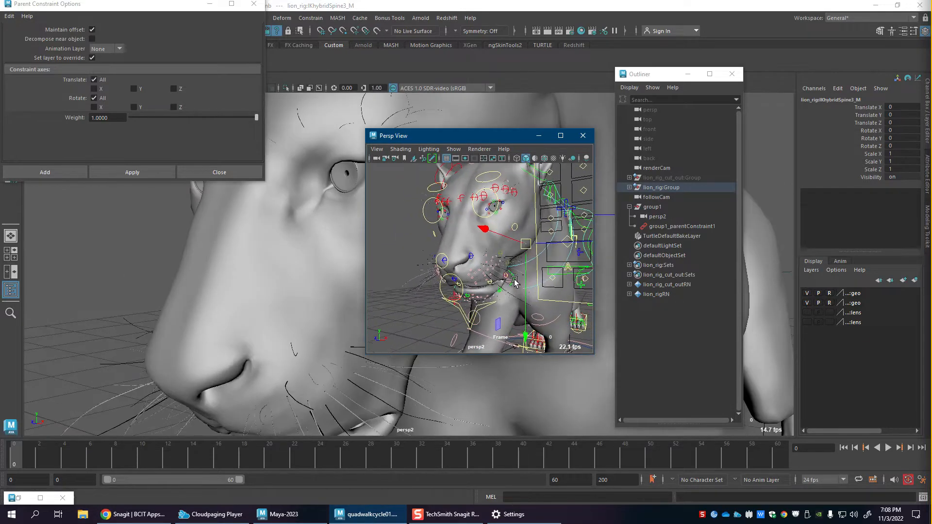
Step: Scrub the walk cycle to frame 28 to check the follow camera and close the Parent Constraint Options
drag(19, 460, 370, 461)
click(473, 314)
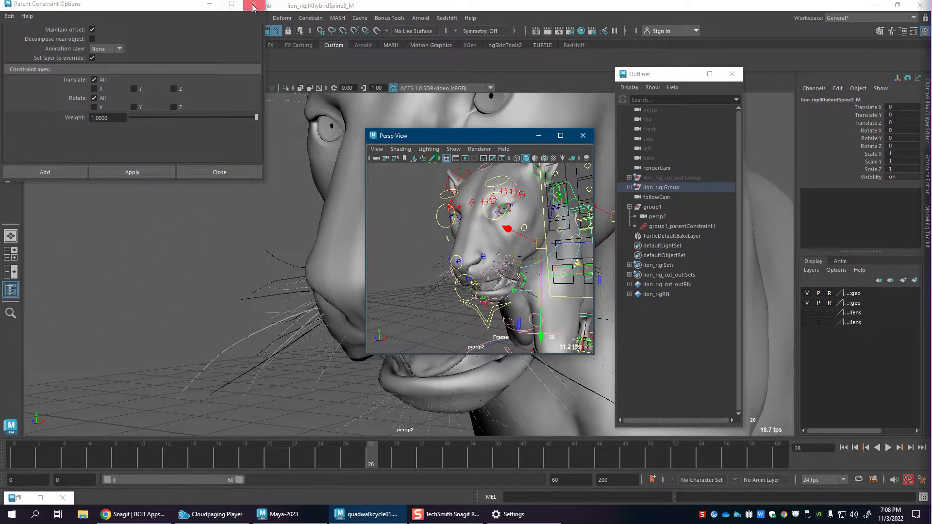
click(253, 4)
Step: Set the main viewport to renderCam and move the torn-off view clear of the lion's face
right_click(33, 88)
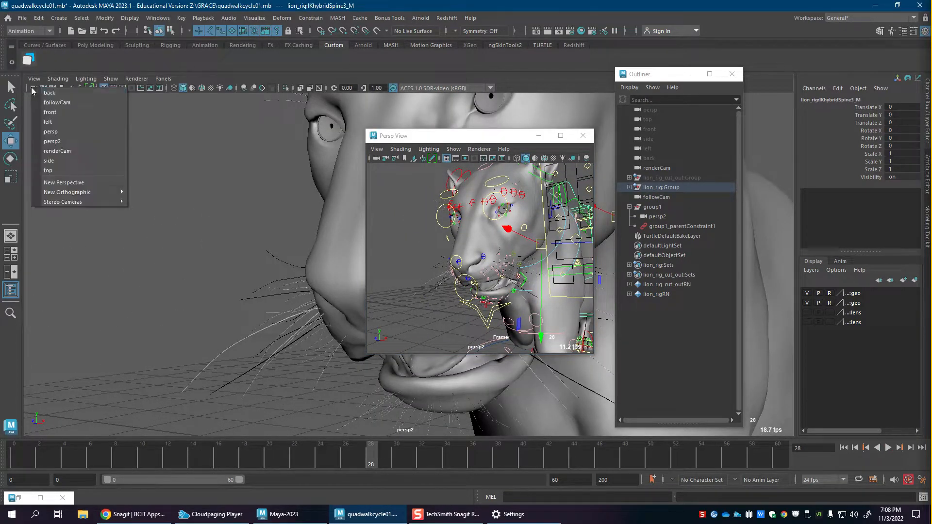
click(53, 152)
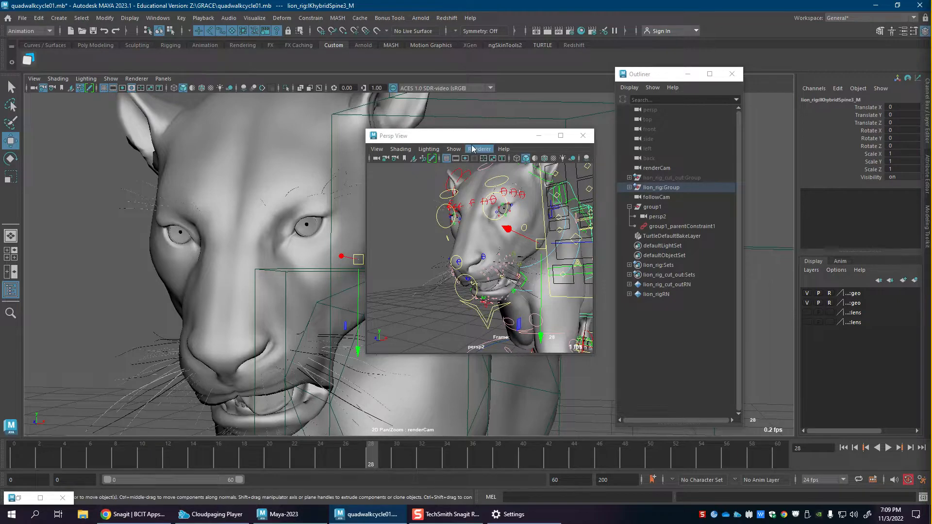
drag(471, 136, 660, 138)
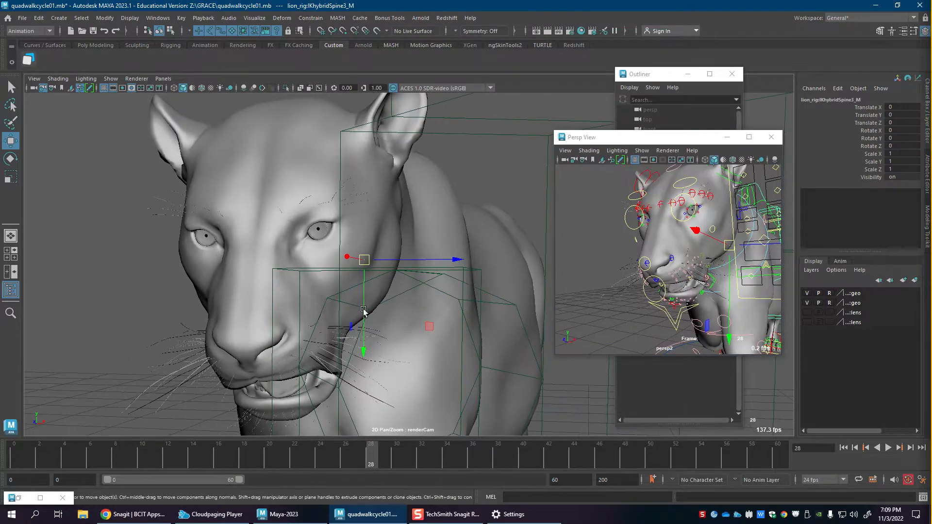
Step: Show only polygons in the main viewport and clear the selection
click(111, 78)
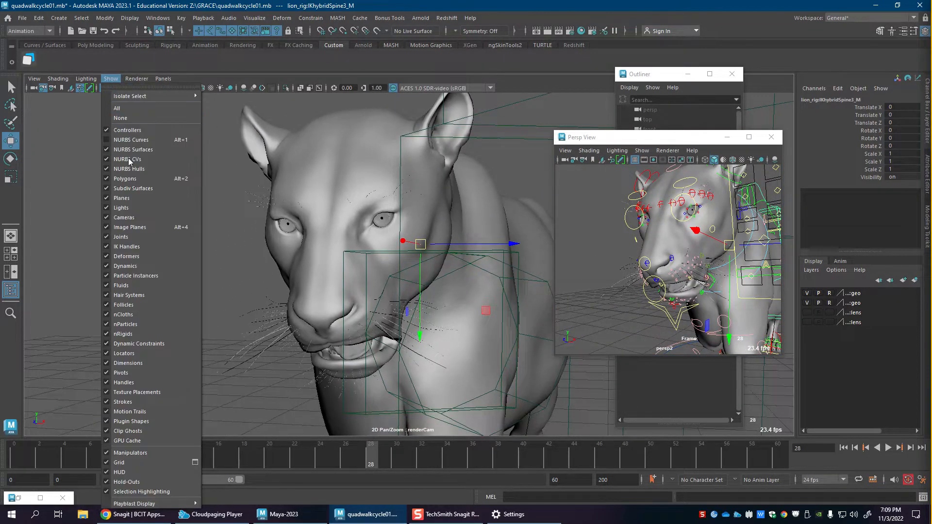
click(129, 110)
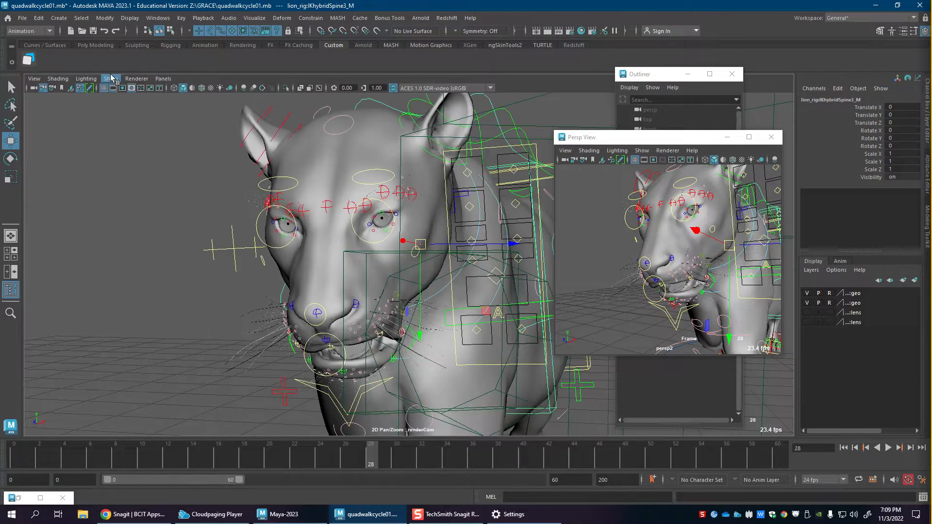
click(111, 78)
click(129, 120)
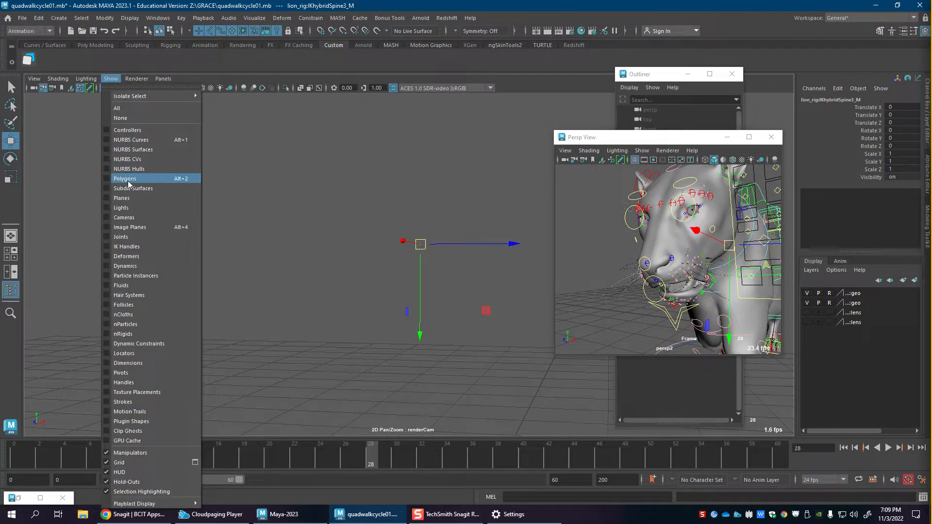
click(129, 179)
click(217, 250)
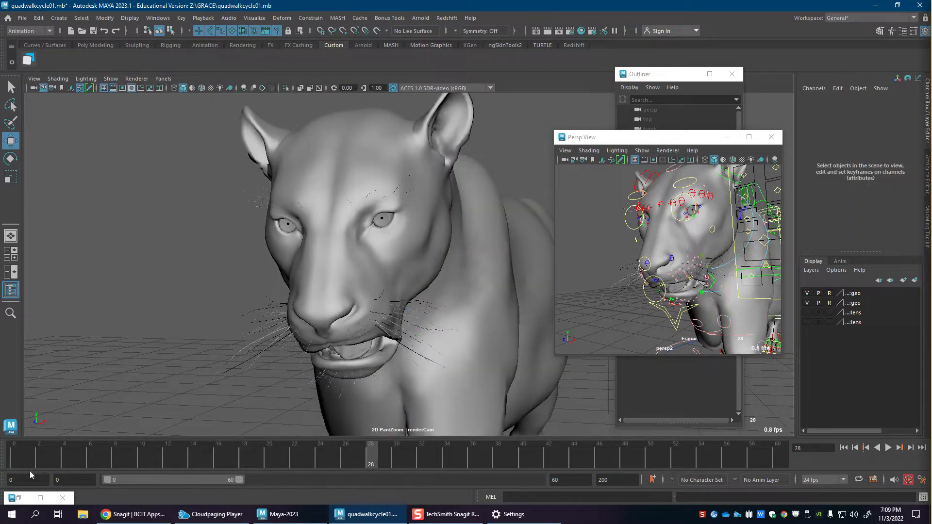
Step: Play the walk cycle from frame 0 in both camera views and stop the playback
click(19, 458)
key(alt+v)
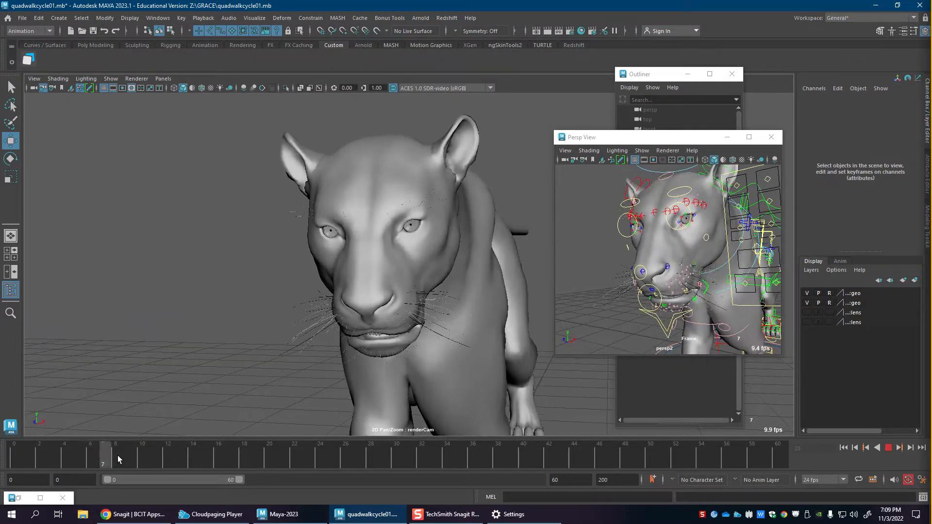
key(alt+v)
Step: Frame the lion's mouth in the torn-off view, select the jaw control and return to frame 0
alt+drag(647, 285, 615, 275)
alt+middle_drag(568, 298, 591, 295)
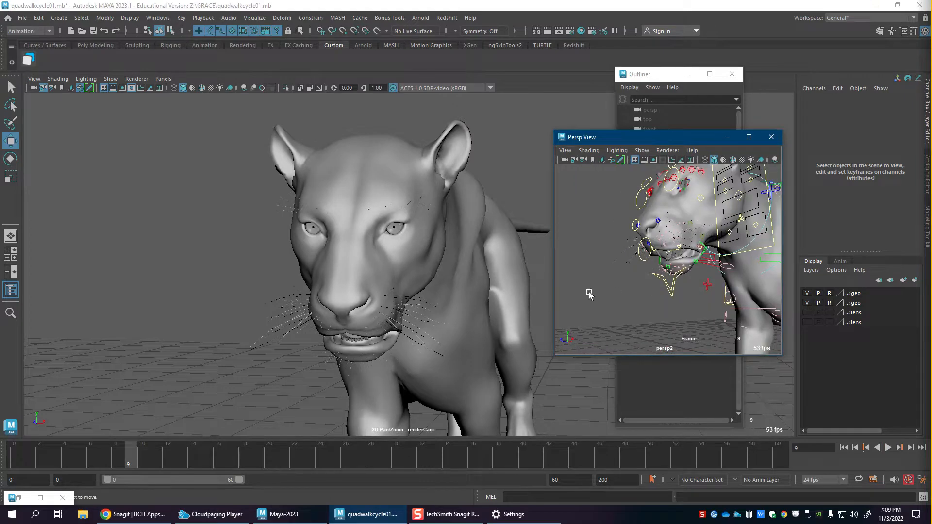
alt+right_drag(591, 295, 635, 314)
drag(655, 321, 705, 301)
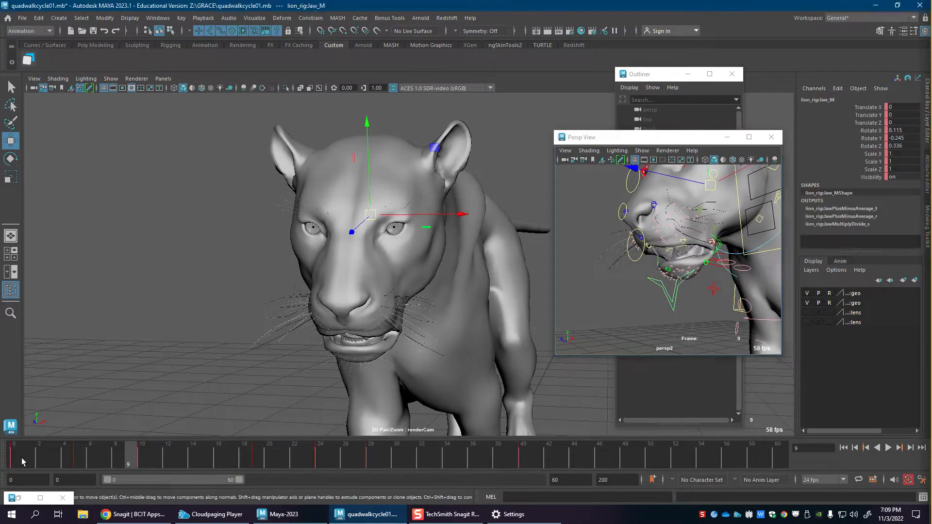
click(21, 458)
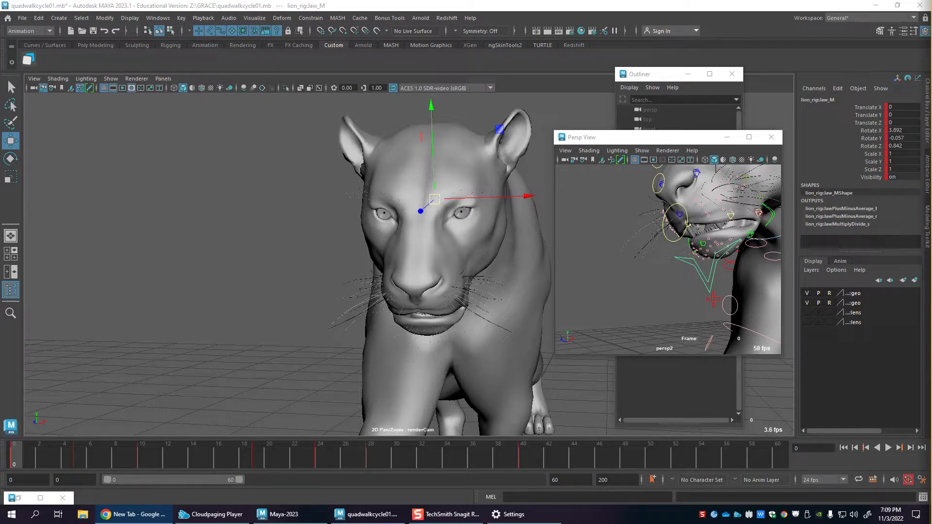
Step: Switch to a maximised Chrome window and open gettyimages.ca
drag(0, 109, 328, 79)
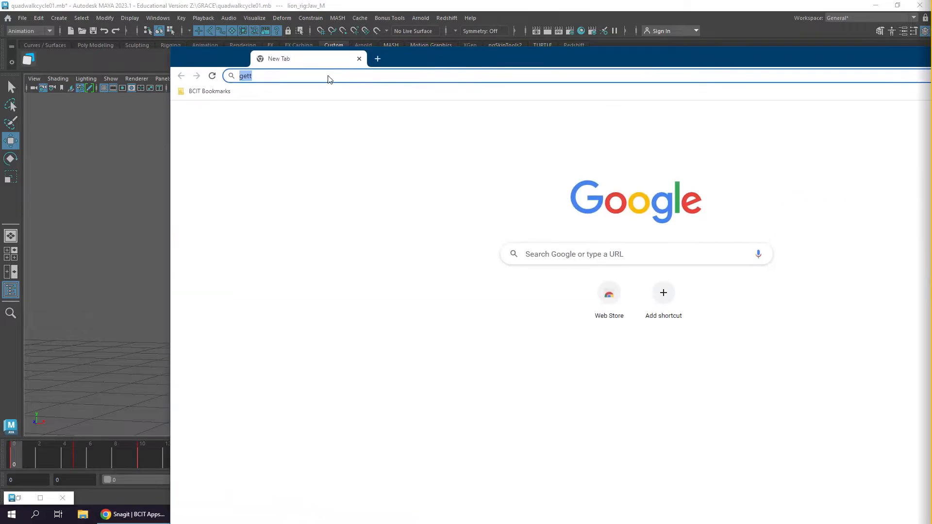
double_click(400, 54)
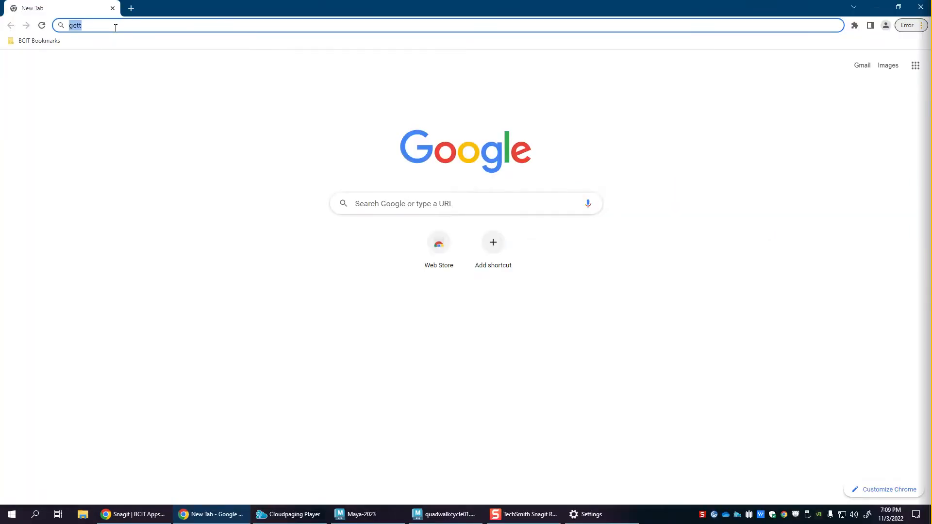
text(gettyimages.ca)
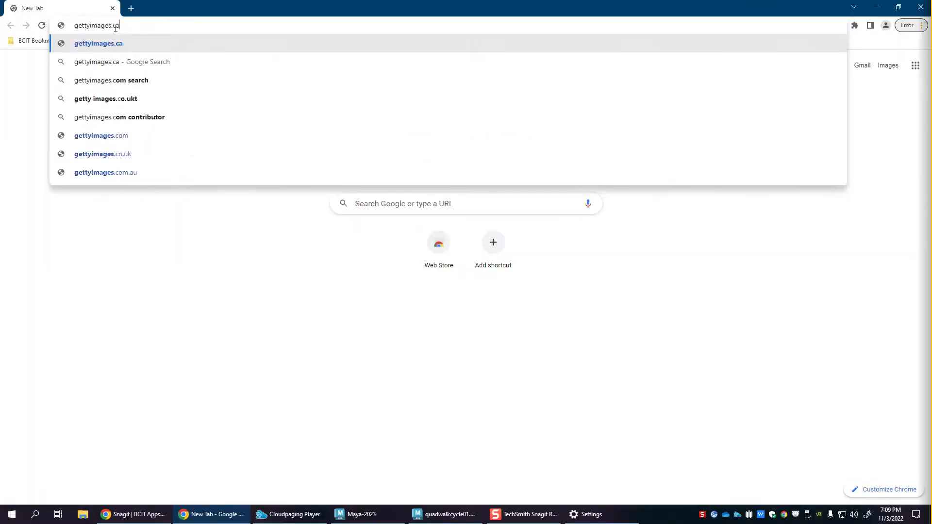
key(Return)
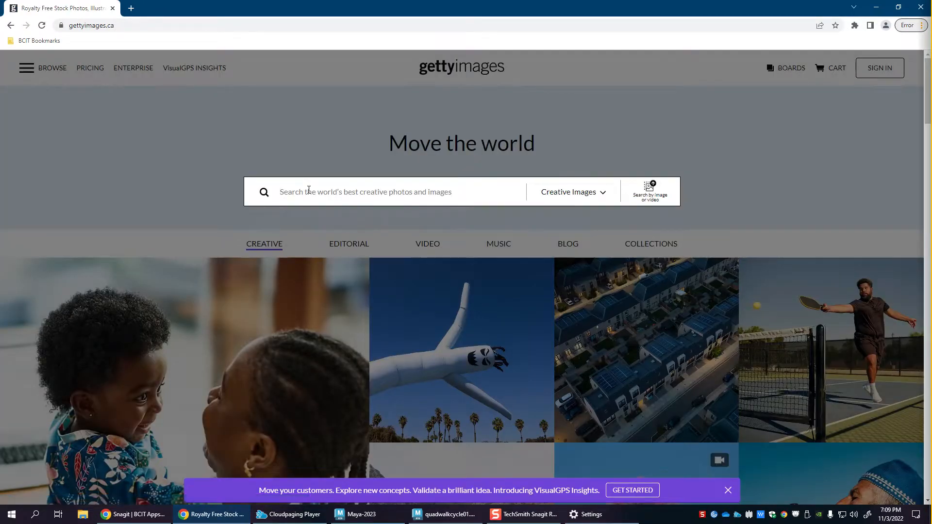
Step: Search Getty Images for "walking lion" and show only the video results
click(309, 190)
text(lion walk)
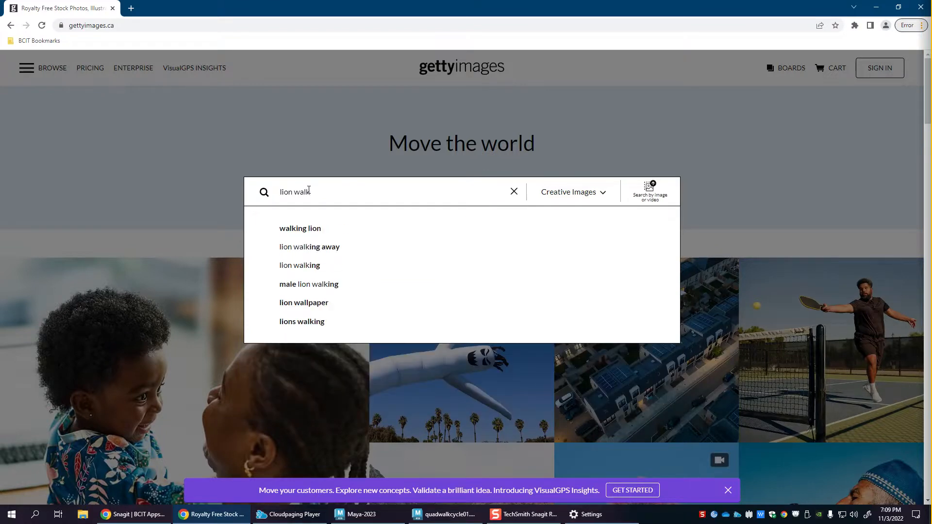
click(300, 228)
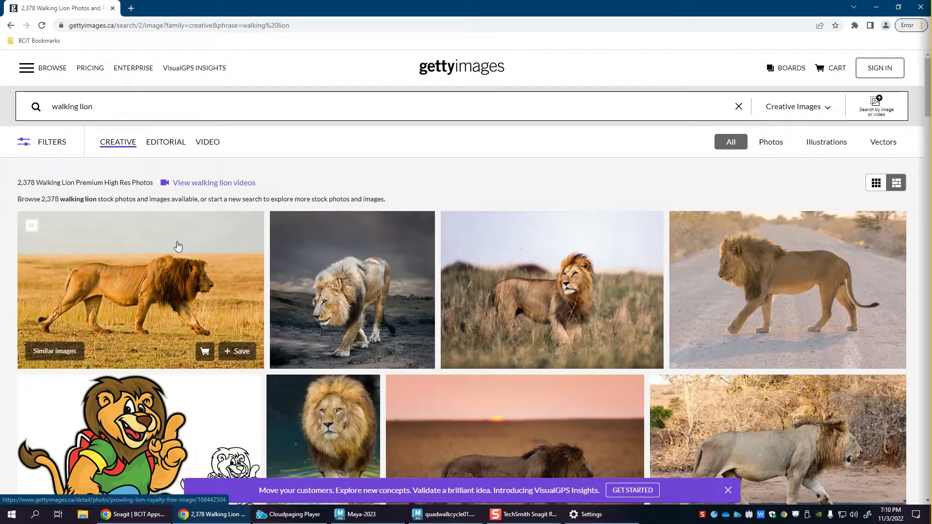
click(204, 142)
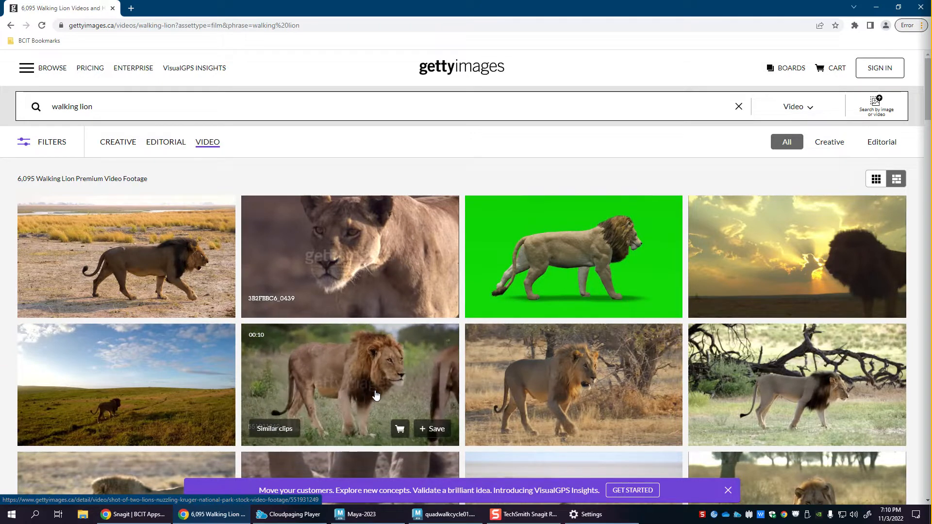
Step: Open the clip of two lions nuzzling in Kruger National Park and download its comp version
click(347, 387)
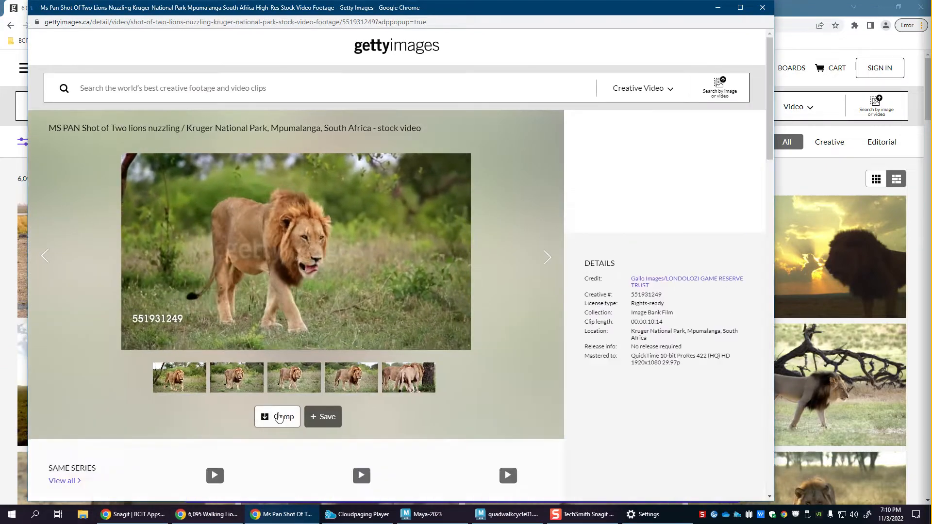
click(281, 416)
click(437, 318)
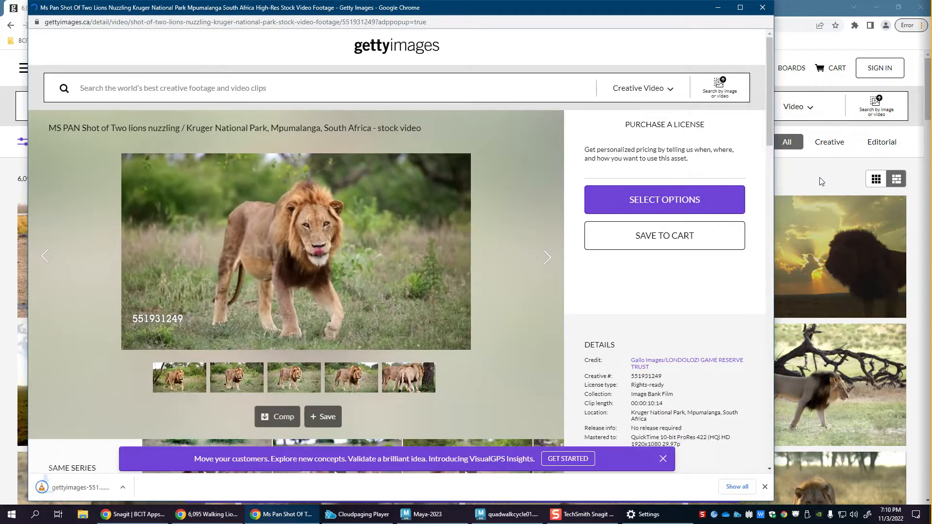
Step: Browse the walking lion videos and examine how the lions' heads and mouths move in the clips
scroll(768, 252, down, 2)
scroll(608, 340, down, 2)
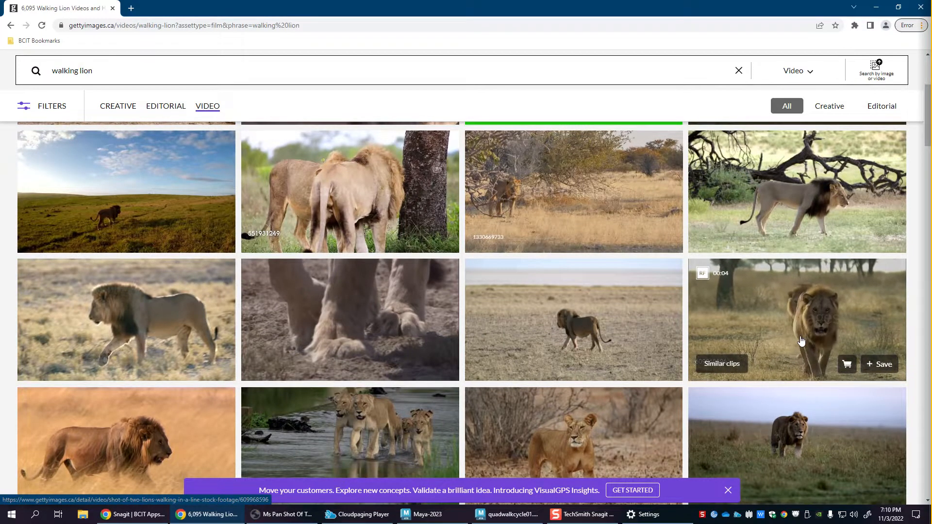
scroll(804, 336, down, 1)
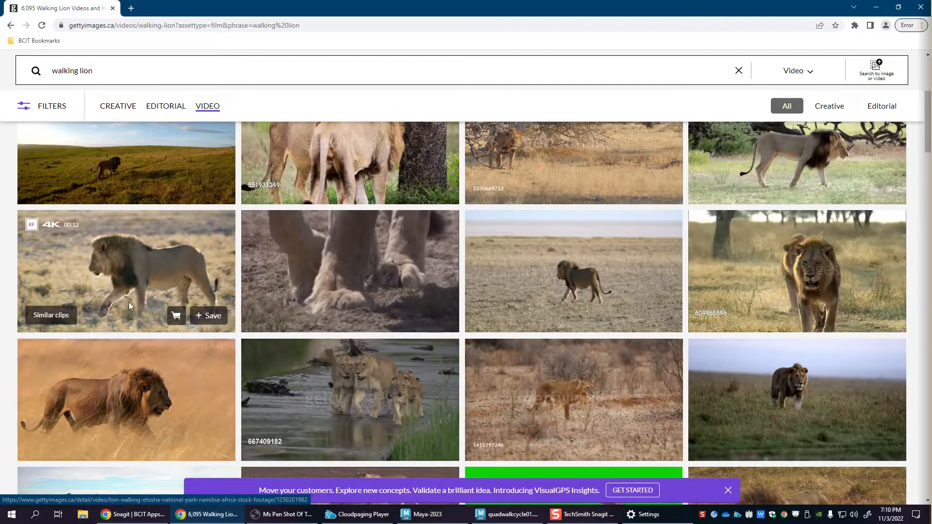
scroll(122, 408, down, 4)
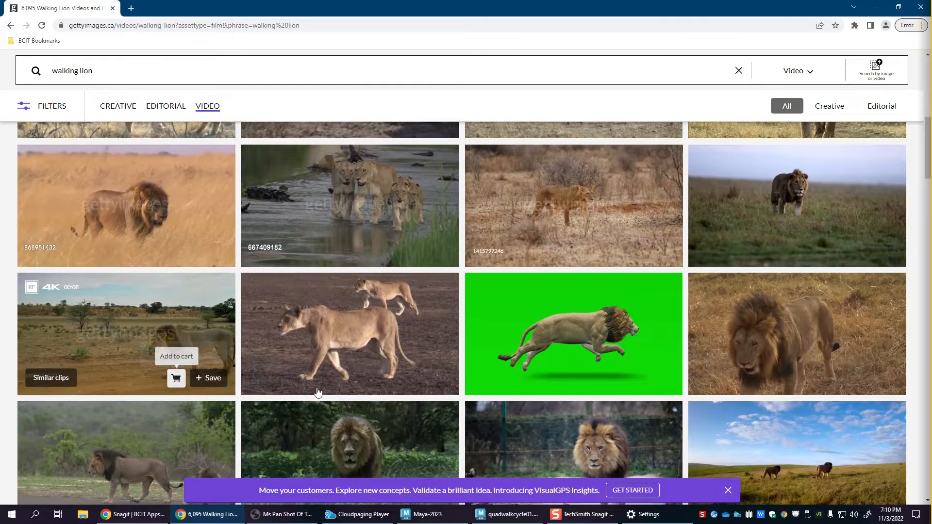
scroll(393, 390, down, 1)
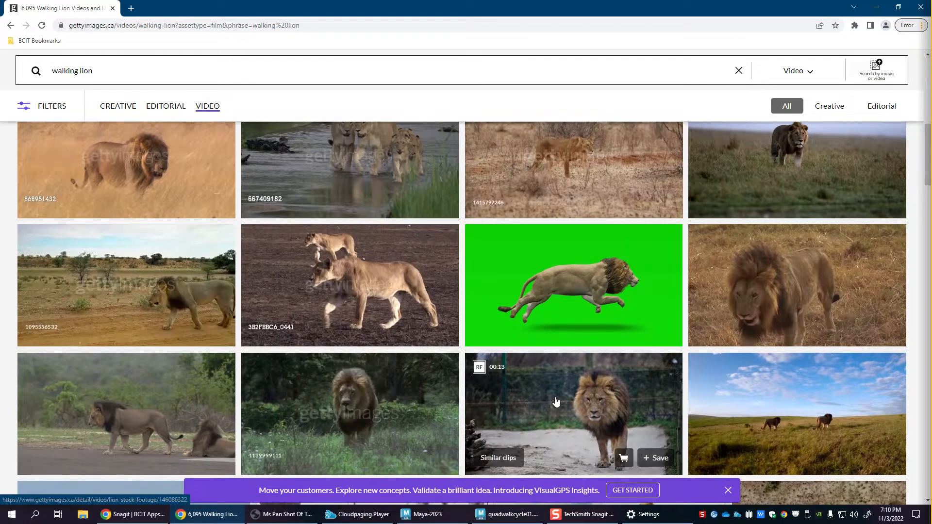
scroll(556, 401, down, 1)
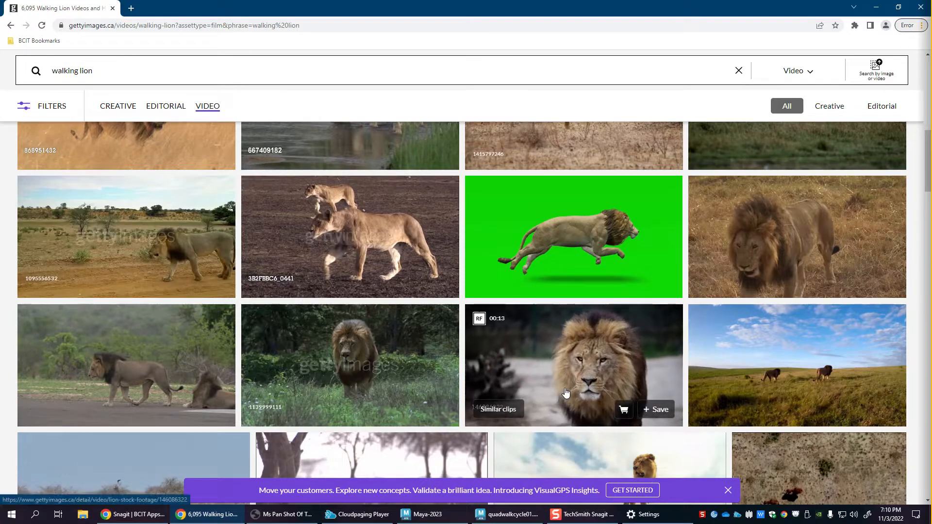
scroll(565, 392, down, 1)
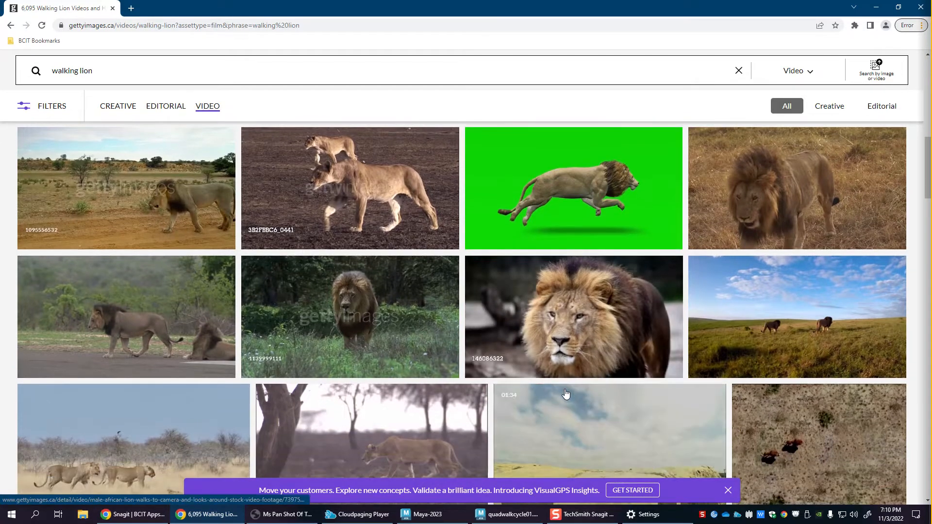
scroll(577, 391, down, 1)
scroll(577, 391, down, 5)
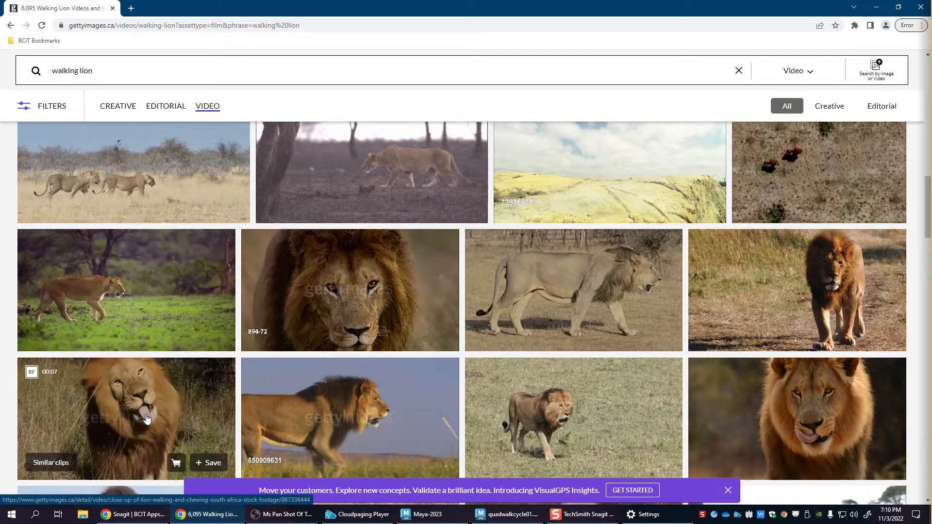
scroll(147, 419, down, 1)
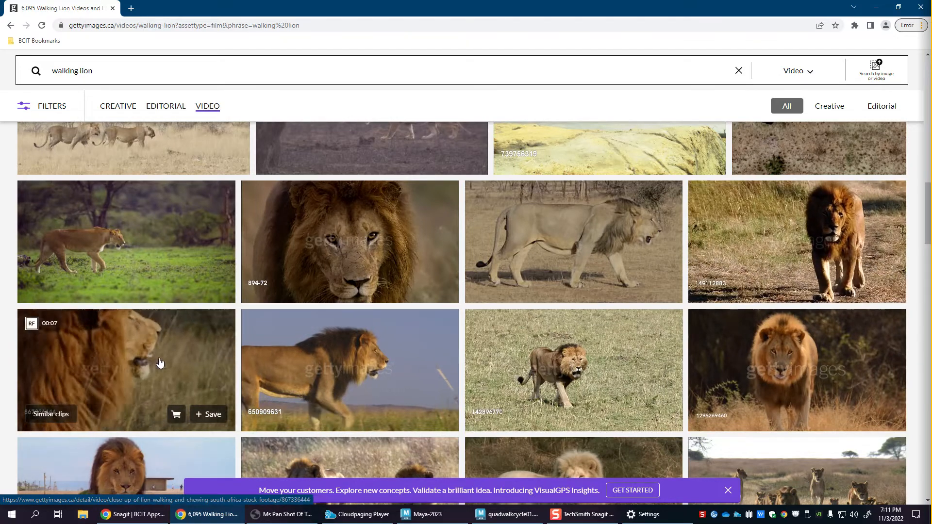
Step: Download the comp version of the close-up clip of a lion walking and chewing, and minimise its window
click(161, 364)
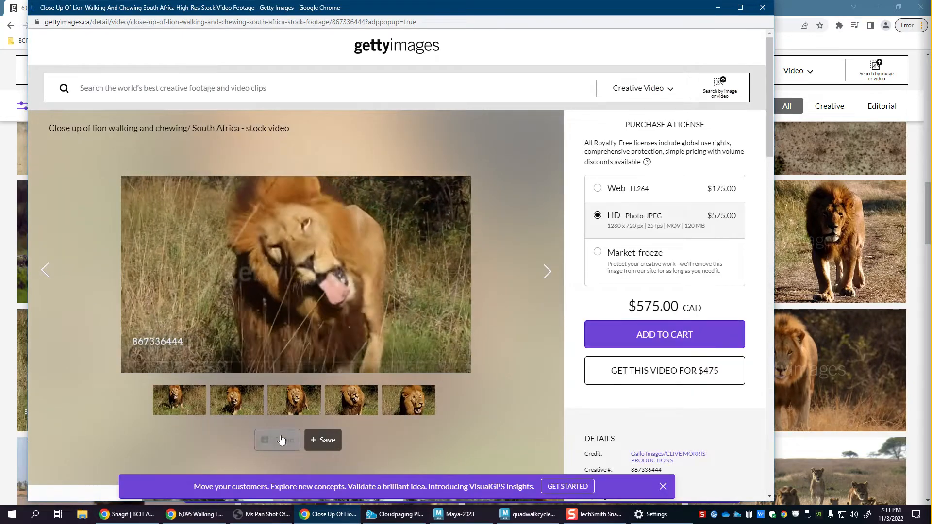
click(280, 441)
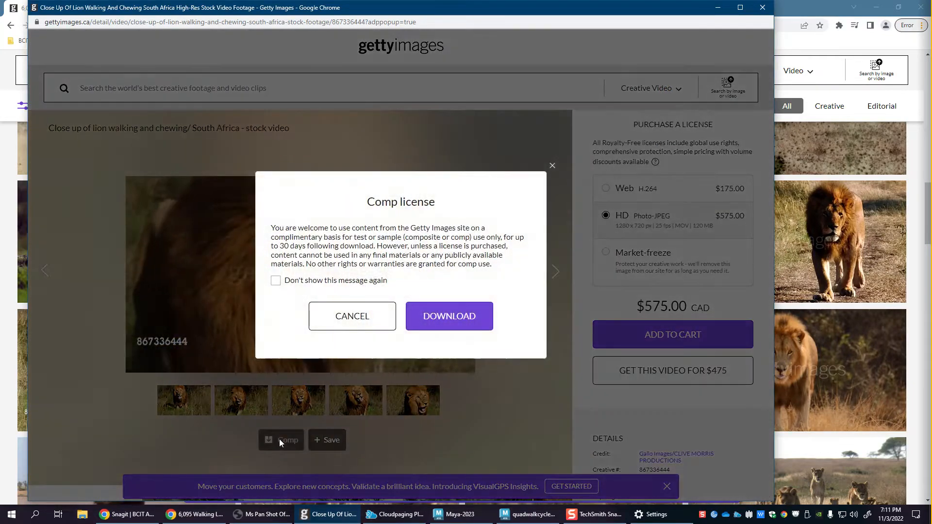
click(429, 316)
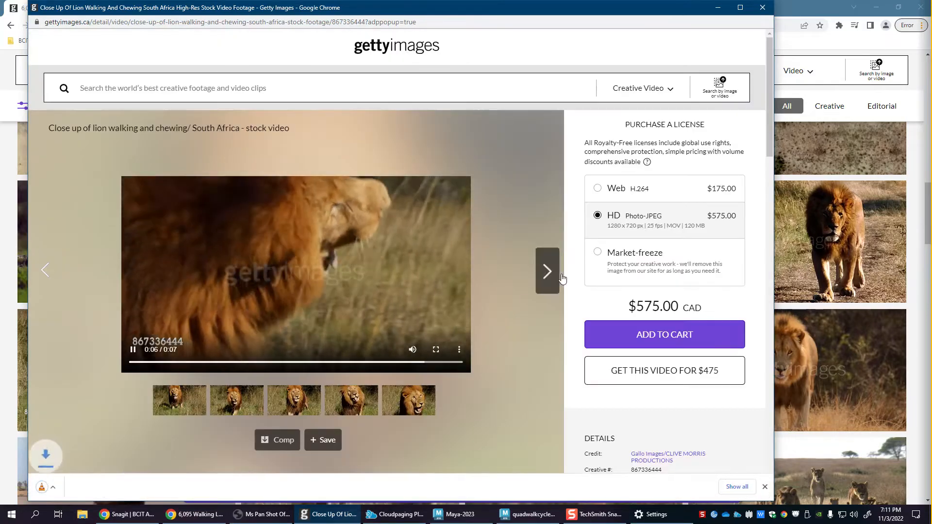
click(718, 10)
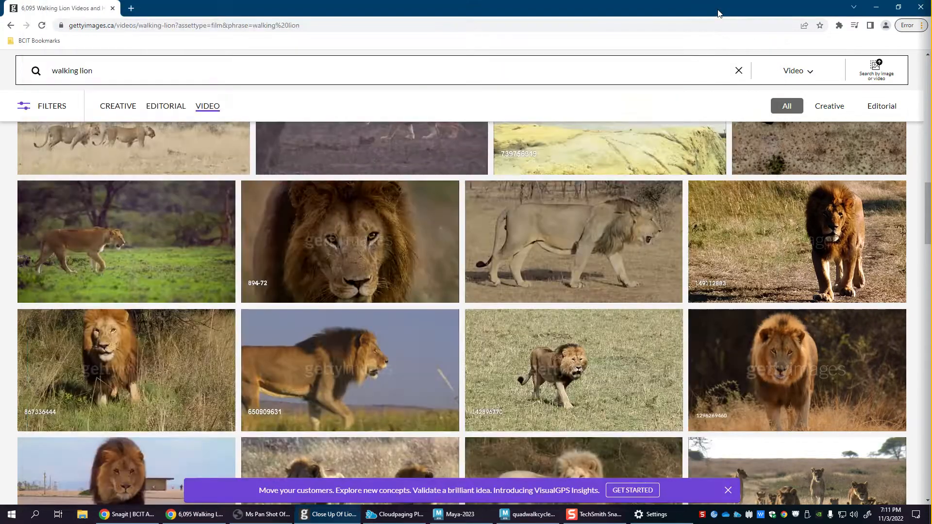
Step: Look through the walking lion clips further down the results for more facial reference
scroll(373, 349, down, 2)
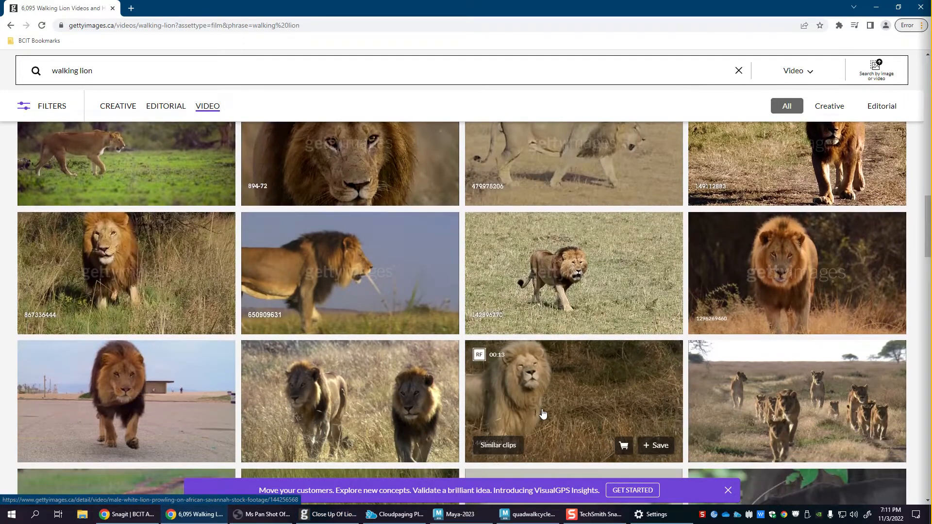
scroll(543, 413, down, 1)
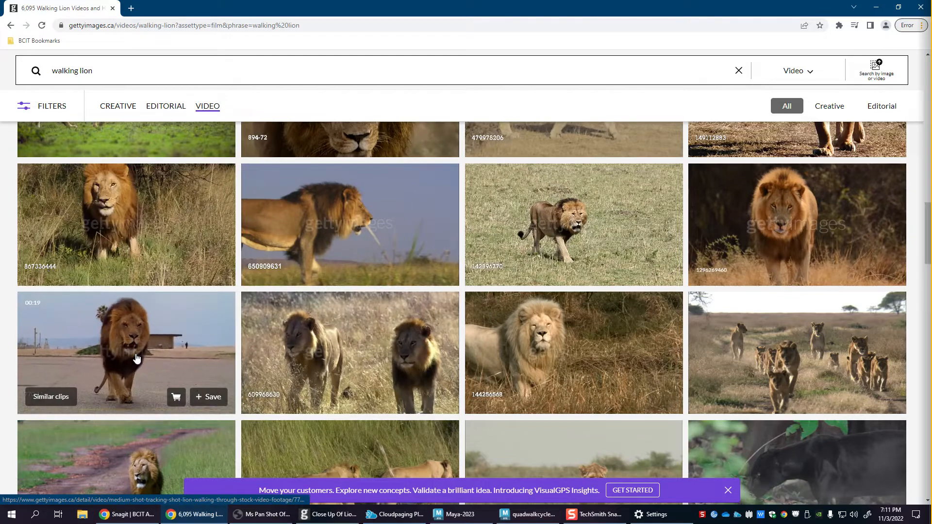
scroll(138, 358, down, 2)
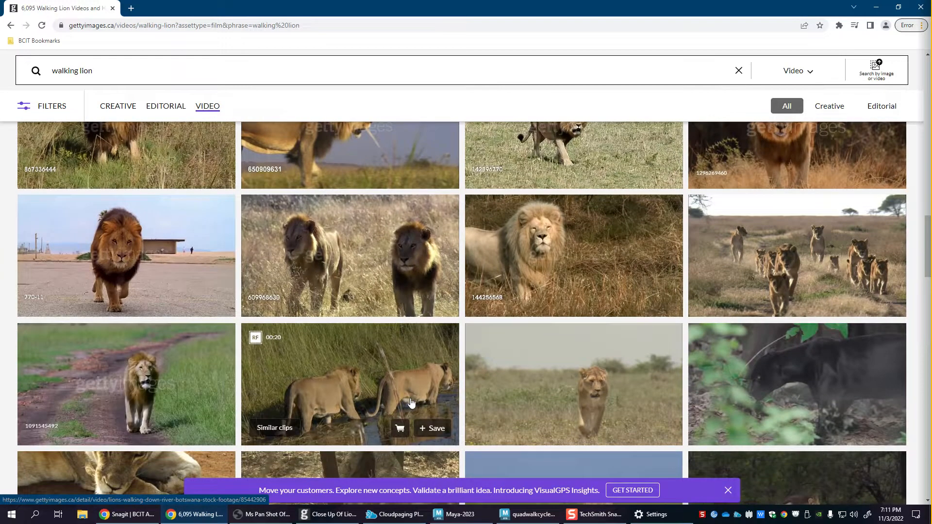
scroll(291, 389, down, 3)
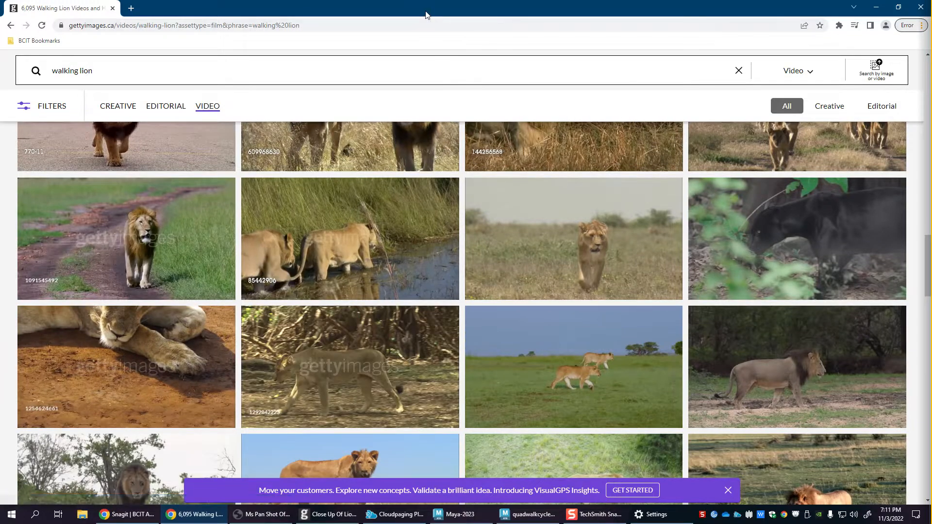
Step: Open the SyncSketch Class Materials project in a new tab of the restored browser window and sign in with Google
drag(426, 12, 443, 31)
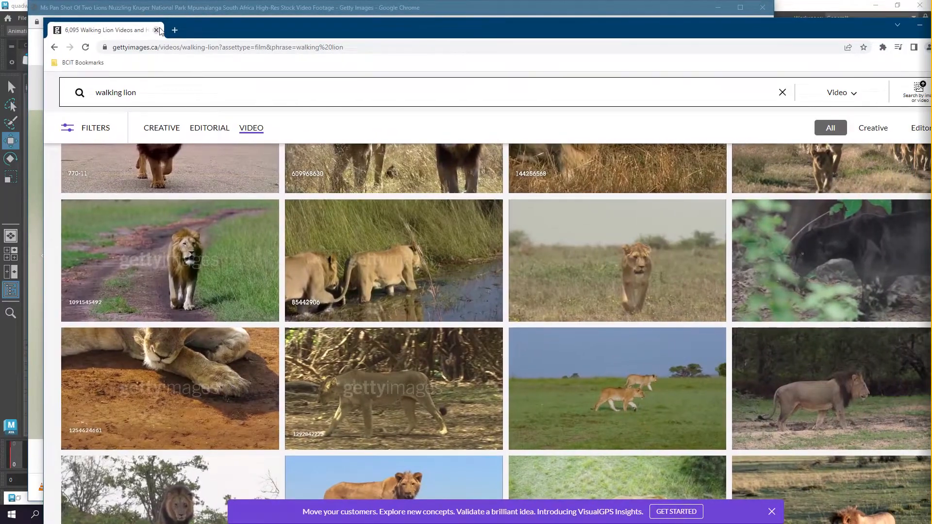
drag(202, 34, 195, 22)
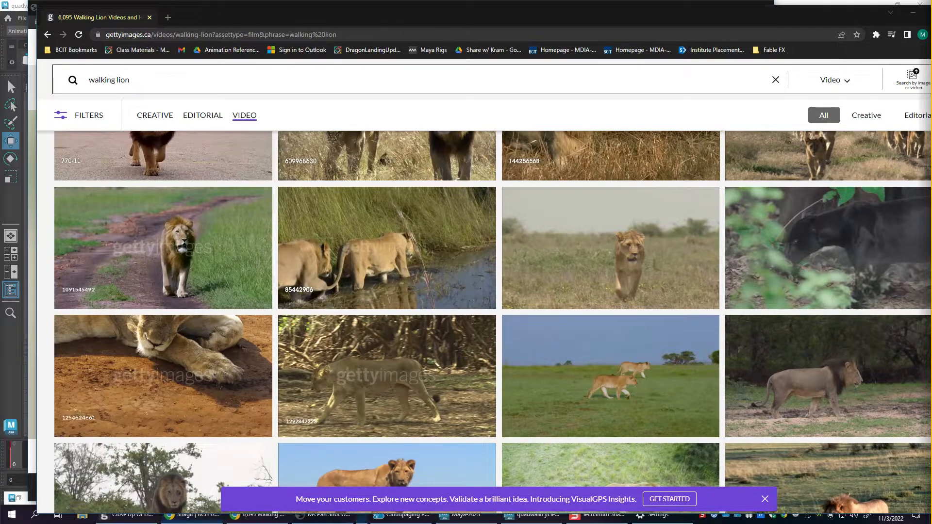
drag(0, 82, 170, 28)
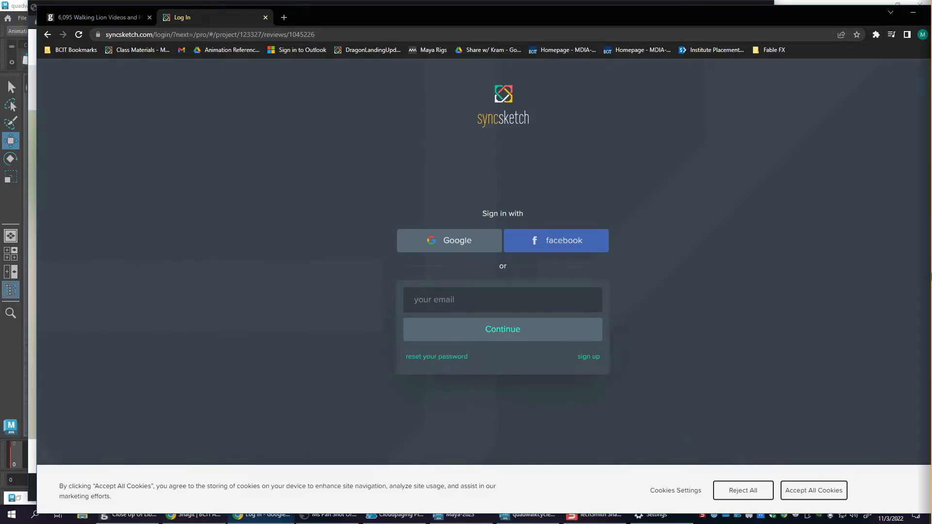
click(444, 247)
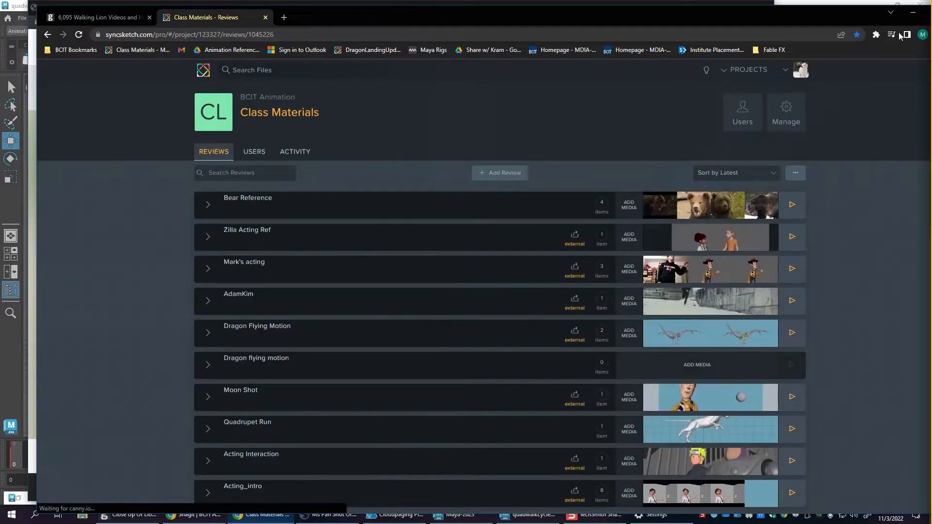
Step: Maximise the browser window and open the list of downloads
click(921, 35)
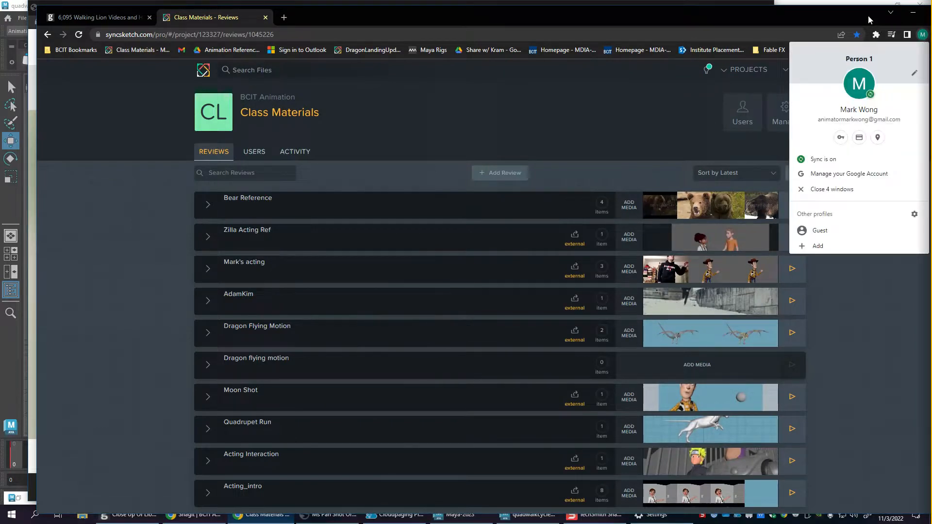
double_click(869, 20)
click(921, 27)
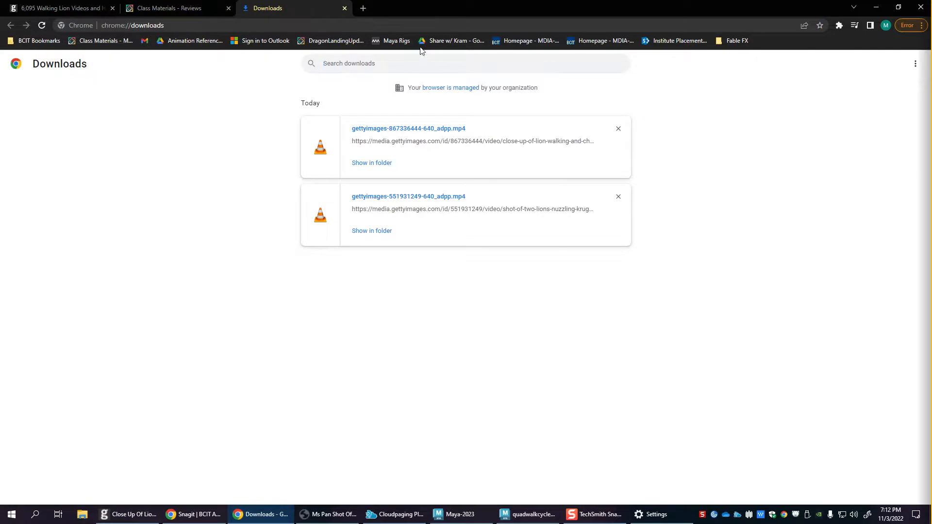
Step: Show the two downloaded lion clips in their folder and add both to the Bear Reference review in SyncSketch
drag(415, 9, 446, 28)
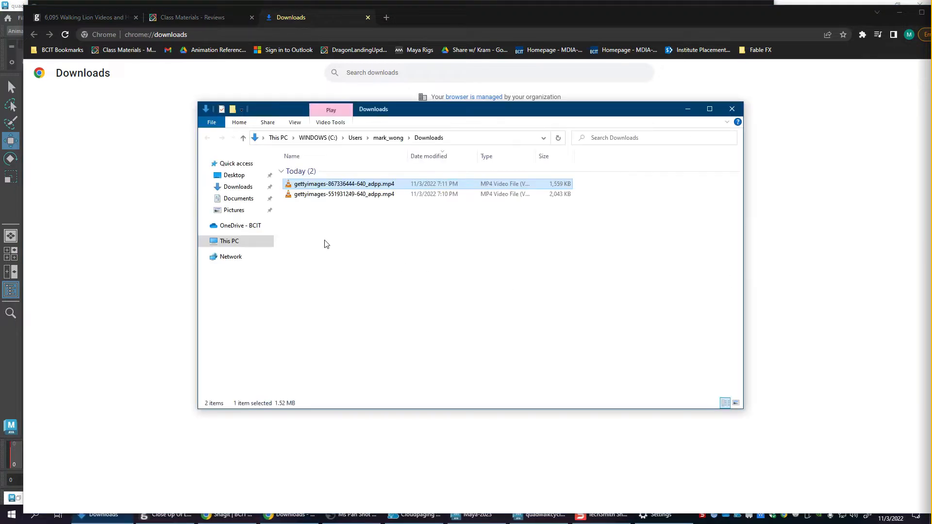
drag(375, 229, 548, 266)
drag(537, 118, 571, 257)
drag(535, 329, 474, 209)
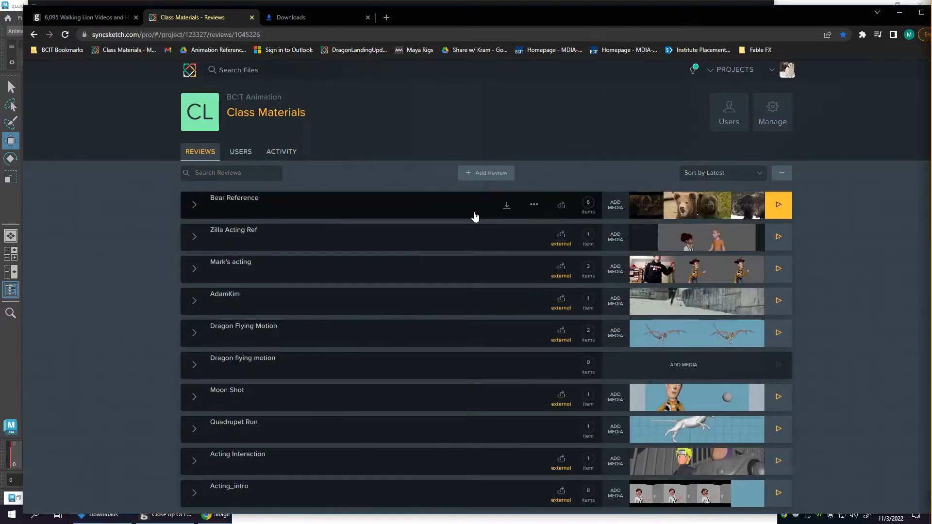
click(194, 209)
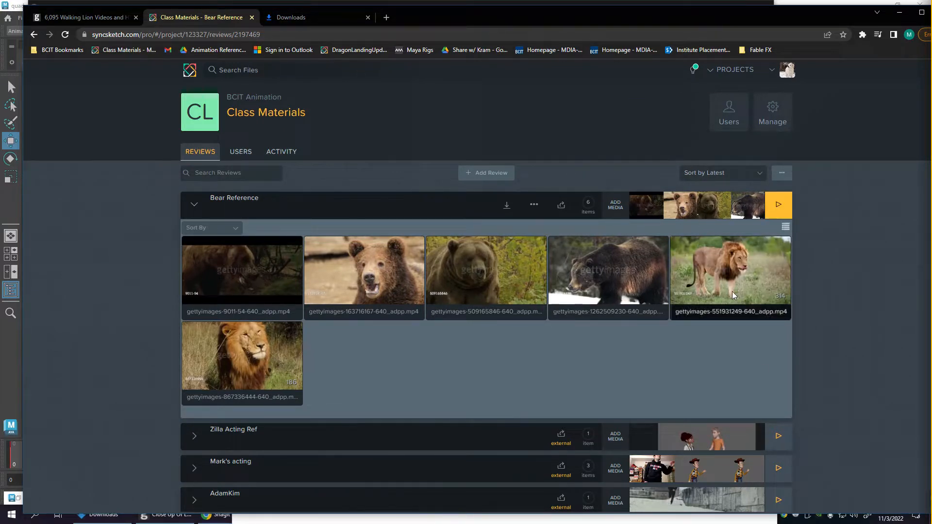
mouse_move(759, 218)
click(778, 204)
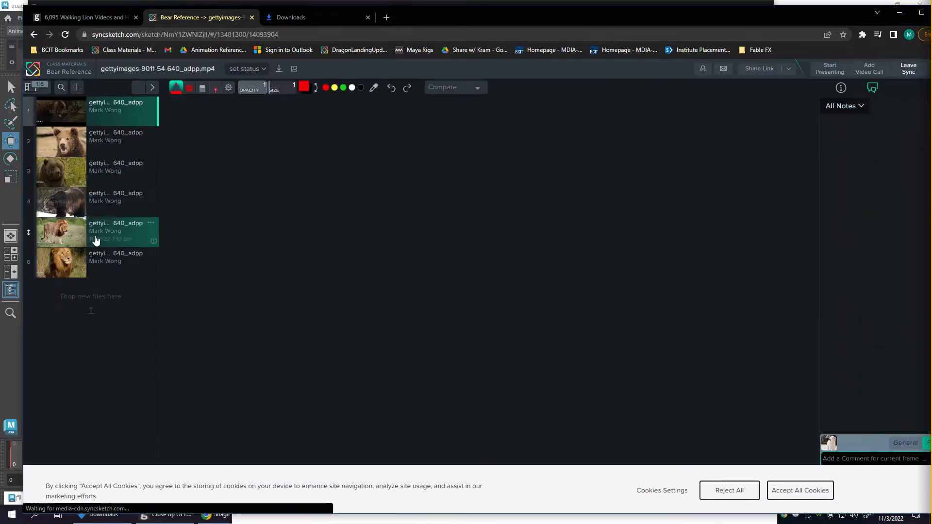
click(95, 235)
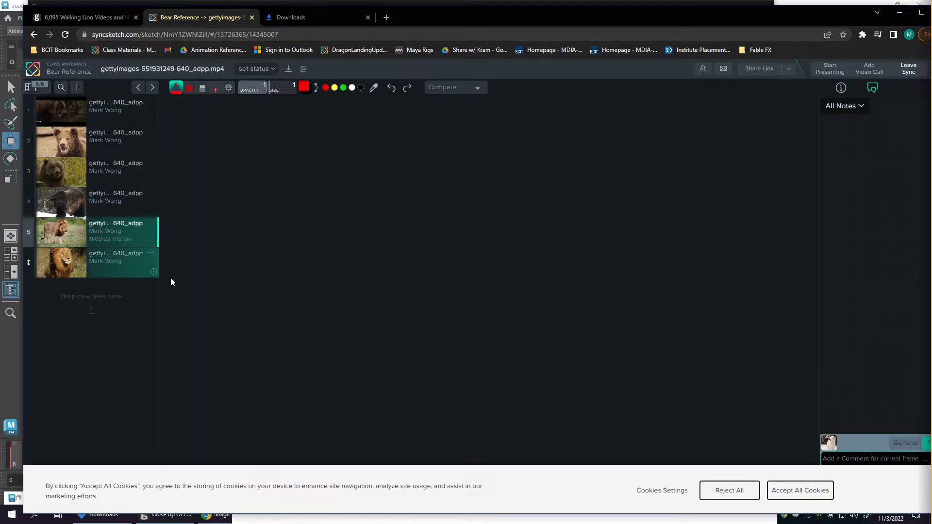
click(800, 491)
Step: Step back and forth through the clip's opening frames to examine how the lion's mouth and tongue move
mouse_move(99, 487)
mouse_down()
mouse_move(84, 488)
mouse_move(95, 487)
mouse_up()
key(Right)
key(Right)
key(Right)
key(Right)
key(Right)
key(Right)
key(Right)
key(Right)
key(Right)
key(Right)
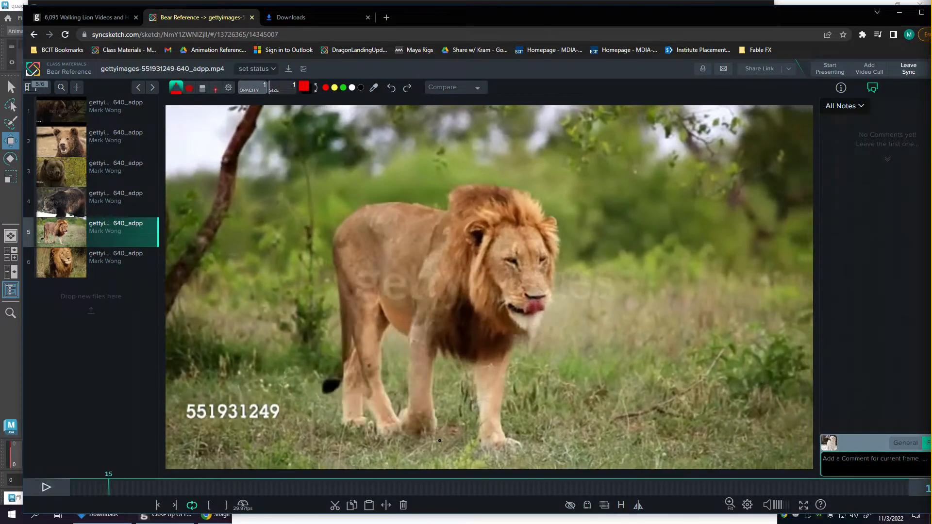
key(Right)
key(Right)
key(Right)
key(Left)
key(Left)
key(Left)
key(Left)
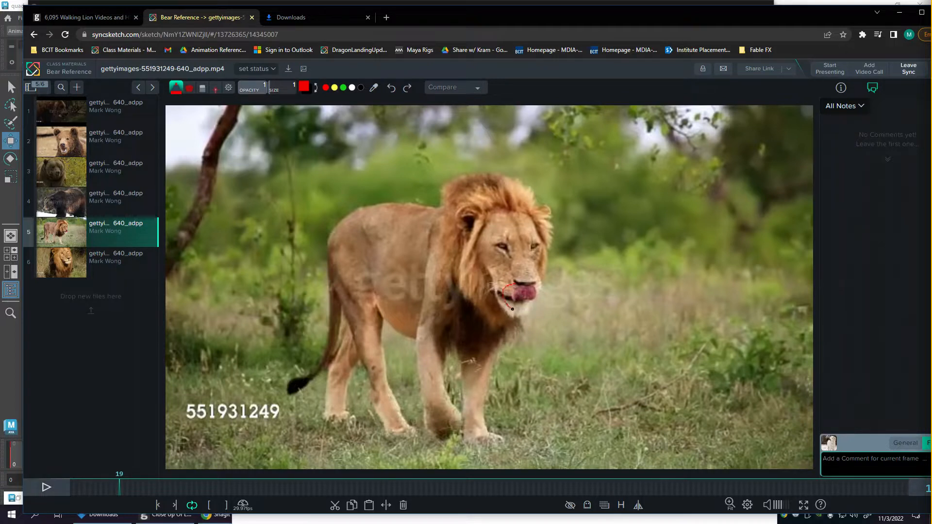
Step: Sketch a red mark over the lion's mouth on frame 19 and step forward to frame 21
drag(532, 306, 512, 309)
key(Right)
key(Right)
key(Right)
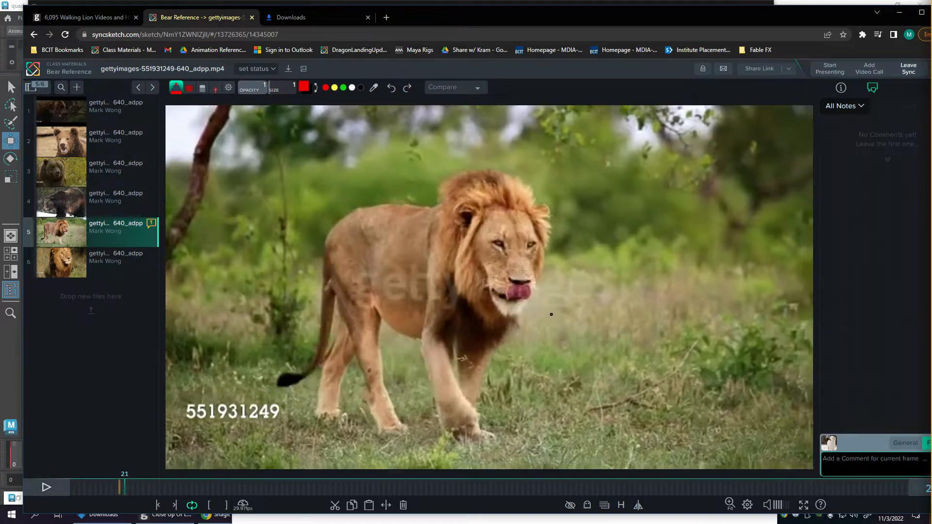
Step: Step back and forth through the clip between frames 21 and 31 to examine how the lion's tongue leaves the nose and drops
key(Left)
key(Left)
key(Right)
key(Right)
key(Right)
key(Right)
key(Right)
key(Right)
key(Right)
key(Right)
key(Right)
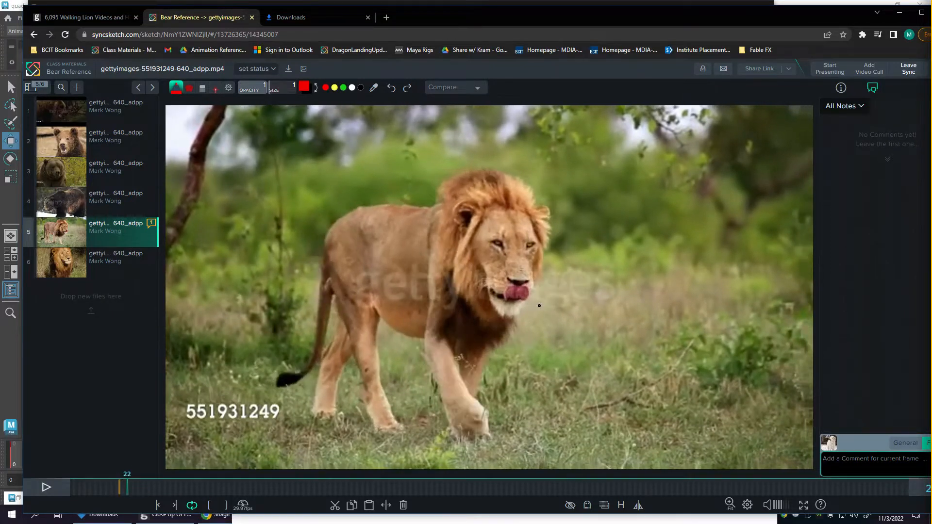
key(Right)
key(Right)
key(Right)
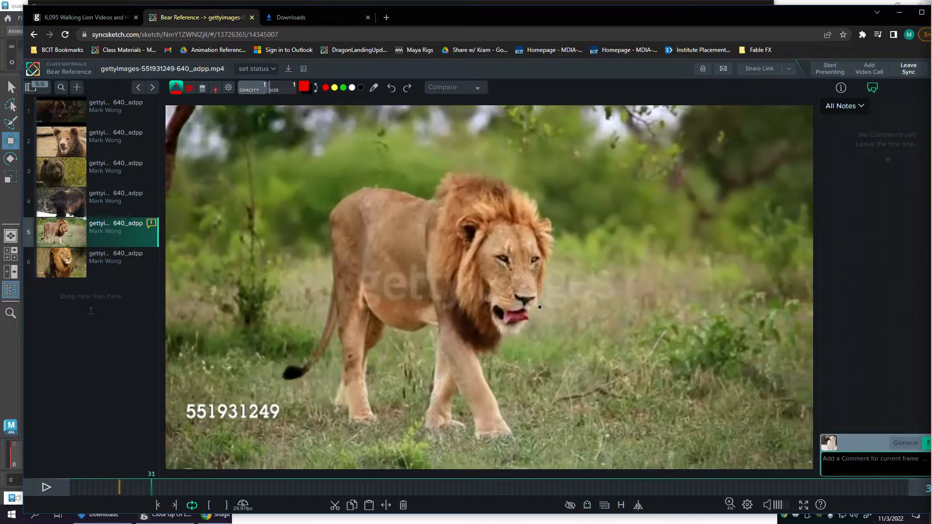
key(Left)
key(Left)
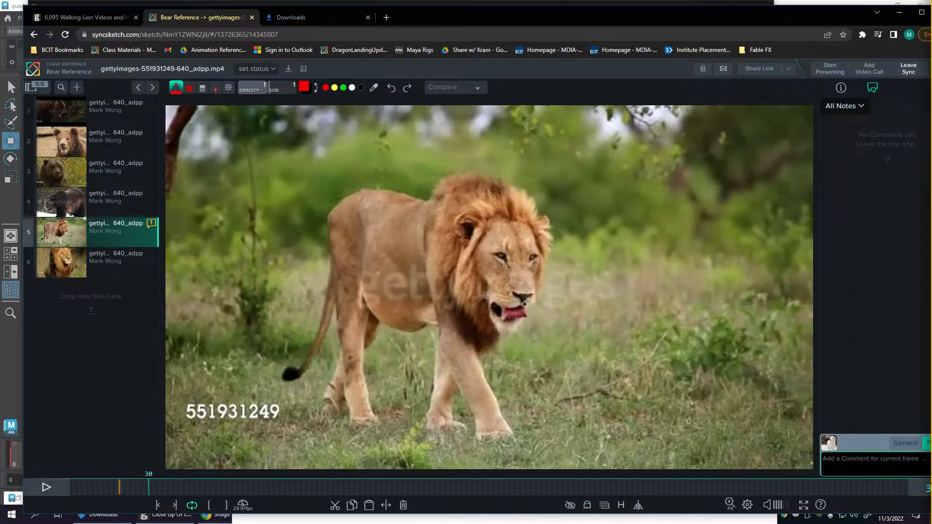
Step: Step forward frame by frame to frame 60 to examine how the lion's open mouth and tongue move while it walks
key(Right)
key(Right)
key(Right)
key(Right)
key(Right)
key(Right)
key(Right)
key(Right)
key(Right)
key(Right)
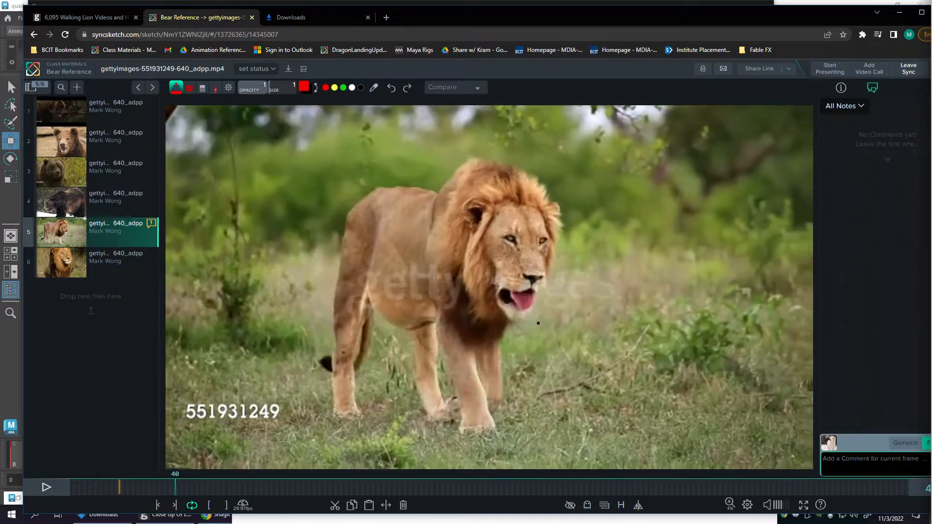
key(Right)
key(Right)
key(Right)
key(Right)
key(Right)
key(Right)
key(Right)
key(Right)
key(Right)
key(Right)
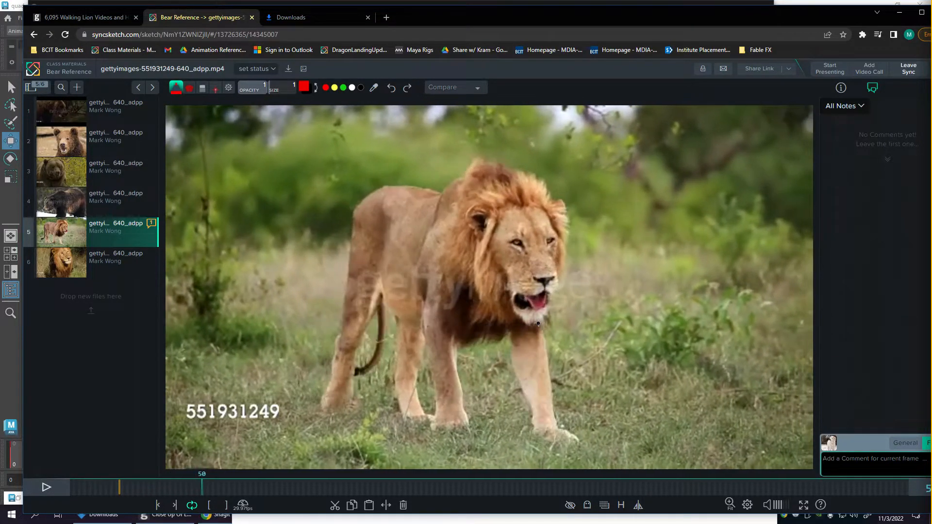
key(Right)
key(Right)
key(Right)
key(Right)
key(Right)
key(Right)
key(Right)
key(Right)
key(Right)
key(Right)
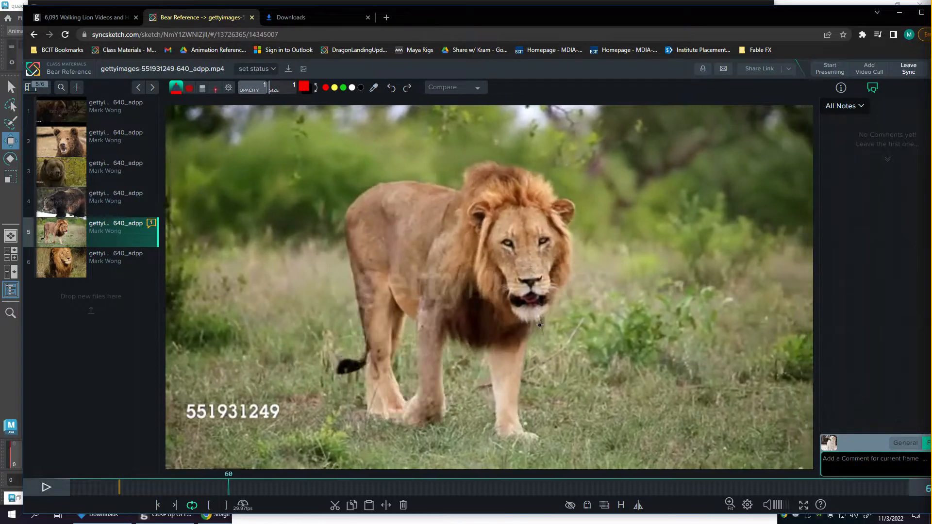
Step: Step forward to frame 79 and back to frame 75 to examine how the lion's jaw and lips move
key(Right)
key(Right)
key(Right)
key(Right)
key(Right)
key(Right)
key(Right)
key(Right)
key(Right)
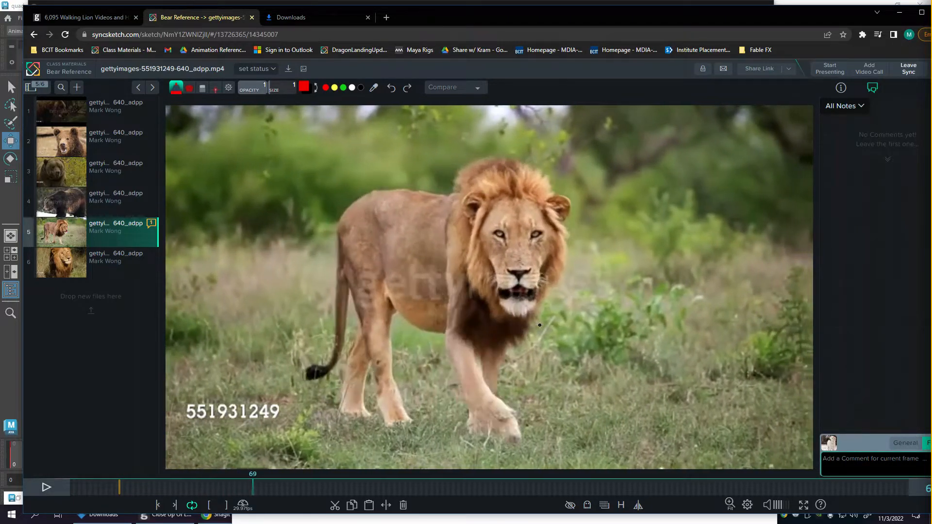
key(Right)
key(Right)
key(Right)
key(Right)
key(Right)
key(Right)
key(Right)
key(Right)
key(Right)
key(Right)
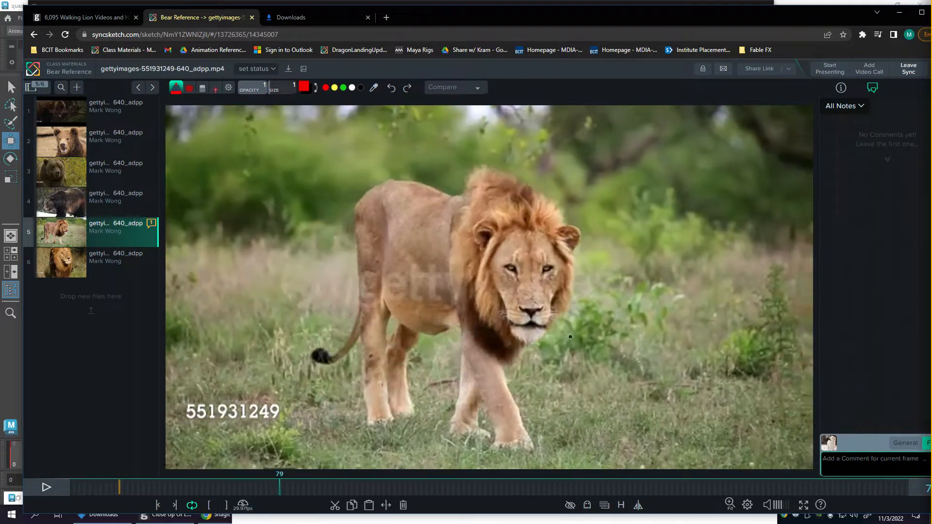
key(Left)
key(Left)
key(Left)
key(Left)
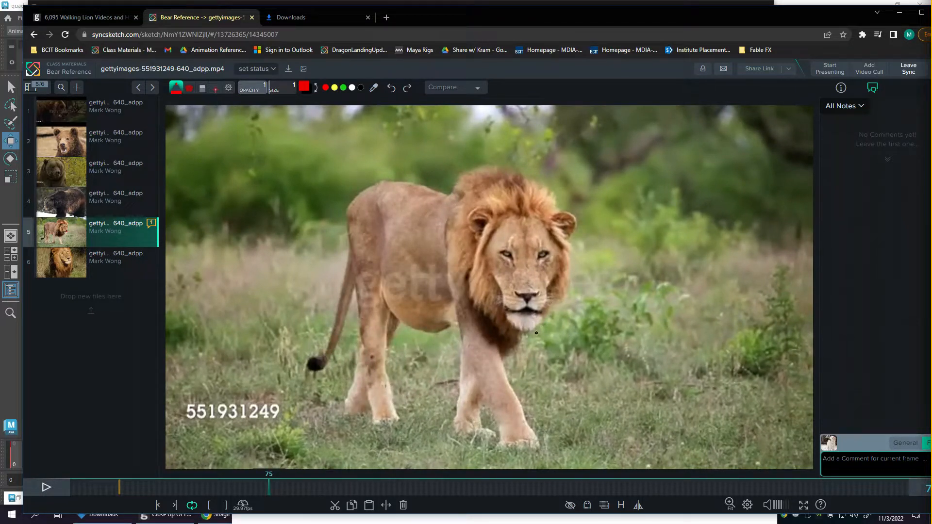
Step: Set the playback speed to 17.98fps (0.6x), play the rest of the lion clip and stop it
click(243, 505)
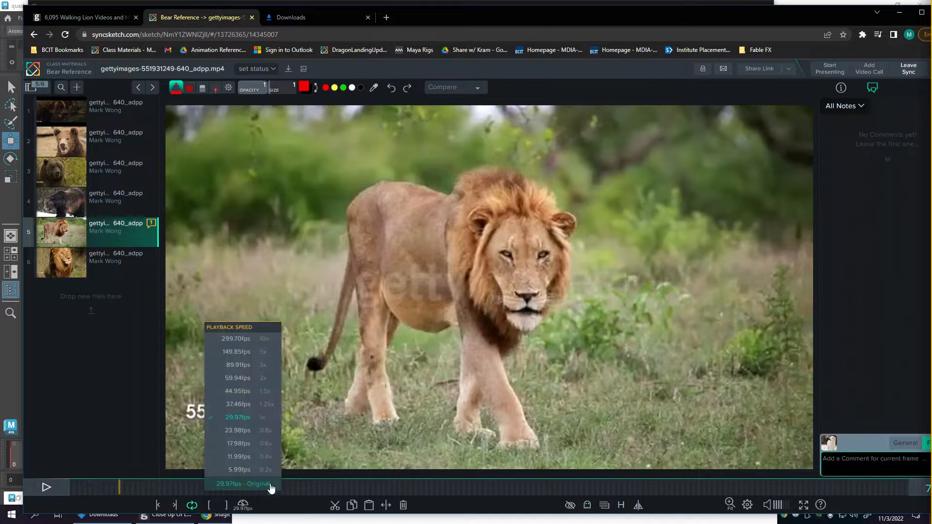
click(273, 445)
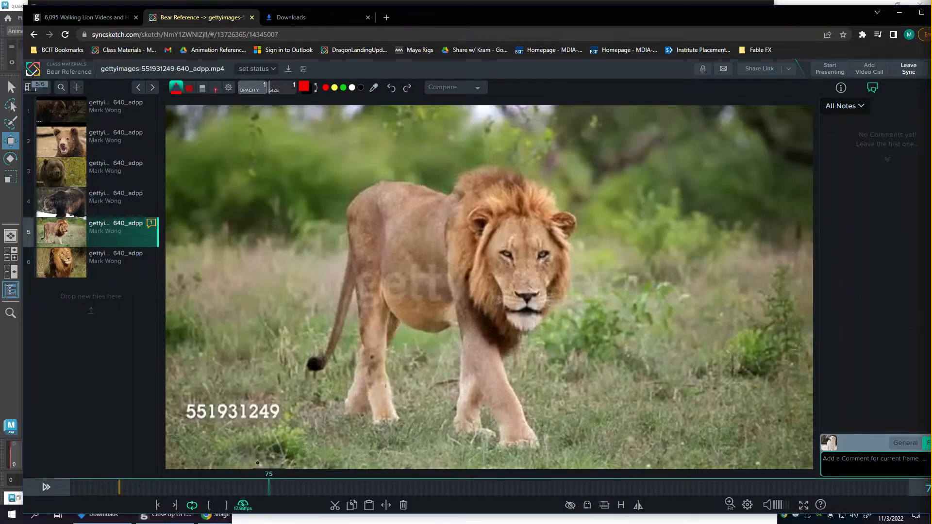
click(47, 488)
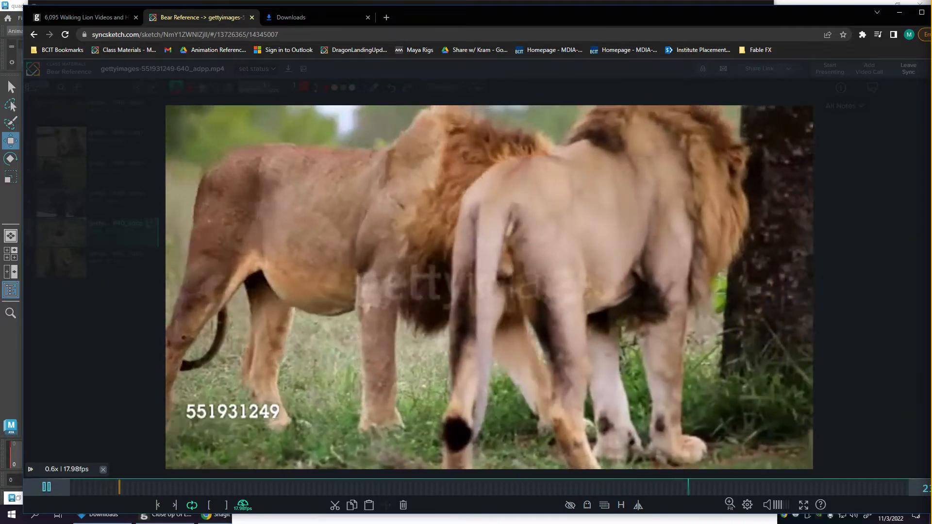
click(46, 488)
click(92, 262)
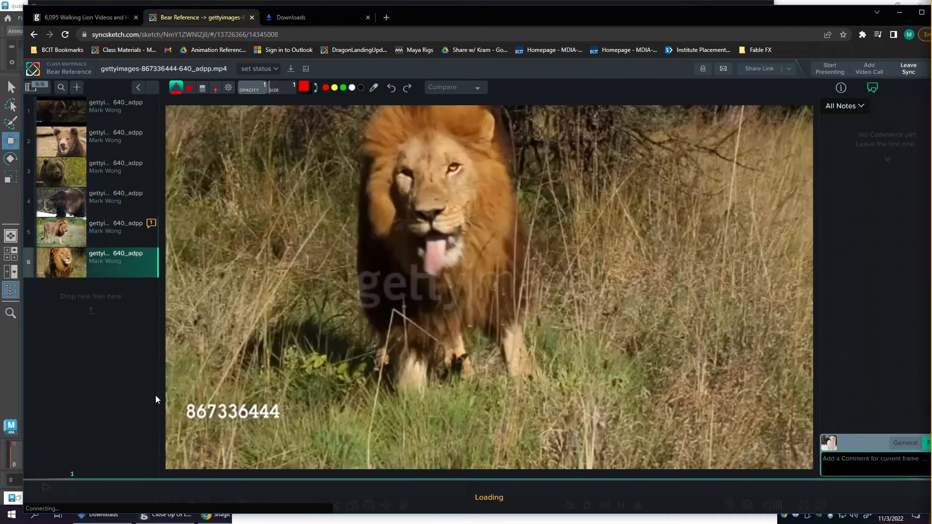
click(246, 509)
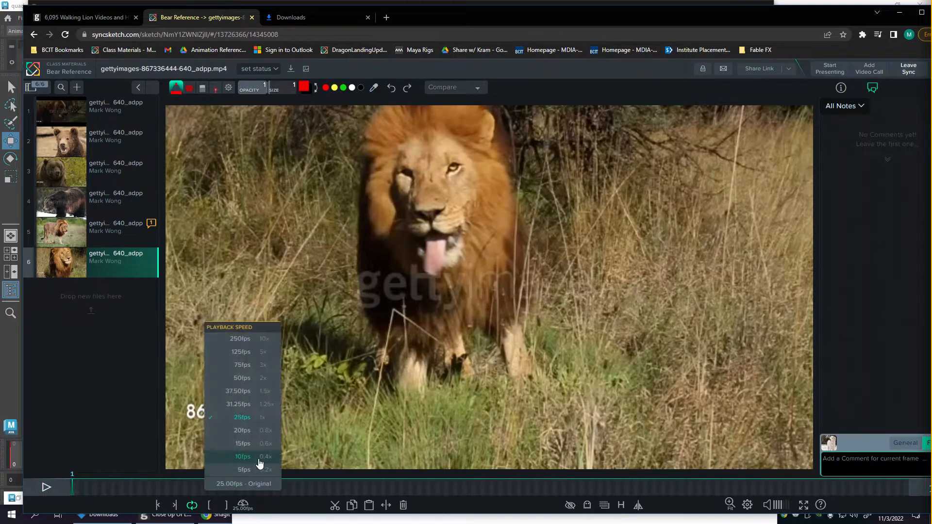
click(47, 487)
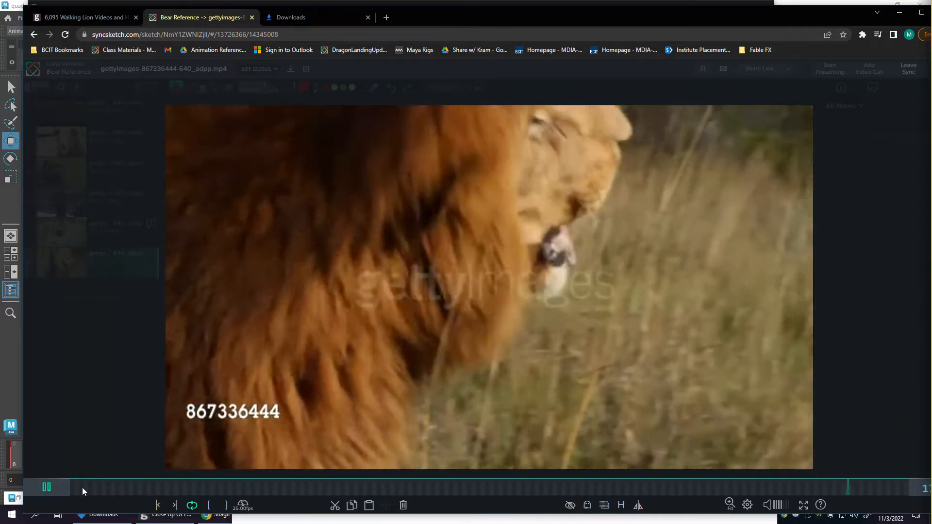
mouse_move(83, 488)
mouse_down()
mouse_move(114, 496)
mouse_move(84, 502)
mouse_up()
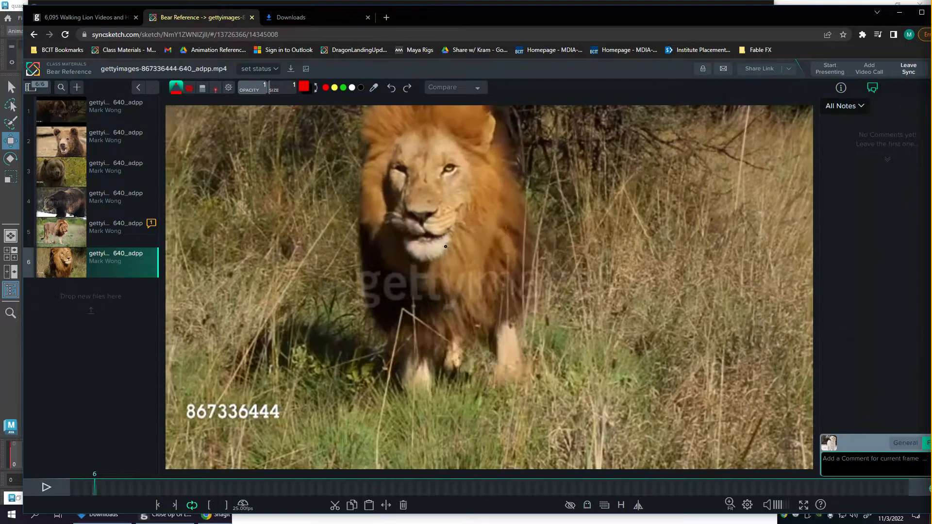
Step: Sketch red outlines along the lion's upper lip and around one eye on frame 8, and delete the drawing
key(Left)
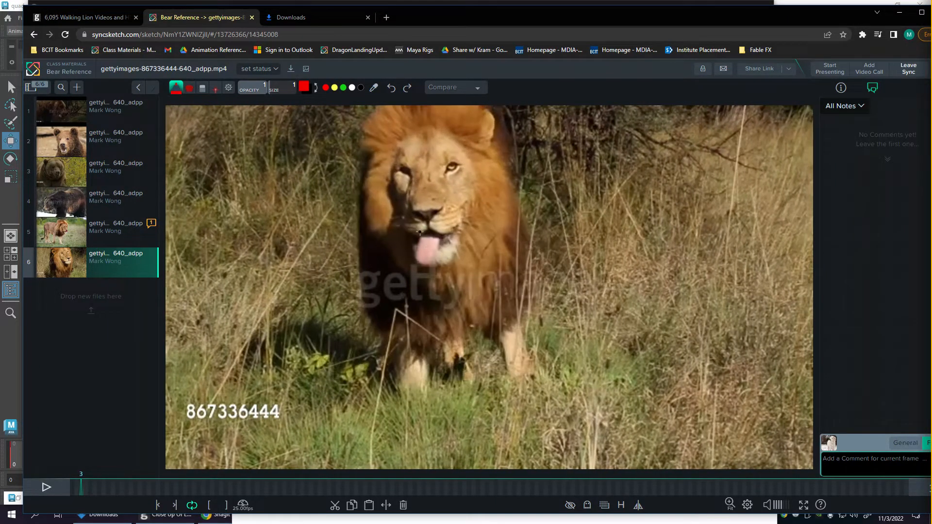
key(Right)
key(Right)
key(Right)
key(Right)
key(Right)
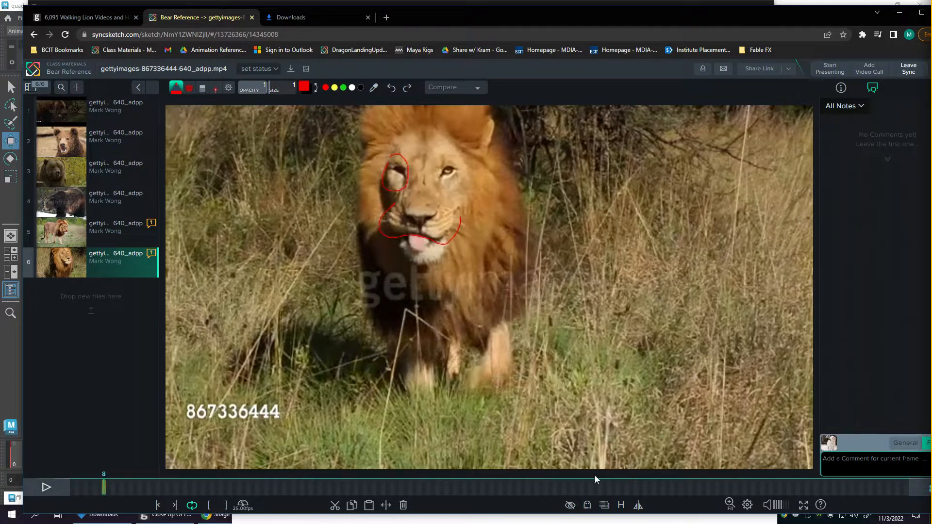
click(404, 506)
Step: Step forward to frame 10 and back to frame 1 to examine the lion's lick and its eye and lip shapes
key(Left)
key(Left)
key(Right)
key(Right)
key(Right)
key(Right)
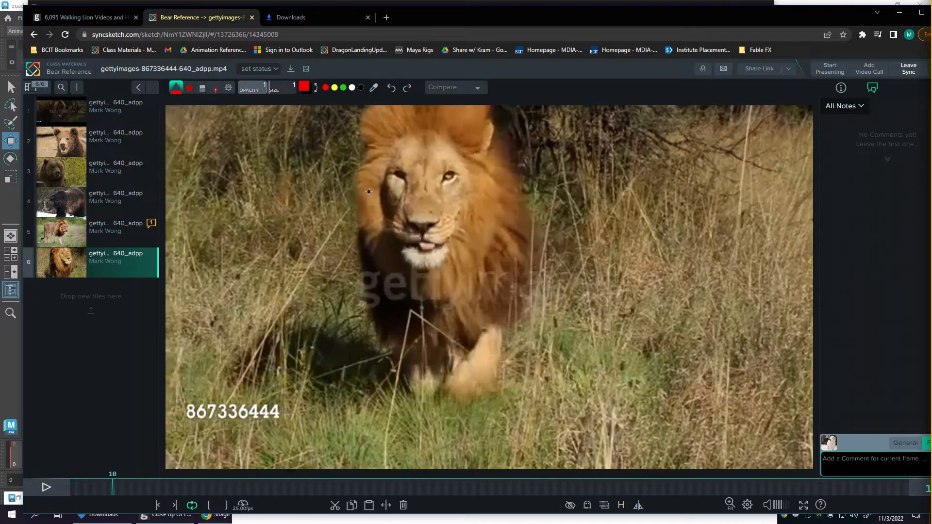
key(Left)
key(Left)
key(Left)
key(Left)
key(Left)
key(Left)
key(Left)
key(Left)
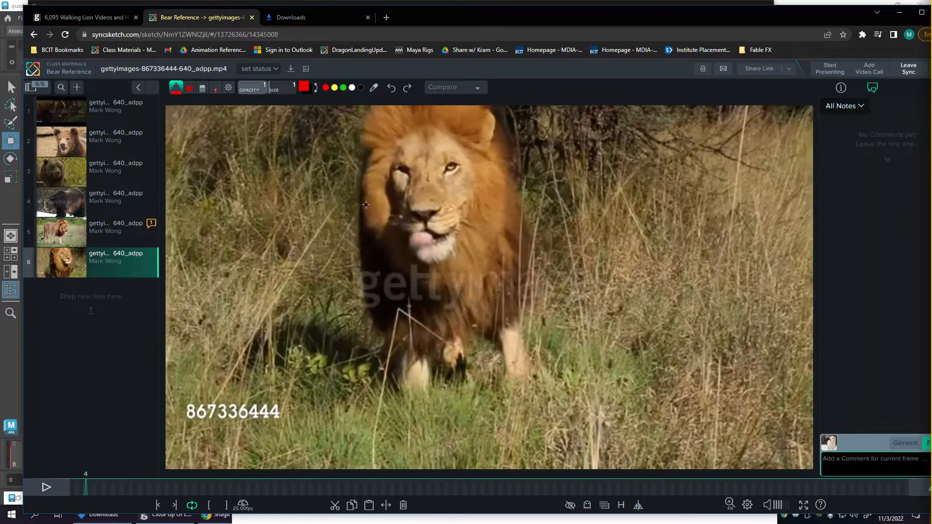
key(Left)
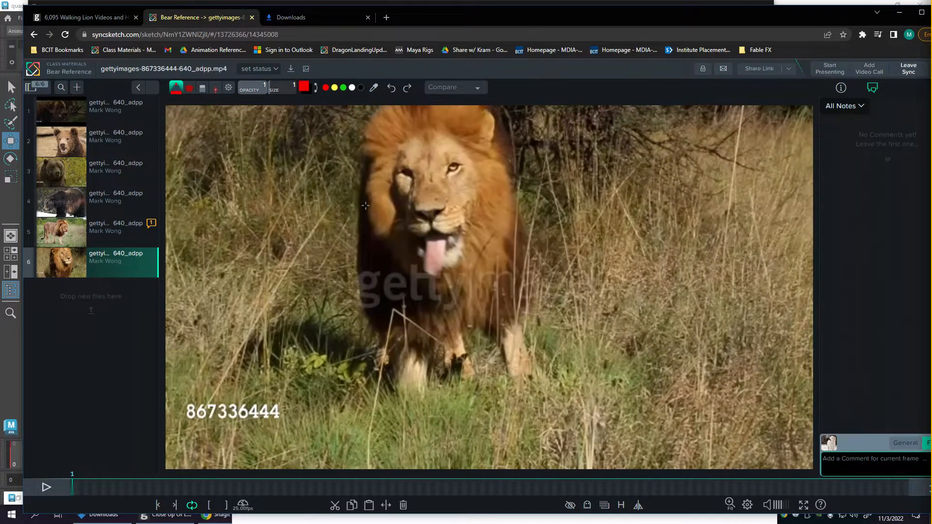
Step: Step forward from frame 1 to frame 7 to examine the tongue's path around the lion's lips
key(Right)
key(Right)
key(Right)
key(Right)
key(Right)
key(Right)
key(Right)
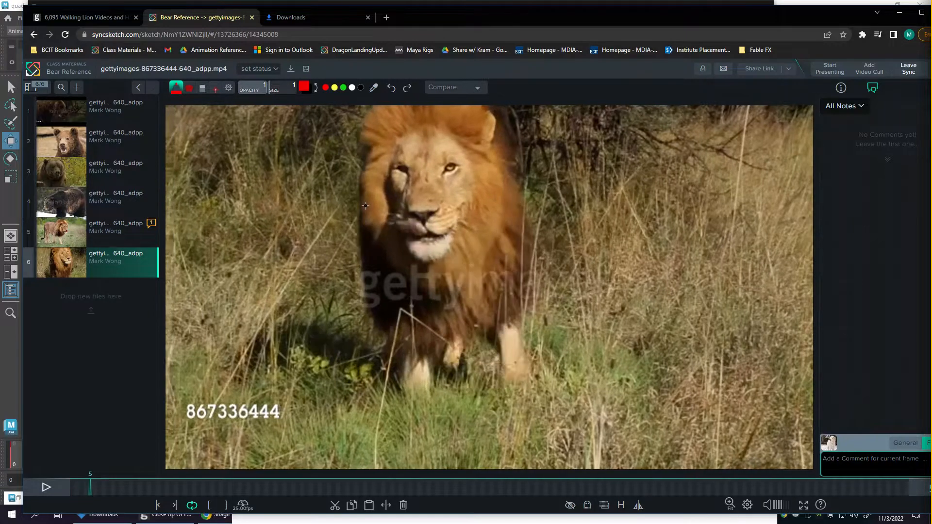
key(Right)
key(Right)
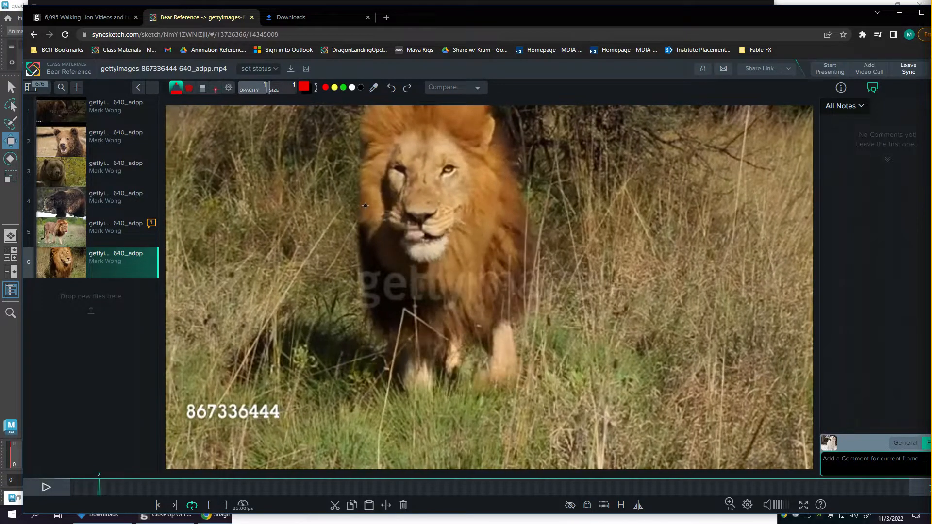
Step: Mark frames 7 and 1 as key mouth poses with a red X in the grass beside the lion
key(Left)
key(Left)
key(Left)
drag(244, 322, 260, 334)
key(space)
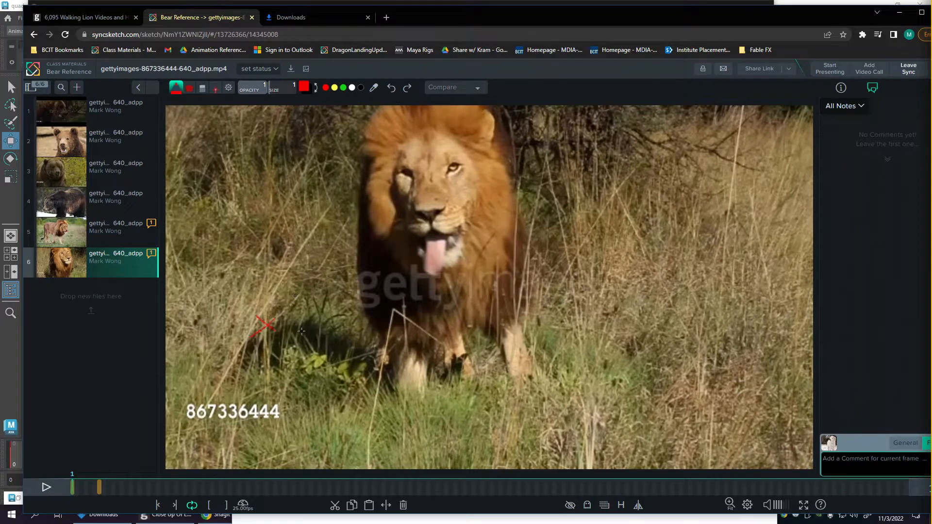
Step: Mark the closed-mouth poses on frames 13 and 19 with a red X beside the lion
key(Down)
key(space)
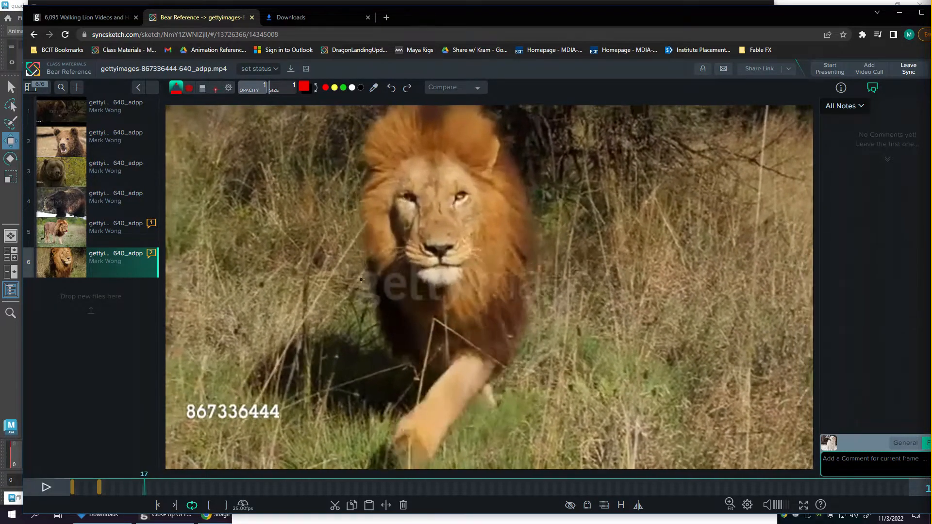
drag(304, 278, 332, 299)
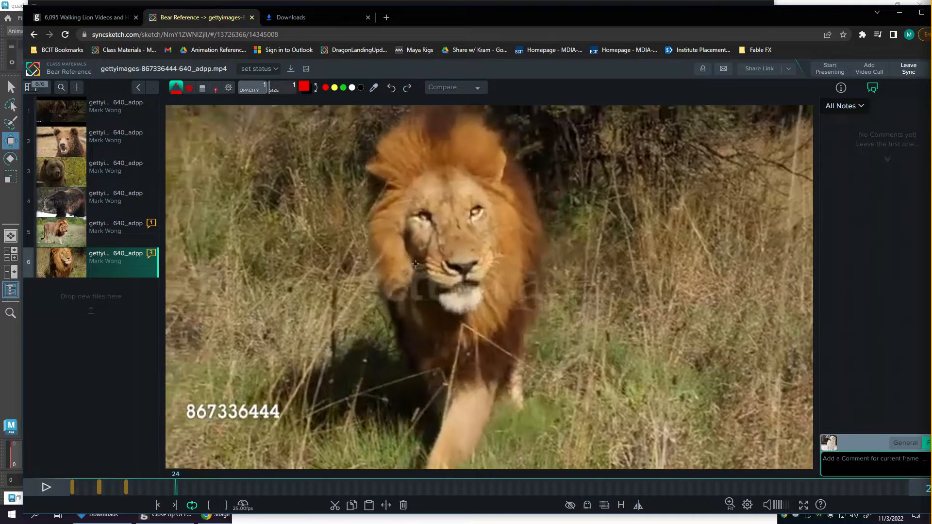
key(Left)
key(Left)
key(Left)
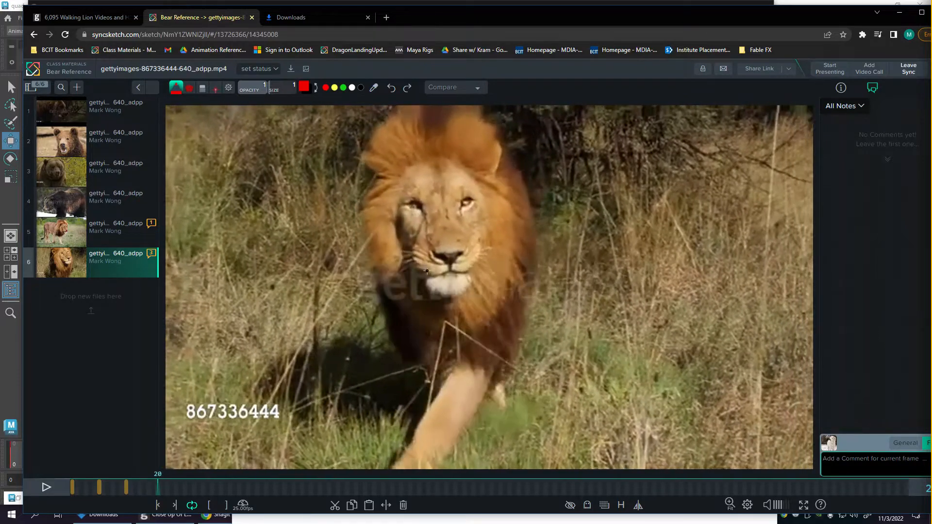
mouse_move(304, 303)
mouse_down()
mouse_move(329, 320)
mouse_move(307, 328)
mouse_up()
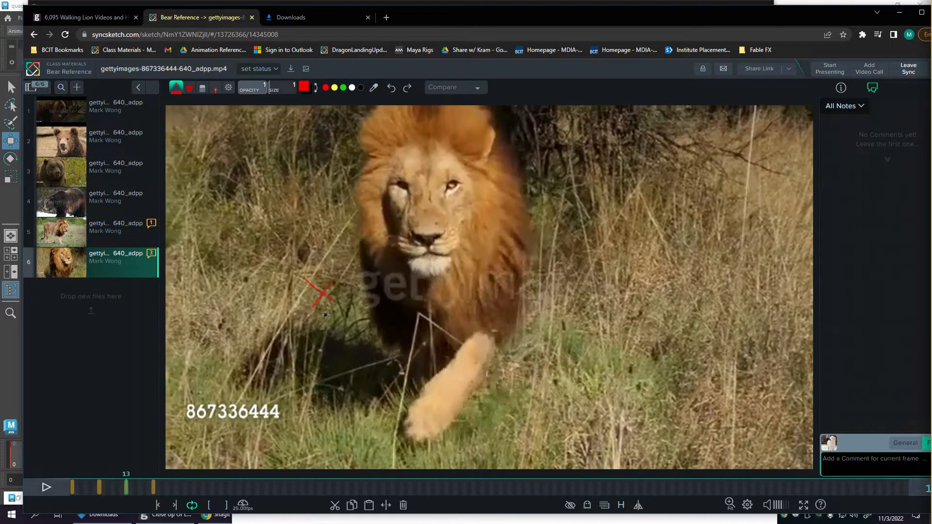
Step: Jump back and forth between the marked frames 1, 7, 13 and 19 to compare the lion's key mouth poses
key(shift+Left)
key(shift+Left)
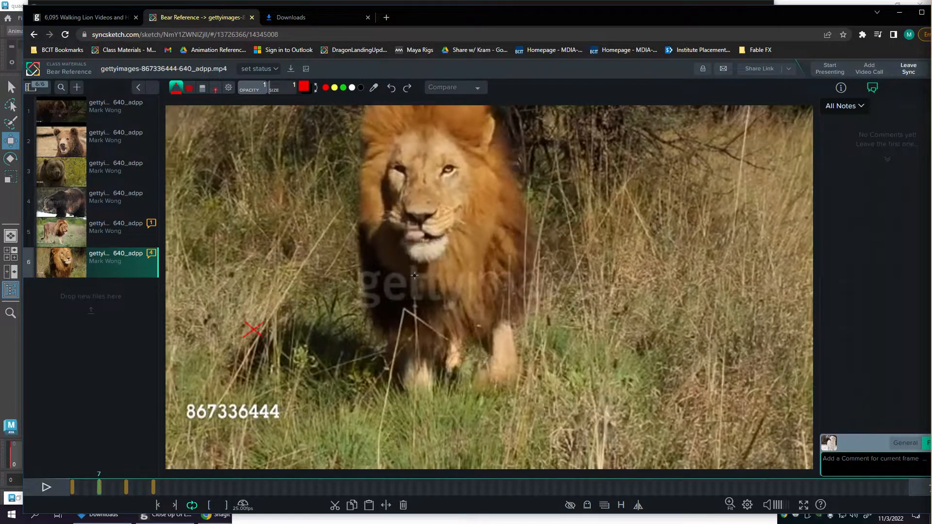
key(shift+Left)
key(shift+Right)
key(shift+Right)
key(shift+Right)
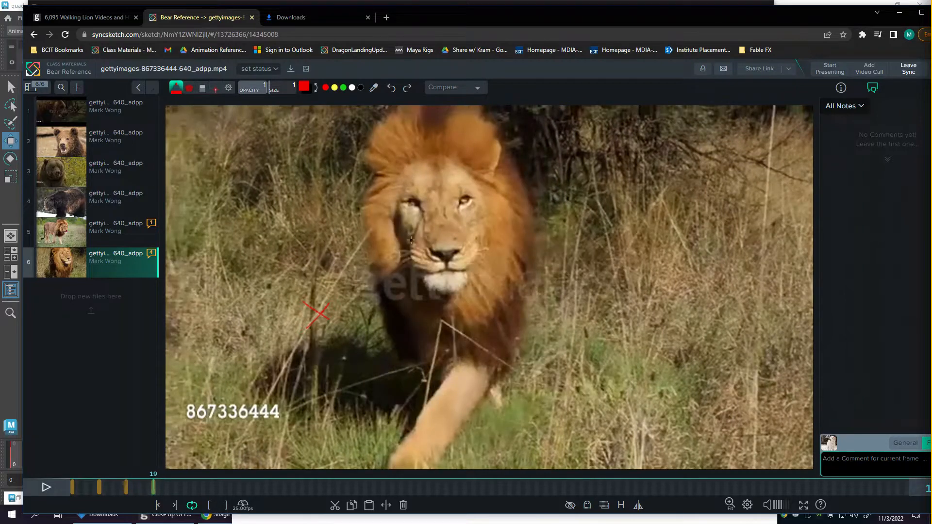
key(shift+Left)
key(shift+Right)
Step: Advance to the open-mouth pose on frame 32 and mark it with a red X beside the lion
key(Right)
key(Right)
key(Right)
key(Right)
key(Right)
key(Right)
key(Right)
key(Right)
key(Right)
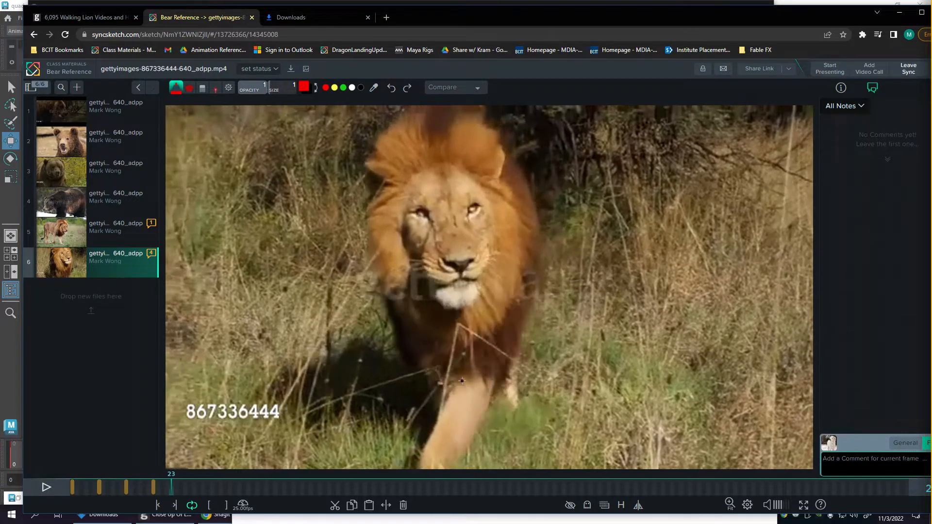
key(Right)
key(Right)
key(Right)
key(Right)
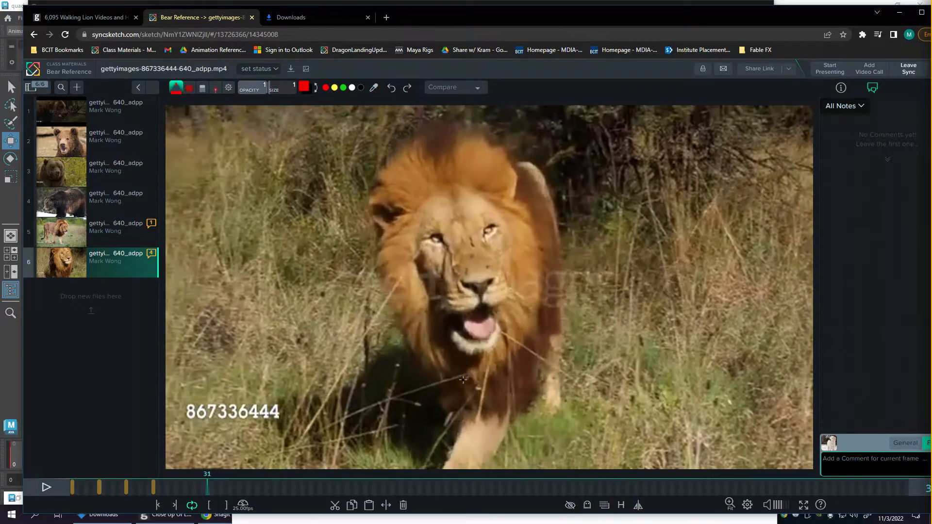
drag(345, 398, 326, 416)
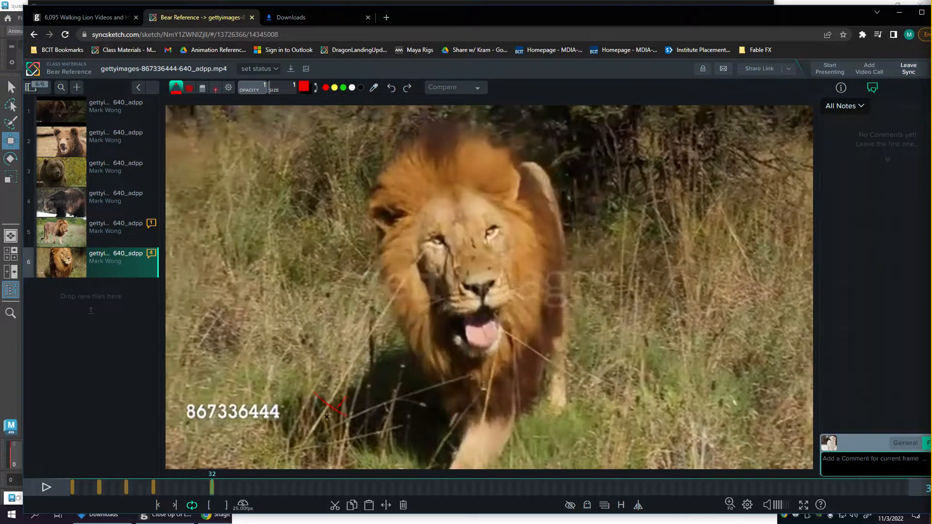
Step: Jump back through the marked frames to frame 1 to review the sequence of key mouth poses
key(shift+Left)
key(shift+Left)
key(shift+Left)
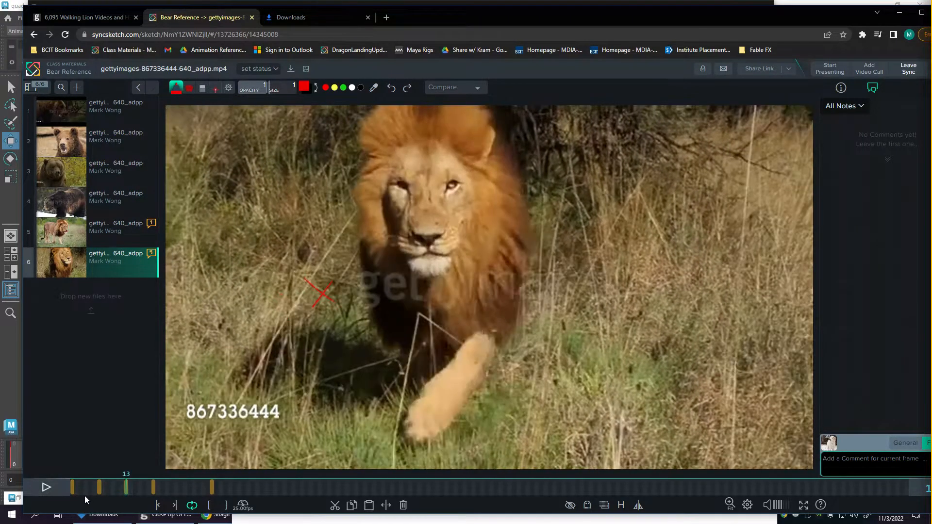
key(shift+Left)
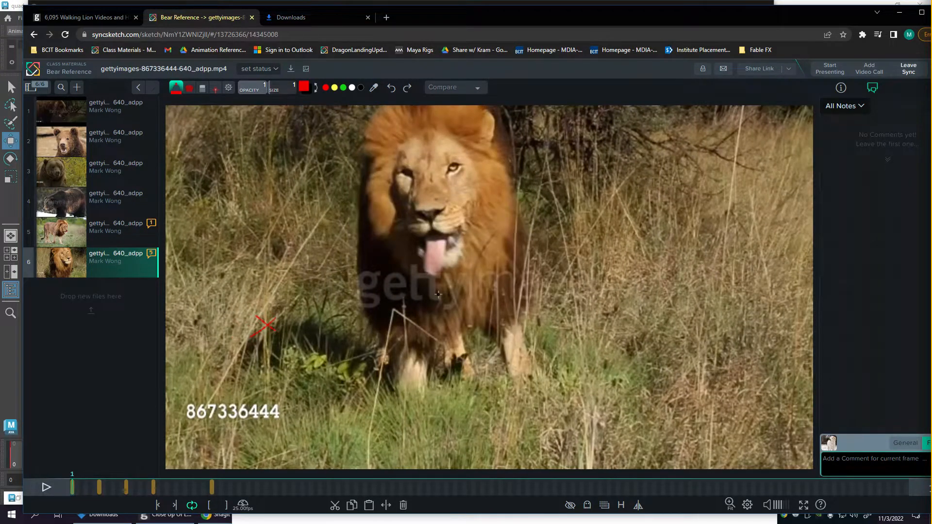
Step: Jump through the marked frames from 1 to 32 to review the sequence of the lion's mouth poses
key(shift+Right)
key(shift+Right)
key(shift+Right)
key(shift+Right)
key(shift+Right)
key(shift+Right)
key(shift+Right)
key(shift+Right)
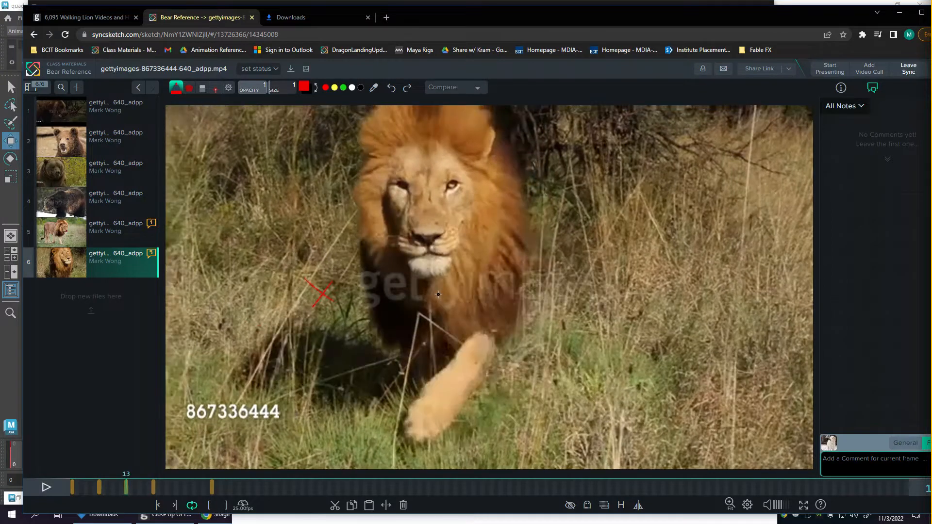
key(shift+Right)
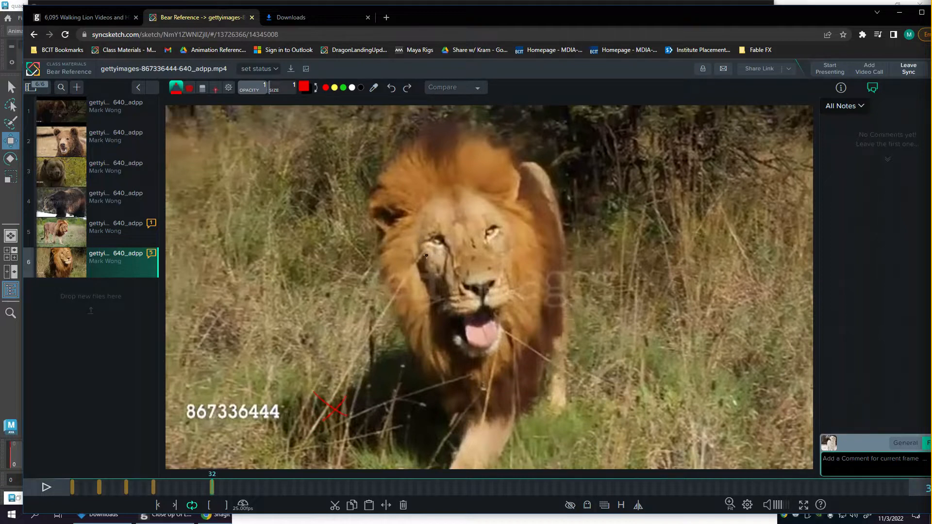
Step: Advance to the pose with the tongue hanging out on frame 37 and mark it in red beside the lion
drag(506, 237, 506, 240)
key(ctrl+z)
mouse_move(232, 494)
mouse_down()
mouse_move(246, 489)
mouse_move(235, 493)
mouse_up()
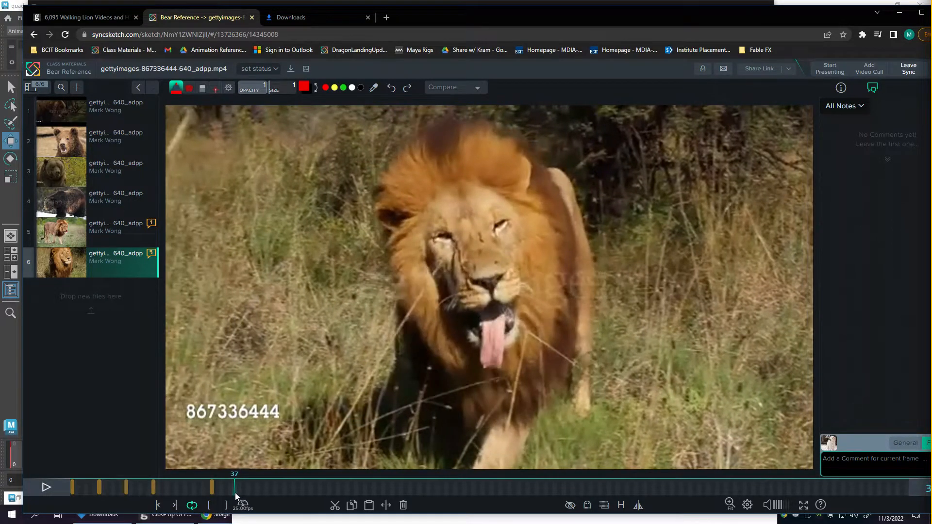
key(Left)
key(Left)
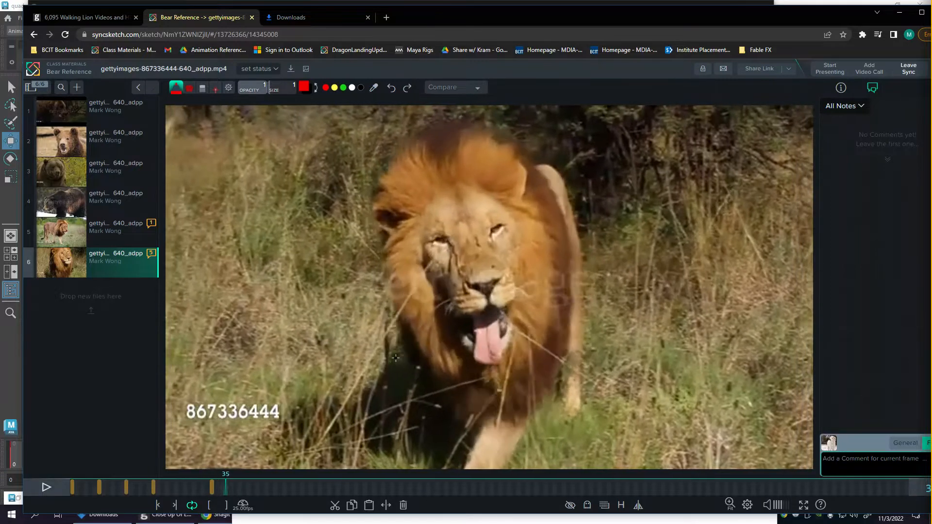
key(Right)
key(Right)
drag(363, 369, 361, 370)
Step: Advance to the half-open mouth pose on frame 50 and draw a red circle over the cheek beside the nose
key(Right)
key(Right)
key(Right)
key(Right)
key(Right)
key(Right)
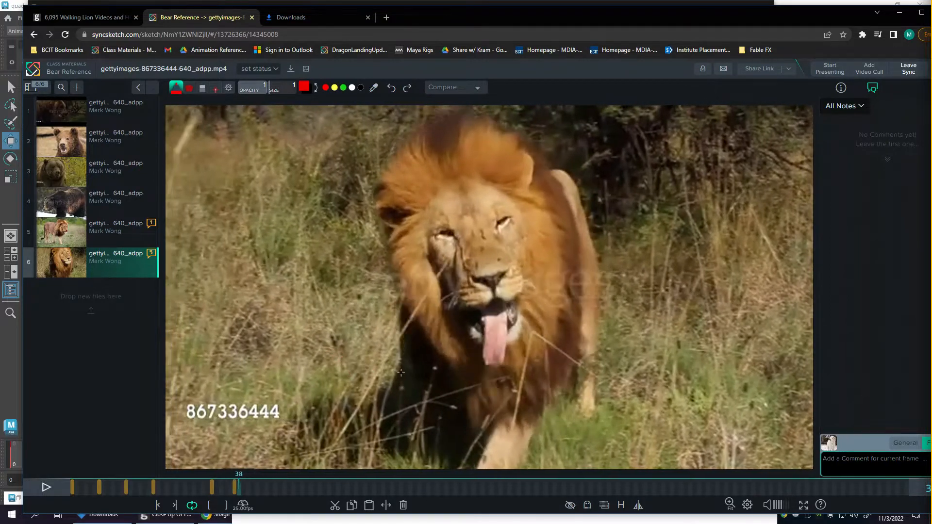
key(Right)
key(Right)
key(Right)
key(Right)
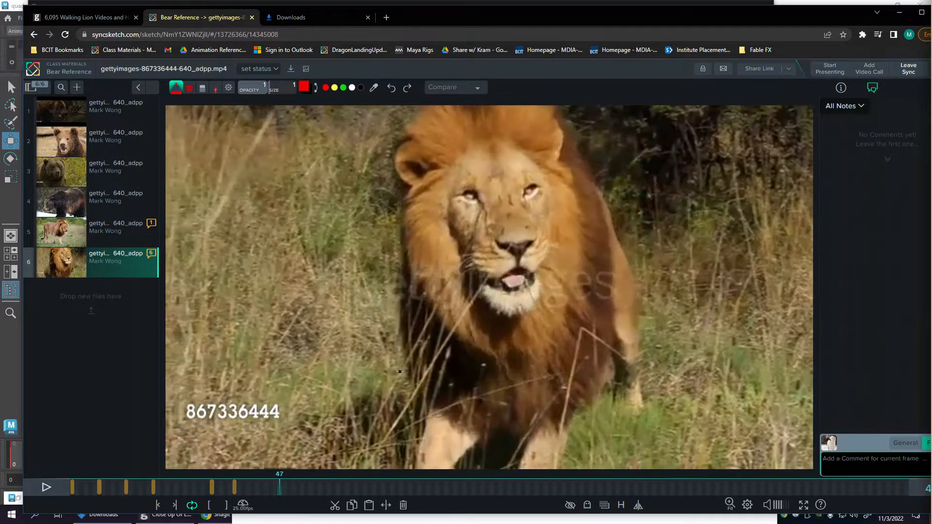
key(Left)
key(Left)
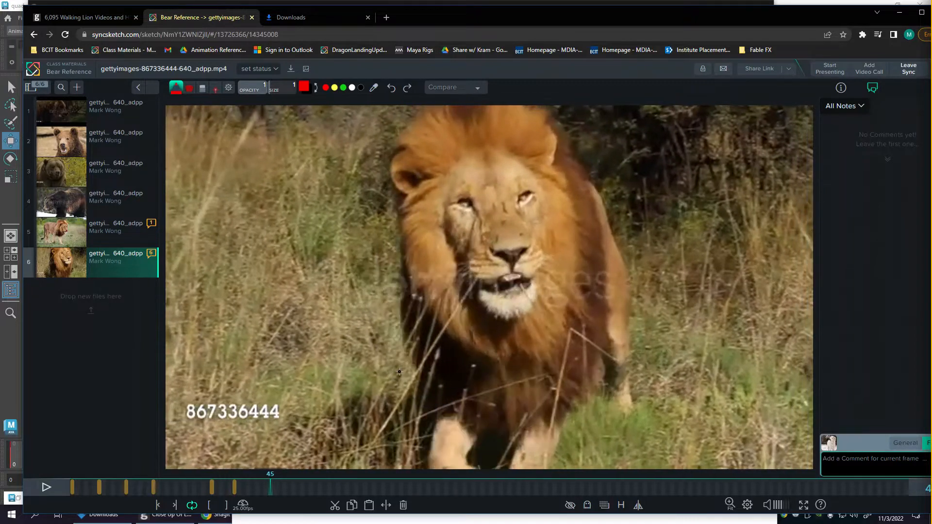
key(Right)
key(Right)
key(Right)
key(Right)
key(Right)
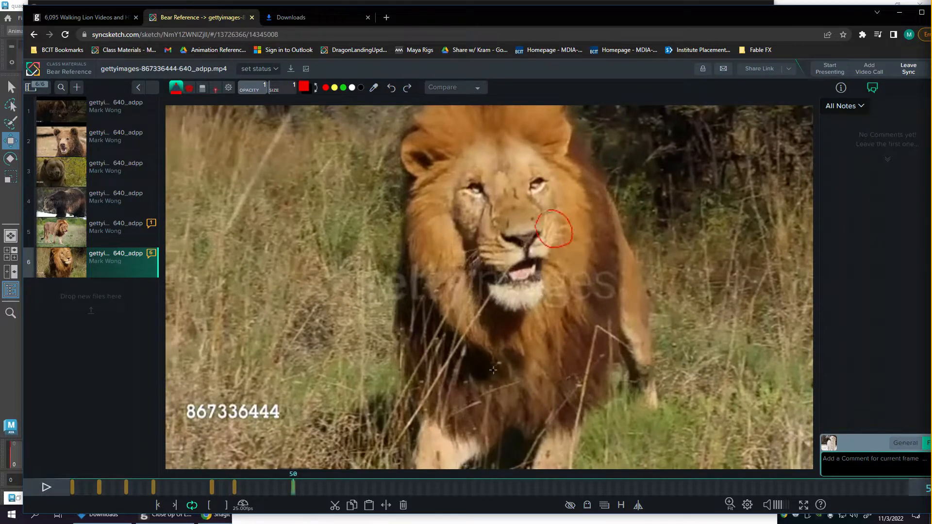
Step: Advance to the closed-mouth pose on frame 55 and mark it with a red sketch
key(Right)
key(Right)
key(Right)
key(Right)
key(Right)
key(Right)
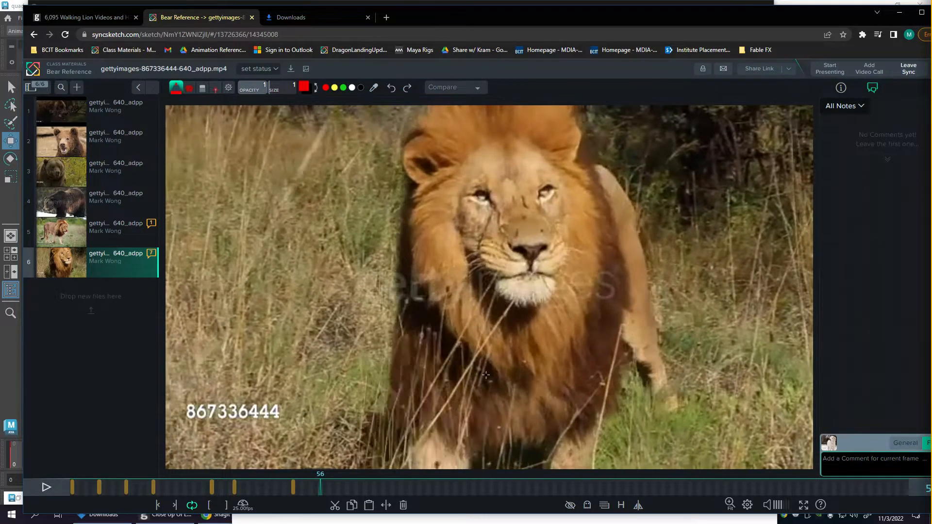
key(Left)
Step: Advance to the squinting pose on frame 62 and sketch red curves under both eyes and along both sides of the muzzle
key(Right)
key(Right)
key(Right)
key(Right)
key(Right)
key(Right)
key(Right)
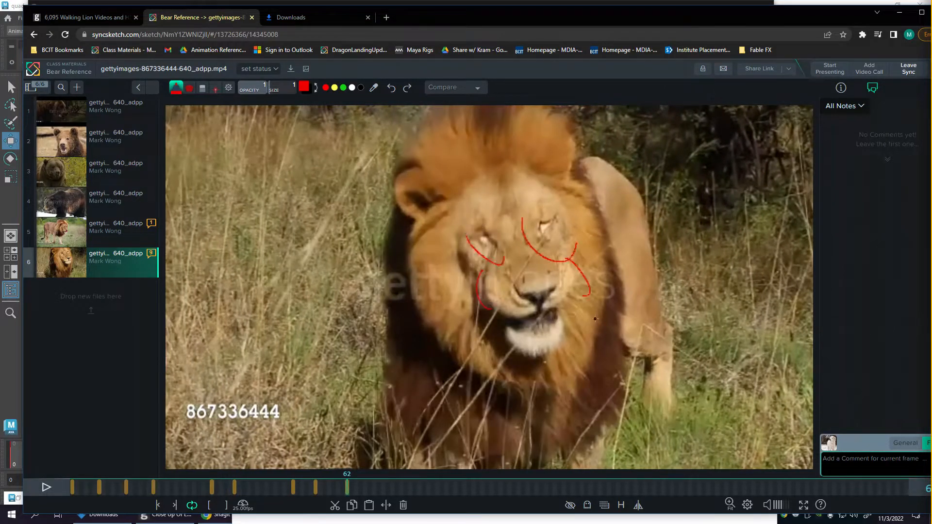
Step: Step through frames 62 to 83 to examine how the head tilts and the tongue extends and retracts
key(Right)
key(Right)
key(Right)
key(Right)
key(Right)
key(Right)
key(Right)
key(Right)
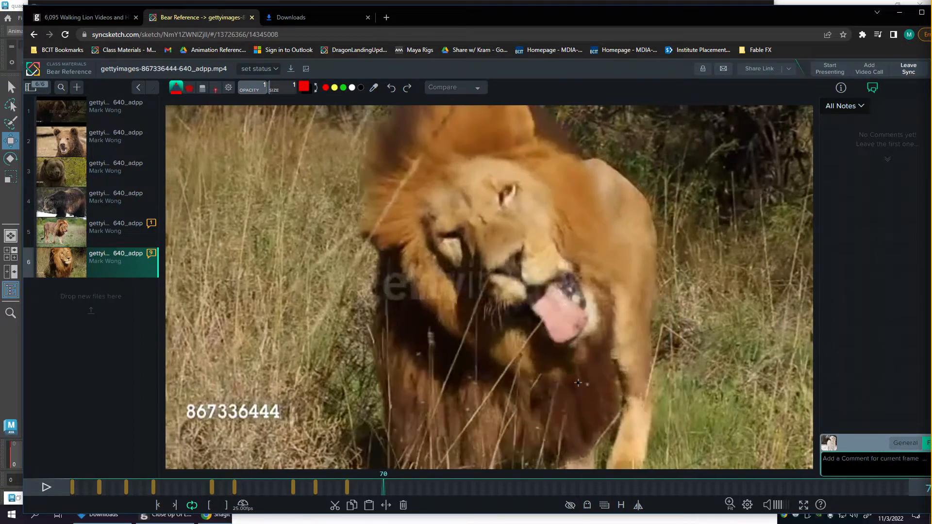
key(Right)
key(Right)
key(Right)
key(Right)
key(Right)
key(Right)
key(Right)
key(Right)
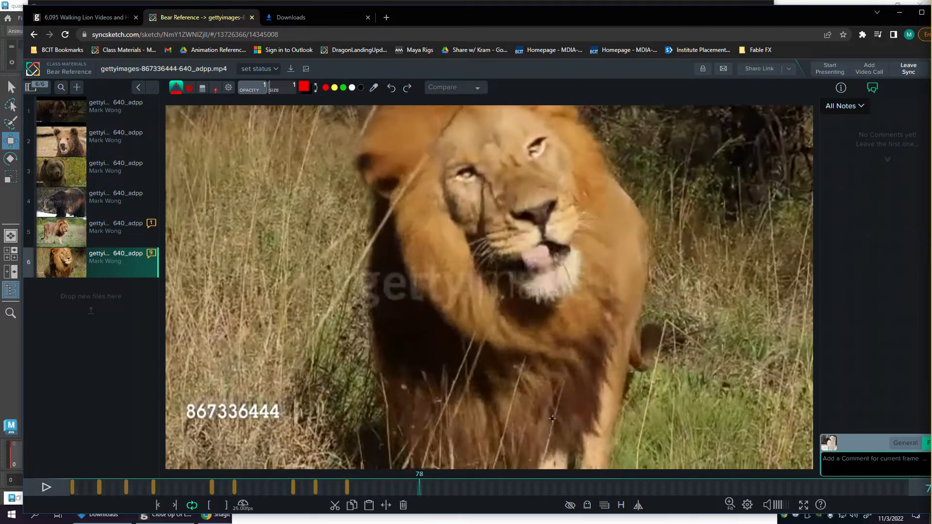
key(Right)
key(Right)
key(Right)
key(Right)
key(Right)
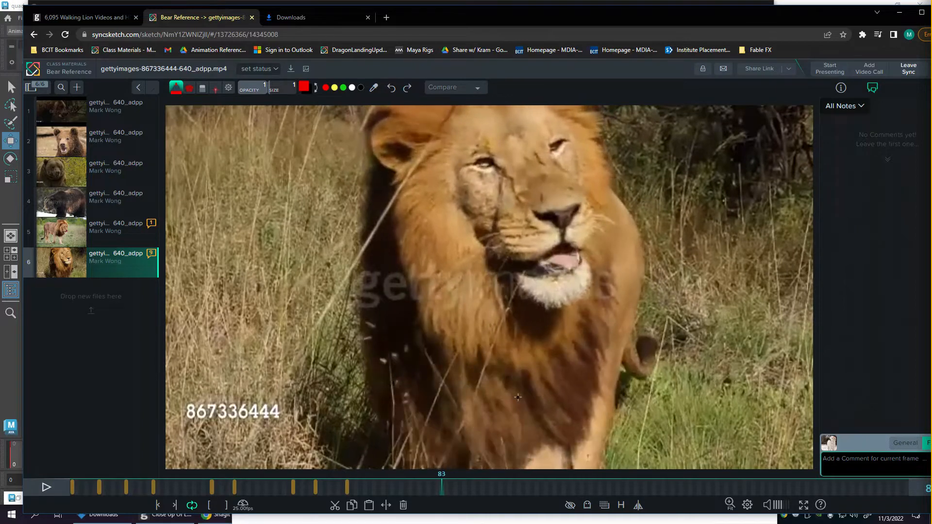
Step: Step back to the tongue-out pose on frame 74 and trace the outline of the extended tongue in red
key(Left)
key(Left)
key(Left)
key(Left)
key(Left)
key(Left)
key(Left)
key(Left)
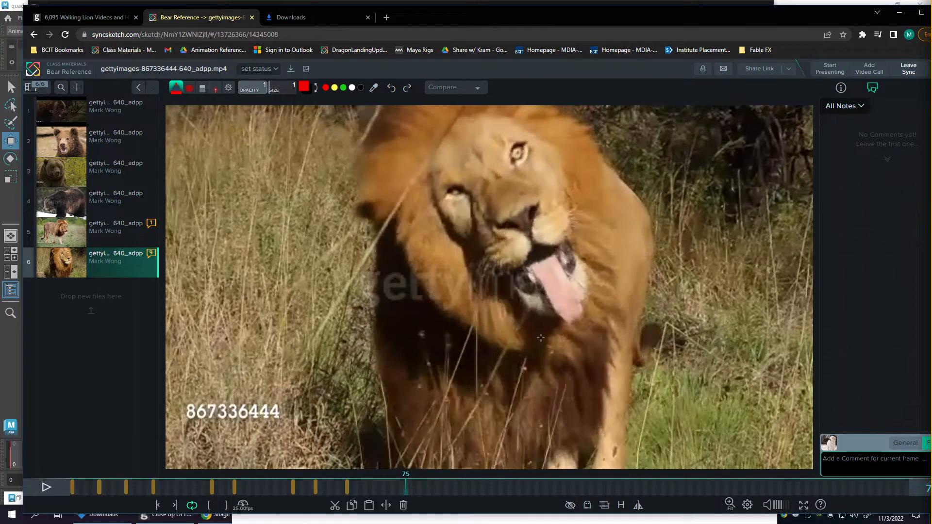
key(Left)
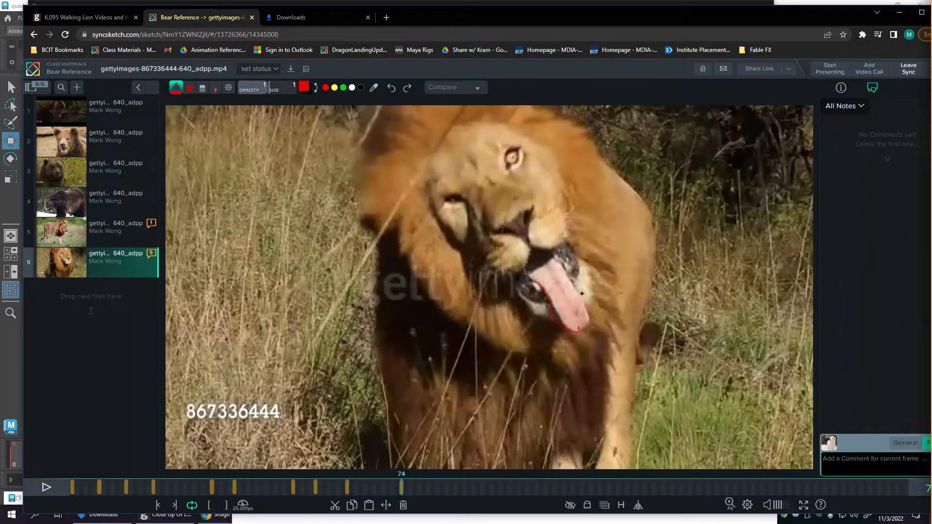
drag(584, 288, 571, 327)
Step: Advance to the pose with the tongue against the upper lip on frame 79 and mark it in red at the mouth
key(Right)
key(Right)
key(Right)
key(Right)
key(Right)
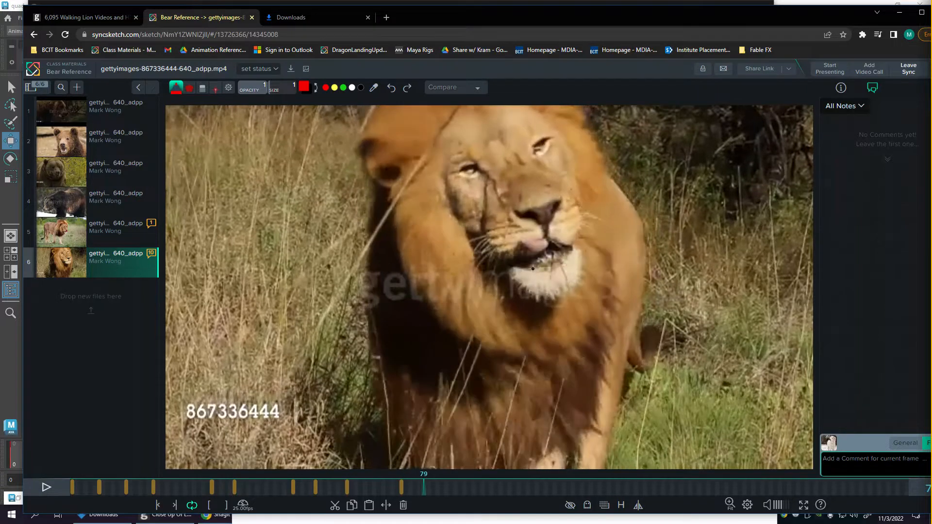
click(524, 247)
Step: Advance to the open-mouth pose on frame 83 and draw a red stroke along the lower lip below the tongue
key(Right)
key(Right)
key(Right)
key(Right)
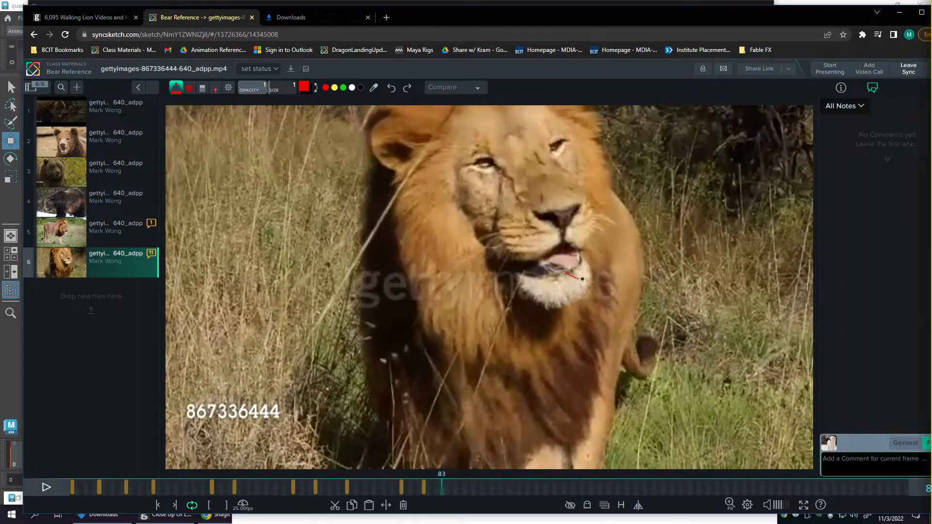
Step: Advance to the closed-mouth pose on frame 88 and mark it with a red X beside the lion
key(Right)
key(Right)
key(Right)
key(Right)
key(Right)
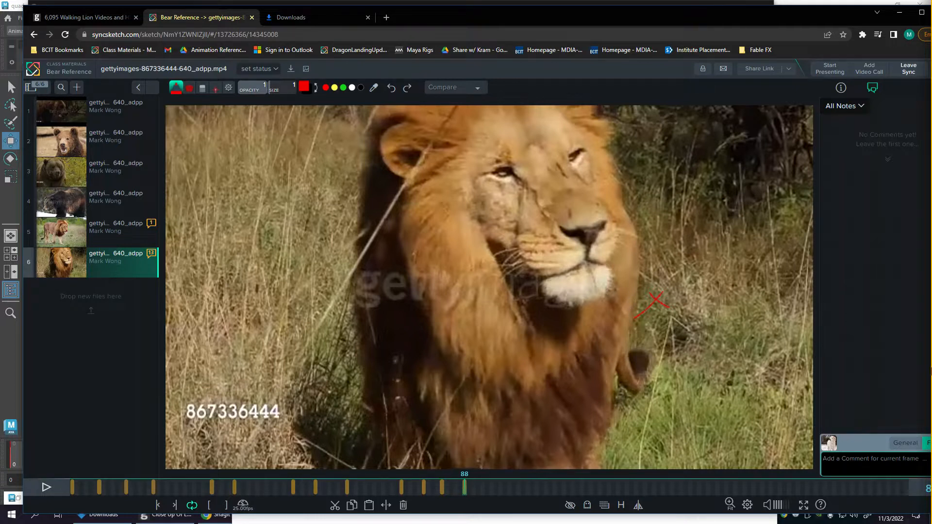
key(alt+Tab)
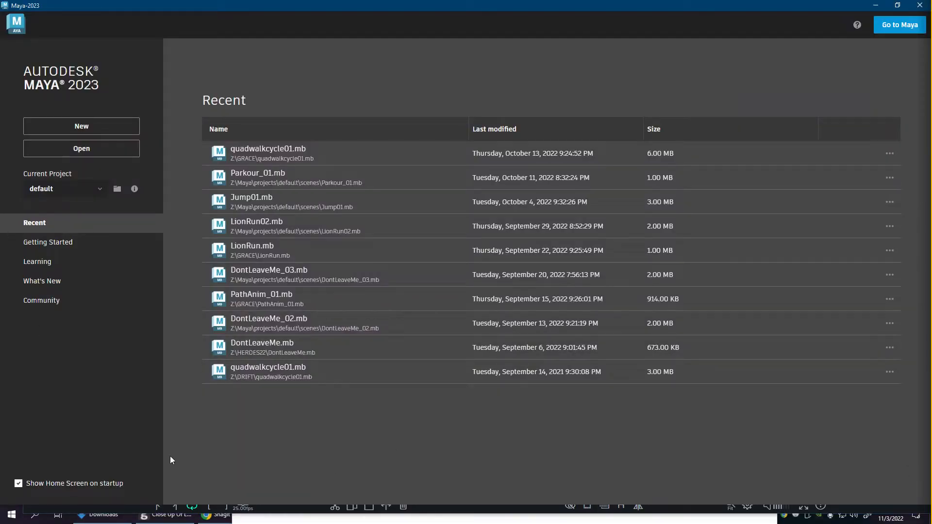
click(100, 515)
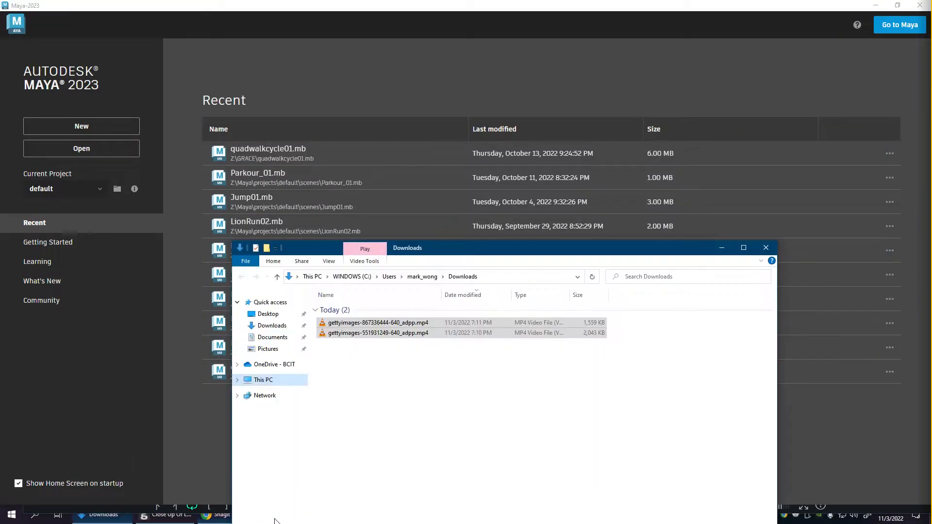
click(722, 248)
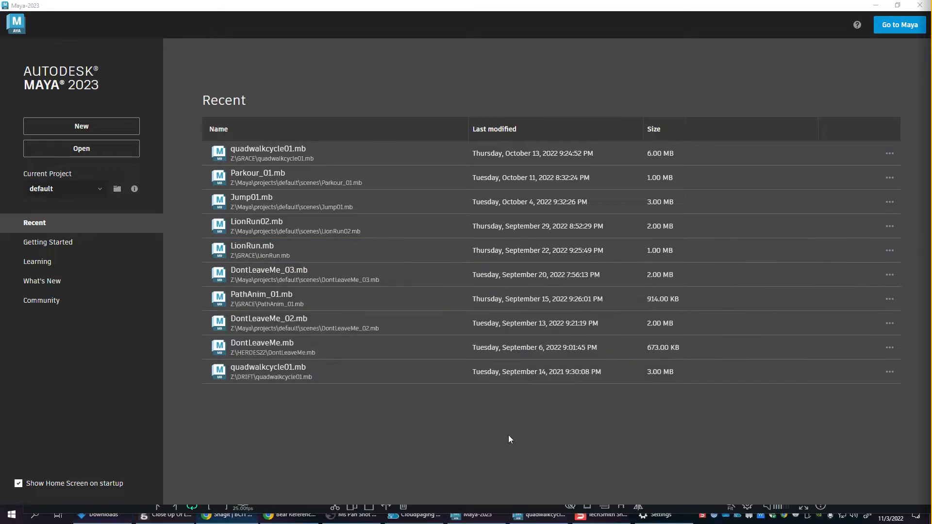
click(491, 516)
click(492, 516)
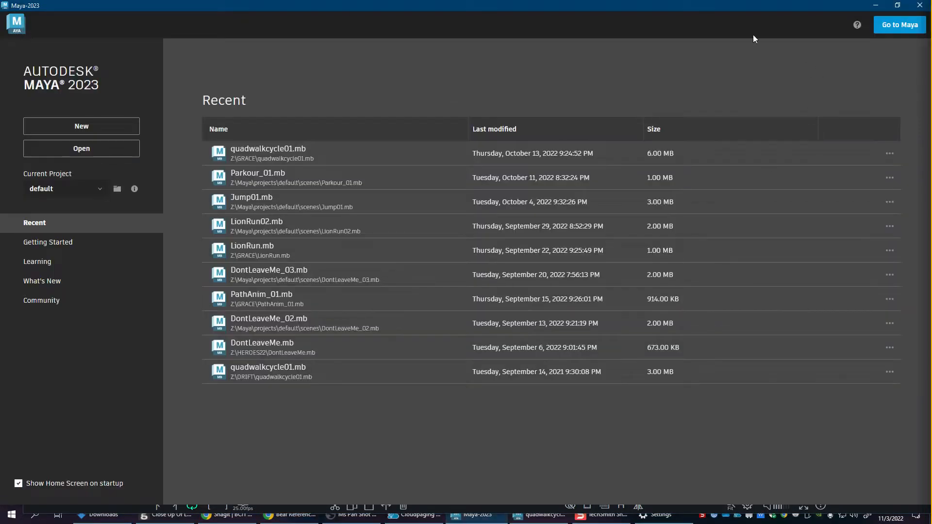
click(876, 6)
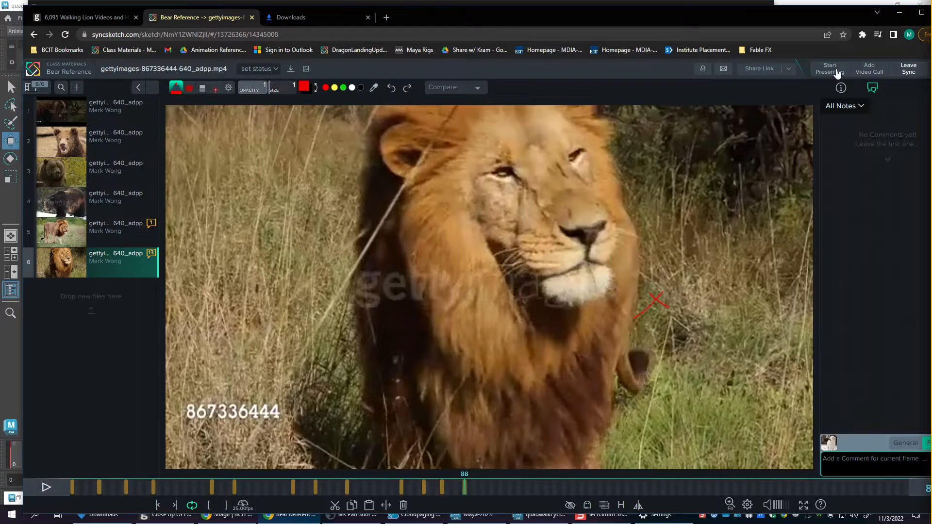
Step: Close the unused Maya home screen window and switch to the quadwalkcycle01.mb scene in Maya
click(921, 12)
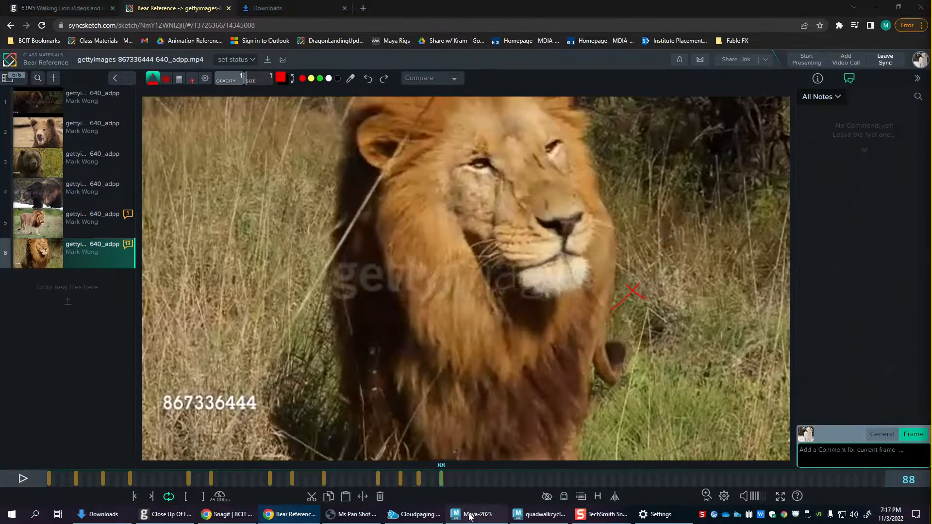
click(470, 515)
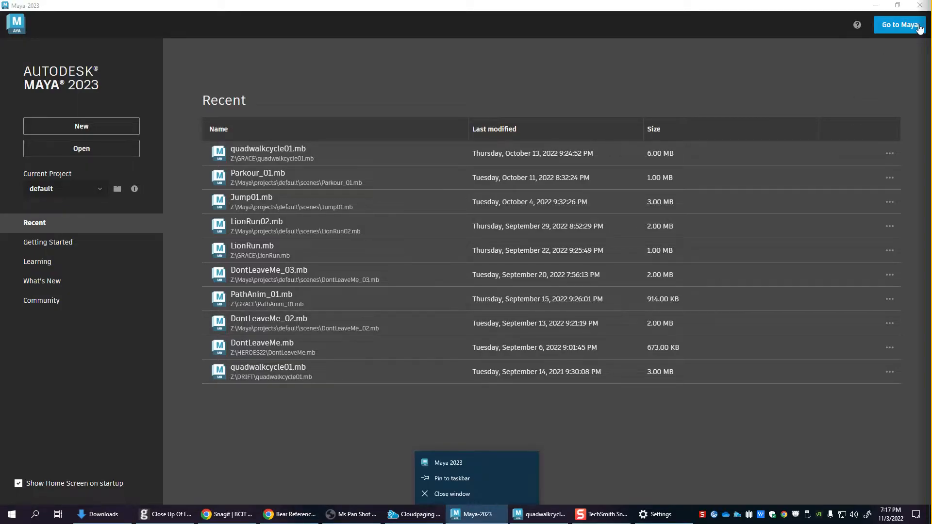
click(922, 7)
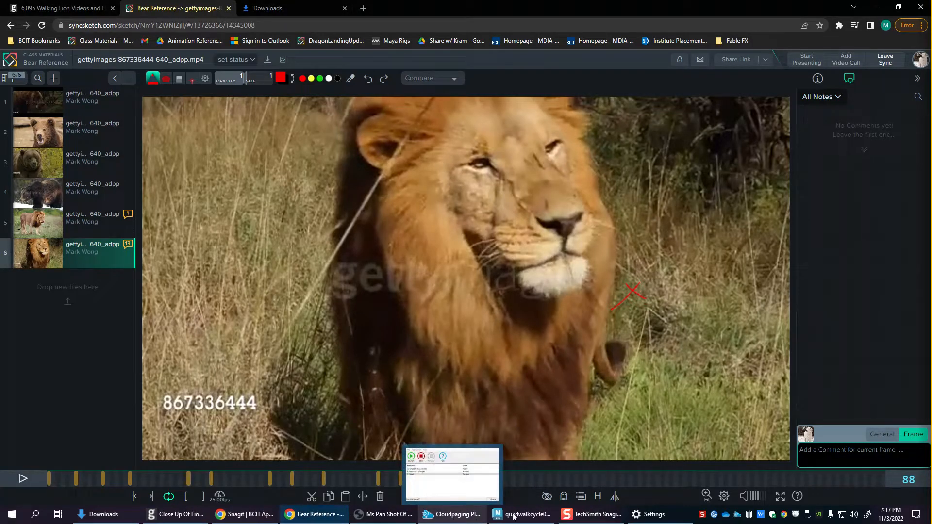
key(alt+Tab)
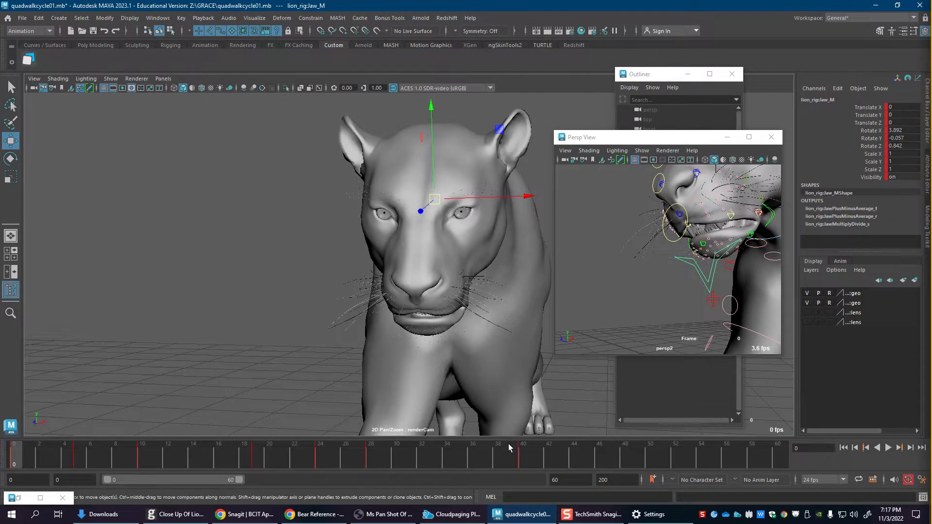
Step: Scrub to frame 60, try a playback range ending at frame 70, and set the range end back to 60
drag(509, 444, 759, 464)
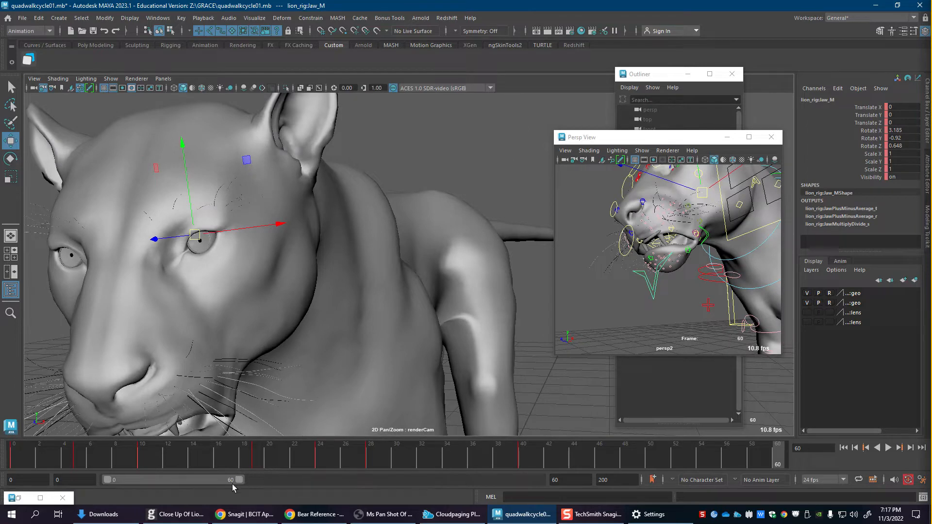
drag(241, 483, 262, 482)
key(alt+v)
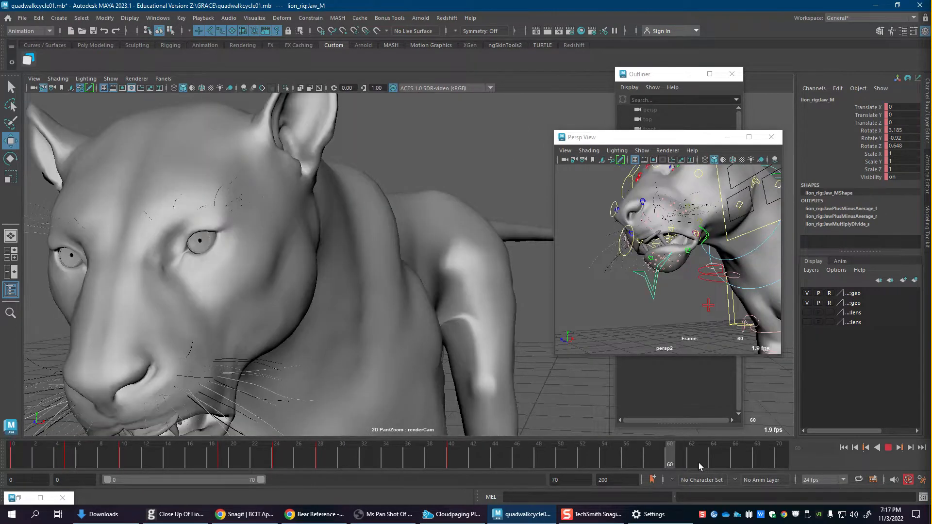
mouse_move(669, 468)
mouse_down()
mouse_move(658, 470)
mouse_move(668, 465)
mouse_up()
drag(566, 480, 453, 478)
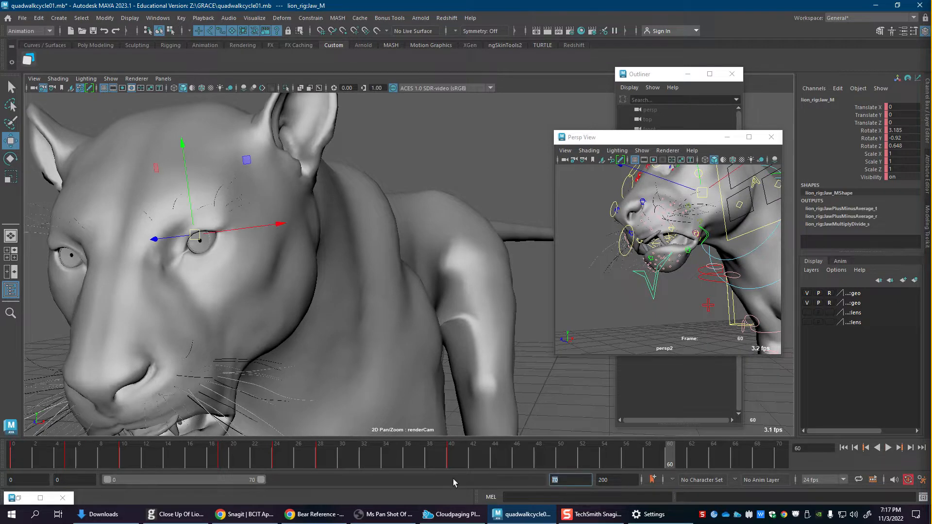
text(60)
key(Return)
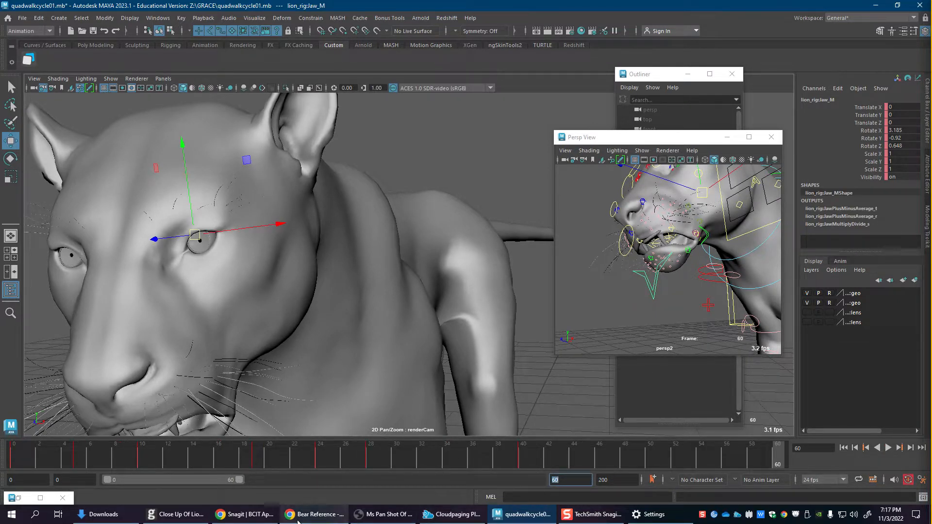
Step: Switch to the lion video in SyncSketch, revisit marked frames 13 and 19, and sketch a small red curve beside the lion on frame 18
mouse_move(330, 505)
click(338, 478)
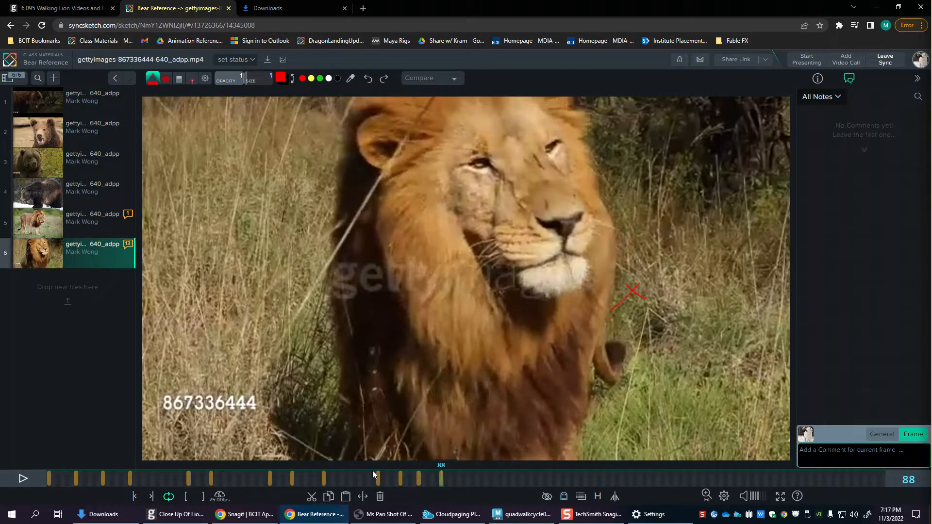
drag(373, 475, 100, 488)
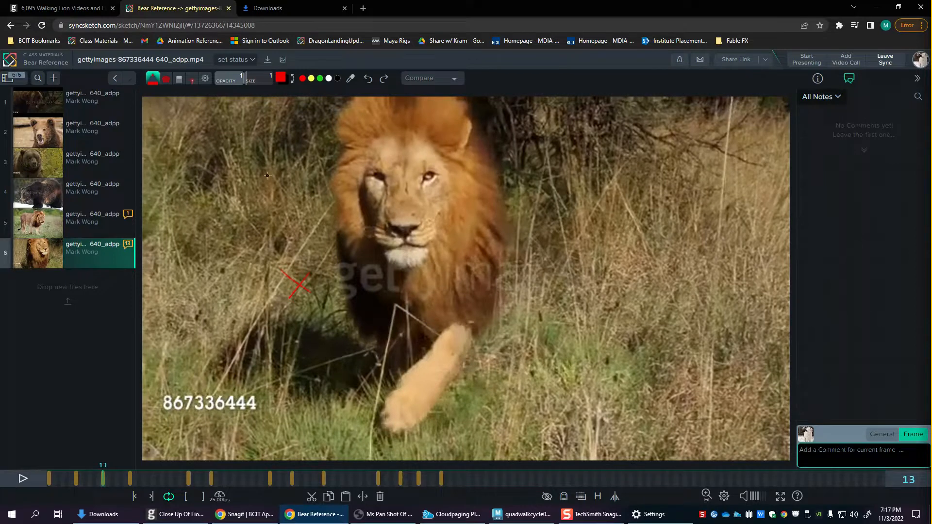
mouse_move(147, 479)
mouse_down()
mouse_move(136, 480)
mouse_move(429, 484)
mouse_move(127, 481)
mouse_up()
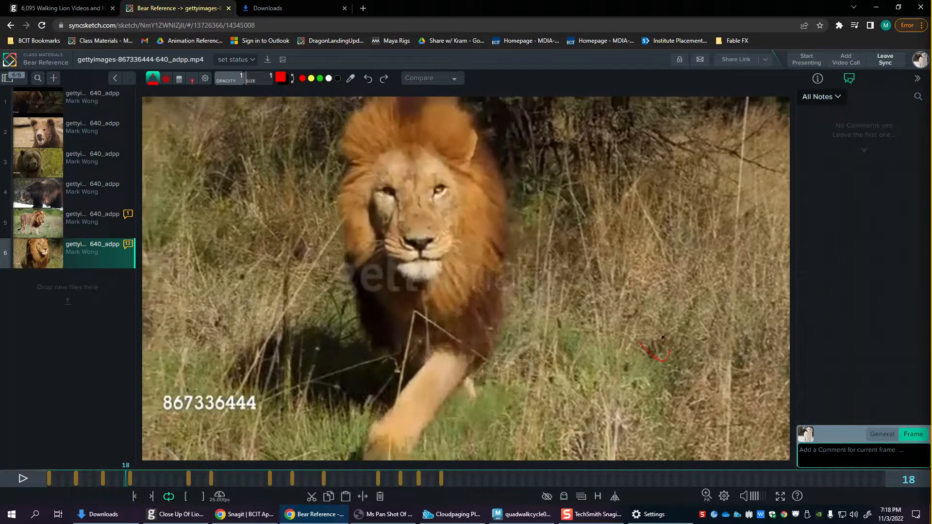
click(132, 481)
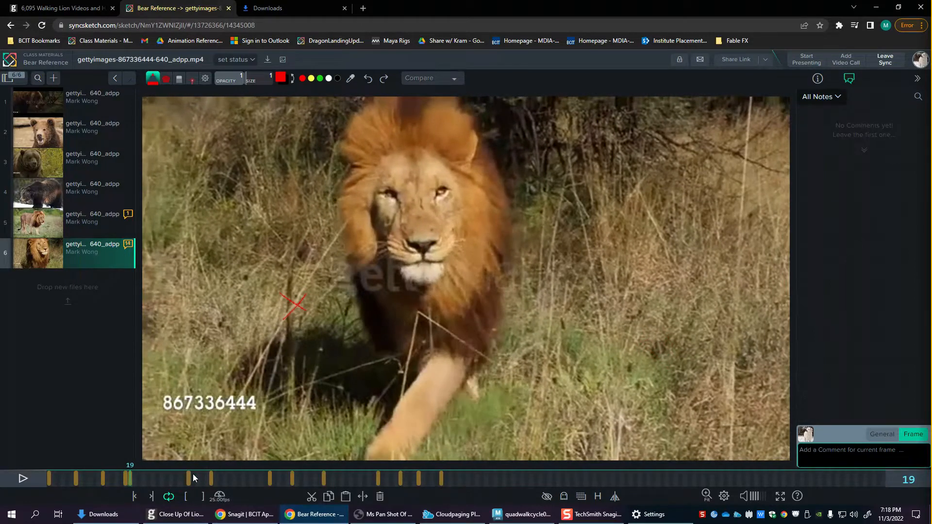
Step: Mute the lion video and mark frame 20 with a small red circle beside the lion
key(m)
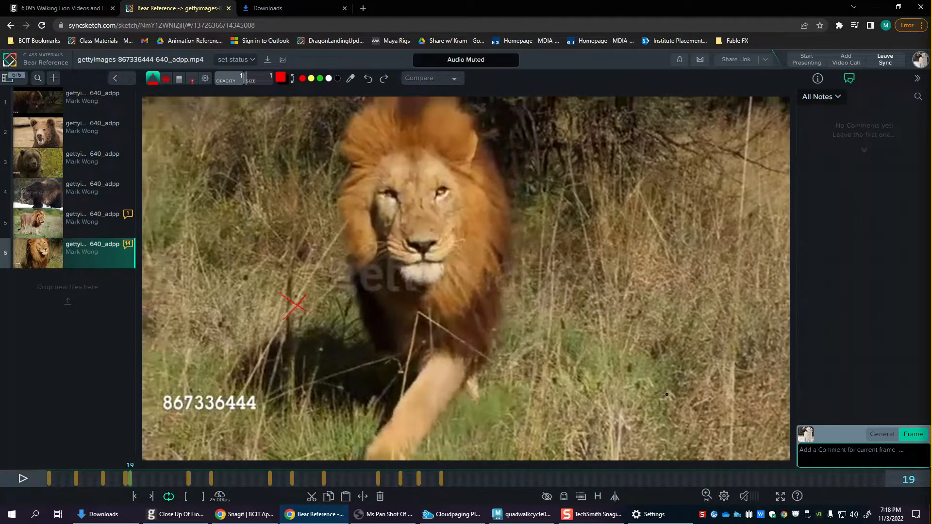
key(Right)
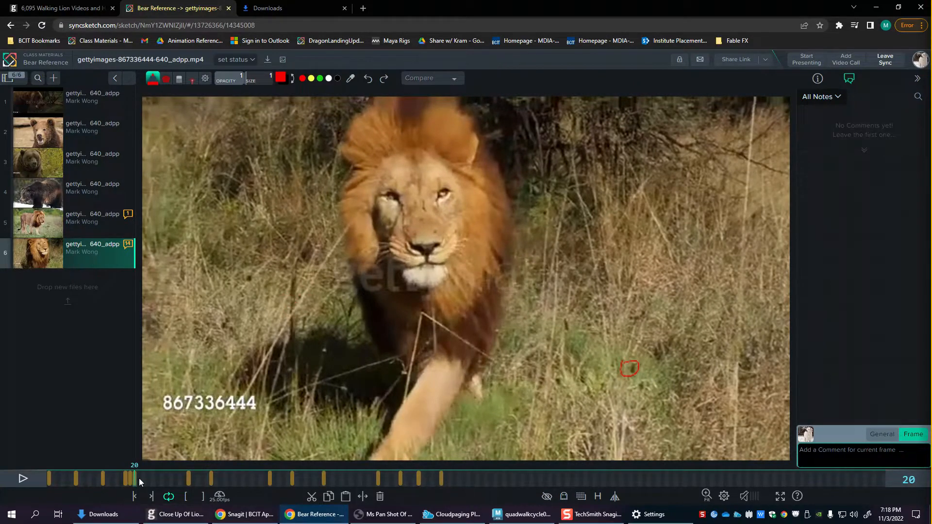
Step: Limit the lion video's playback range to frames 20 through 88
mouse_move(139, 479)
mouse_down()
mouse_move(271, 498)
mouse_move(441, 484)
mouse_up()
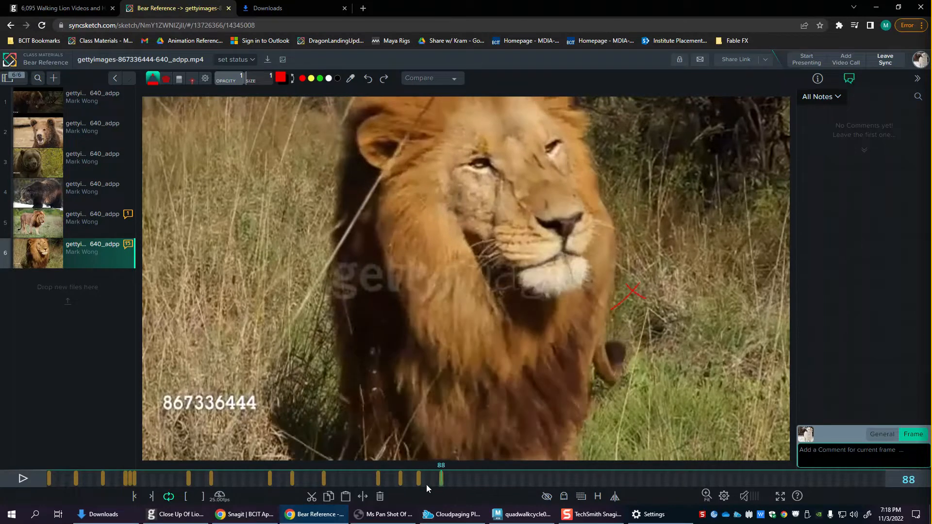
click(129, 480)
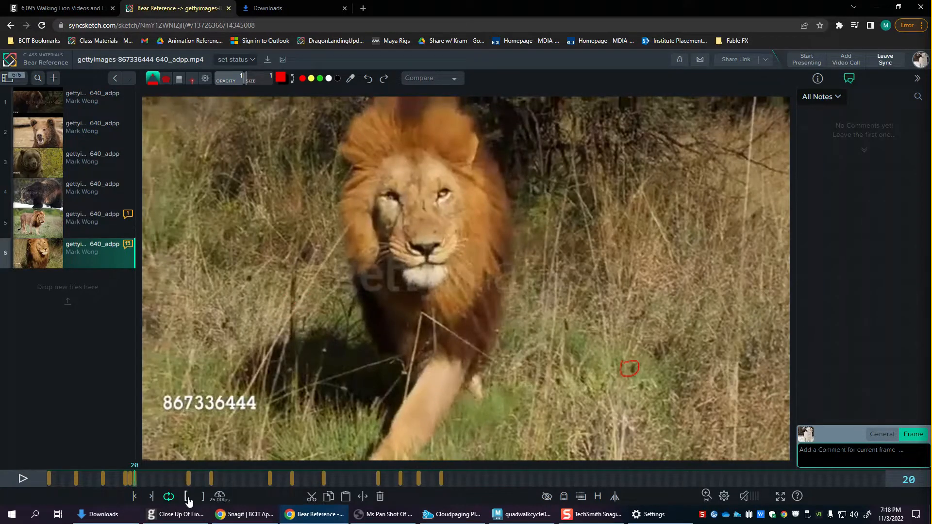
click(442, 484)
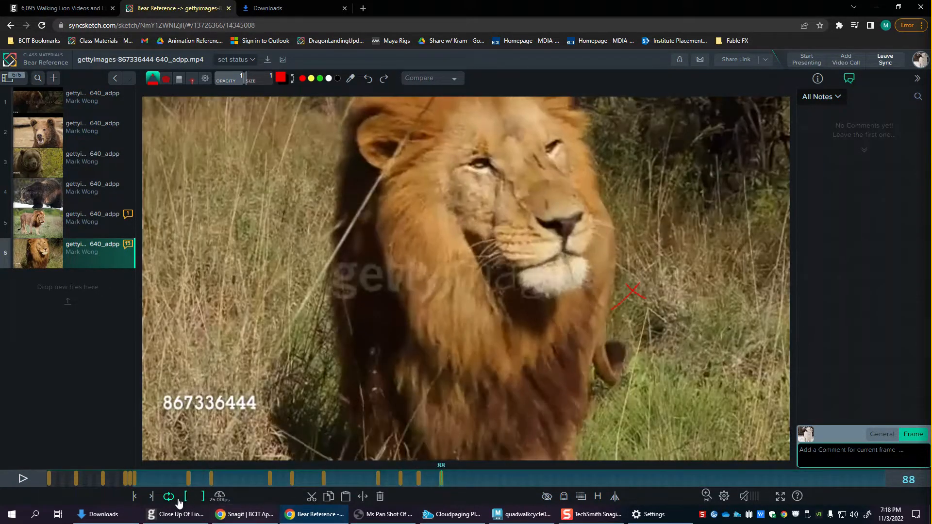
click(206, 497)
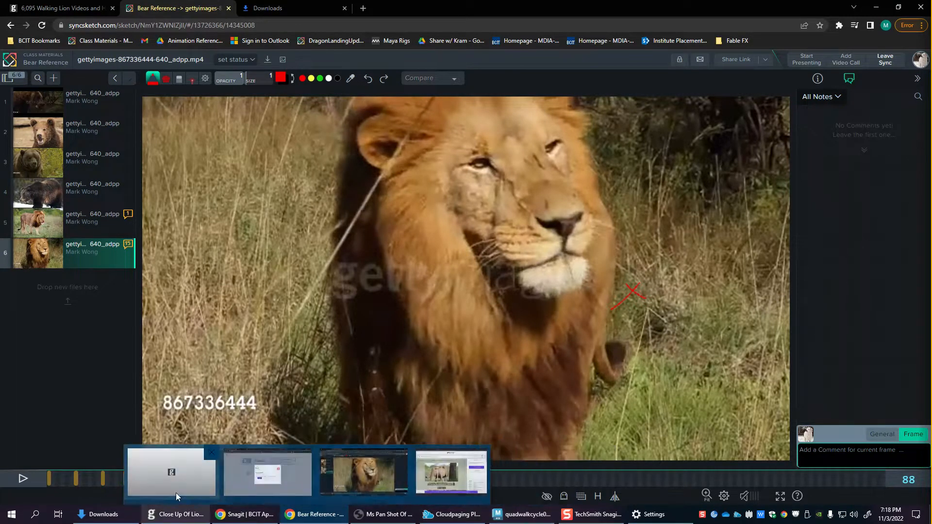
Step: Restore and shrink the SyncSketch browser window over Maya, and close its Downloads tab
drag(704, 6, 439, 70)
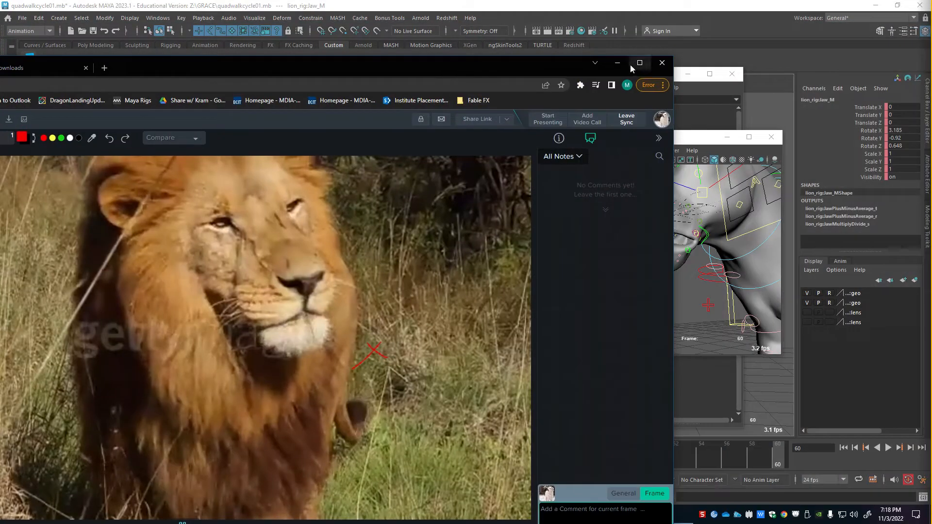
drag(208, 67, 649, 109)
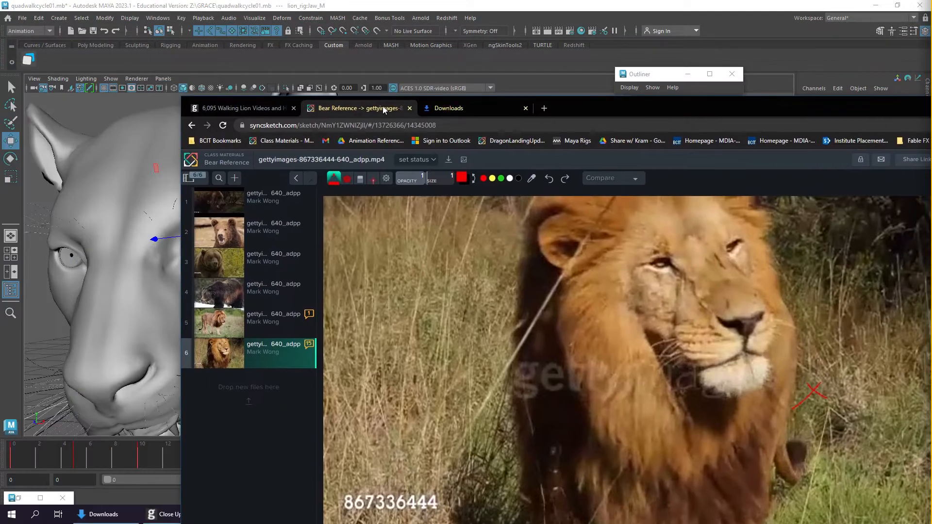
drag(424, 106, 878, 280)
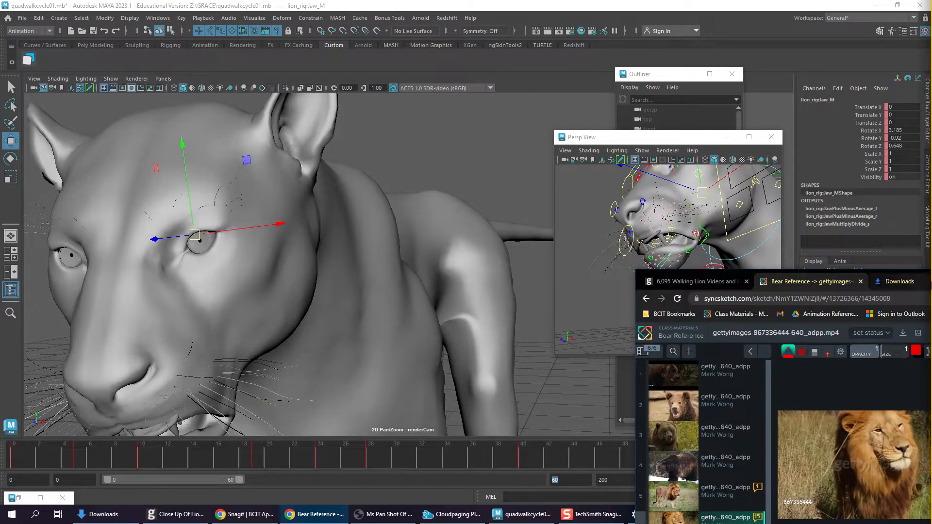
click(906, 283)
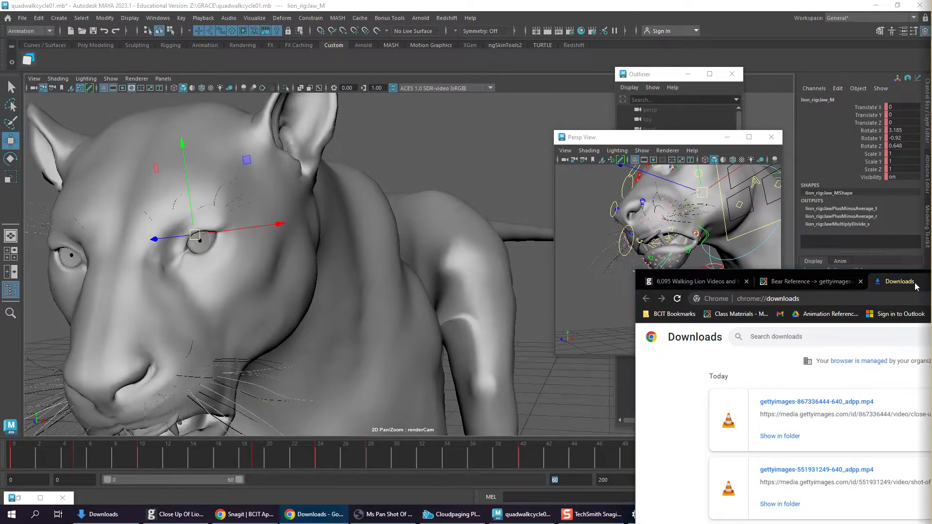
key(ctrl+w)
drag(898, 282, 781, 130)
Step: Restore the Maya main window from full screen and narrow it to fill the left side of the desktop
click(897, 5)
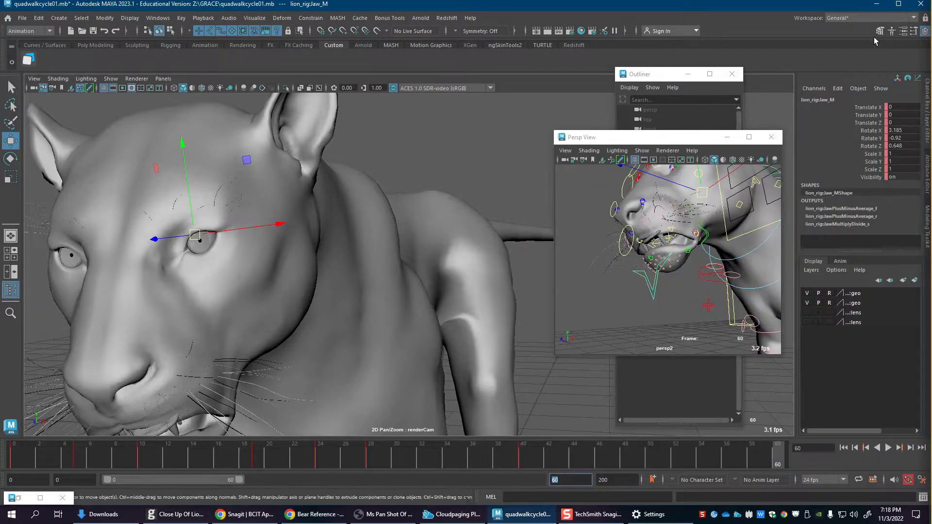
drag(833, 6, 820, 12)
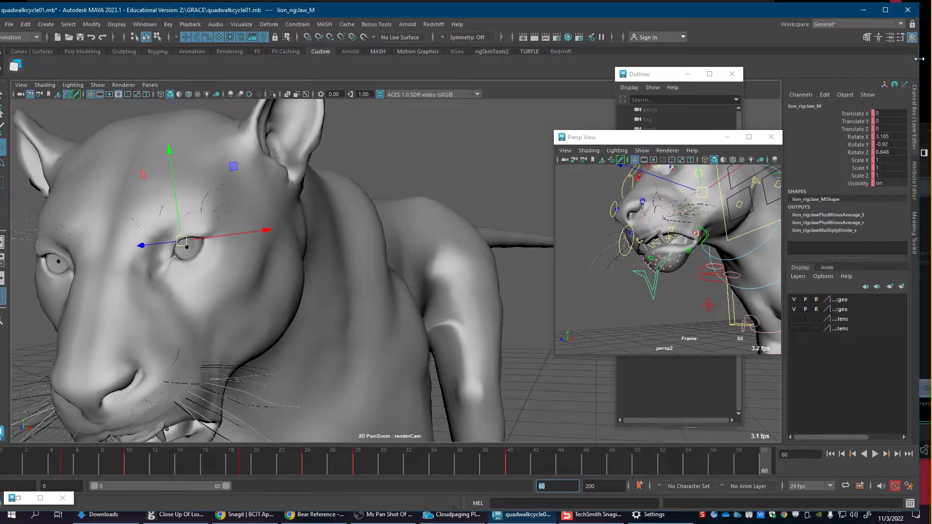
drag(919, 59, 518, 61)
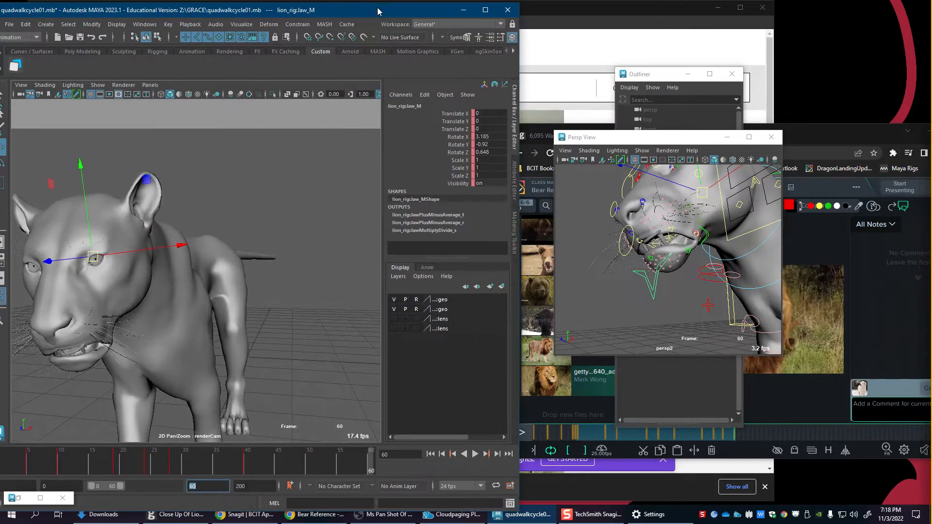
mouse_move(377, 9)
mouse_down()
mouse_move(420, 9)
mouse_move(394, 8)
mouse_up()
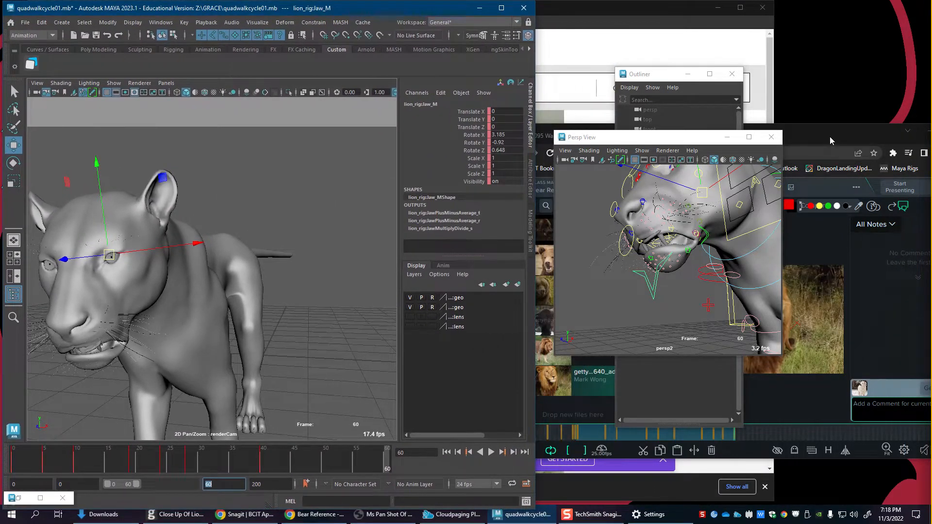
Step: Move the SyncSketch window beside Maya and collapse its media list and notes sidebar to enlarge the video
drag(829, 136, 823, 10)
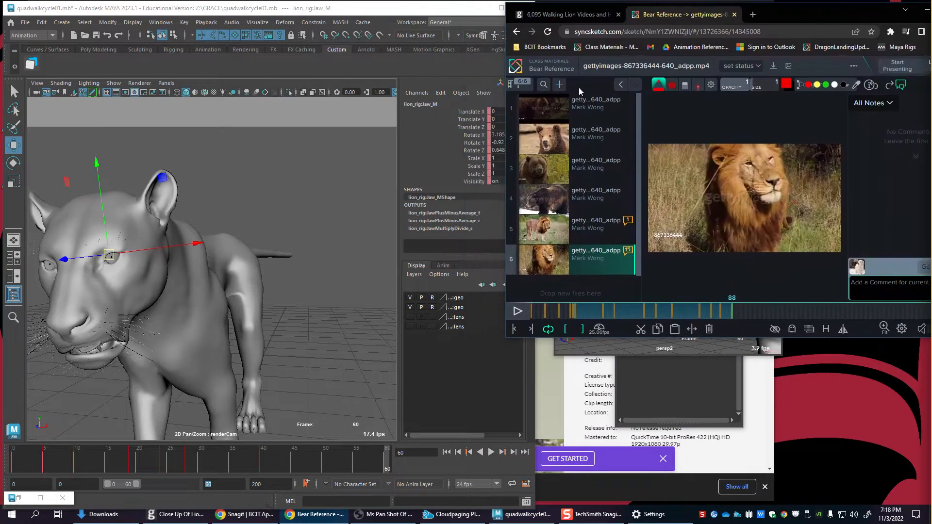
click(518, 84)
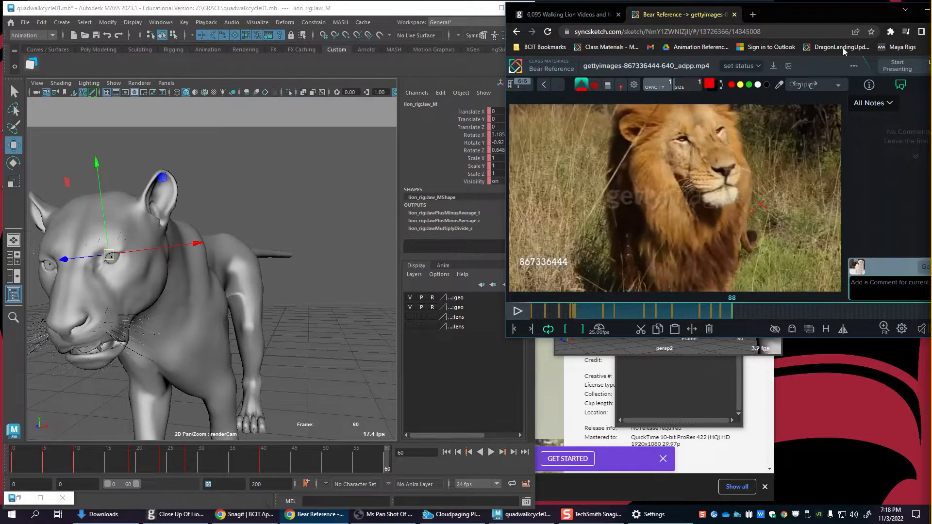
drag(821, 14, 857, 14)
click(869, 104)
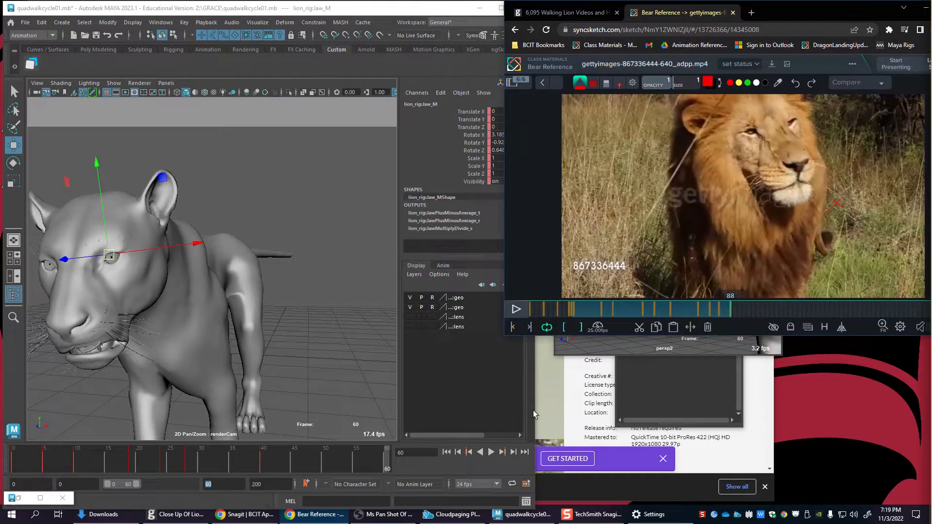
Step: Widen the Maya window slightly, enlarge the Persp View window beneath the video, and minimize the Outliner
drag(533, 410, 560, 408)
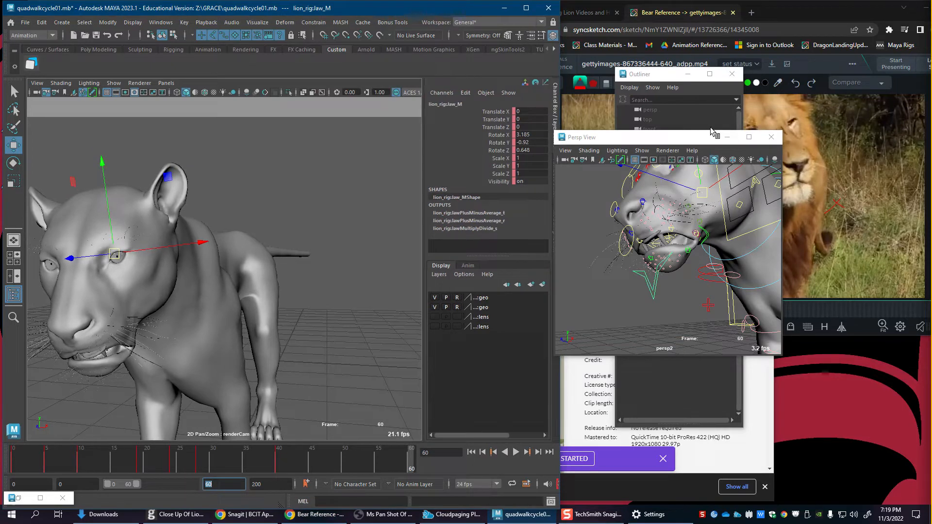
drag(708, 137, 858, 297)
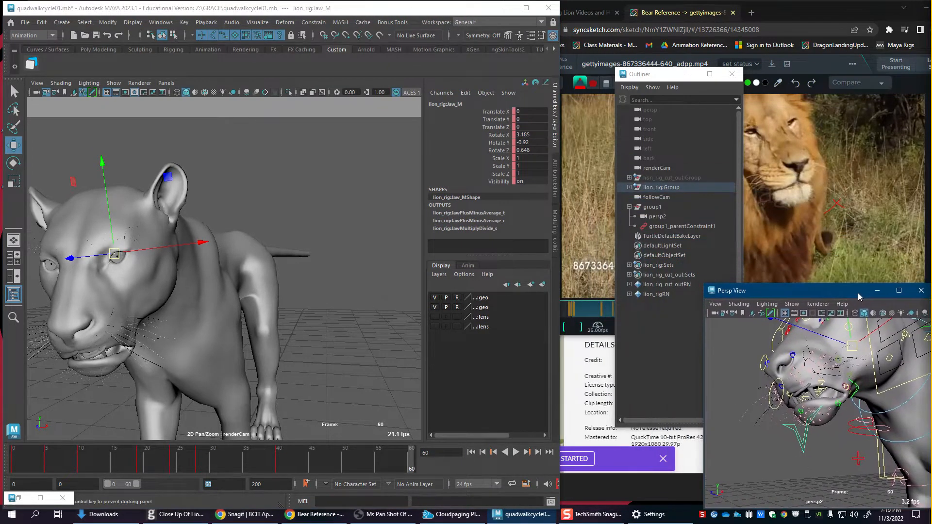
drag(705, 283, 561, 302)
click(688, 74)
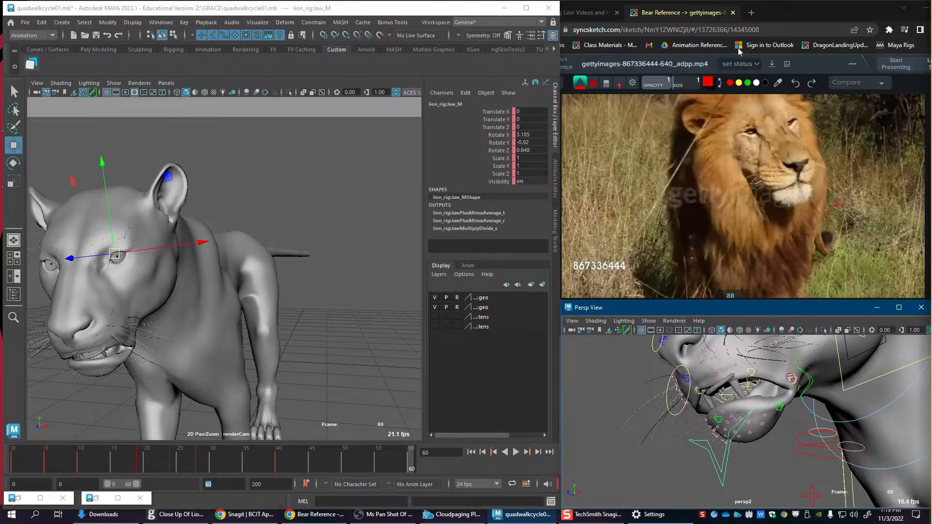
Step: Rearrange the windows so the Persp View sits above the SyncSketch video, both beside the Maya window
drag(792, 17, 630, 194)
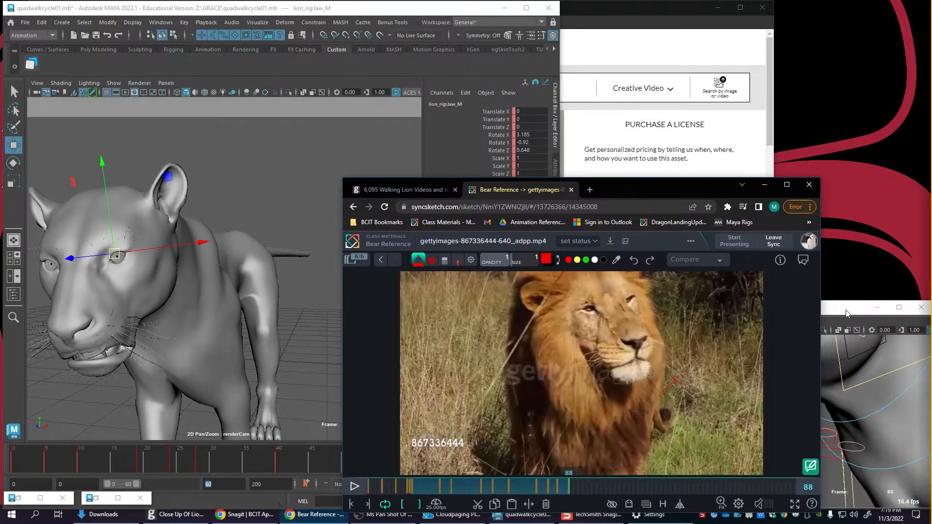
drag(846, 311, 846, 11)
click(673, 247)
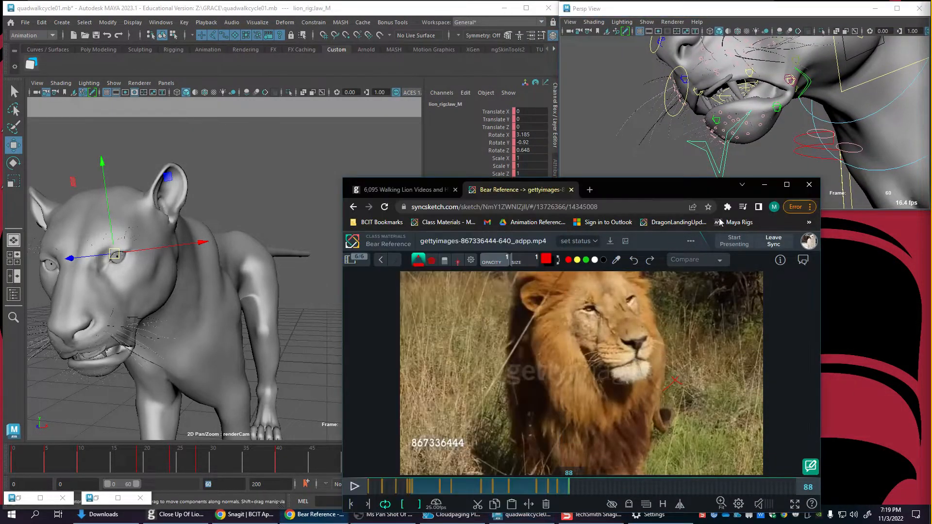
drag(695, 191, 807, 196)
drag(813, 184, 812, 184)
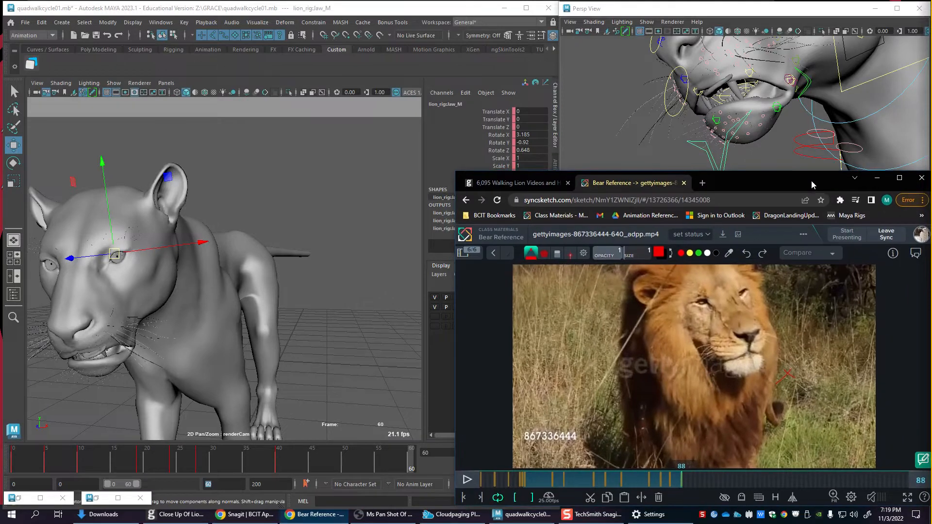
Step: Return the lion video to frame 20 and zoom it to 119% so the lion shows beside Maya
click(525, 481)
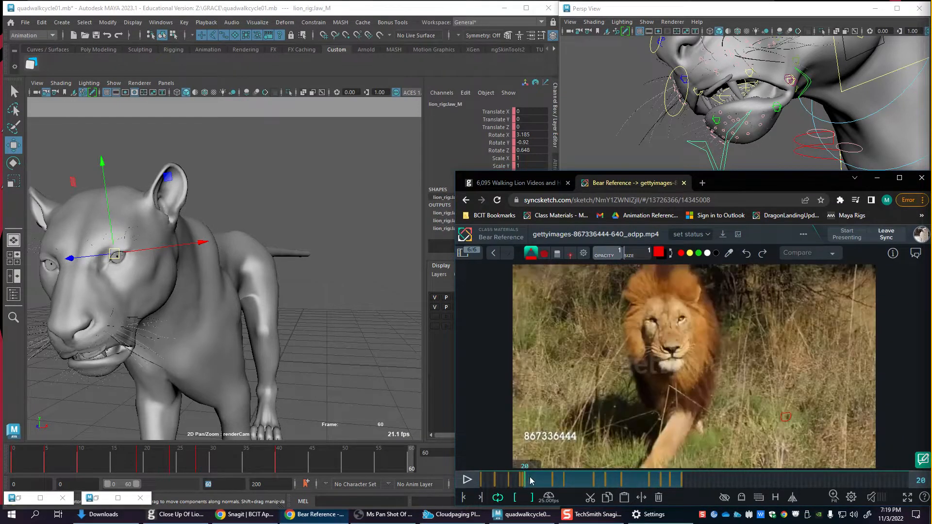
click(399, 84)
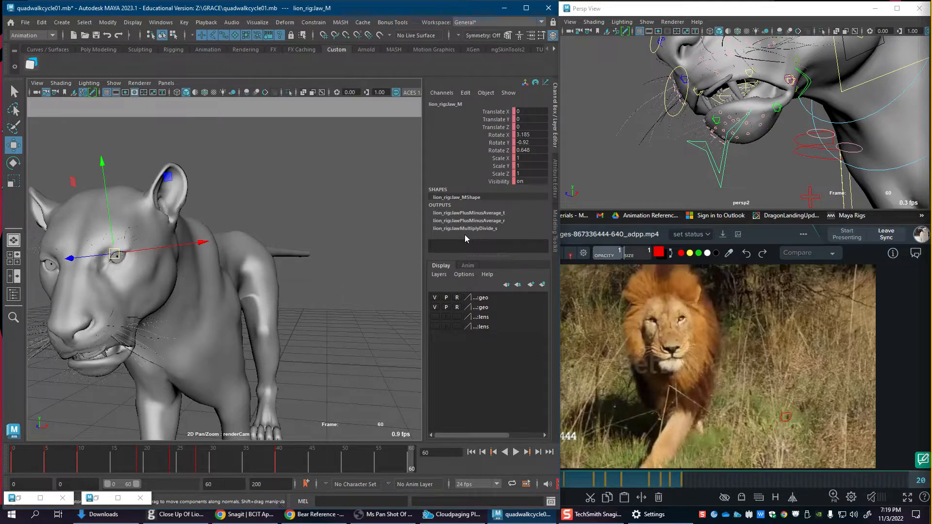
click(753, 405)
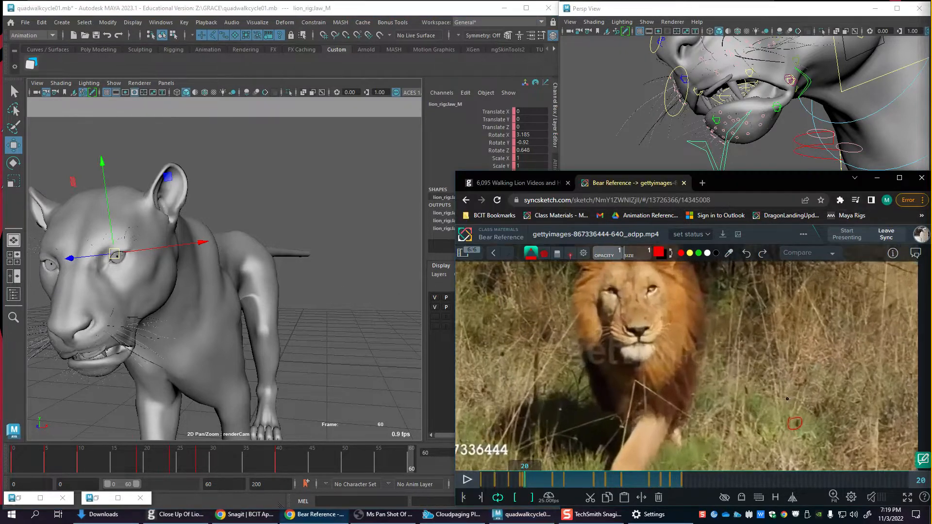
scroll(786, 408, up, 2)
middle_drag(786, 408, 808, 407)
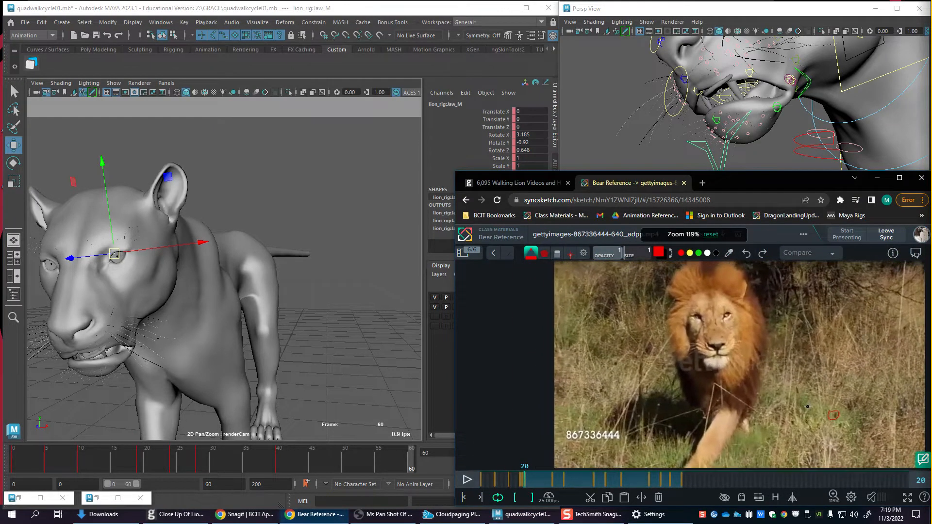
Step: In Maya, go to frame 0 and rotate the lion's jaw control to Rotate X -0.799 to close the mouth
click(386, 89)
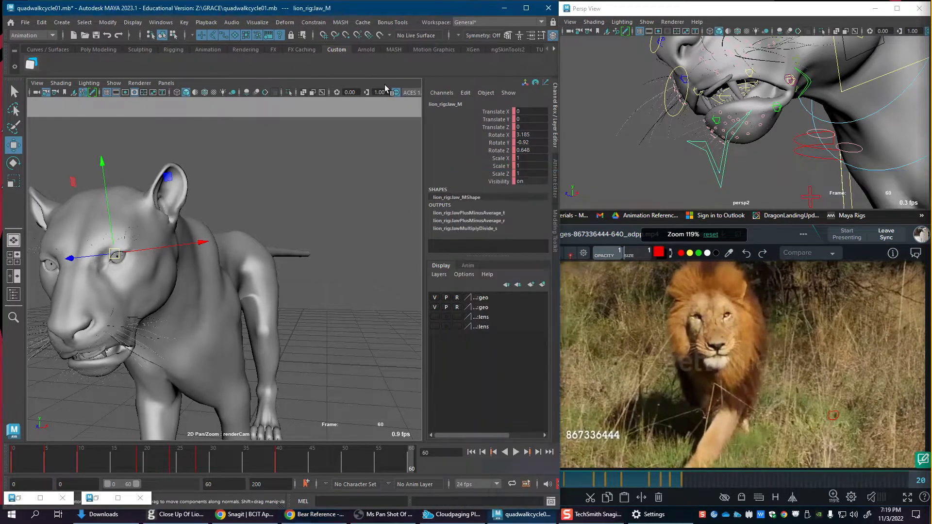
alt+drag(231, 302, 327, 273)
drag(72, 457, 11, 457)
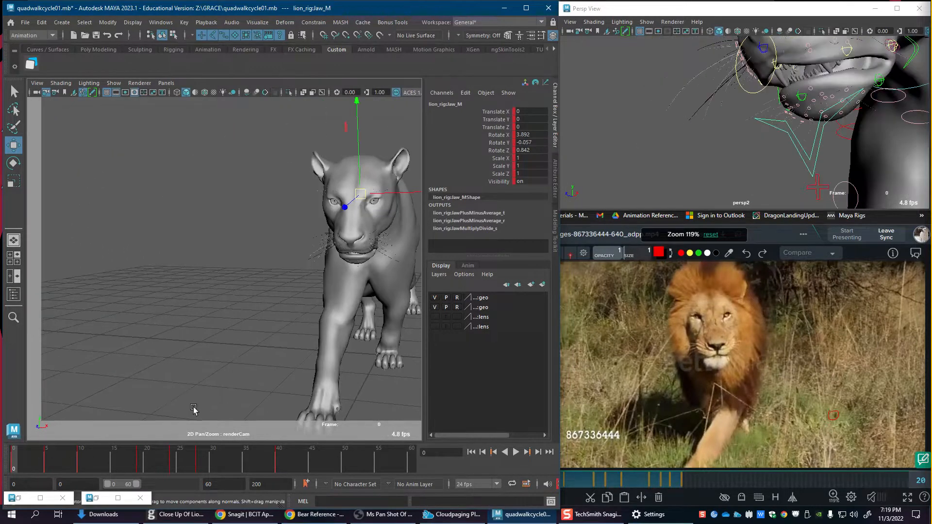
alt+drag(281, 311, 214, 331)
alt+right_drag(214, 330, 261, 318)
alt+middle_drag(262, 319, 207, 344)
alt+right_drag(207, 344, 295, 334)
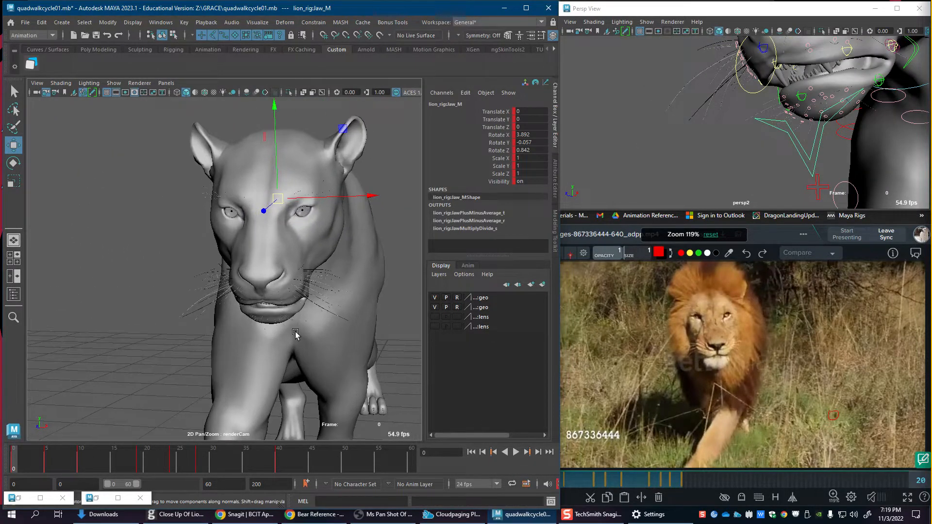
alt+drag(747, 124, 742, 97)
key(e)
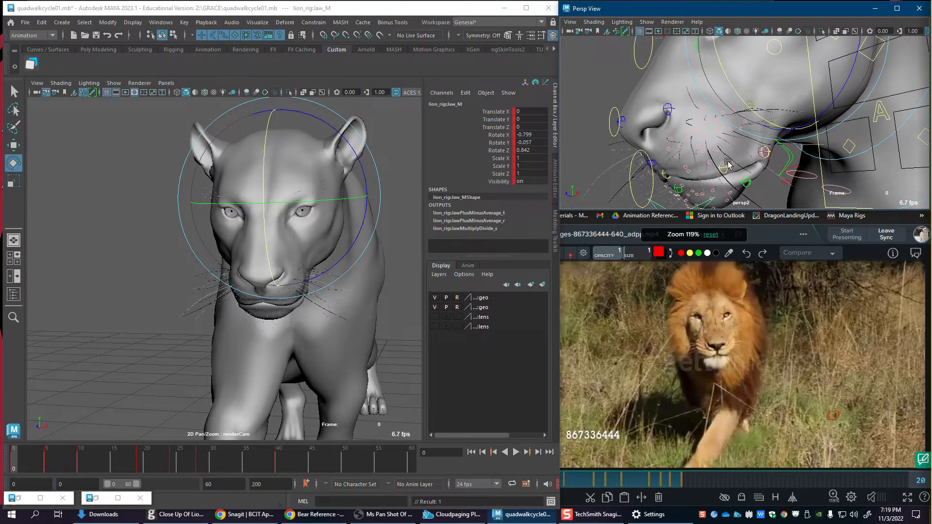
Step: Raise the lion's left mouth-corner control SmilePull_L slightly at frame 0
key(w)
click(726, 166)
alt+drag(788, 165, 798, 165)
click(836, 118)
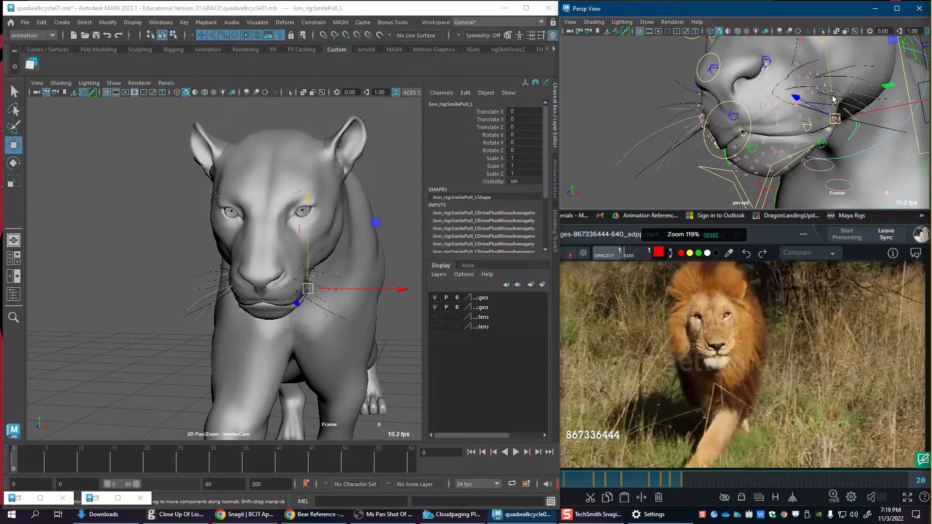
mouse_move(832, 97)
mouse_down()
mouse_move(830, 81)
mouse_move(832, 93)
mouse_up()
Step: Raise the lion's right mouth-corner control SmilePull_R to Translate Y 0.304 at frame 0
alt+drag(763, 135, 831, 122)
click(866, 117)
alt+middle_drag(866, 116, 834, 148)
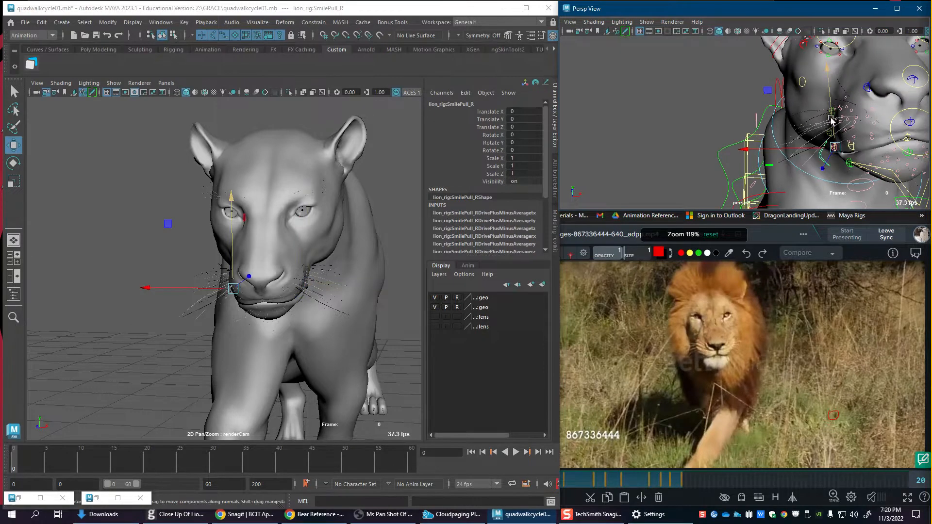
mouse_move(831, 127)
mouse_down()
mouse_move(830, 111)
mouse_move(828, 120)
mouse_up()
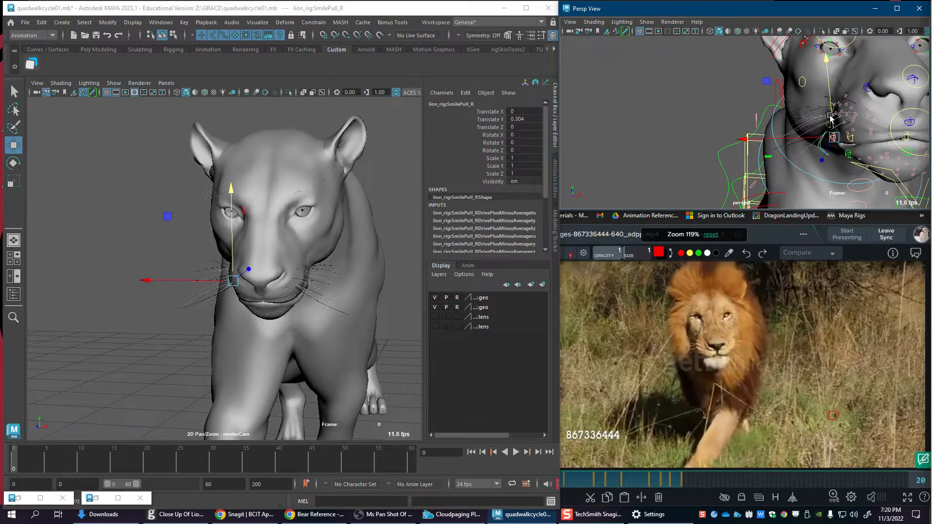
alt+drag(740, 97, 475, 235)
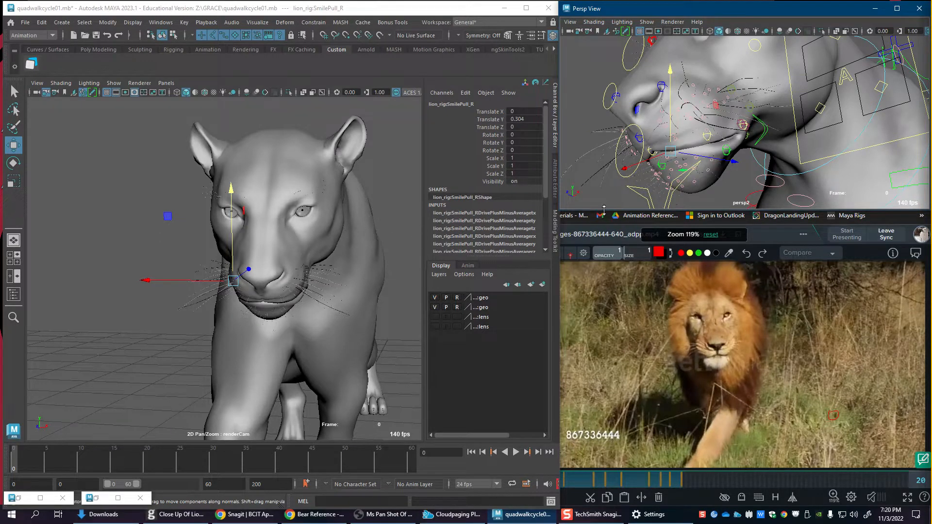
Step: Try moving the left mouth-corner control ctrlMouthCorner_L and the middle mouth control ctrlMouth_M, undoing each change
alt+drag(708, 136, 821, 137)
click(874, 144)
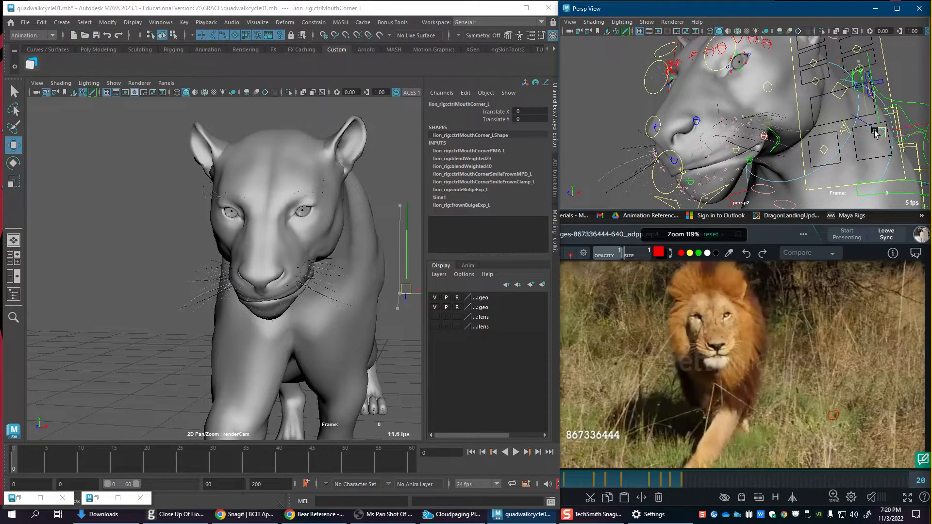
key(ctrl+z)
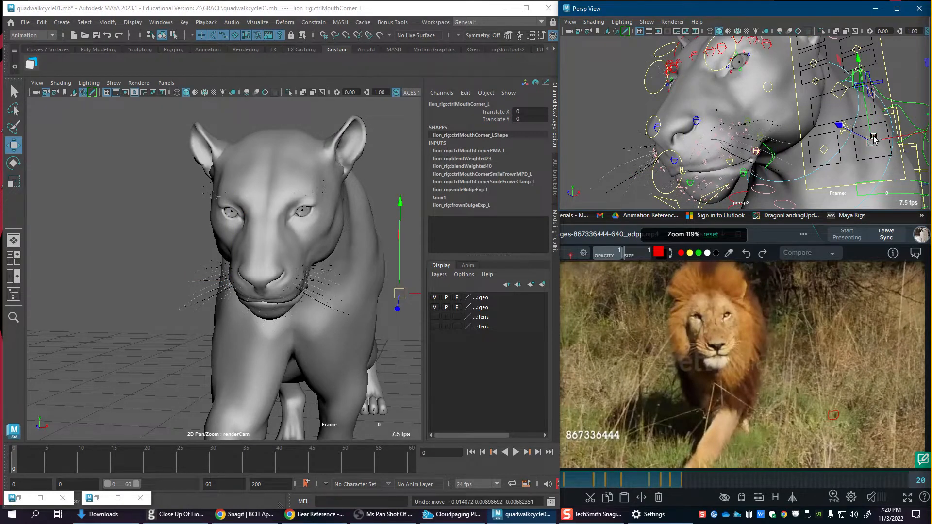
click(769, 156)
click(841, 91)
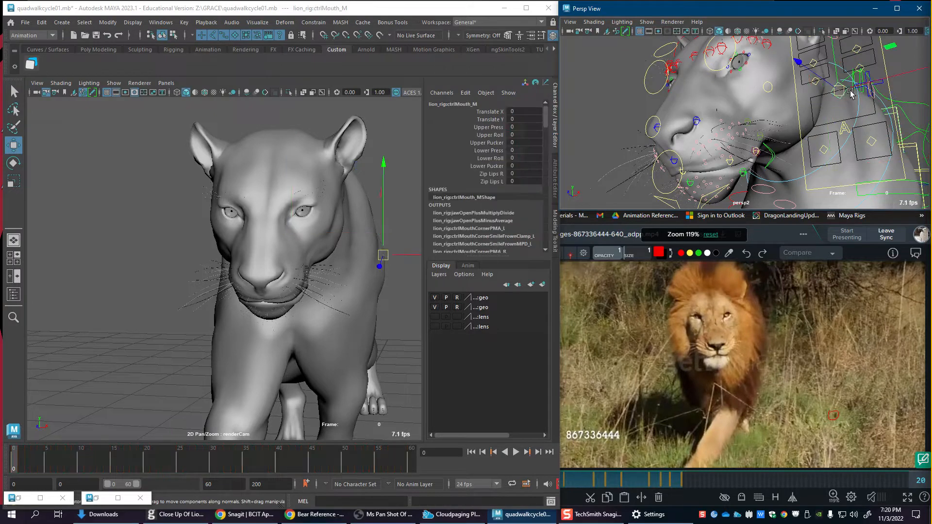
drag(856, 88, 878, 79)
key(ctrl+z)
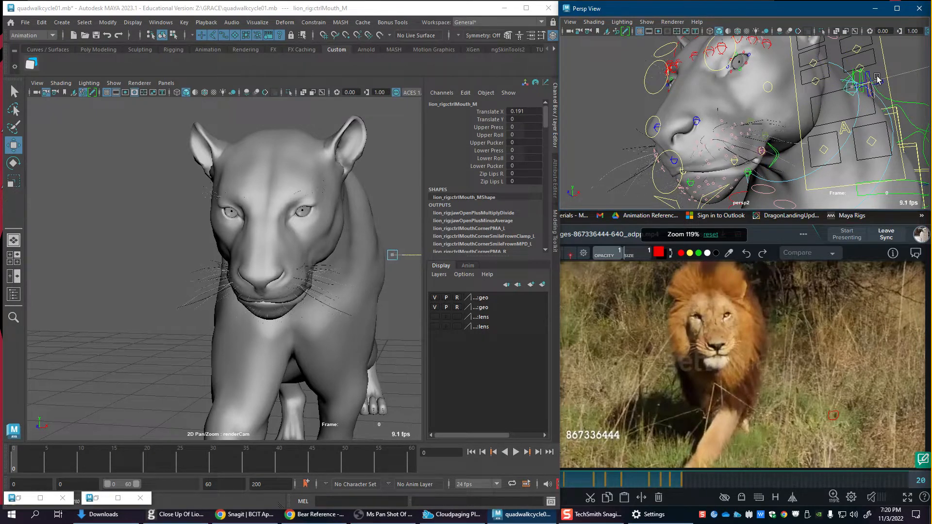
Step: Raise the middle lip region control LipRegion_M to Translate Y 0.179 at frame 0
click(756, 121)
mouse_move(751, 101)
mouse_down()
mouse_move(752, 91)
mouse_move(765, 101)
mouse_up()
click(762, 107)
click(735, 134)
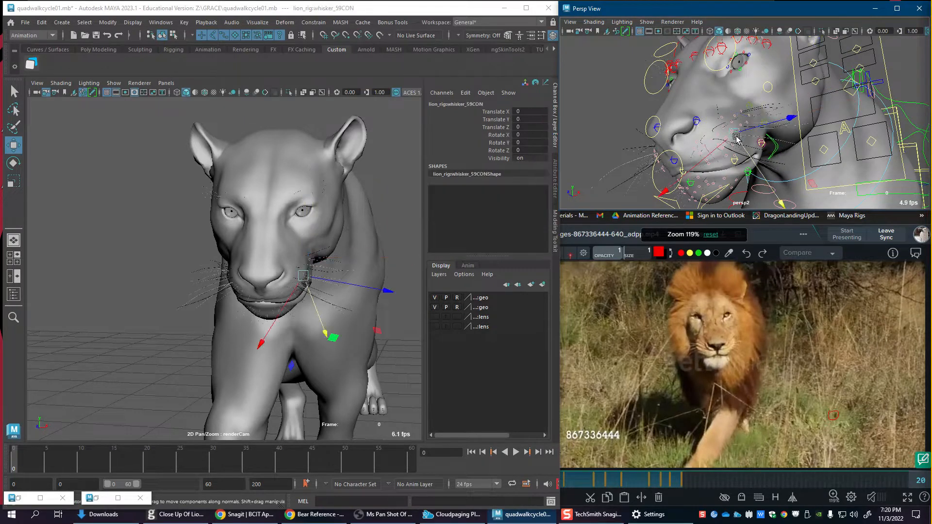
click(675, 149)
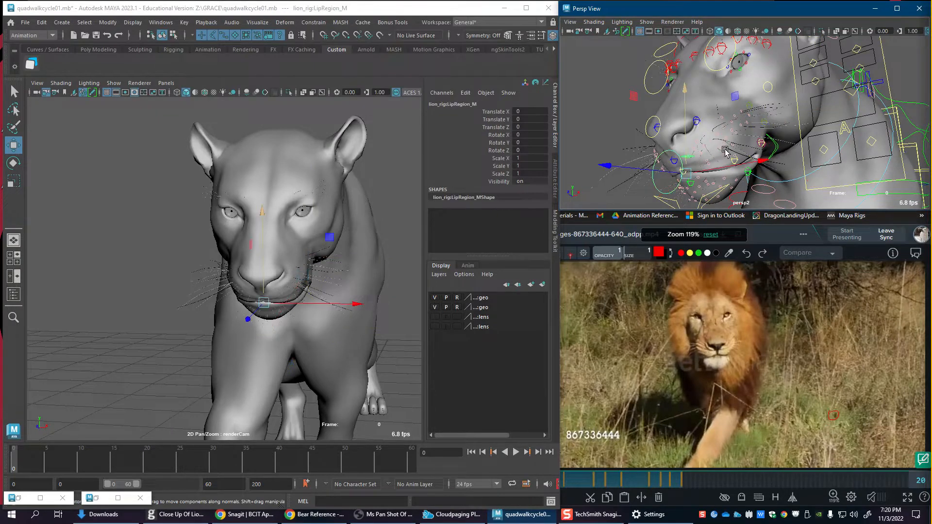
drag(690, 131, 691, 135)
Step: Raise the right nose control ctrlNose_R on the face control board to Translate Y 0.259
click(657, 127)
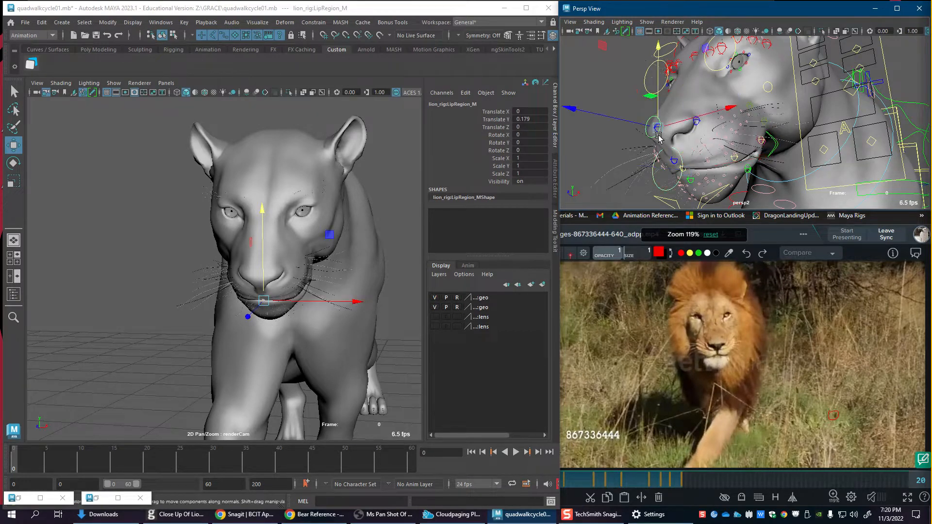
drag(659, 117, 678, 107)
click(647, 108)
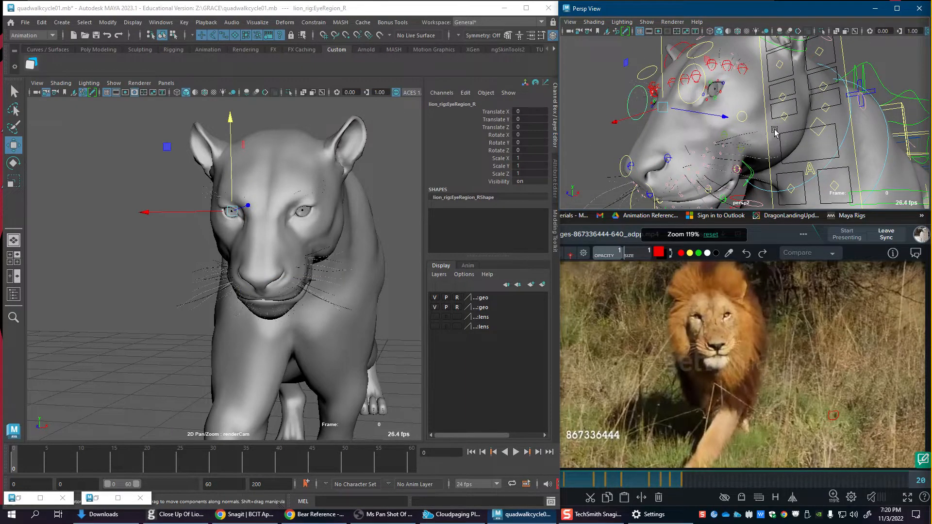
scroll(733, 131, down, 3)
alt+drag(743, 132, 705, 112)
click(823, 119)
click(736, 114)
click(707, 120)
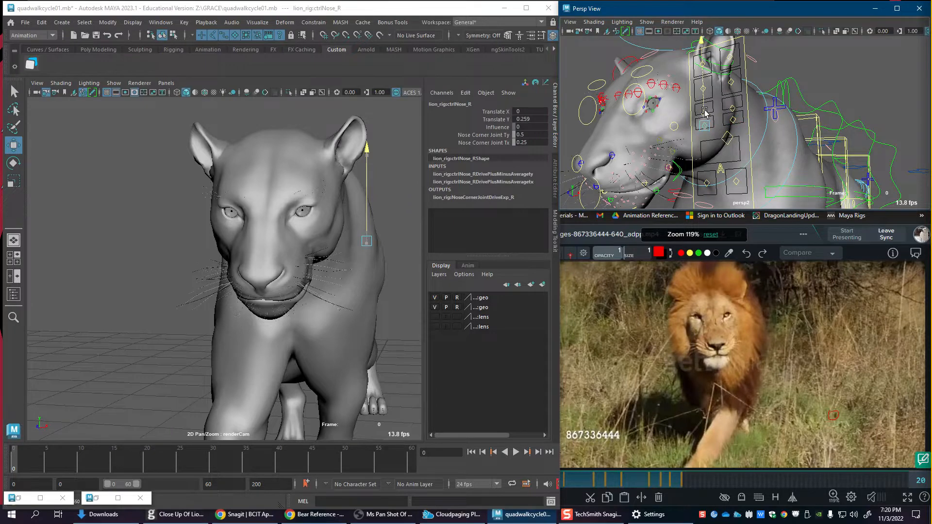
Step: Raise the cheek controls on the face board, ctrlCheek_L to Translate Y 0.455 and ctrlCheek_R to Translate Y 0.57
click(731, 100)
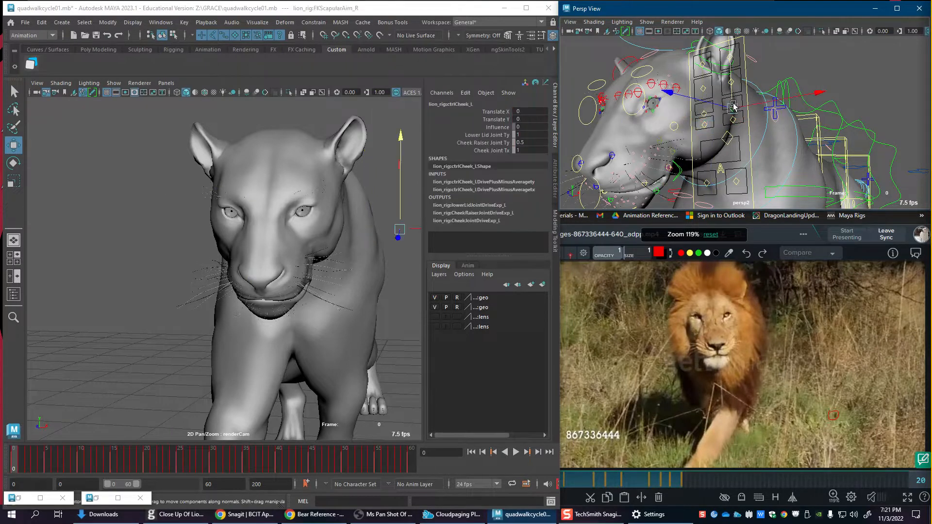
drag(731, 97, 732, 95)
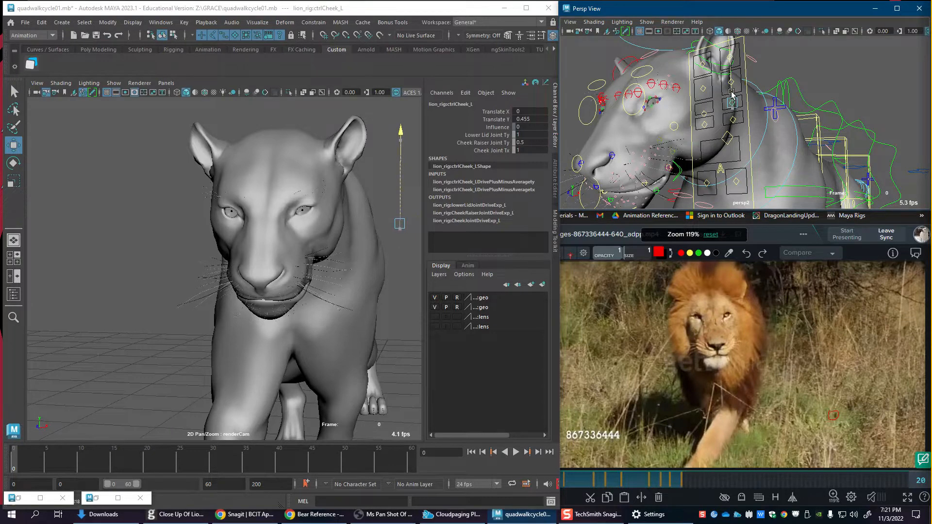
click(704, 108)
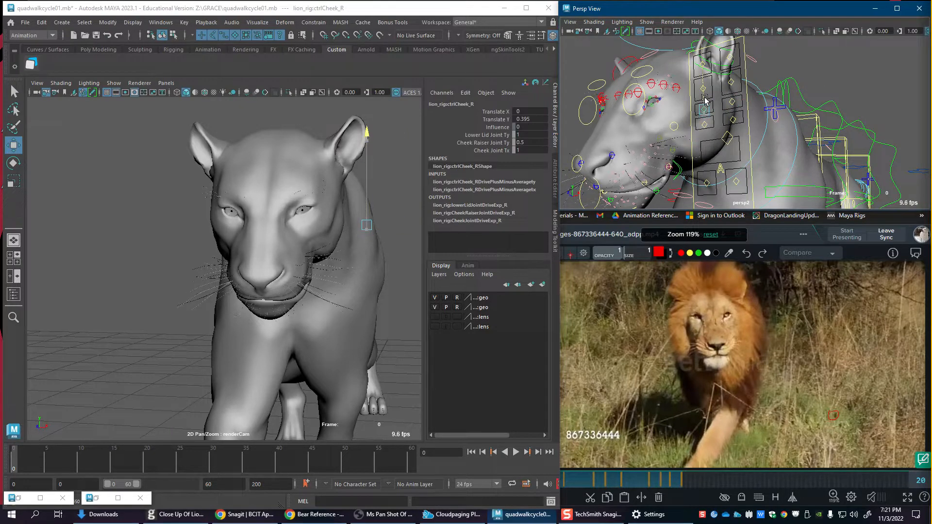
drag(704, 97, 665, 109)
Step: Select all of the lion's facial controls together, including the face control board and the eye-aim controls
alt+right_drag(665, 109, 647, 124)
alt+middle_drag(647, 124, 689, 116)
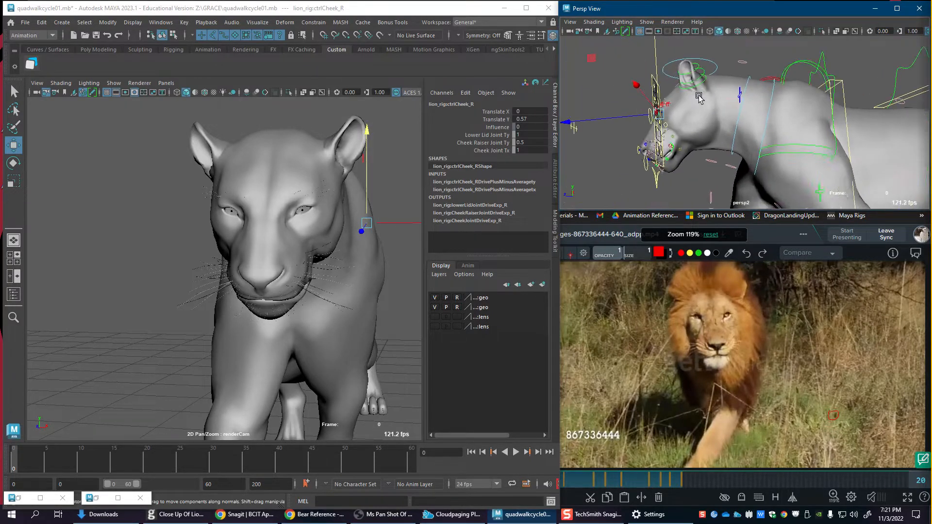
alt+drag(689, 117, 643, 100)
click(642, 86)
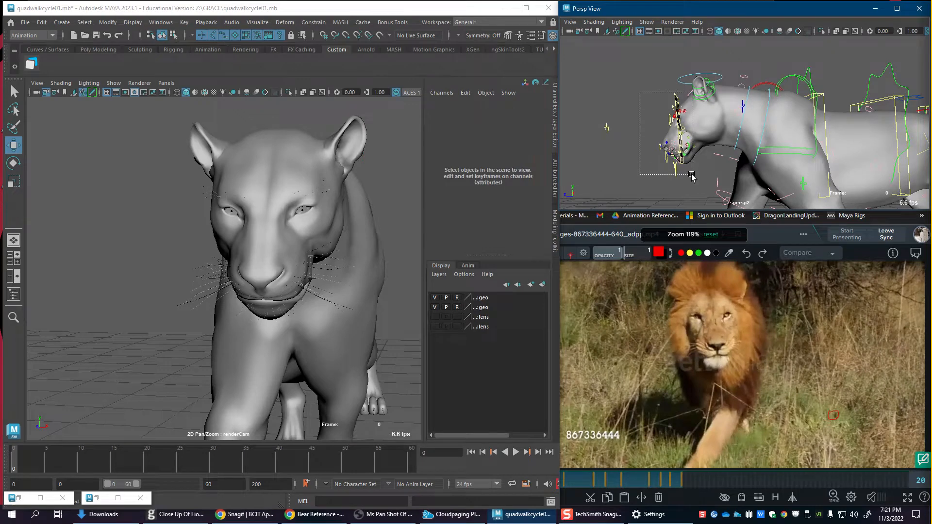
drag(689, 173, 630, 155)
mouse_move(686, 152)
alt+mouse_down()
mouse_move(698, 141)
mouse_move(686, 143)
alt+mouse_up()
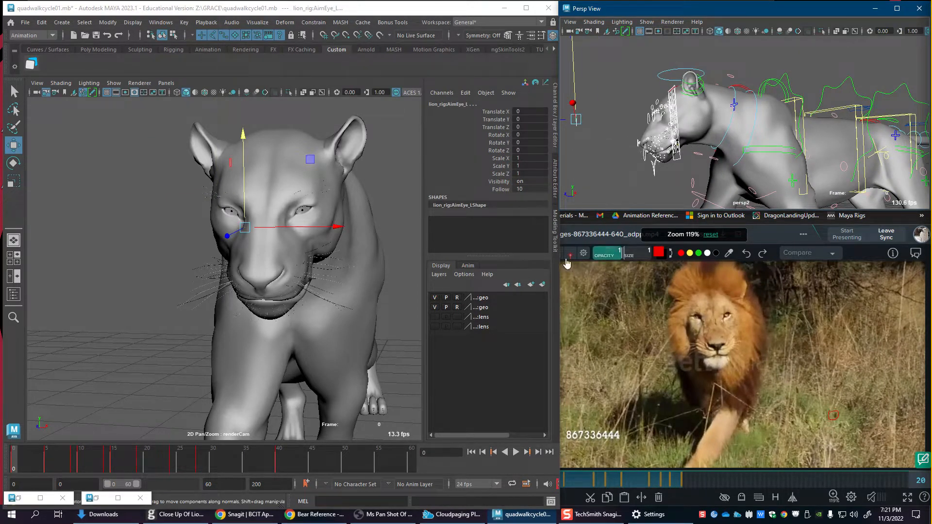
click(154, 23)
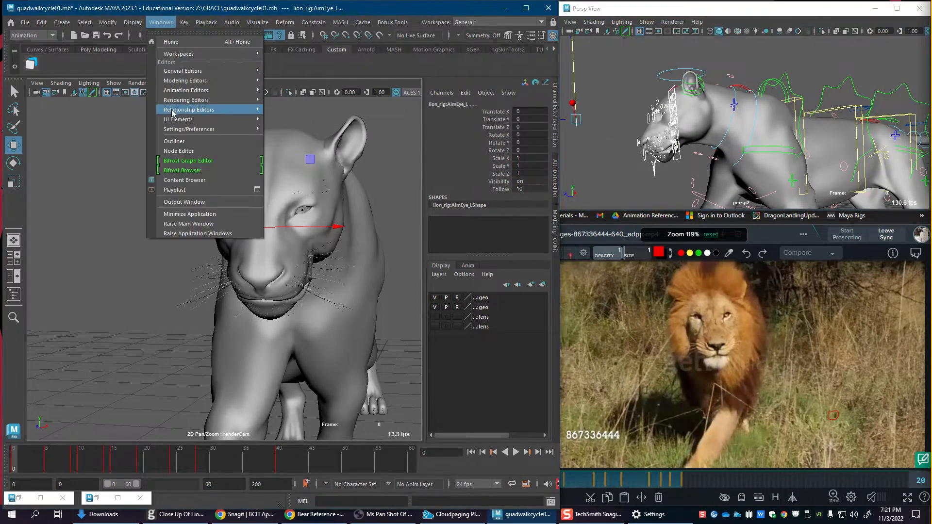
click(182, 150)
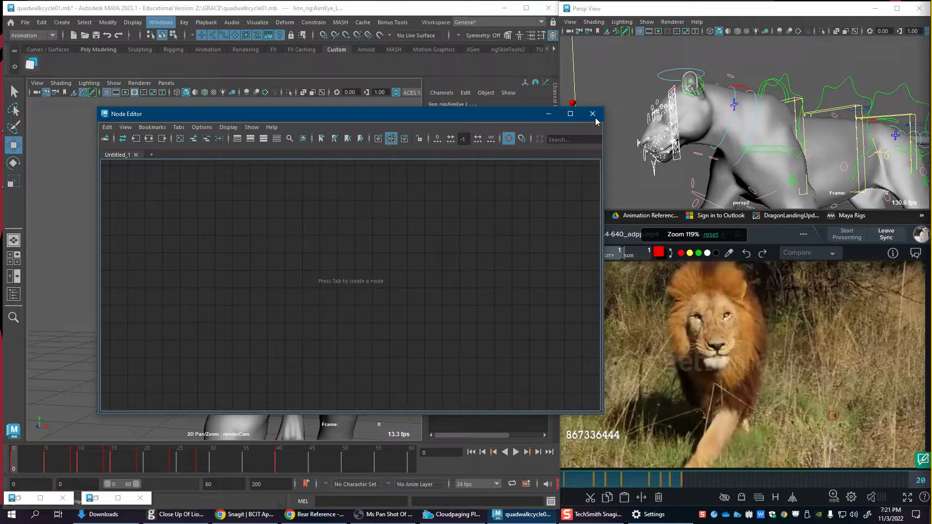
click(592, 114)
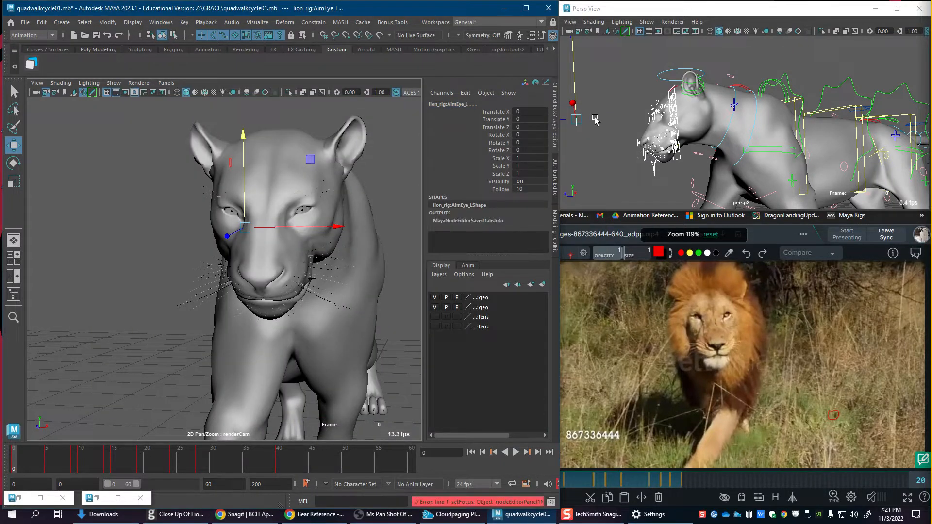
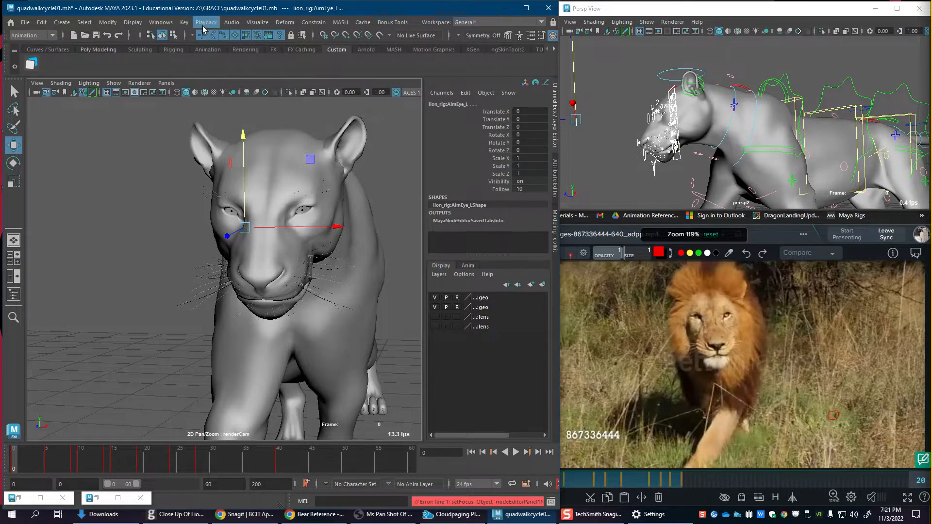
Step: Add lion_rig:Geometry to the selection through the Outliner and isolate the facial controls and geometry in the Persp View
click(161, 22)
click(183, 142)
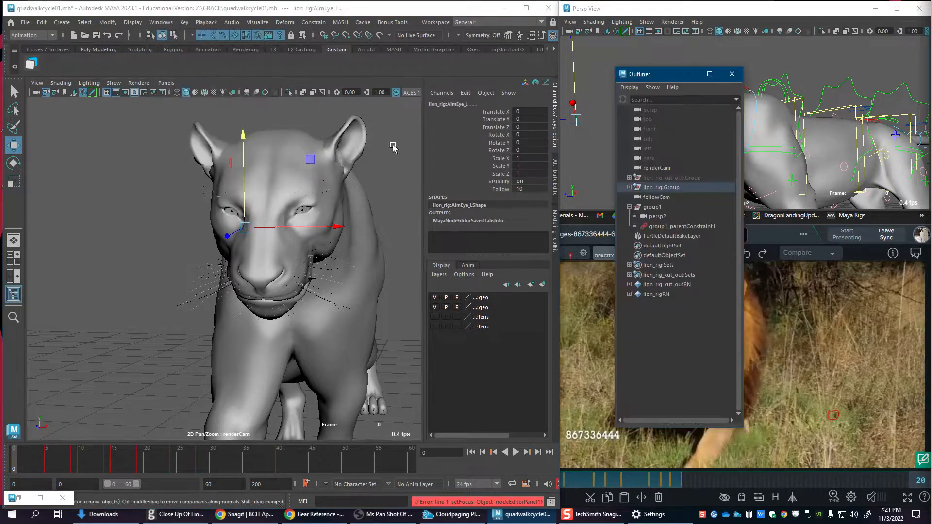
drag(665, 74, 507, 127)
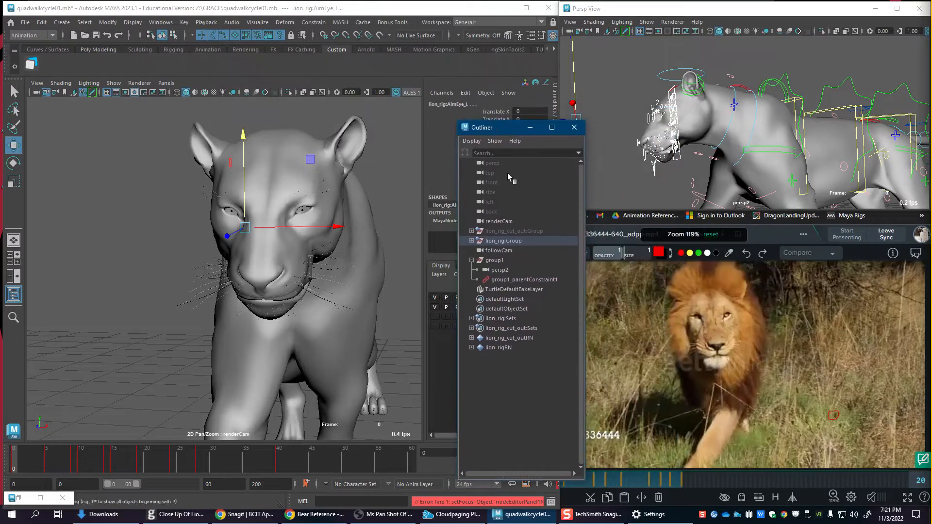
click(471, 241)
click(515, 261)
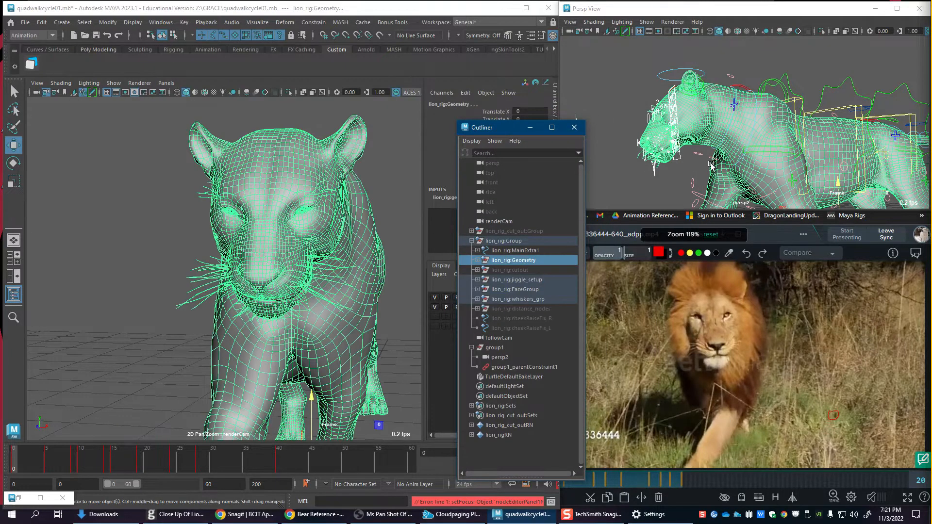
key(ctrl+1)
click(581, 92)
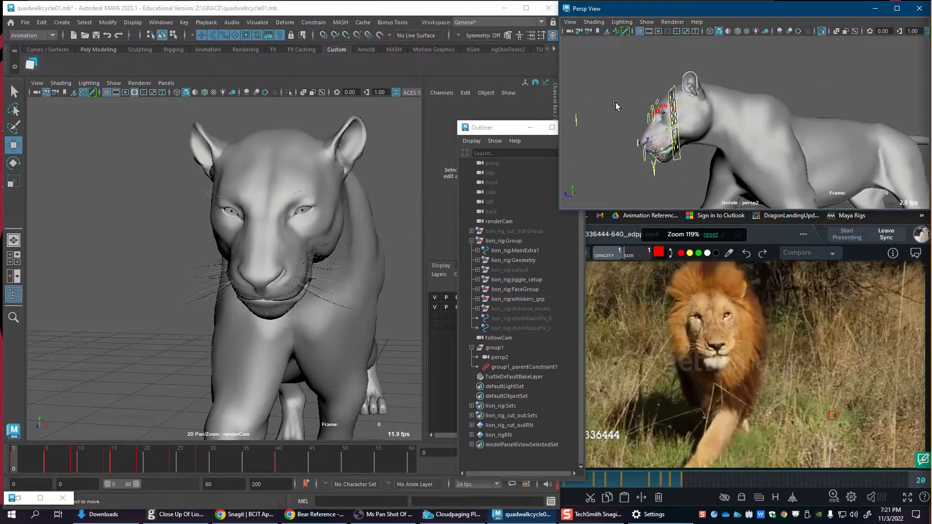
Step: Try moving the left eye control ctrlEye_L and the right brow control ctrlBrow_R, undoing each change
alt+drag(629, 117, 698, 147)
alt+right_drag(675, 150, 688, 166)
click(802, 95)
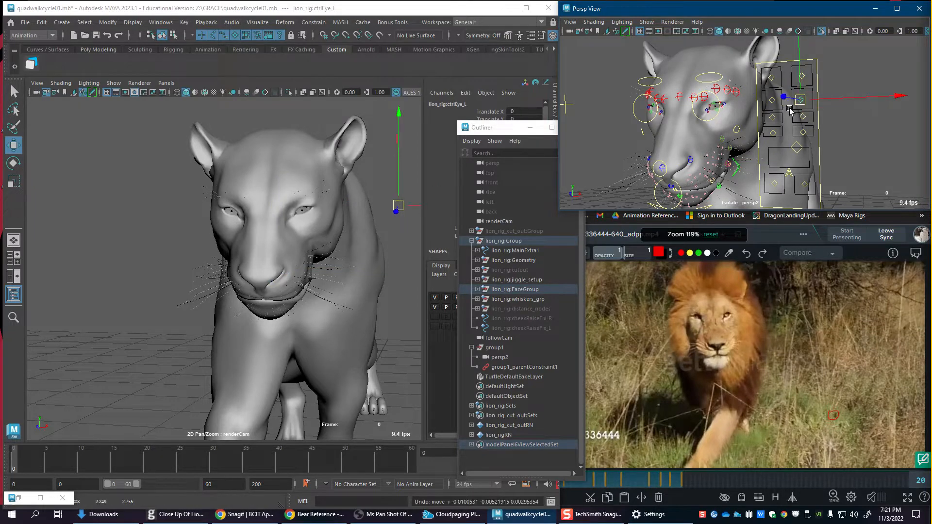
click(772, 77)
drag(773, 78, 768, 74)
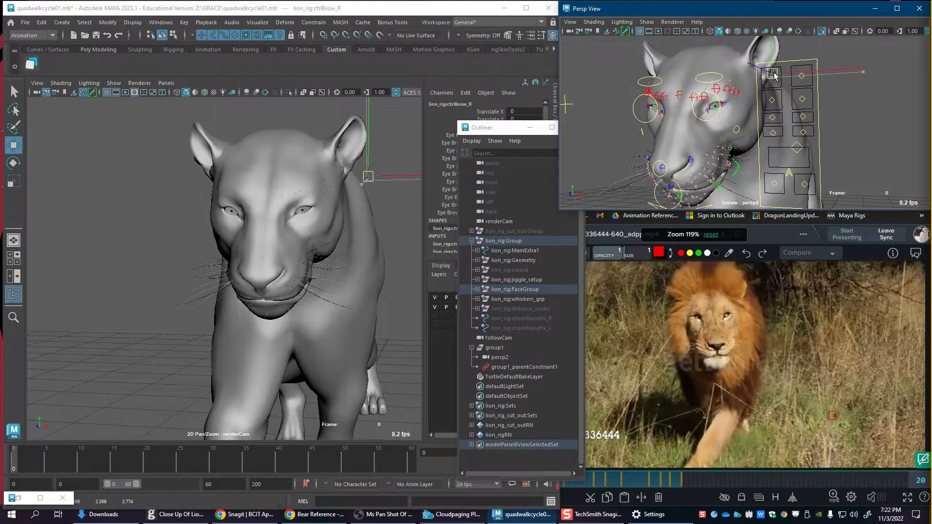
key(ctrl+z)
Step: Adjust the right and left brow controls, ctrlBrow_R and ctrlBrow_L, in Translate Y at frame 0
alt+middle_drag(792, 108, 805, 149)
scroll(792, 118, up, 1)
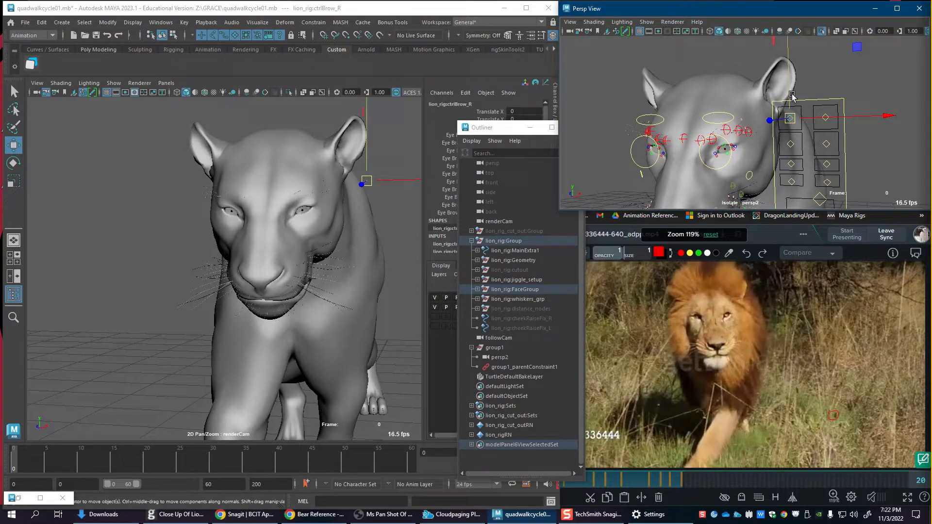
drag(792, 96, 824, 93)
click(825, 117)
scroll(748, 154, down, 5)
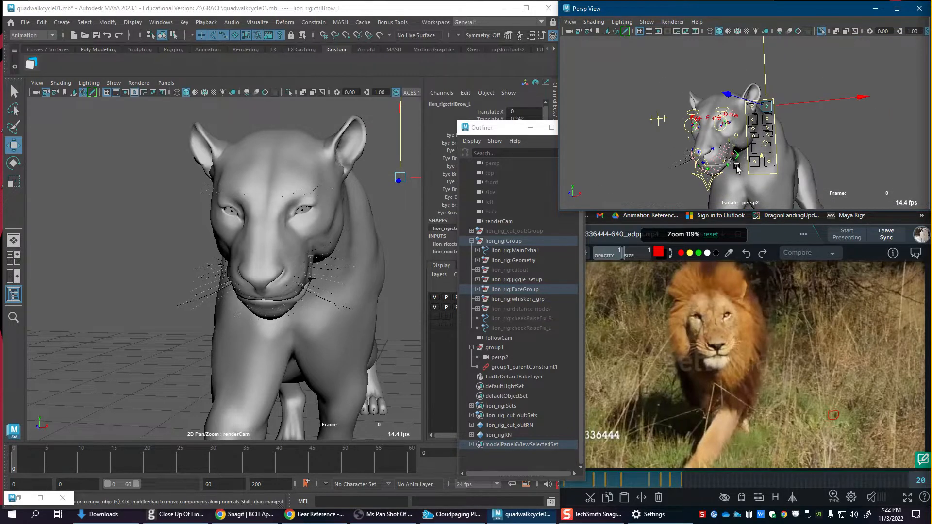
Step: Move the left lower-lip control lowerLipA_L to Translate X -0.215 and Translate Y 0.458
alt+middle_drag(737, 169, 740, 113)
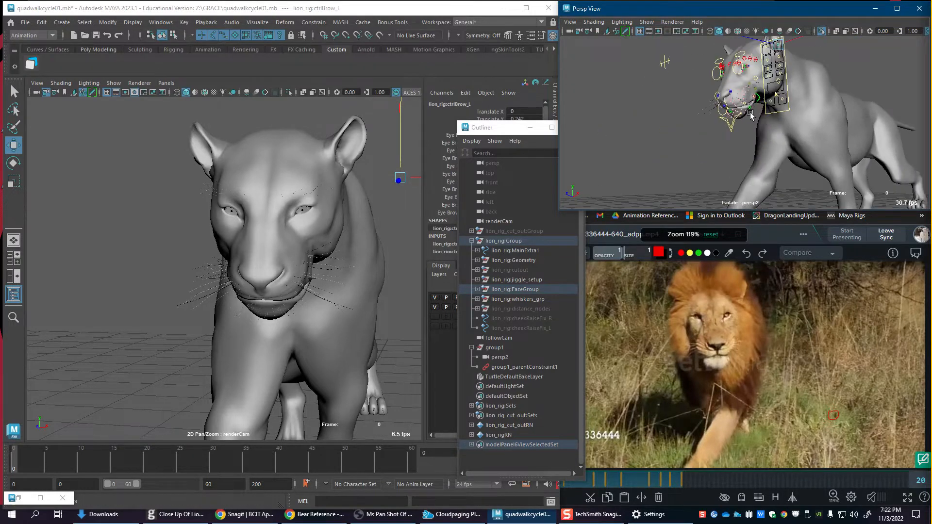
alt+right_drag(740, 113, 770, 150)
alt+middle_drag(759, 144, 754, 191)
click(719, 160)
alt+right_drag(719, 163, 814, 145)
click(837, 124)
alt+drag(837, 124, 798, 138)
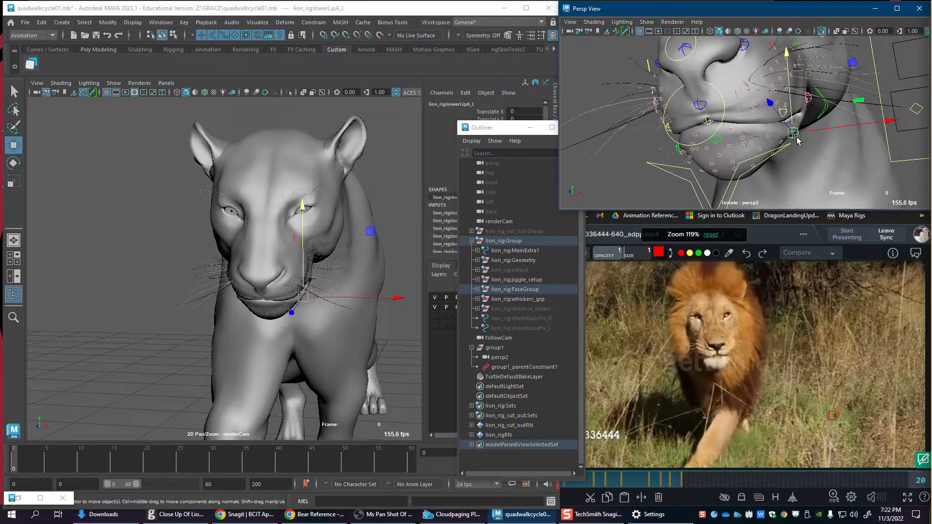
alt+right_drag(797, 138, 819, 135)
drag(819, 135, 798, 99)
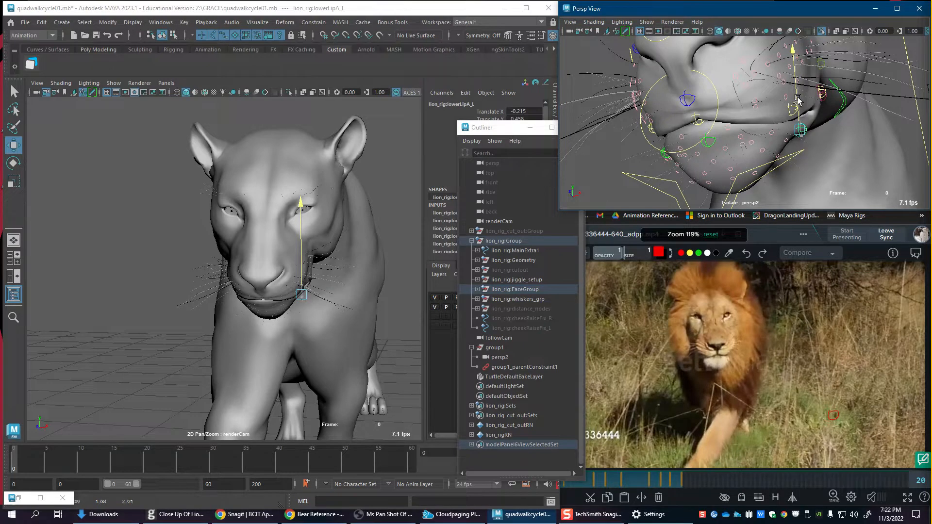
Step: Reposition the middle lower-lip control lowerLip_M and the right lower-lip corner control
click(709, 142)
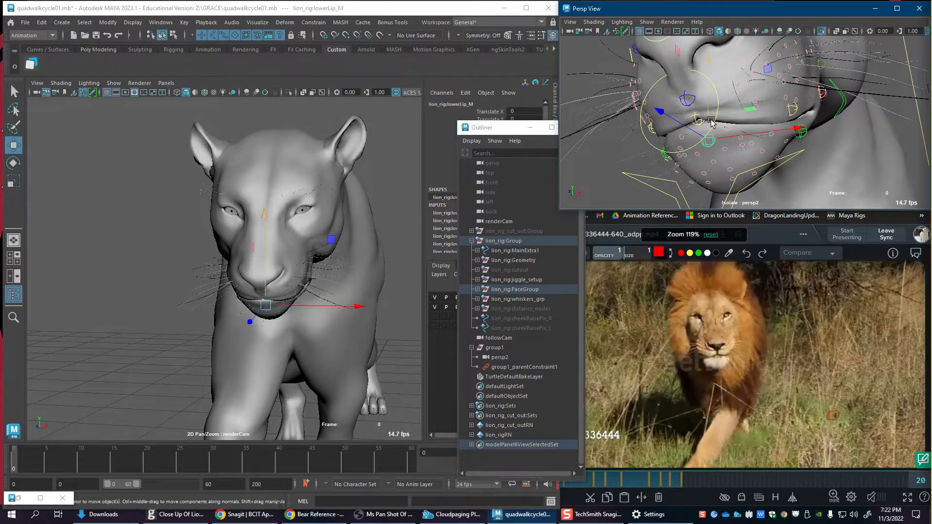
drag(710, 115, 726, 157)
click(663, 157)
drag(806, 123, 825, 146)
Step: Get the Outliner out of the way and rotate the jaw control Jaw_M to Rotate X -1.191 at frame 0
click(832, 120)
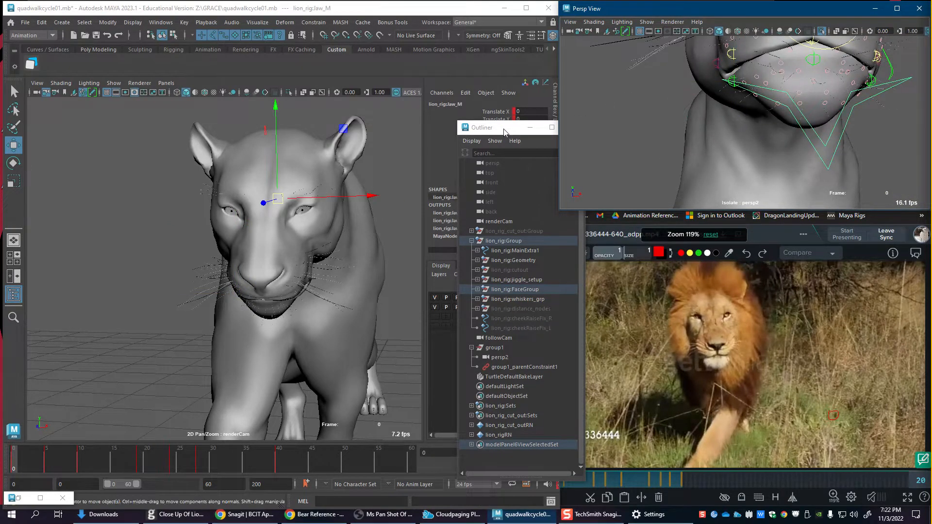
click(530, 127)
key(e)
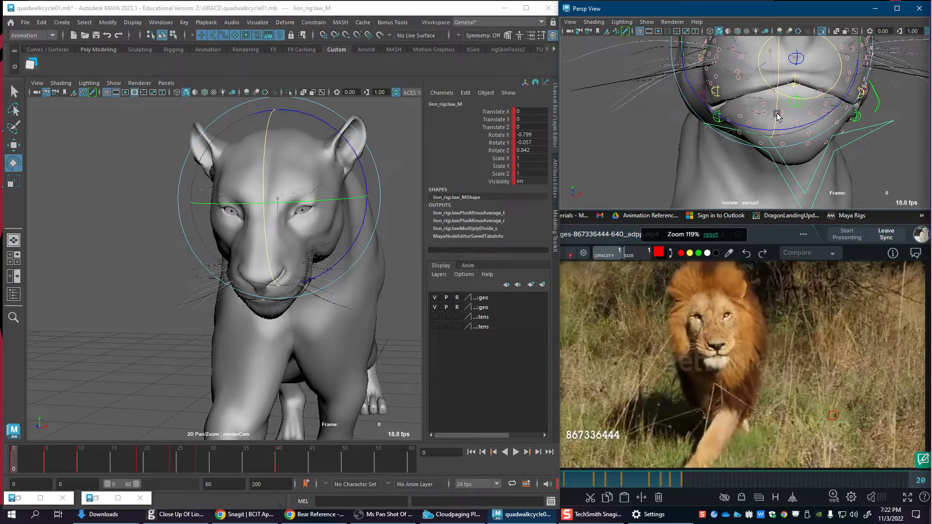
drag(776, 114, 810, 145)
key(w)
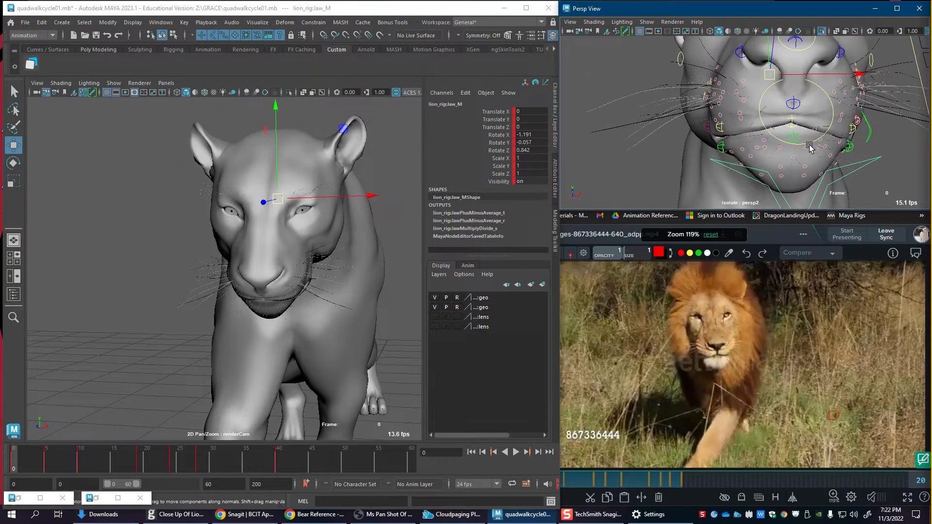
Step: Move the right upper-lip control upperLipA_R outward to about Translate X 0.242
click(720, 127)
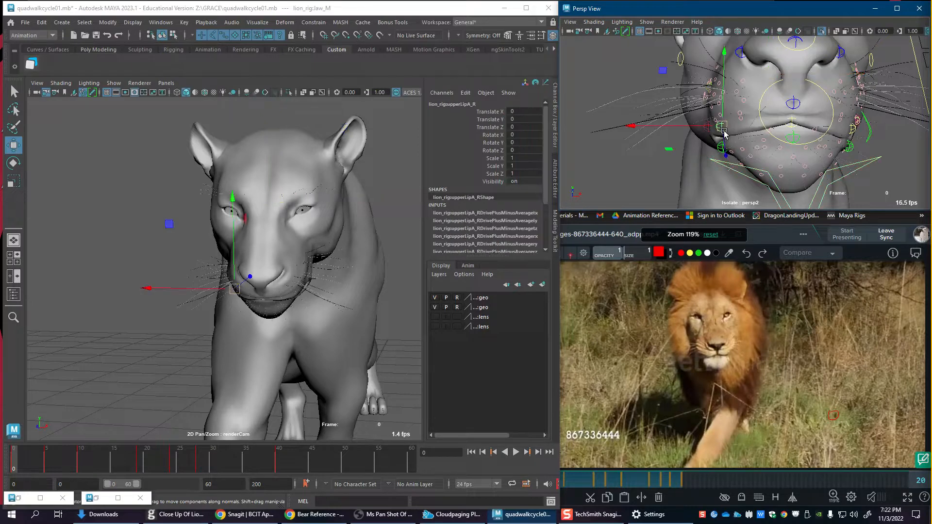
alt+right_drag(721, 128, 727, 130)
drag(699, 127, 696, 129)
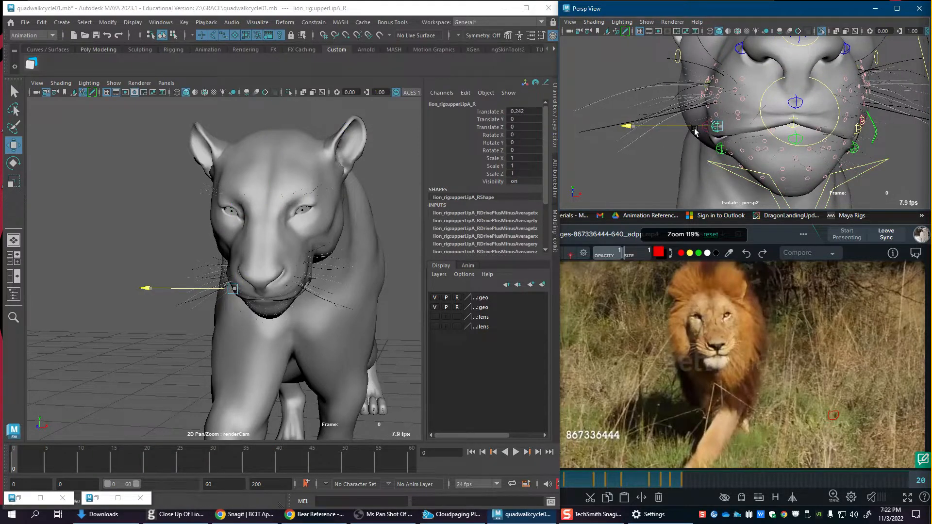
drag(694, 128, 716, 101)
Step: Move the left upper-lip control upperLipA_L outward to Translate X 0.467 and adjust its height
click(860, 132)
alt+middle_drag(860, 133, 825, 140)
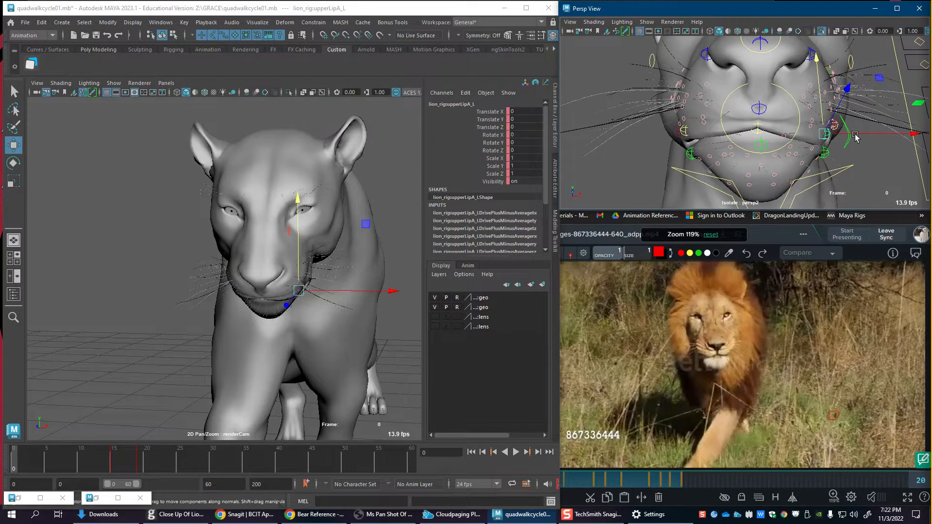
drag(854, 134, 871, 135)
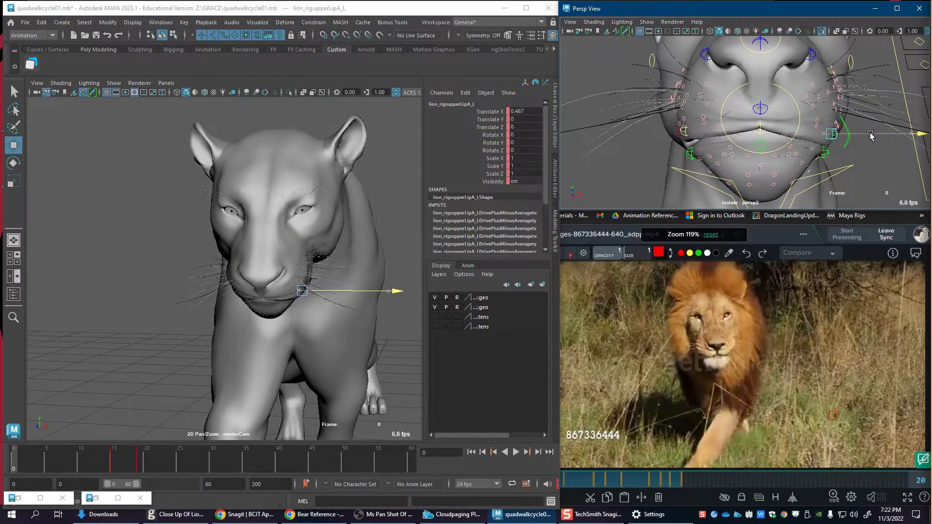
drag(828, 101, 814, 120)
Step: Raise the right lower-lip control lowerLipA_R to Translate Y 0.623
click(827, 149)
click(682, 149)
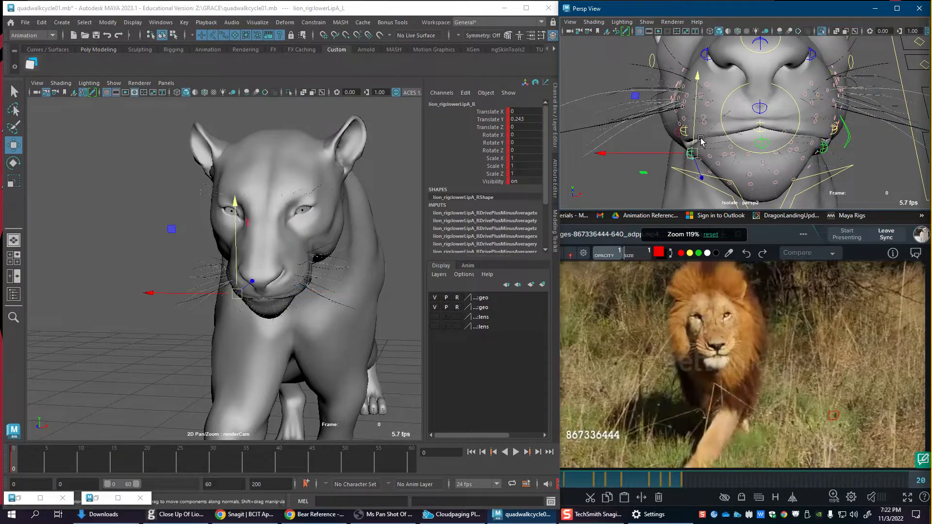
drag(695, 141, 696, 122)
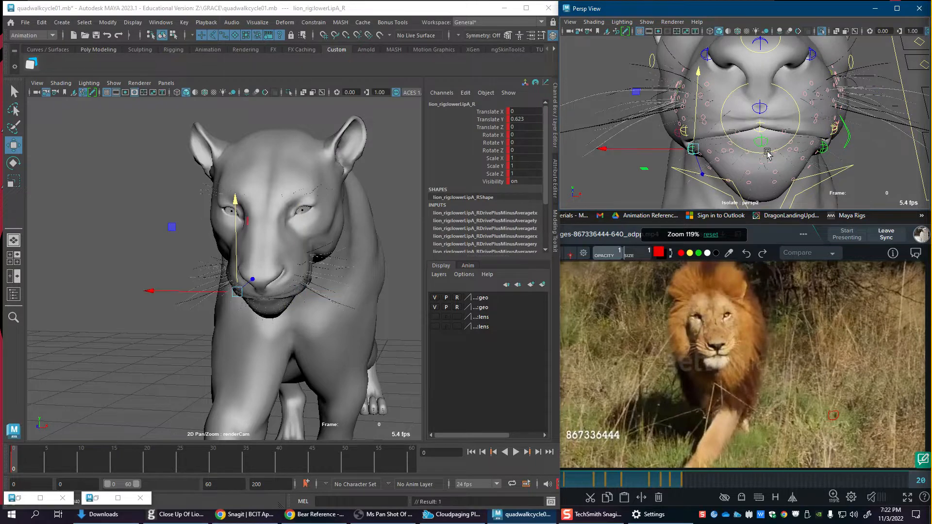
Step: Key the middle lower-lip control lowerLip_M and rotate it to Rotate X 28.226, undoing the extra move
alt+drag(803, 184, 662, 136)
click(675, 130)
alt+right_drag(662, 136, 680, 136)
alt+drag(680, 136, 703, 152)
key(s)
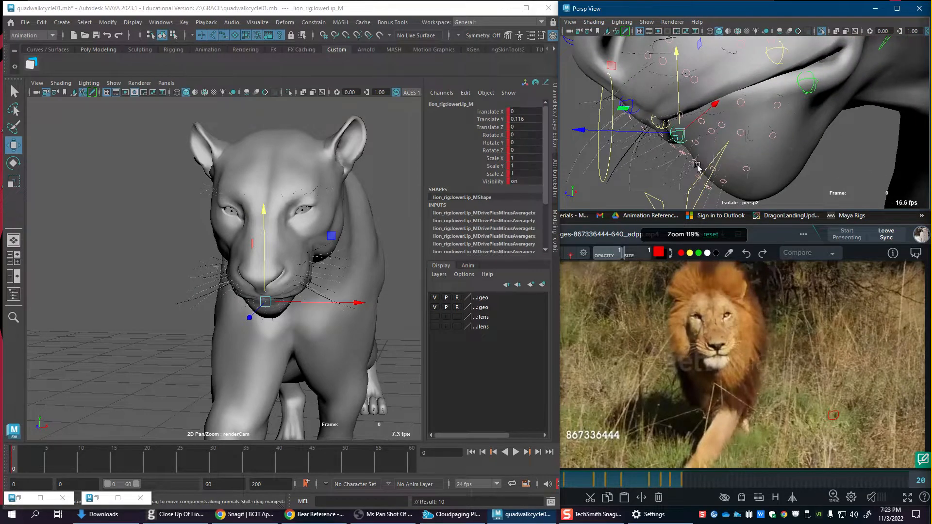
key(e)
mouse_move(621, 205)
mouse_down()
mouse_move(676, 213)
mouse_move(724, 156)
mouse_move(714, 163)
mouse_up()
key(w)
drag(646, 182, 667, 161)
key(ctrl+z)
Step: Rotate the jaw control Jaw_M further closed to Rotate X -2.098 at frame 0
alt+right_drag(701, 132, 671, 143)
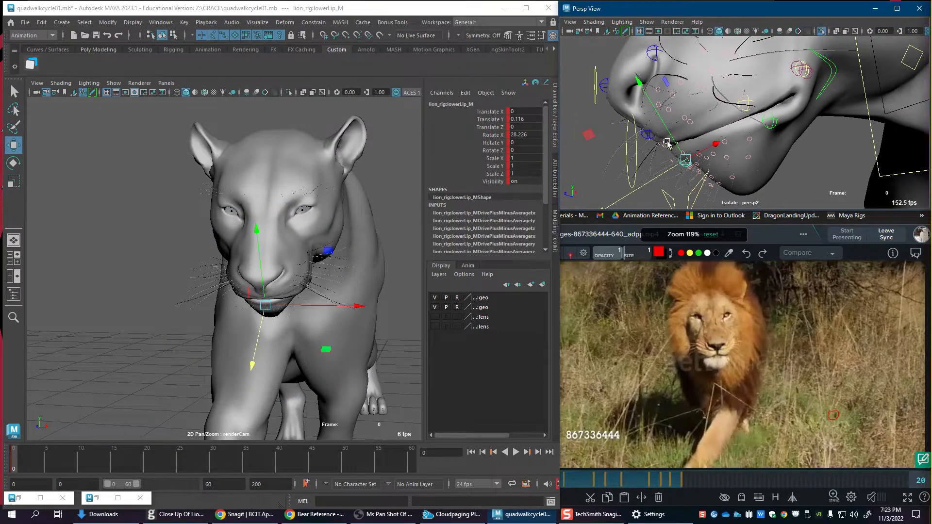
alt+drag(671, 143, 614, 146)
click(673, 140)
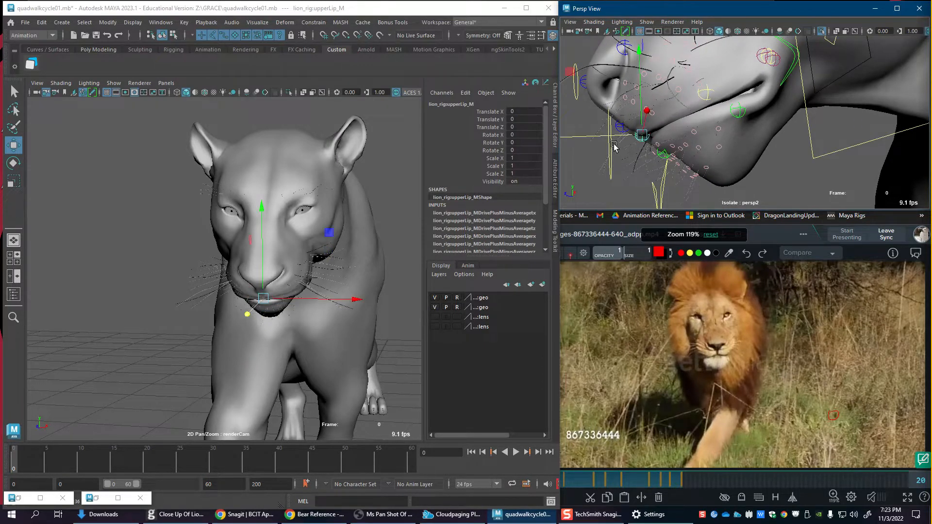
click(663, 181)
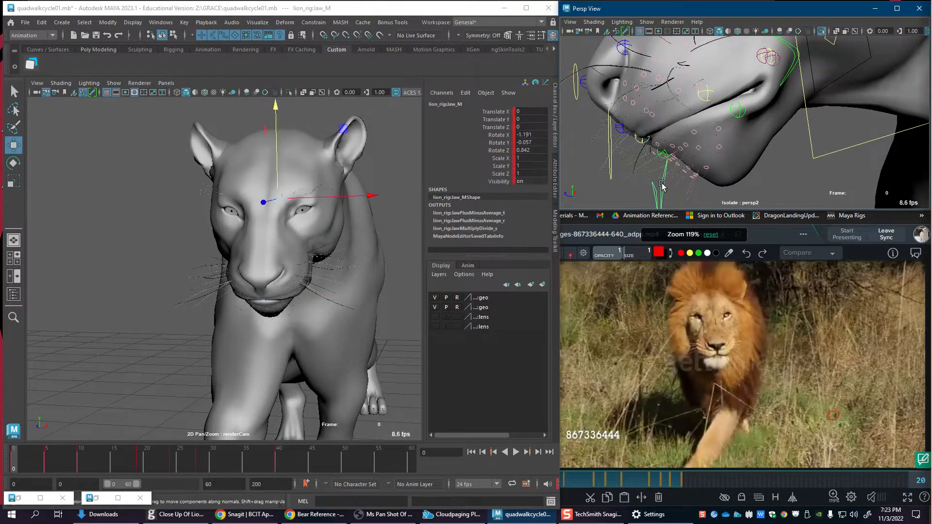
key(e)
mouse_move(787, 71)
mouse_down()
mouse_move(803, 53)
mouse_move(787, 76)
mouse_up()
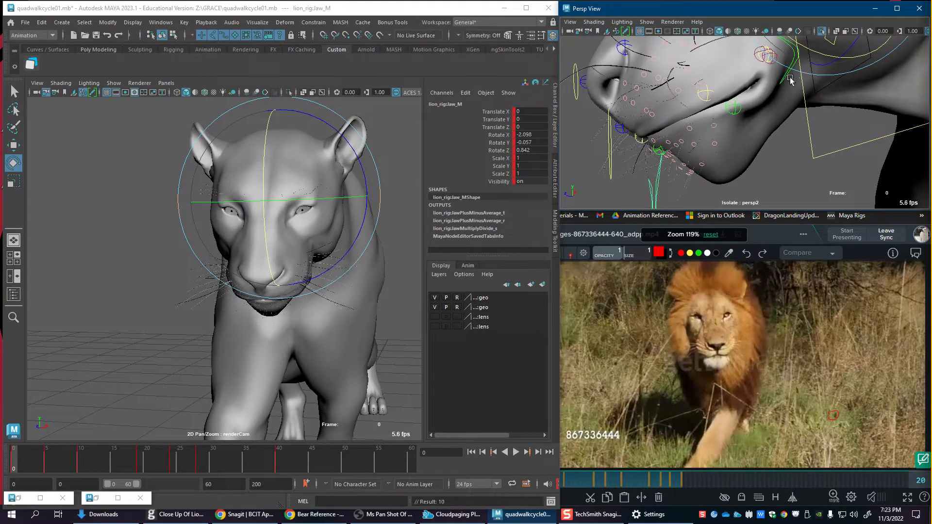
key(w)
Step: Select all the lion's facial controls together and key their pose at frame 0
scroll(720, 117, down, 3)
scroll(720, 118, down, 6)
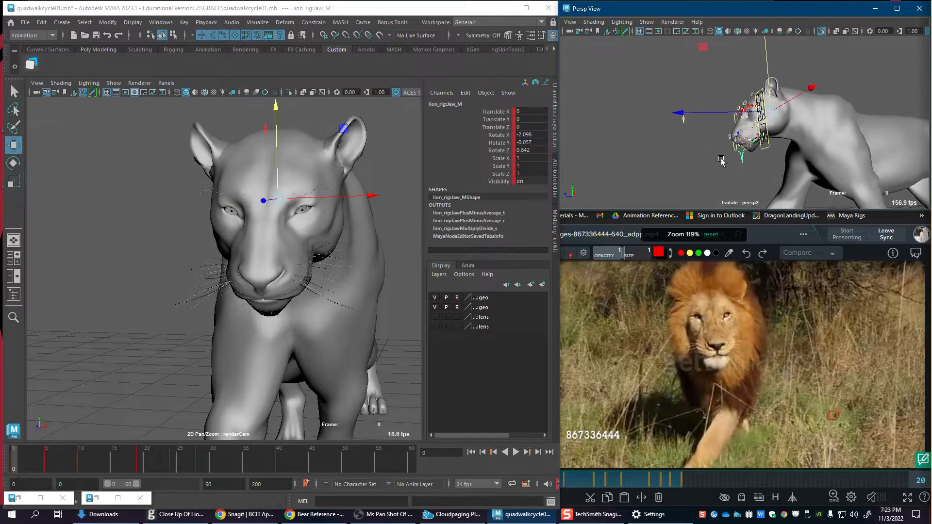
drag(655, 77, 807, 192)
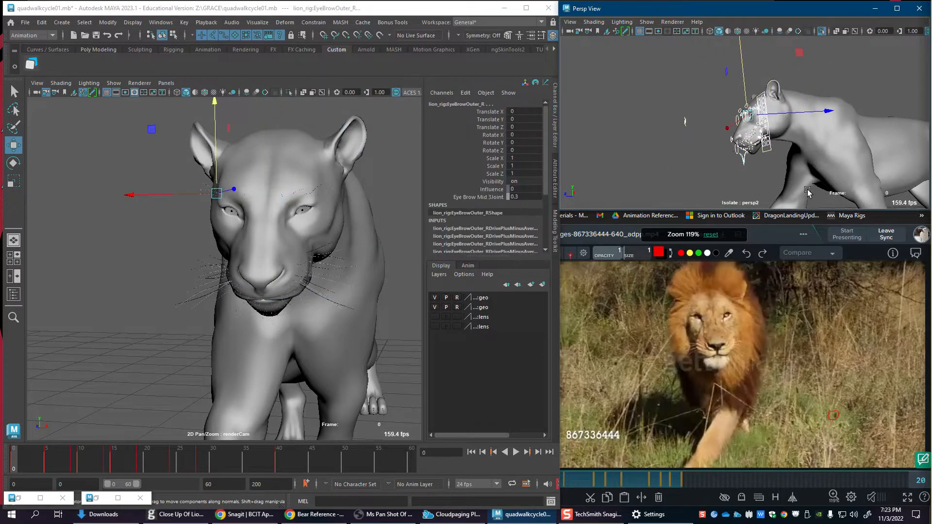
key(s)
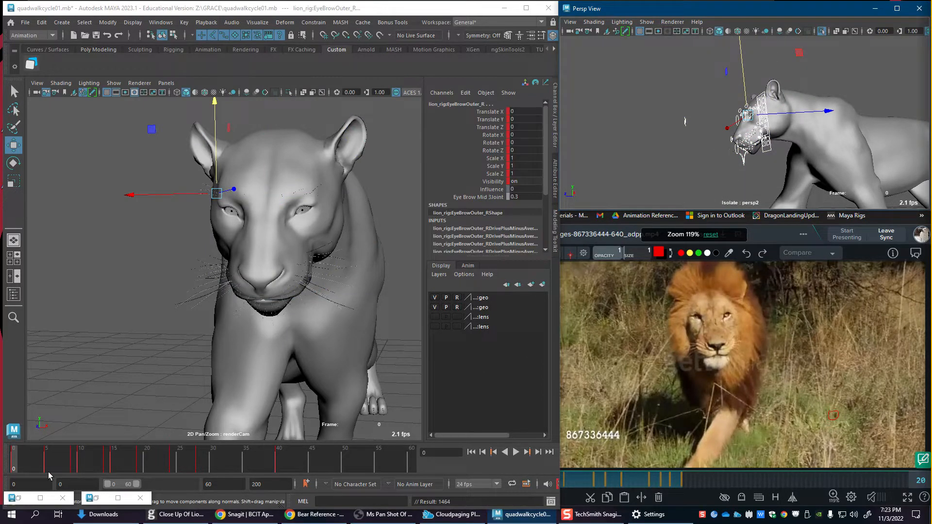
Step: Delete the selected facial controls' keys after frame 0, through frame 57
shift+drag(41, 466, 394, 464)
right_click(292, 462)
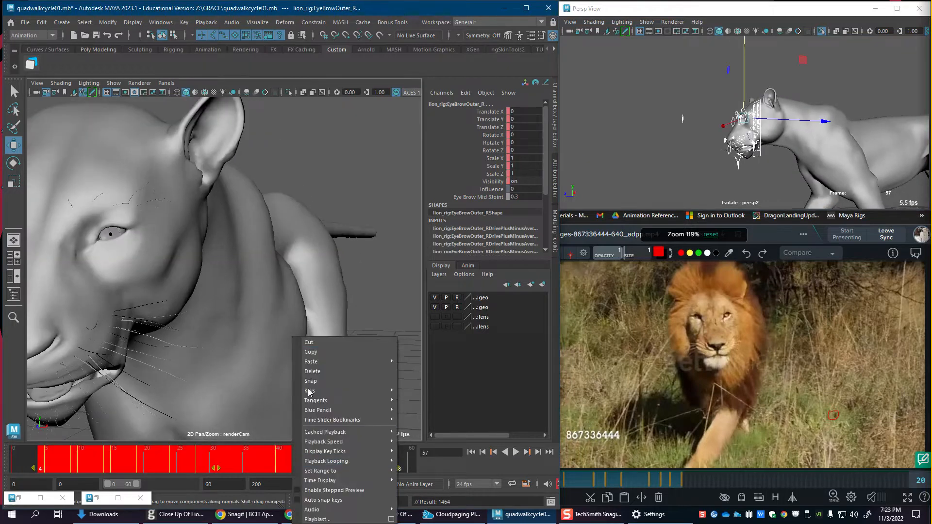
click(319, 371)
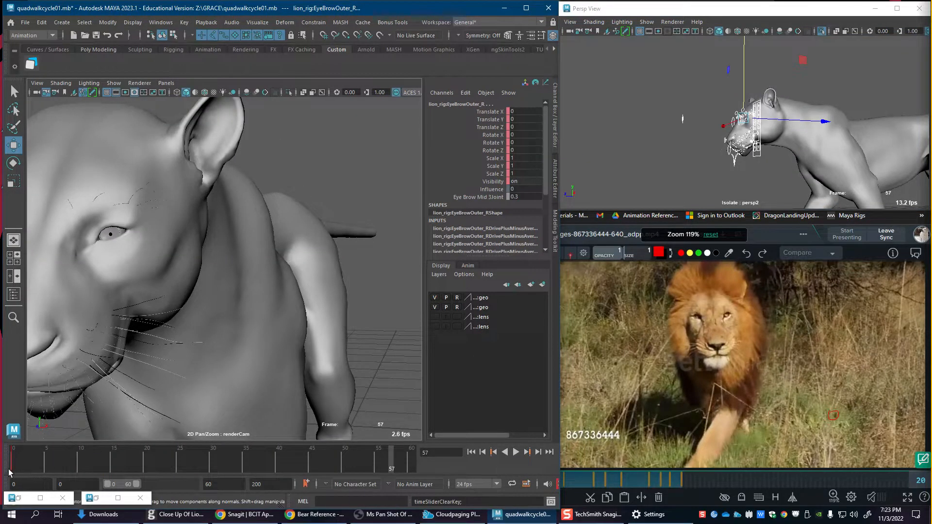
Step: At frame 1, reset Translate X, Y, Z and Rotate X, Y, Z of all selected facial controls to 0
click(10, 468)
key(alt+period)
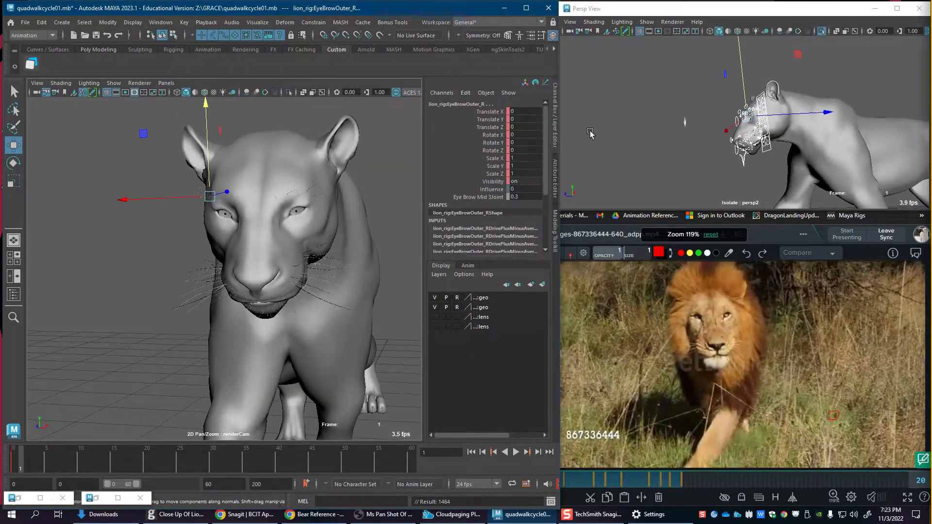
drag(532, 150, 530, 110)
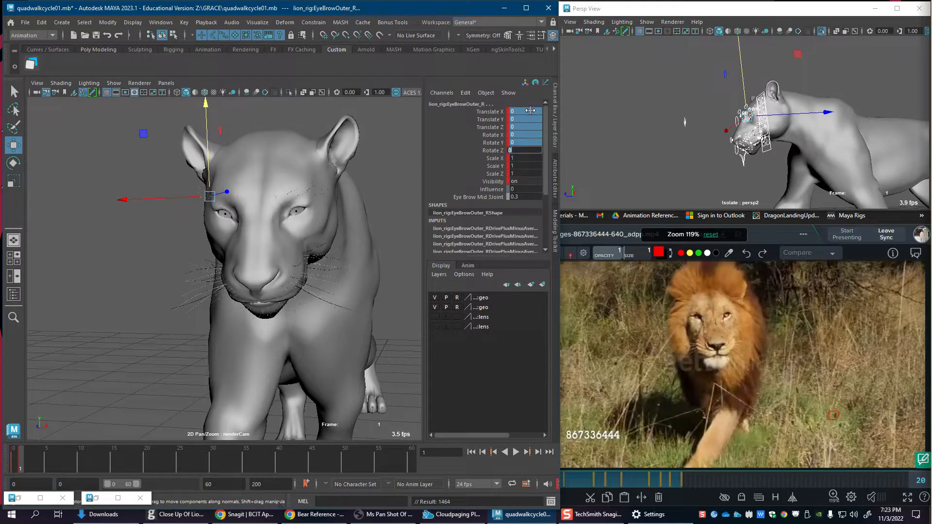
key(Return)
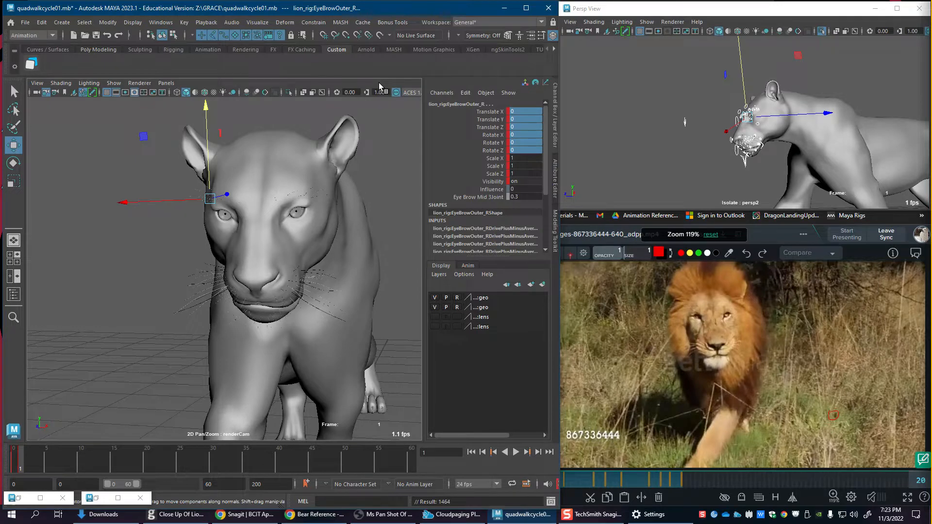
Step: Flip repeatedly between frames 0 and 1 to compare the posed face with the neutral face
key(alt+comma)
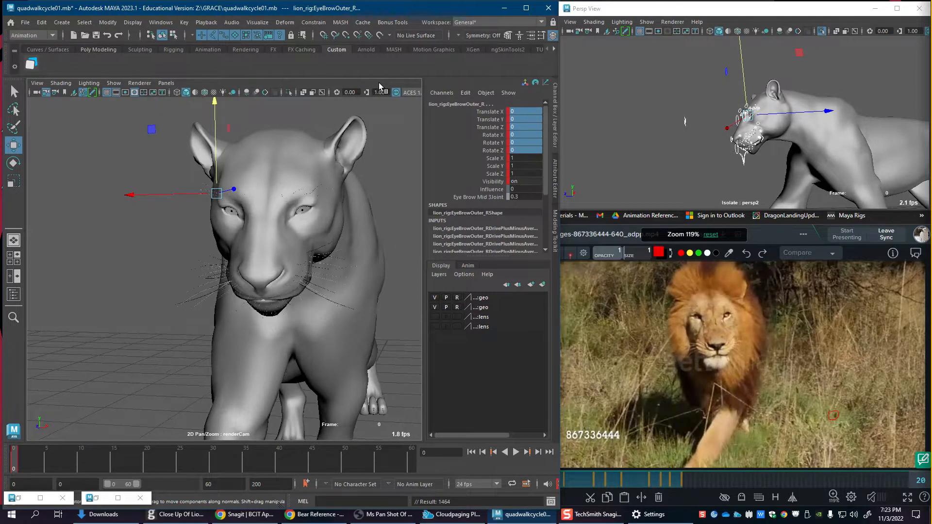
key(alt+period)
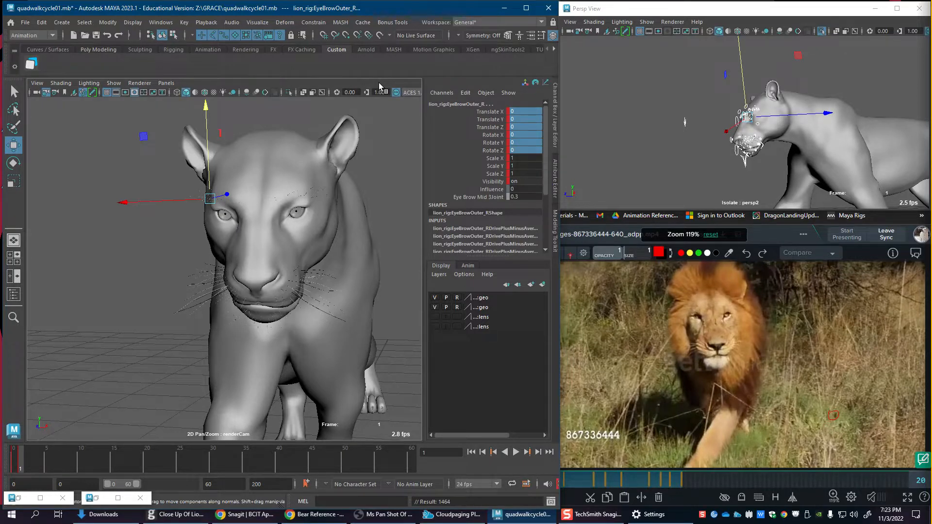
key(alt+comma)
key(alt+period)
key(alt+comma)
key(alt+period)
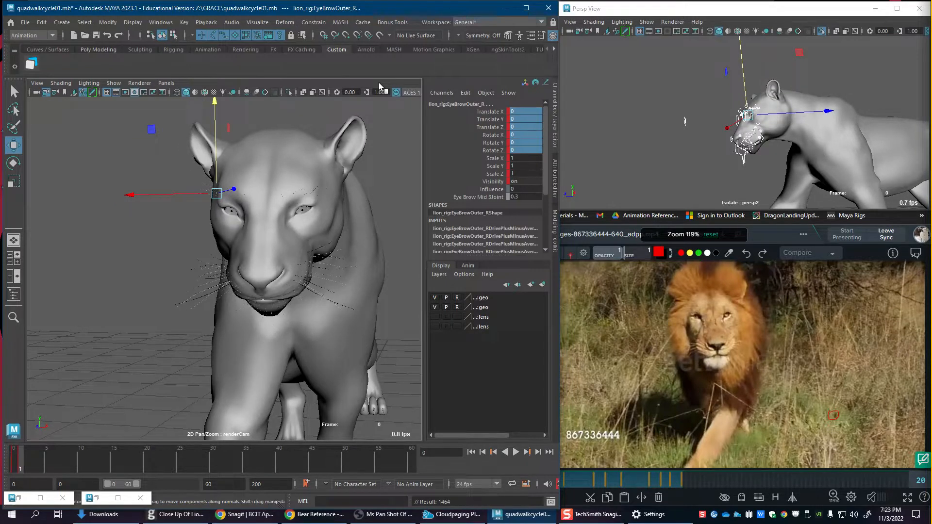
key(alt+comma)
key(alt+period)
key(alt+comma)
key(alt+period)
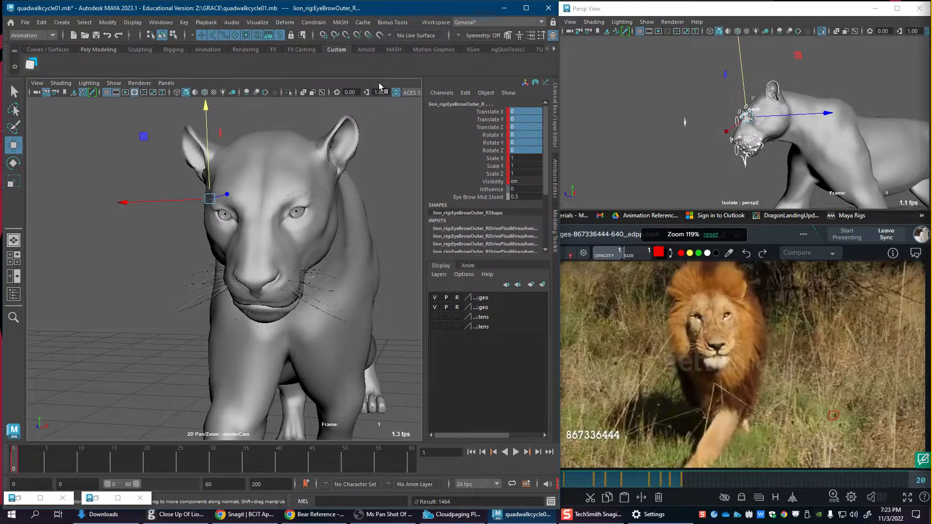
key(alt+comma)
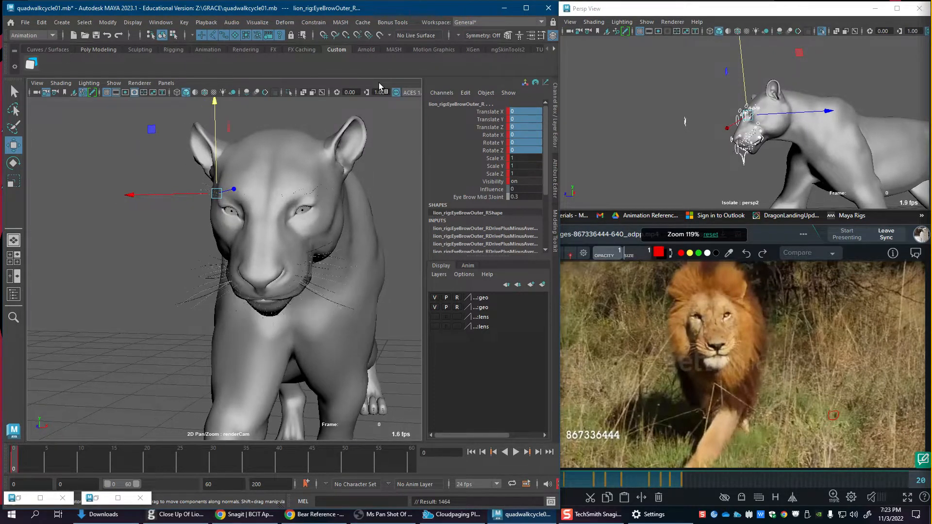
key(alt+period)
key(alt+period)
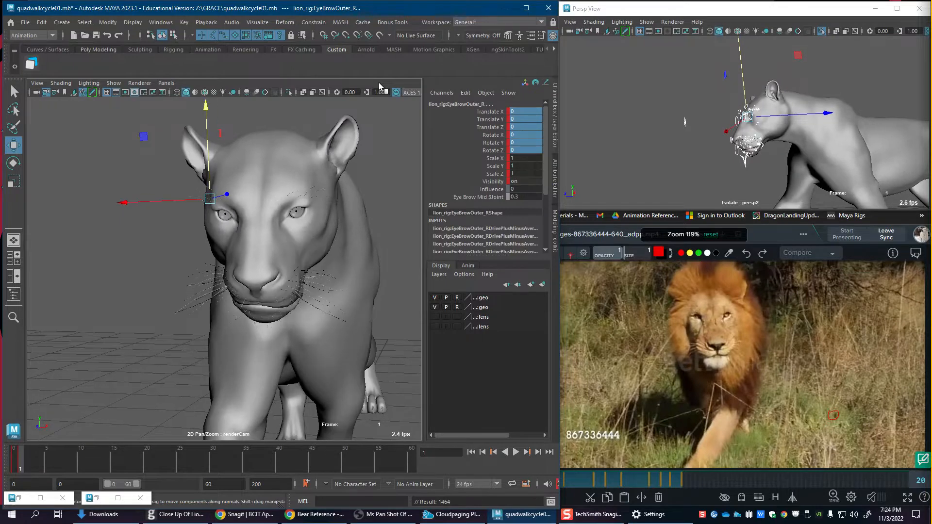
key(alt+comma)
key(alt+period)
key(alt+comma)
key(alt+comma)
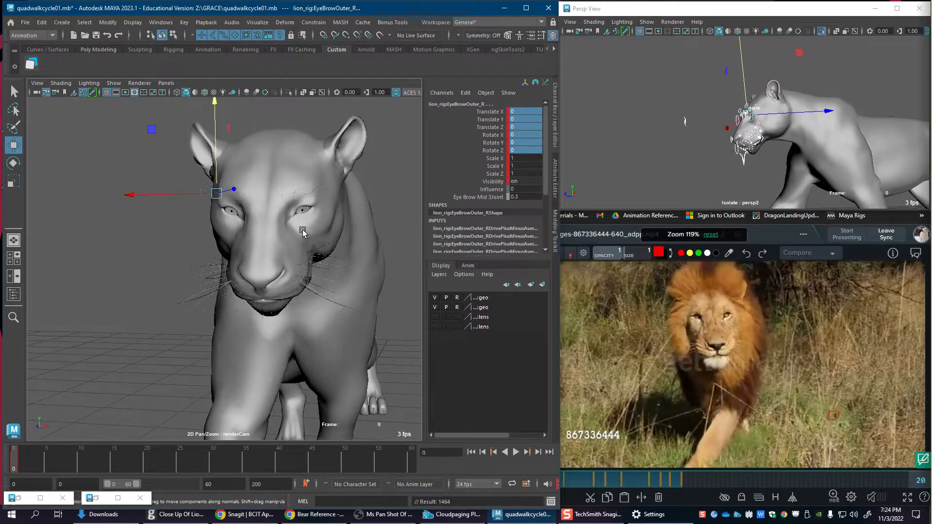
key(alt+period)
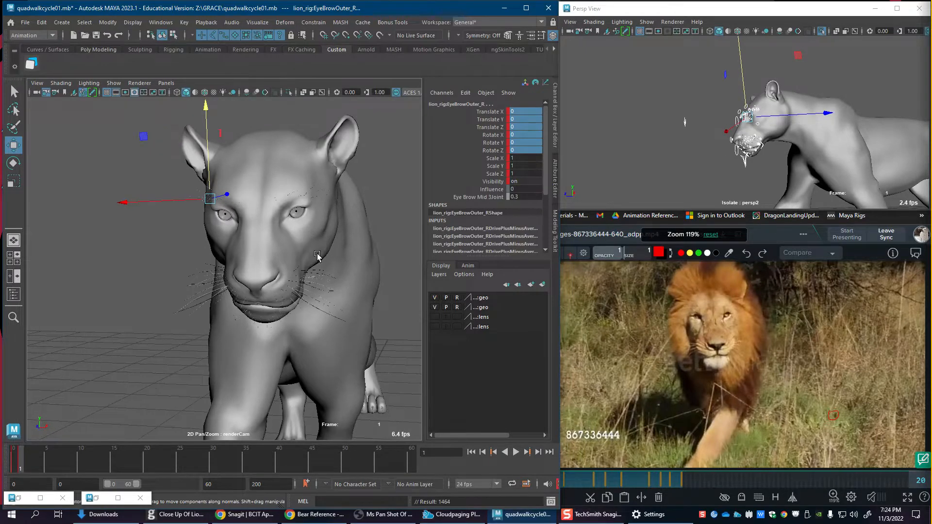
key(alt+comma)
key(alt+period)
key(alt+comma)
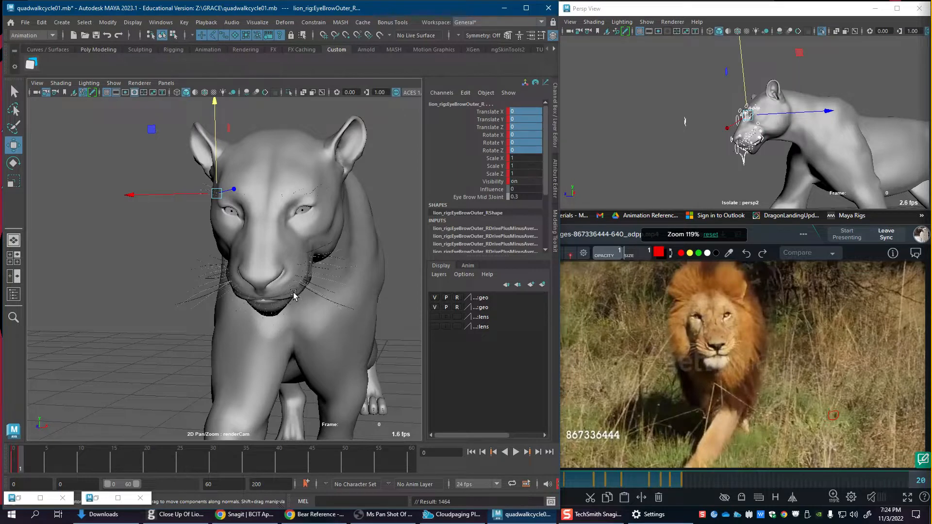
key(alt+period)
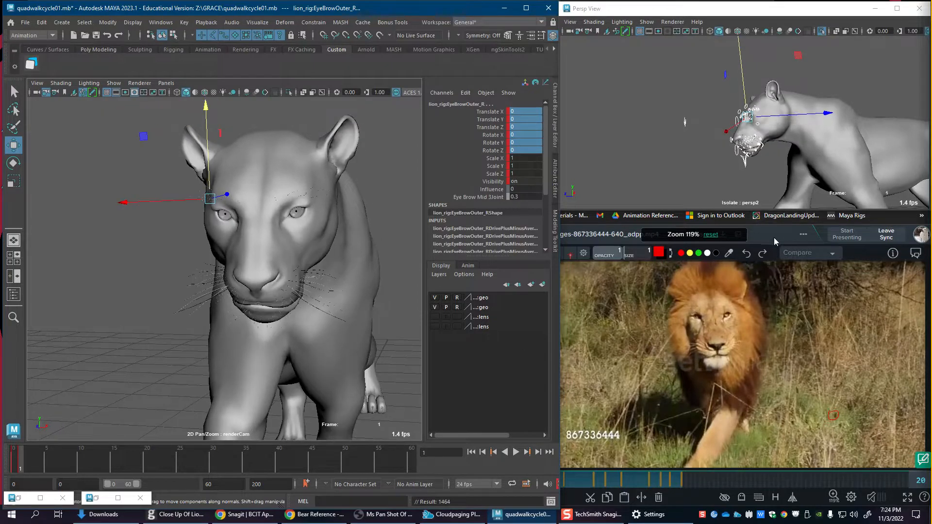
Step: Switch to the SyncSketch lion reference, go to frame 10 and zoom in on the lion's face
click(774, 240)
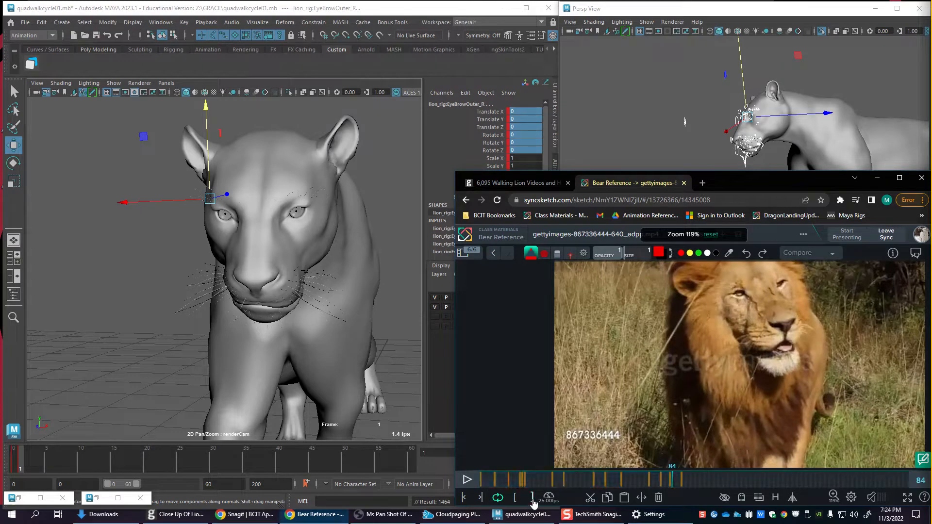
drag(514, 481, 502, 486)
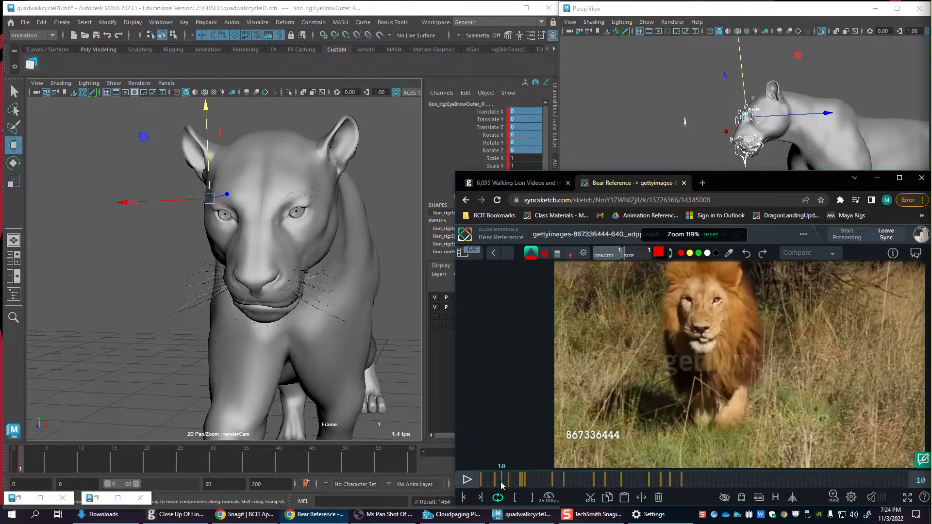
scroll(739, 351, up, 2)
scroll(653, 329, down, 1)
middle_drag(653, 329, 708, 379)
scroll(707, 379, up, 1)
Step: Step through the reference up to frame 28 and back to frame 20 to examine the lion's mouth and expression
key(Right)
key(Right)
key(Right)
key(Right)
key(Right)
key(Right)
key(Right)
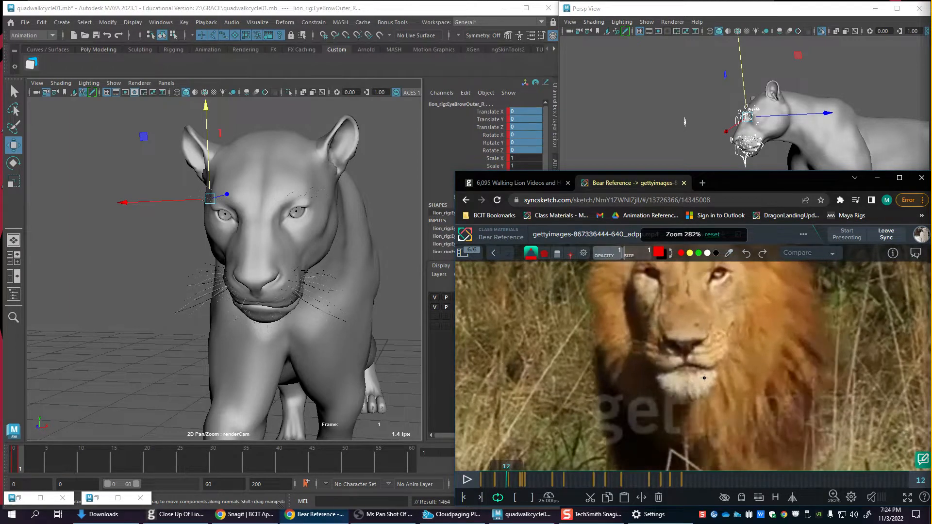
key(Right)
key(Right)
key(Right)
key(Right)
key(Right)
key(Right)
key(Right)
key(Right)
key(Right)
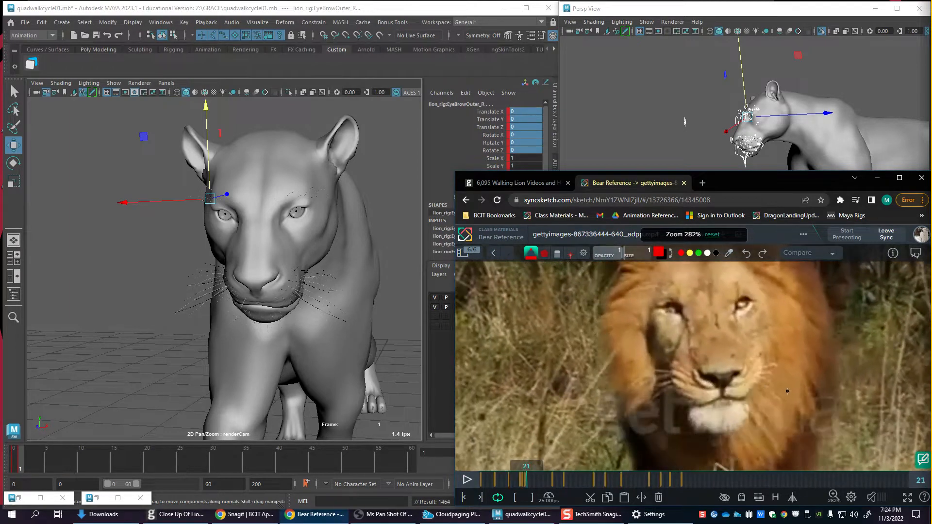
key(Left)
key(Left)
key(Left)
key(Left)
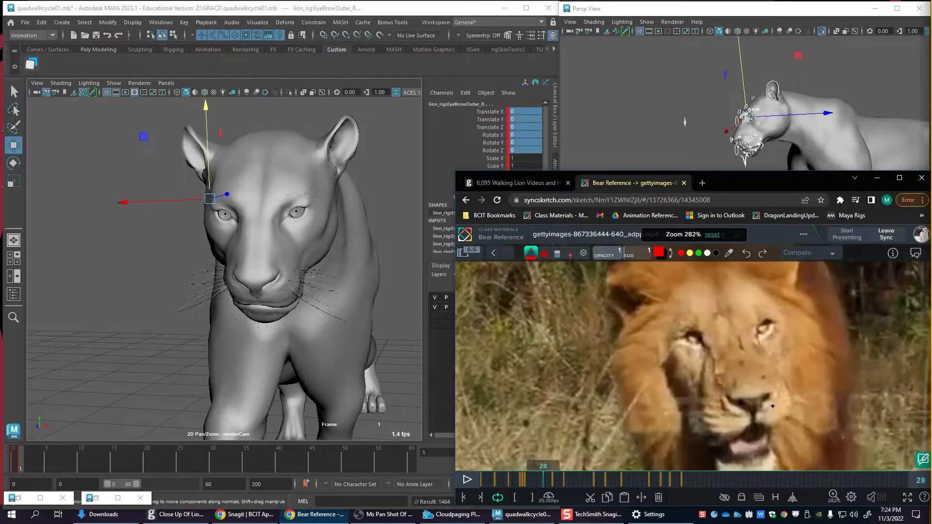
key(Left)
key(Left)
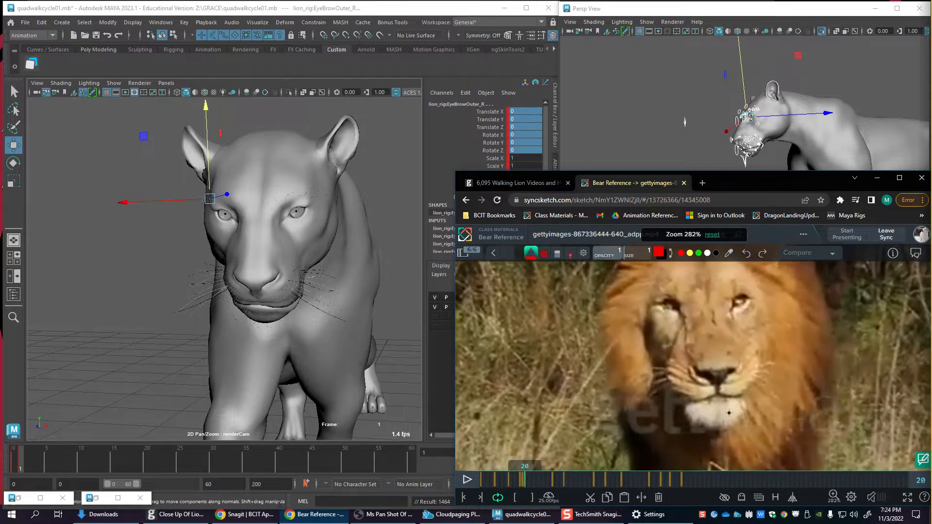
Step: Step the lion reference from frame 20 to 31 and back to frame 20 to study how the mouth opens
key(Right)
key(Right)
key(Right)
key(Right)
key(Right)
key(Right)
key(Right)
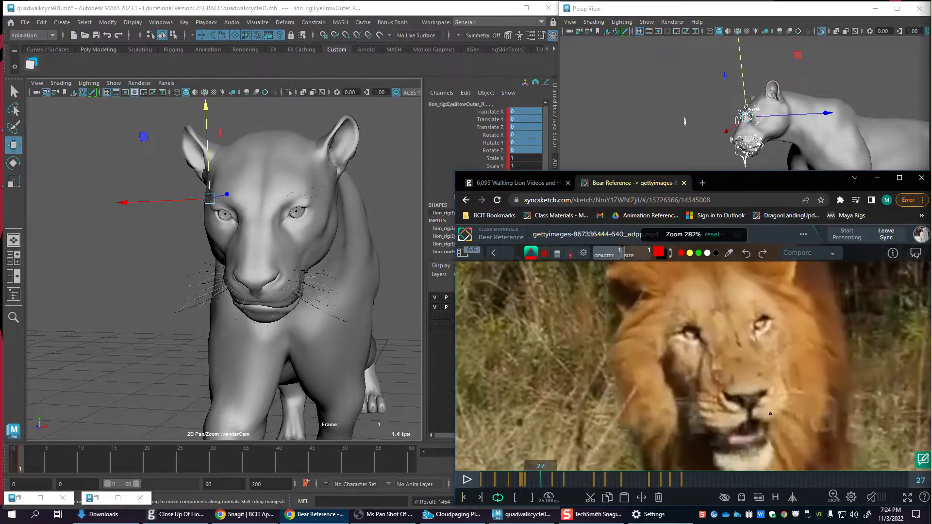
key(Right)
key(Right)
key(Right)
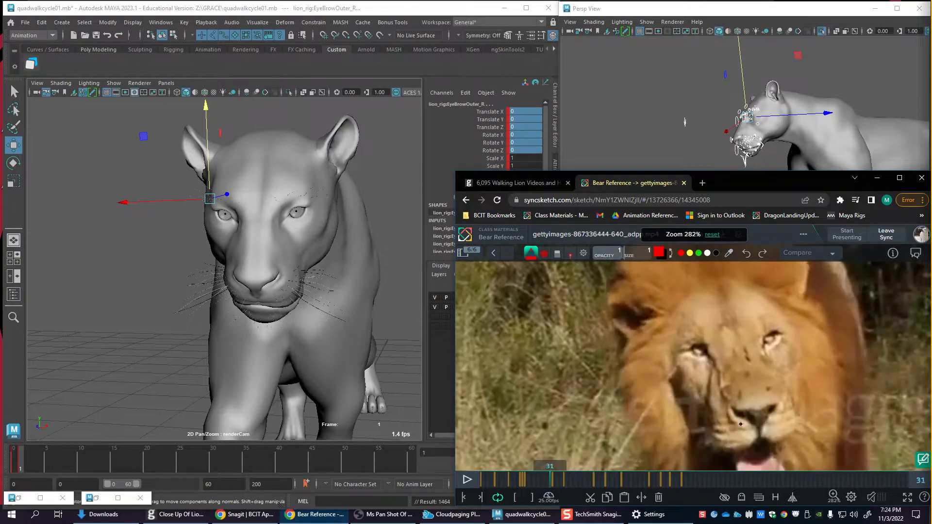
key(Left)
key(Left)
key(Left)
key(Left)
key(Left)
key(Left)
key(Left)
key(Left)
key(Left)
key(Left)
scroll(689, 421, down, 3)
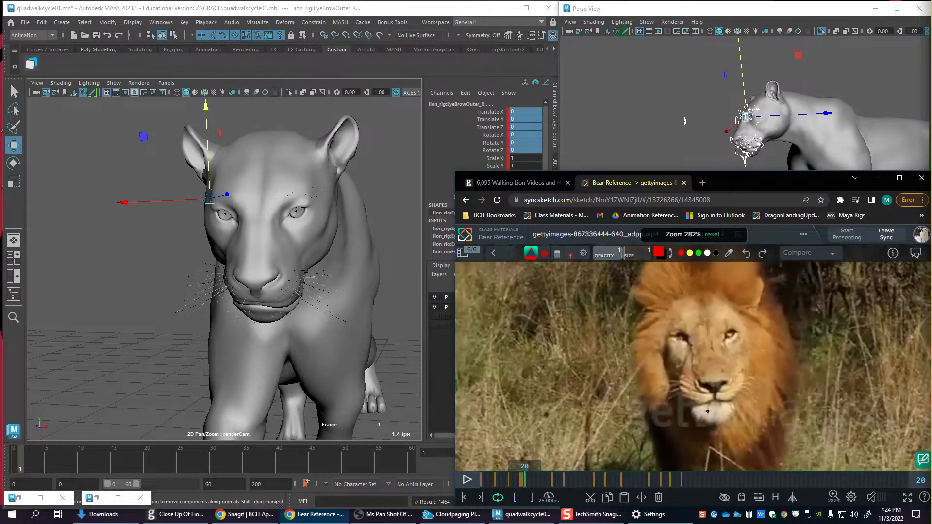
middle_drag(706, 417, 661, 363)
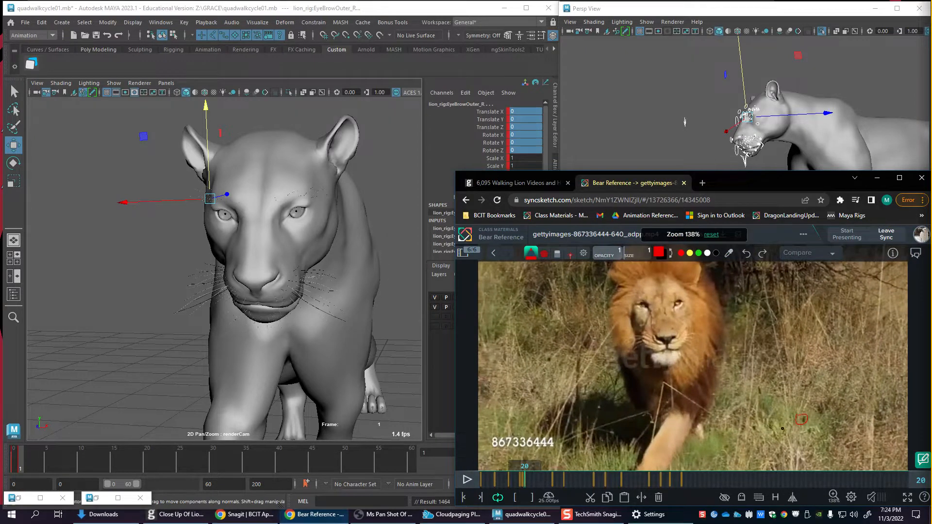
Step: Advance the reference to frame 32 and examine the lion's open mouth and tongue
key(Right)
key(Right)
key(Right)
key(Right)
key(Right)
key(Right)
key(Right)
key(Right)
key(Right)
key(Right)
key(Right)
key(Right)
scroll(700, 399, up, 2)
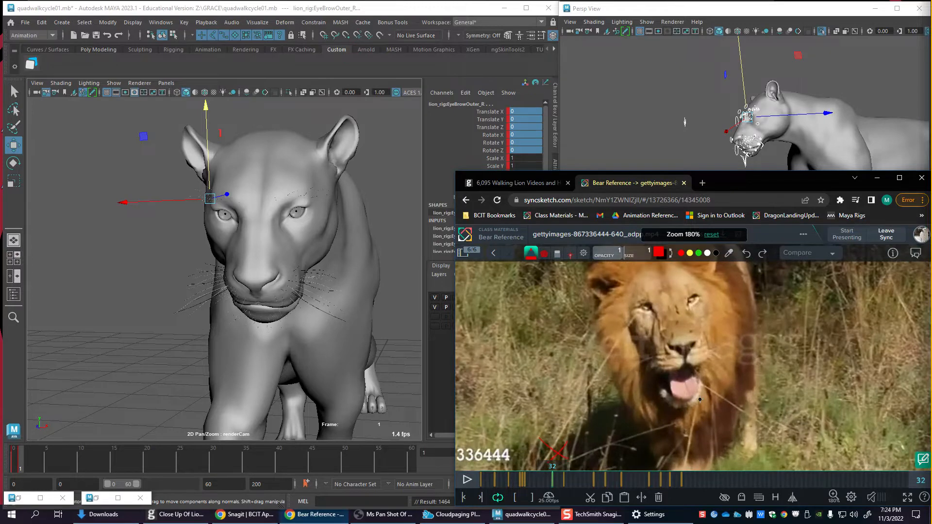
Step: Flip repeatedly between the annotated reference frames 20 and 32 to compare the closed and open mouth
key(shift+Left)
key(shift+Right)
key(shift+Left)
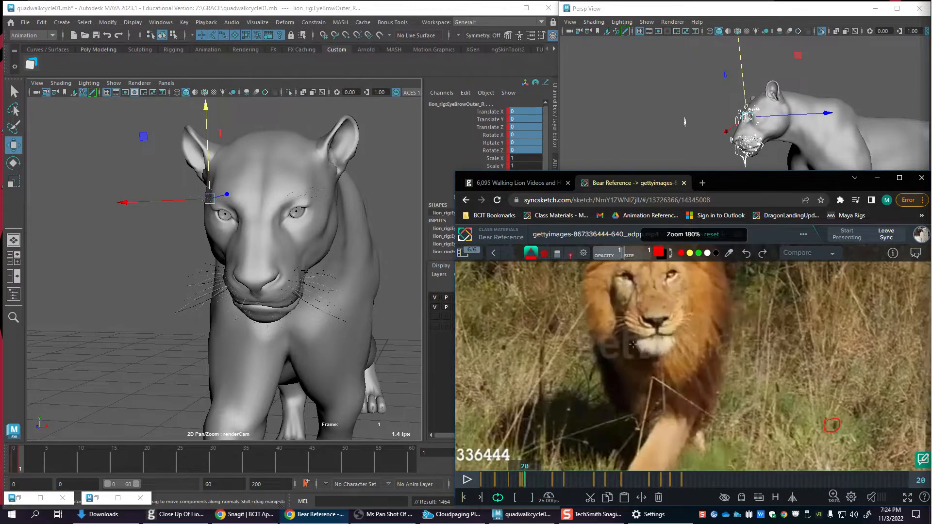
key(shift+Right)
key(shift+Left)
key(shift+Right)
key(shift+Left)
key(shift+Right)
key(shift+Left)
key(shift+Right)
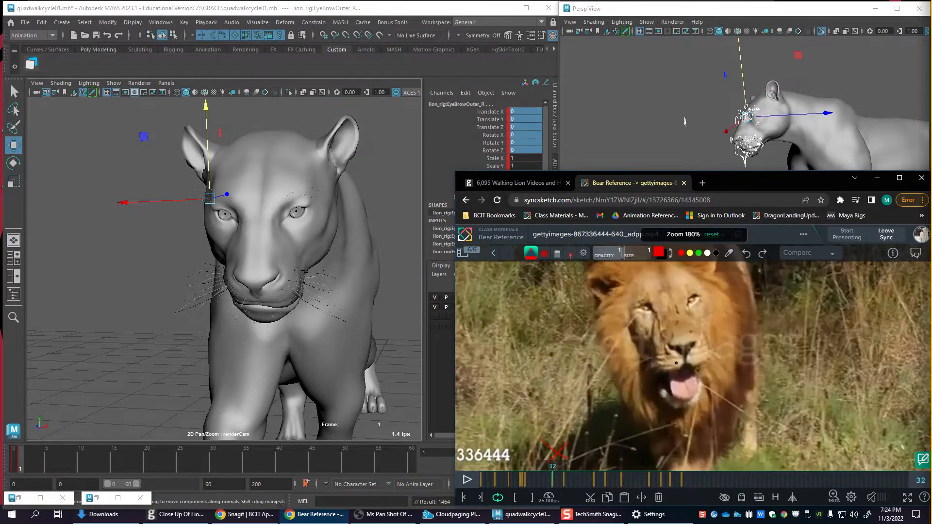
Step: Try retiming the facial keys in Maya: move the neutral face from frame 1 to about frame 15 and key the pose at frame 9
click(669, 90)
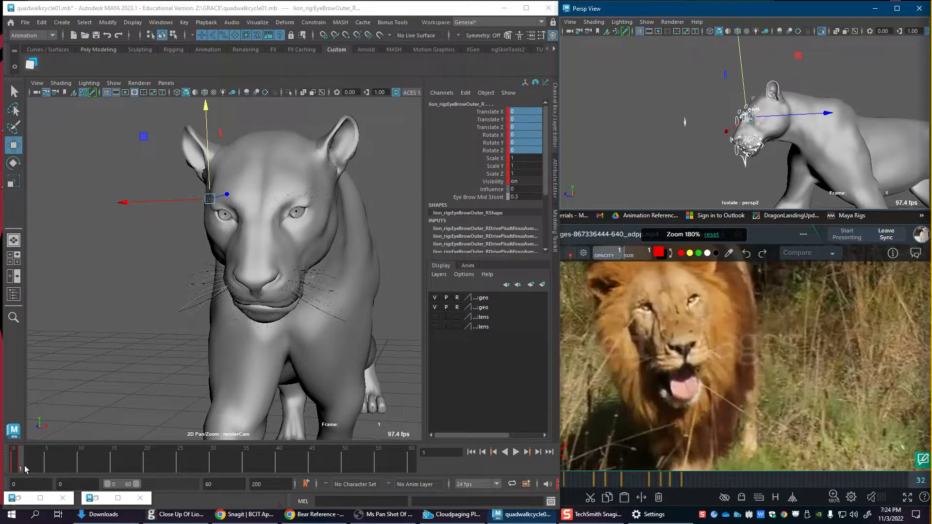
drag(24, 465, 83, 464)
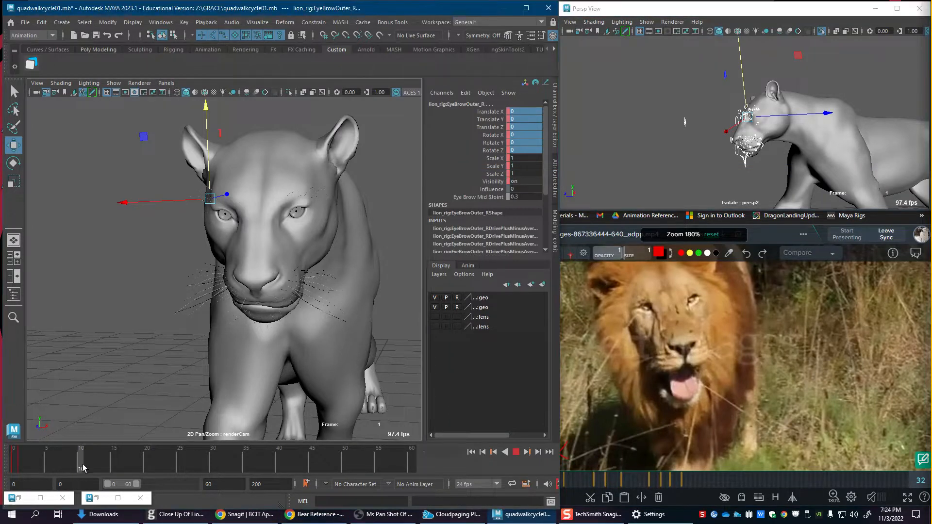
right_click(20, 468)
click(41, 315)
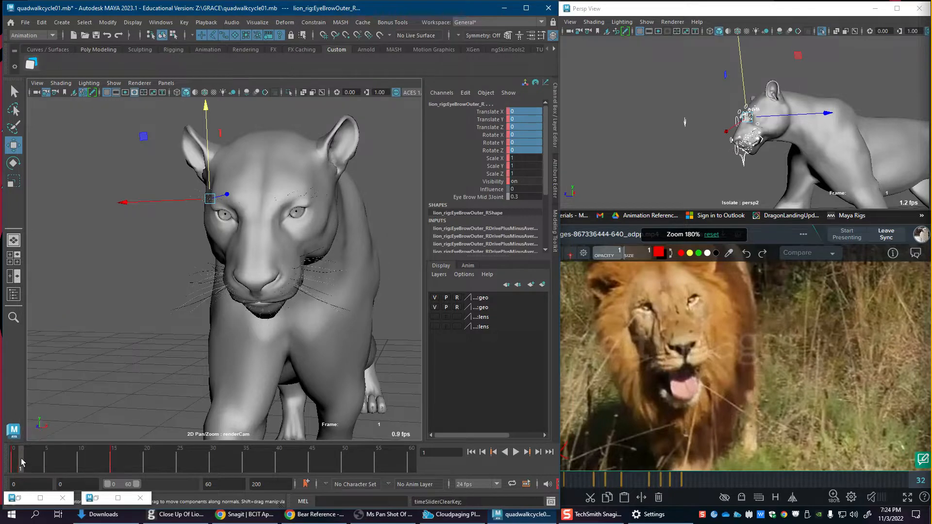
drag(20, 467, 75, 465)
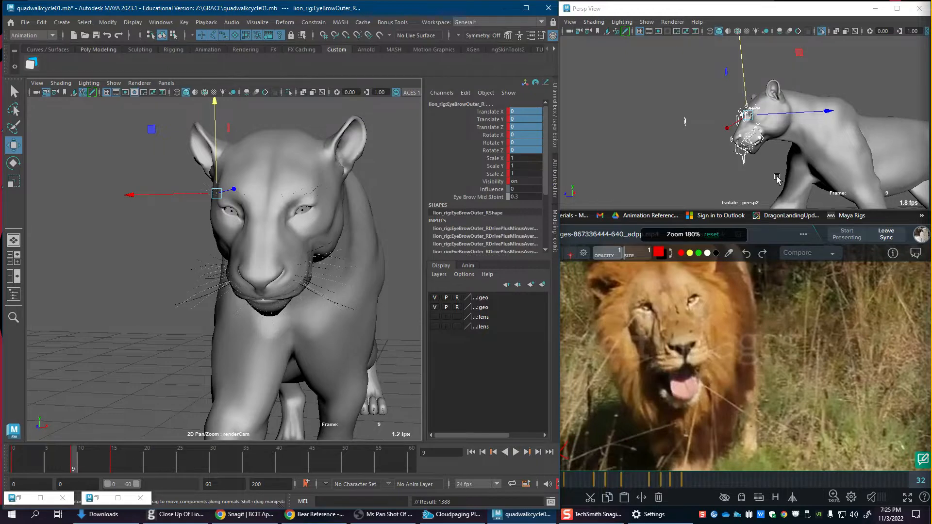
Step: Try opening the mouth at frame 9 by rotating the jaw control to about 13 degrees in Rotate X
click(733, 165)
scroll(731, 166, up, 5)
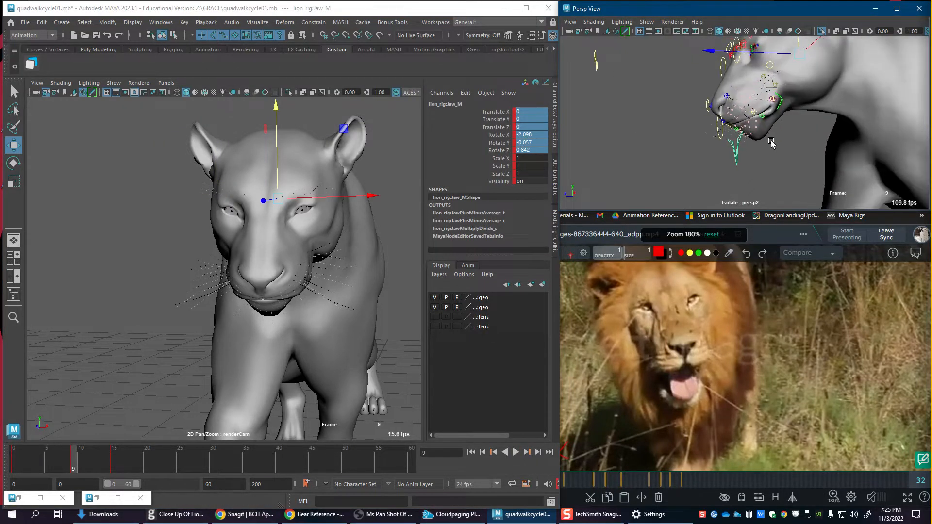
key(e)
drag(745, 162, 760, 168)
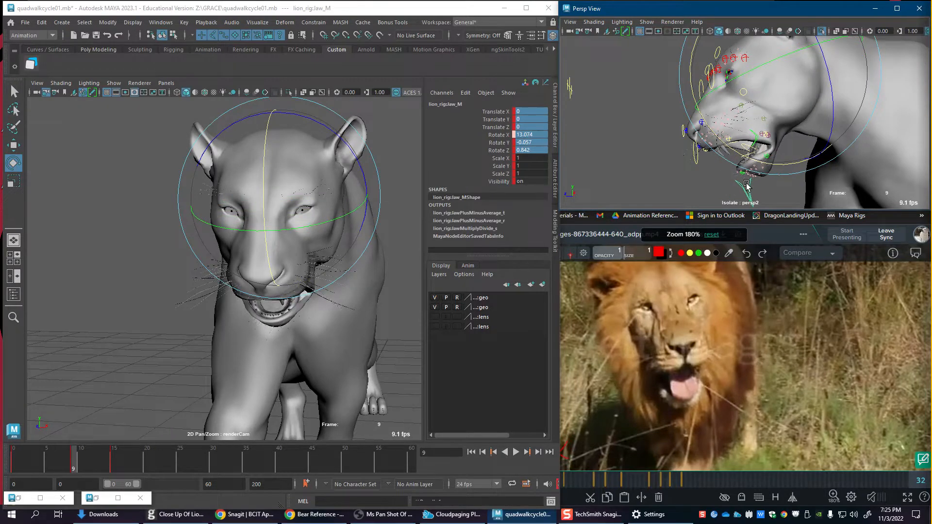
key(ctrl+z)
scroll(759, 165, down, 8)
key(w)
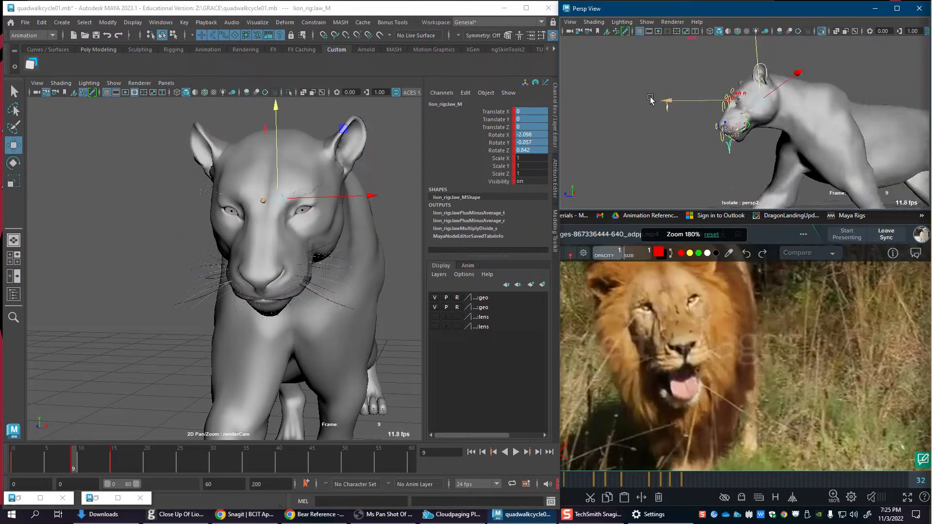
Step: Reselect all facial controls and turn off Isolate Select in the perspective view to bring back the full rig
drag(756, 140, 763, 148)
alt+drag(763, 148, 781, 165)
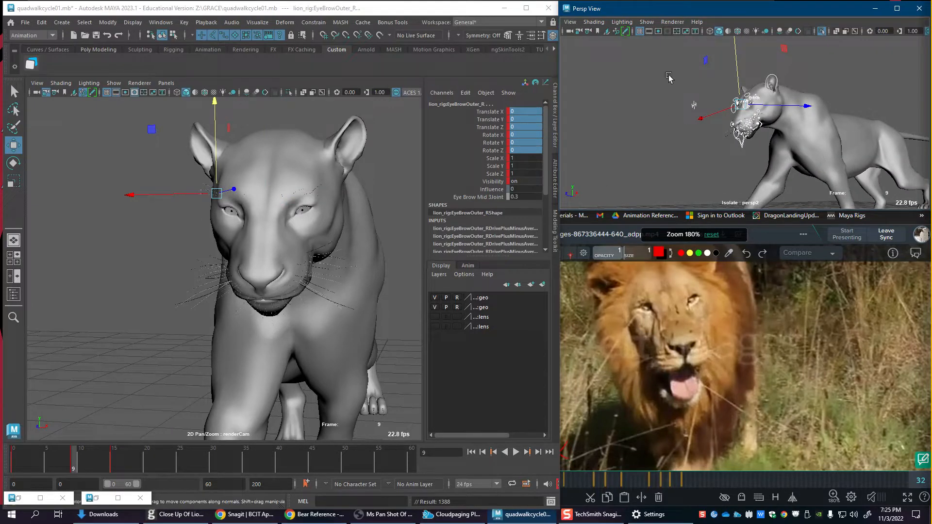
alt+drag(701, 121, 791, 132)
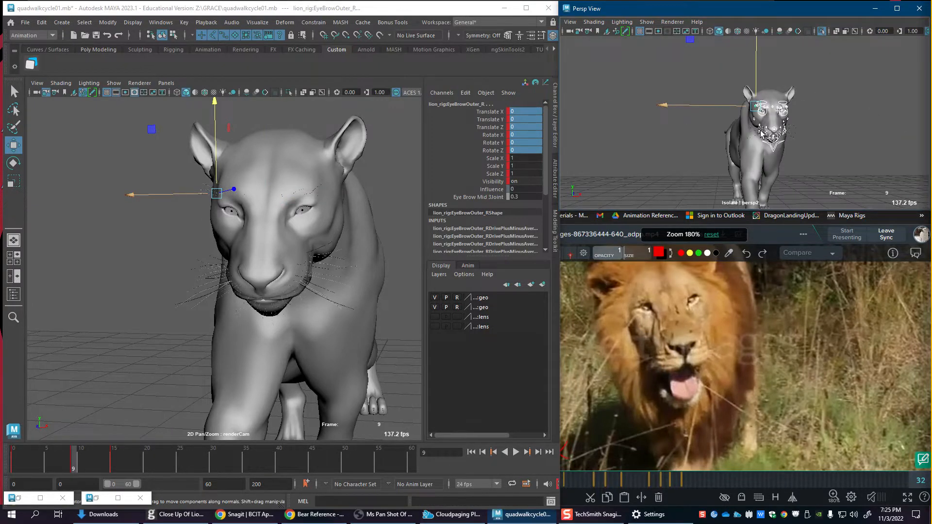
click(646, 22)
mouse_move(665, 37)
click(764, 48)
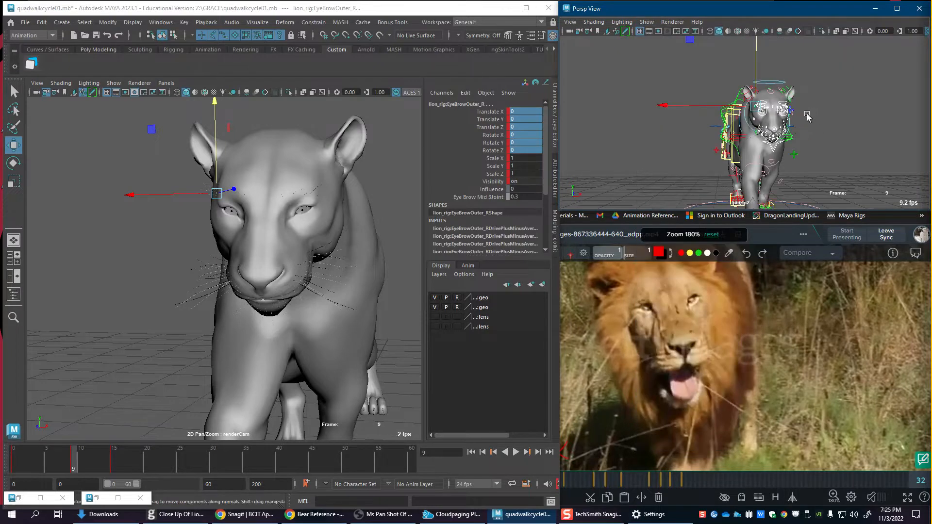
alt+drag(807, 116, 730, 167)
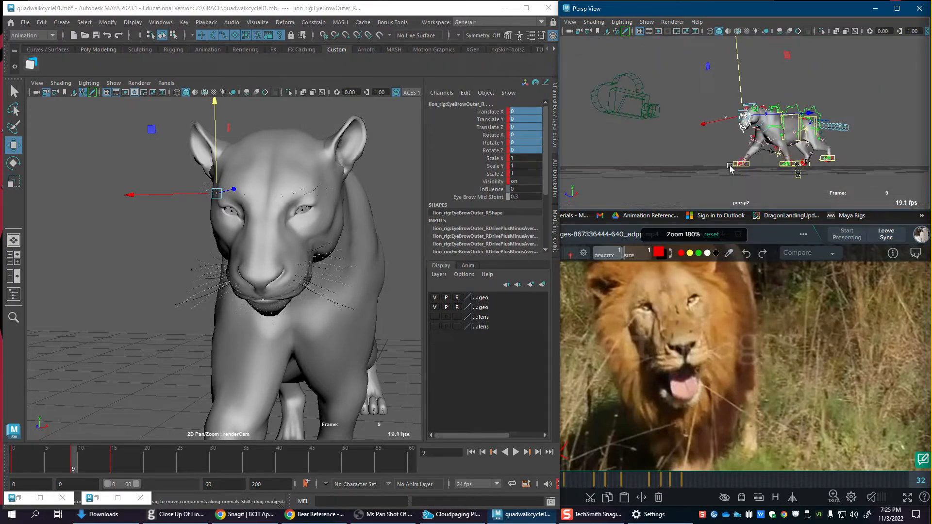
Step: Show all object types in the perspective view, review the walk past frame 18 and go to frame 14
click(647, 22)
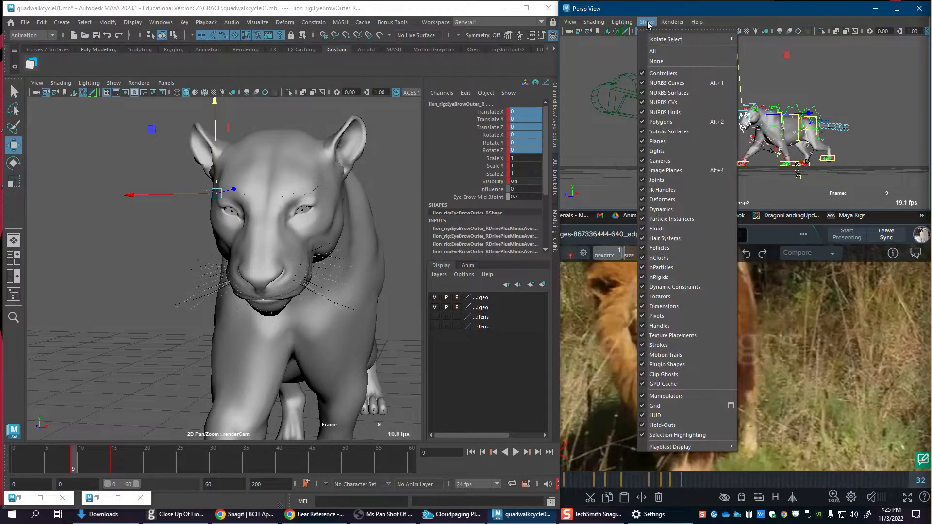
click(664, 50)
alt+drag(722, 101, 704, 89)
click(646, 22)
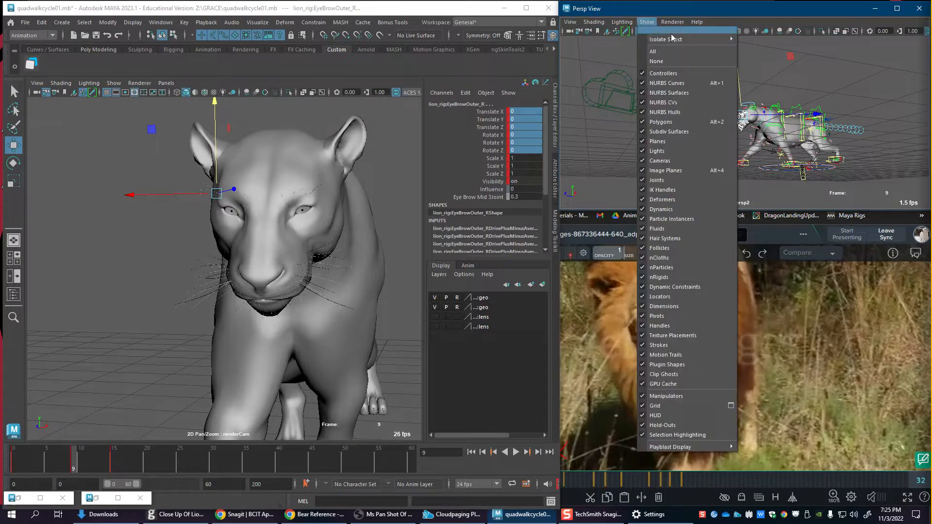
click(118, 467)
key(alt+v)
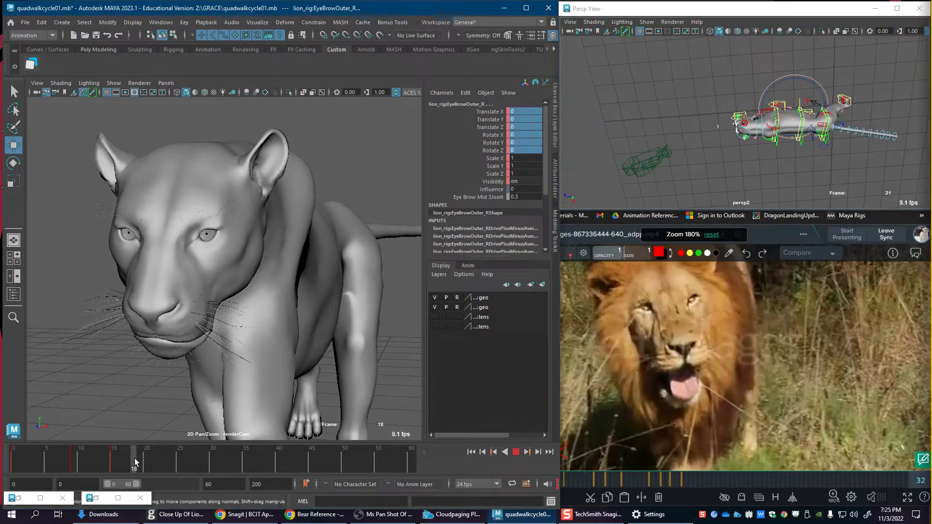
click(108, 459)
Step: Inspect the rig up close at frame 14, checking the FK head control and the MainExtra1 control
alt+drag(819, 176, 813, 104)
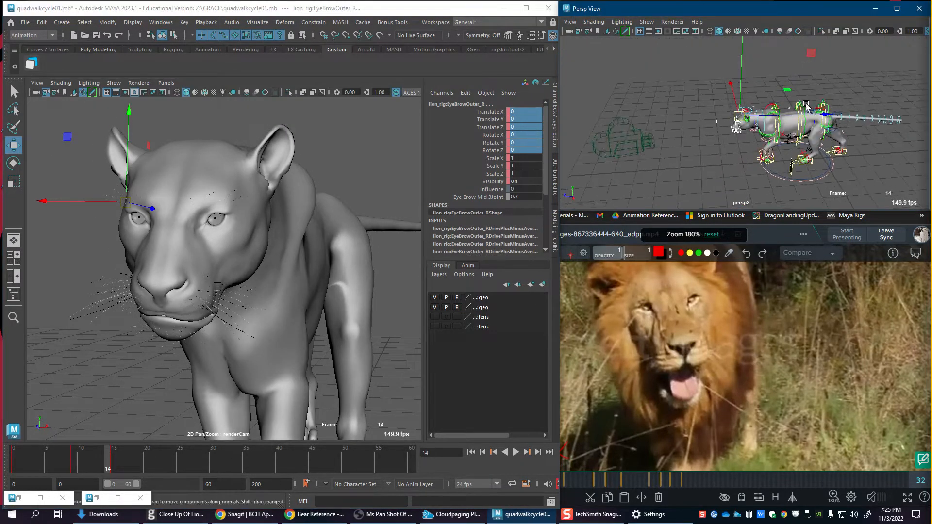
alt+right_drag(813, 104, 825, 122)
alt+drag(825, 121, 732, 137)
alt+right_drag(732, 137, 773, 110)
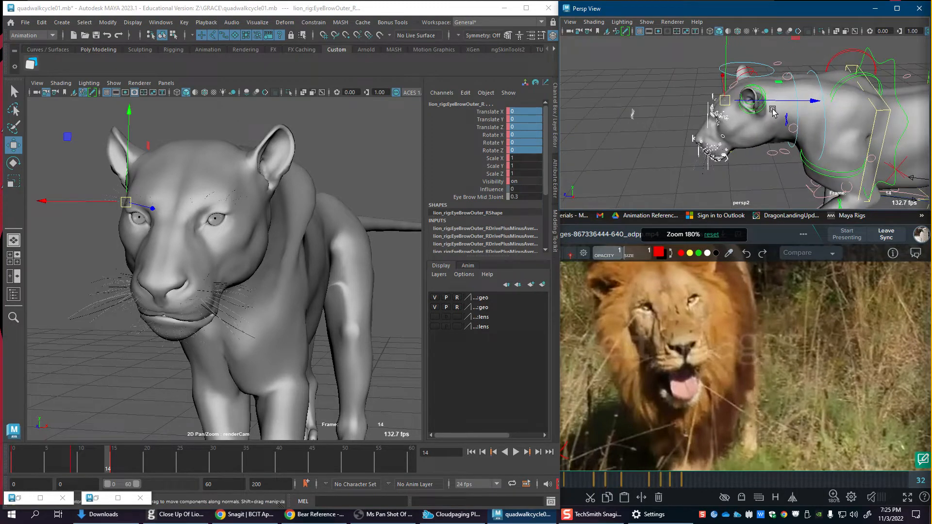
click(770, 77)
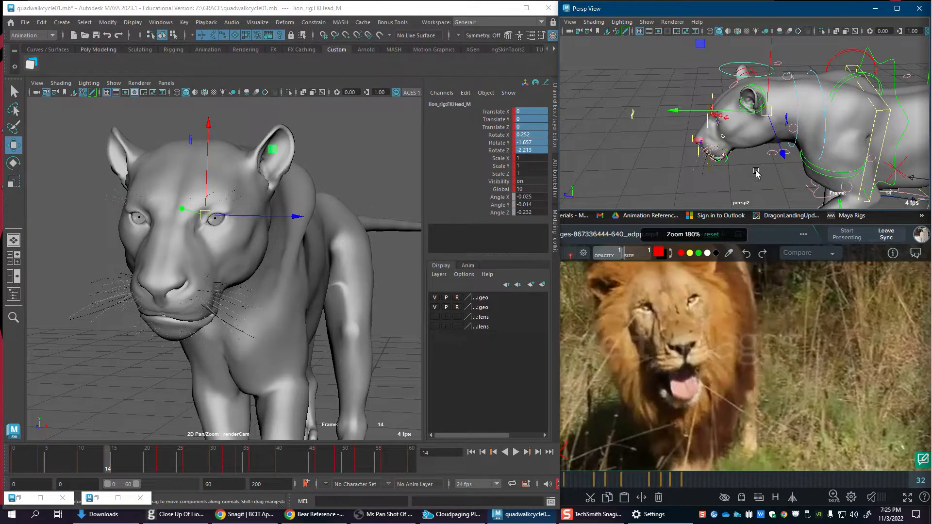
alt+drag(798, 182, 796, 155)
click(856, 139)
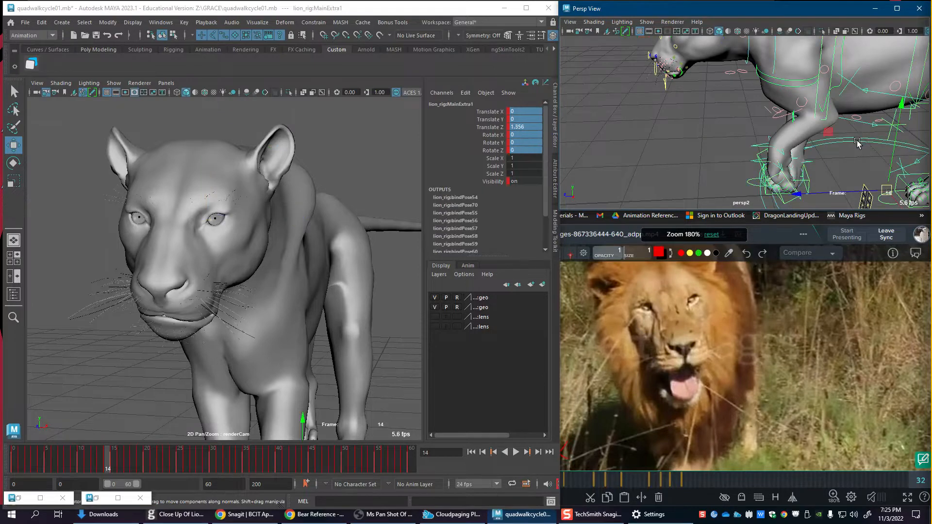
alt+right_drag(849, 147, 769, 148)
Step: Move the facial control box up beside the lion's neck, to about Translate X 0.684, Y 2.373, Z 2.255
click(804, 167)
alt+drag(804, 172, 677, 190)
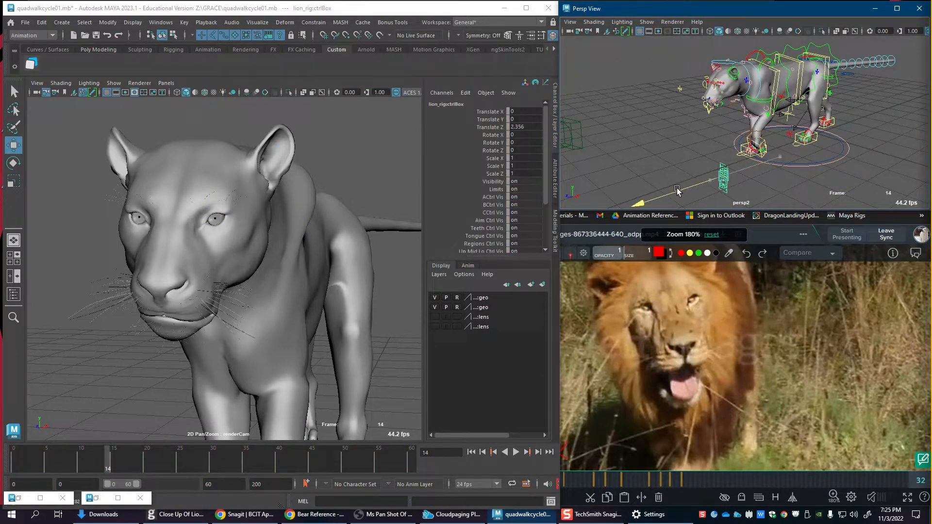
click(774, 207)
key(ctrl+z)
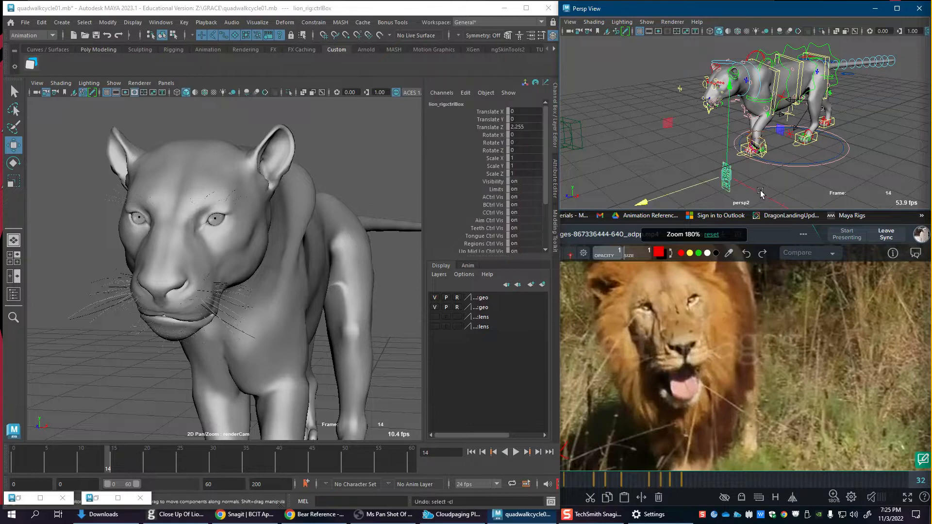
drag(761, 194, 779, 203)
mouse_move(747, 124)
mouse_down()
mouse_move(751, 43)
mouse_move(700, 62)
mouse_move(739, 130)
mouse_up()
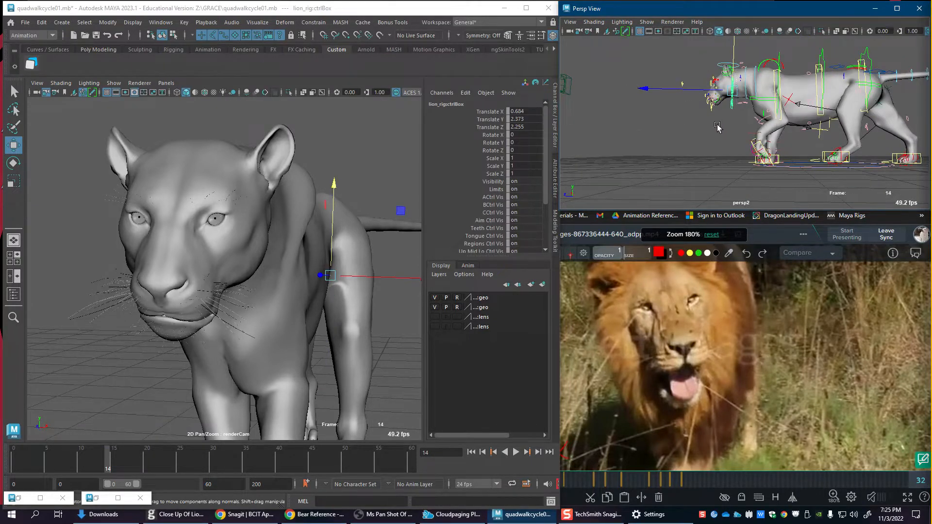
Step: Isolate the facial controls, control box and the rig's Geometry group in the perspective view
alt+right_drag(717, 127, 751, 124)
alt+middle_drag(751, 125, 759, 153)
alt+drag(667, 127, 740, 145)
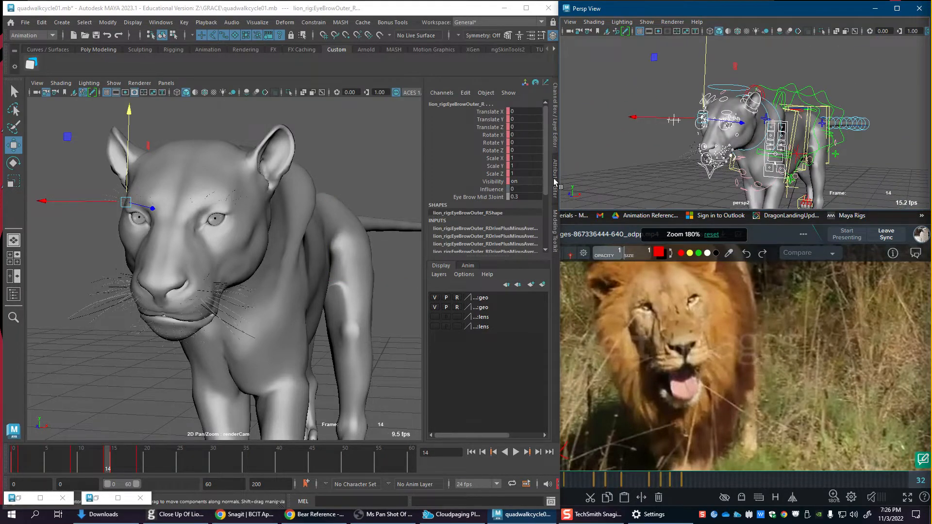
click(97, 498)
click(514, 260)
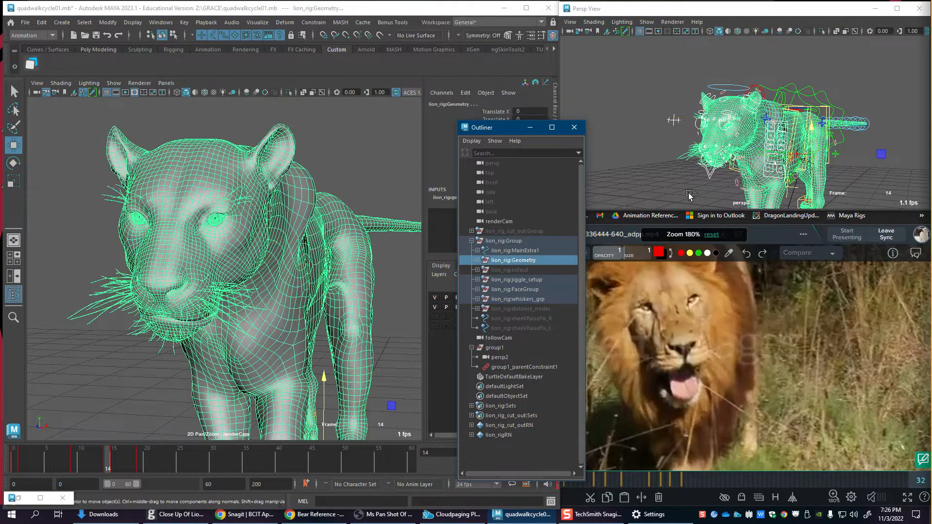
key(ctrl+1)
click(655, 173)
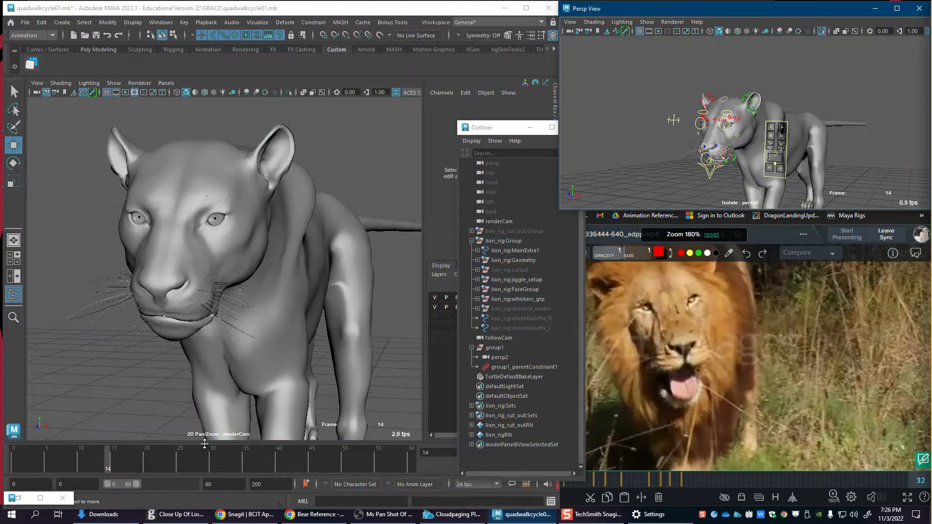
Step: Select all facial controls with the control box and delete their keys from frame 1 to about frame 26, keeping frame 0
click(783, 121)
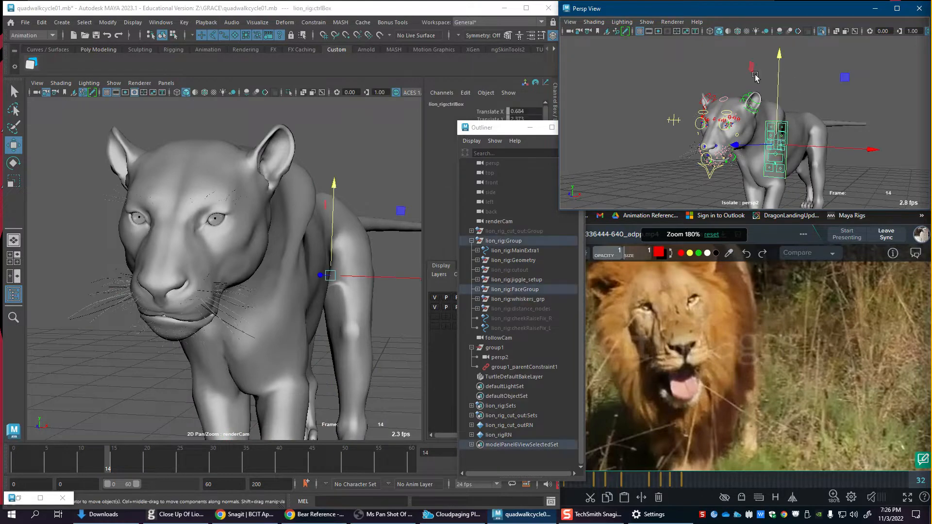
click(529, 128)
drag(658, 85, 824, 191)
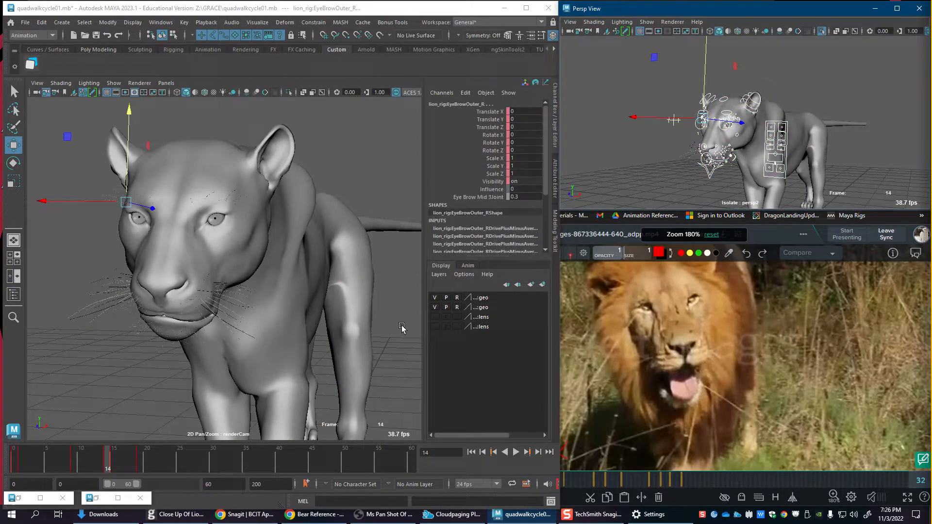
click(18, 467)
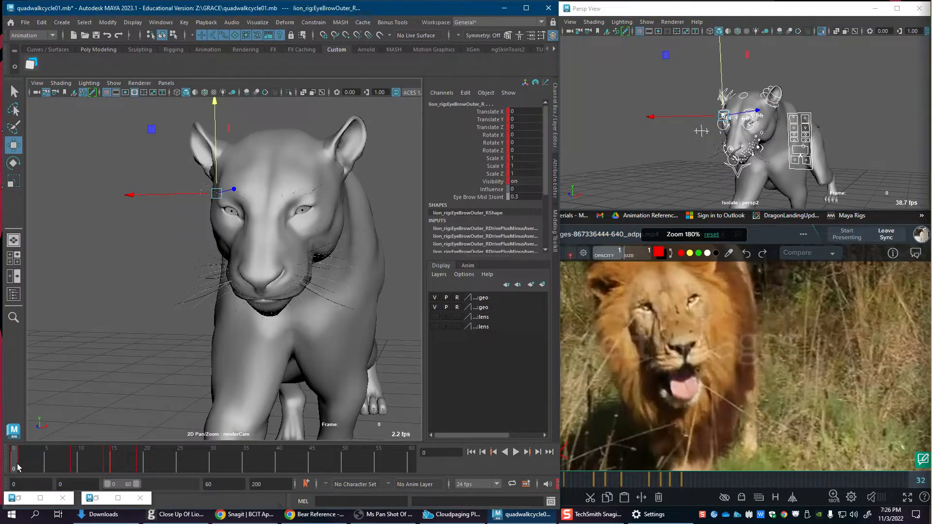
shift+drag(22, 465, 187, 472)
key(Delete)
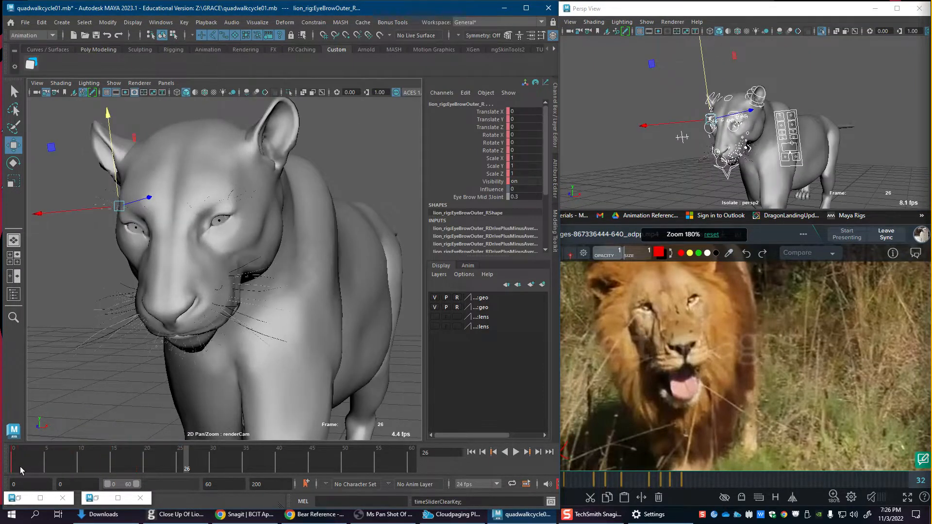
Step: At frame 10, zero Translate and Rotate on all facial controls except the control box
drag(19, 467, 82, 468)
click(807, 183)
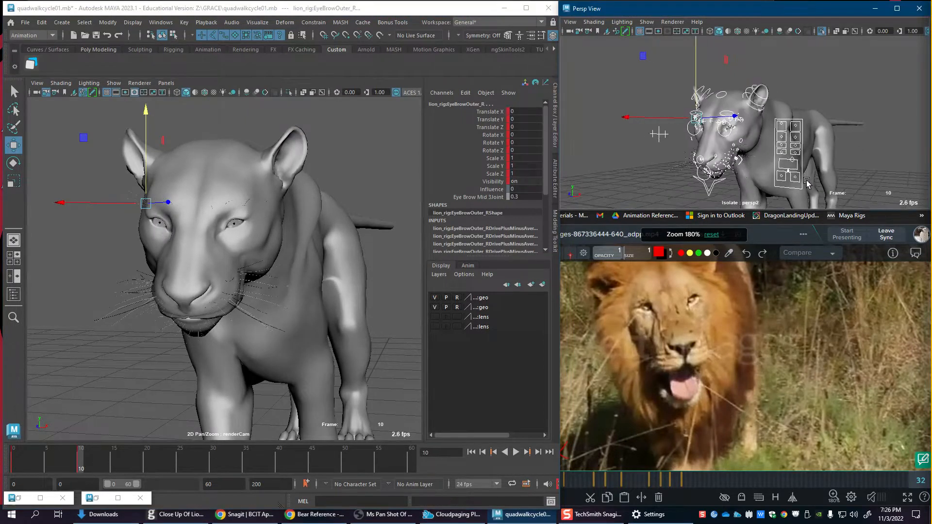
alt+middle_drag(807, 183, 814, 127)
scroll(781, 141, up, 3)
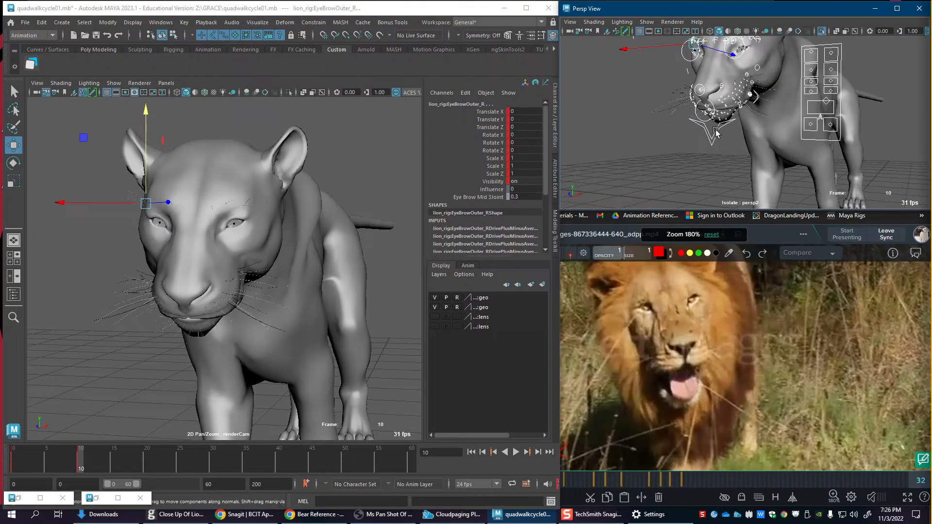
click(715, 131)
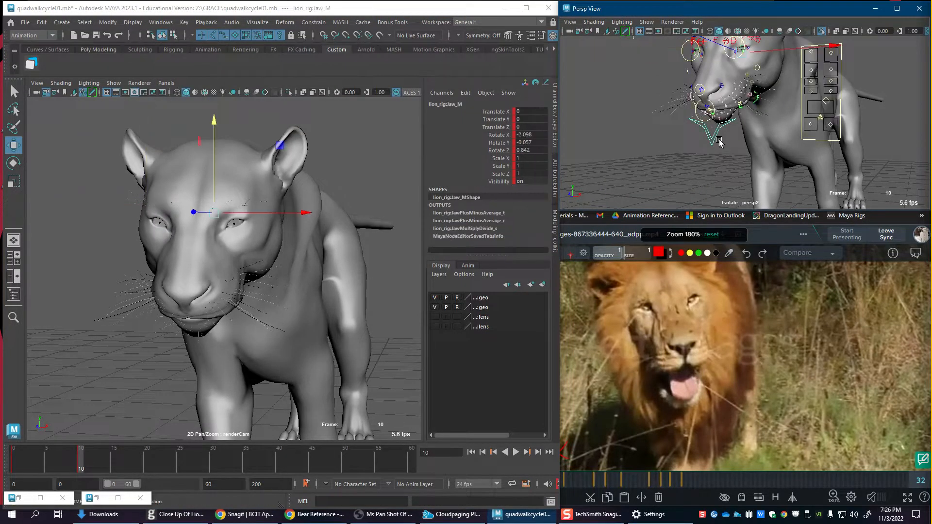
scroll(834, 132, down, 4)
drag(834, 132, 656, 40)
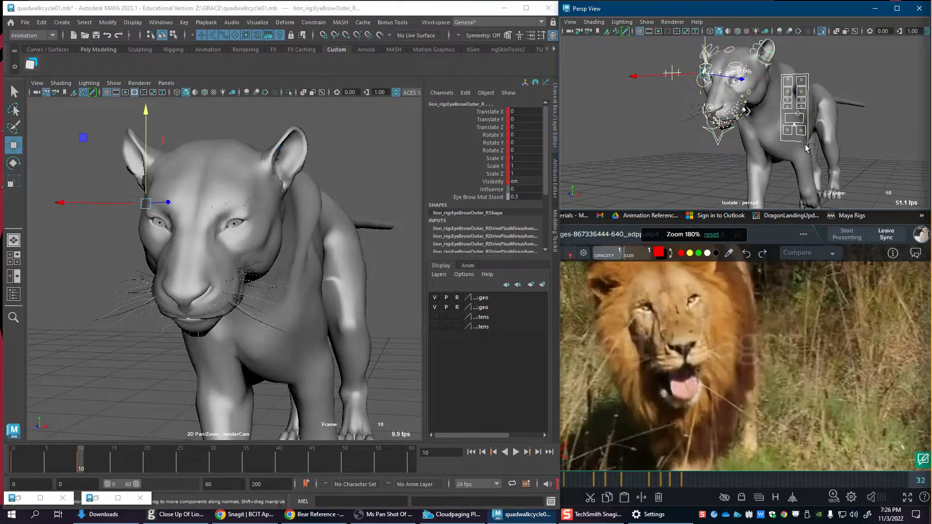
ctrl+click(799, 141)
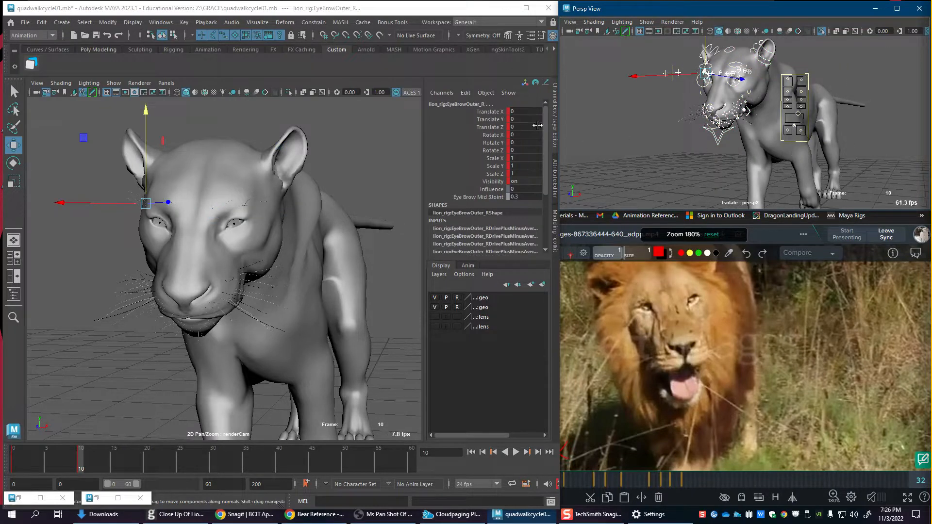
drag(527, 112, 525, 149)
text(0.)
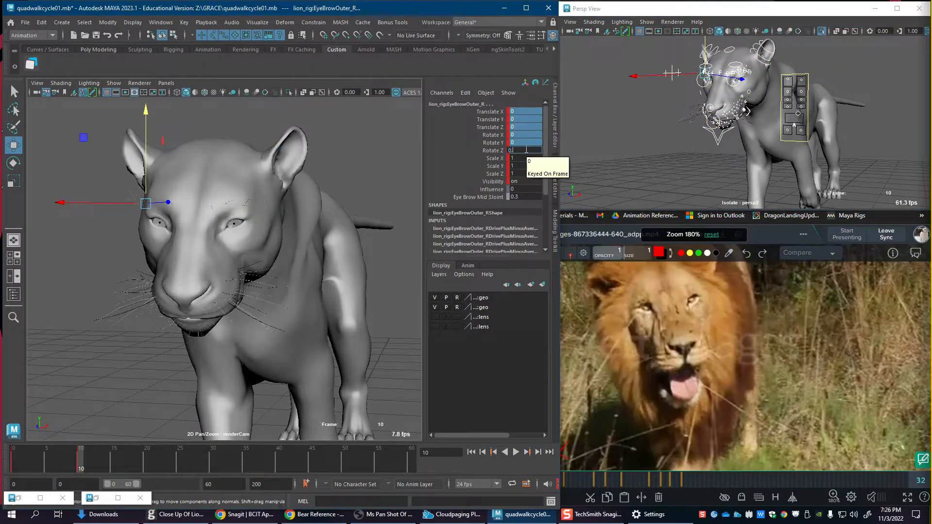
Step: Rotate the jaw control at frame 10 to open the lion's mouth wide
alt+right_drag(692, 169, 727, 169)
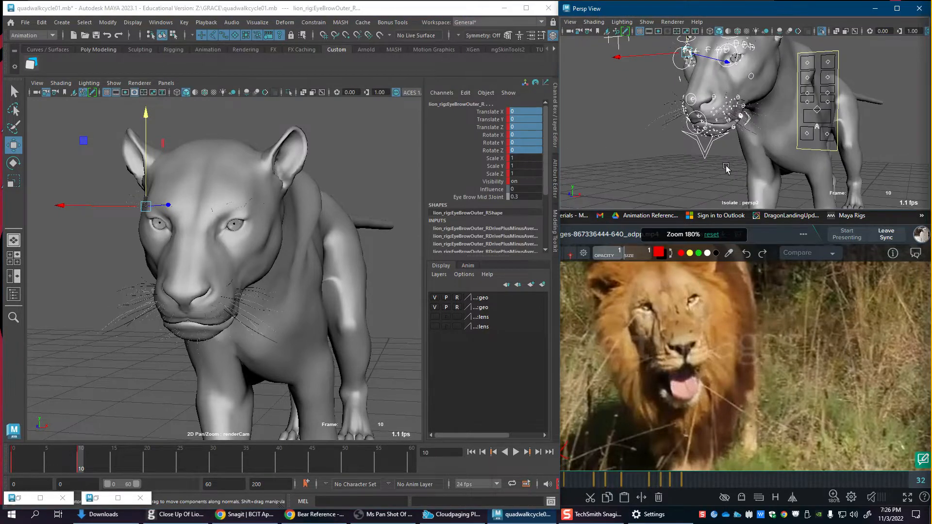
click(699, 125)
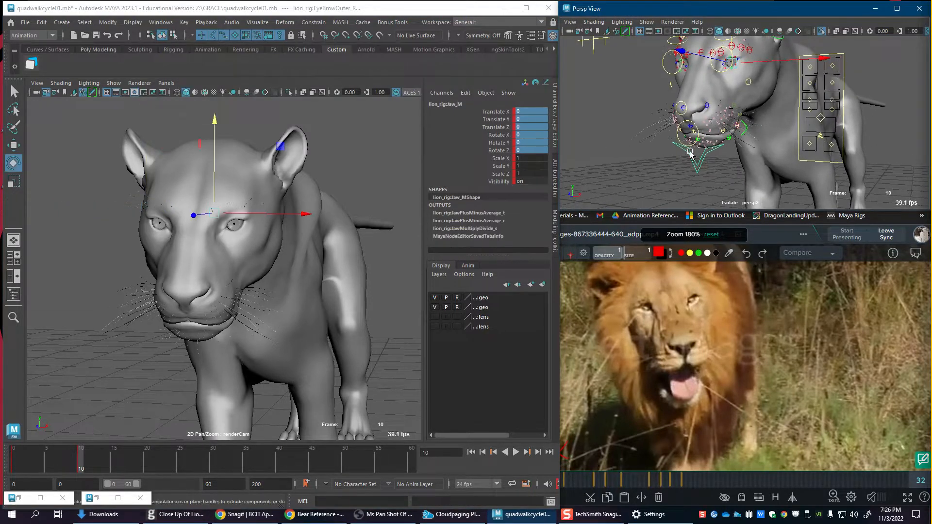
key(e)
drag(700, 134, 666, 145)
alt+drag(666, 144, 720, 124)
alt+drag(720, 125, 718, 102)
Step: Raise the left lip control to about Translate Y 1.105 and shift the left frown bulge to about Y -0.568, Z 0.282
key(w)
click(737, 131)
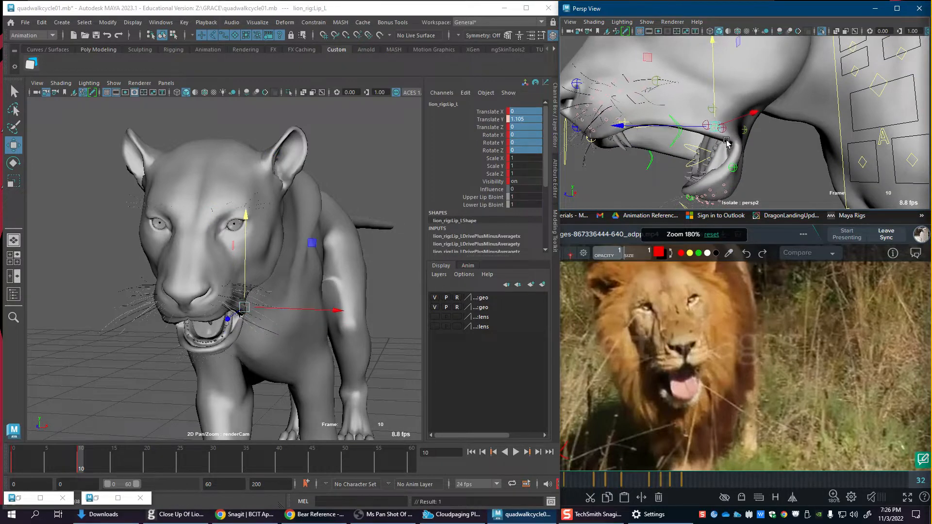
click(737, 168)
drag(734, 168, 825, 149)
click(731, 141)
key(ctrl+z)
key(e)
alt+drag(780, 169, 730, 167)
key(w)
key(ctrl+z)
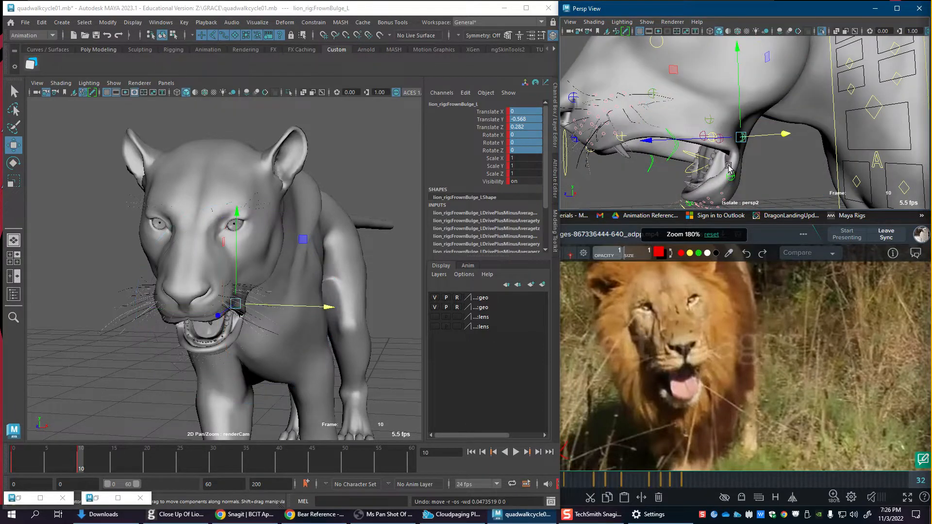
Step: Move the left upperLipB control to about Translate Y 0.656 and the left lowerLipB control to about Y -0.153
click(720, 149)
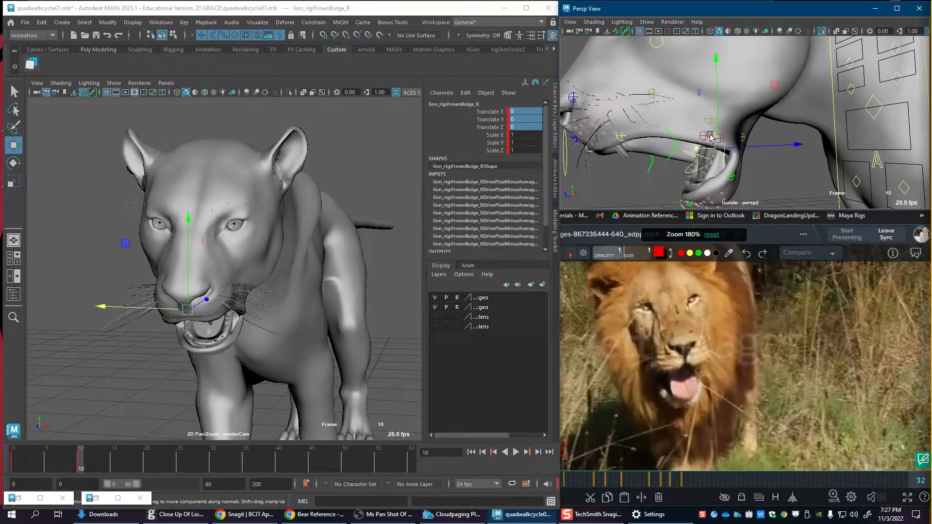
click(714, 136)
mouse_move(703, 120)
mouse_down()
mouse_move(707, 100)
mouse_move(704, 115)
mouse_up()
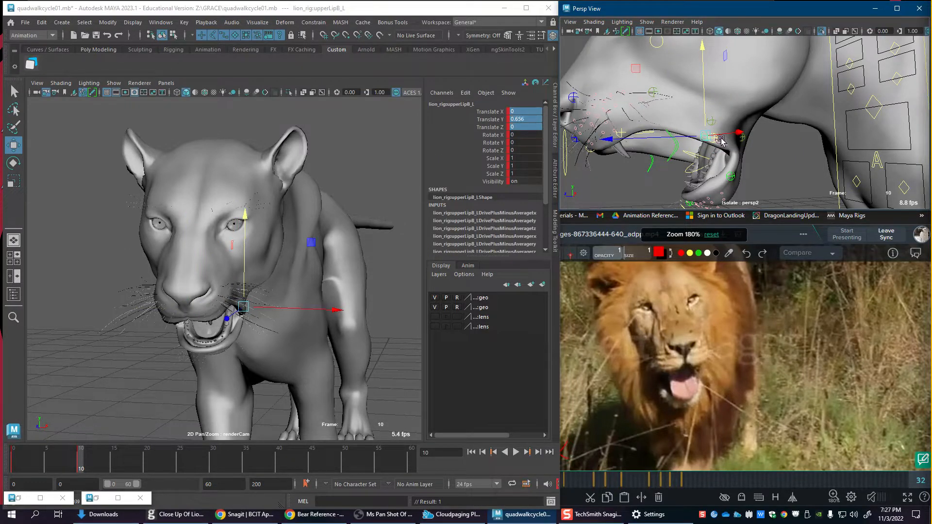
click(721, 140)
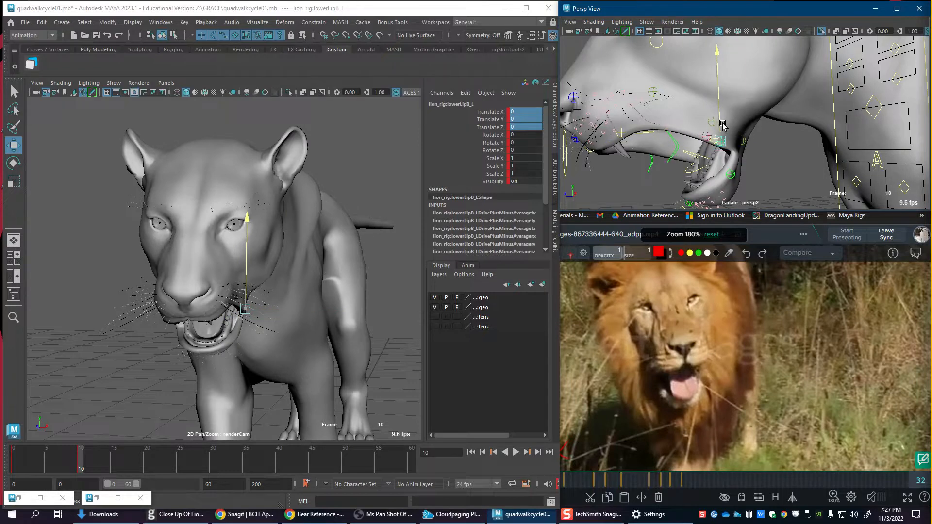
mouse_move(722, 124)
mouse_down()
mouse_move(718, 137)
mouse_move(720, 127)
mouse_up()
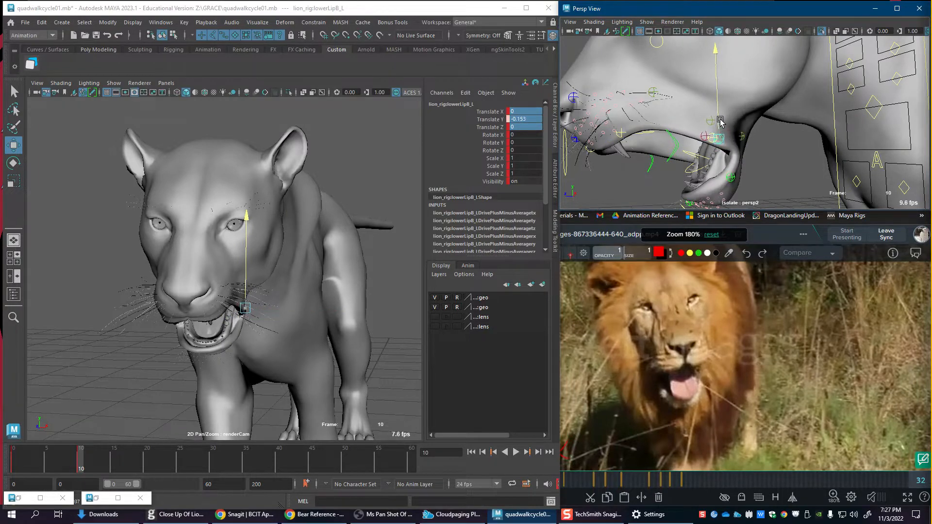
Step: Raise the left smile bulge control to about Translate Y 0.73 at frame 10
click(712, 124)
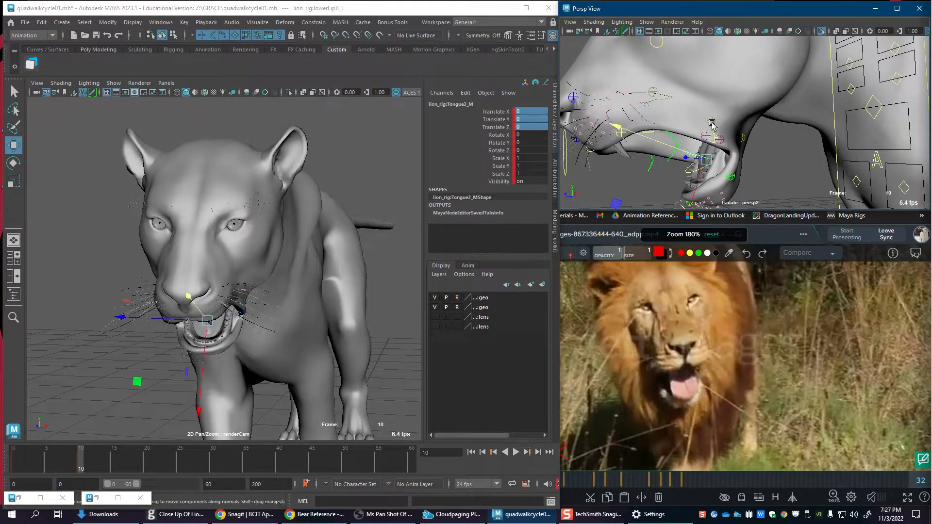
click(712, 100)
drag(712, 100, 769, 128)
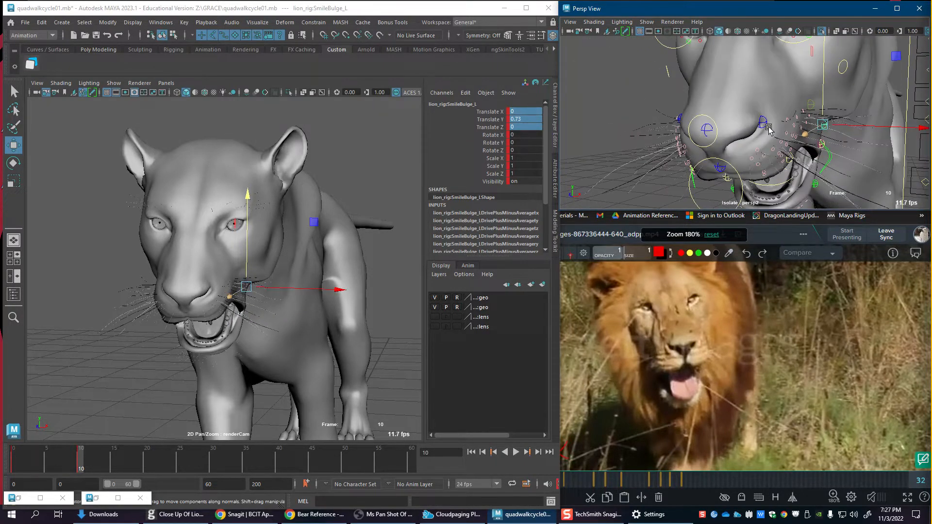
Step: Move the control box's mouth control to about Translate X -0.407, Y -0.282 at frame 10, and compare with frame 0
alt+middle_drag(769, 127, 689, 125)
click(839, 111)
drag(845, 114, 824, 107)
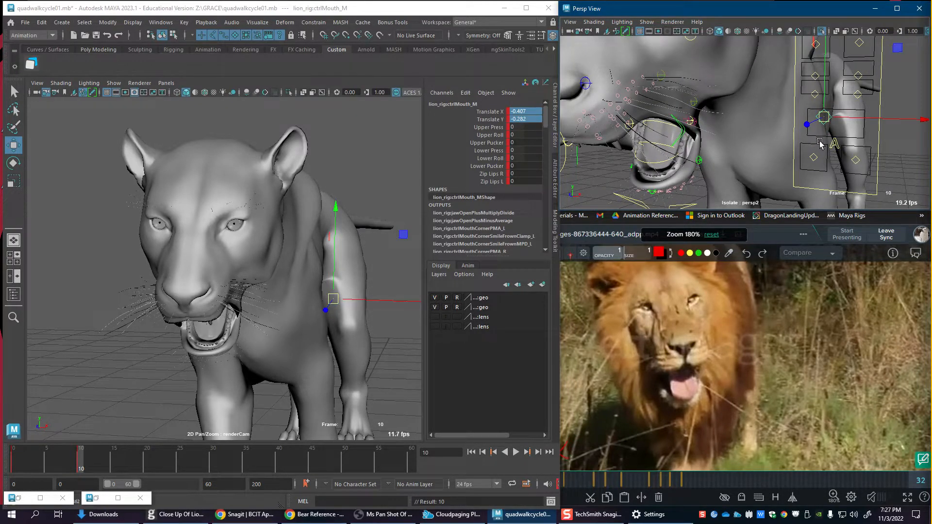
key(comma)
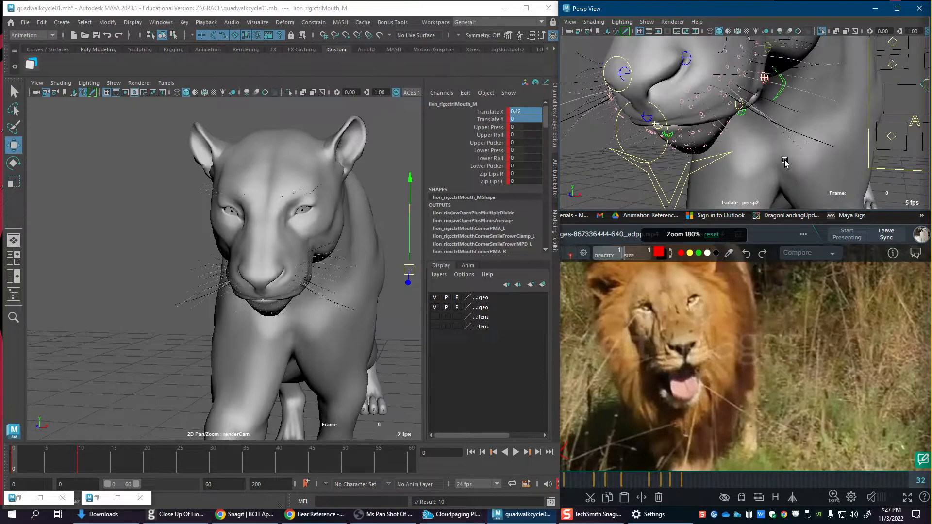
key(period)
key(comma)
key(period)
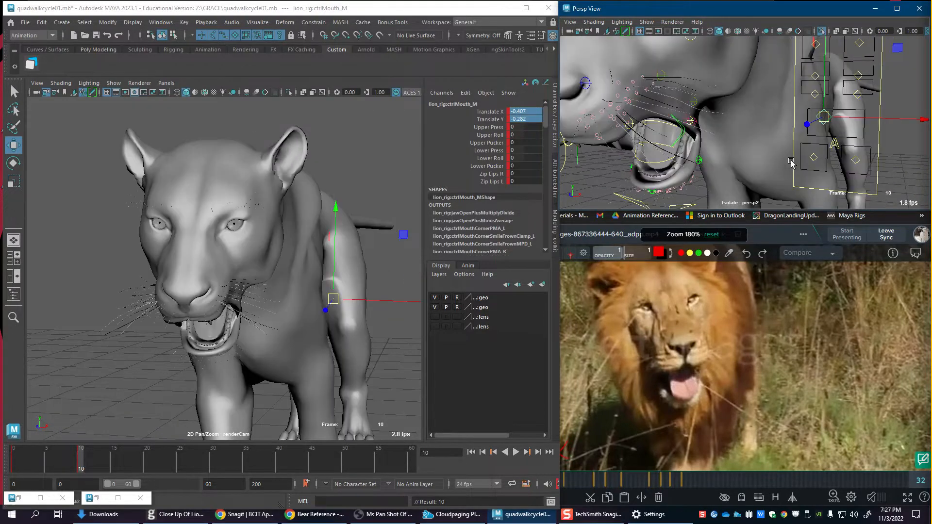
Step: Adjust the upper lip controls from the front, placing the right upperLipA control at about Translate Y 0.027
alt+middle_drag(685, 133, 699, 134)
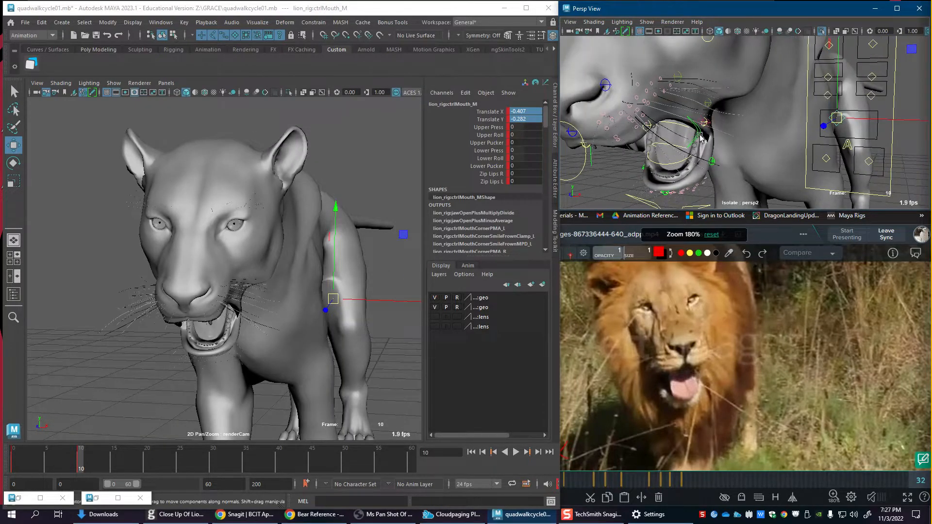
click(651, 129)
alt+drag(651, 128, 699, 110)
mouse_move(708, 73)
mouse_down()
mouse_move(707, 88)
mouse_move(677, 108)
mouse_move(679, 90)
mouse_move(684, 104)
mouse_move(704, 75)
mouse_up()
click(688, 90)
click(643, 110)
alt+drag(780, 99, 758, 101)
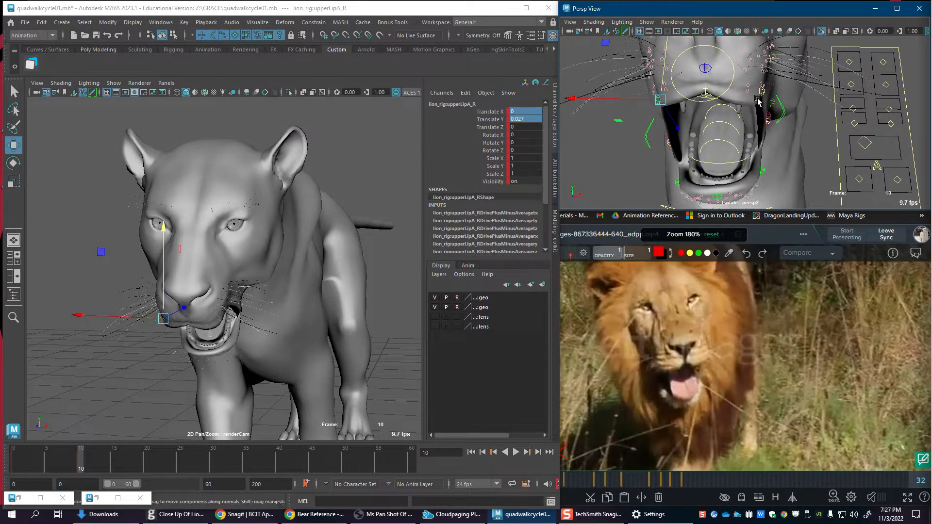
Step: Try moving the right lowerLipA and middle lower lip controls at frame 10, and undo those changes
alt+drag(668, 140, 805, 144)
click(717, 117)
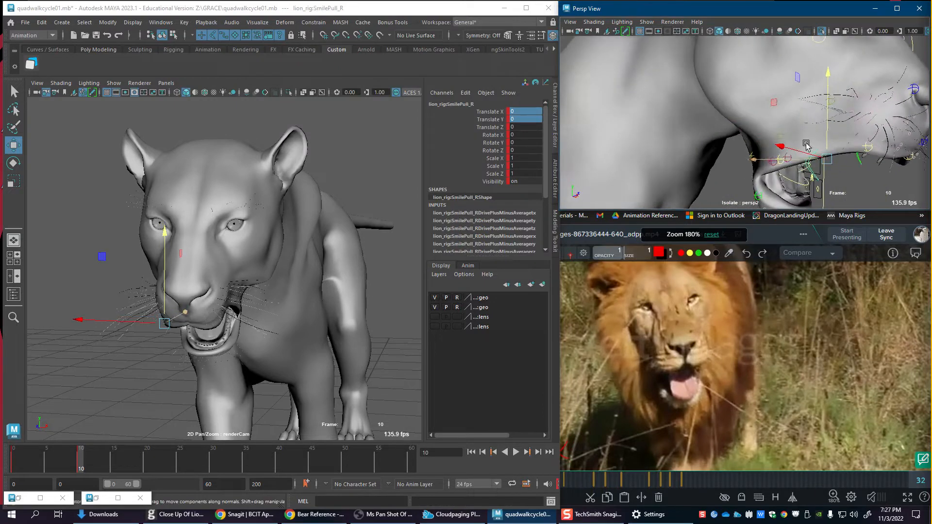
alt+drag(780, 175, 697, 170)
click(783, 179)
mouse_move(698, 170)
alt+mouse_down()
mouse_move(758, 193)
mouse_move(731, 186)
mouse_move(721, 152)
mouse_move(689, 180)
alt+mouse_up()
key(ctrl+z)
click(687, 184)
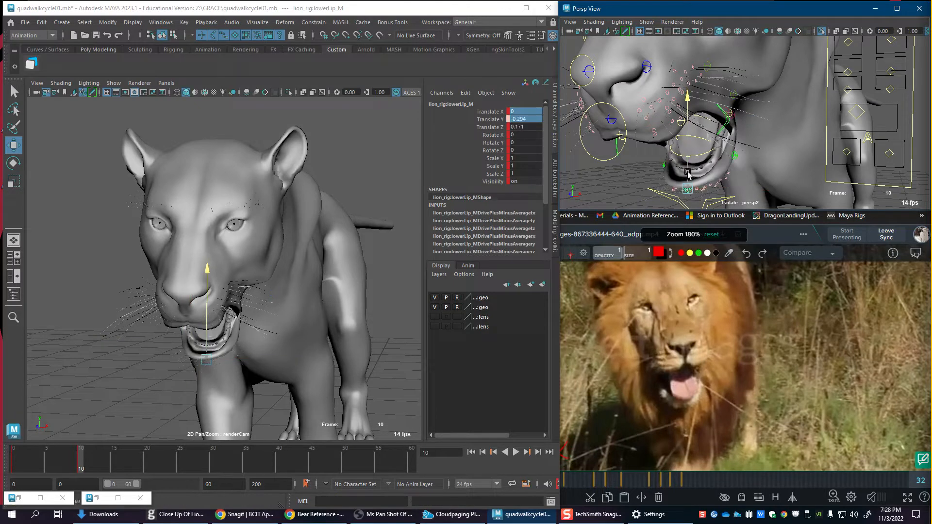
key(ctrl+z)
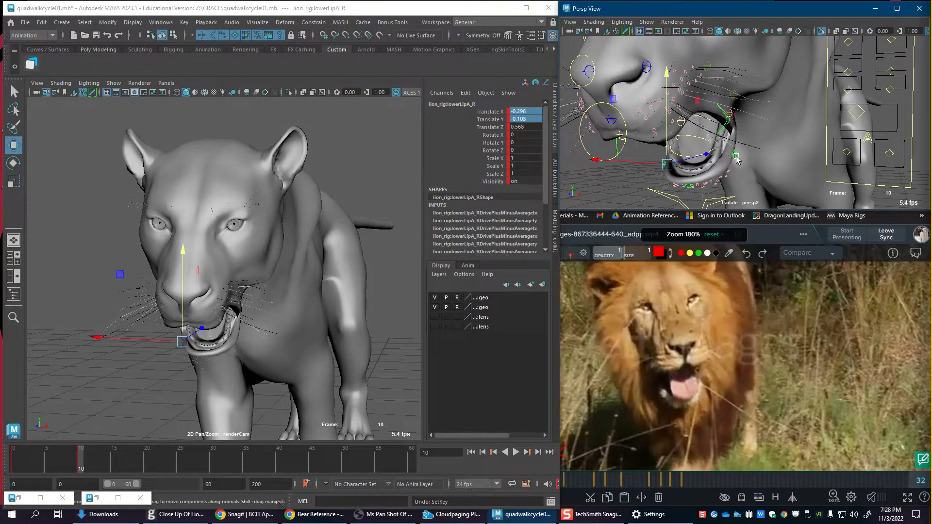
key(ctrl+z)
key(ctrl+z)
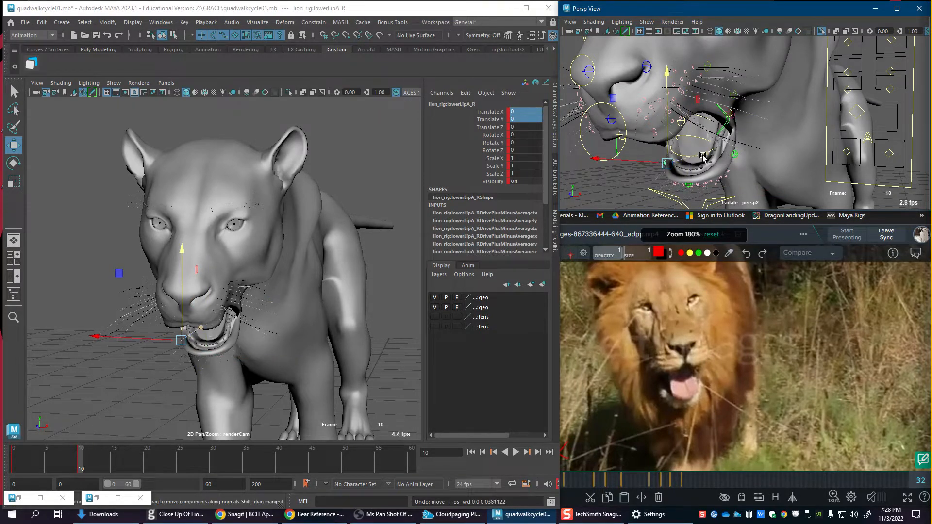
Step: Compare with frame 0 and move the left cheek control at frame 10 to about Translate Y -0.467, Z -0.764
alt+drag(738, 160, 699, 143)
click(701, 147)
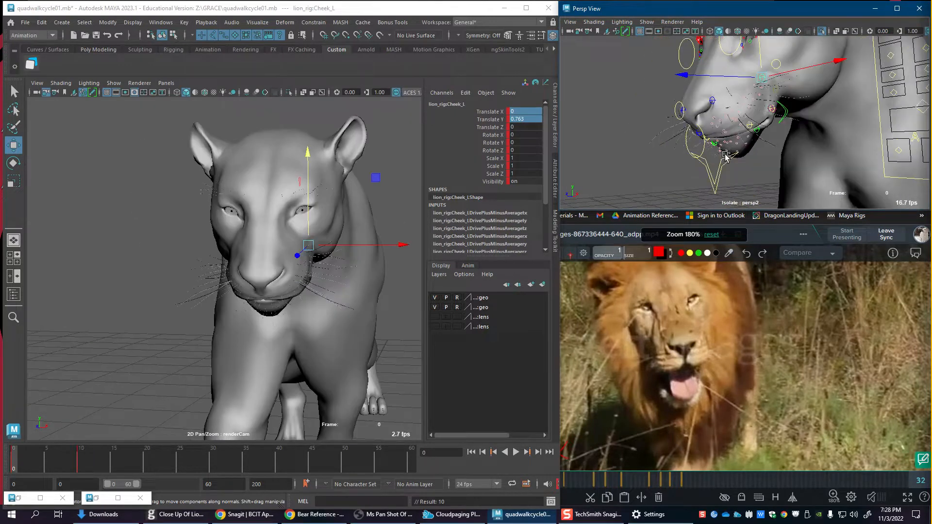
key(.)
key(.)
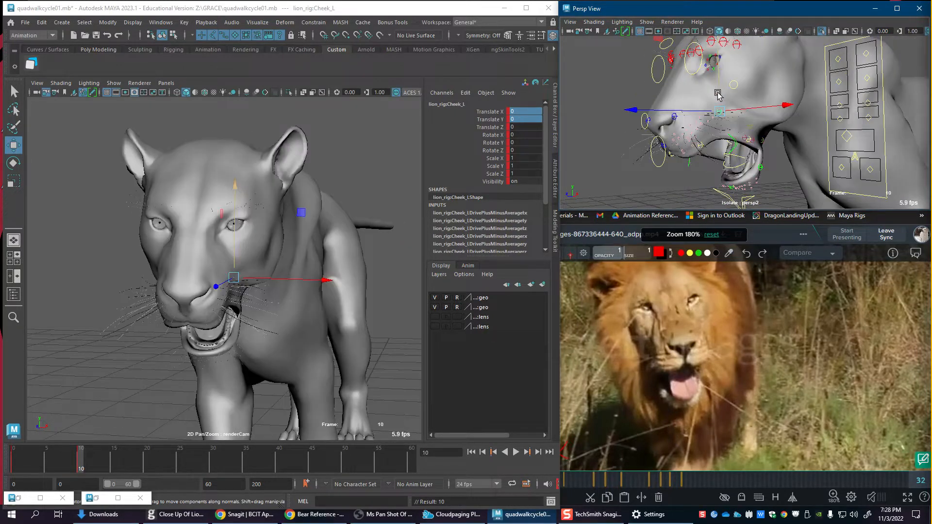
drag(717, 93, 705, 123)
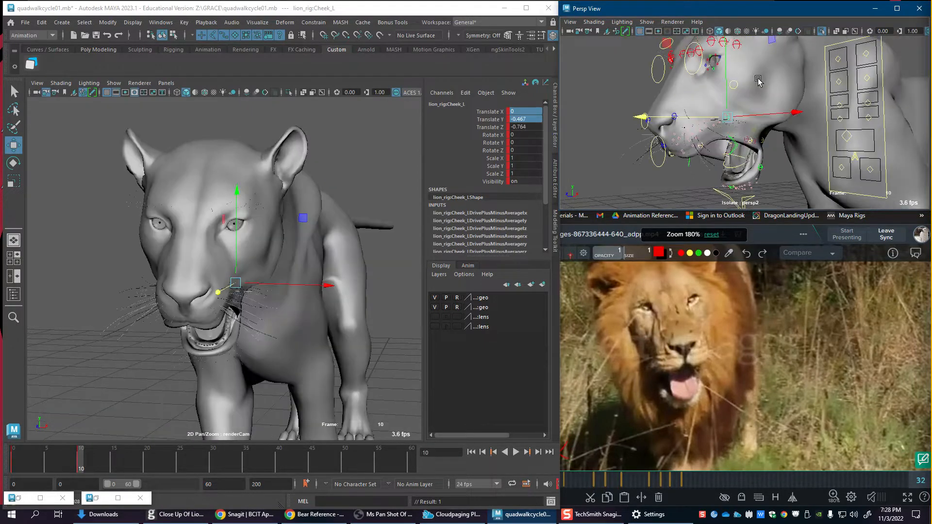
Step: Adjust both cheek side controls at frame 10, moving the right one to about Translate Y -0.019, Z -0.065, and play back the motion
click(734, 82)
click(734, 70)
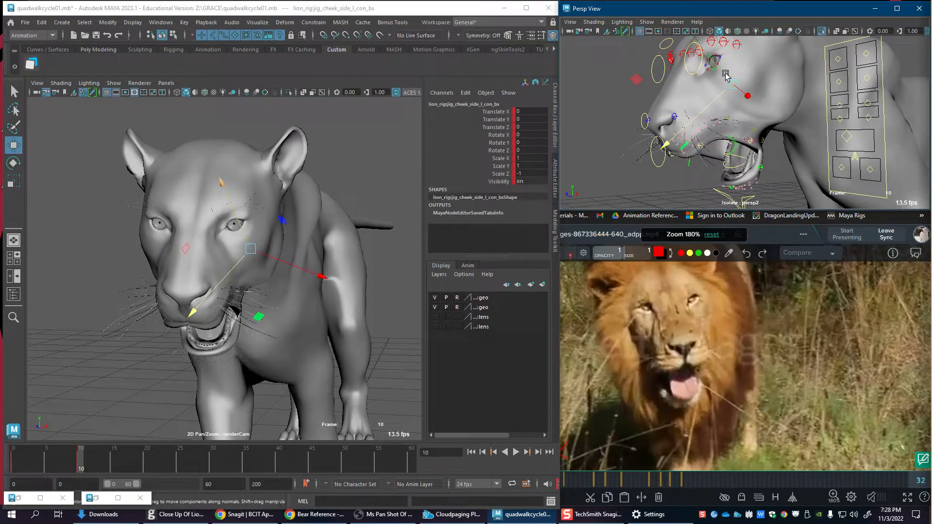
drag(725, 73, 719, 104)
click(747, 89)
alt+drag(719, 103, 772, 78)
alt+drag(813, 110, 746, 142)
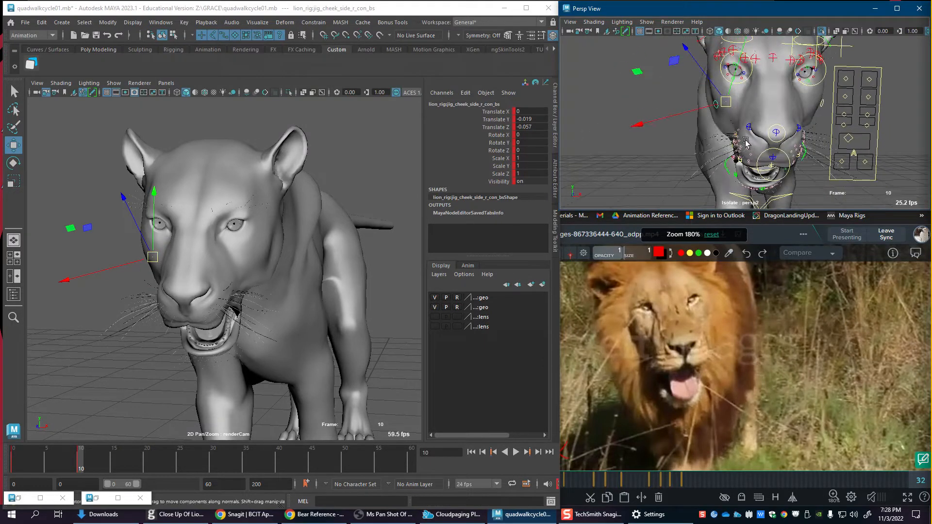
drag(717, 93, 716, 95)
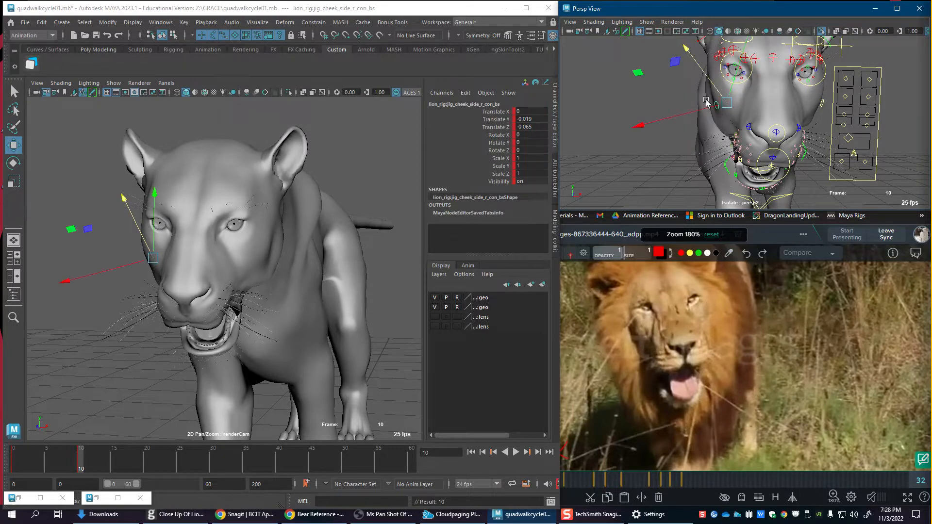
key(alt+v)
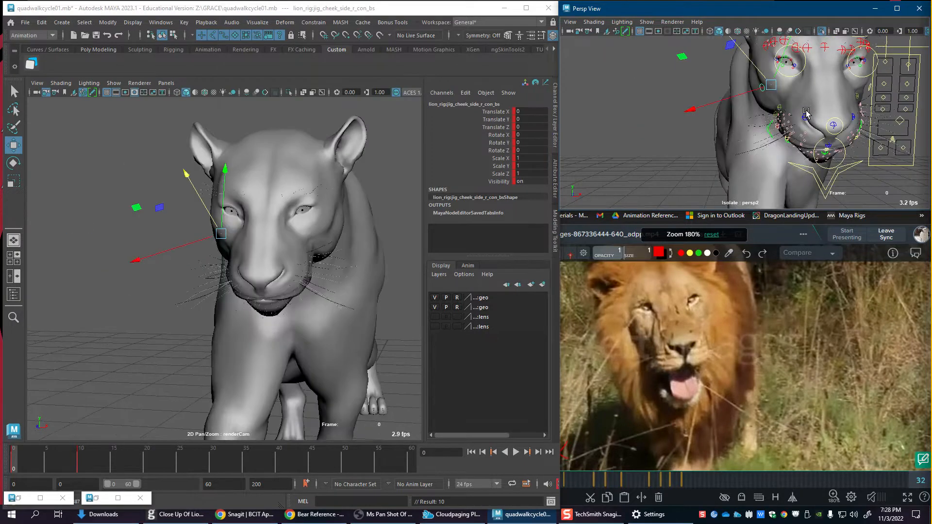
Step: Move the Tongue1 control at frame 10 to about Translate X 0.764, Y 0.356 and rotate it
alt+drag(789, 136, 724, 116)
alt+right_drag(724, 116, 745, 102)
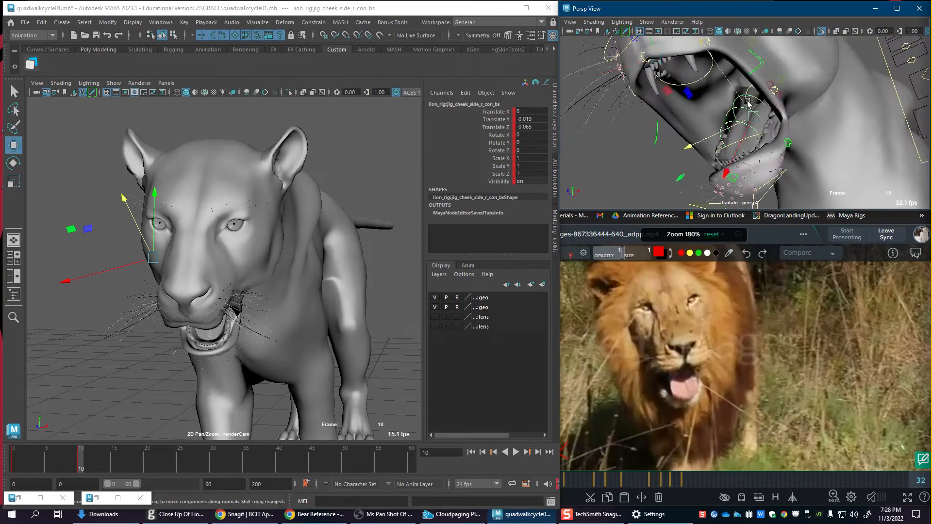
click(748, 102)
alt+drag(748, 102, 720, 168)
drag(721, 102, 716, 99)
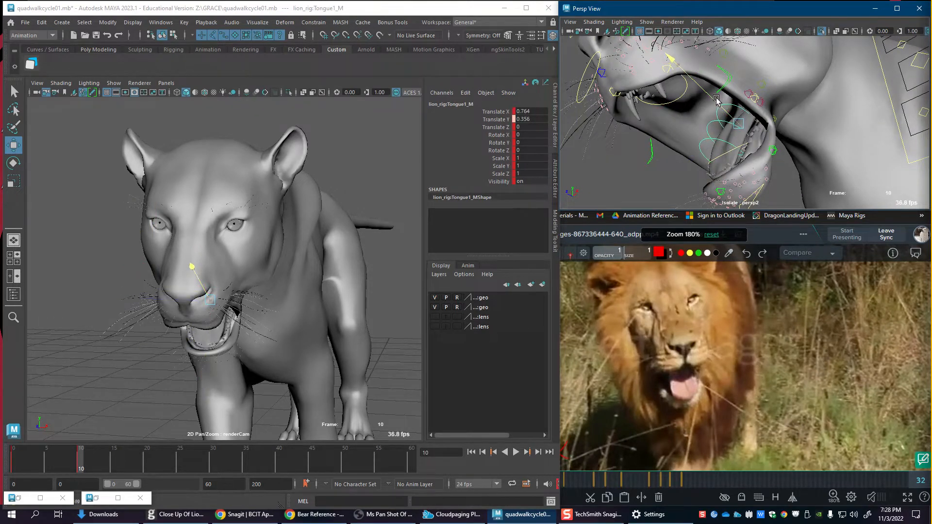
key(e)
drag(719, 200, 760, 178)
key(w)
Step: Move the Tongue0 control at frame 10 to about Translate X 1.028, Y -0.006
click(776, 99)
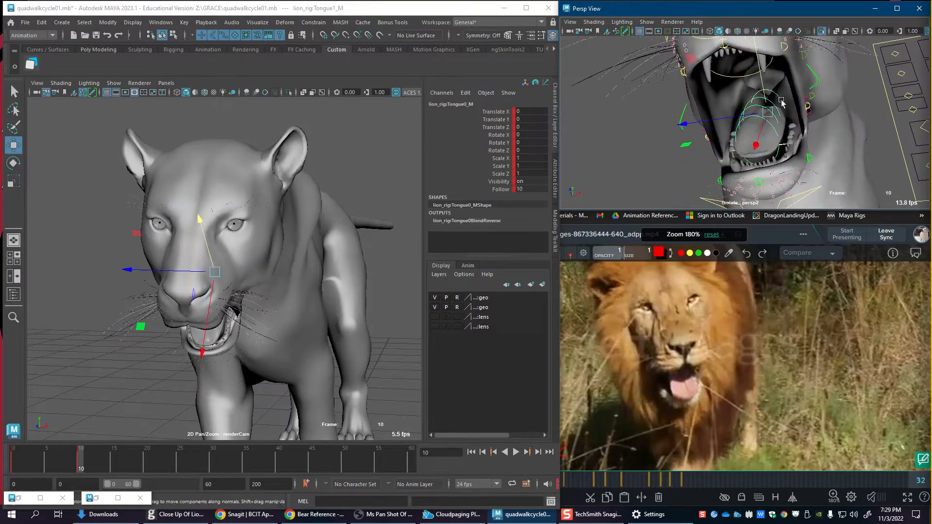
alt+drag(781, 102, 713, 165)
alt+drag(701, 132, 698, 138)
drag(717, 102, 723, 117)
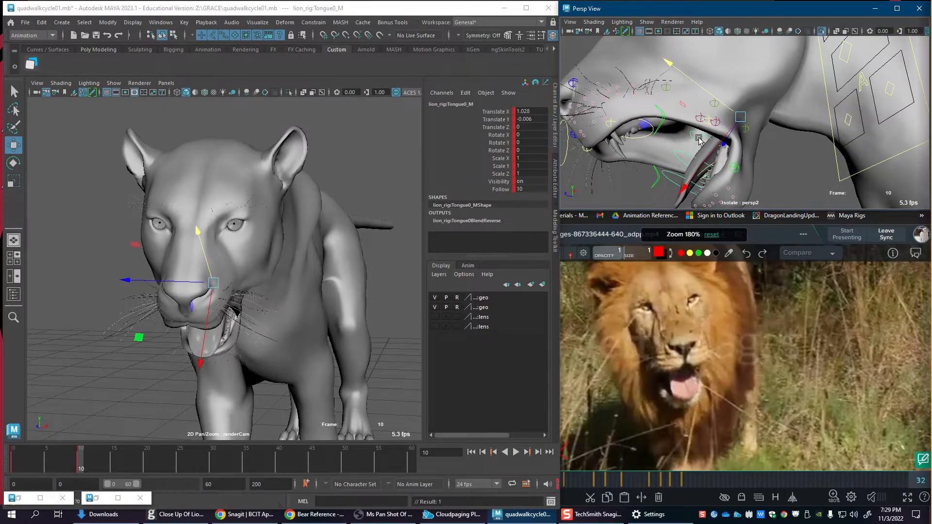
Step: Curl the tongue with the Tongue1 and Tongue3 controls, rotating Tongue3 to about Rotate Z -19.289
key(e)
click(697, 164)
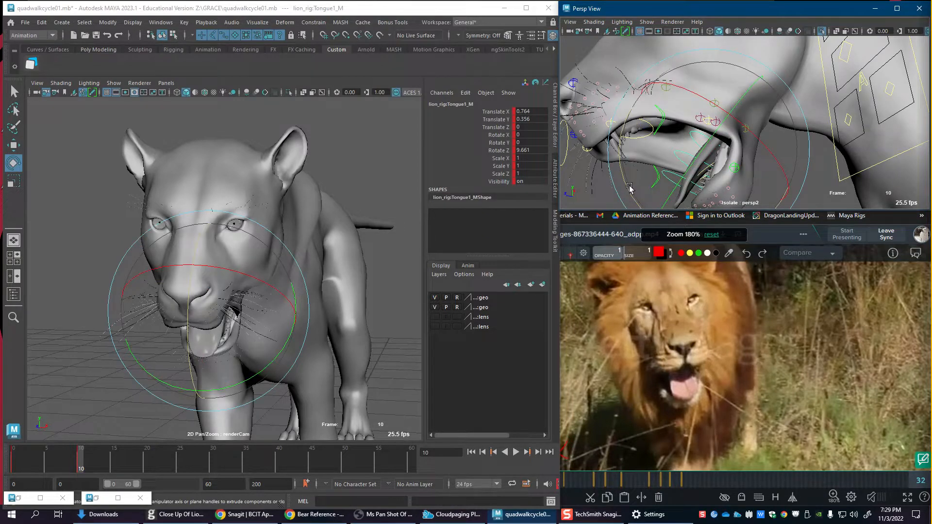
drag(629, 188, 818, 168)
key(w)
click(673, 165)
click(670, 168)
key(e)
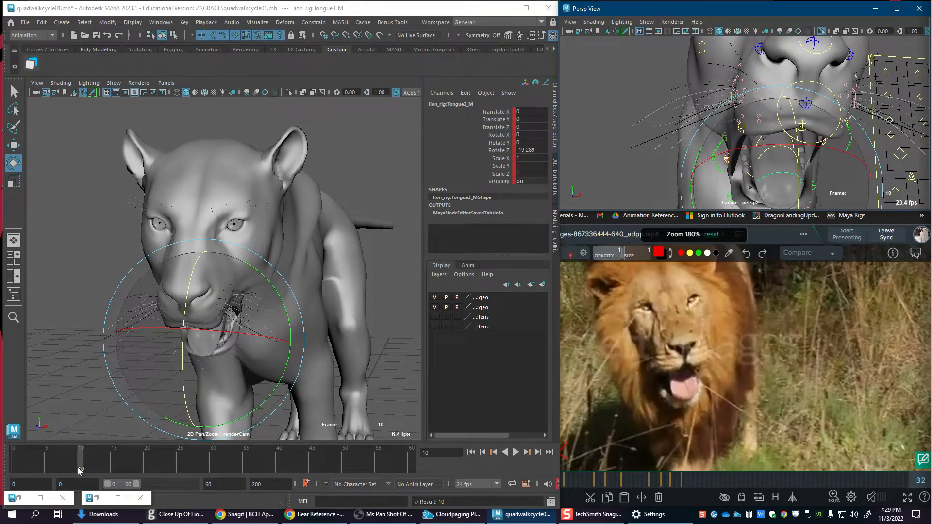
Step: Scrub the rig's mouth opening from frame 0 and compare it with the SyncSketch reference around frame 37
click(20, 466)
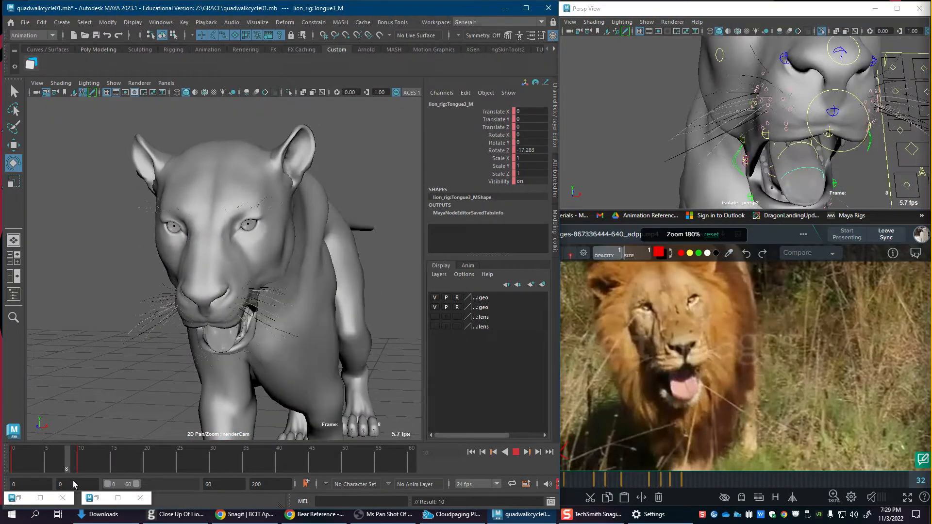
drag(21, 465, 12, 465)
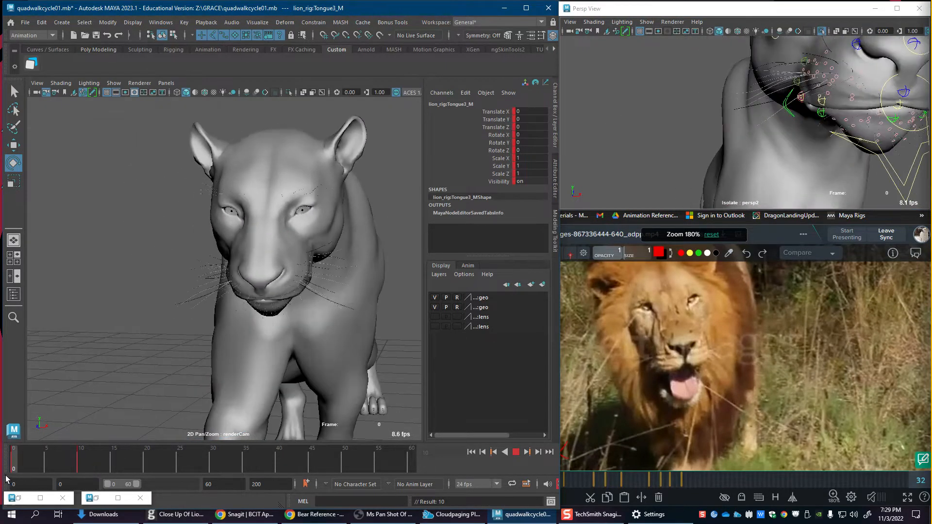
click(692, 483)
drag(529, 487, 565, 488)
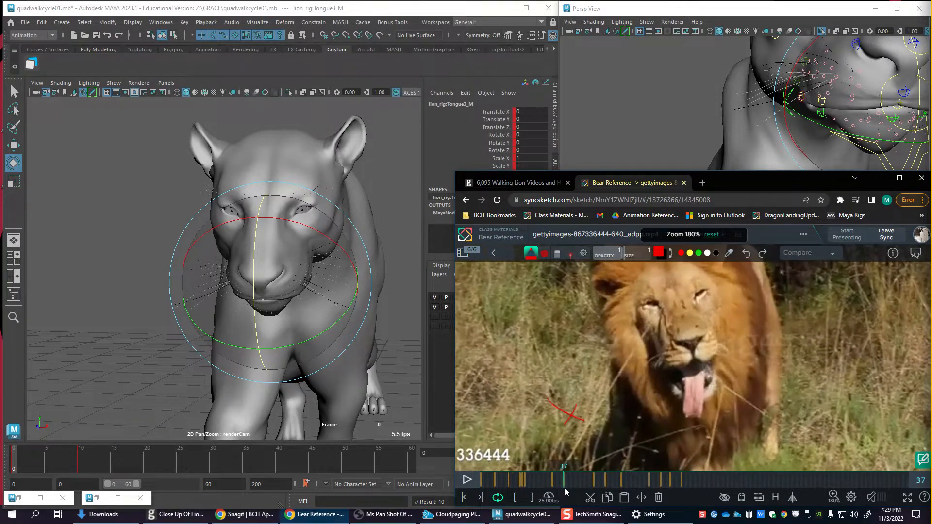
Step: Select all of the facial controls and key them at frame 15
alt+right_drag(843, 80, 627, 90)
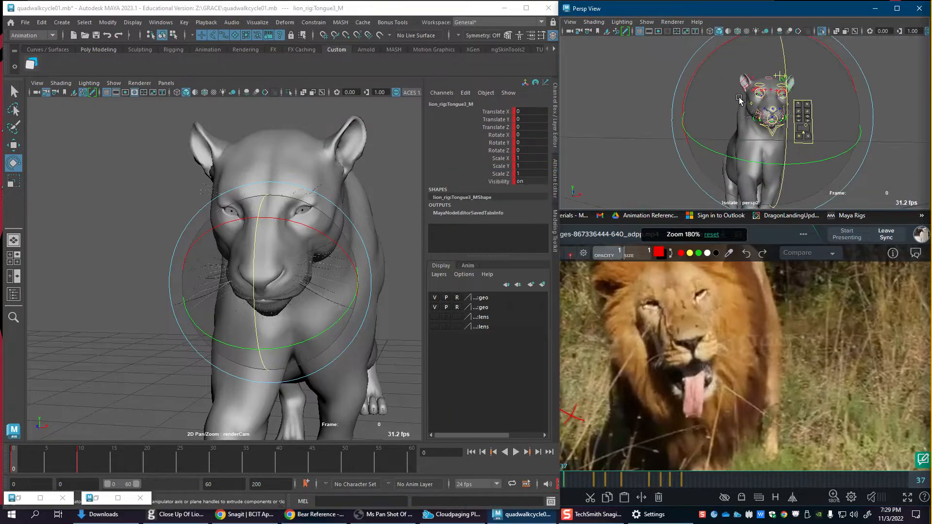
key(w)
drag(742, 76, 869, 166)
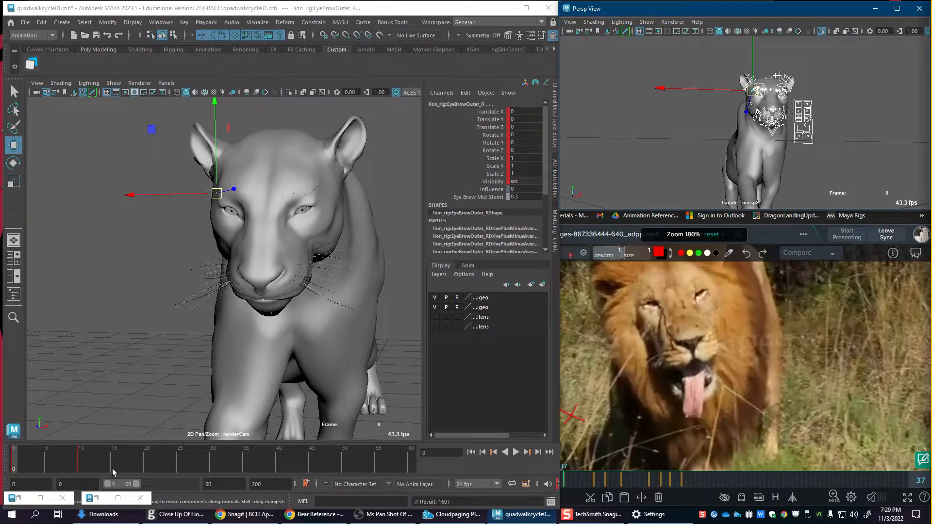
click(112, 468)
scroll(754, 123, up, 2)
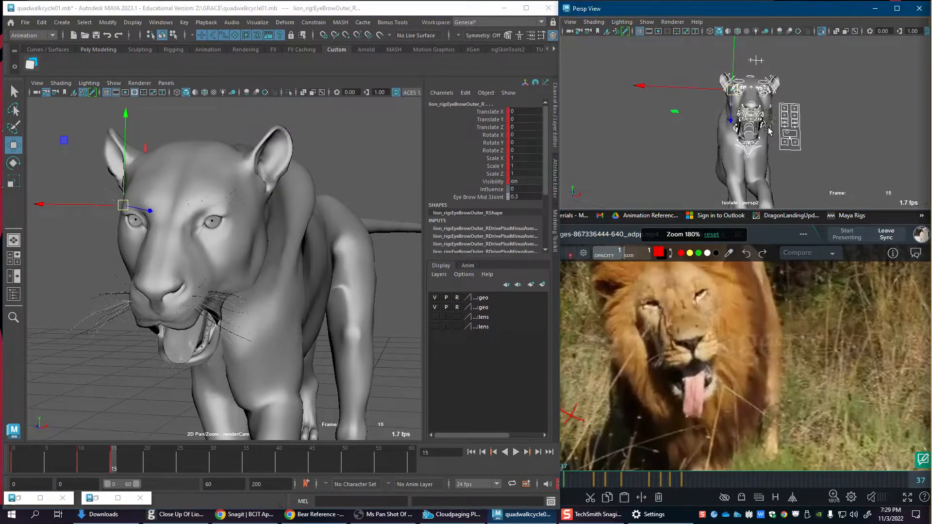
Step: Study how the lion's mouth opens in the SyncSketch reference, stepping through frames between 21 and 38
drag(618, 487, 571, 483)
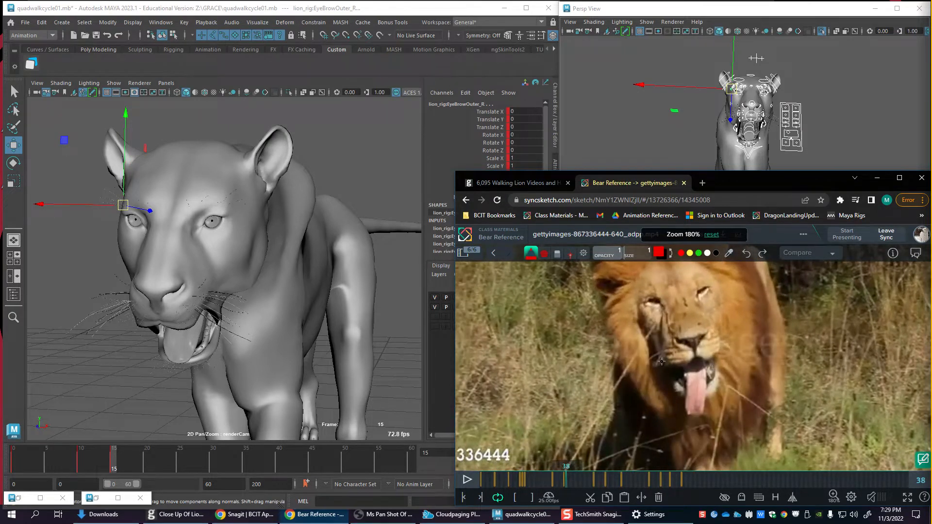
mouse_move(684, 343)
mouse_down()
mouse_move(772, 379)
mouse_move(697, 358)
mouse_up()
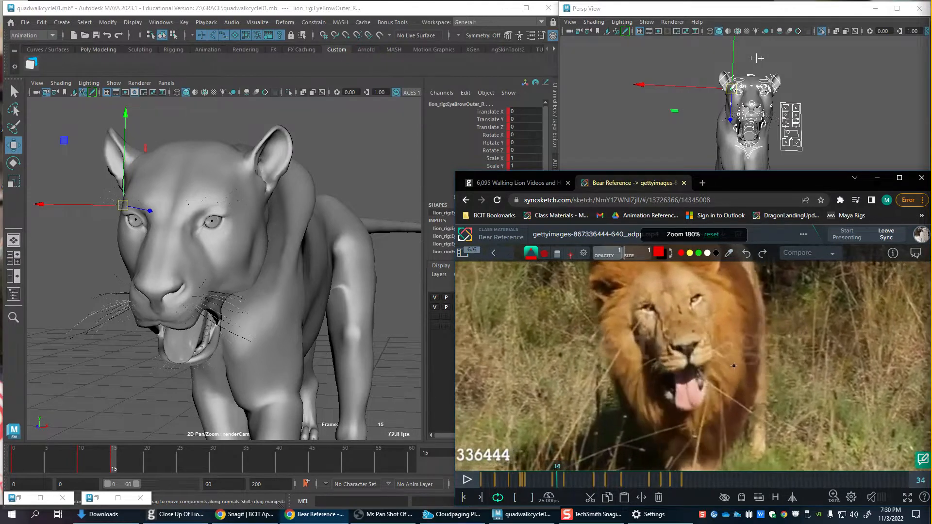
key(Left)
key(Left)
click(528, 483)
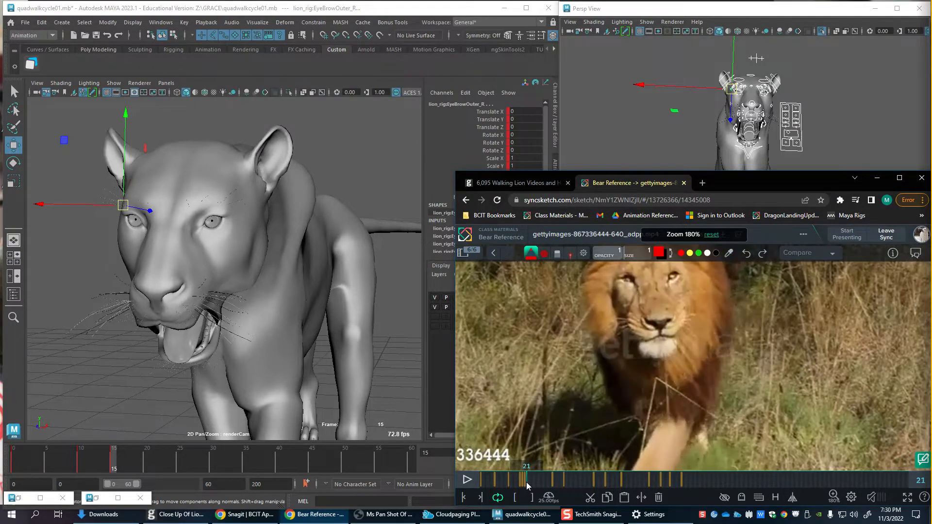
key(Right)
key(Right)
key(Right)
key(Right)
key(Right)
key(Right)
key(Right)
key(Right)
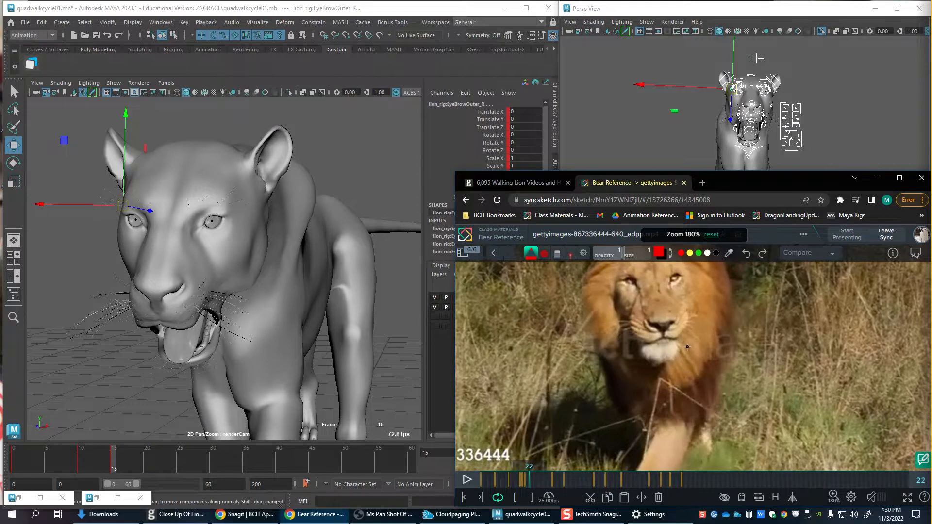
key(Left)
key(Left)
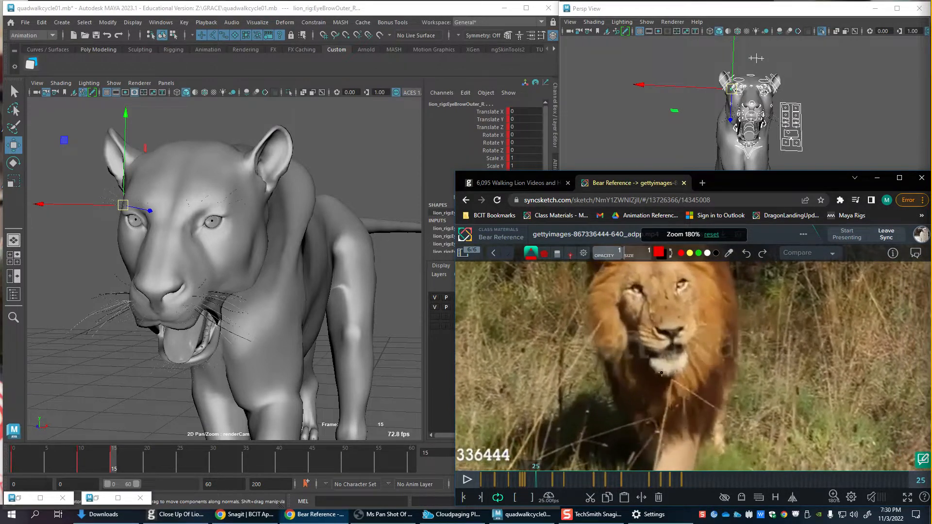
key(Right)
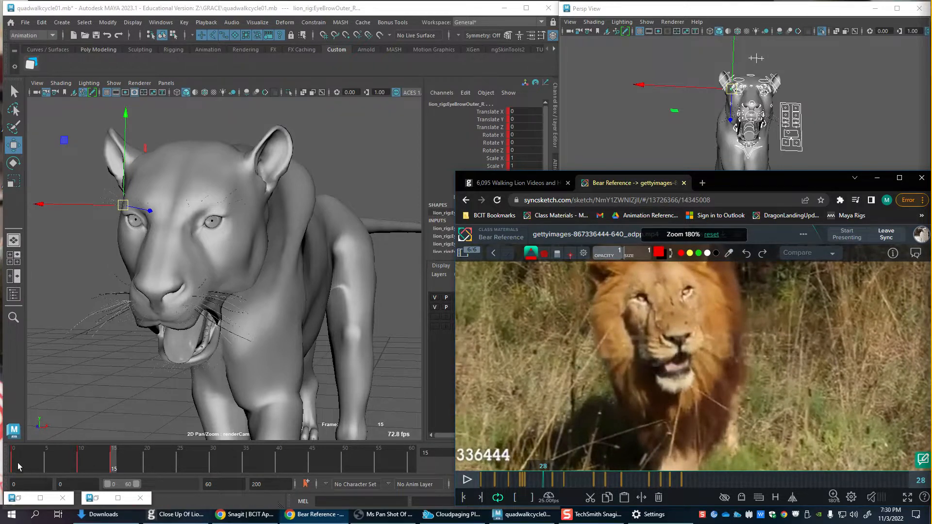
Step: At frame 6, set the smile bulge controls to about Translate X 0.324 on the left and 0.292 on the right
drag(18, 464, 51, 470)
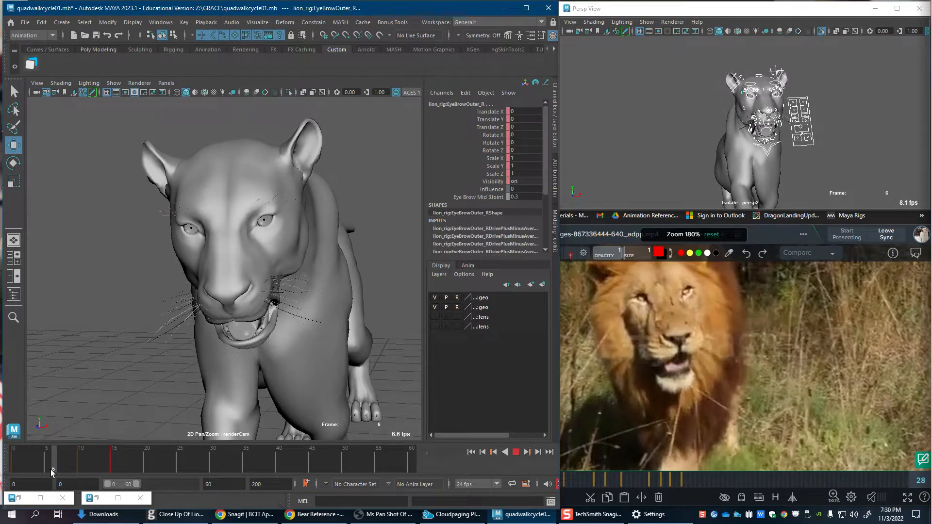
scroll(824, 156, up, 3)
scroll(825, 155, up, 4)
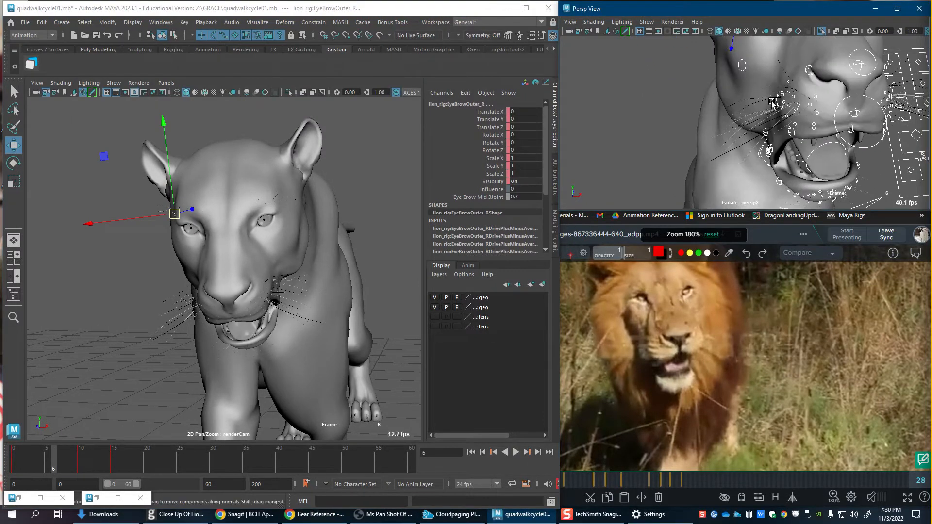
click(772, 101)
alt+drag(771, 101, 837, 157)
click(819, 138)
click(796, 132)
click(809, 148)
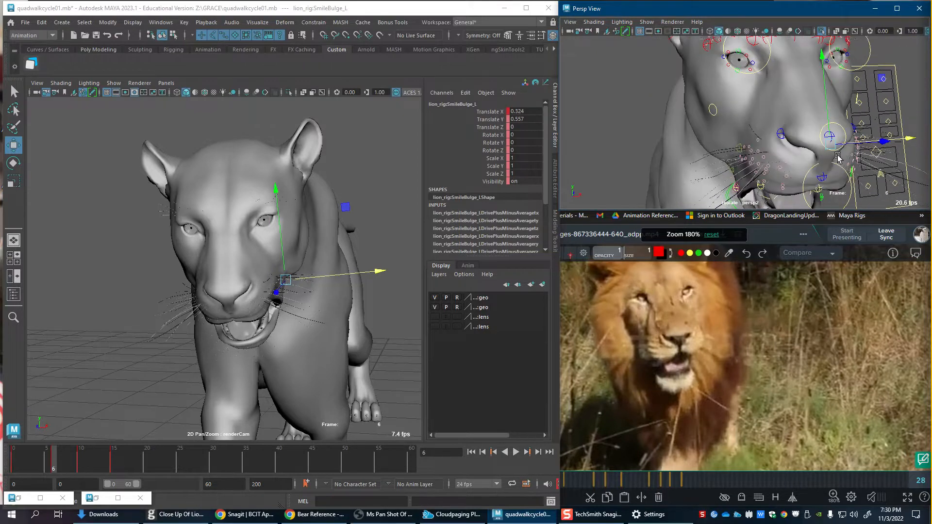
click(726, 164)
alt+drag(747, 168, 697, 164)
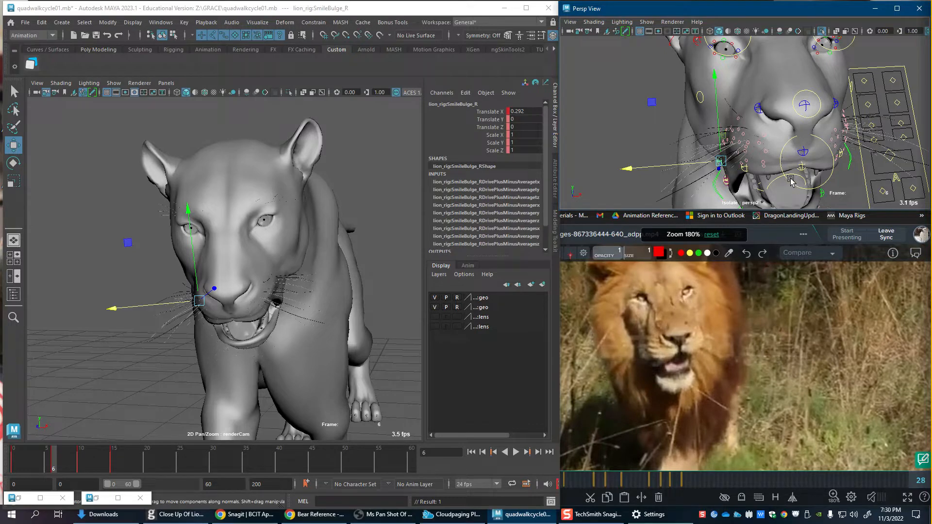
Step: At frame 15, pose the left smile pull and middle upper lip controls, placing the upper lip at about Translate Y -0.747
alt+drag(791, 181, 763, 137)
click(841, 160)
drag(18, 461, 115, 468)
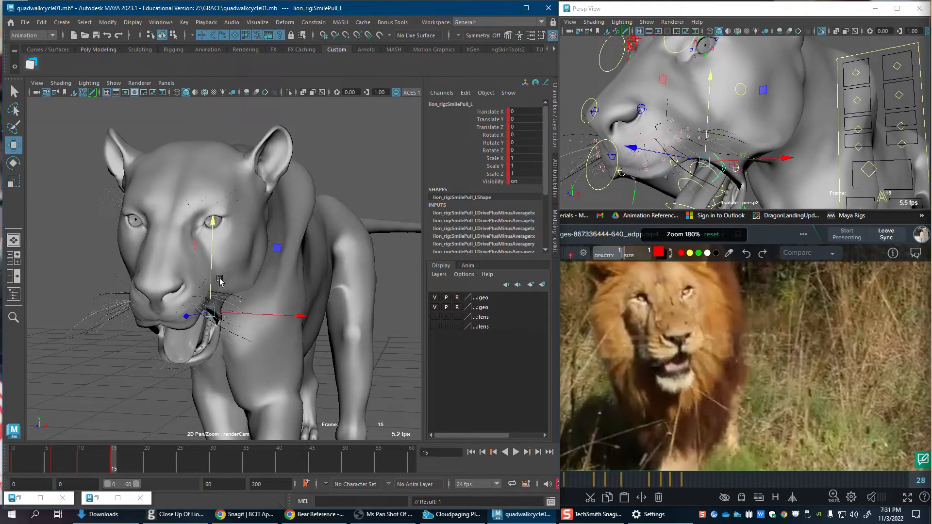
drag(209, 287, 213, 286)
alt+drag(676, 140, 741, 132)
click(737, 172)
click(780, 180)
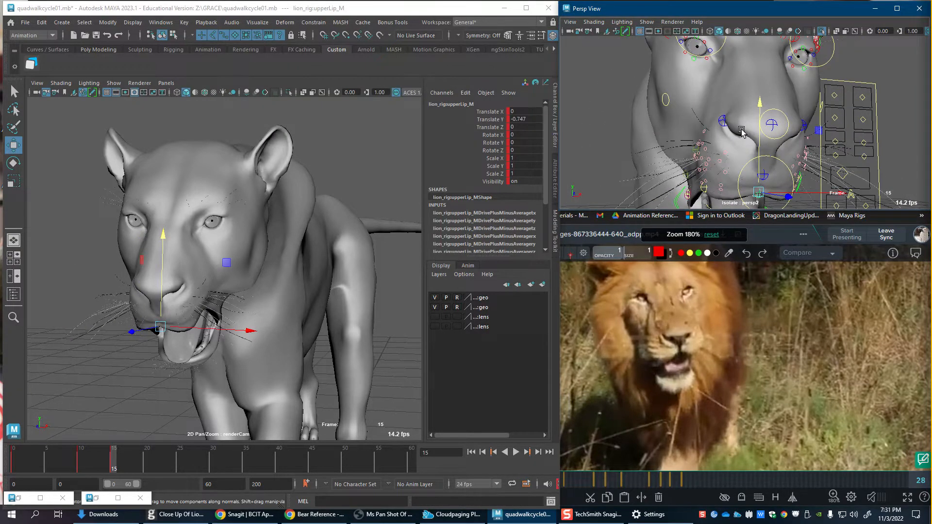
Step: At frame 15, lower the nose corners to about Translate Y -0.131 and the nose region to about -0.101, and key it
click(804, 127)
alt+drag(804, 126, 751, 118)
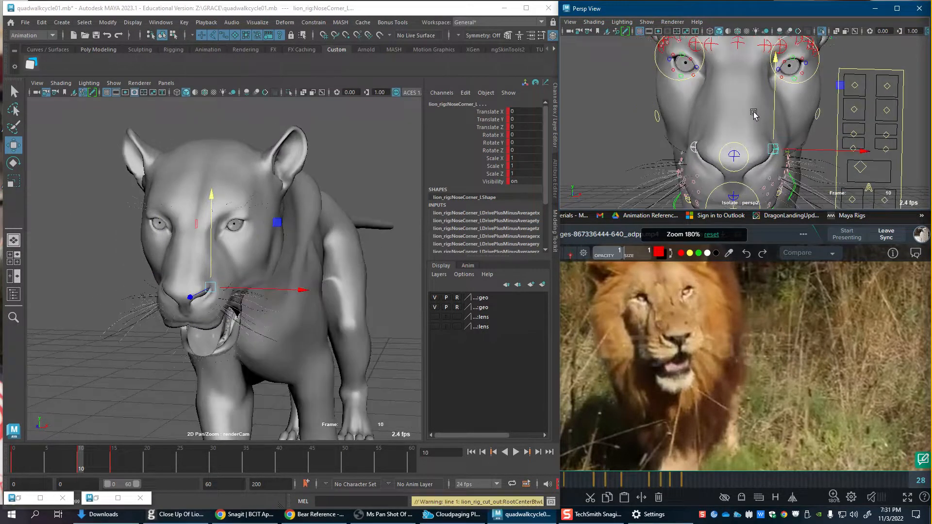
drag(775, 114, 773, 119)
key(.)
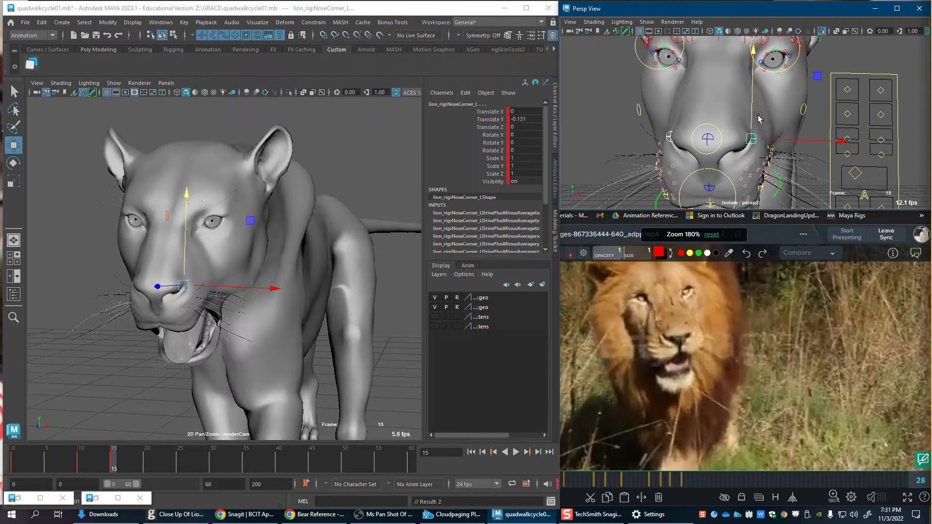
click(707, 131)
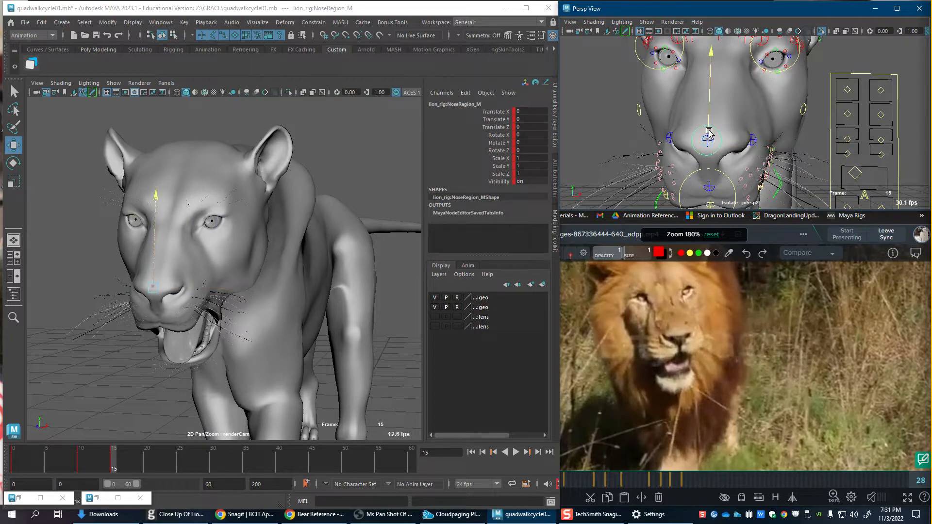
drag(708, 134, 709, 131)
key(s)
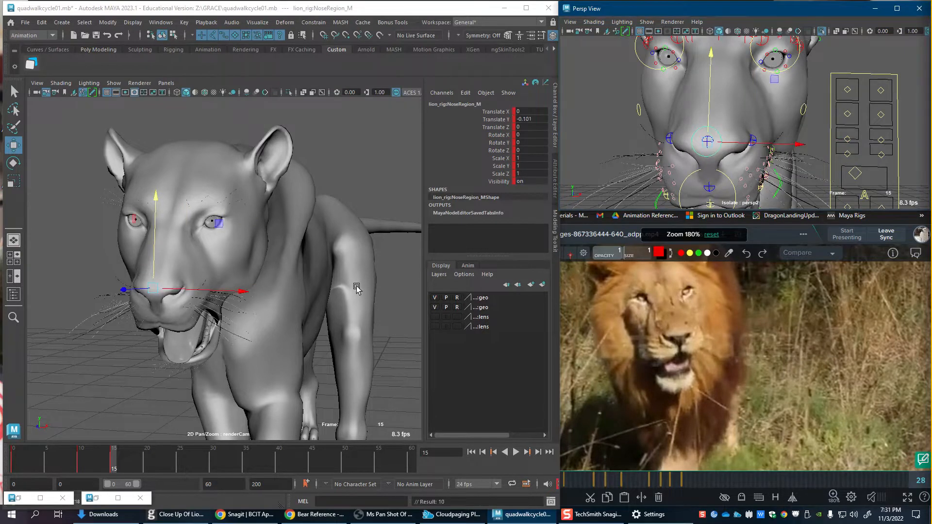
Step: Review the motion and lower the left upperLipA control to about Translate Y -0.471 at frame 5
key(alt+v)
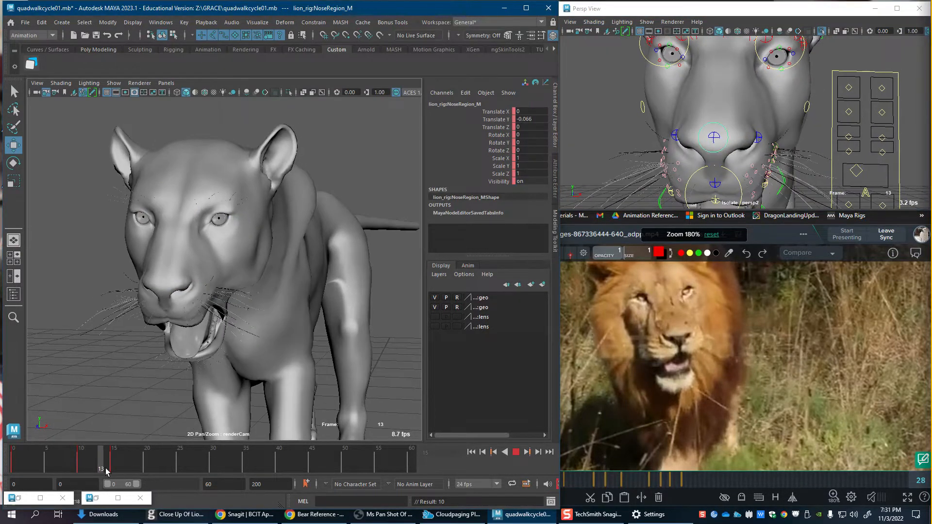
click(48, 473)
alt+drag(819, 158, 826, 102)
click(826, 101)
middle_drag(811, 78, 816, 97)
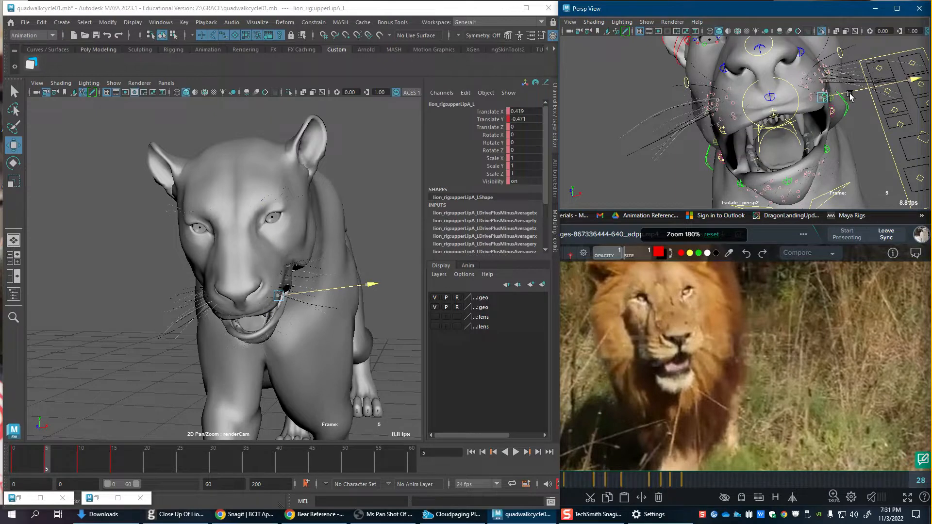
Step: Scrub the mouth animation from frame 5 to frame 15 and the lion reference video to frame 32 to compare the poses
key(alt+v)
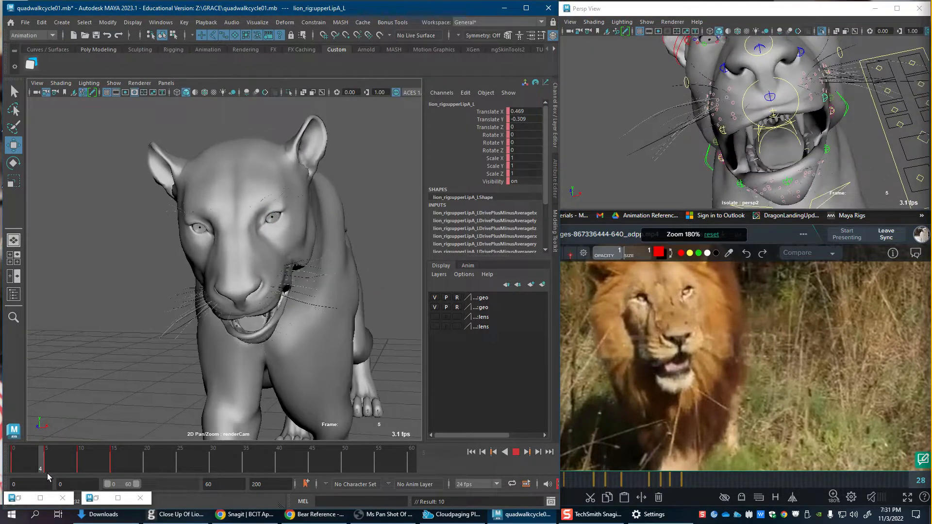
drag(71, 475, 48, 472)
alt+drag(746, 122, 803, 115)
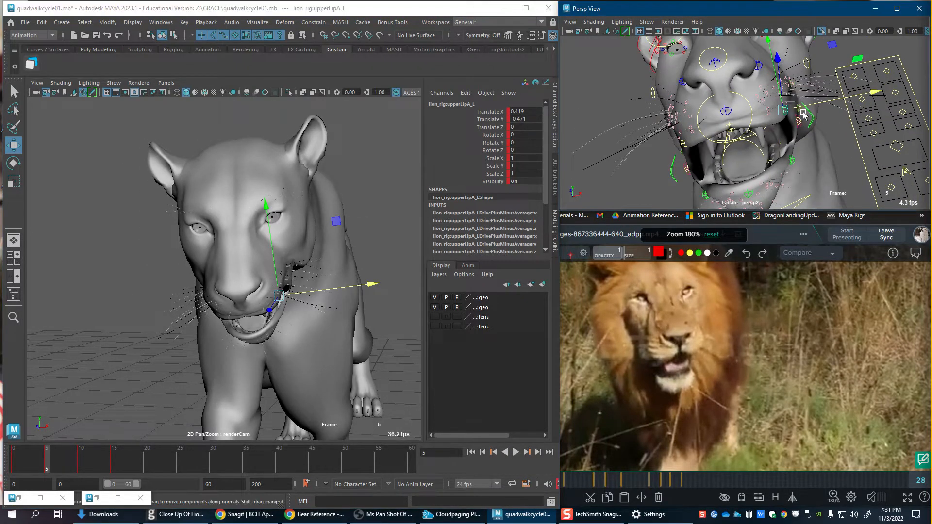
click(726, 111)
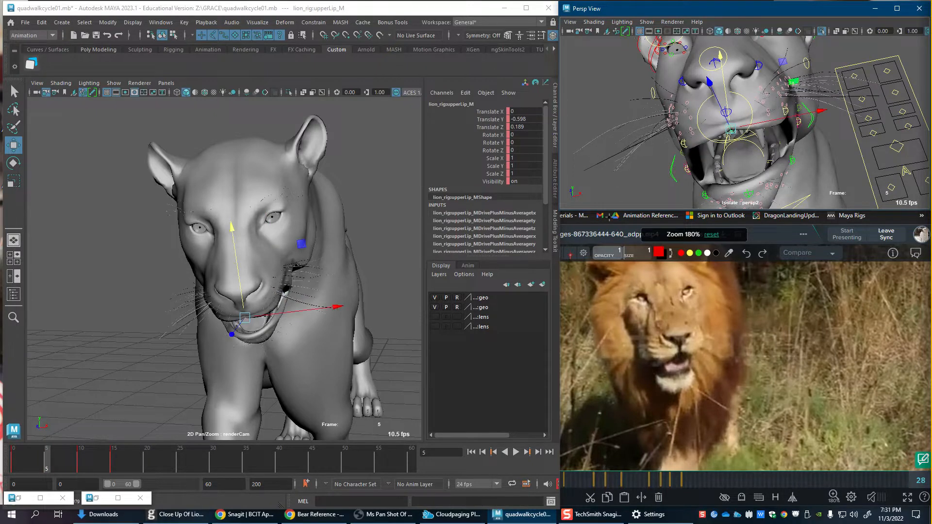
drag(3, 466, 115, 466)
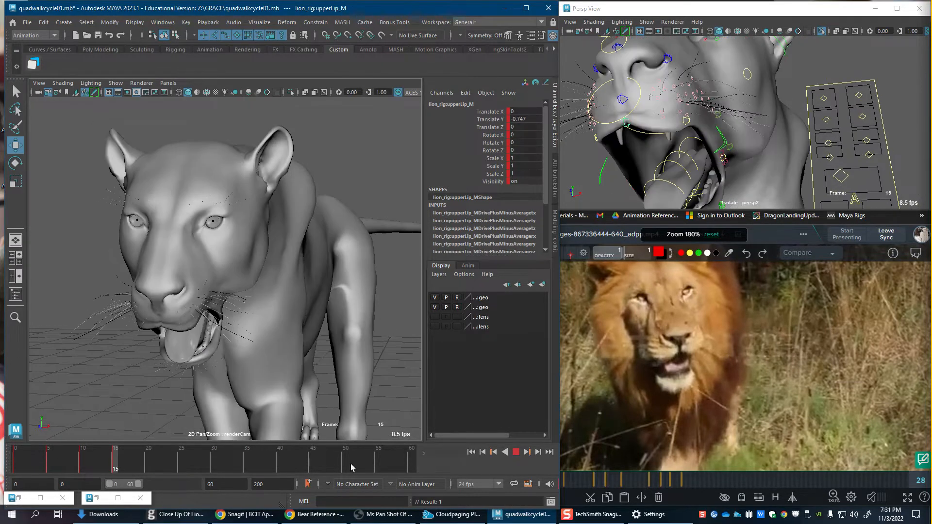
drag(619, 483, 552, 485)
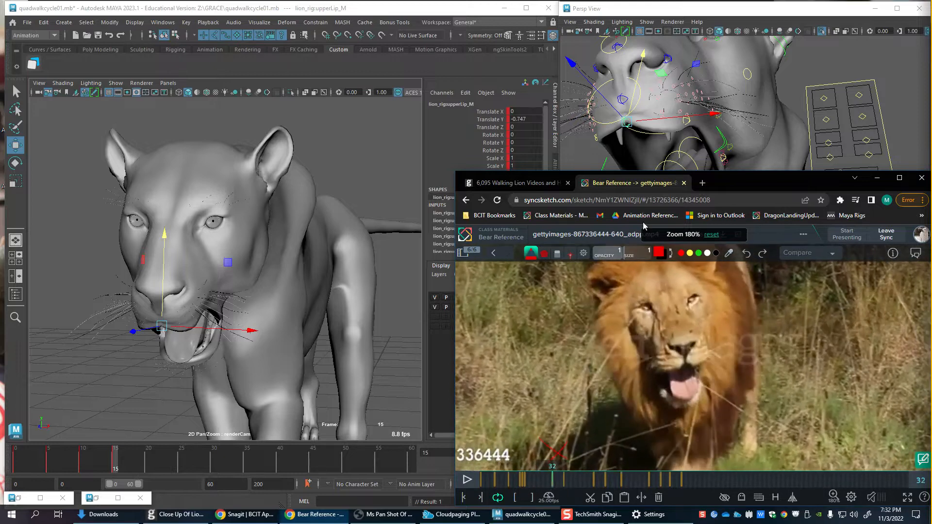
Step: Move the base tongue control, Tongue0, at frame 15 to about Translate X 3.41 and Y 0.12
alt+middle_drag(736, 146, 706, 132)
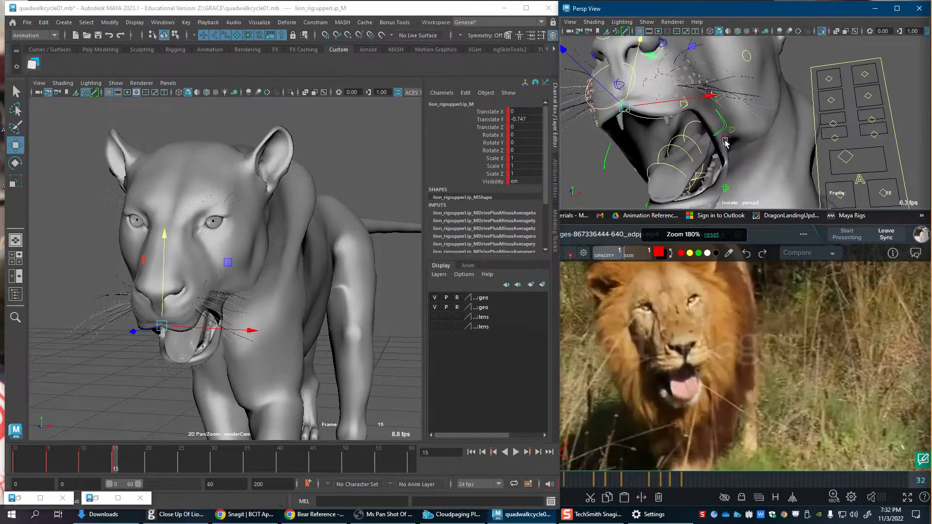
click(694, 122)
alt+drag(743, 148, 659, 199)
alt+middle_drag(669, 173, 698, 140)
drag(699, 127, 697, 125)
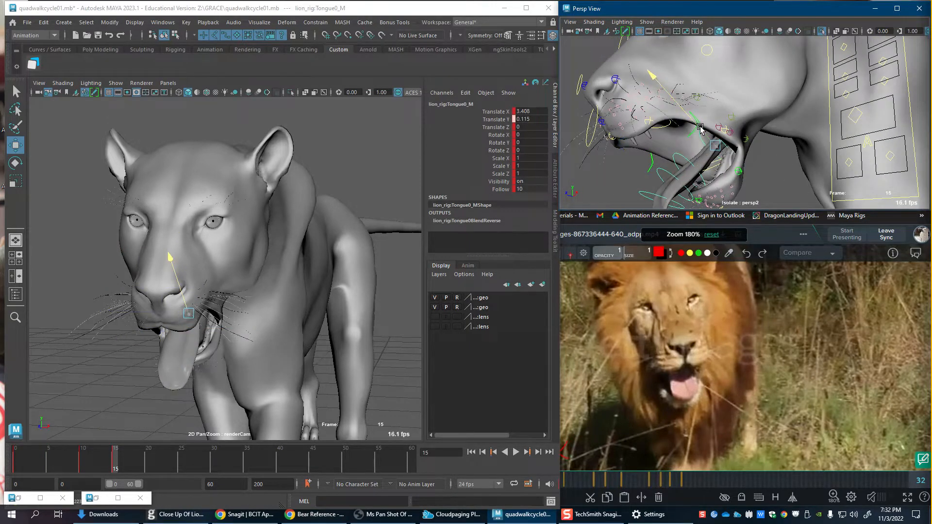
Step: Curl the tongue at frame 15 by rotating its outer controls, with Tongue1 at about -81.5 in Rotate Z
alt+middle_drag(706, 193, 716, 148)
alt+drag(717, 150, 640, 139)
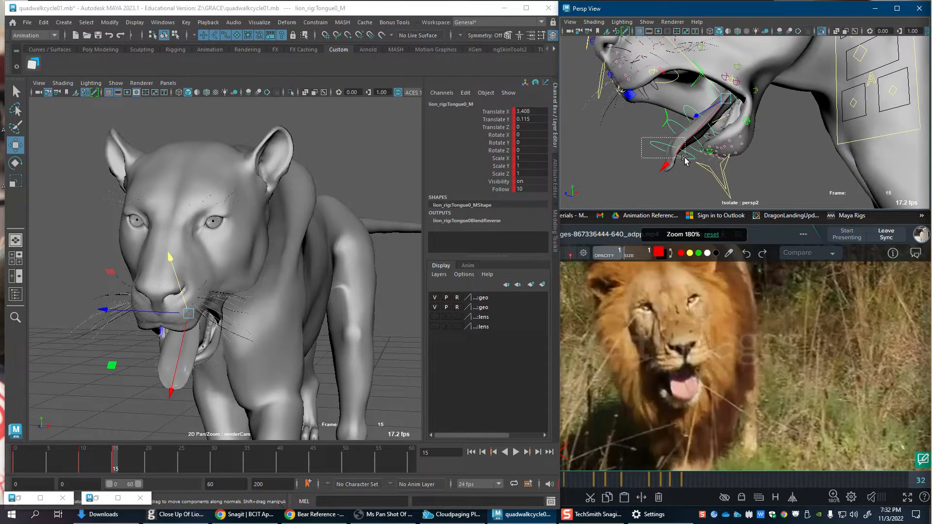
drag(685, 161, 685, 162)
key(e)
drag(607, 187, 793, 161)
key(w)
click(689, 109)
key(e)
key(w)
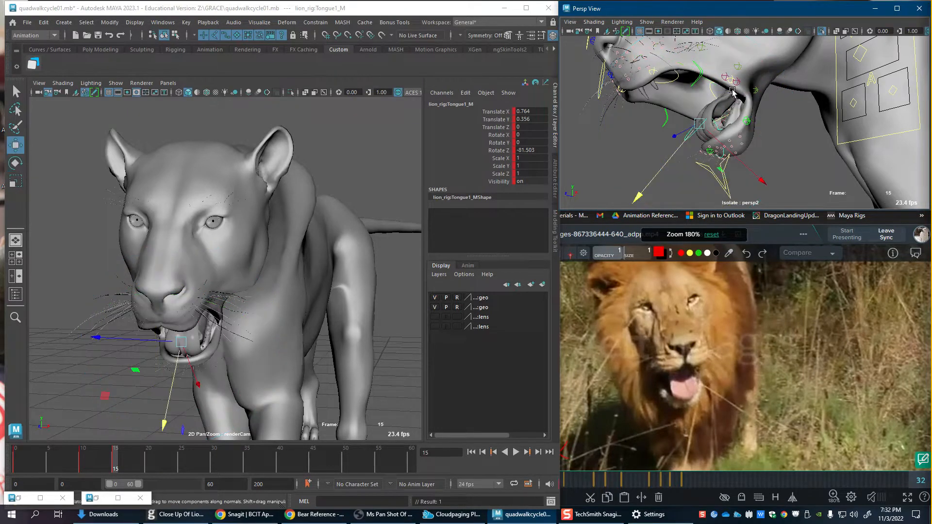
Step: Move Tongue0 to about Translate X 4.12, Y 0.64 and rotate it to about X -5.1, Y 3.3, Z 17.1
click(724, 112)
click(733, 96)
alt+drag(733, 96, 714, 104)
drag(683, 146, 695, 91)
key(e)
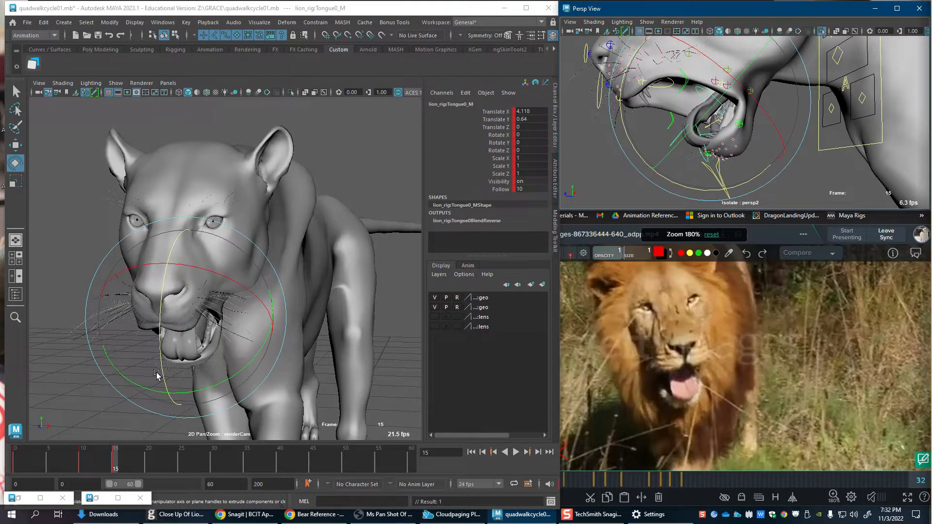
drag(167, 378, 164, 346)
alt+drag(776, 111, 814, 46)
click(781, 121)
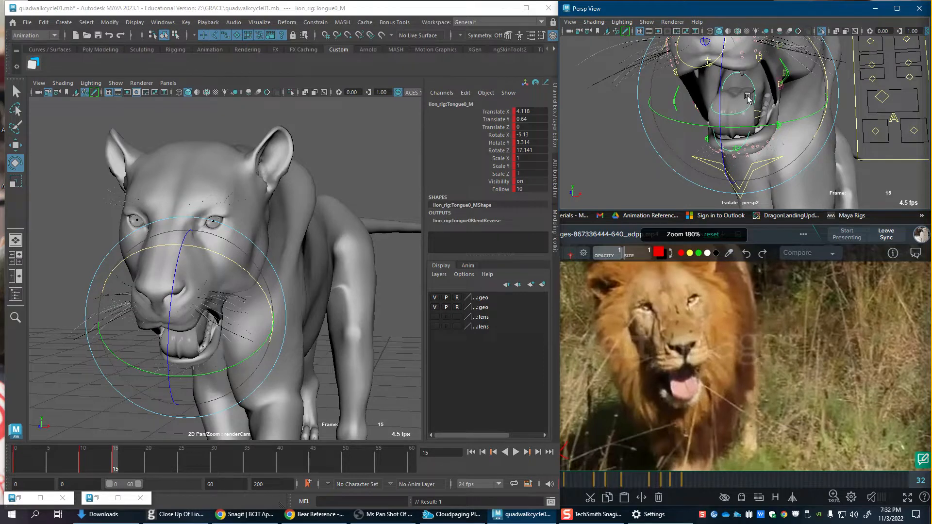
Step: Move Tongue1 to about Translate X 1.24, Y 0.43 and tilt it to about -1.4 in Rotate X
key(w)
alt+drag(748, 99, 659, 139)
click(677, 137)
key(e)
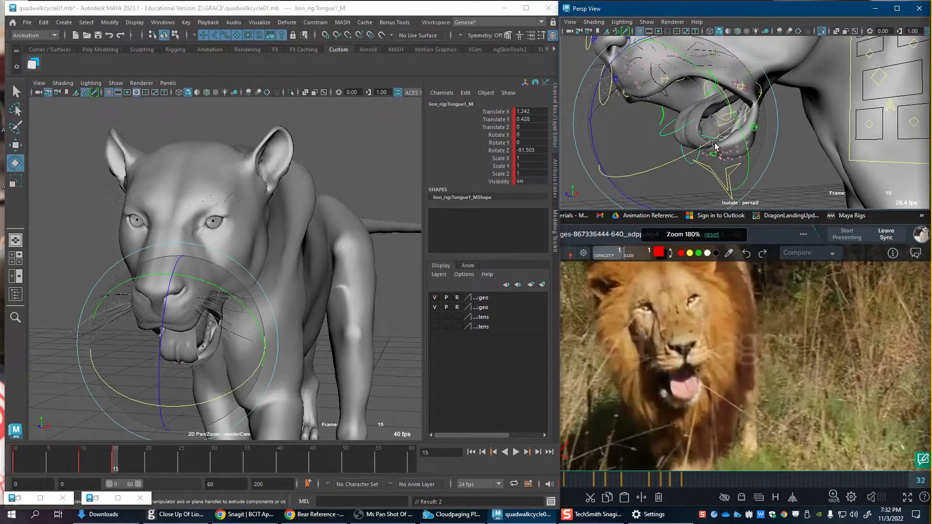
drag(717, 148, 699, 158)
key(w)
Step: Pose Tongue2 at about Translate X -0.75, Y 0.76 and rotate it to about 6.3 in Z
click(711, 136)
key(e)
drag(665, 196, 682, 167)
key(w)
click(689, 166)
click(691, 162)
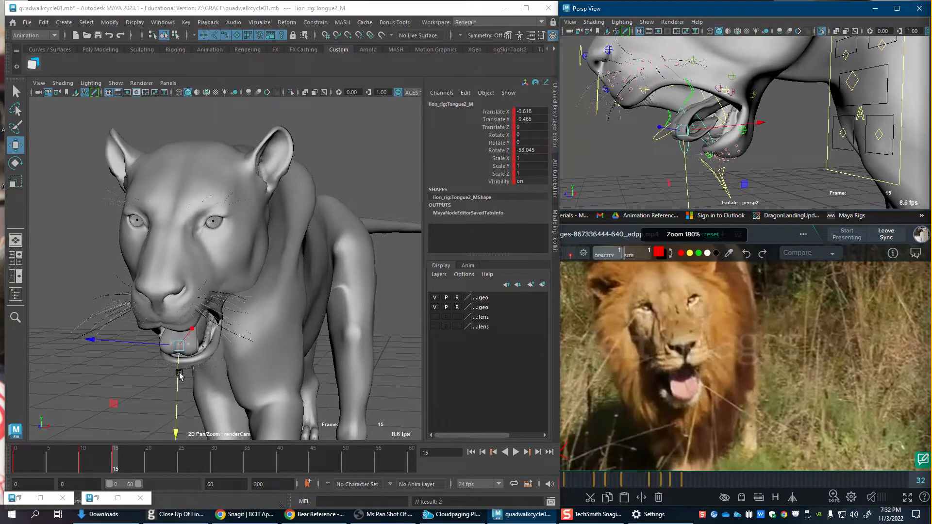
key(e)
drag(617, 197, 606, 108)
key(w)
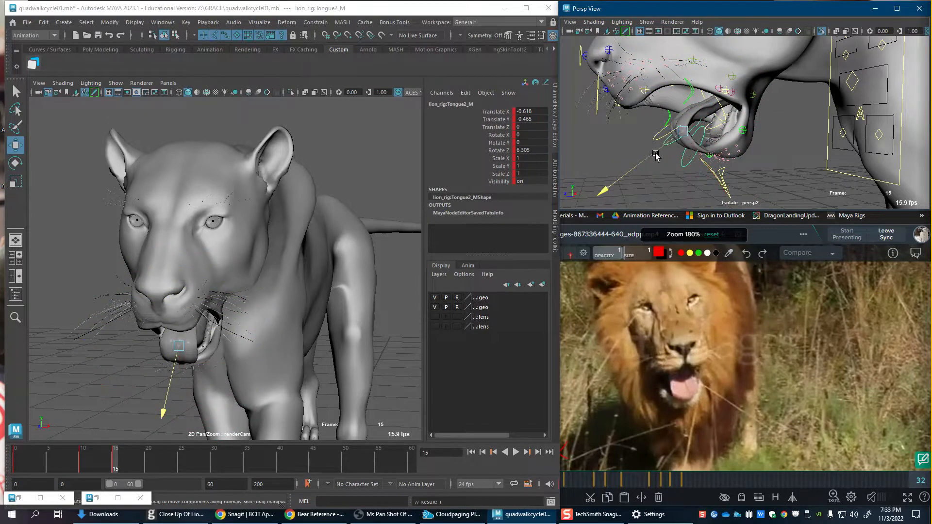
drag(655, 155, 690, 161)
Step: Move the tongue tip control, Tongue3, to about Translate X -0.56, Y -1.55 and adjust Tongue2's Rotate Z to about 6.2
click(669, 177)
key(e)
key(w)
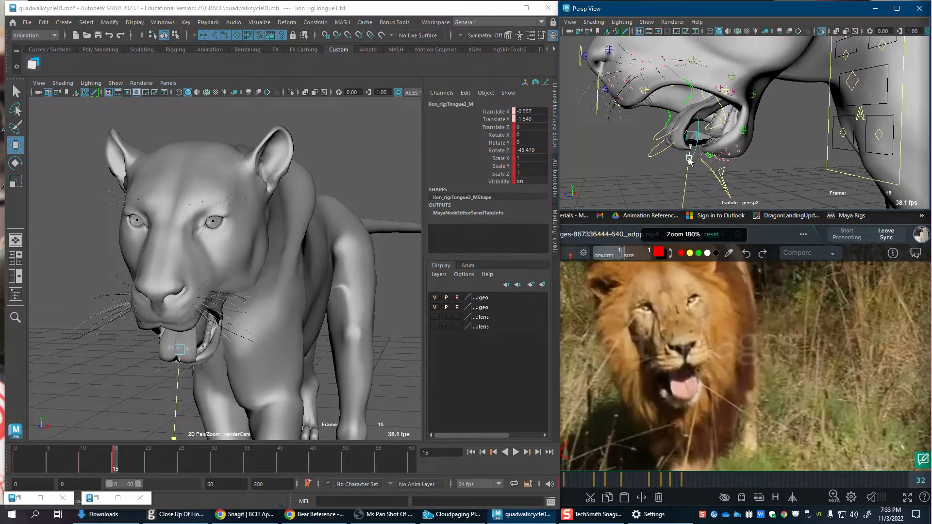
click(654, 158)
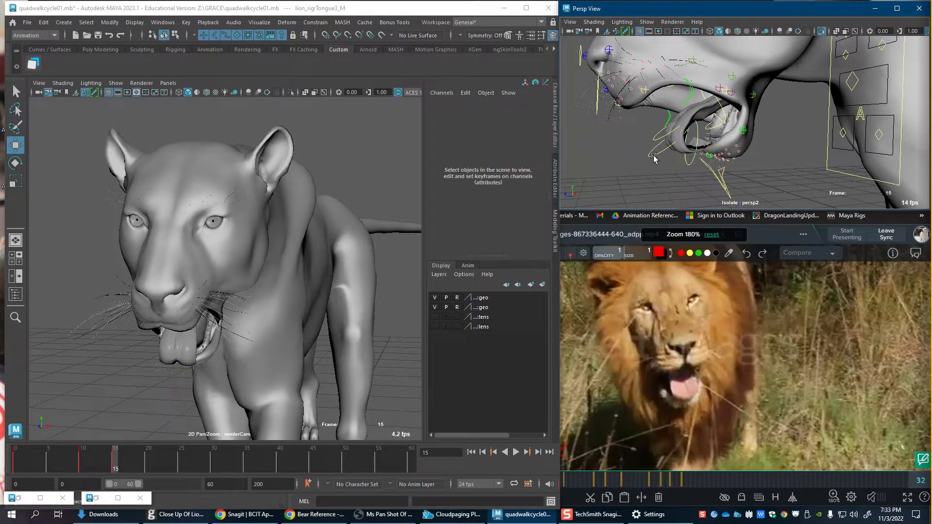
click(656, 158)
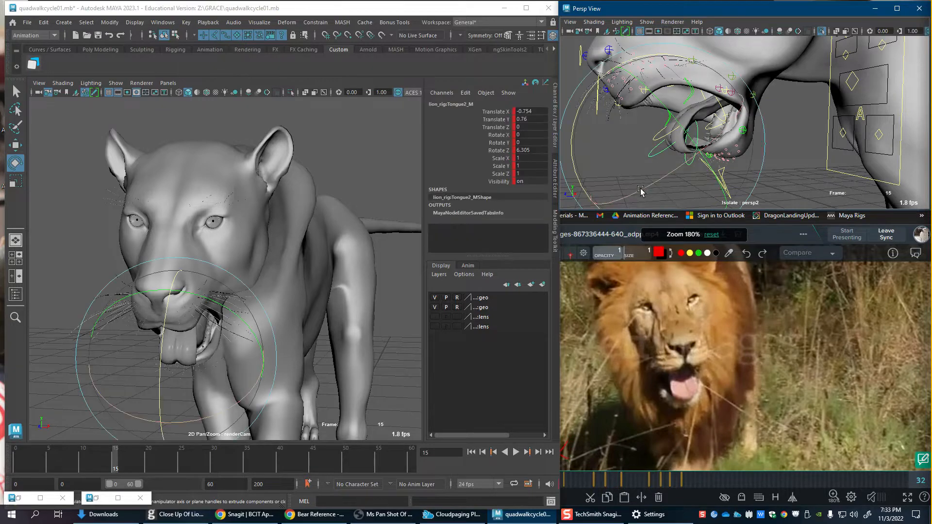
drag(640, 191, 692, 173)
key(w)
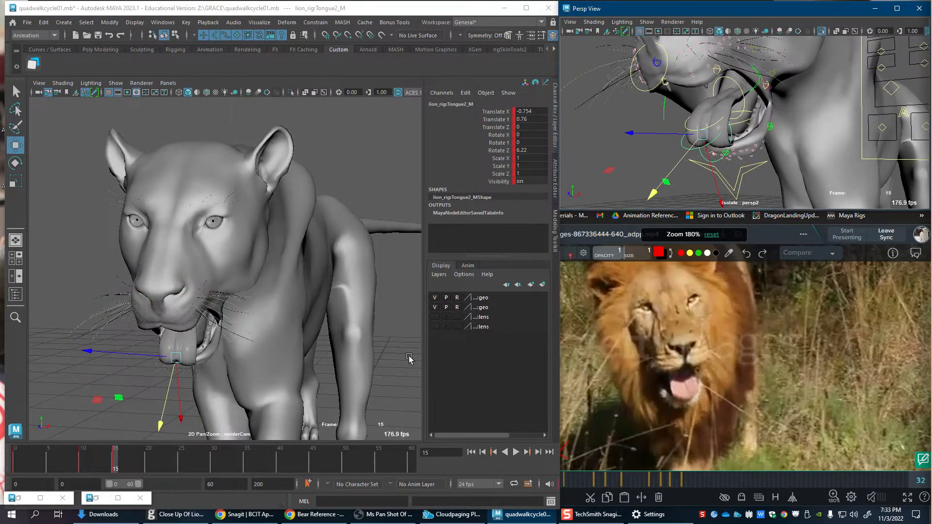
Step: Go to frame 10, show the perspective view in wireframe and select the tongue controls
click(83, 467)
drag(75, 469, 115, 467)
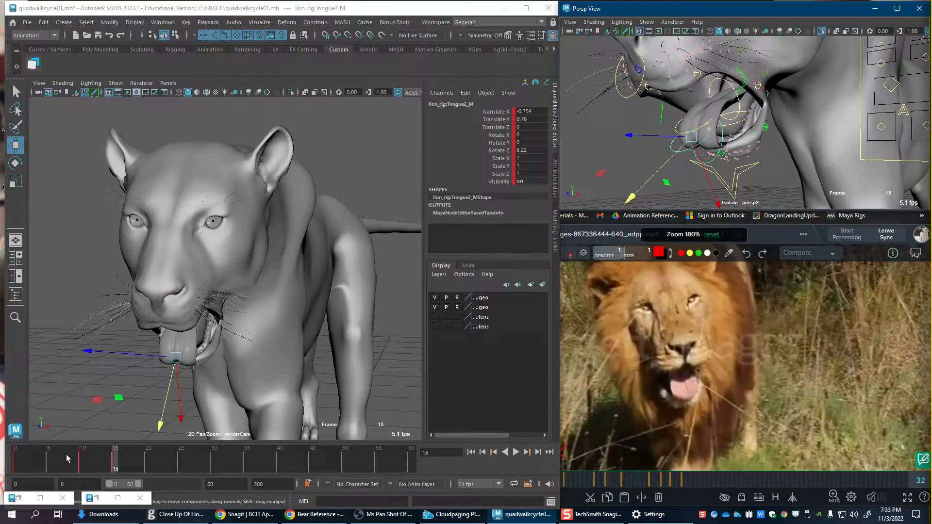
click(82, 461)
alt+drag(808, 81, 782, 68)
key(4)
click(761, 93)
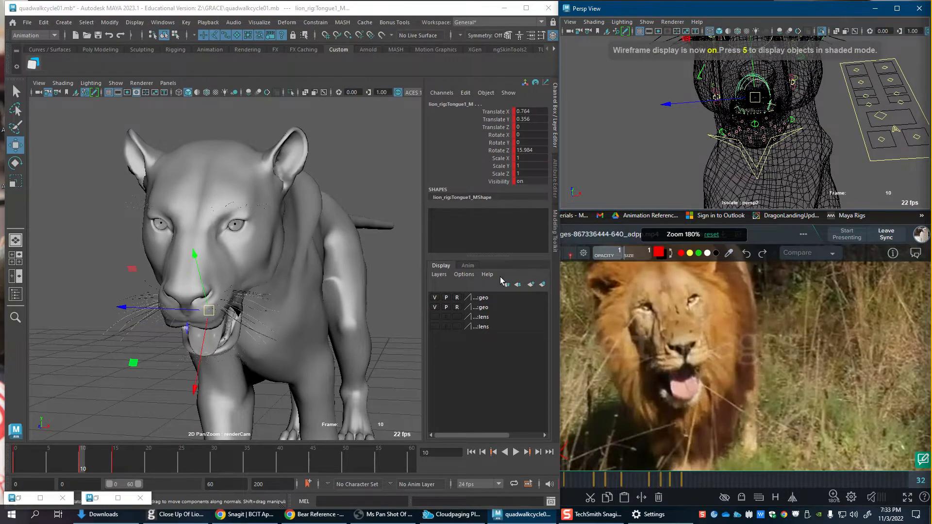
Step: Copy the selected tongue controls' pose from frame 15 to frame 10 and key it there
click(114, 465)
middle_drag(115, 465, 82, 463)
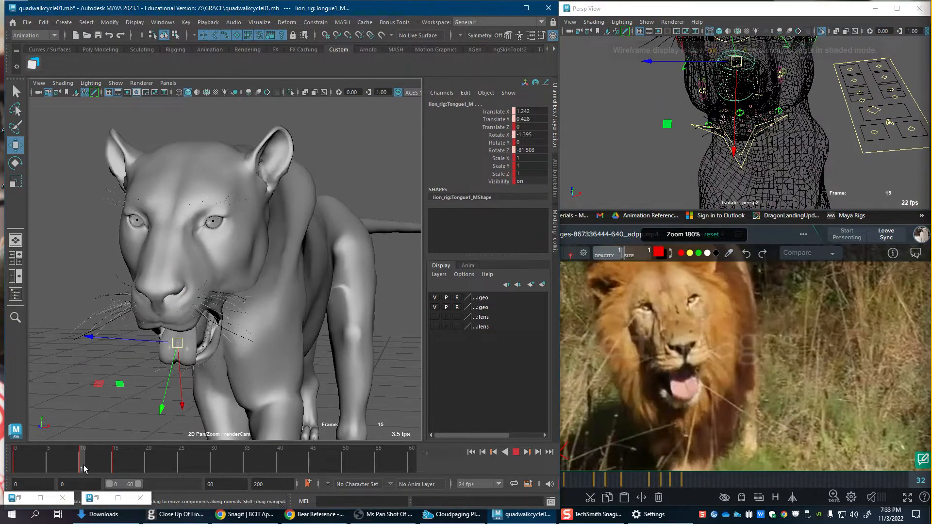
key(s)
key(alt+v)
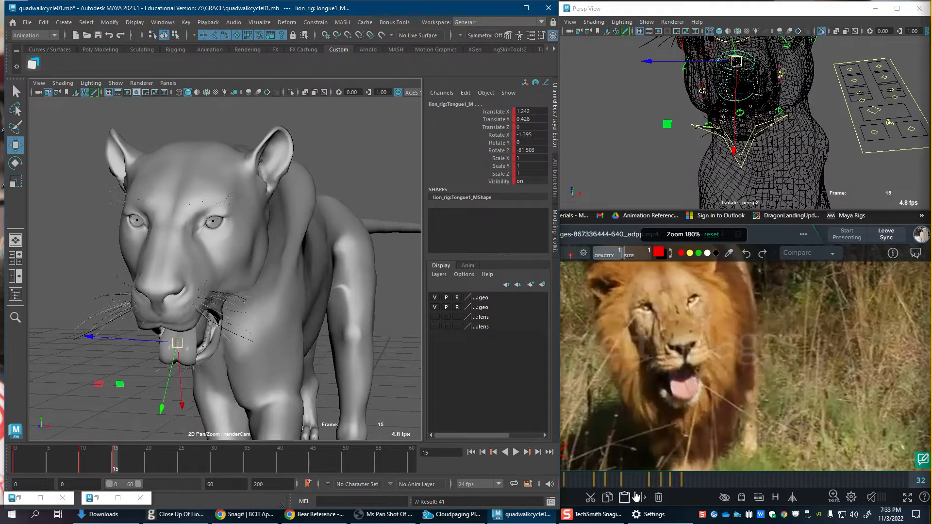
Step: Advance the lion reference to frame 38 and set the selected tongue controls' translation and rotation to 0 at frame 15
click(602, 483)
drag(603, 484, 566, 491)
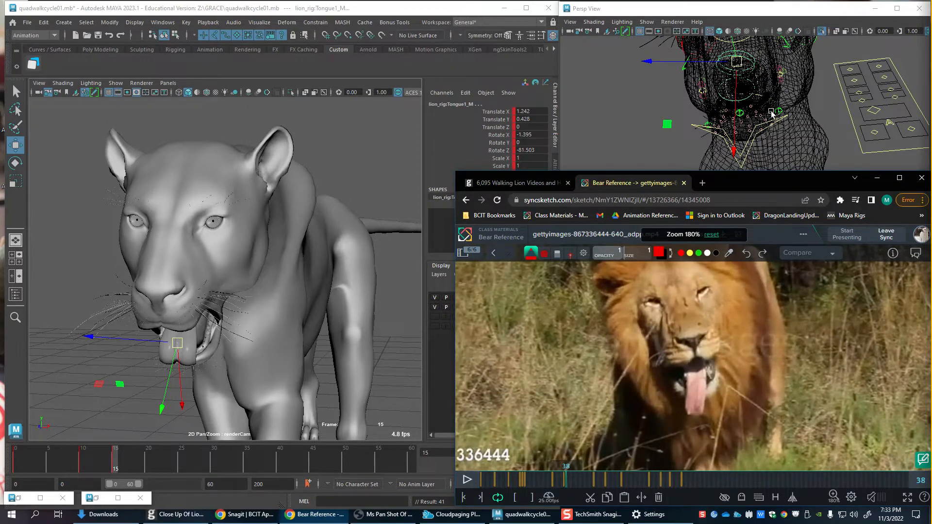
alt+drag(771, 113, 543, 120)
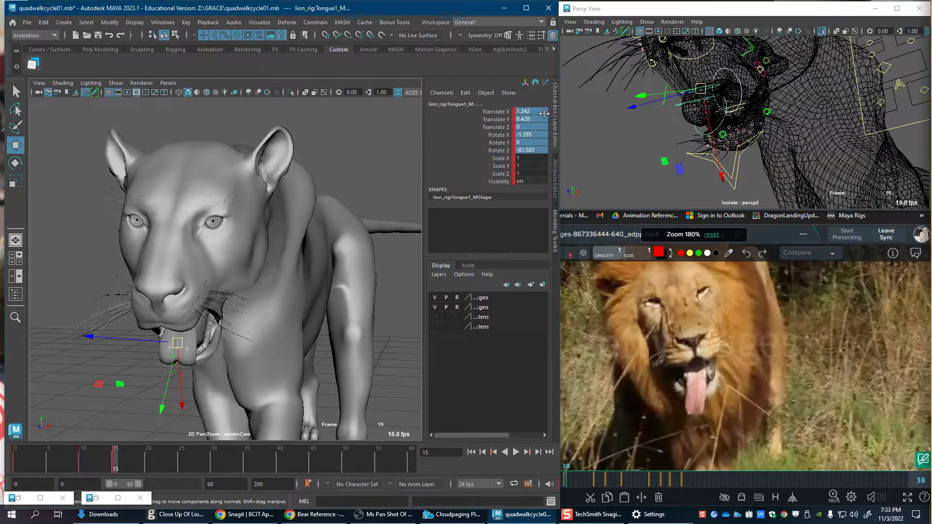
text(0)
key(Return)
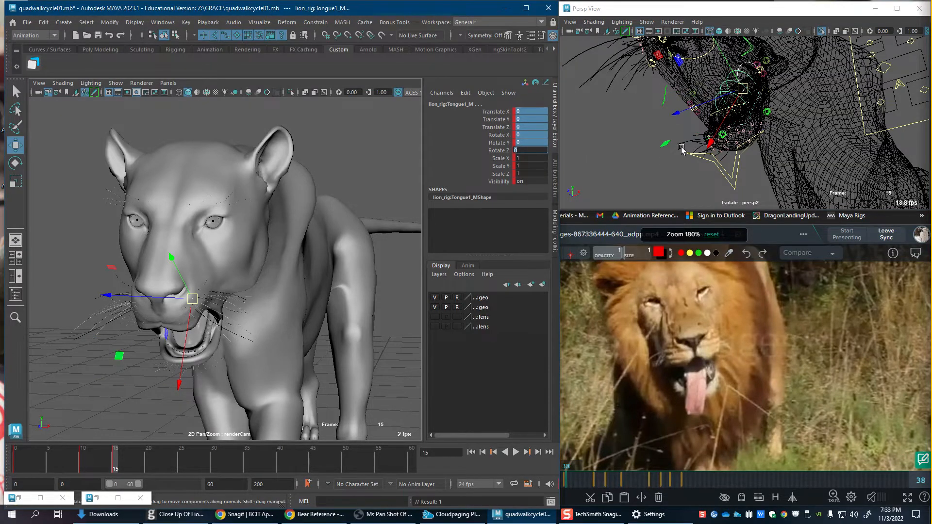
Step: Extend the tongue out of the mouth by moving Tongue1 to about 1.18 in Translate X and Tongue2 to about 0.5 in Y
alt+drag(681, 150, 771, 155)
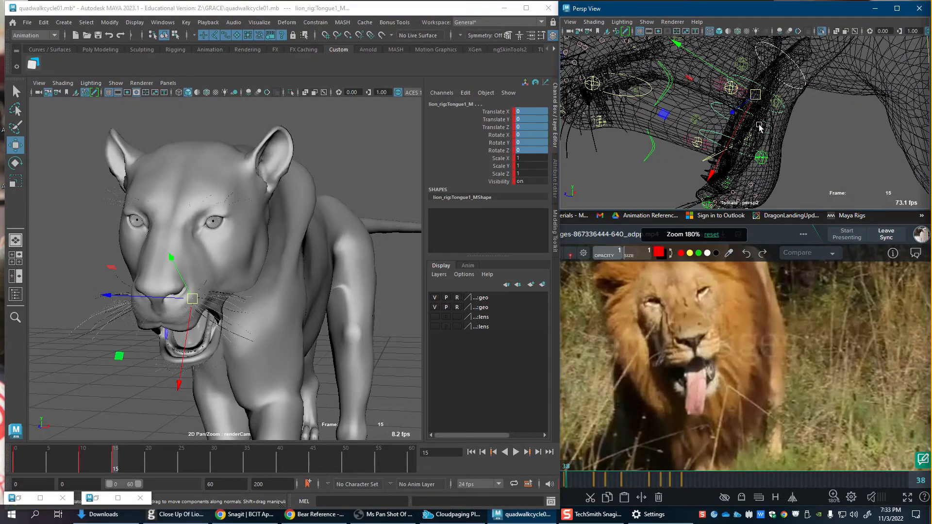
click(789, 83)
alt+drag(791, 91, 776, 117)
drag(724, 129, 690, 179)
click(728, 141)
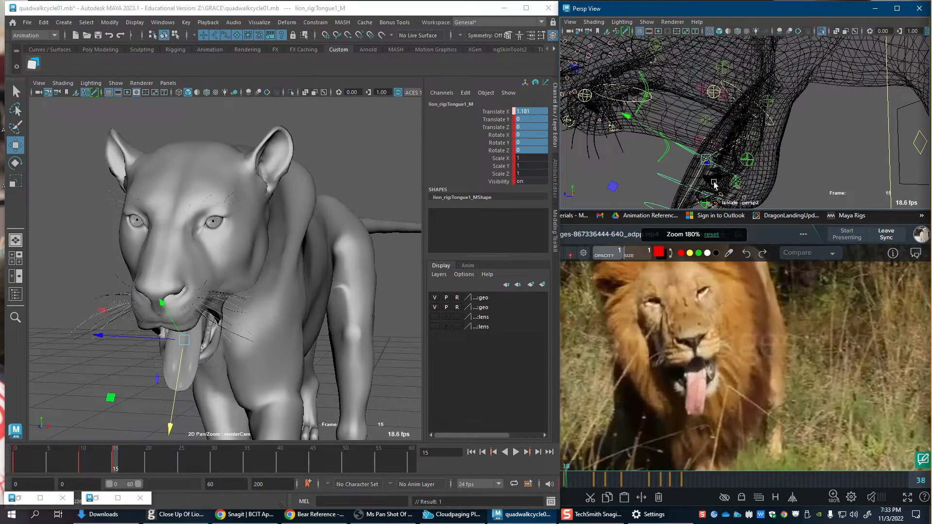
alt+middle_drag(691, 181, 721, 126)
drag(719, 87, 684, 107)
click(702, 112)
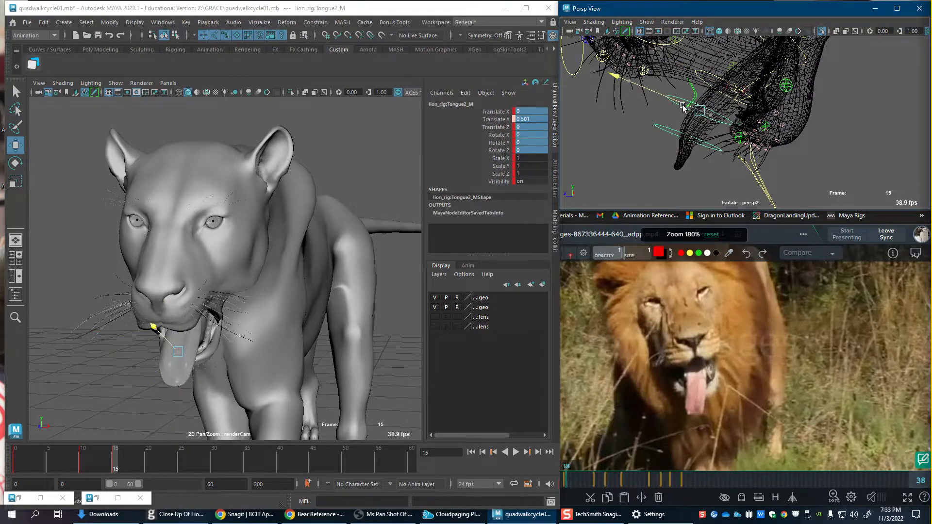
Step: Rotate Tongue3 to about -7.4 in Z and move it to about Translate X 0.62, Y -0.08
click(717, 141)
key(e)
alt+middle_drag(706, 193, 724, 148)
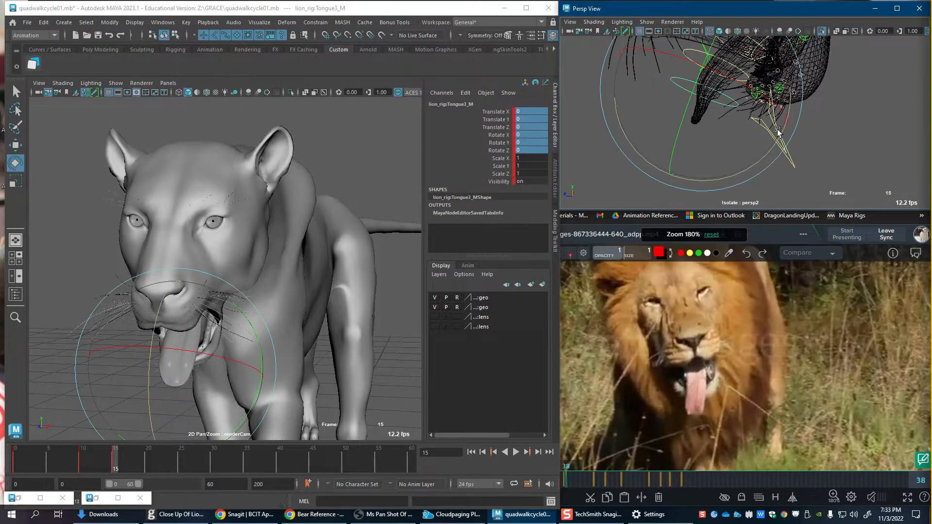
mouse_move(753, 166)
mouse_down()
mouse_move(768, 151)
mouse_move(760, 159)
mouse_up()
key(w)
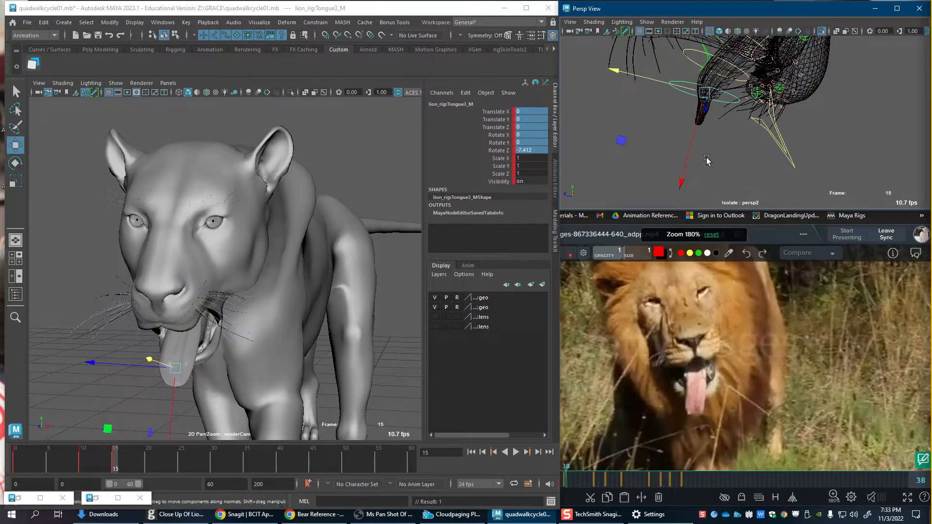
drag(685, 154, 682, 167)
Step: Narrow the tongue by scaling Tongue3 in Z to about 0.76 and scaling Tongue2 down along the same axis
key(r)
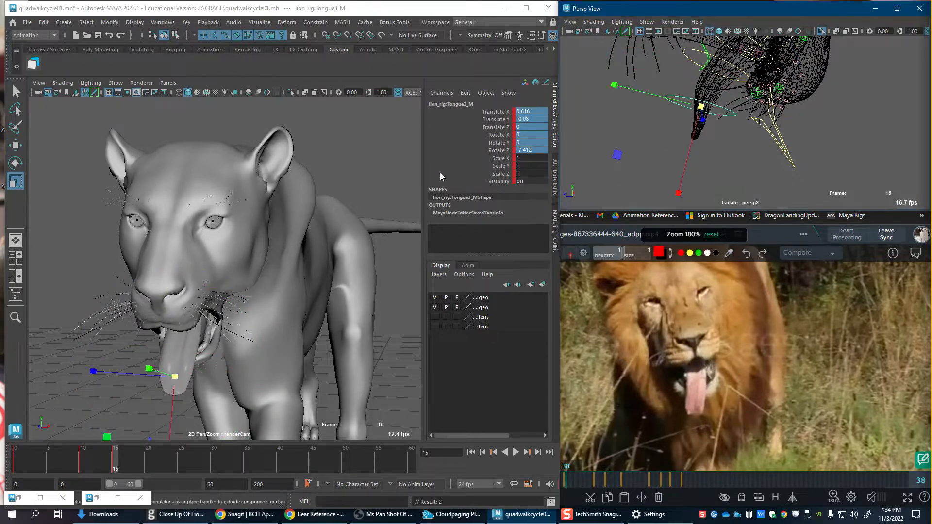
click(102, 372)
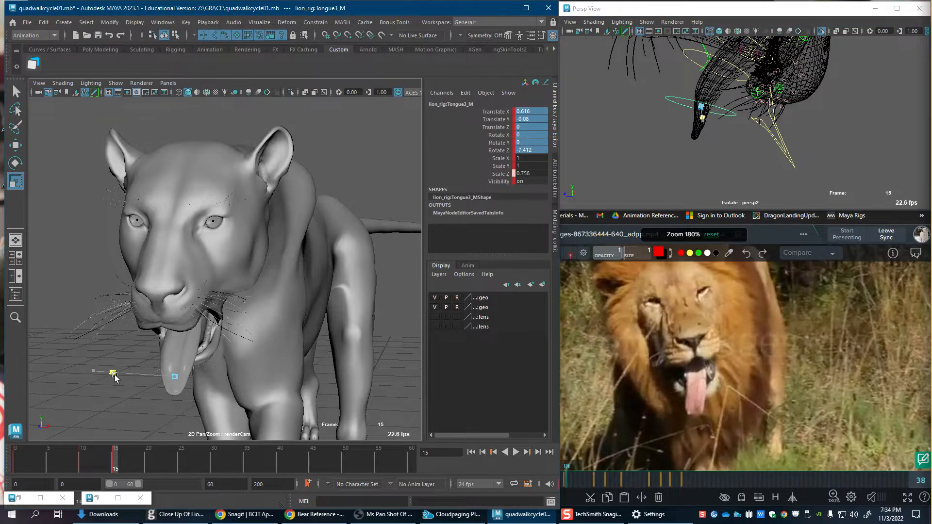
drag(111, 377, 112, 376)
alt+drag(704, 118, 723, 125)
click(725, 84)
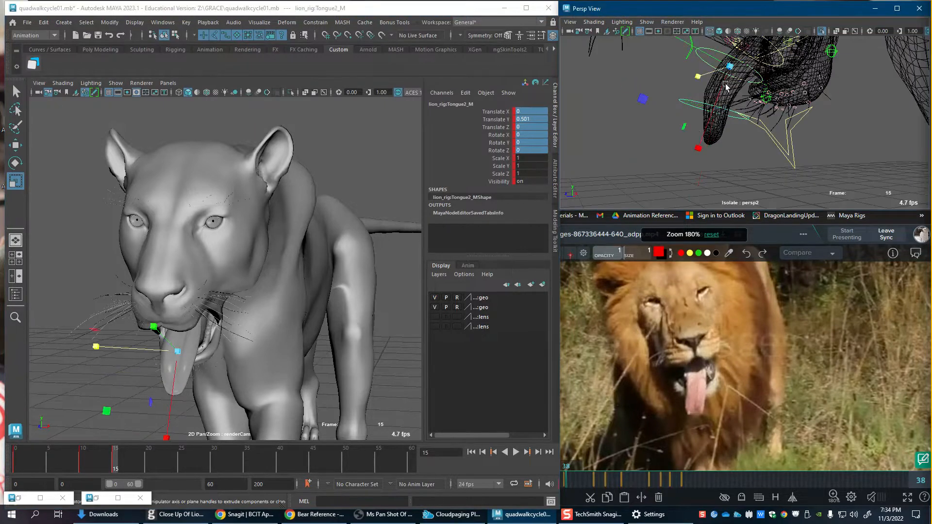
mouse_move(90, 348)
mouse_down()
mouse_move(112, 348)
mouse_move(103, 350)
mouse_up()
Step: Select the lower teeth control and scale it to about 0.9 in X
alt+drag(729, 162, 796, 114)
click(711, 141)
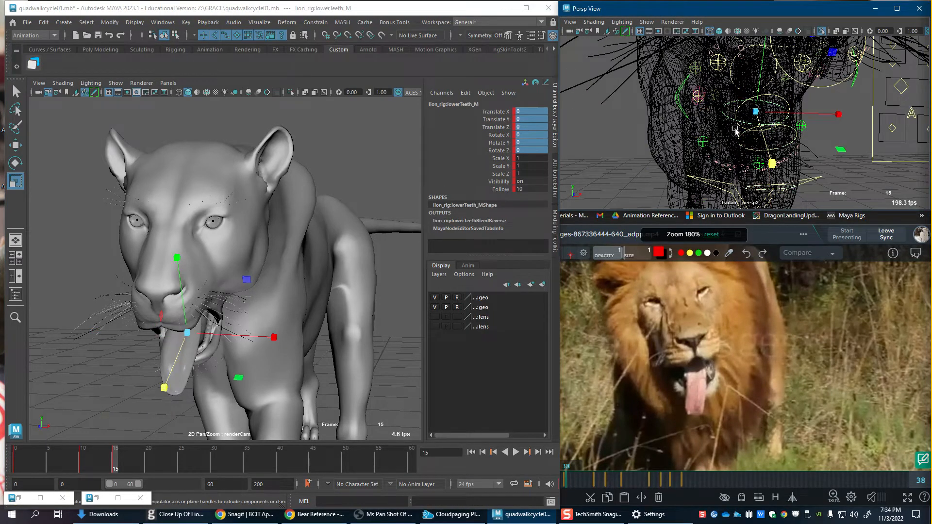
drag(838, 117, 828, 124)
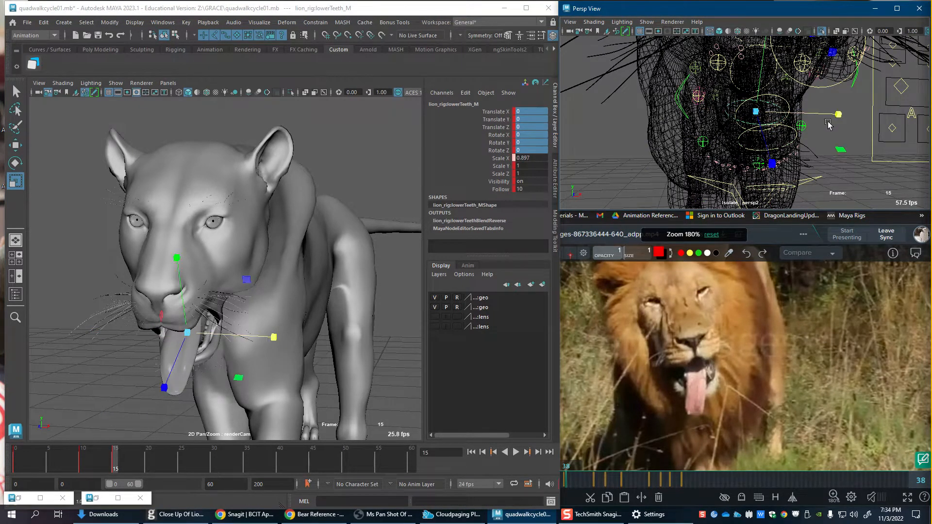
Step: Undo the lower teeth scaling and narrow the tongue by scaling Tongue1 in Z to about 0.94
key(ctrl+z)
key(ctrl+z)
key(ctrl+z)
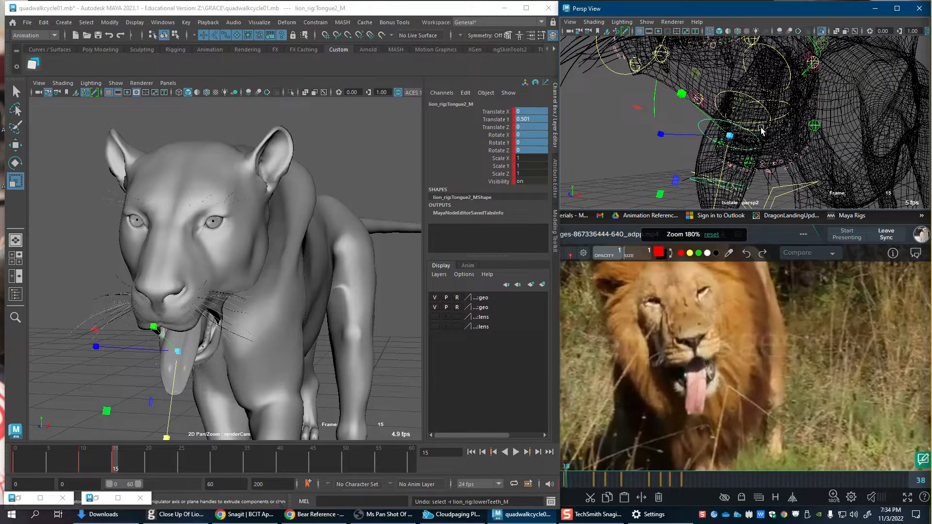
click(762, 130)
drag(691, 114, 678, 119)
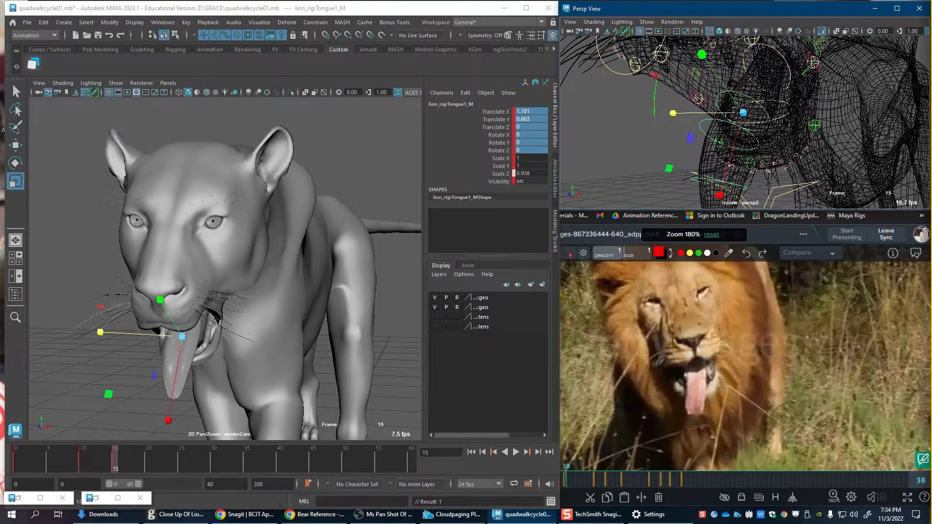
Step: At frame 12, in shaded display, rotate Tongue3 to about -29 in Z and move it to about Translate X 0.44, Y -0.13
mouse_move(90, 466)
mouse_down()
mouse_move(80, 467)
mouse_move(108, 470)
mouse_move(99, 474)
mouse_up()
key(5)
click(710, 184)
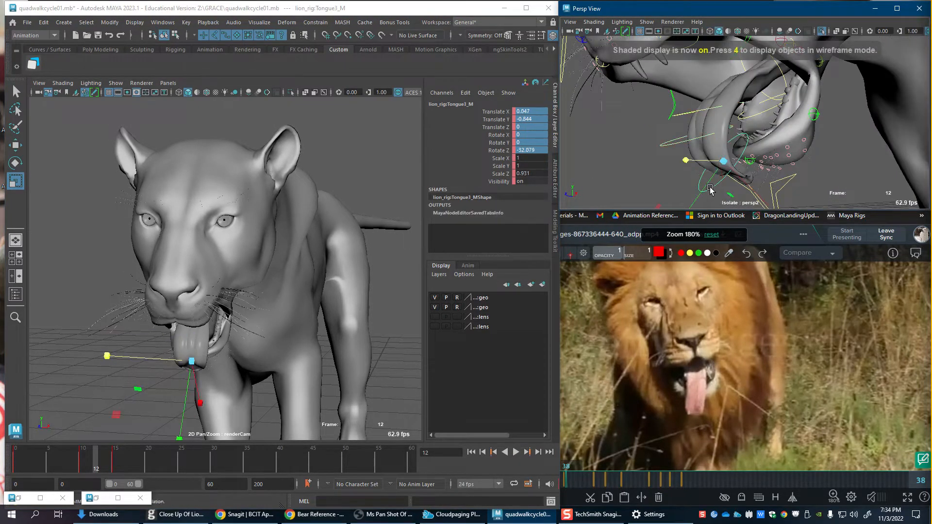
mouse_move(710, 184)
alt+mouse_down()
mouse_move(652, 191)
mouse_move(652, 200)
mouse_move(631, 177)
mouse_move(638, 180)
alt+mouse_up()
key(e)
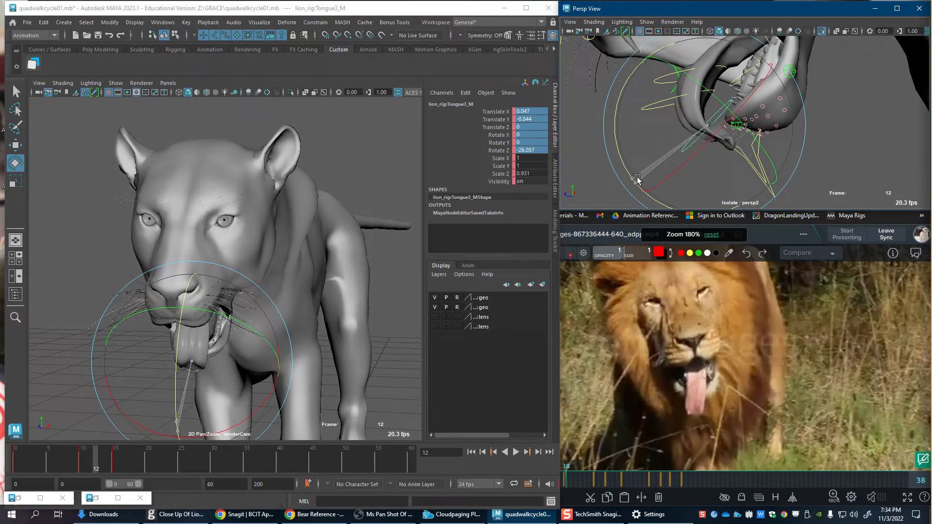
key(w)
drag(682, 151, 663, 165)
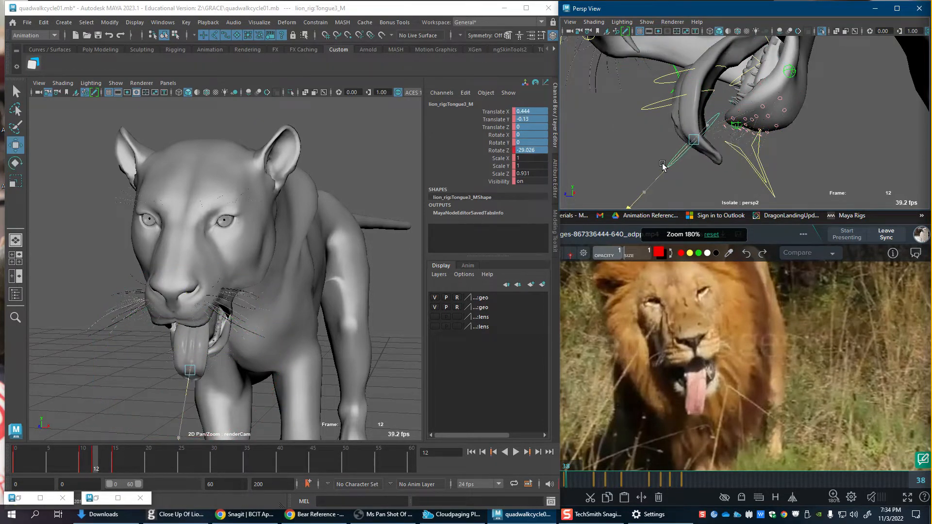
Step: Following reference frame 43, close the jaw at frame 20 to about 9.3 in Rotate X and key it
drag(78, 461, 135, 468)
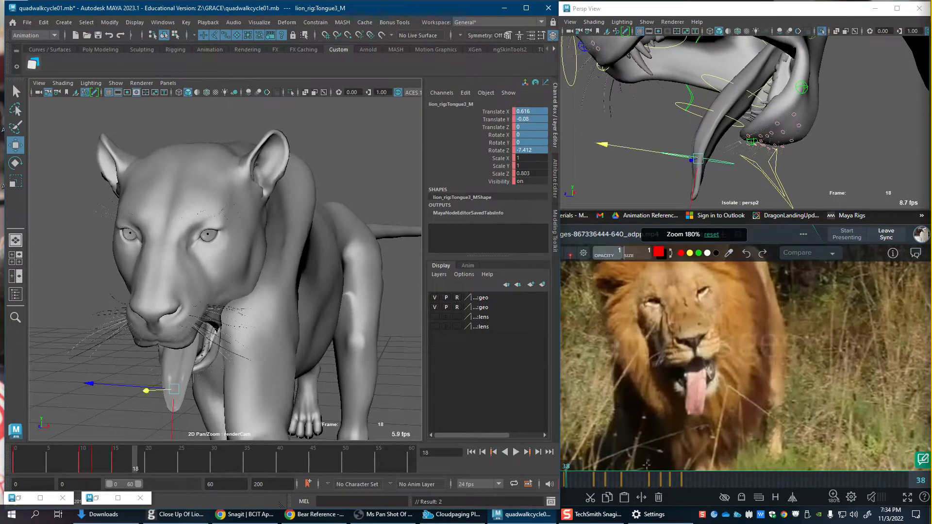
mouse_move(569, 480)
mouse_down()
mouse_move(578, 483)
mouse_move(552, 483)
mouse_move(584, 483)
mouse_move(551, 482)
mouse_move(577, 484)
mouse_up()
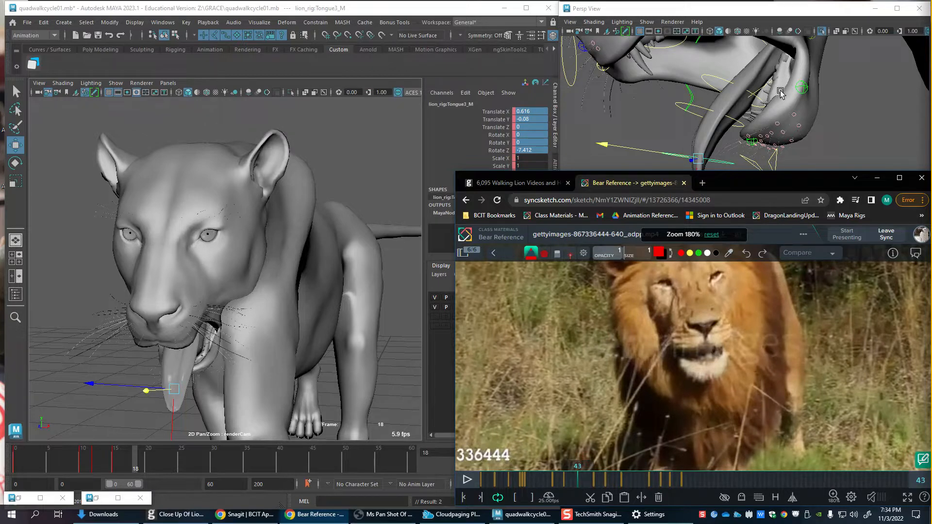
alt+right_drag(802, 88, 767, 84)
alt+drag(709, 87, 738, 92)
click(761, 163)
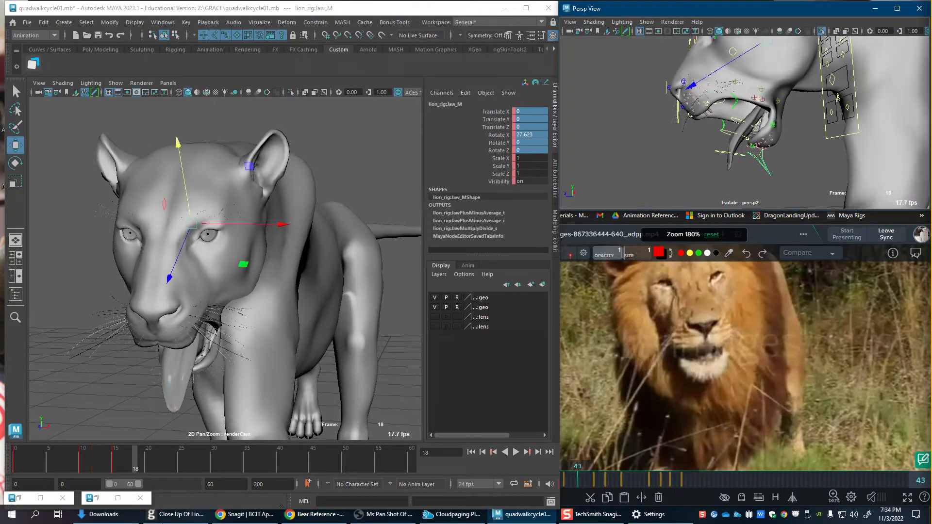
drag(109, 468, 145, 473)
key(e)
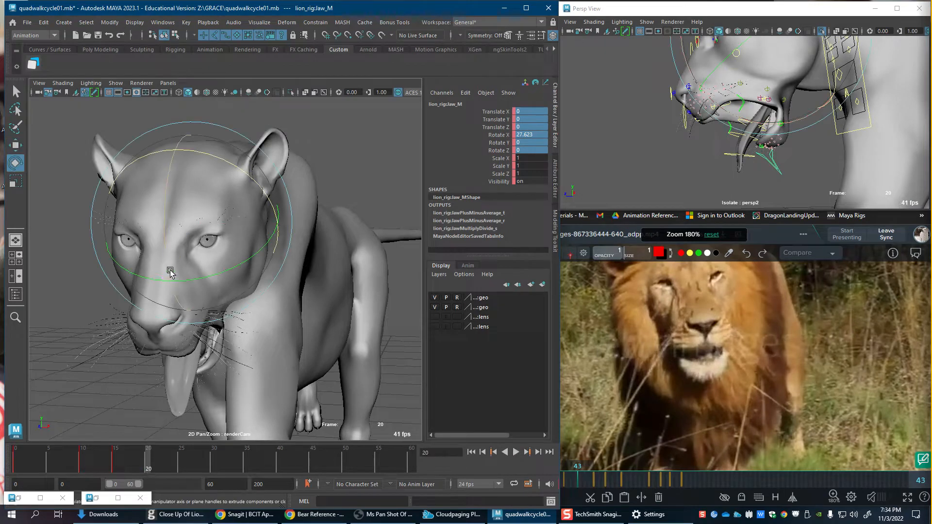
drag(168, 261, 166, 242)
alt+drag(650, 148, 709, 104)
key(s)
key(w)
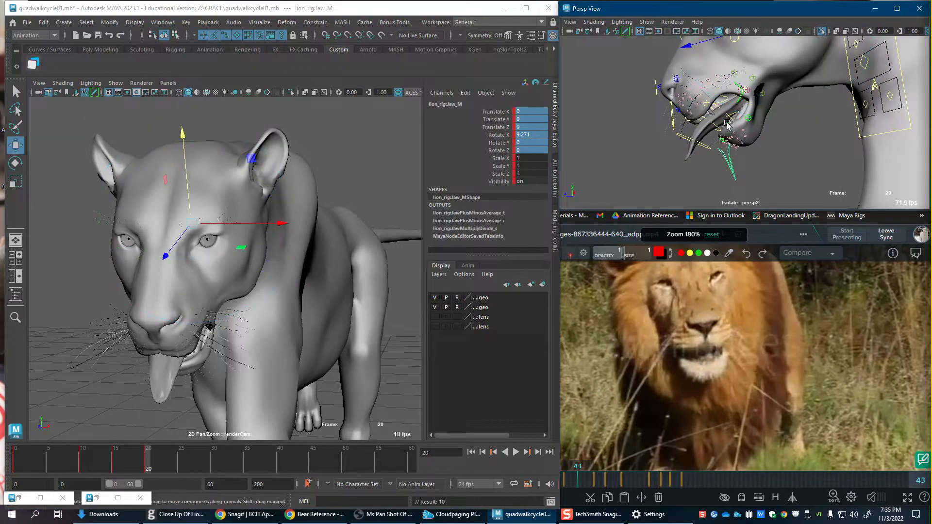
Step: Select the Tongue0 control at the tongue's base and key it at frame 20
alt+right_drag(709, 105, 765, 100)
alt+drag(765, 99, 776, 79)
click(768, 80)
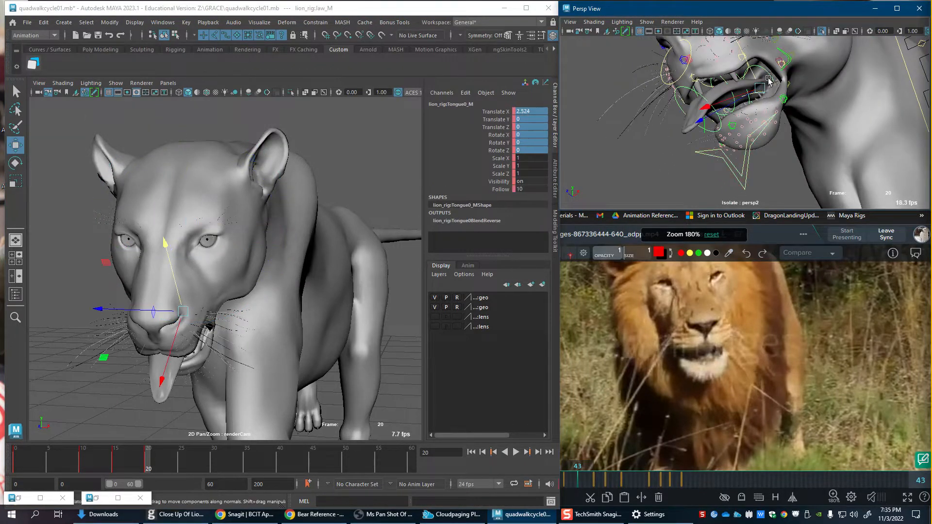
mouse_move(707, 113)
alt+mouse_down()
mouse_move(685, 142)
mouse_move(706, 121)
alt+mouse_up()
key(s)
Step: Curl the tongue tip upward by rotating Tongue3 to about 40.5 in Z and key it
click(692, 116)
key(e)
drag(640, 193, 595, 121)
key(s)
key(w)
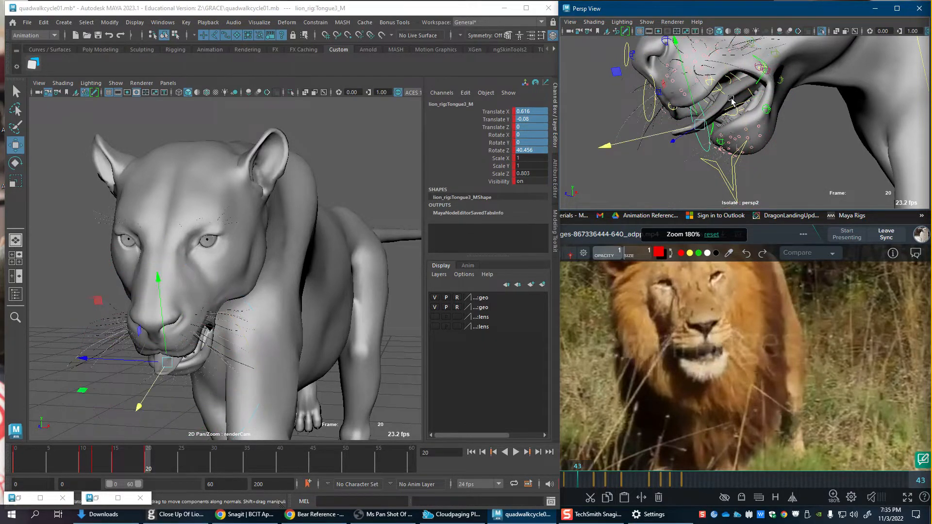
Step: Rotate Tongue2 to about 29.2 in Z and key it at frame 20
click(730, 100)
key(e)
drag(703, 186, 664, 165)
key(s)
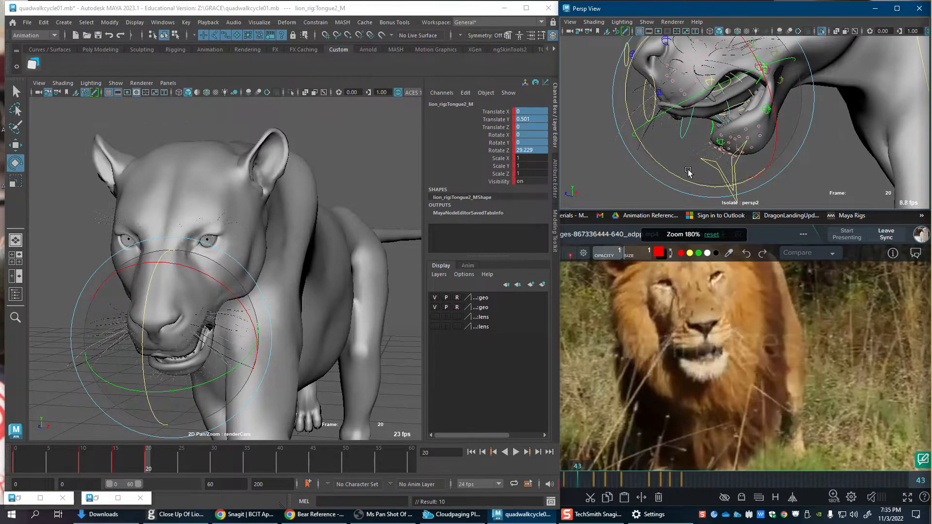
alt+drag(772, 131, 785, 113)
key(w)
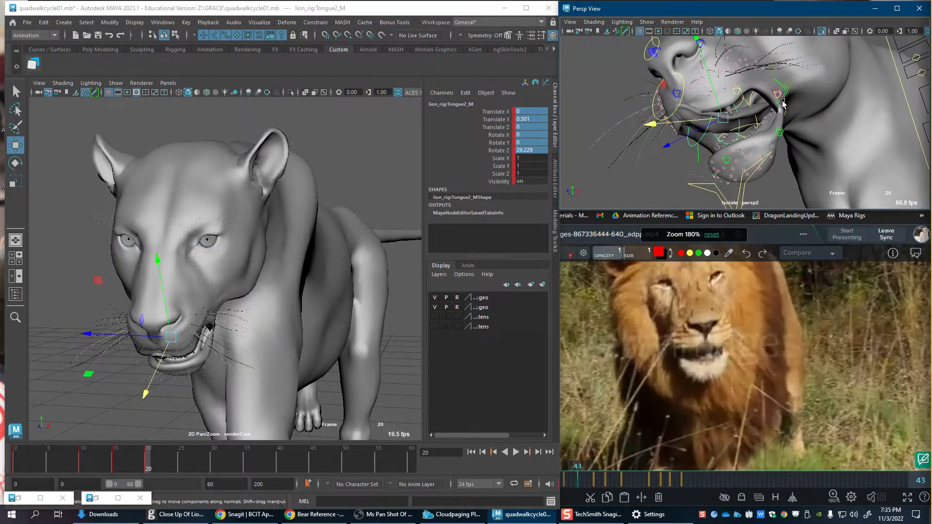
Step: Examine the lion's mouth and tongue in the reference video frame by frame from frame 27 to 43
click(782, 104)
click(567, 480)
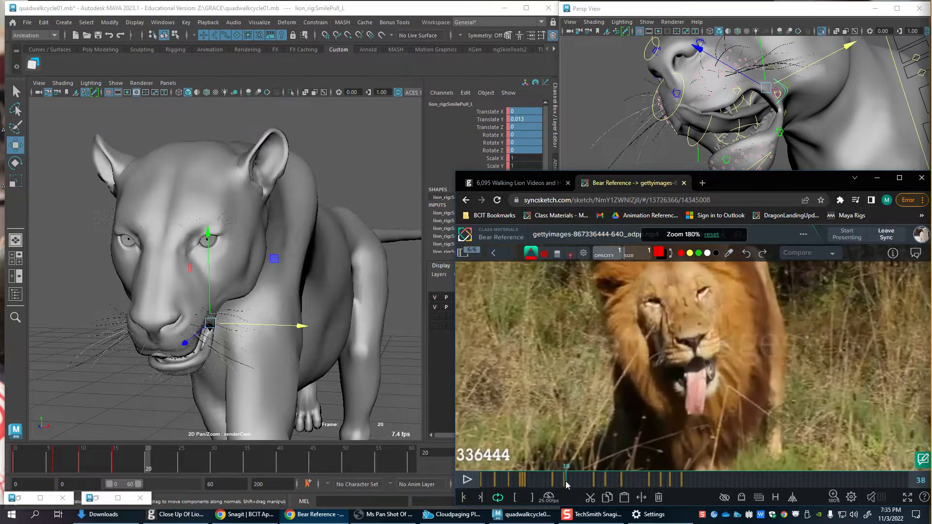
drag(566, 485, 540, 486)
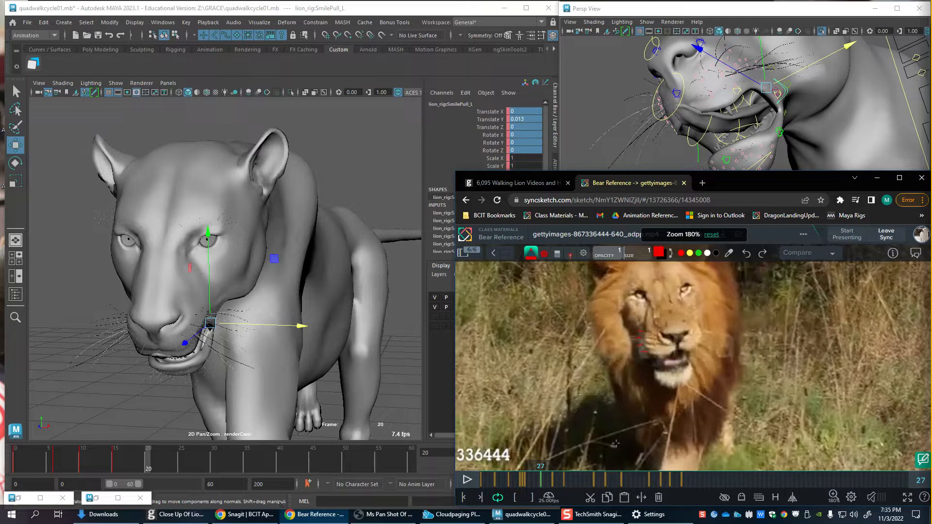
key(Right)
key(Right)
key(Right)
key(Right)
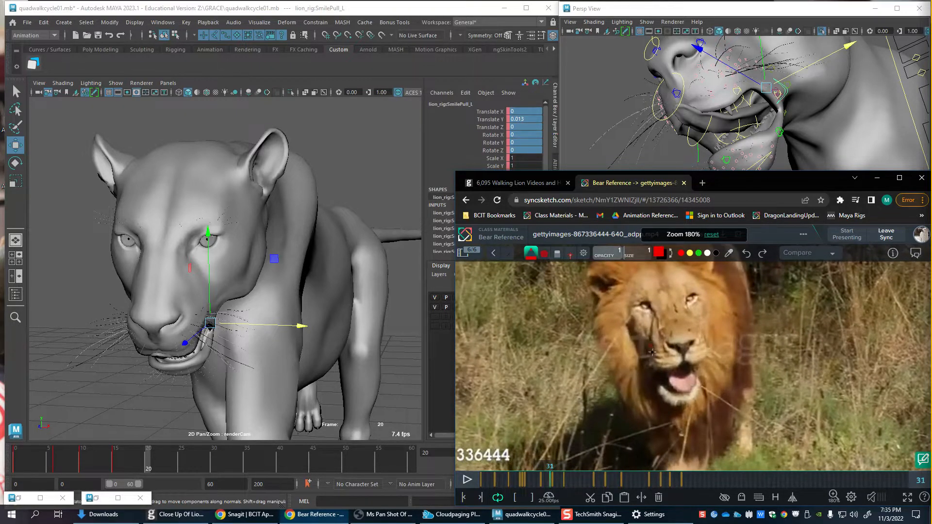
key(Right)
key(Right)
key(Right)
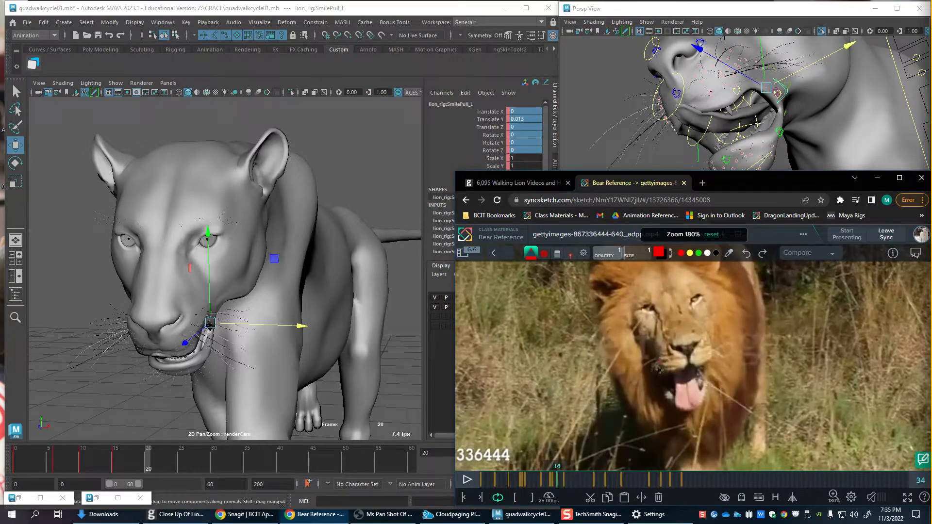
key(Right)
key(Right)
key(Right)
key(Right)
key(Right)
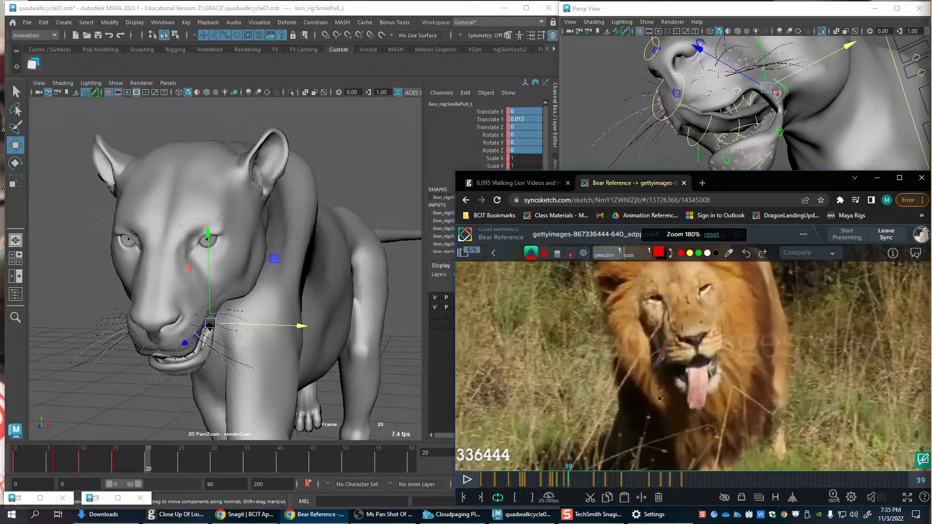
key(Right)
key(Right)
key(Right)
key(Right)
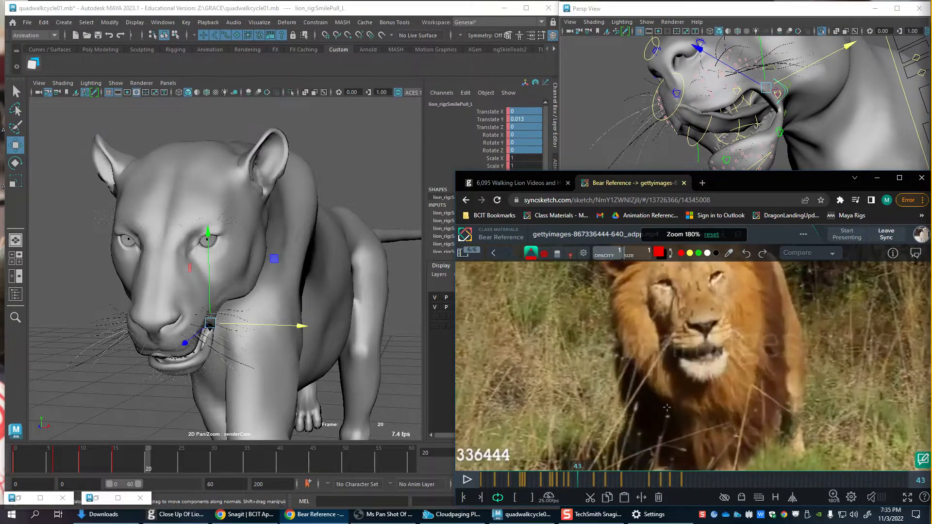
Step: Raise the SmilePull_R control to about 0.5 in Translate Y and raise SmilePull_L on the other mouth corner
alt+drag(793, 121, 866, 125)
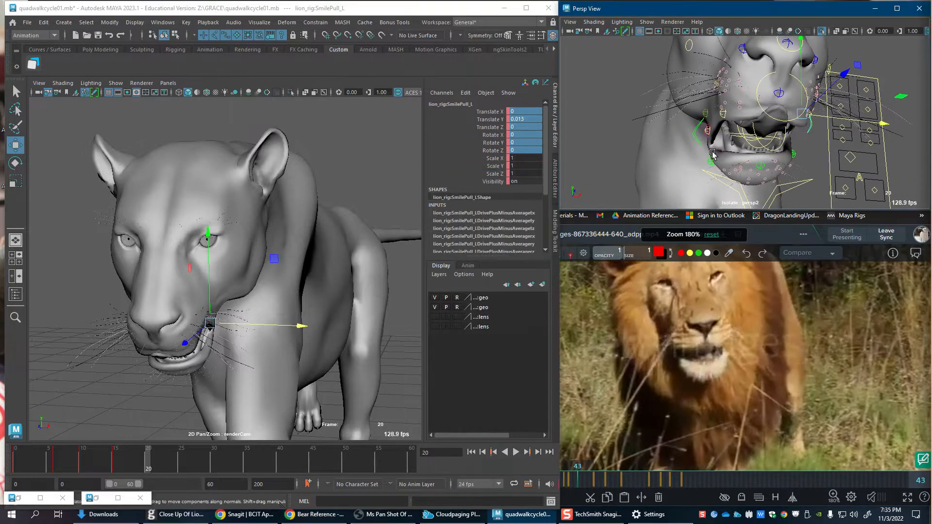
click(697, 142)
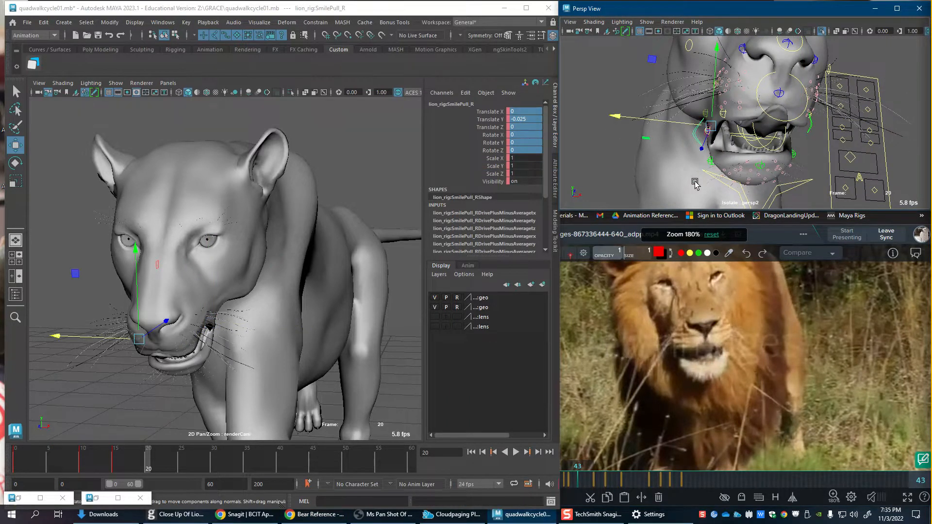
mouse_move(710, 111)
mouse_down()
mouse_move(709, 76)
mouse_move(708, 98)
mouse_up()
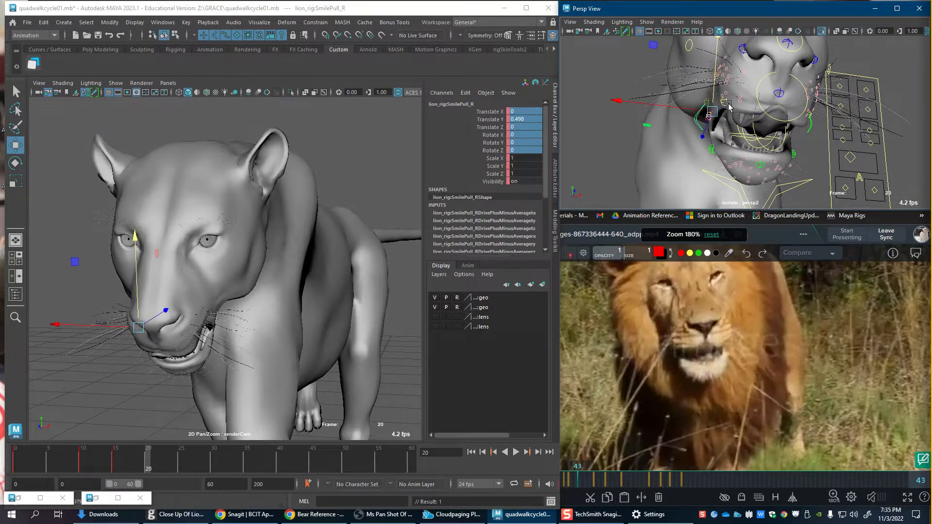
alt+drag(824, 147, 806, 145)
click(808, 127)
drag(799, 92, 799, 83)
mouse_move(716, 104)
alt+mouse_down()
mouse_move(711, 120)
mouse_move(716, 101)
alt+mouse_up()
Step: Lower the middle upper lip control to -0.5 in Translate Y at frame 20
click(710, 123)
alt+drag(762, 141, 788, 131)
click(777, 172)
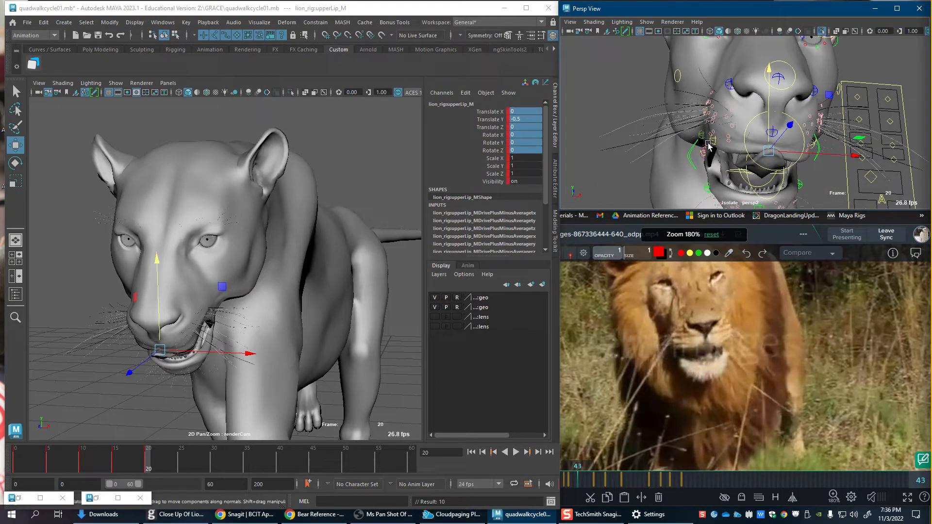
Step: Adjust the upper lip side controls, placing upperLipA_R at about Translate X 0.18, Y 0.55
click(716, 121)
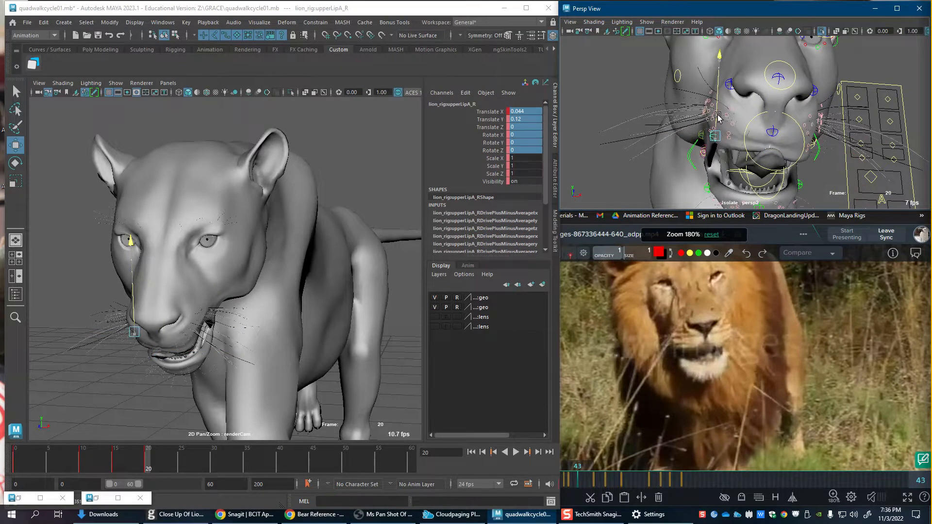
click(820, 152)
alt+drag(821, 152, 701, 127)
click(782, 137)
click(808, 130)
click(706, 138)
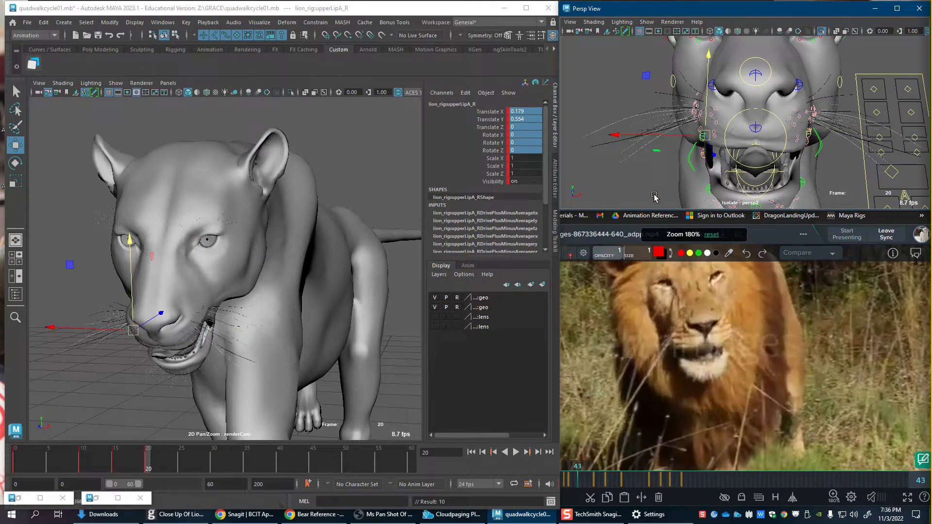
Step: Play the animation from frame 0 and step through the keyed mouth poses up to frame 20
click(16, 463)
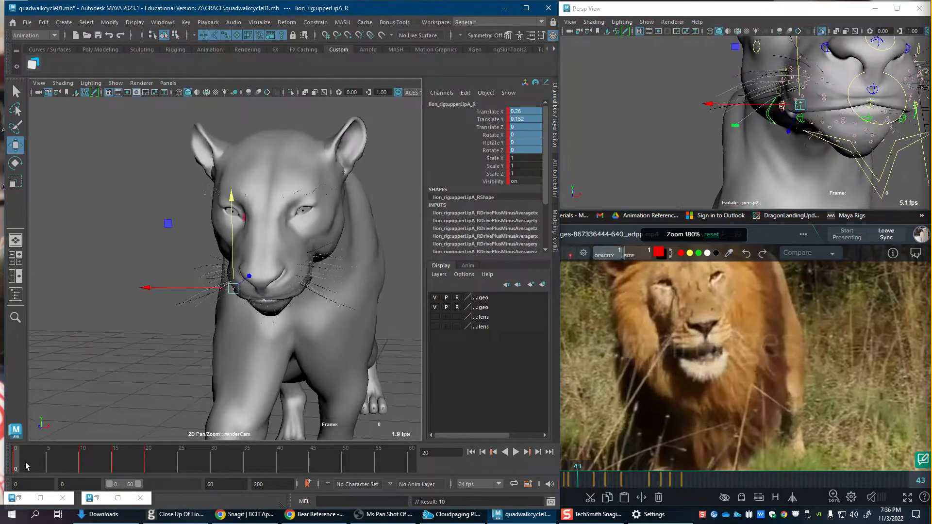
key(alt+v)
key(alt+v)
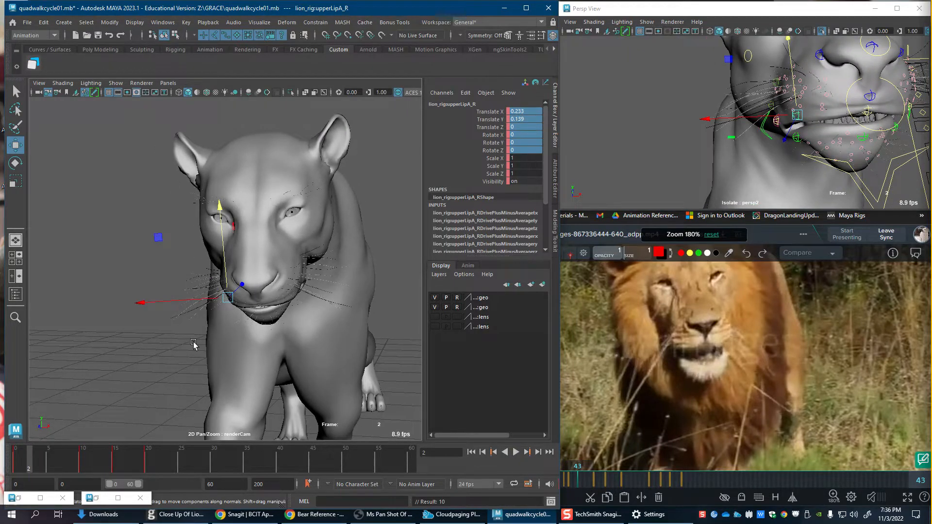
key(alt+v)
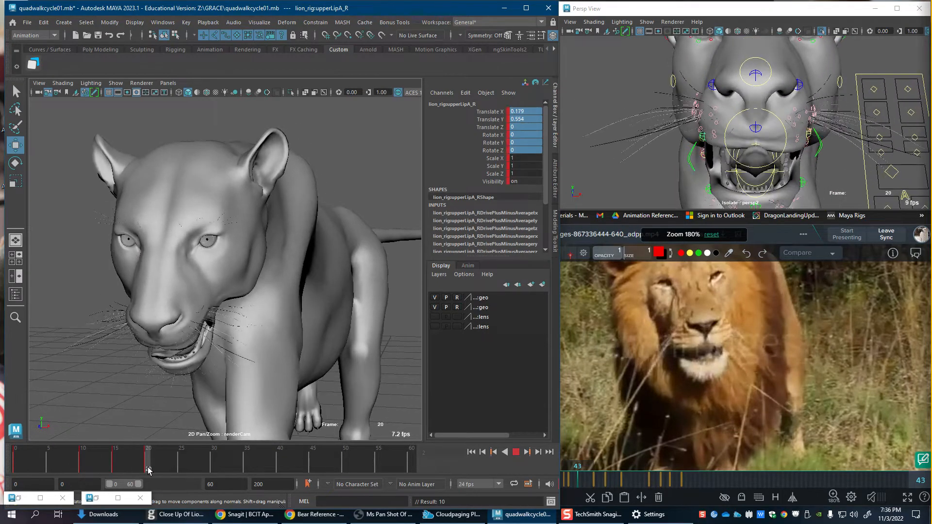
key(alt+v)
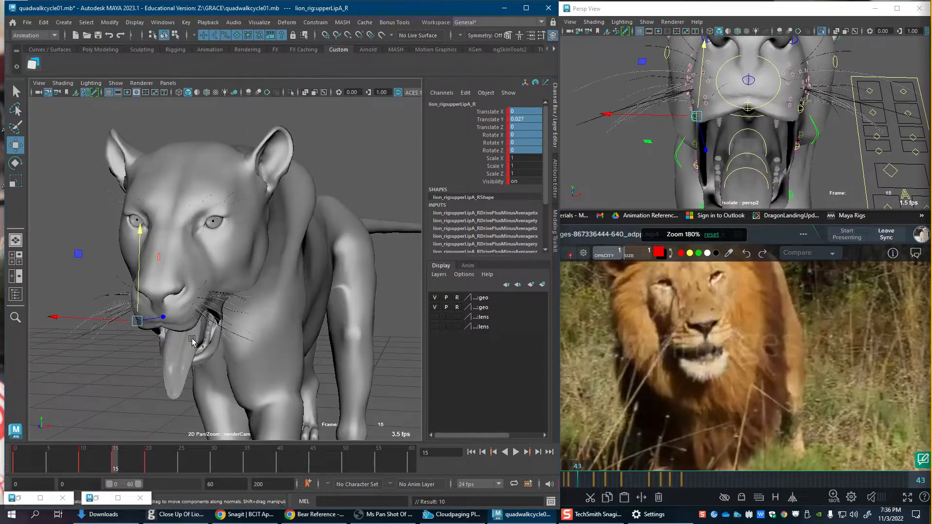
key(.)
key(.)
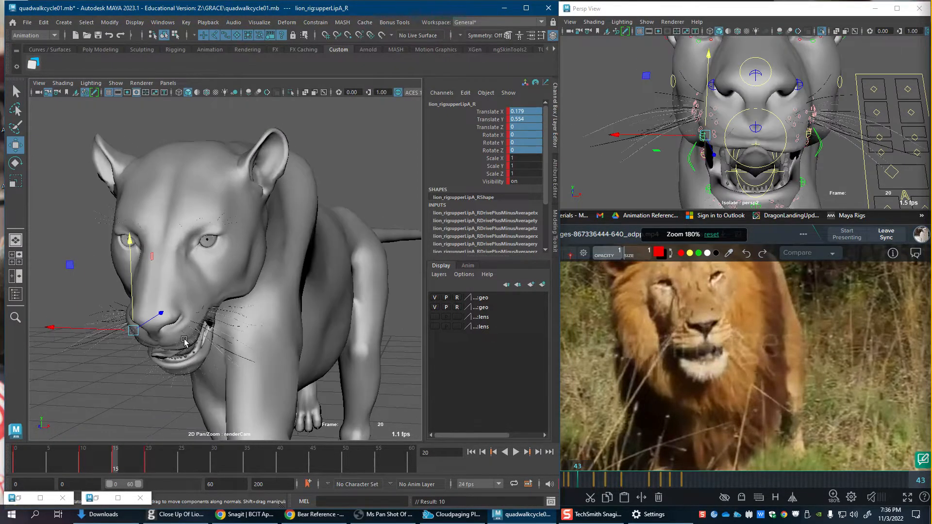
key(.)
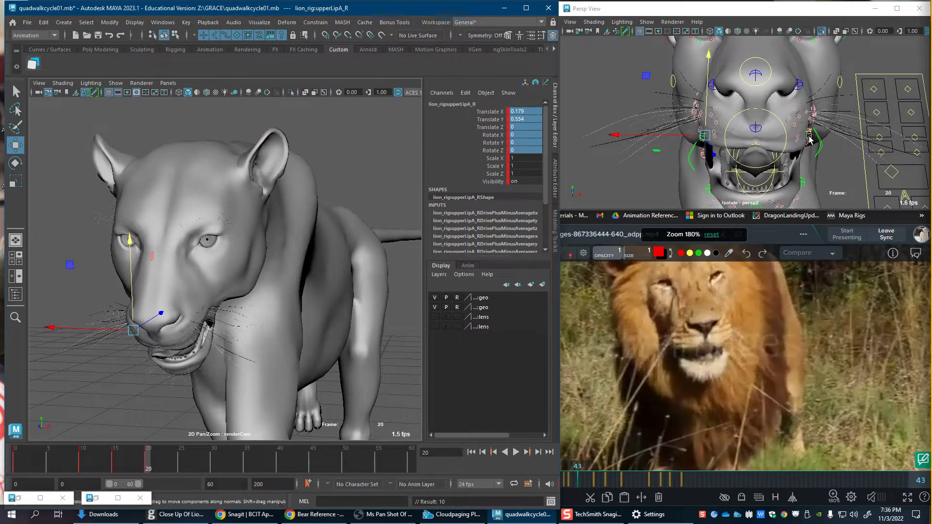
Step: Try lowering the main mouth control on the facial control board, and undo the move
click(810, 140)
click(881, 182)
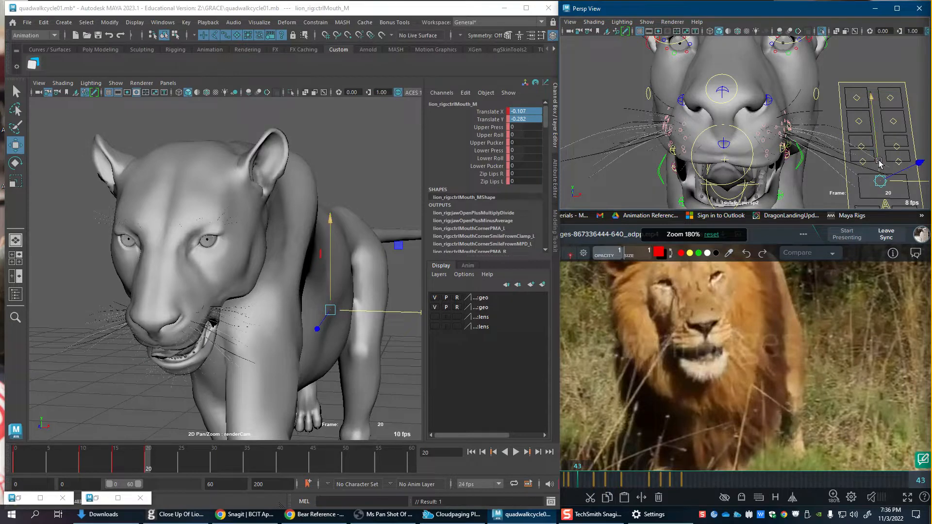
drag(879, 162, 879, 178)
key(ctrl+z)
alt+middle_drag(880, 181, 866, 157)
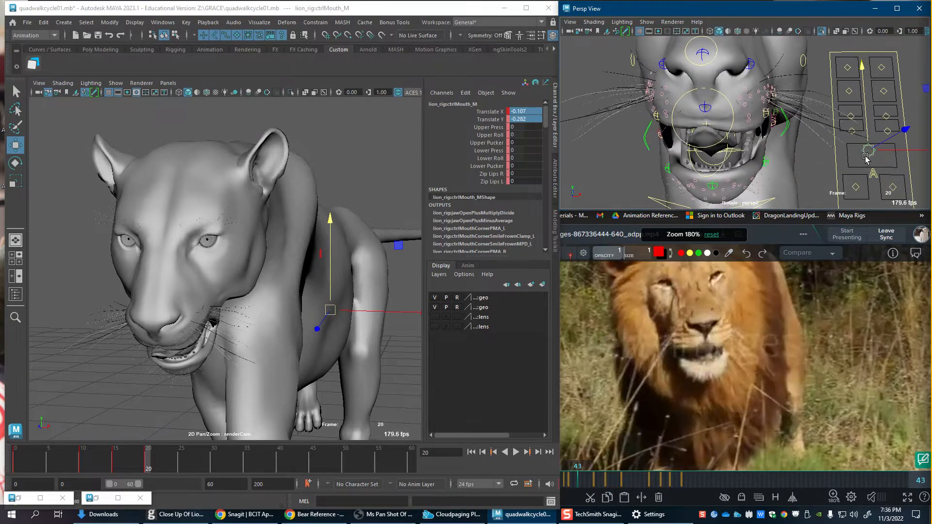
Step: Widen the mouth corners at frame 20, setting Translate X to about 0.395 for the left control and -0.719 for the right
alt+drag(866, 156, 916, 168)
click(892, 182)
key(ctrl+z)
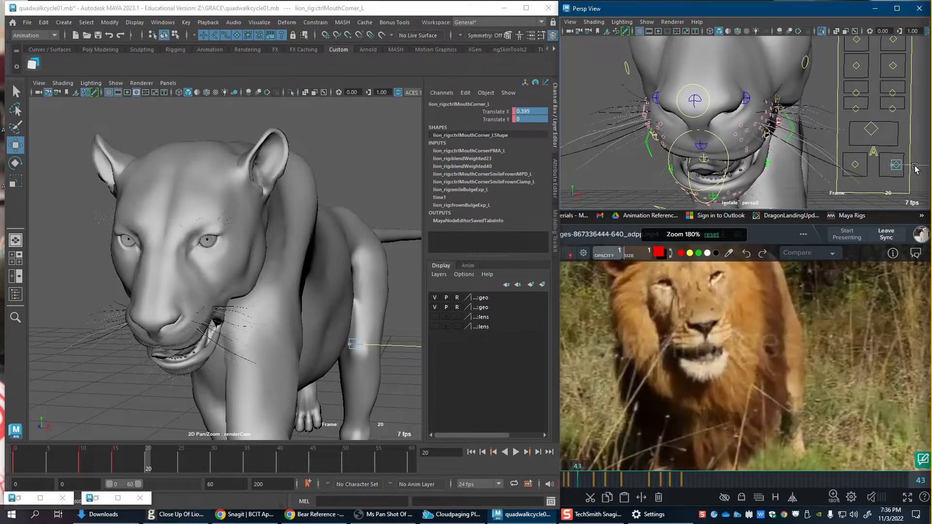
click(855, 165)
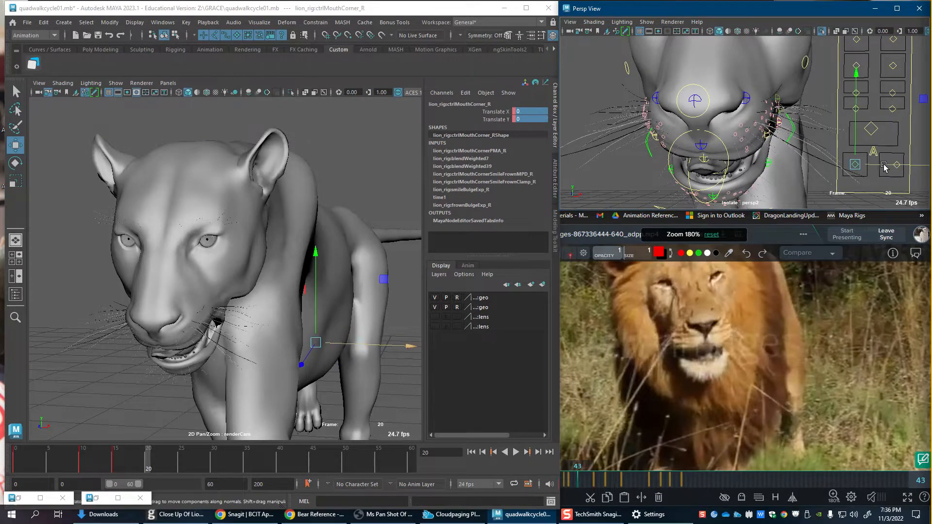
drag(878, 166, 876, 165)
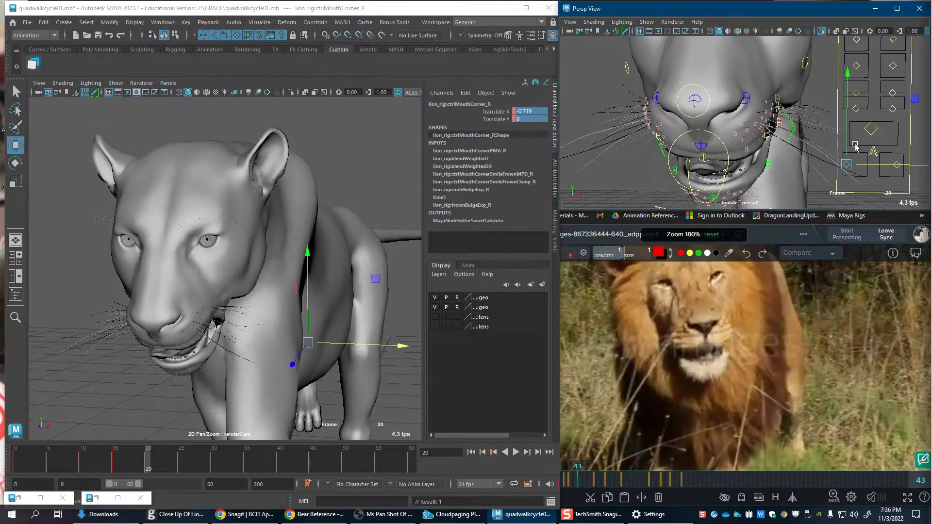
Step: Raise the cheek controls at frame 20, placing Cheek_L at about -0.03 and Cheek_R at about 0.209 in Translate Y
alt+drag(771, 118, 776, 112)
click(777, 85)
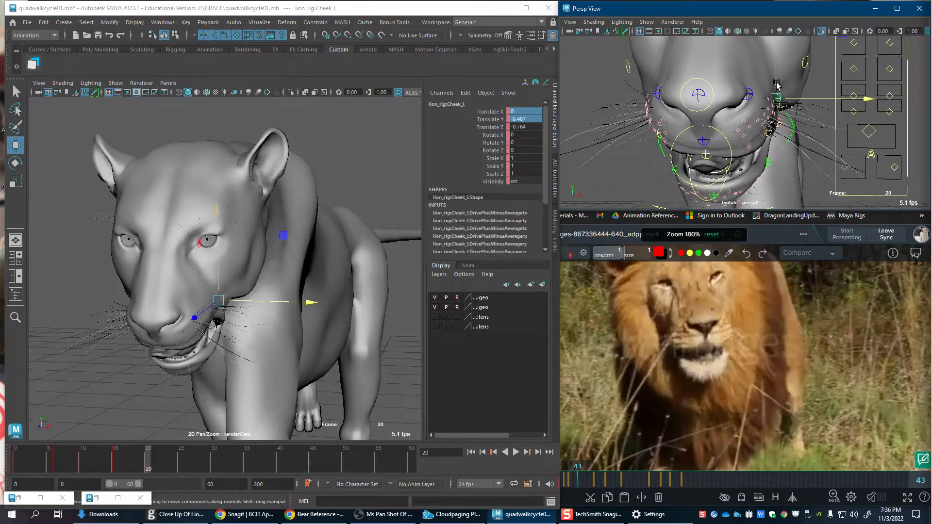
drag(776, 77, 790, 75)
alt+middle_drag(791, 75, 778, 105)
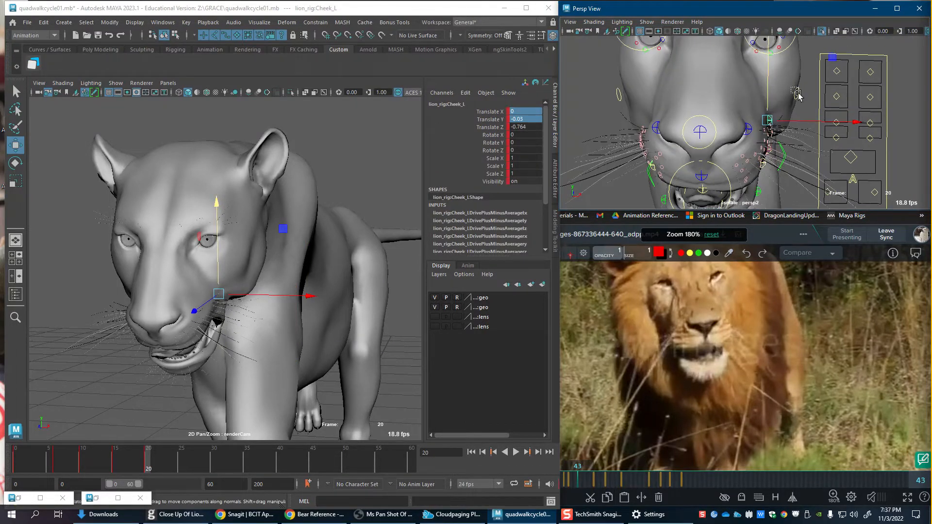
click(797, 93)
drag(785, 76, 783, 67)
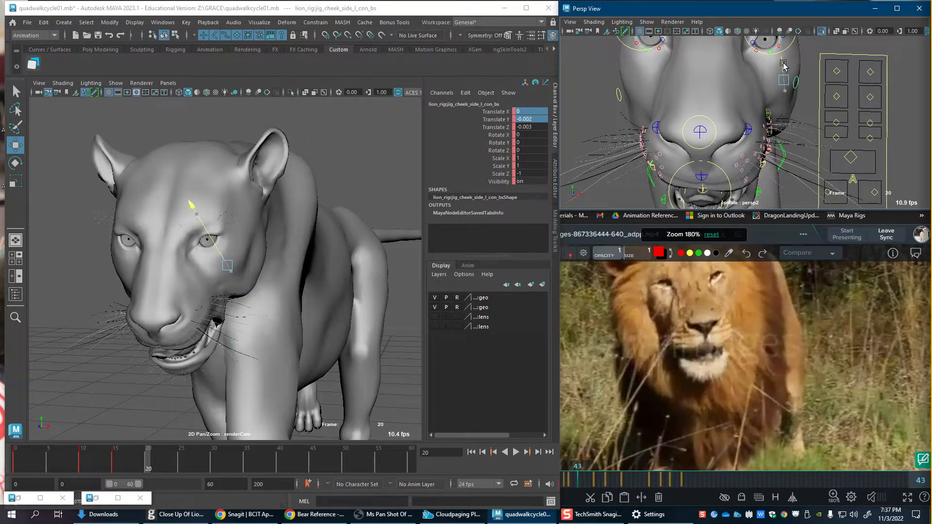
click(637, 104)
drag(640, 74, 686, 126)
click(687, 125)
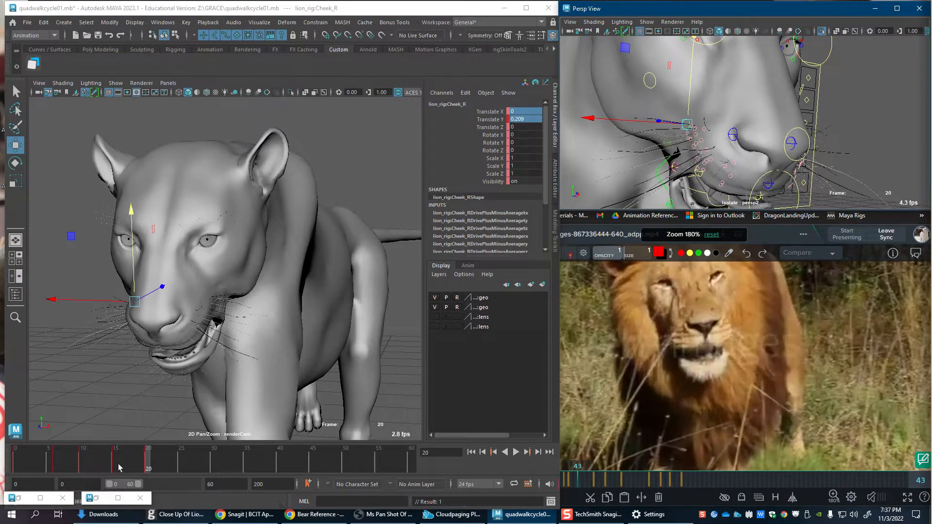
Step: Compare the pose with the lion reference and raise both side cheek controls, placing the left one at about 0.013 in Translate Y
drag(118, 464, 152, 468)
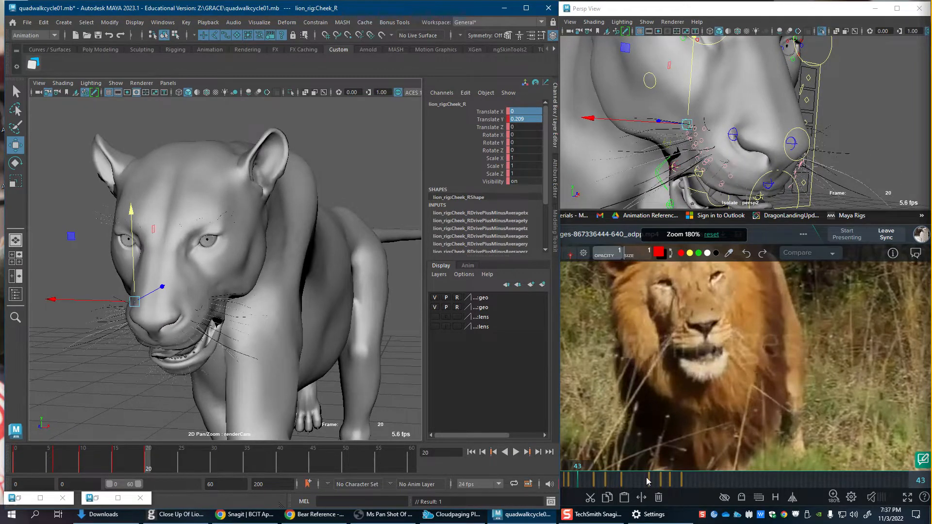
drag(647, 477, 573, 484)
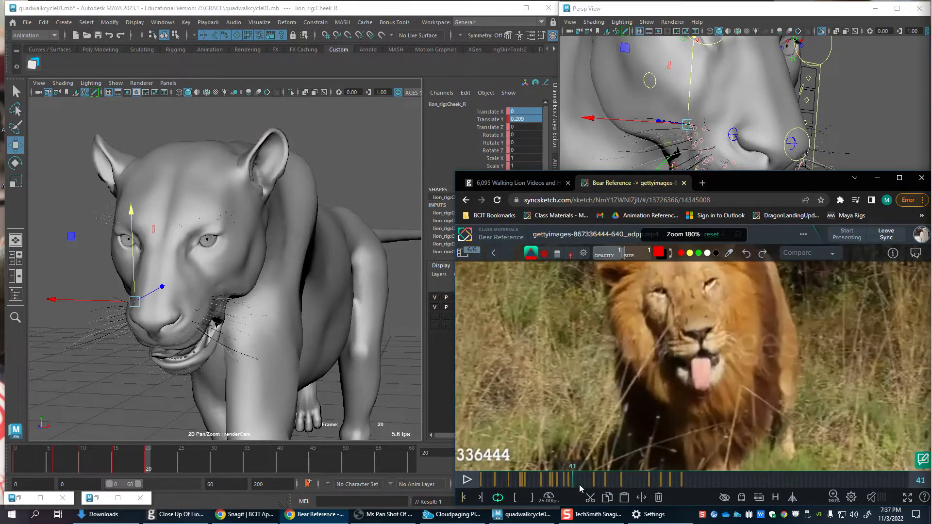
alt+middle_drag(777, 38, 767, 91)
alt+drag(767, 91, 750, 84)
click(634, 125)
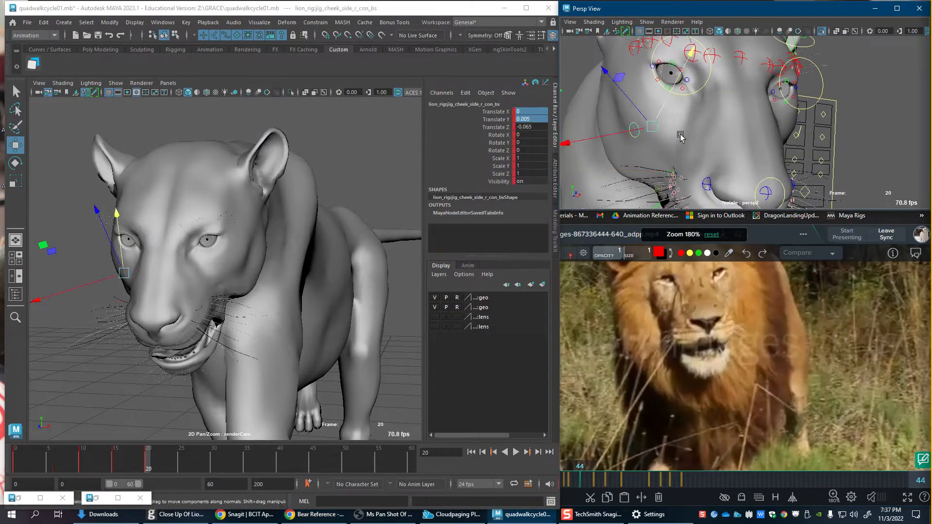
alt+drag(680, 137, 776, 125)
click(780, 124)
middle_drag(782, 100, 779, 98)
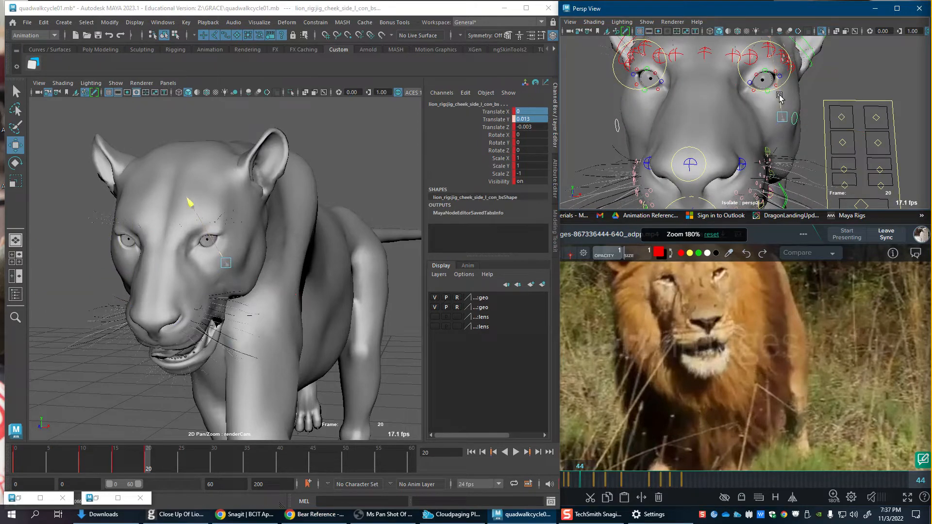
Step: Show wireframe on shaded in the camera view and play the animation to check the face deformation around frames 10 to 16
drag(184, 449, 120, 461)
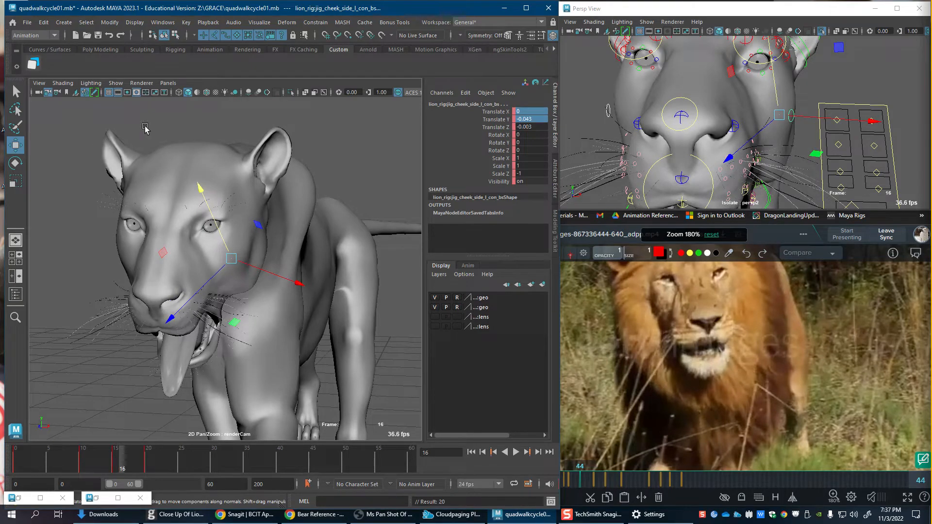
click(206, 95)
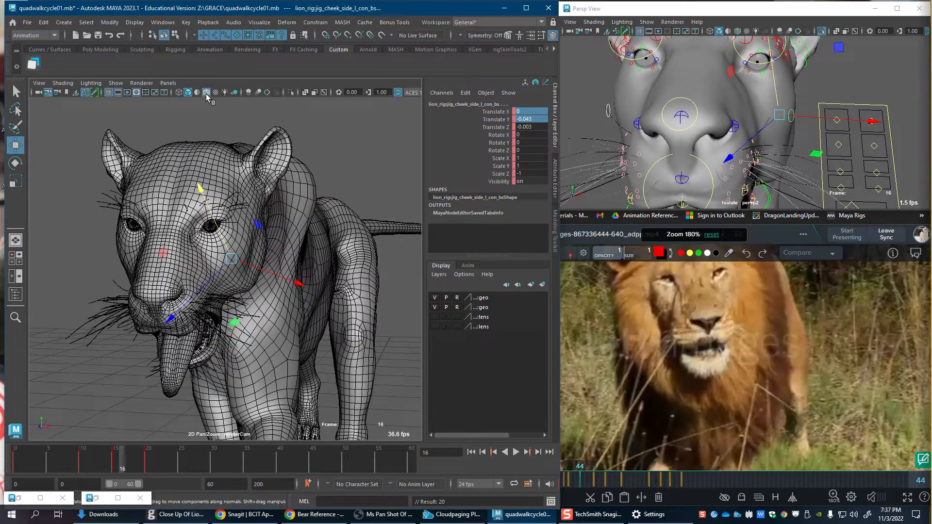
key(alt+v)
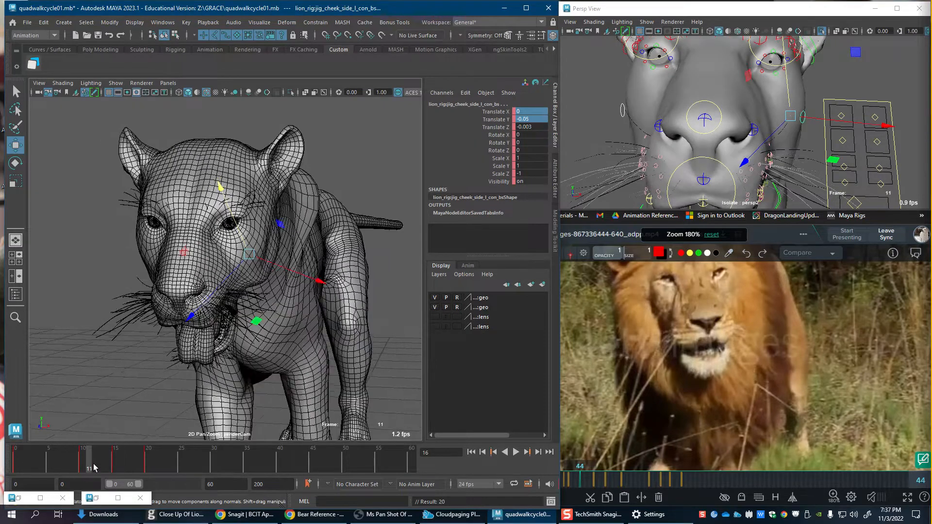
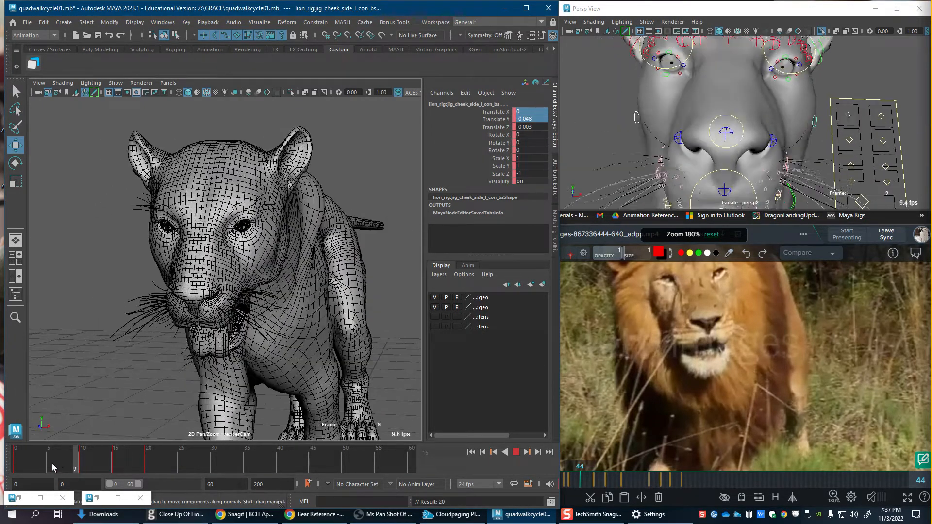
click(108, 465)
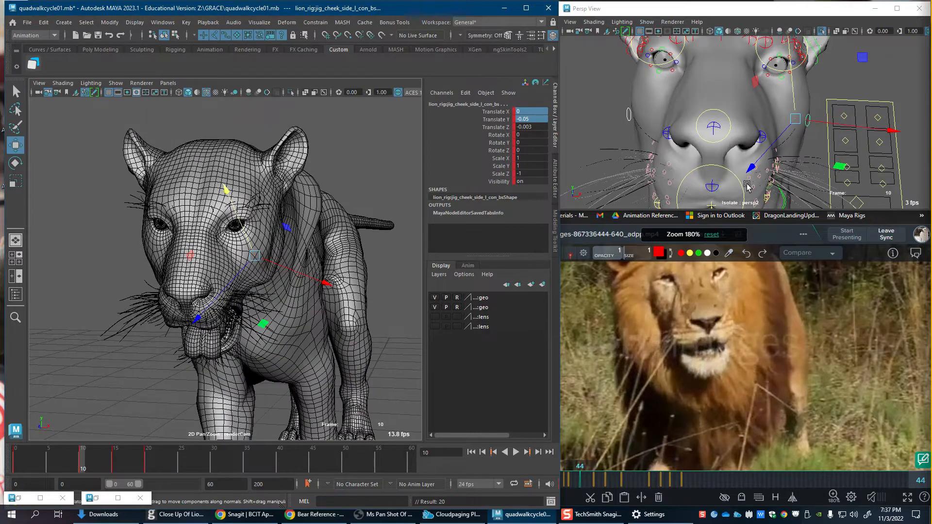
Step: Lower the left side cheek control to about -0.073 in Translate Y at frame 15 and play the result up to frame 20
key(.)
drag(779, 101, 776, 105)
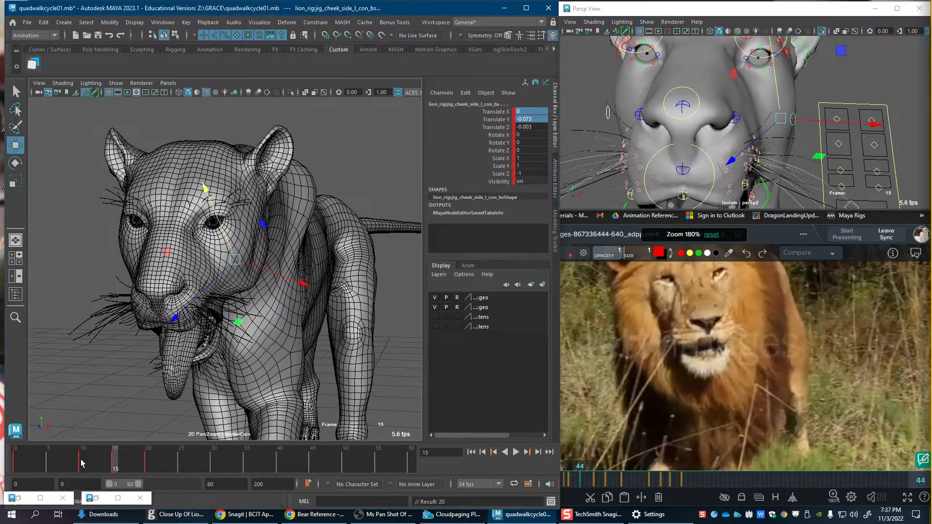
click(81, 463)
key(alt+v)
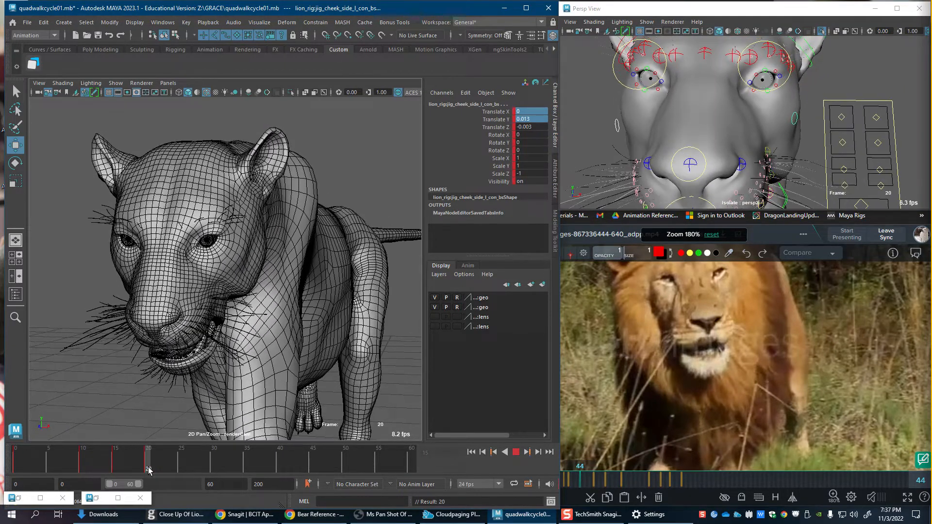
key(alt+v)
Step: Raise the nose region control to about 0.061 in Translate Y at frame 20, key it, and review the motion
click(700, 149)
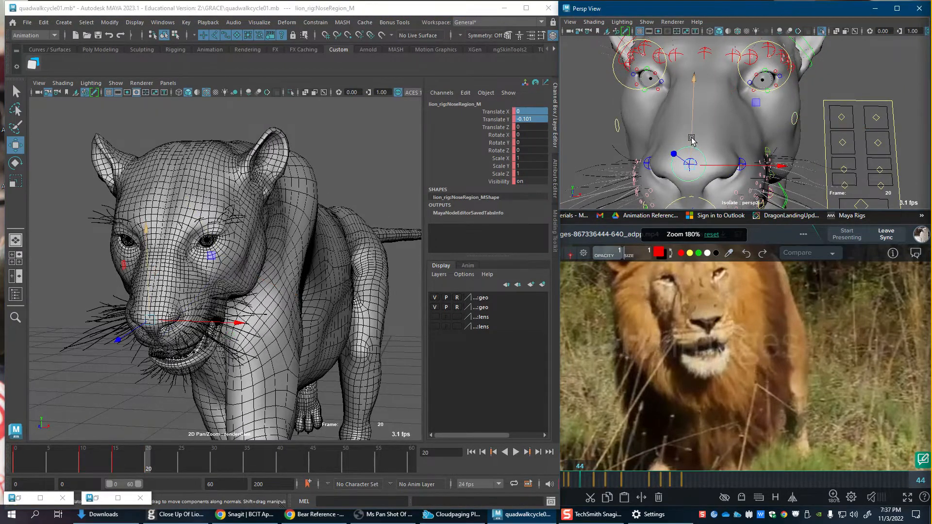
drag(692, 141, 691, 136)
key(s)
click(120, 465)
key(alt+v)
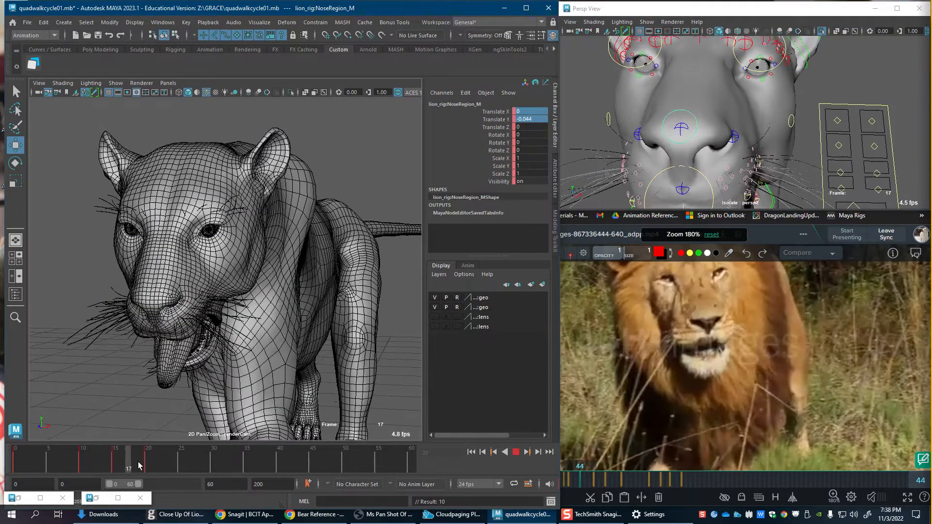
drag(138, 462, 161, 467)
Step: Match reference frame 48 at frame 25 by moving upperLipA_L to about Translate X 0.656, Y 1.222
mouse_move(578, 487)
mouse_down()
mouse_move(597, 485)
mouse_move(561, 485)
mouse_move(590, 487)
mouse_up()
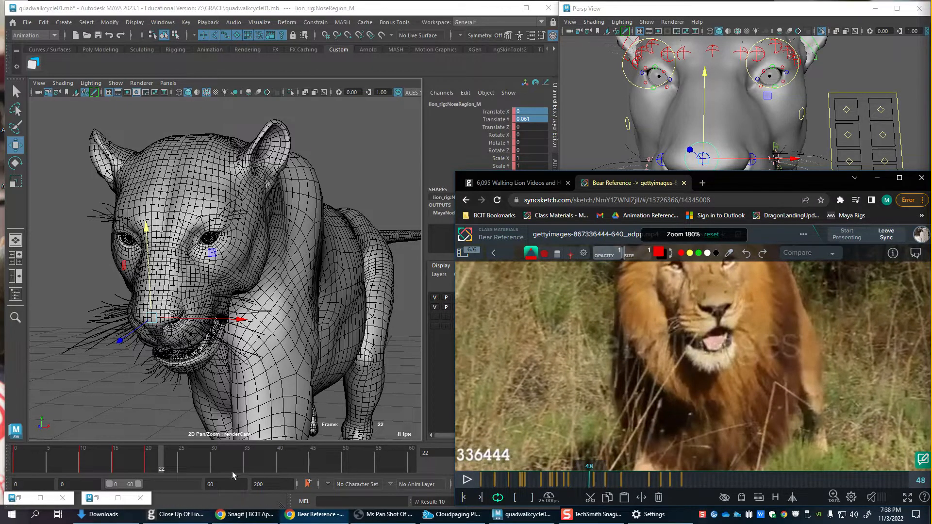
drag(163, 471, 181, 470)
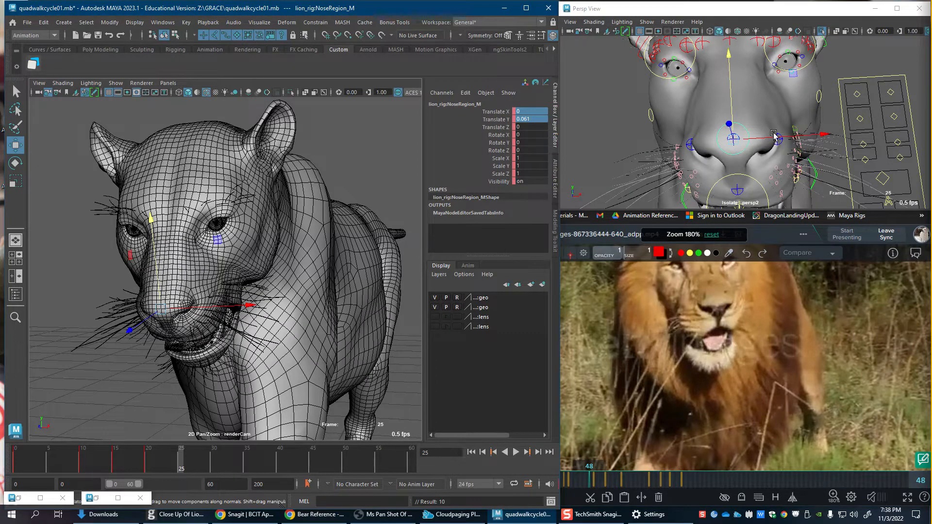
alt+drag(774, 134, 776, 112)
click(788, 156)
alt+drag(799, 164, 789, 166)
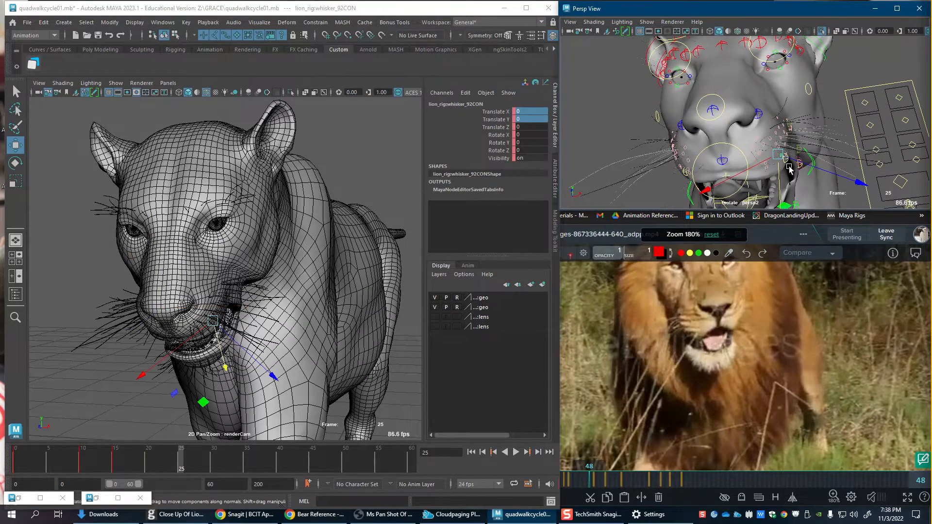
click(786, 147)
drag(778, 113, 786, 73)
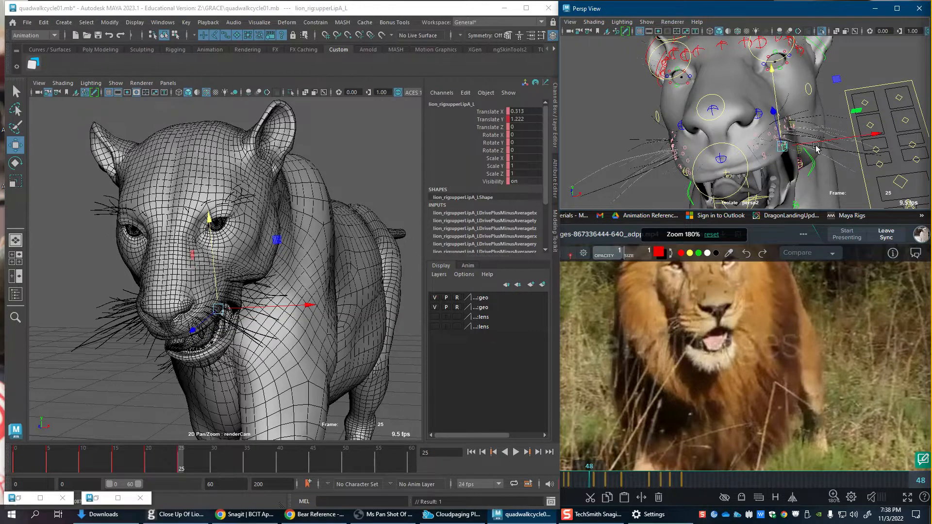
drag(810, 143, 814, 144)
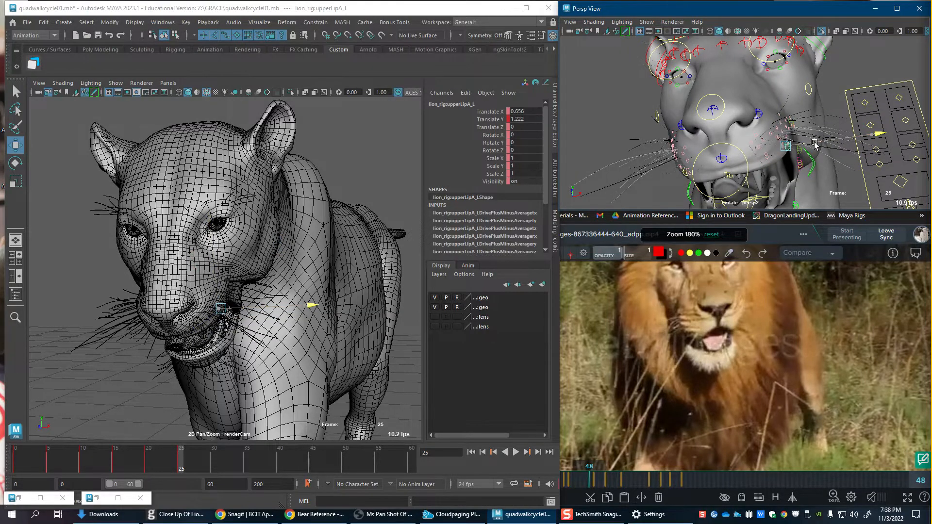
Step: Rotate the jaw control at frame 25 to open the mouth wider
alt+middle_drag(773, 196, 774, 141)
click(770, 201)
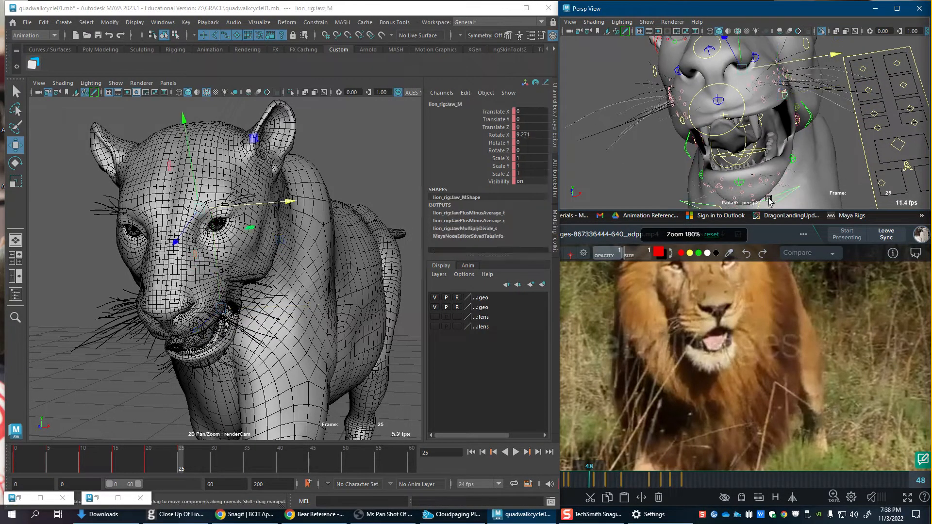
key(e)
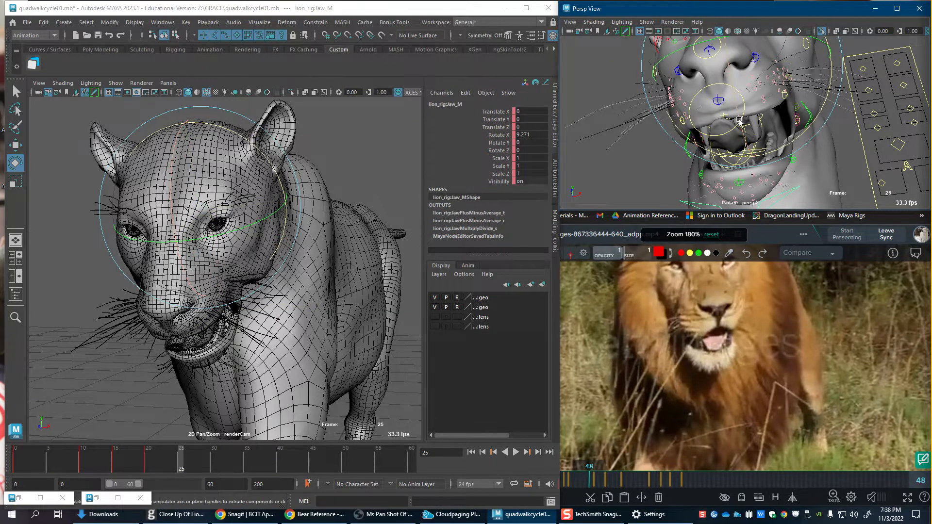
drag(740, 117, 735, 178)
Step: Rotate the Tongue3_M control downward and pull Tongue0_M back to about 0.502 in Translate X at frame 25
key(w)
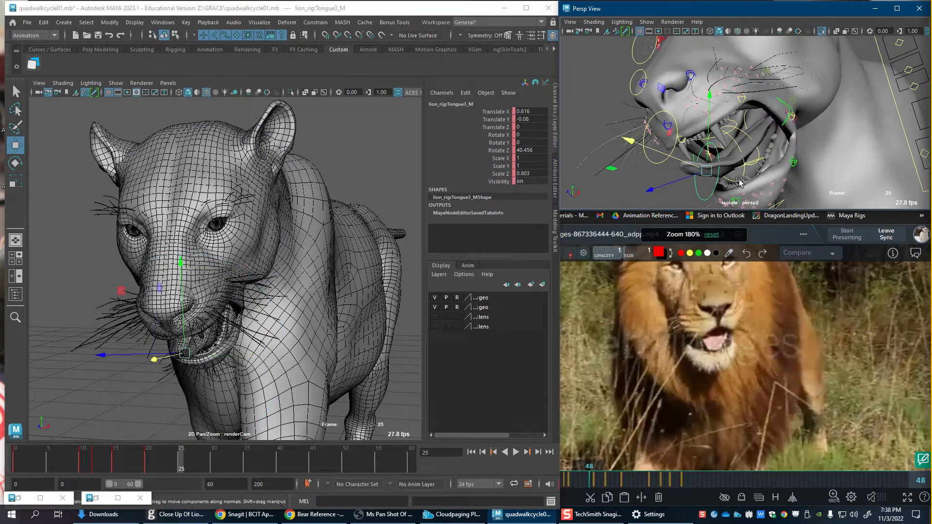
key(e)
drag(672, 202, 737, 237)
key(w)
click(744, 120)
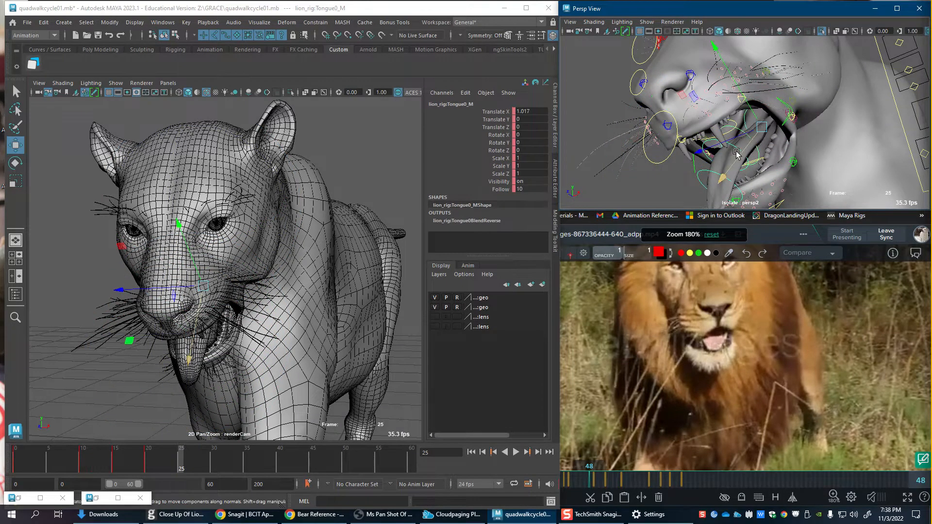
drag(739, 158, 747, 151)
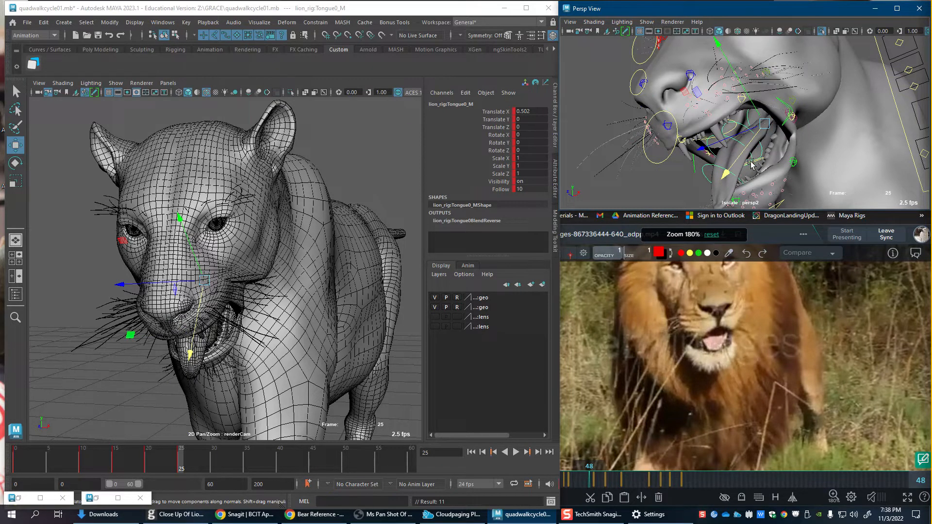
Step: Set Scale X, Y and Z of the selected middle tongue controls to 1, and move Tongue2_M to about Translate X -0.157, Y 0.521
click(744, 141)
shift+click(751, 140)
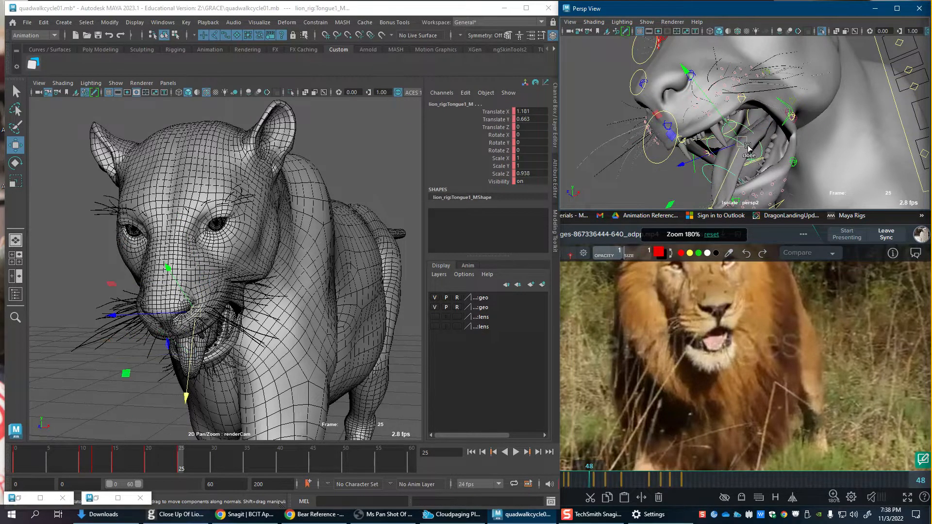
shift+click(751, 156)
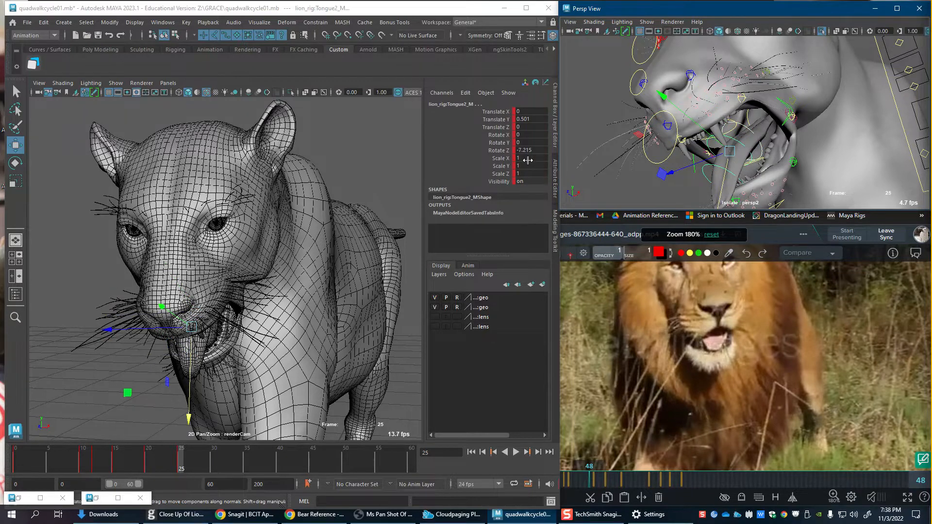
drag(527, 160, 526, 174)
text(1)
key(Return)
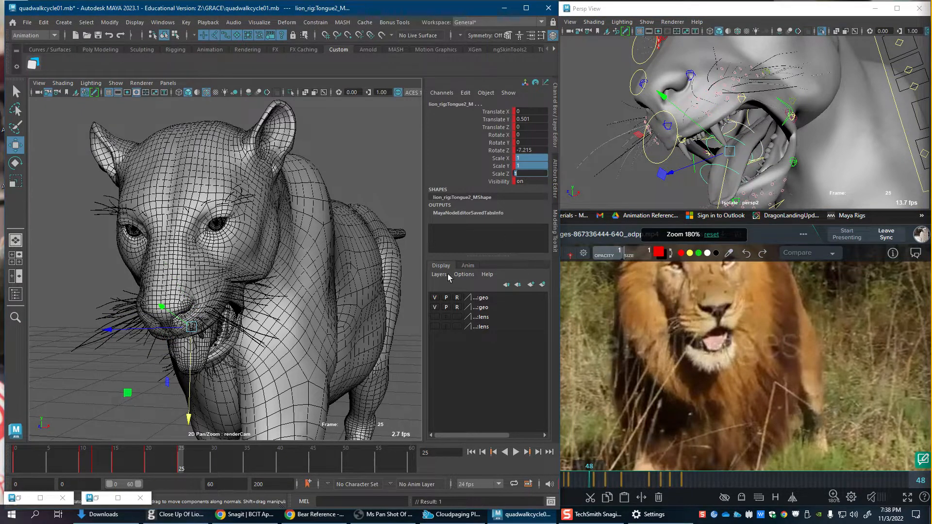
drag(132, 458, 178, 468)
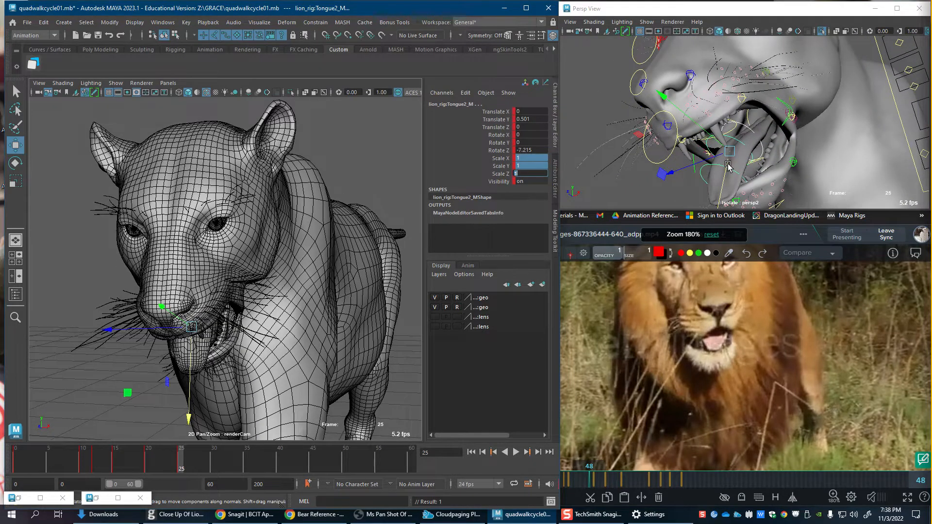
drag(728, 167, 728, 166)
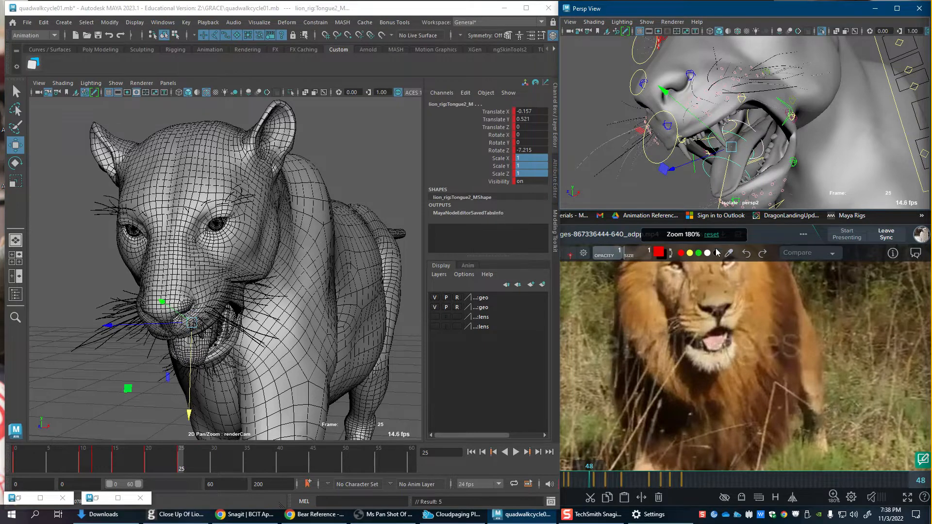
Step: Try to rotate the upperLipA_L control at frame 22 to match reference frame 45
drag(621, 474, 584, 485)
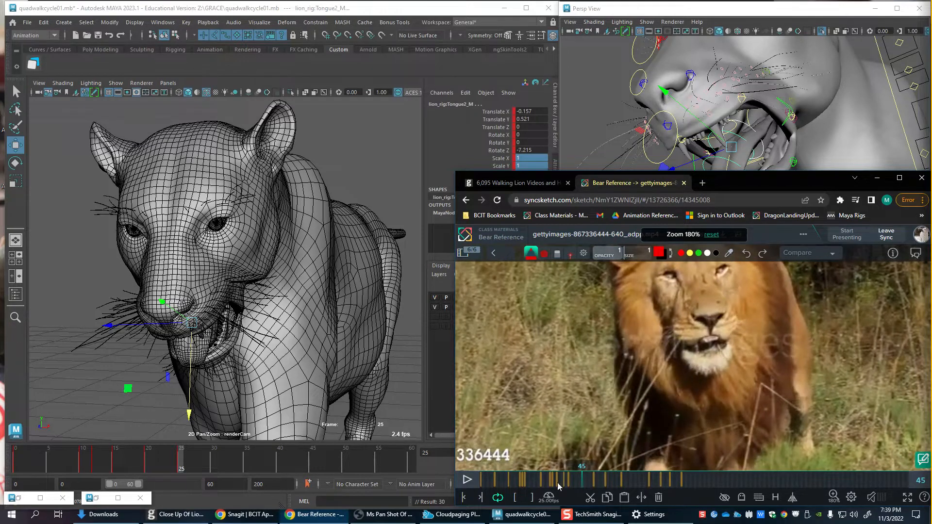
drag(137, 463, 159, 463)
alt+drag(796, 138, 769, 129)
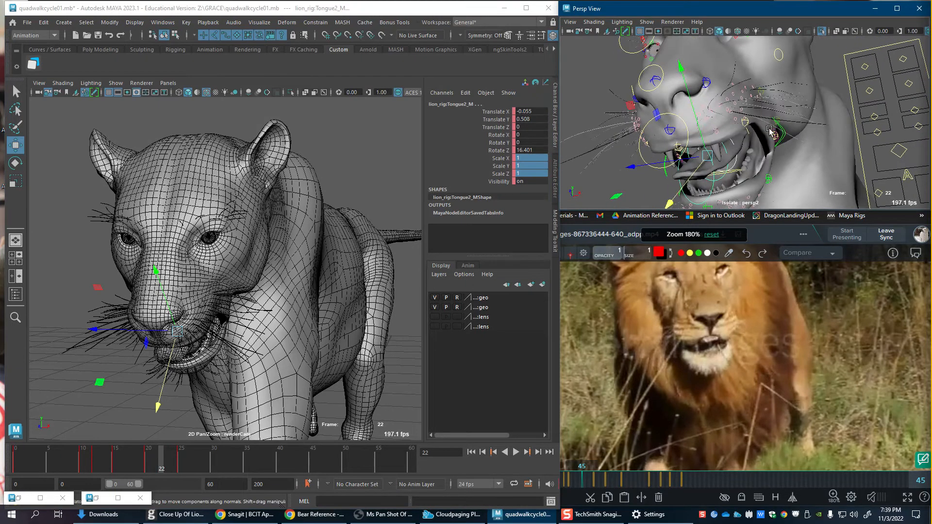
click(749, 123)
key(e)
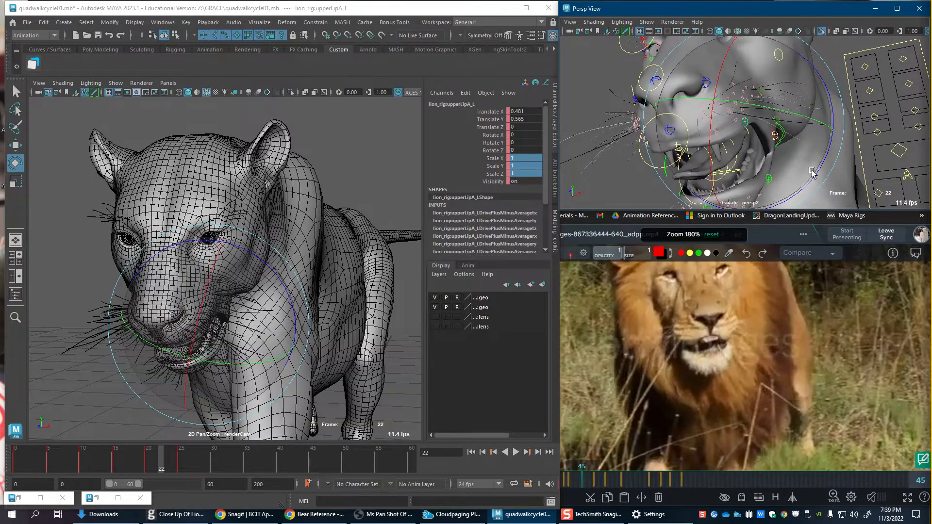
drag(806, 184, 802, 168)
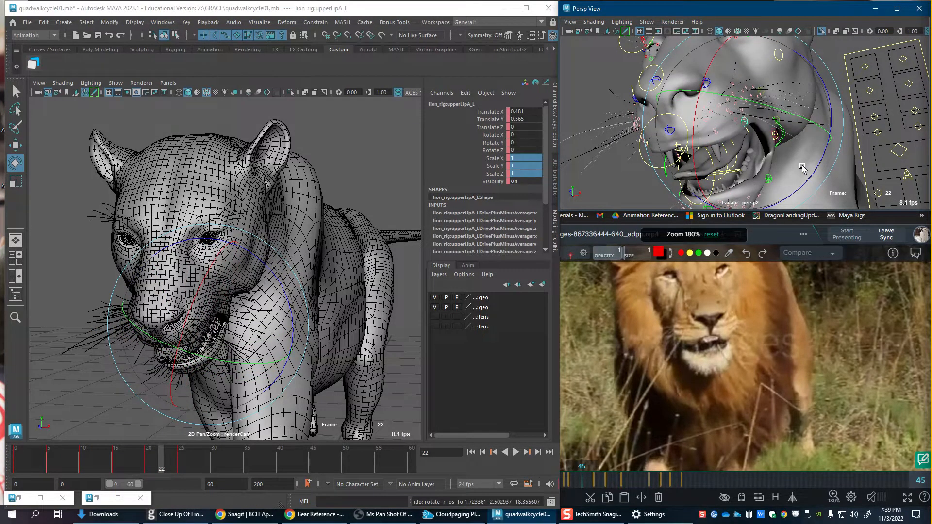
Step: Rotate the upperLipA_L control at frame 20 to shape that side of the lip
key(comma)
key(comma)
key(period)
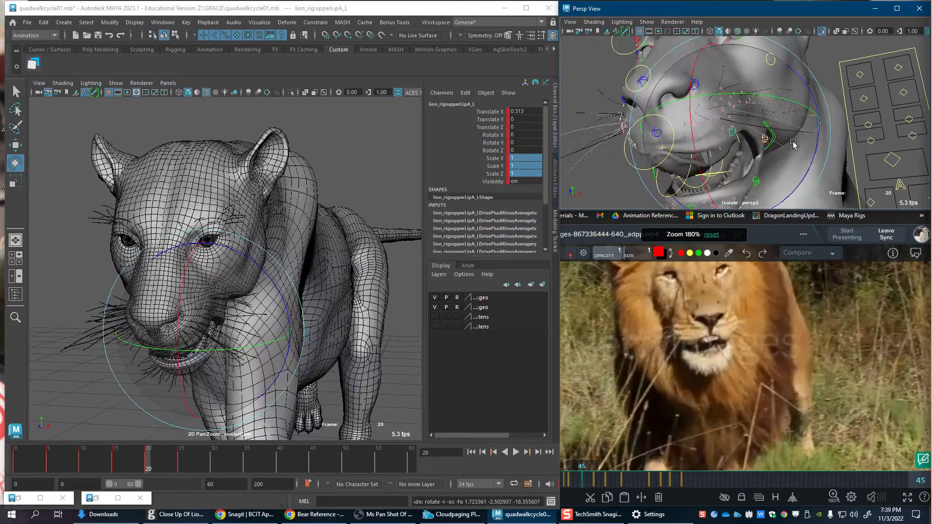
mouse_move(793, 143)
mouse_down()
mouse_move(761, 183)
mouse_move(752, 150)
mouse_move(803, 143)
mouse_up()
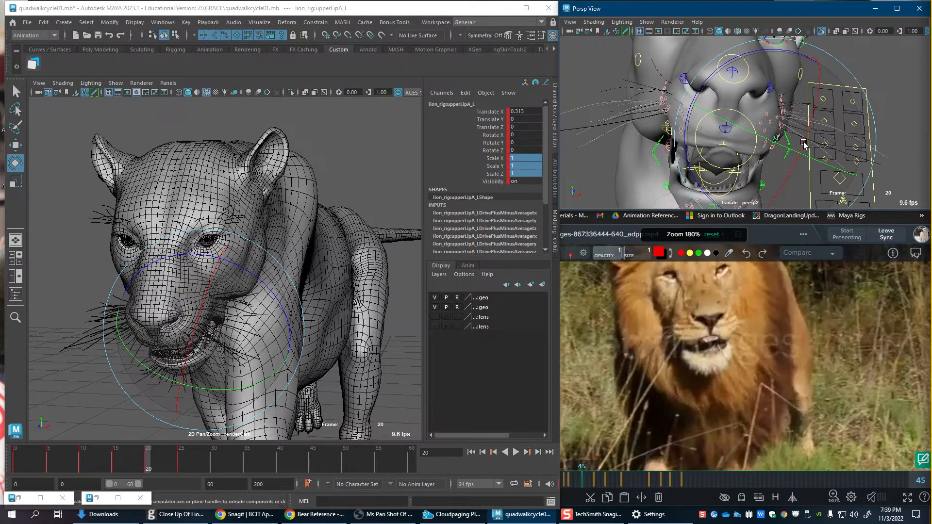
drag(775, 51, 800, 54)
Step: At frame 20, set upperLipA_R to about Translate X 0.66 and Rotate Z -31.72, and play back the lip motion
key(w)
alt+drag(821, 155, 810, 157)
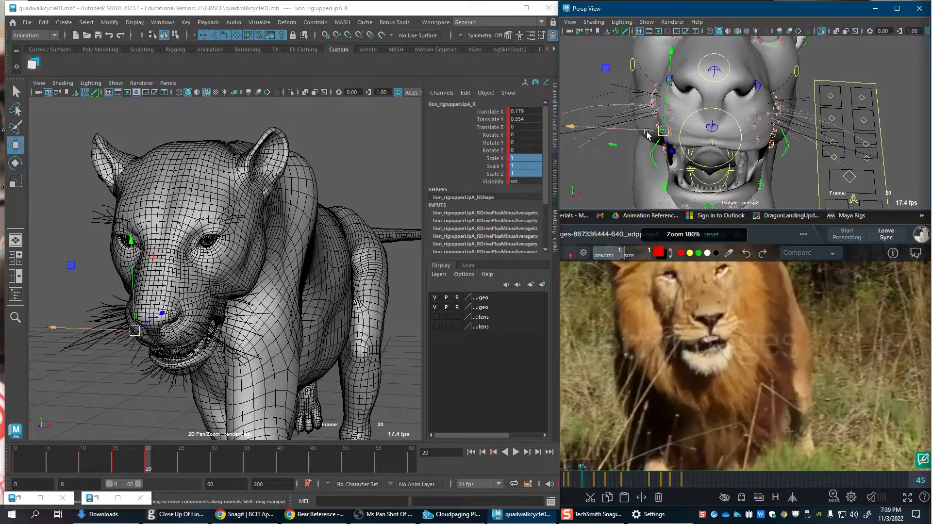
drag(631, 131, 623, 130)
key(e)
drag(727, 184, 746, 144)
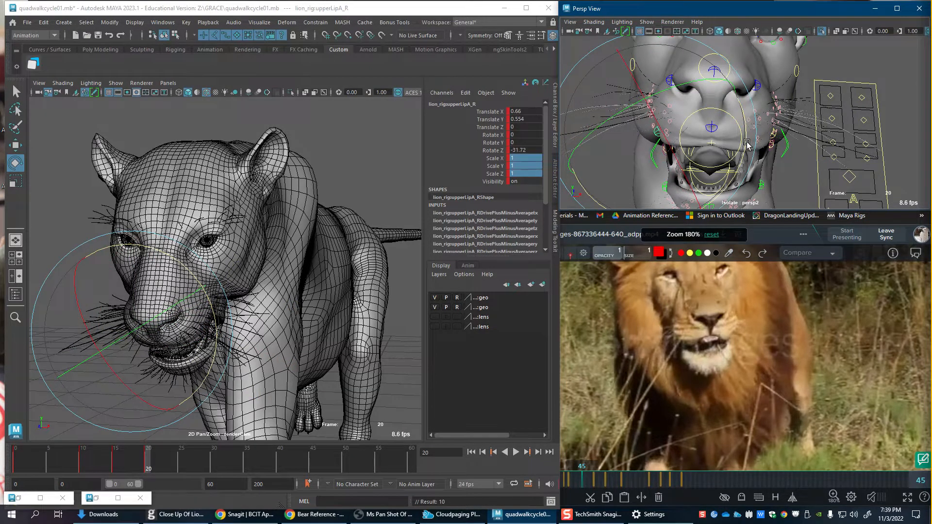
key(w)
key(alt+v)
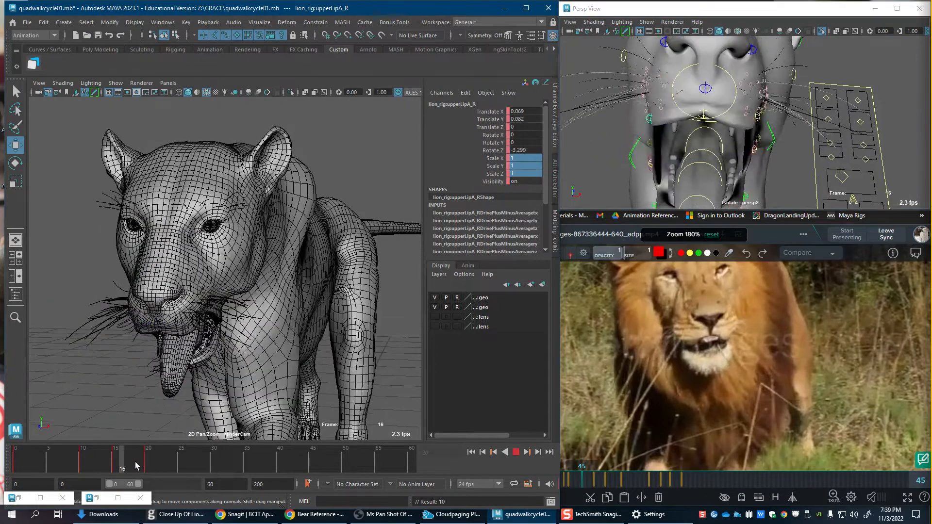
key(alt+v)
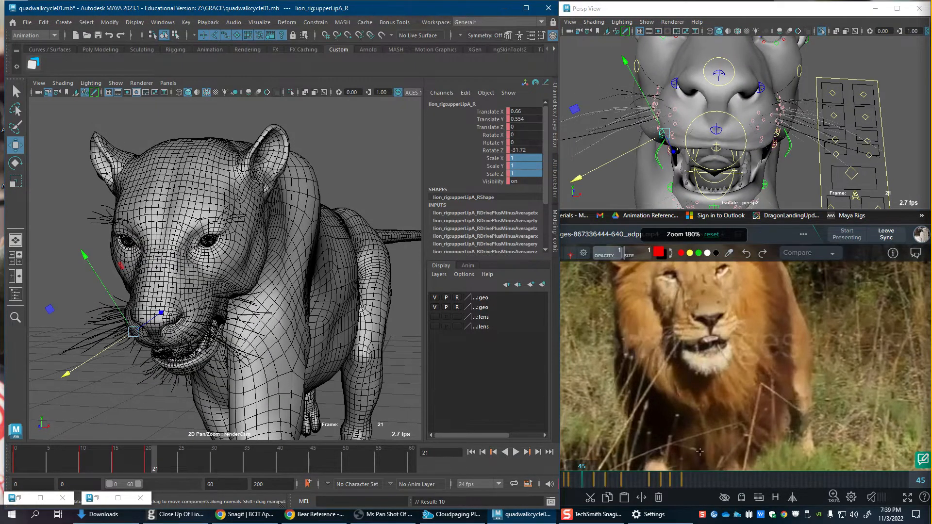
Step: Match the closed mouth of reference frame 55 at frame 30 by setting all face controls' Translate and Rotate values to 0
mouse_move(580, 478)
mouse_down()
mouse_move(604, 479)
mouse_move(560, 480)
mouse_move(607, 480)
mouse_up()
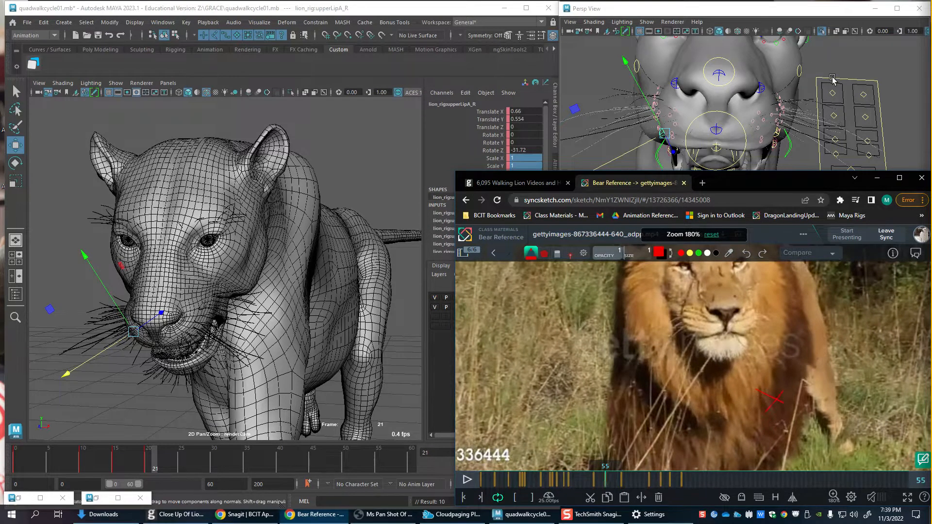
alt+right_drag(831, 80, 636, 87)
alt+drag(693, 108, 695, 71)
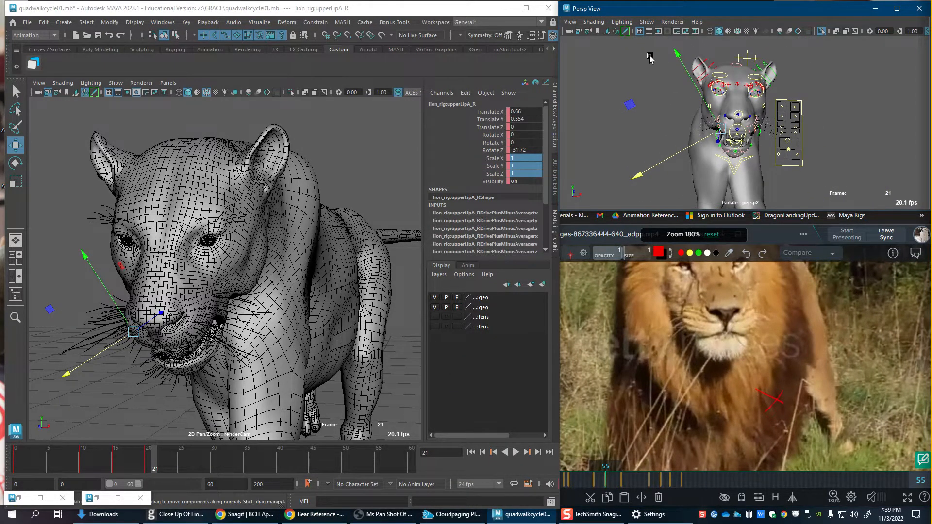
click(661, 80)
drag(643, 54, 899, 189)
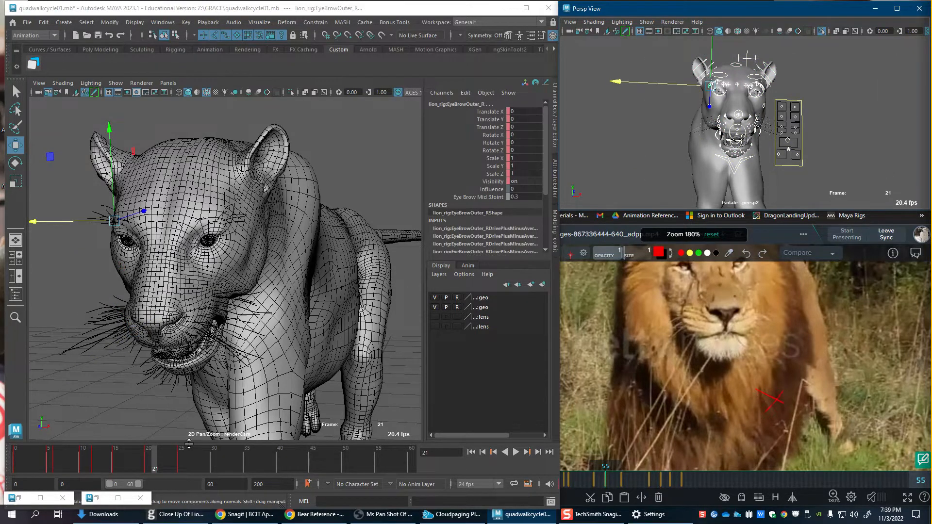
drag(187, 465, 214, 465)
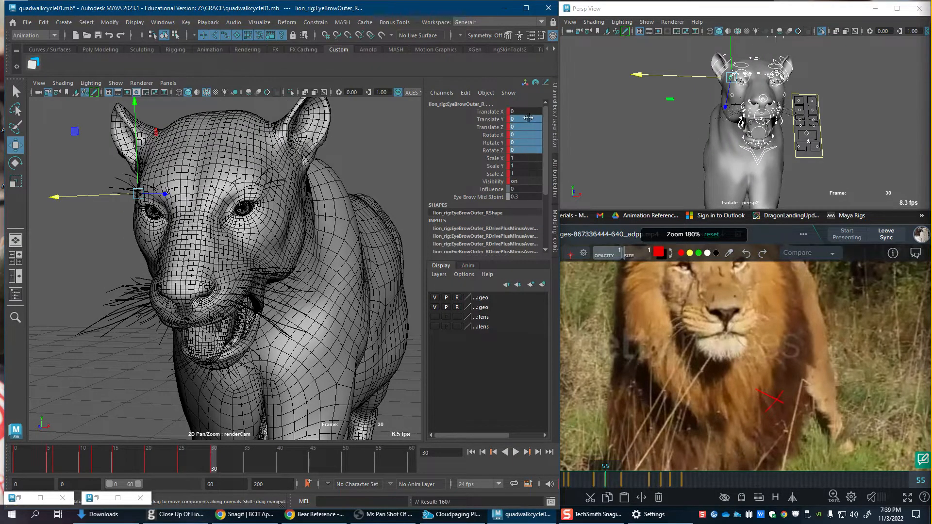
text(0.)
key(Return)
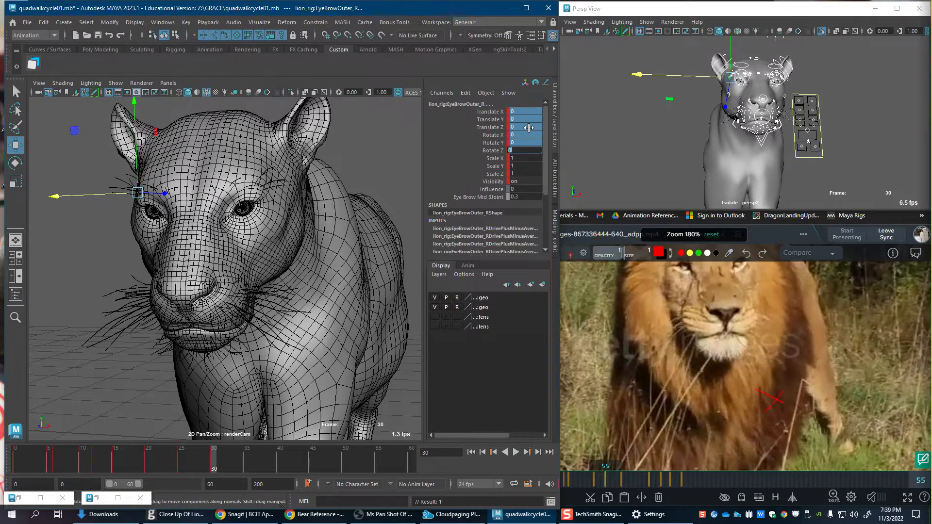
key(alt+v)
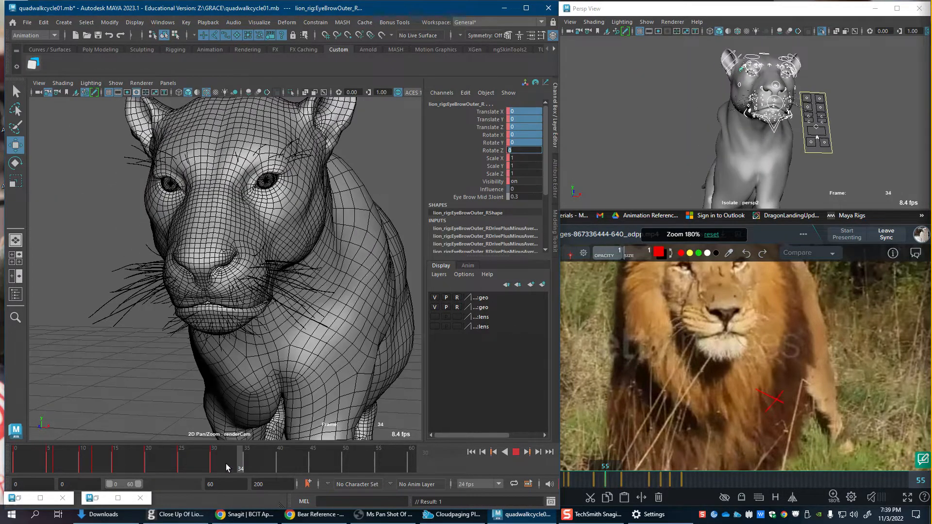
Step: Rotate the jaw open to about 22.875 in Rotate X at frame 25 to match reference frame 49, and check the playback
click(585, 480)
mouse_move(585, 484)
mouse_down()
mouse_move(602, 486)
mouse_move(564, 487)
mouse_move(592, 488)
mouse_up()
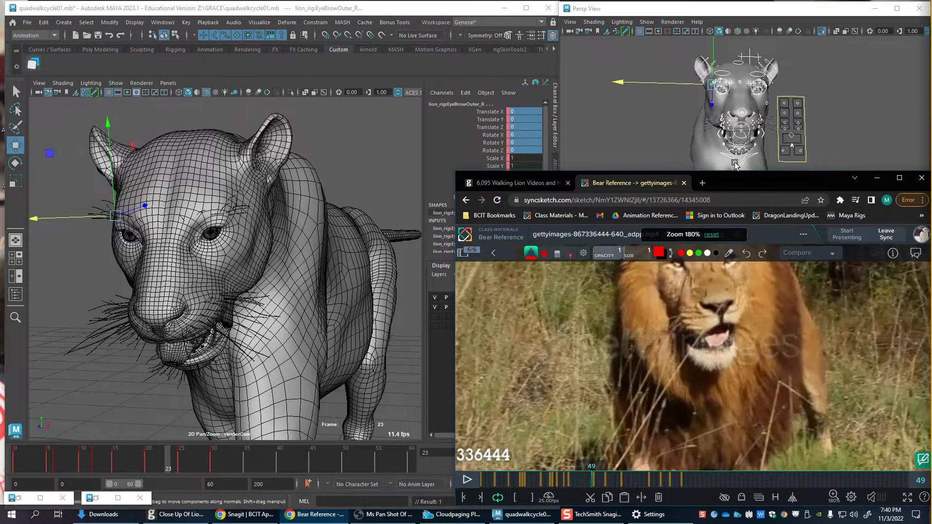
click(735, 164)
drag(125, 462, 182, 461)
key(e)
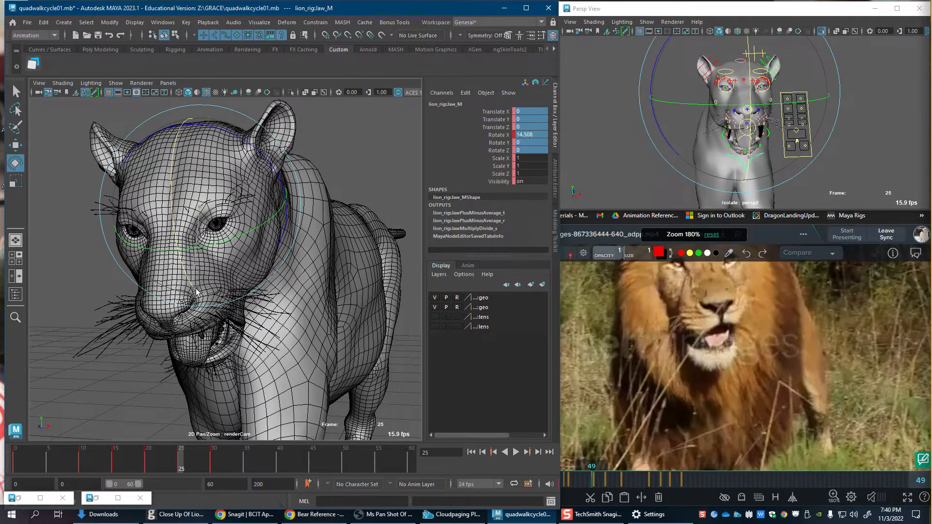
drag(196, 291, 202, 421)
key(alt+v)
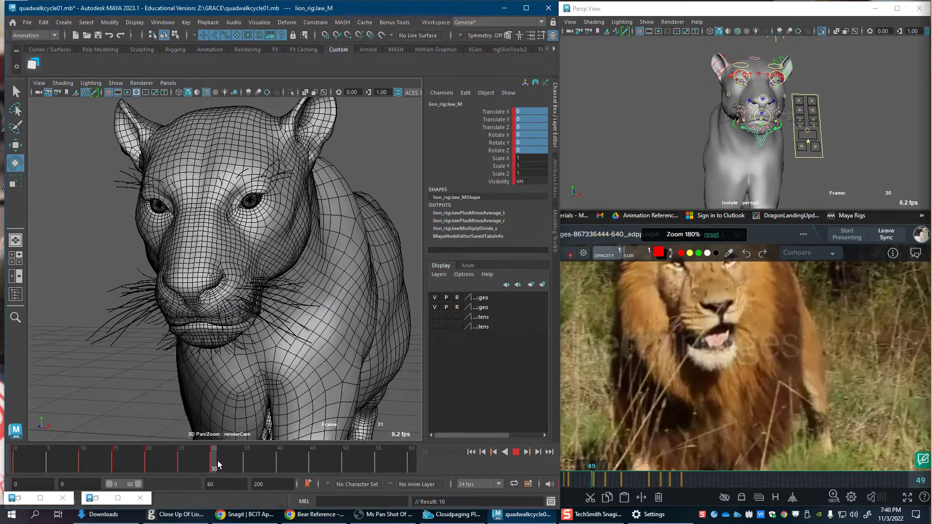
key(alt+v)
Step: Compare frame 25 with reference frame 49 and nudge whisker_97CON to about Translate X 0.001, Y -0.025, Z -0.016
mouse_move(580, 484)
mouse_down()
mouse_move(598, 478)
mouse_move(572, 480)
mouse_move(591, 476)
mouse_up()
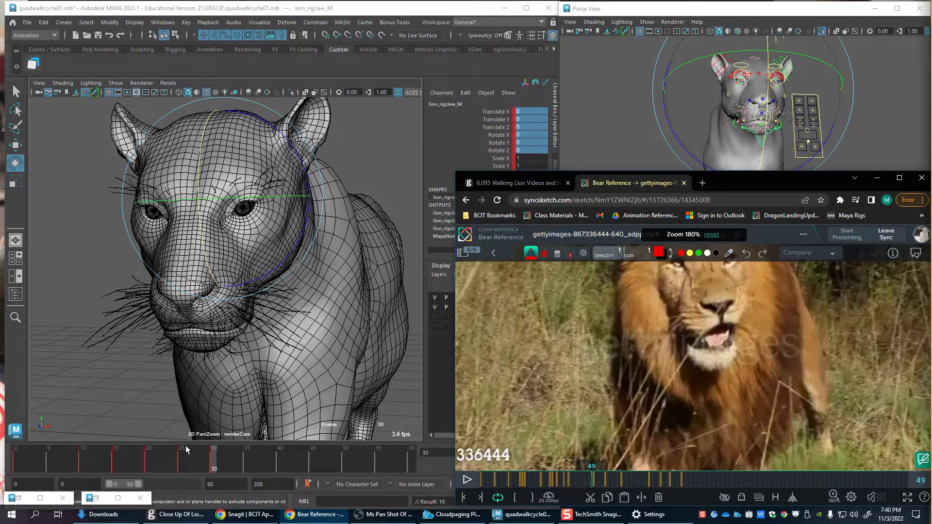
drag(185, 445, 181, 467)
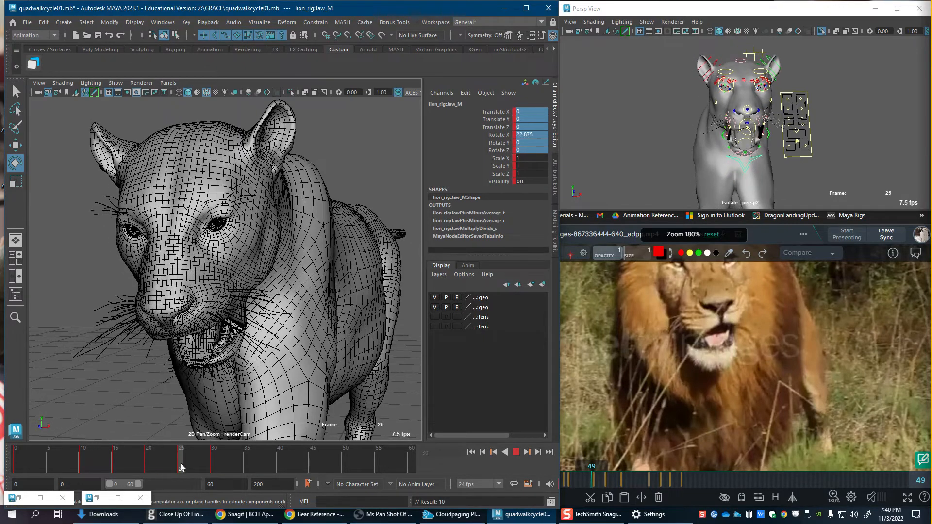
alt+drag(787, 142, 692, 141)
alt+right_drag(692, 141, 733, 141)
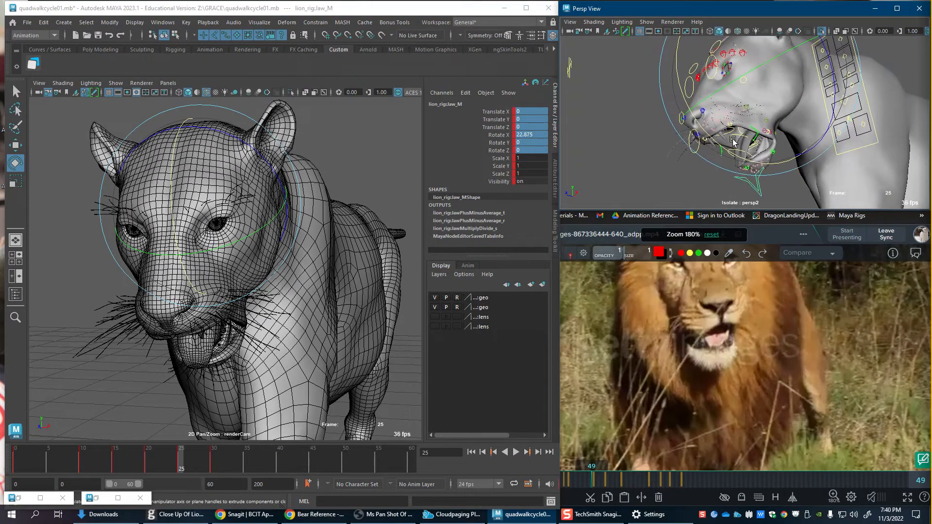
key(w)
click(751, 138)
drag(743, 123, 741, 117)
alt+right_drag(741, 115, 777, 115)
alt+middle_drag(739, 106, 741, 131)
click(720, 140)
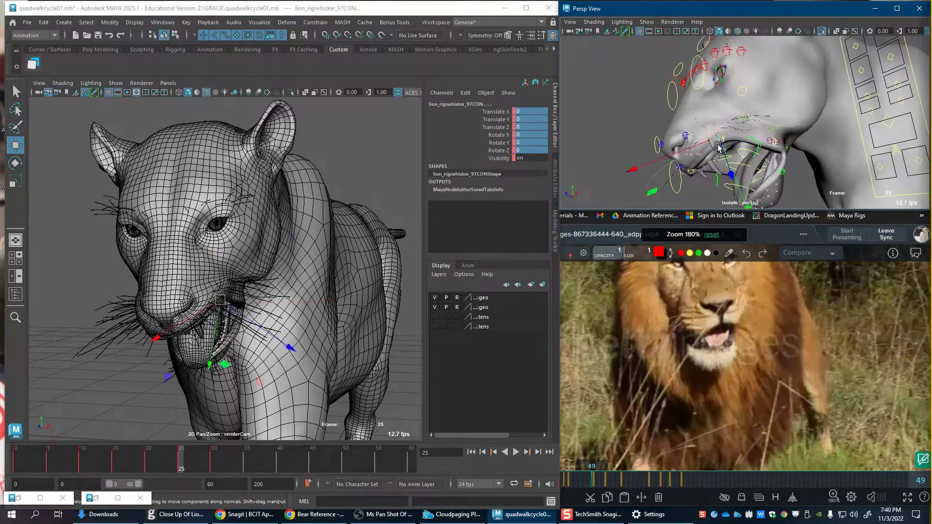
alt+drag(720, 141, 776, 156)
alt+right_drag(777, 161, 796, 160)
alt+middle_drag(799, 173, 800, 141)
alt+drag(800, 141, 805, 116)
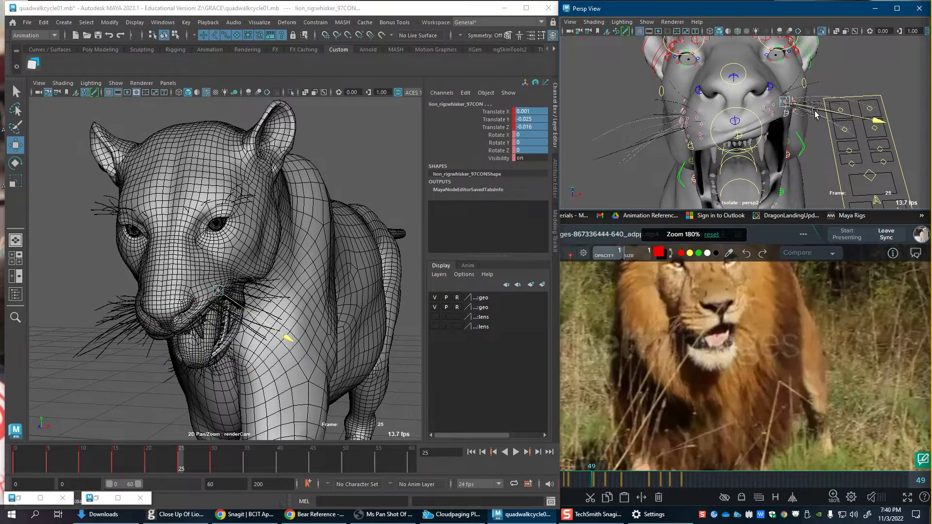
Step: Move upperLipA_L to about Translate X 0.693, Y 1.426, Z 0.086 at frame 25 and key it
click(785, 113)
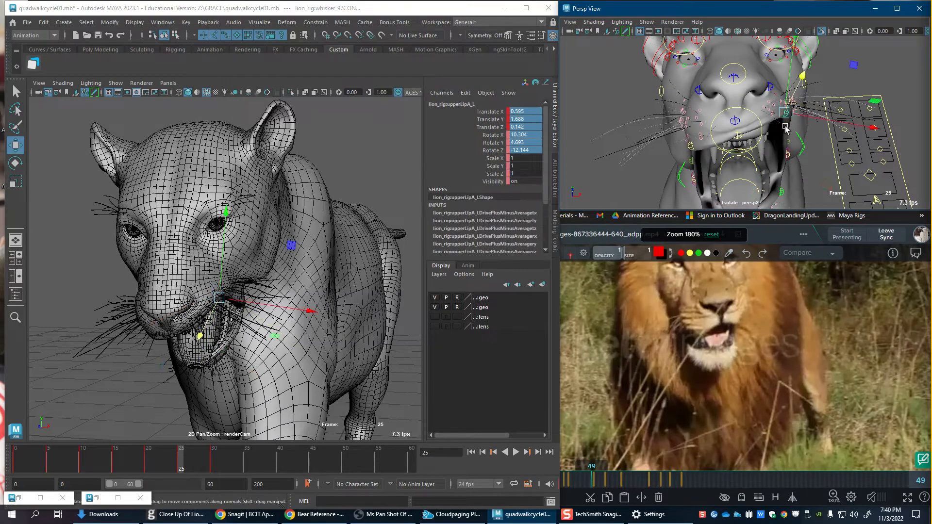
drag(796, 118, 791, 90)
alt+drag(826, 124, 765, 156)
key(e)
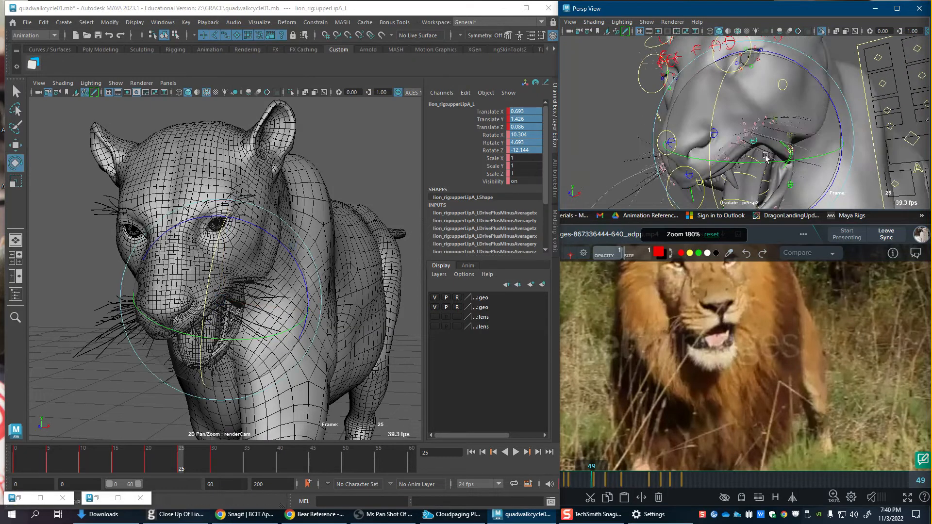
key(w)
key(s)
Step: Raise the Cheek_L control at frame 25 to about Translate X 0.094, Y 1.115, Z 0.273
click(772, 117)
alt+drag(781, 121, 810, 113)
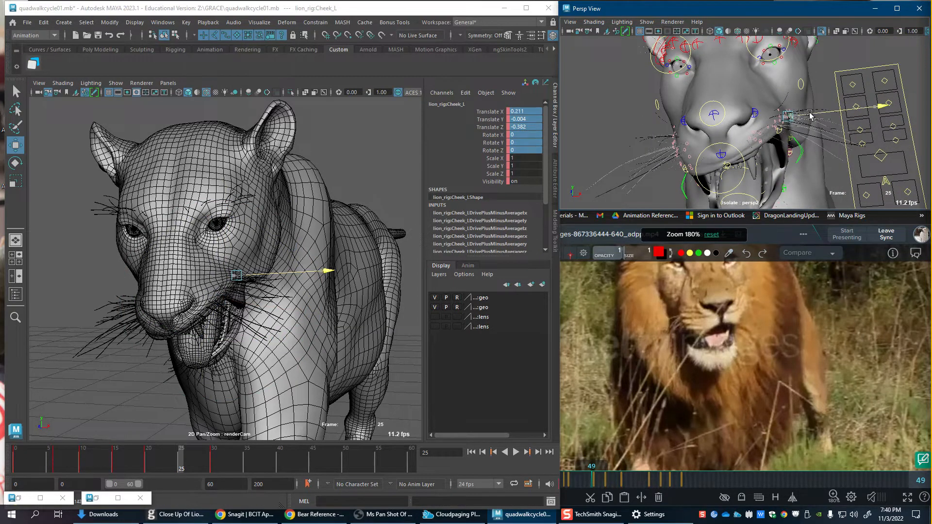
drag(780, 73, 781, 56)
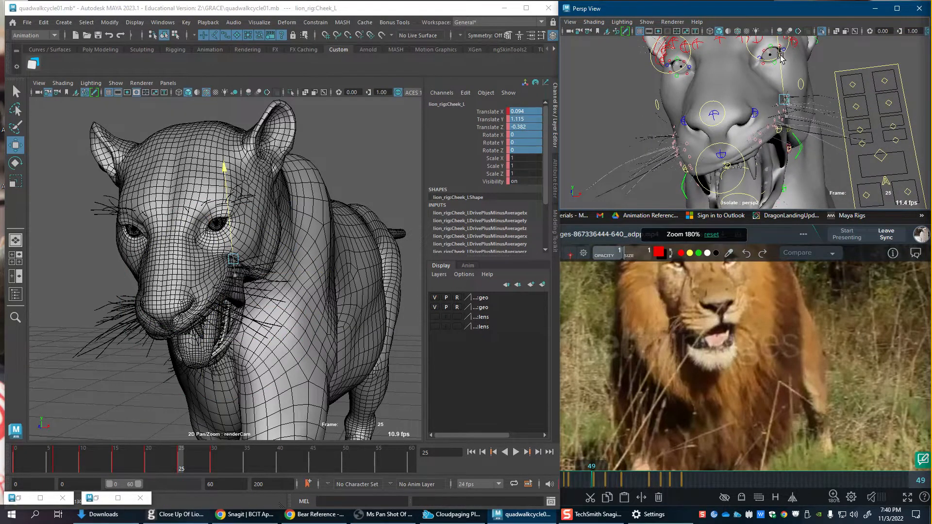
alt+drag(787, 117, 741, 150)
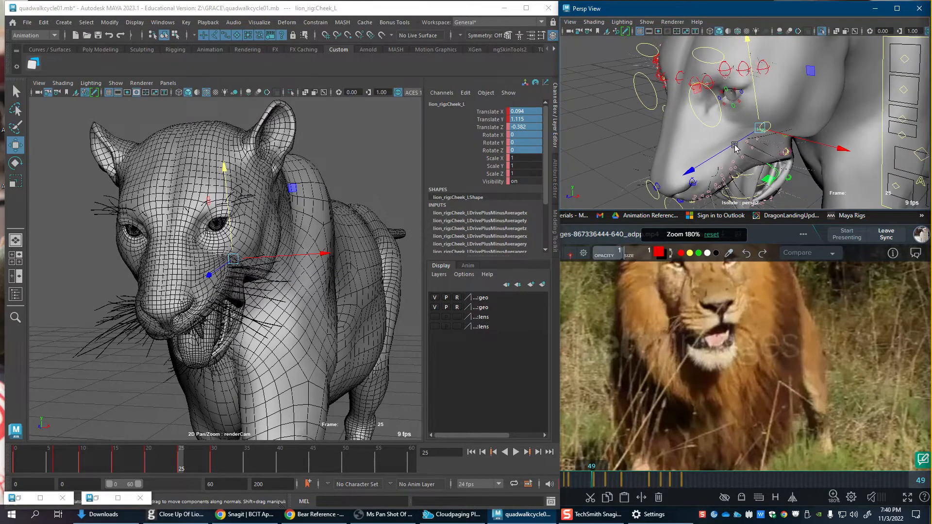
alt+right_drag(741, 150, 784, 156)
drag(747, 145, 738, 159)
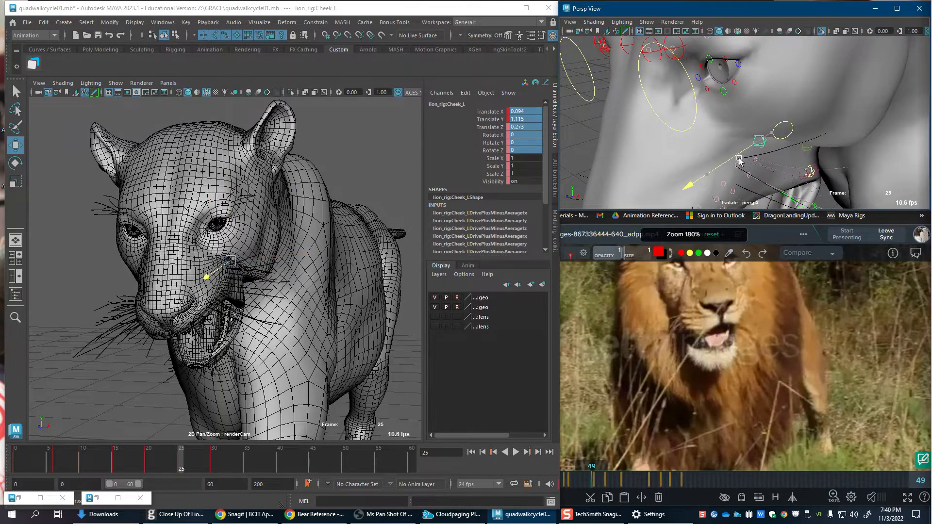
Step: Push the SmileBulge_L control outward to about Translate X 0.267, Y 0.159 at frame 25
drag(225, 272, 252, 263)
alt+drag(766, 161, 827, 99)
click(790, 107)
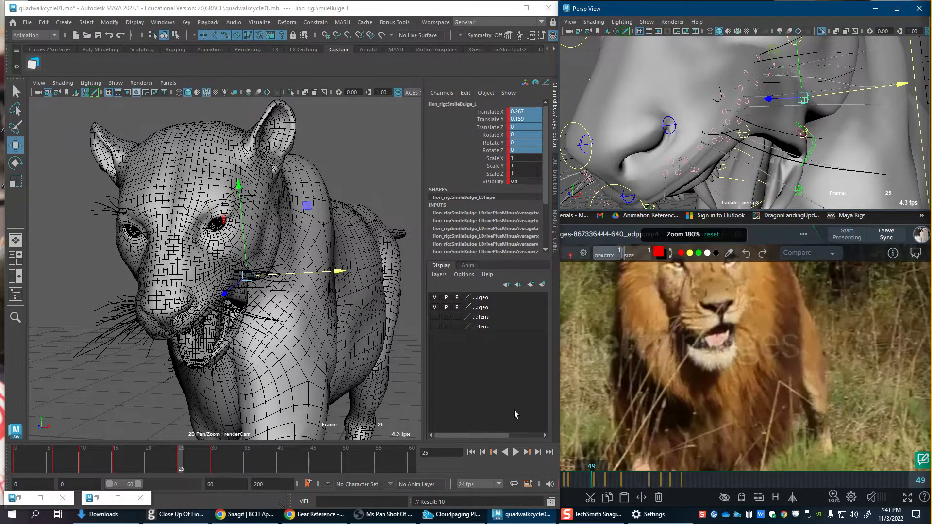
Step: Following reference frame 50, raise the NoseCorner_L control to about Translate Y 0.425 at frame 25
drag(595, 485, 594, 490)
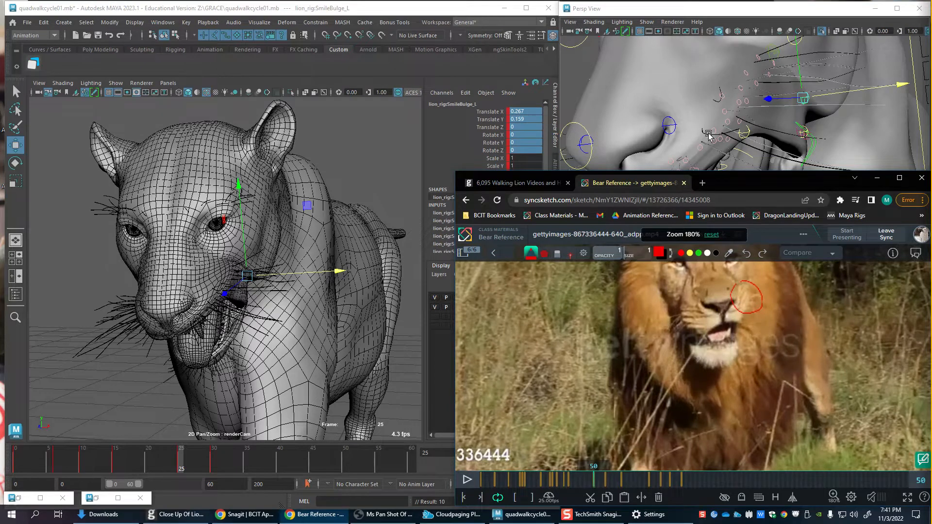
click(675, 124)
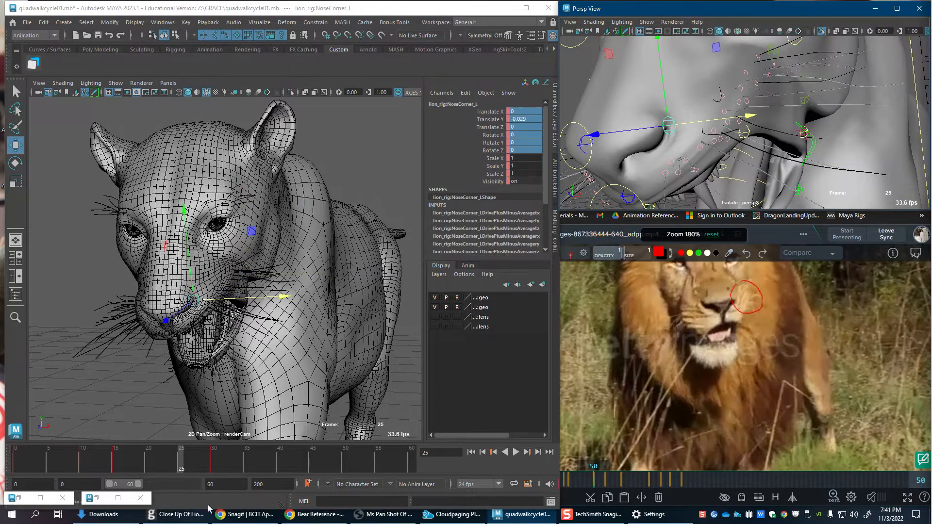
click(152, 462)
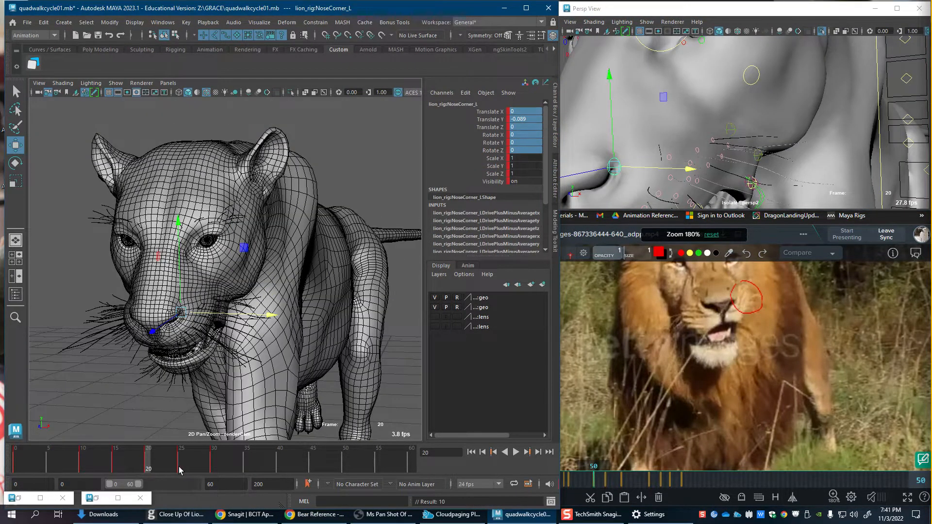
click(179, 470)
drag(198, 297, 192, 278)
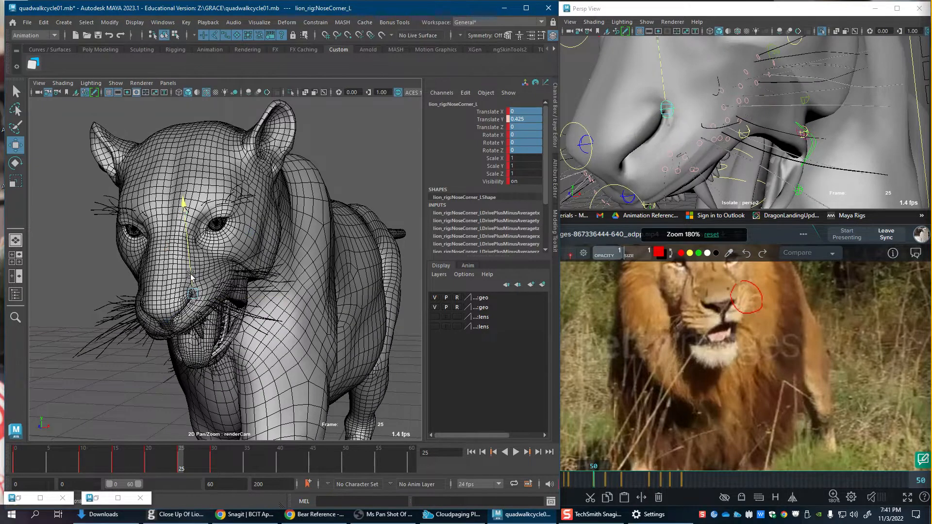
Step: Rotate NoseRegion_M at frame 25 to about X -1.149, Y 3.315, Z 3.83 and shift it to about Translate X 0.12, Y 0.036
click(590, 157)
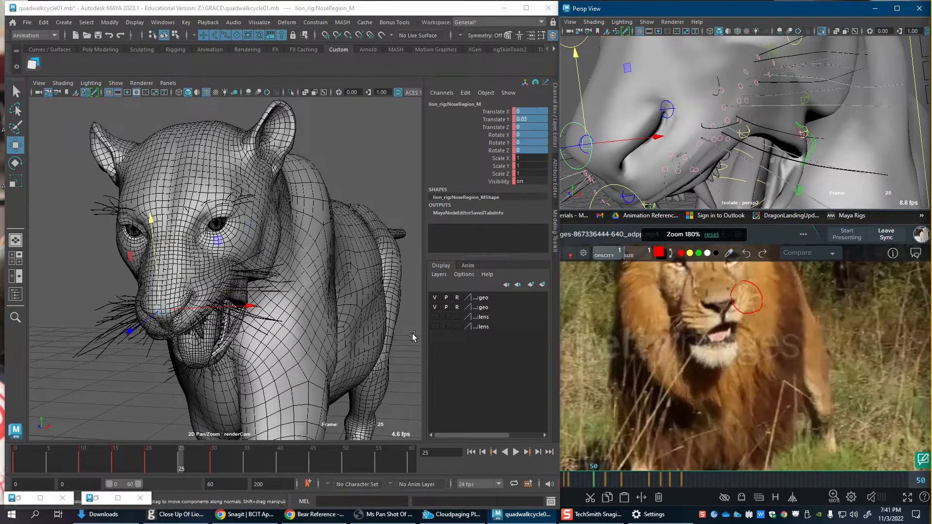
key(comma)
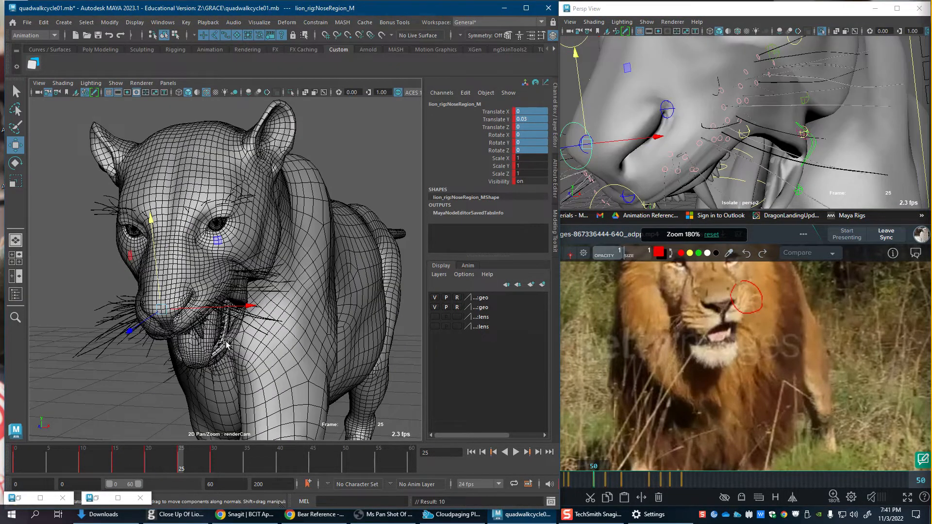
key(e)
drag(233, 333, 206, 311)
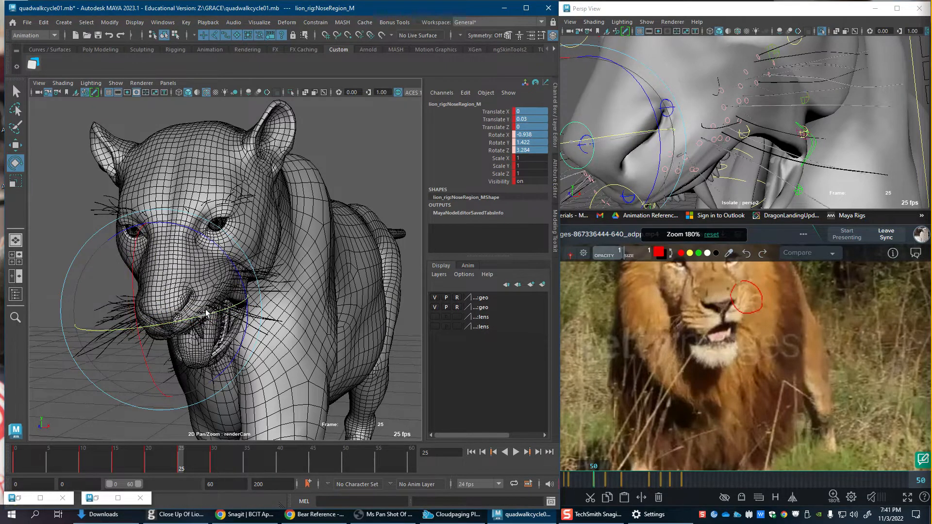
key(w)
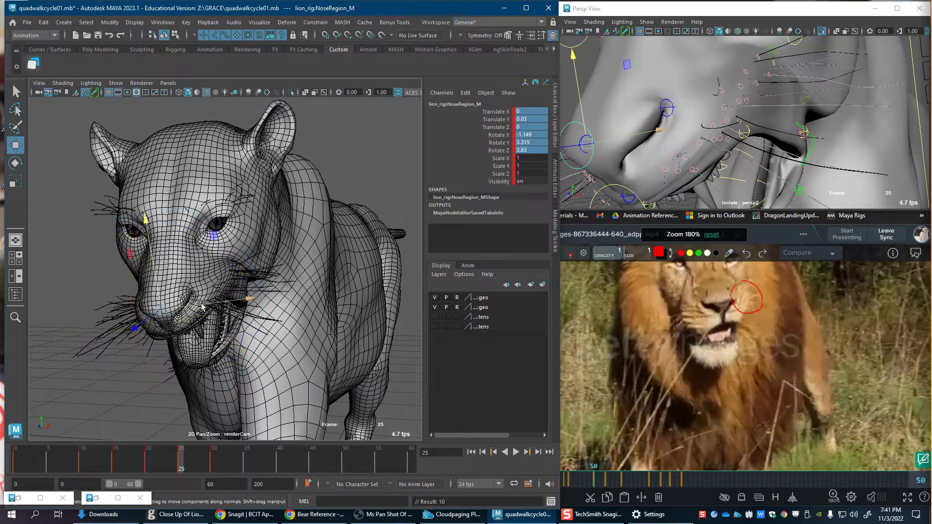
drag(203, 305, 204, 305)
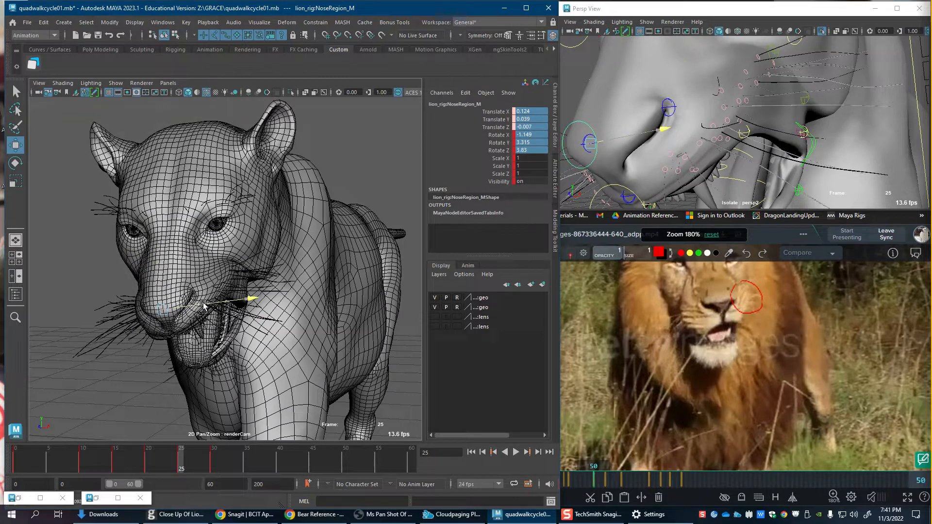
Step: Rotate the NoseUnder_M control at frame 25 to about Rotate Z 5.453
click(689, 176)
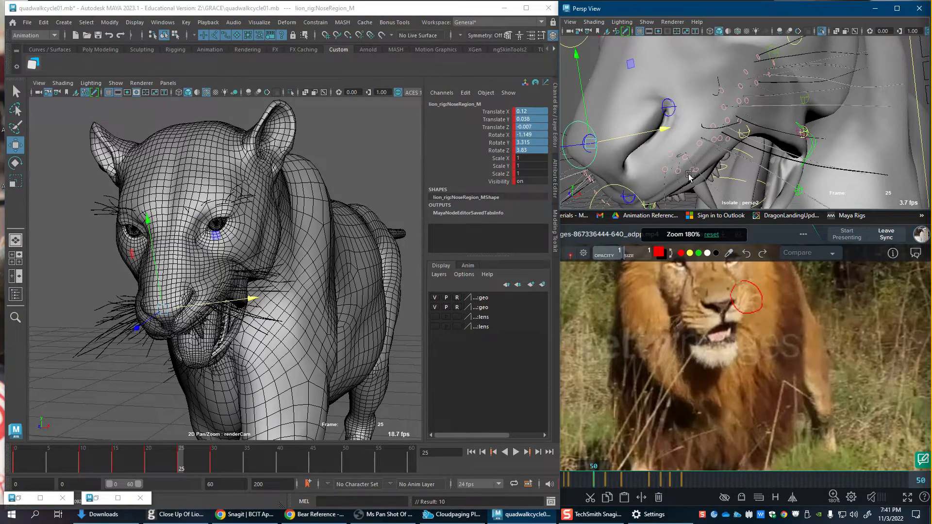
click(587, 159)
alt+drag(586, 159, 704, 152)
click(719, 144)
key(e)
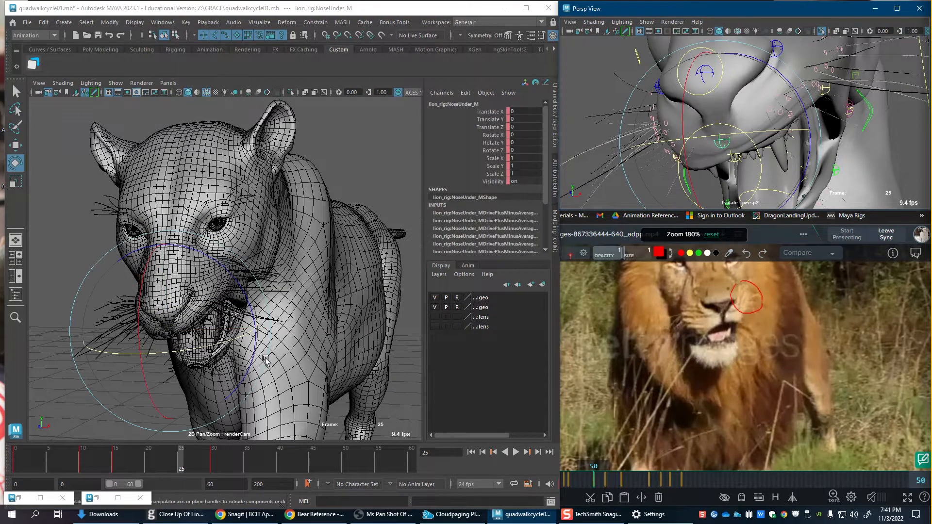
click(254, 361)
drag(255, 354, 249, 360)
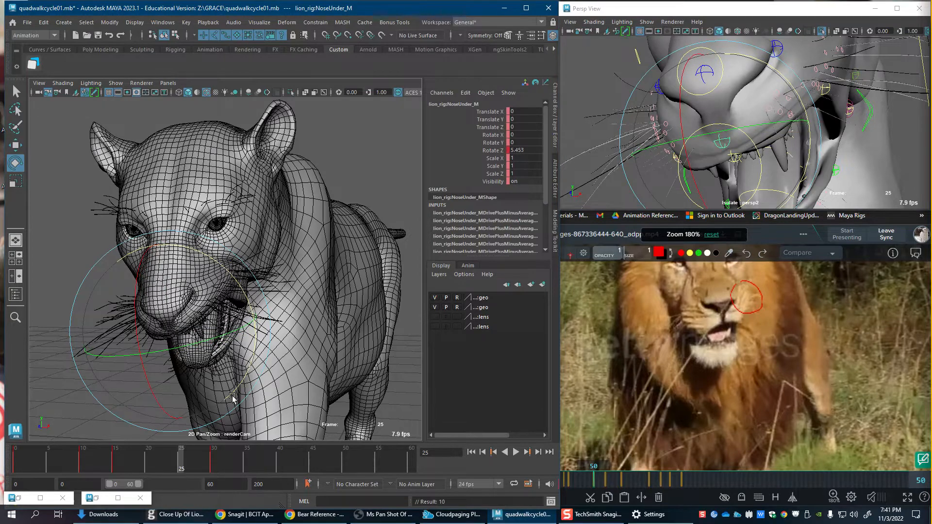
Step: Play back the animation around frames 20 to 26 and compare the mouth and nose shapes with reference frames 48 to 54
click(149, 468)
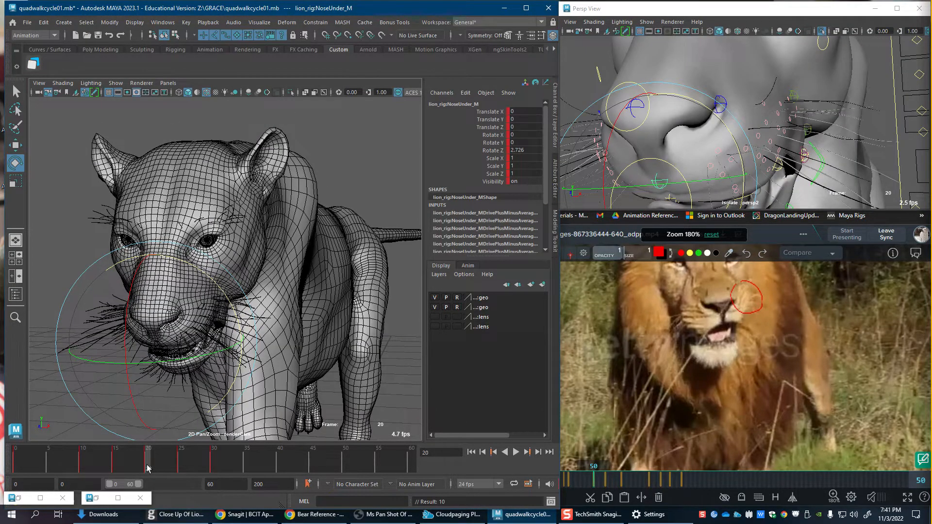
key(alt+v)
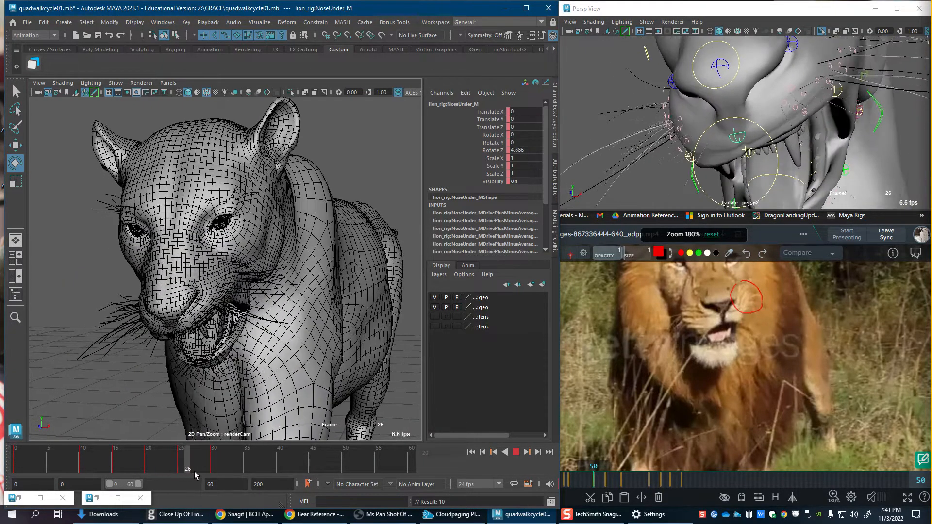
click(159, 470)
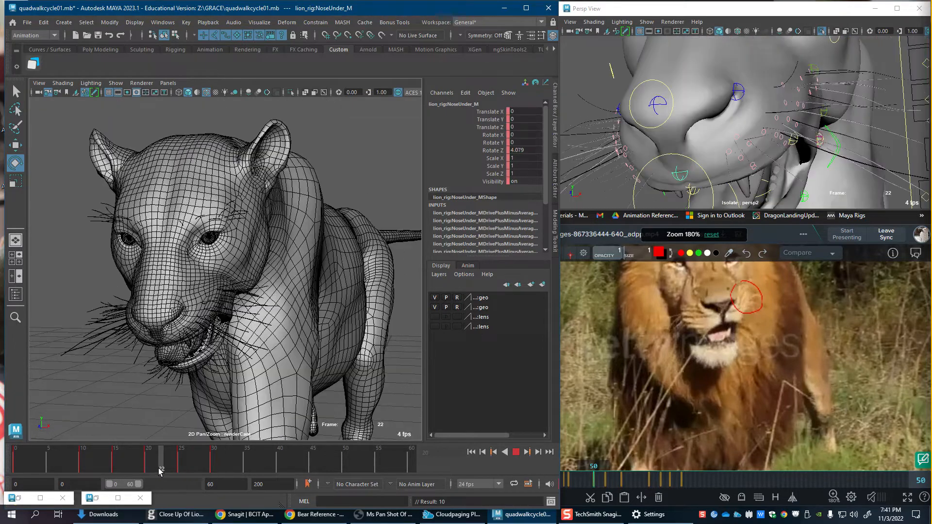
key(alt+v)
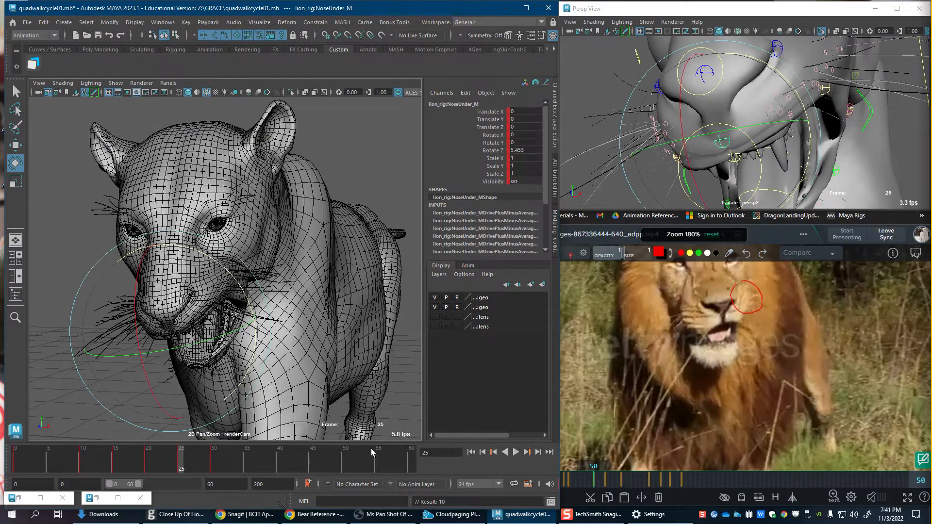
mouse_move(582, 485)
mouse_down()
mouse_move(597, 494)
mouse_move(605, 485)
mouse_move(589, 492)
mouse_up()
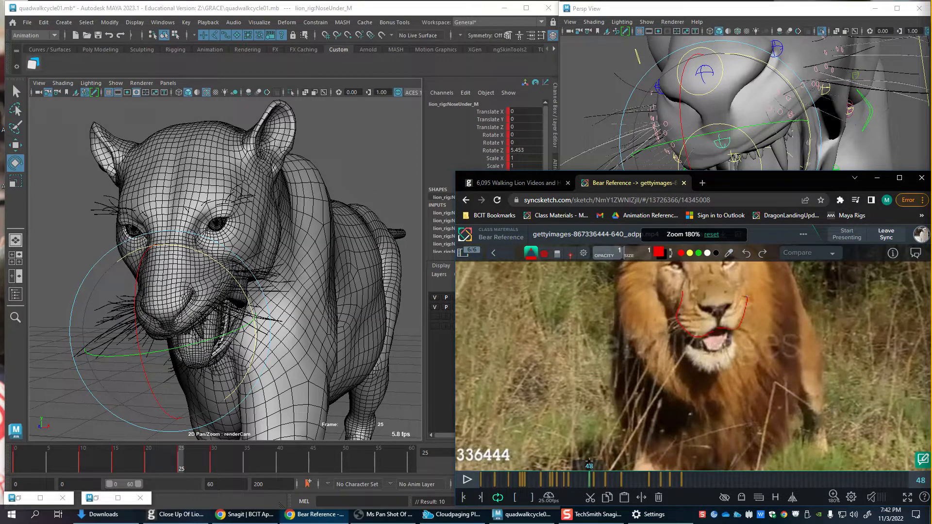
drag(589, 479, 602, 478)
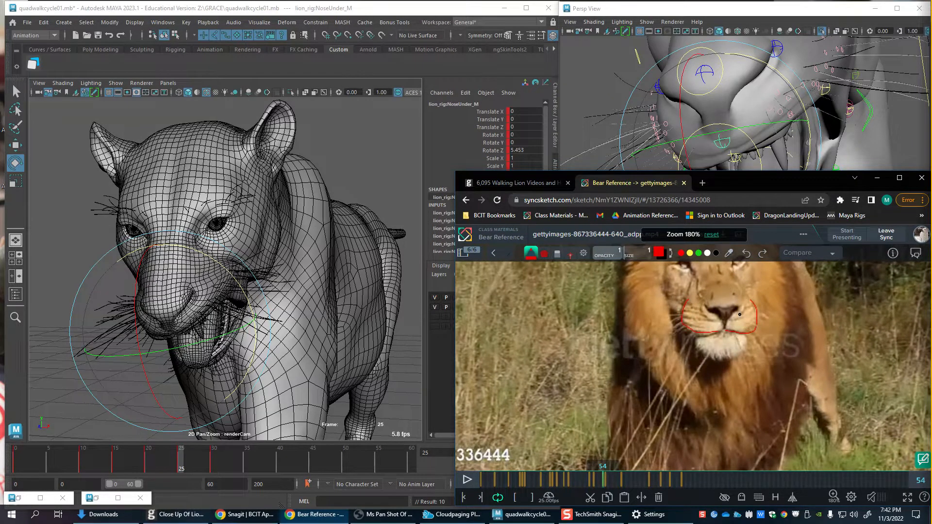
click(157, 467)
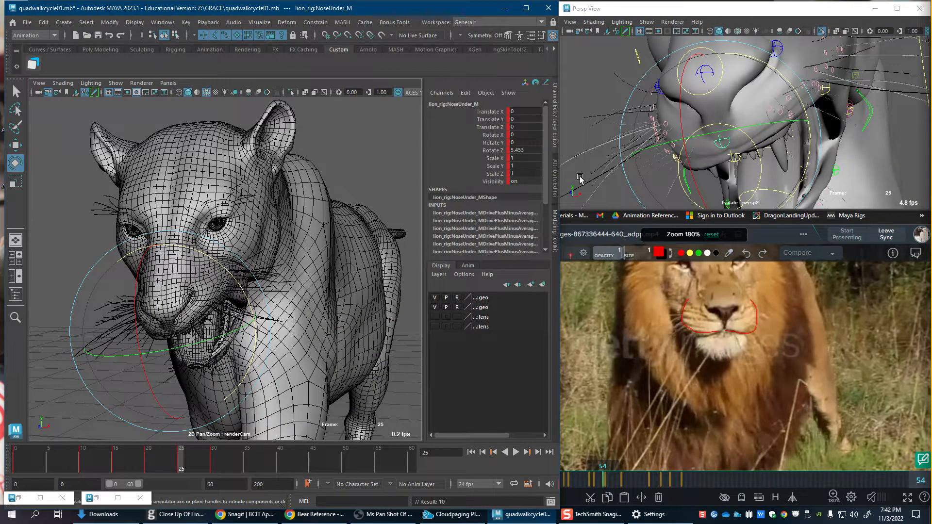
Step: Adjust the upperLipA_R control slightly at frame 25 and play the animation to check the mouth
alt+drag(731, 149, 770, 97)
key(w)
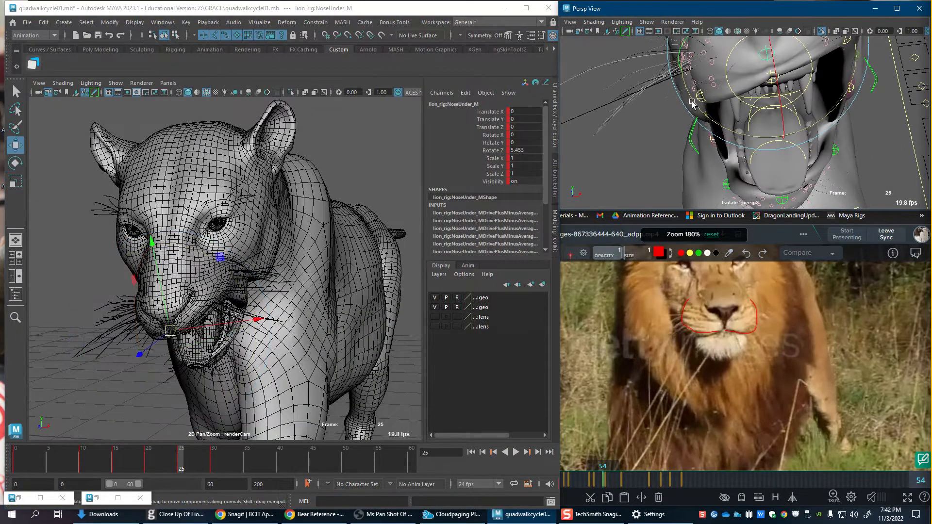
click(700, 100)
drag(702, 91, 705, 104)
key(alt+v)
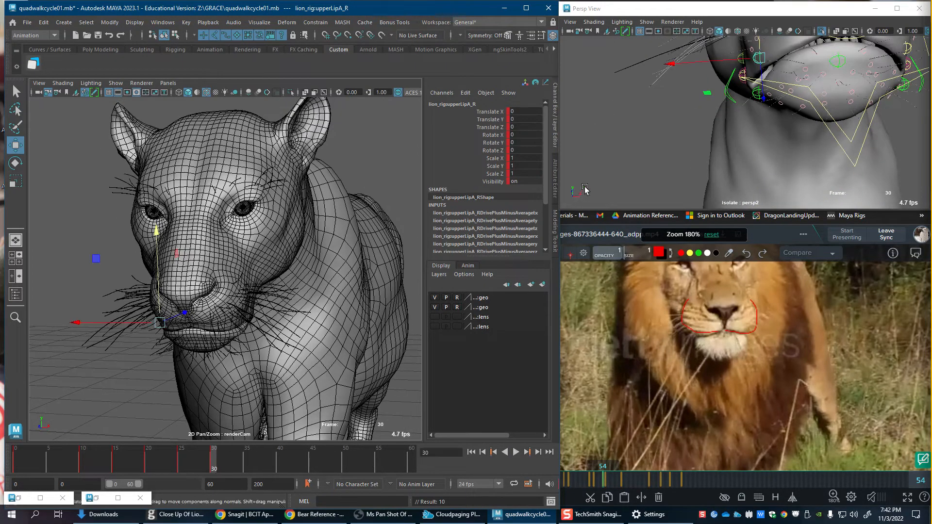
Step: Close the jaw at frame 30 by rotating Jaw_M to about Rotate X -0.488
drag(833, 148, 812, 177)
key(e)
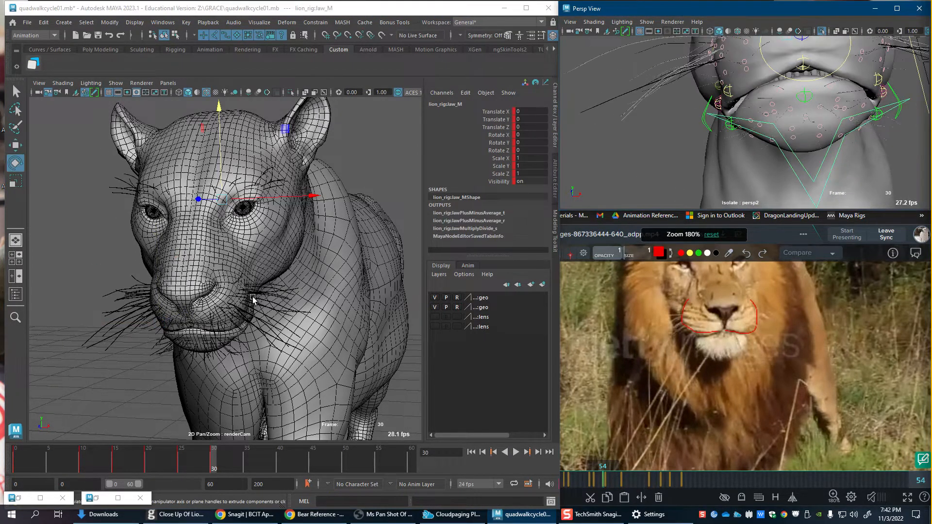
drag(201, 290, 210, 270)
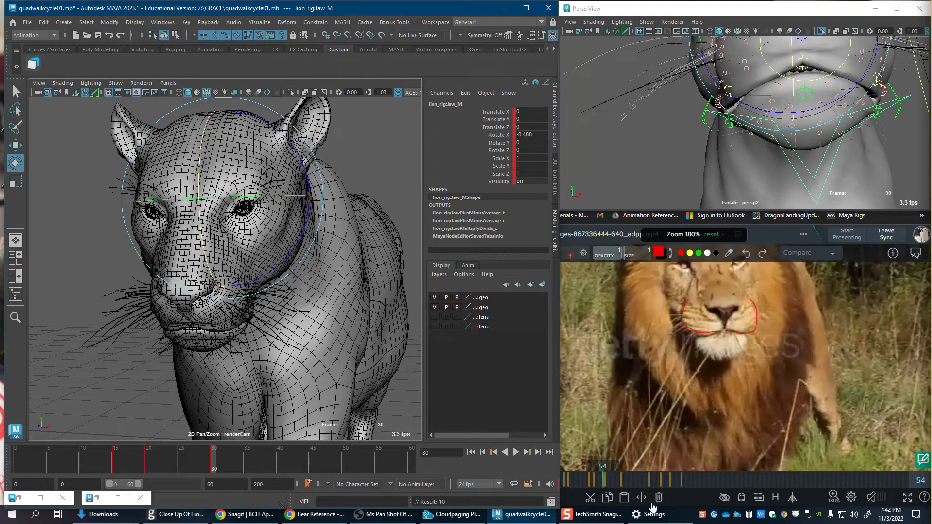
Step: Following reference frame 62, open the jaw at frame 35 by rotating Jaw_M to about Rotate X 2.67
drag(598, 481, 623, 481)
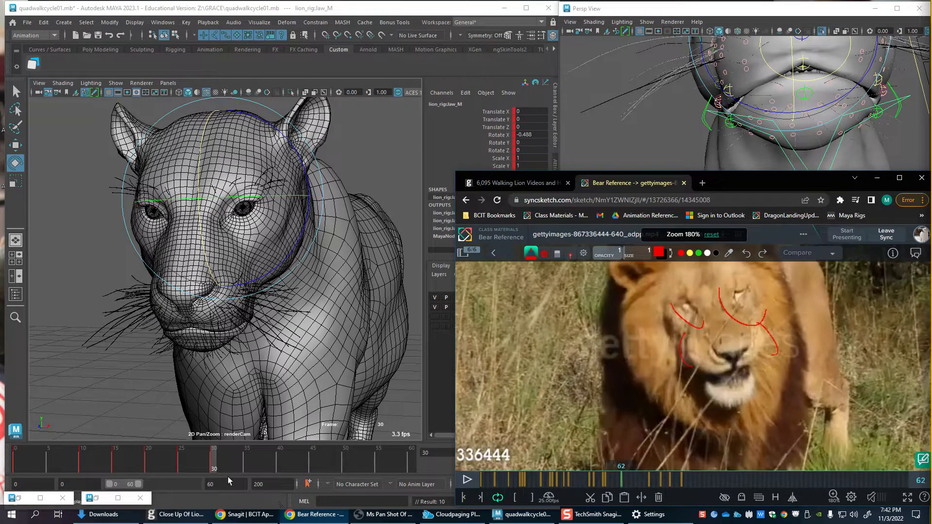
drag(212, 465, 246, 465)
alt+middle_drag(785, 153, 760, 204)
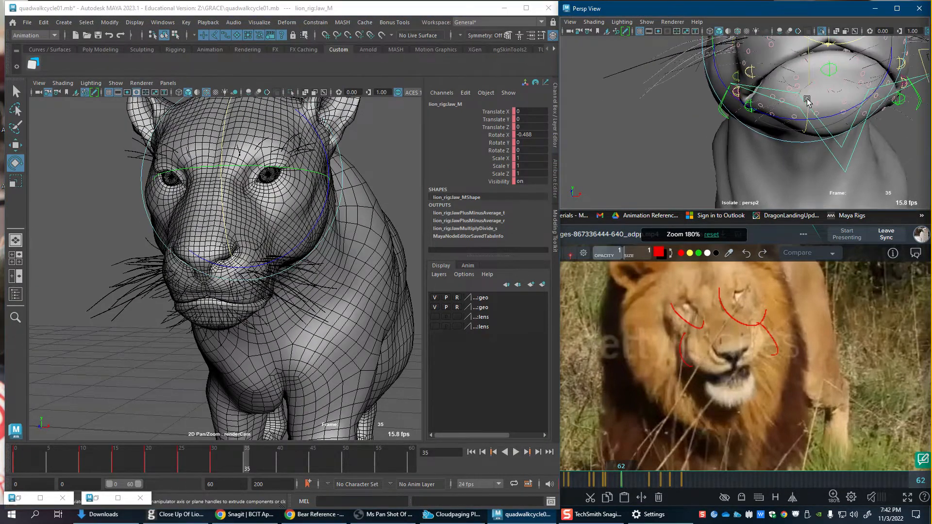
drag(808, 91, 808, 99)
alt+middle_drag(808, 99, 807, 110)
drag(808, 110, 807, 105)
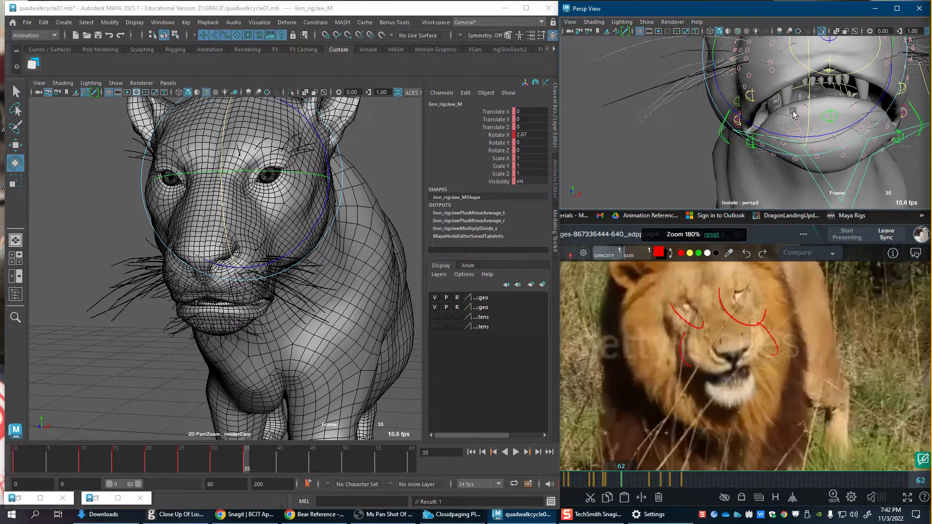
Step: Select all the face controls, copy their frame 0 pose to a key at frame 35, and play back the change
alt+right_drag(808, 105, 733, 109)
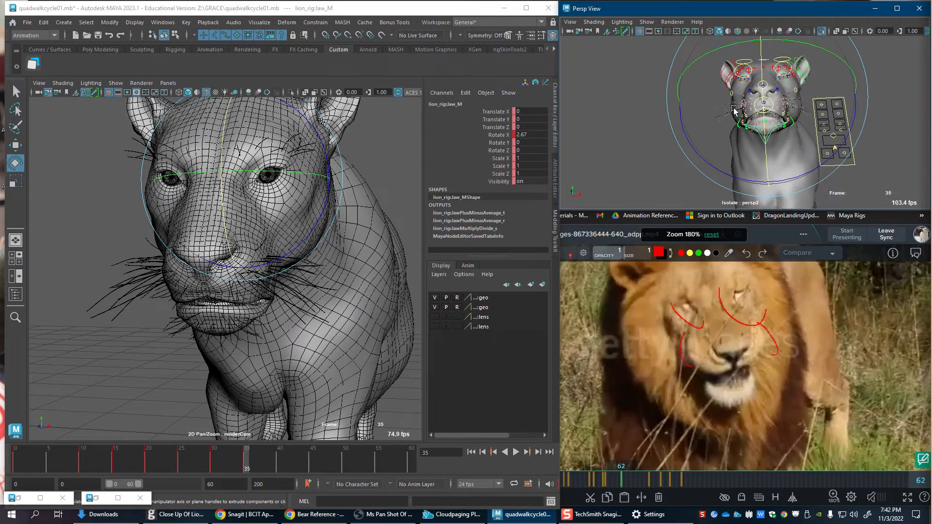
key(w)
drag(891, 182, 891, 180)
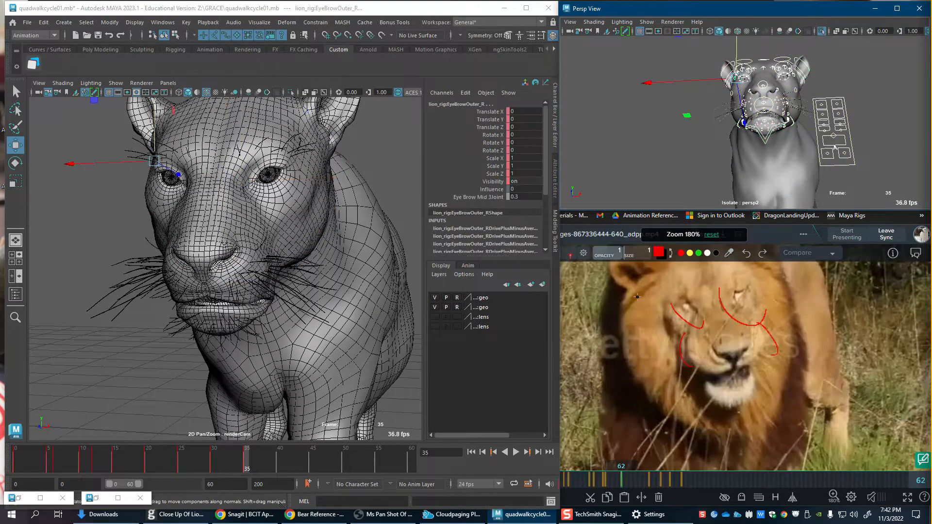
click(14, 467)
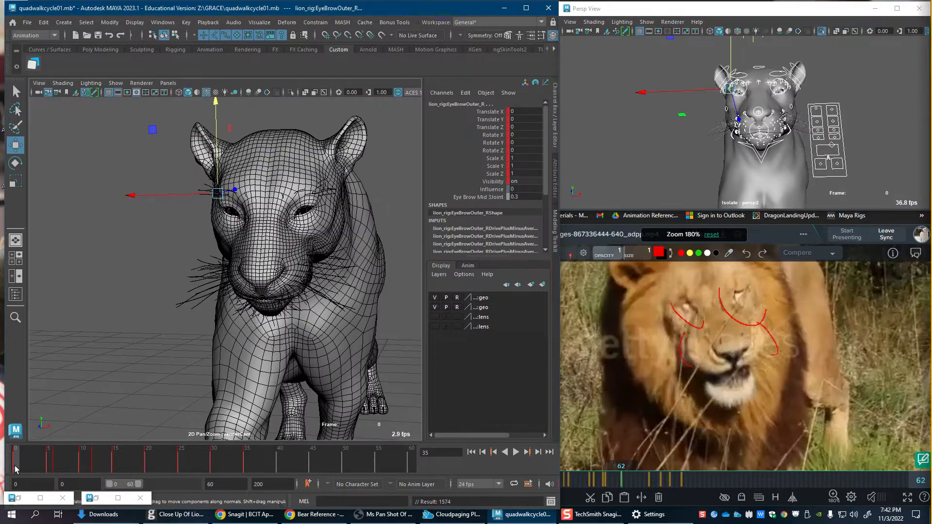
drag(241, 475, 246, 475)
key(alt+v)
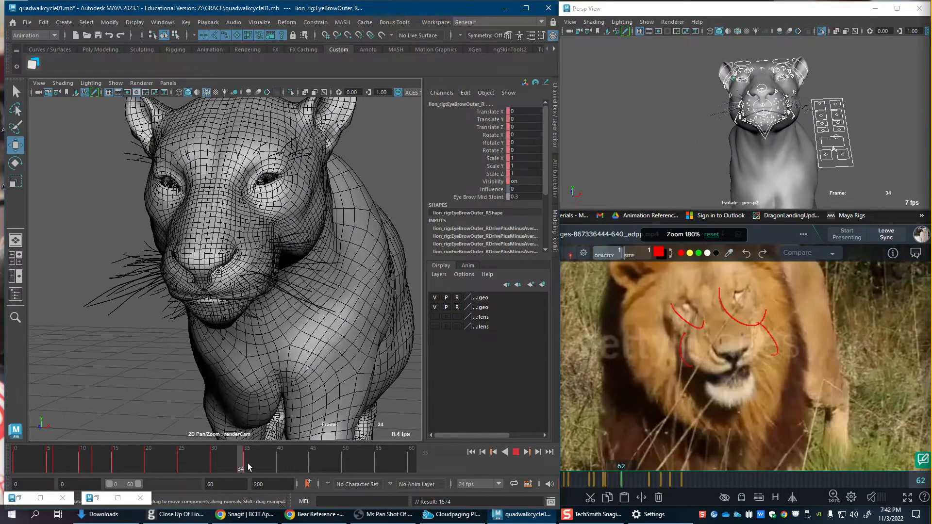
key(alt+v)
Step: Rotate Jaw_M at frame 35 to about X 3.058, Y -0.057, Z 0.842 so the mouth opens slightly
click(760, 168)
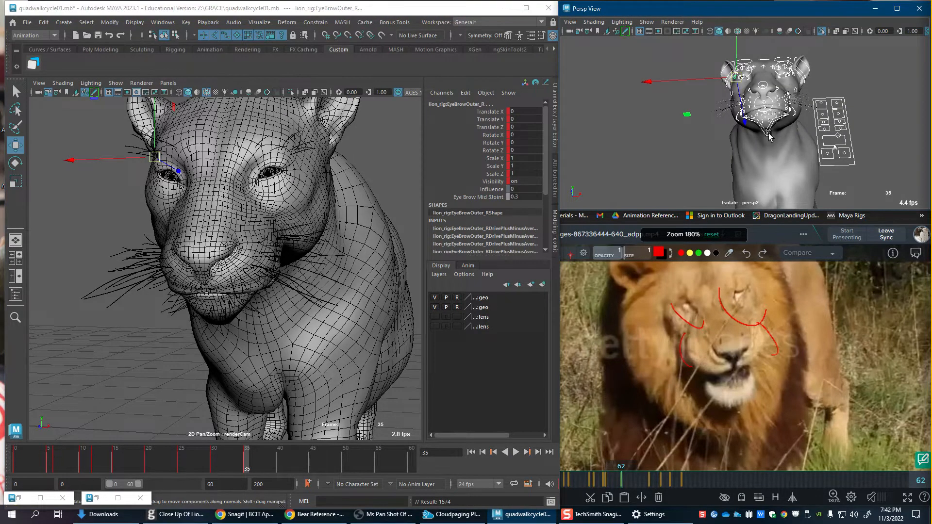
key(e)
drag(760, 139, 796, 151)
alt+right_drag(767, 151, 806, 151)
alt+middle_drag(776, 155, 757, 157)
Step: Rotate and raise the upperLipA_R control at frame 35 to shape that side of the upper lip
key(w)
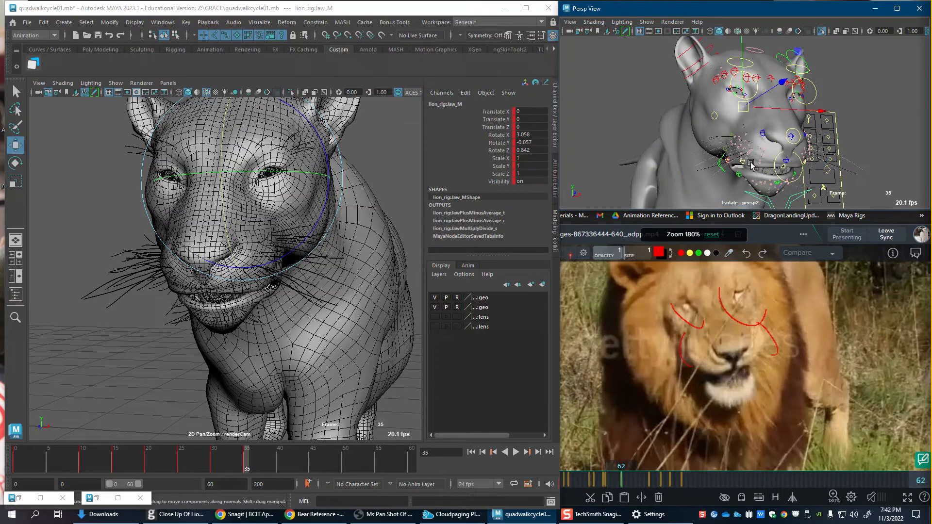
click(743, 162)
alt+right_drag(746, 164, 777, 168)
alt+middle_drag(776, 167, 757, 136)
key(e)
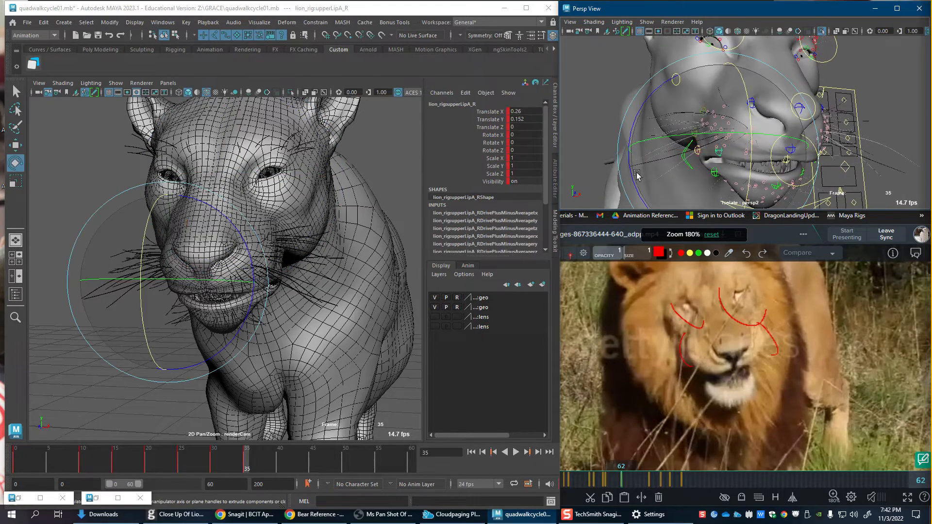
drag(657, 209, 681, 188)
alt+drag(743, 170, 710, 162)
key(w)
mouse_move(706, 129)
mouse_down()
mouse_move(699, 115)
mouse_move(701, 123)
mouse_up()
Step: Try rotating the SmilePull_L control at frame 35 to about Rotate Z -16, and undo the rotation
drag(825, 158, 841, 169)
alt+middle_drag(839, 169, 745, 161)
key(e)
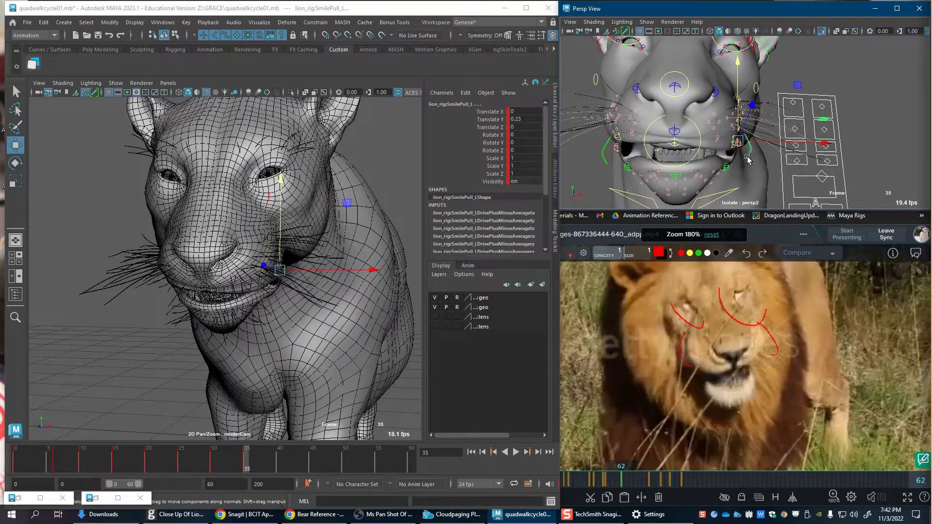
drag(728, 198, 714, 141)
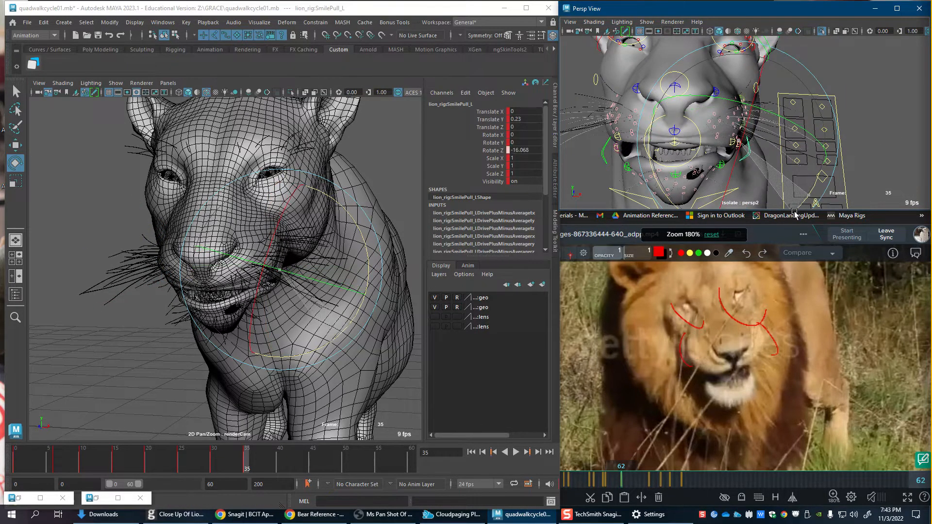
key(w)
key(ctrl+z)
key(ctrl+z)
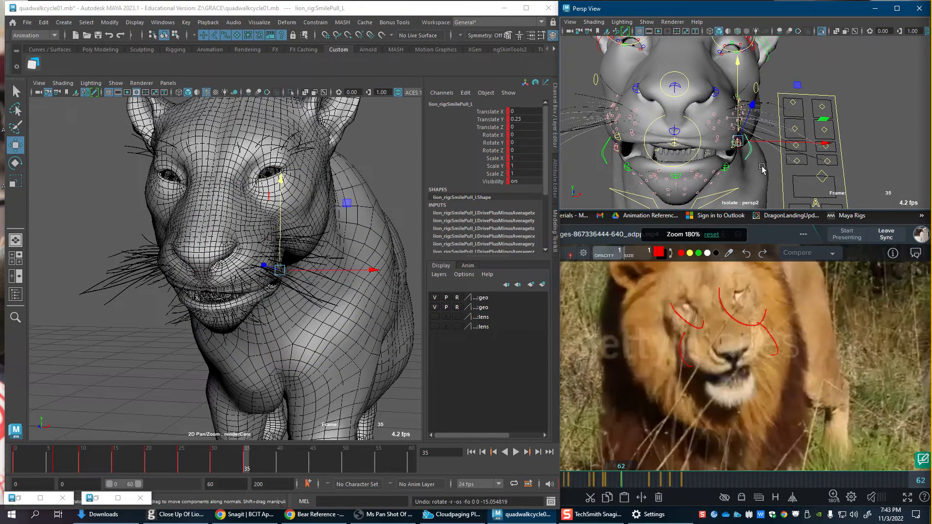
Step: Rotate upperLipA_L at frame 35 to about Rotate Z -29.514 and move it to about Translate X 0.798, Y 0.851
click(735, 151)
scroll(735, 151, up, 3)
click(729, 151)
key(e)
drag(796, 206, 772, 229)
key(w)
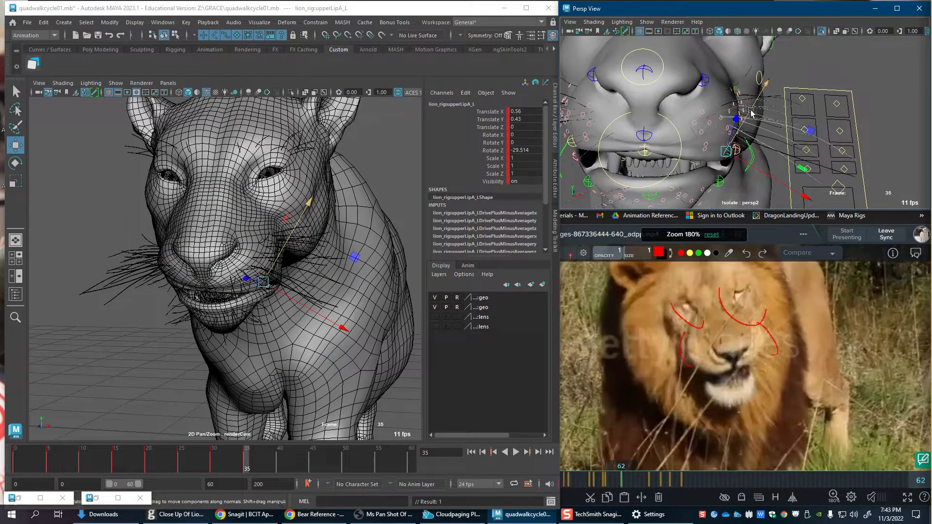
drag(755, 108, 759, 99)
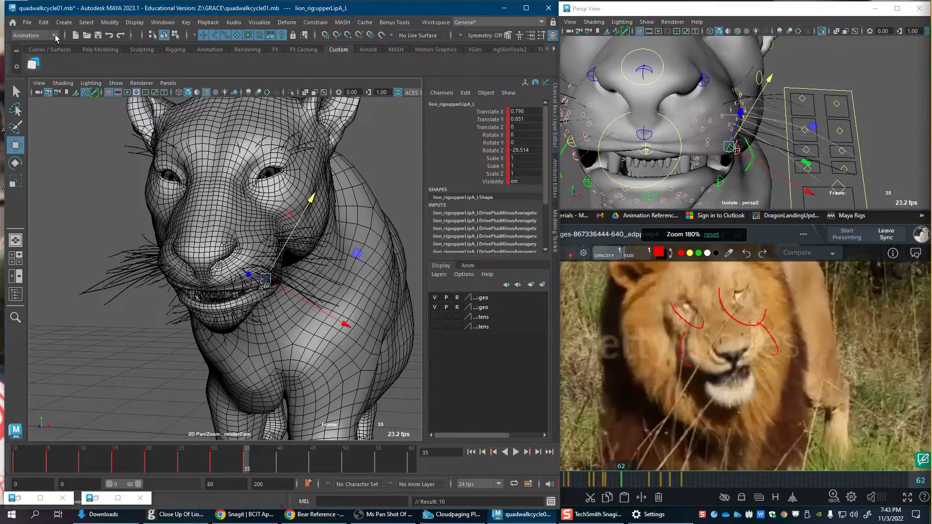
Step: Save the scene under the new file name quadwalkcycle02.mb in the default project's scenes folder
click(43, 22)
mouse_move(27, 22)
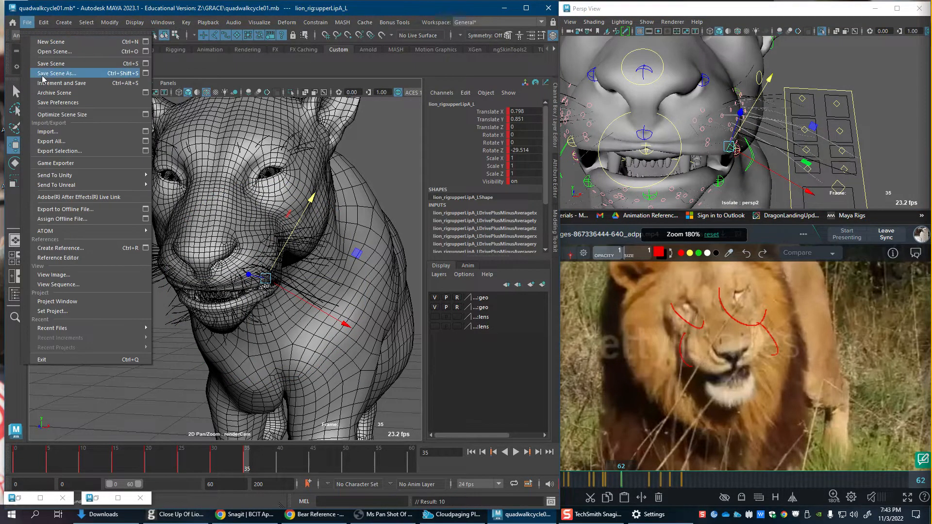
click(42, 76)
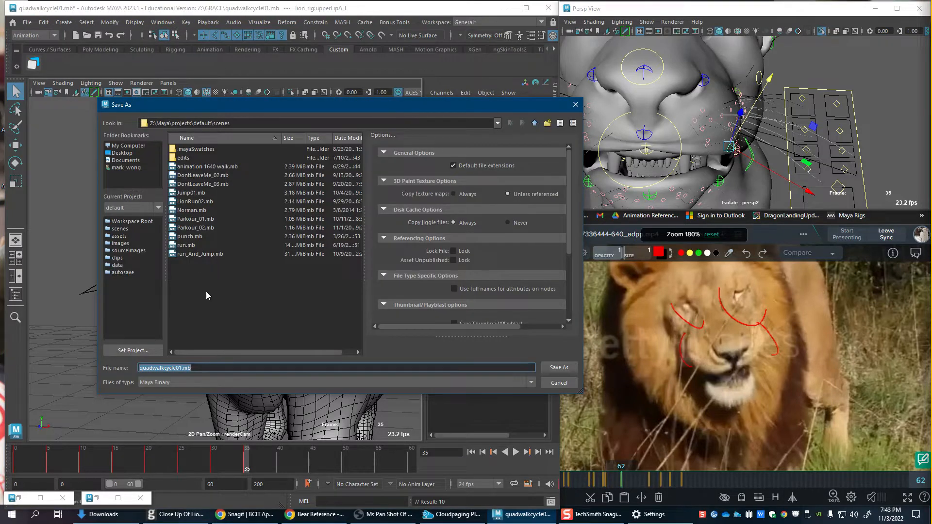
click(178, 369)
text(2)
key(Return)
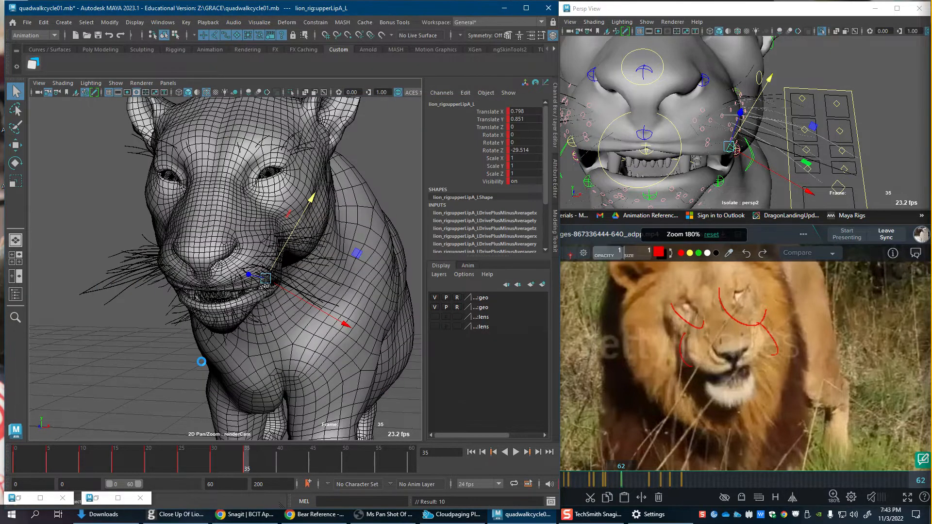
key(w)
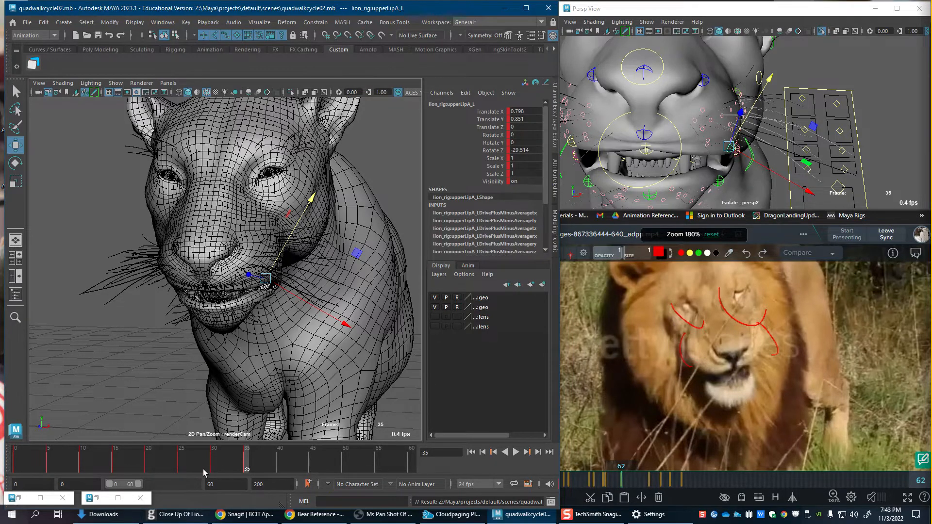
Step: Play back the facial animation, bring up the lion reference video, and scrub the timeline to frame 35
key(alt+v)
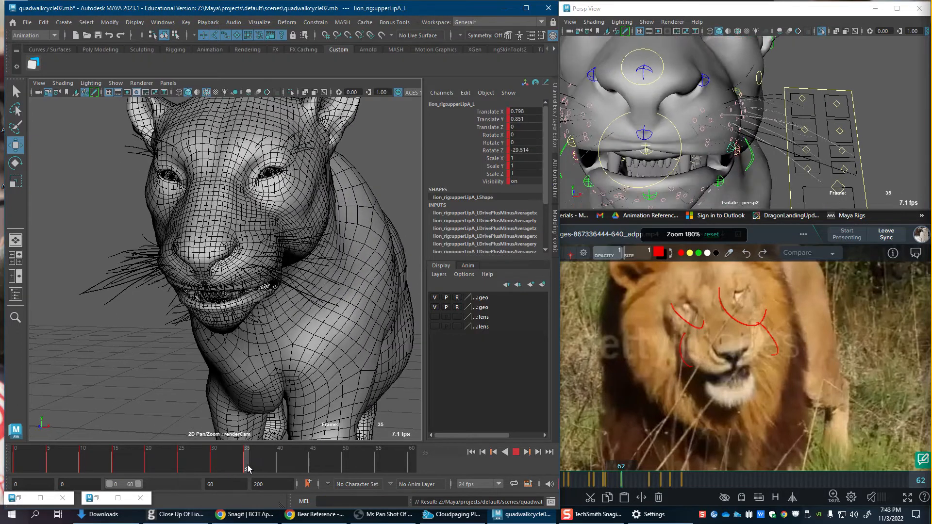
key(alt+v)
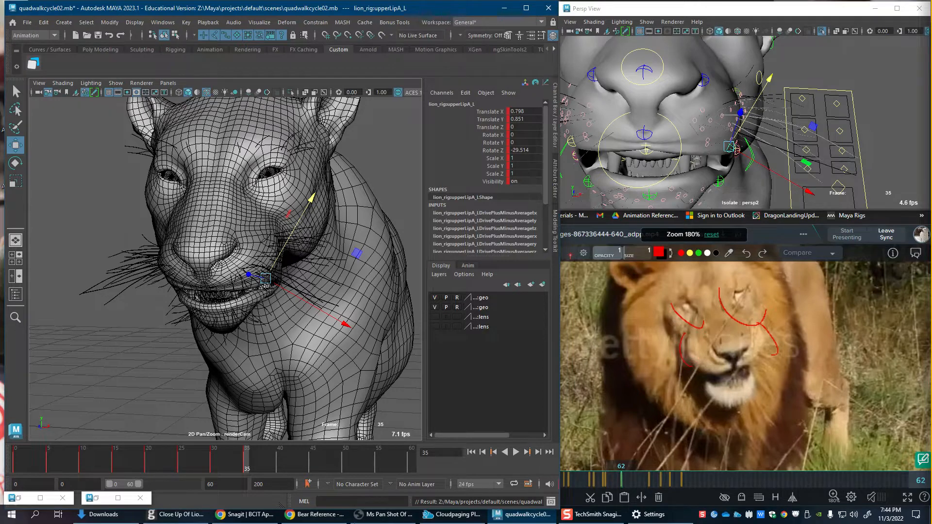
mouse_move(383, 515)
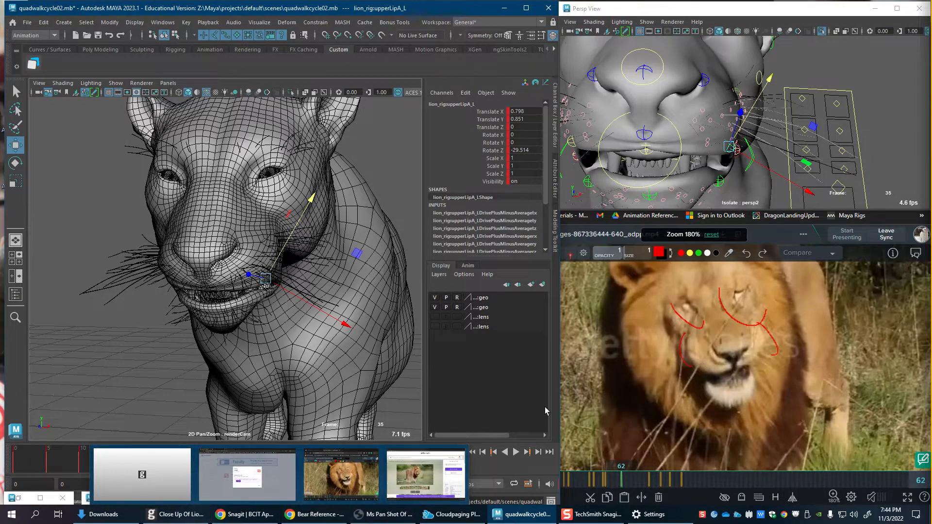
mouse_move(621, 484)
mouse_down()
mouse_move(589, 492)
mouse_move(623, 491)
mouse_up()
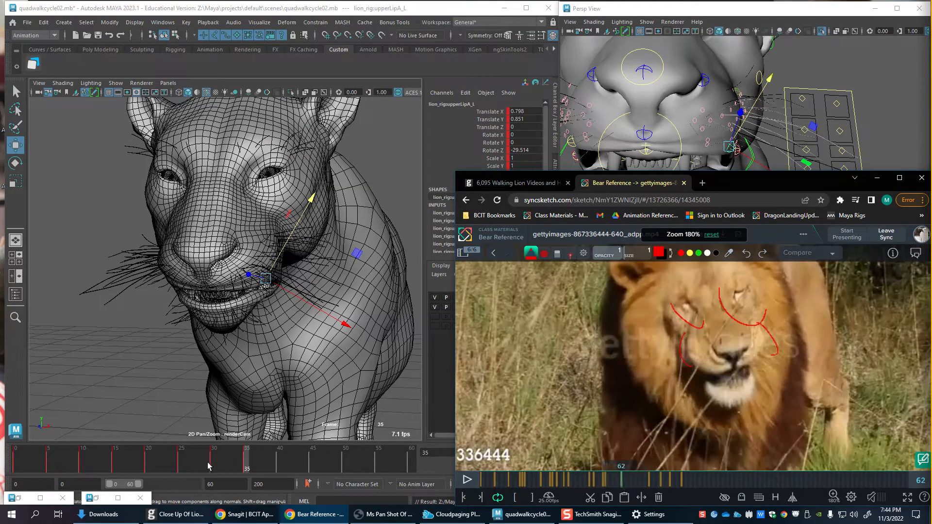
drag(209, 466, 250, 465)
Step: Try rotating the Nose_M control at frame 35, and undo the rotation
alt+drag(671, 144, 676, 162)
alt+drag(760, 142, 734, 149)
click(639, 155)
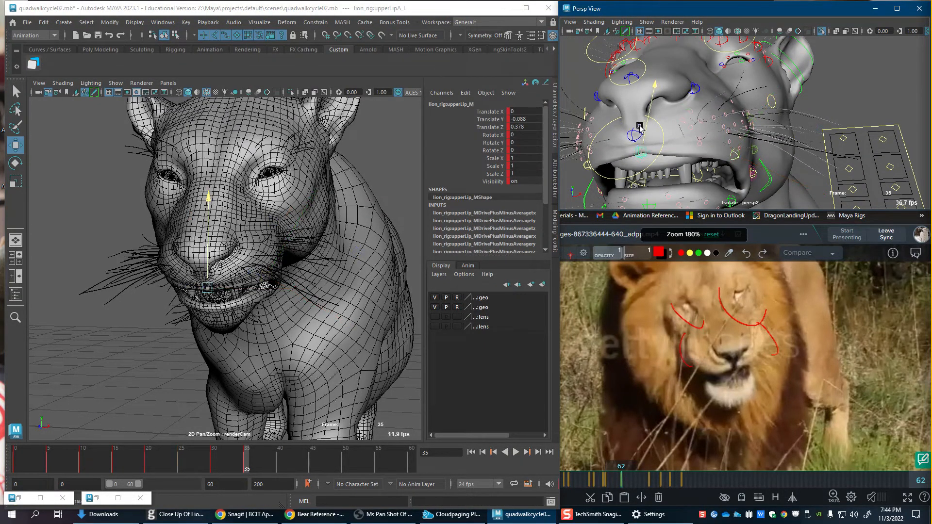
click(629, 76)
key(e)
mouse_move(596, 117)
mouse_down()
mouse_move(599, 109)
mouse_move(602, 117)
mouse_up()
key(ctrl+z)
Step: Raise the NoseUnder_M control at frame 35 to about Translate Y 0.178
key(w)
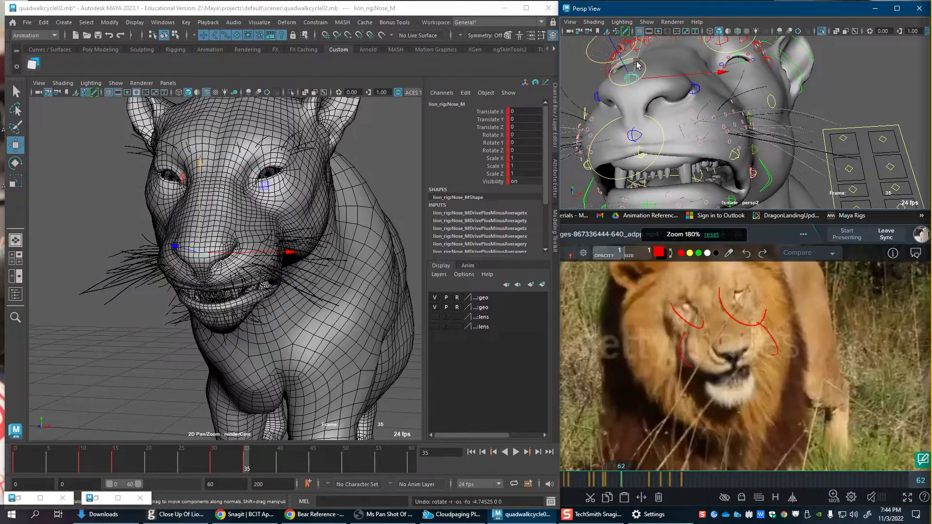
click(640, 119)
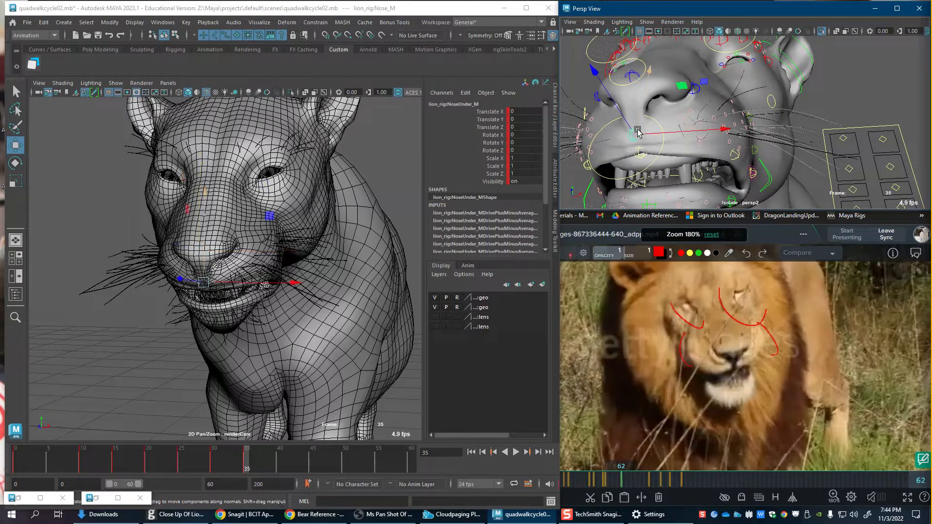
drag(640, 117, 680, 156)
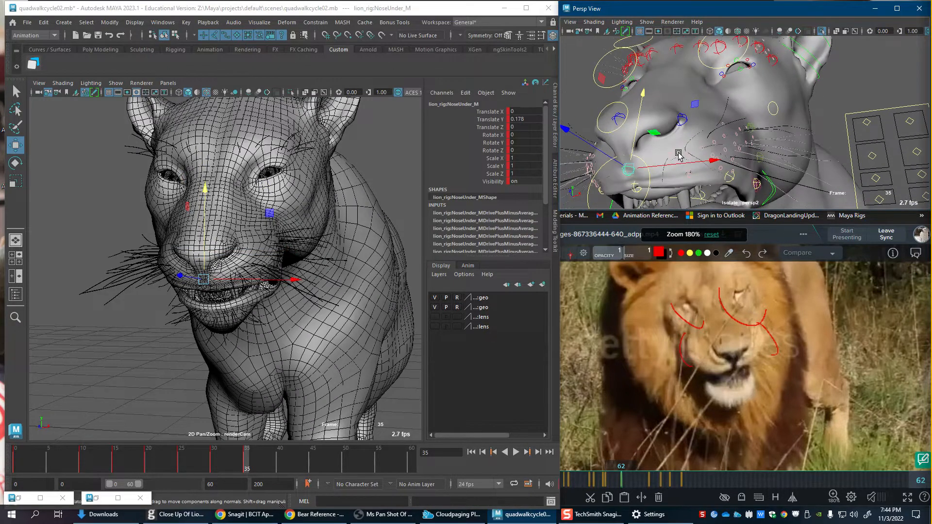
Step: Move the jig_cheek_side_l_con_bs cheek control at frame 35 to about Translate X 0.043, Y 0.047
click(771, 192)
drag(756, 160, 791, 96)
click(660, 169)
key(e)
click(775, 97)
key(w)
Step: Move the jig_cheek_side_r_con_bs cheek control at frame 35 to about Translate X 0.022, Y 0.043
alt+drag(675, 124, 704, 133)
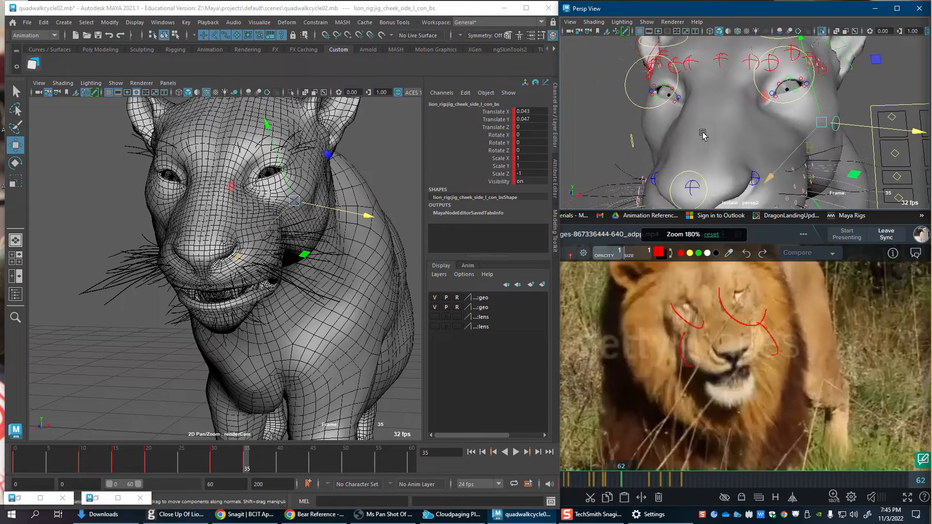
drag(608, 129, 645, 95)
alt+middle_drag(674, 114, 676, 152)
key(w)
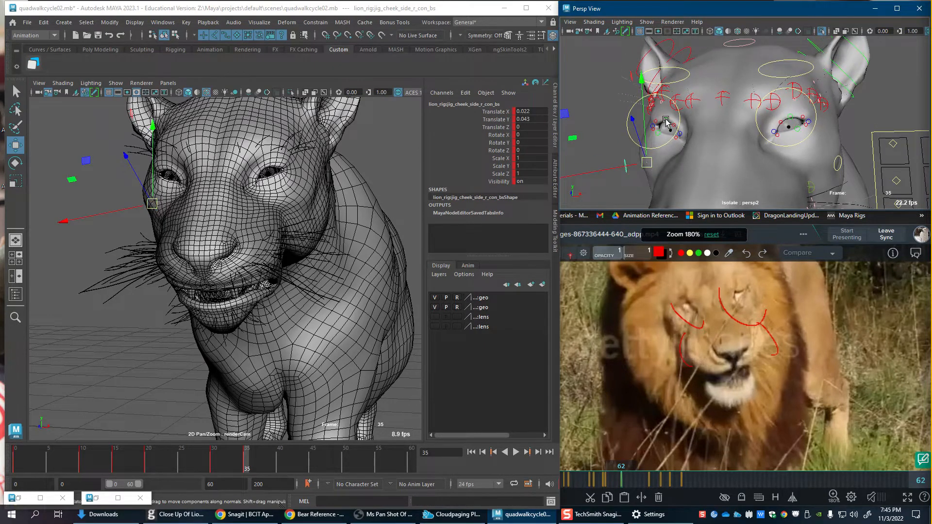
Step: Try lowering the upperLid_R control at frame 35 to about Translate Y -0.334, and undo the move
click(666, 120)
drag(668, 100, 667, 139)
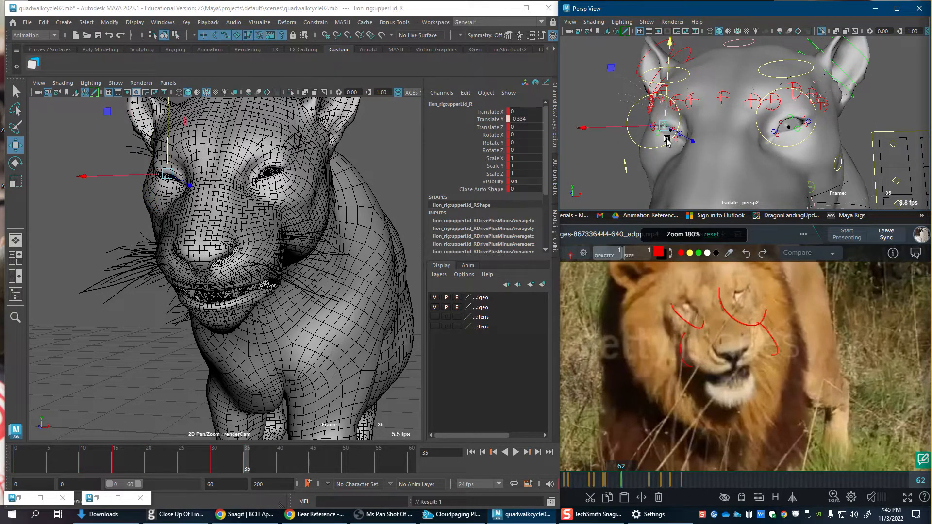
click(659, 135)
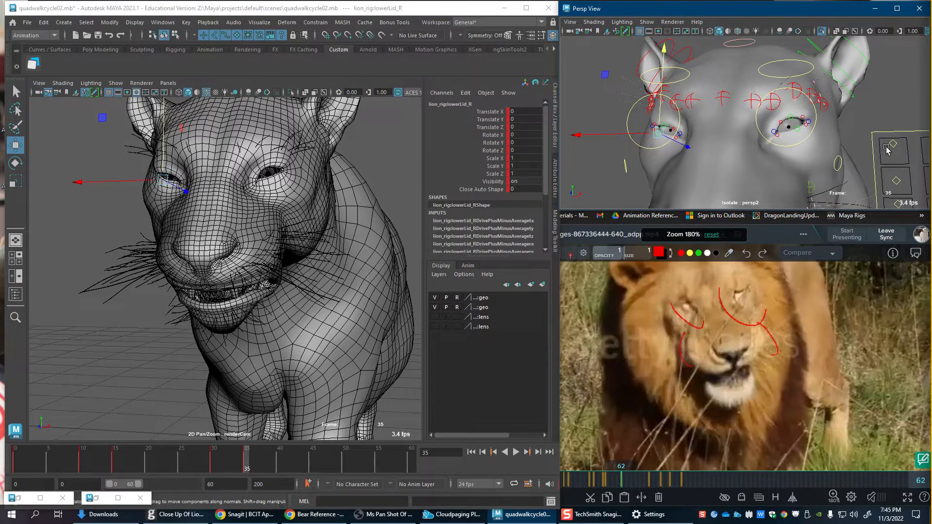
key(ctrl+z)
key(ctrl+z)
key(ctrl+z)
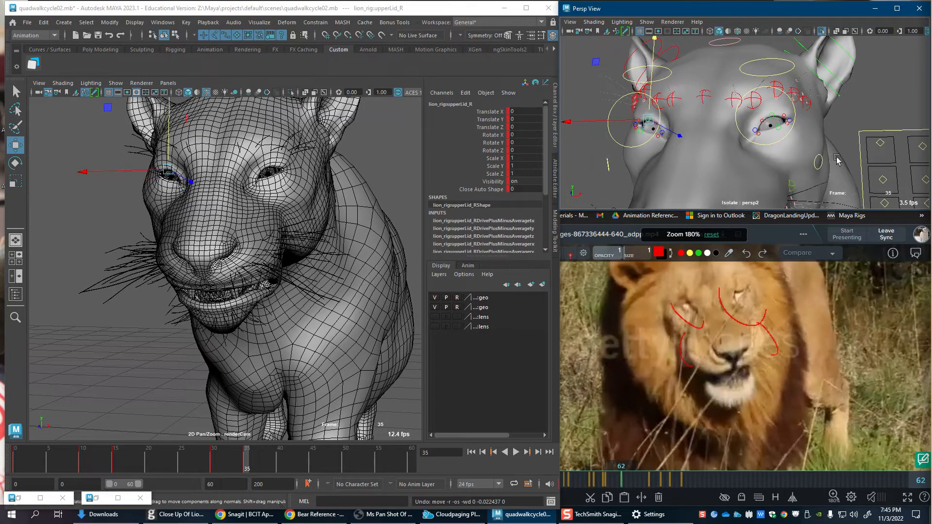
Step: Lower the brows at frame 35, moving ctrlBrow_R to about Translate X 0.967, Y -0.373 and ctrlBrow_L to X 1, Y -0.47
alt+middle_drag(920, 169, 890, 164)
click(899, 147)
mouse_move(898, 136)
mouse_down()
mouse_move(895, 121)
mouse_move(899, 145)
mouse_up()
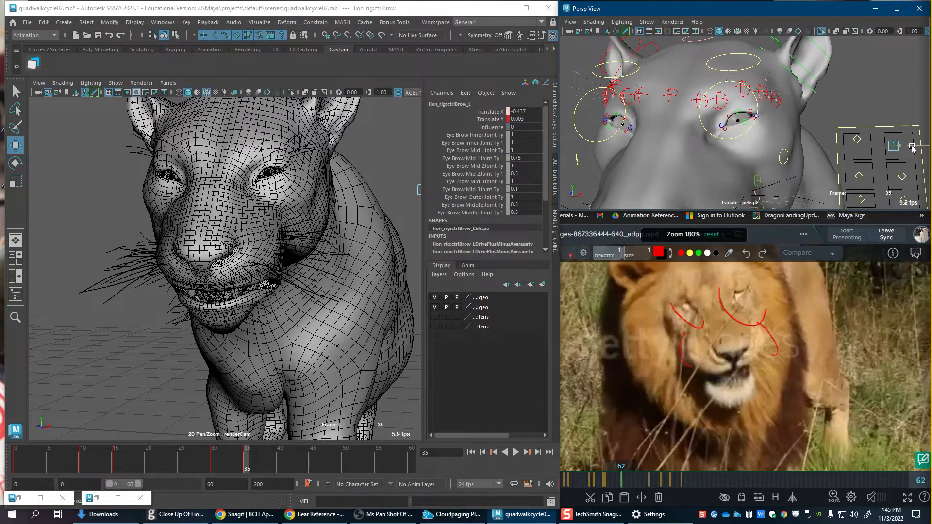
click(871, 143)
drag(871, 144, 867, 122)
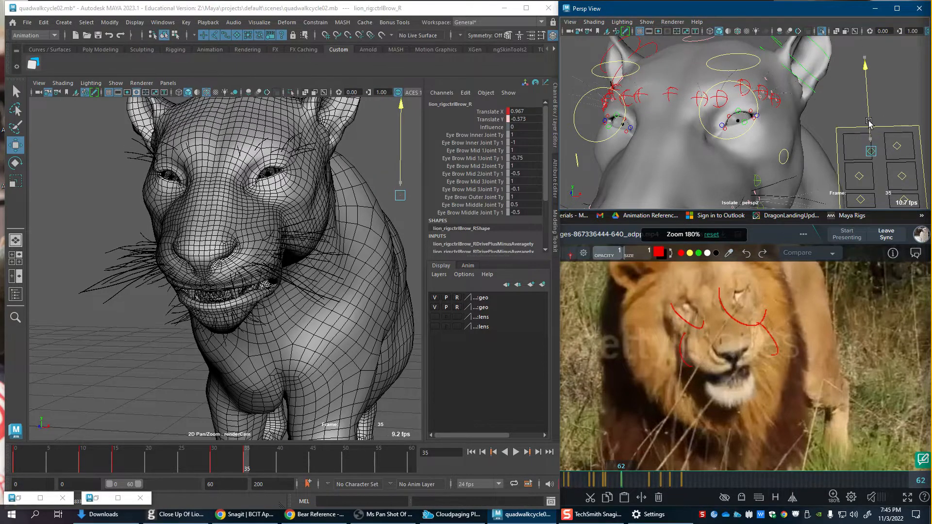
click(897, 145)
mouse_move(912, 146)
mouse_down()
mouse_move(925, 150)
mouse_move(907, 135)
mouse_move(929, 152)
mouse_up()
Step: Try moving the ctrlEye_L control vertically at frame 35, and undo the move
click(899, 163)
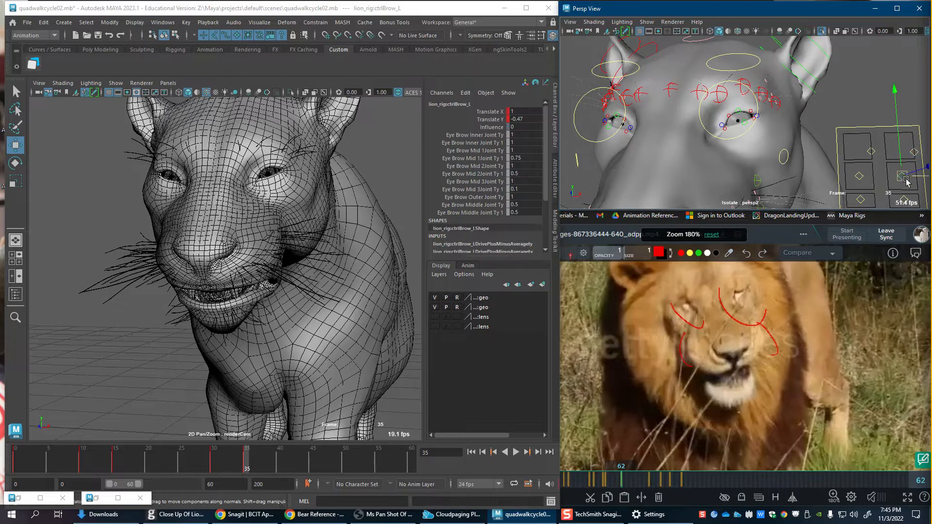
drag(899, 161, 899, 160)
key(ctrl+z)
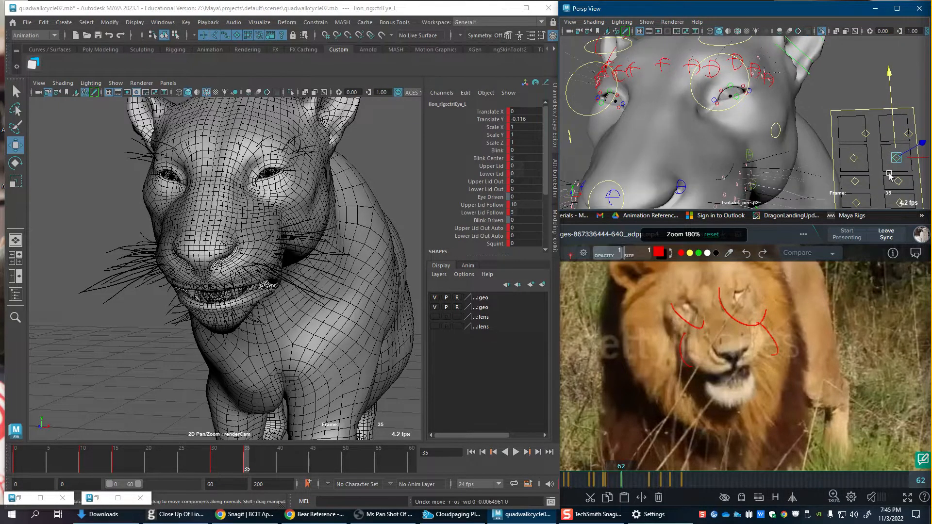
Step: Move the ctrlCheek_L control at frame 35 to about Translate X -0.095, Y 0.577
click(898, 181)
drag(898, 176, 897, 165)
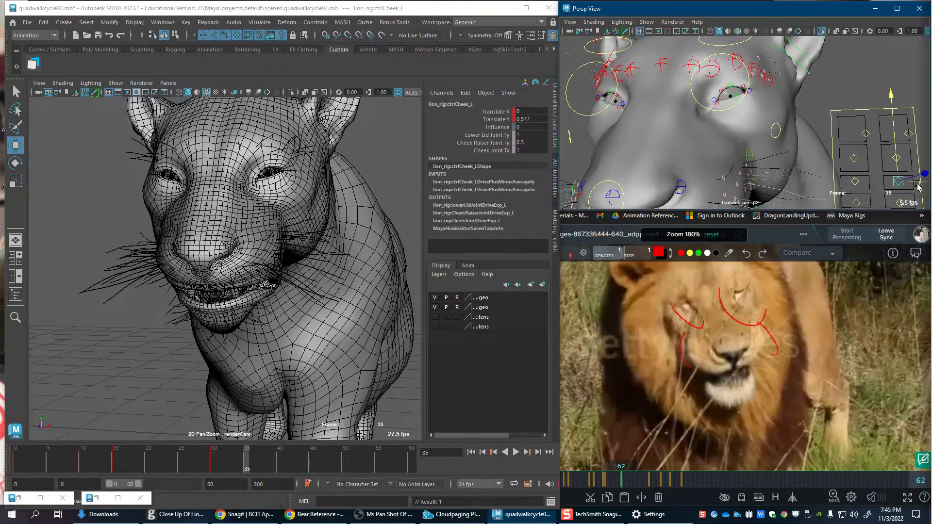
key(ctrl+z)
click(857, 182)
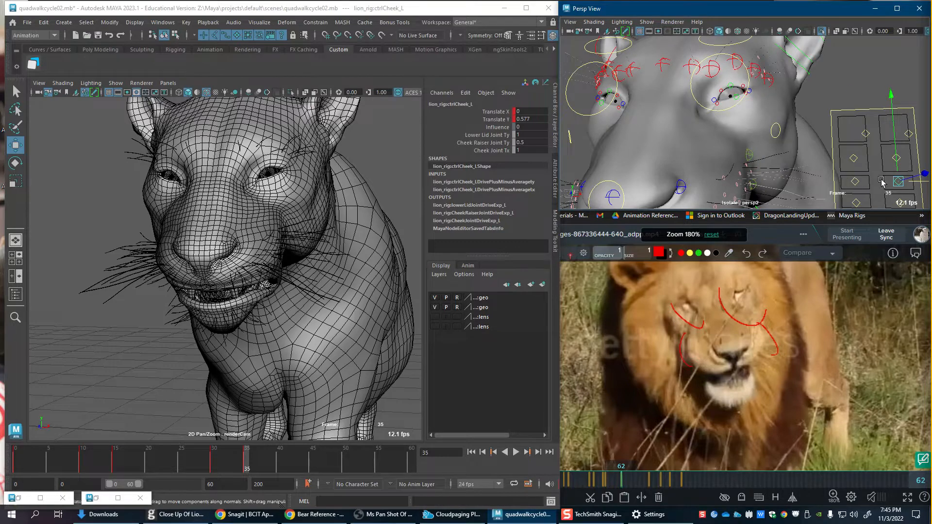
mouse_move(889, 181)
mouse_down()
mouse_move(880, 181)
mouse_move(889, 182)
mouse_up()
alt+middle_drag(888, 184, 874, 168)
click(889, 167)
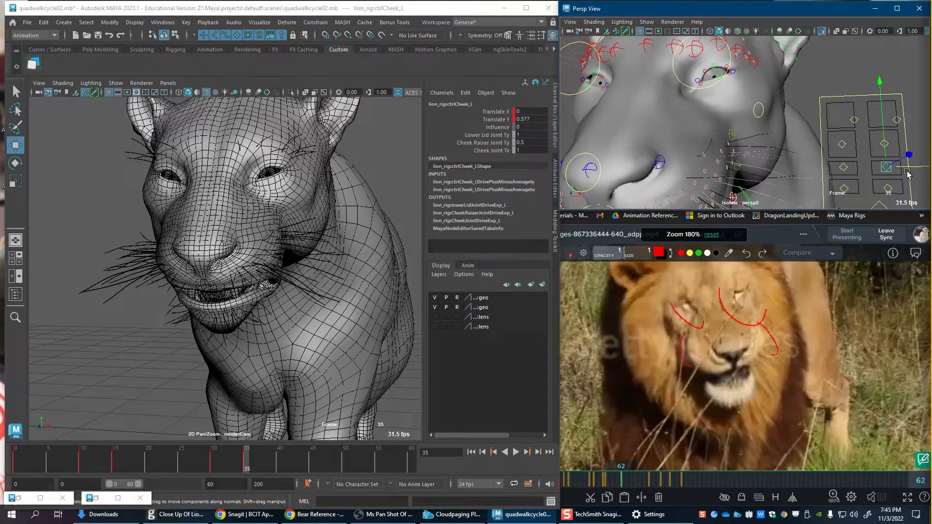
drag(915, 167, 906, 168)
Step: Lower the upperLid_L control at frame 35 to about Translate Y -0.434 to narrow that eye
alt+middle_drag(804, 145, 813, 161)
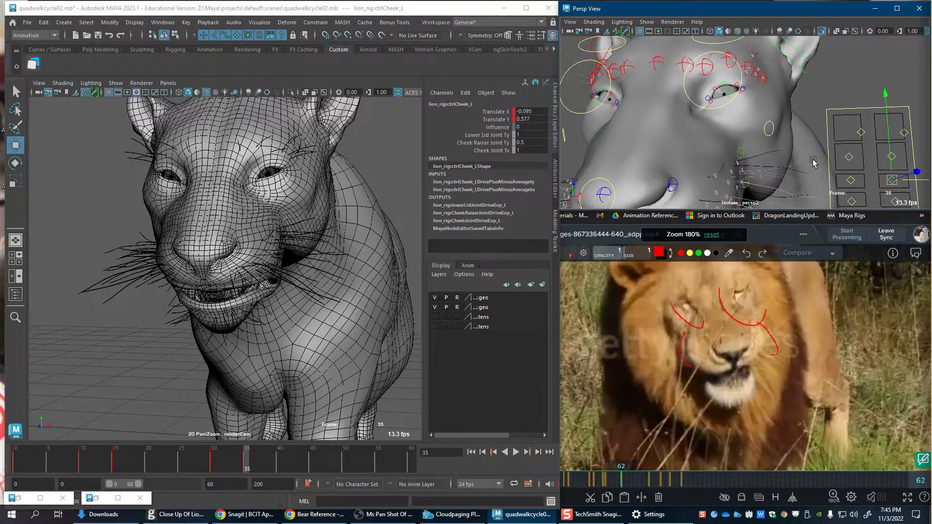
click(723, 86)
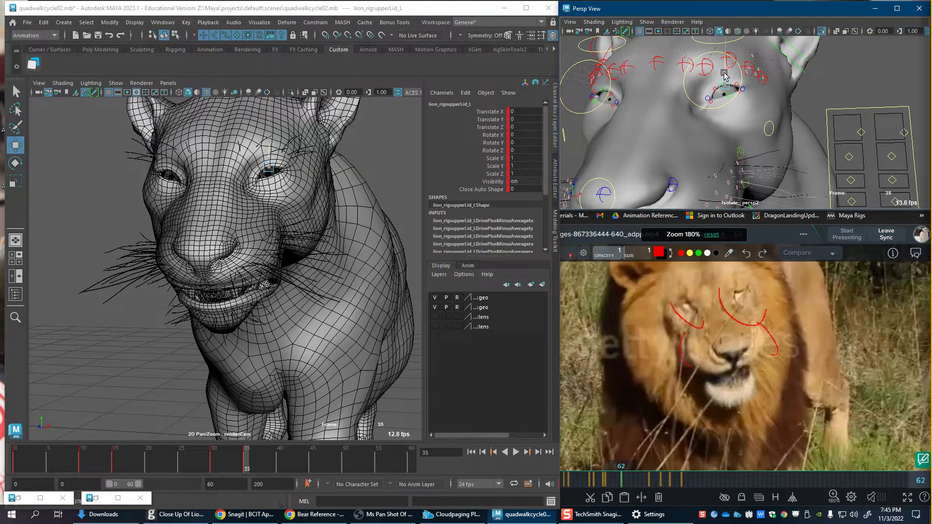
drag(723, 77, 728, 91)
key(f)
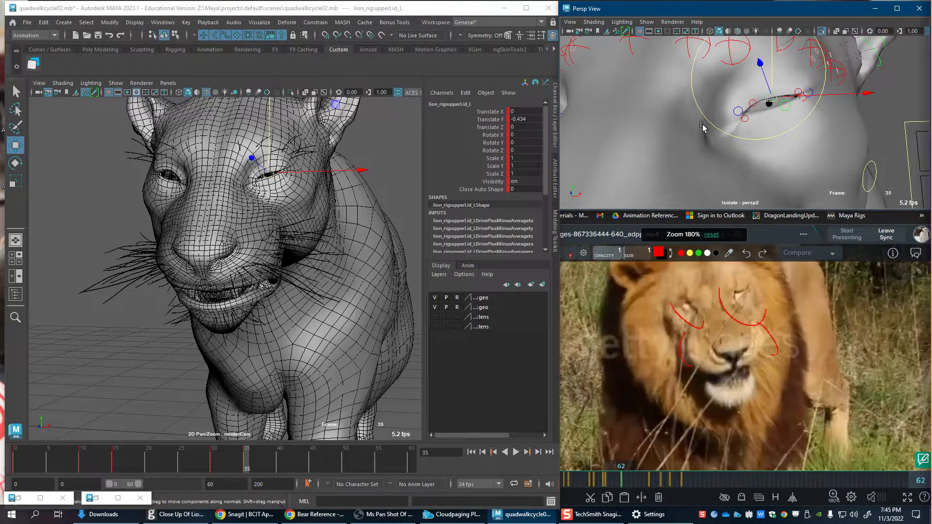
Step: Narrow the other eye at frame 35, lowering upperLid_R to about Translate Y -0.251 and raising lowerLid_R to about 0.121
key(bracketleft)
click(652, 100)
click(652, 100)
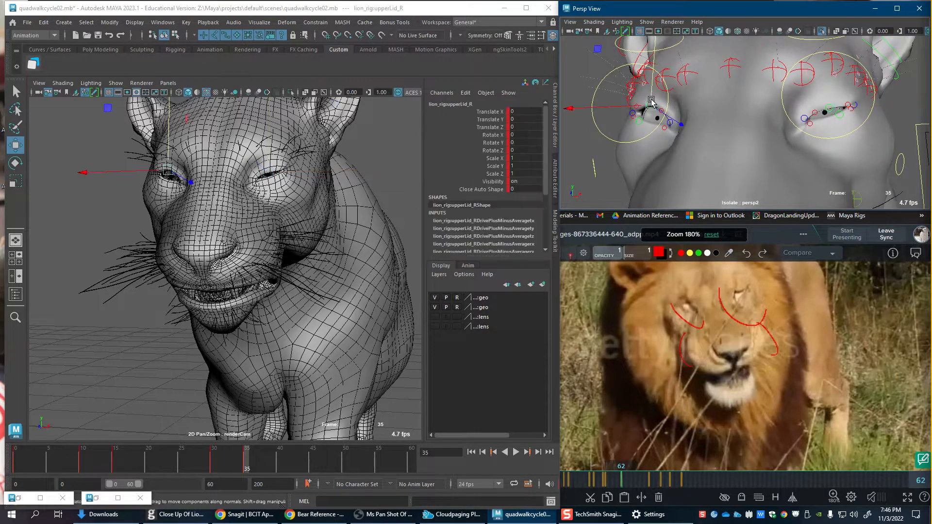
drag(652, 80, 650, 92)
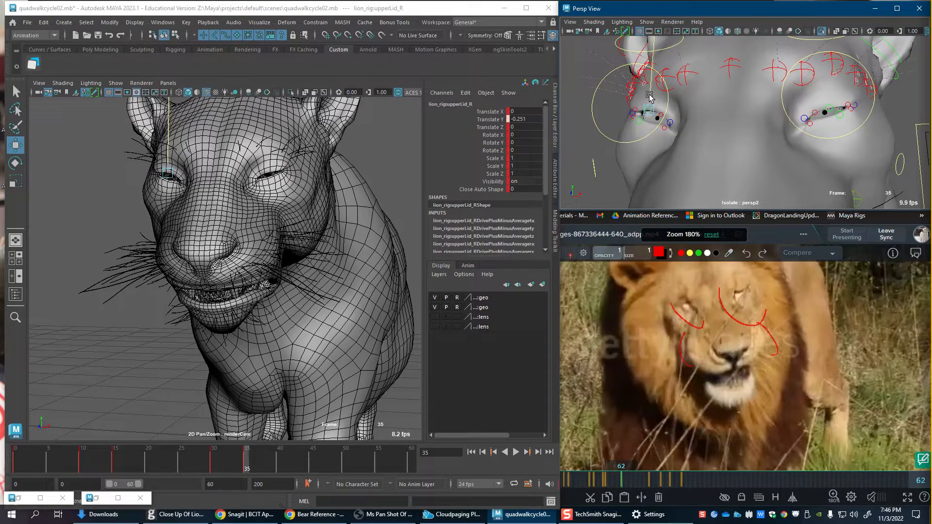
click(641, 107)
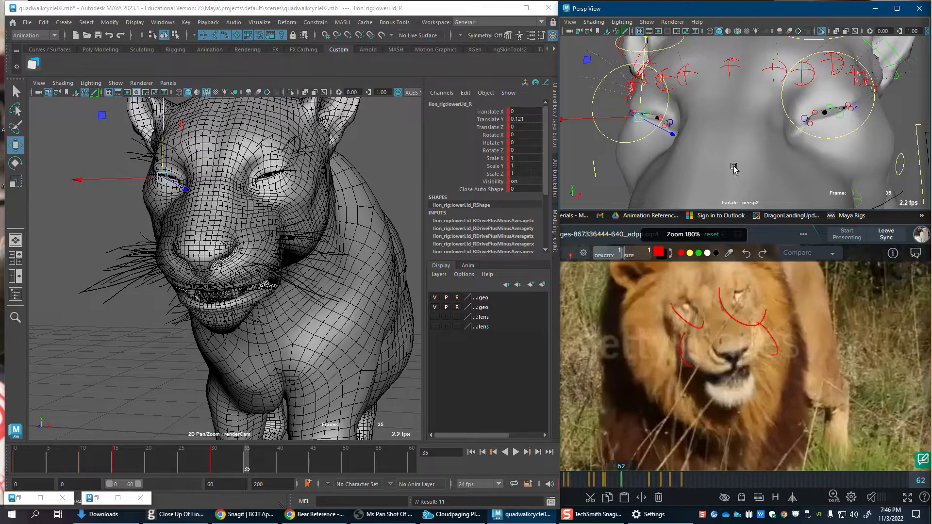
Step: Move the ctrlCheek_R control sideways at frame 35 to about Translate X 0.075
scroll(761, 166, down, 5)
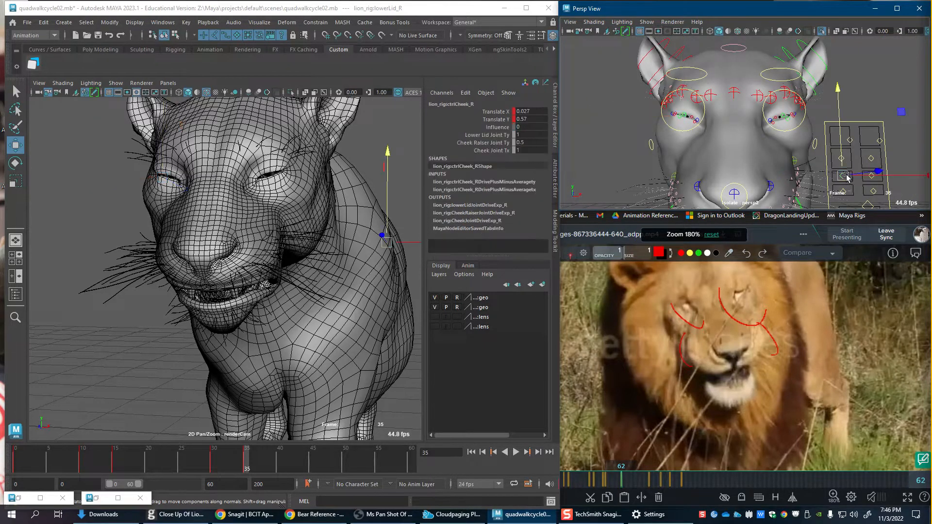
click(844, 176)
drag(843, 176, 865, 180)
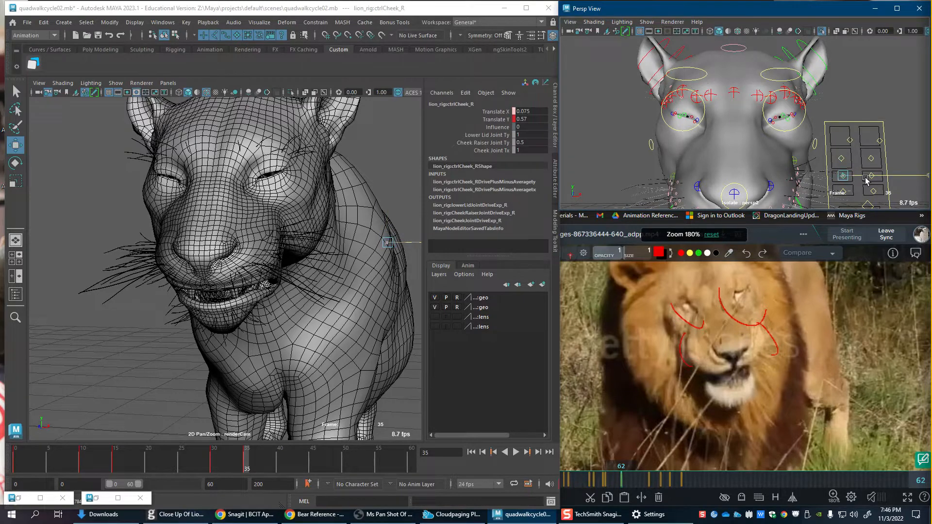
Step: Shift the ctrlMouth_M control sideways at frame 35 to about Translate X 0.491
alt+middle_drag(856, 177, 846, 156)
click(852, 153)
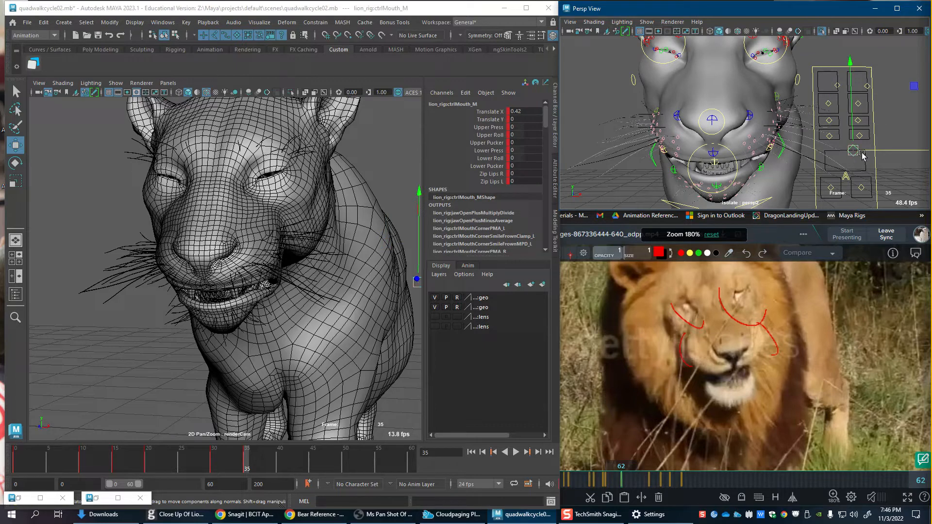
drag(862, 153, 859, 184)
key(ctrl+z)
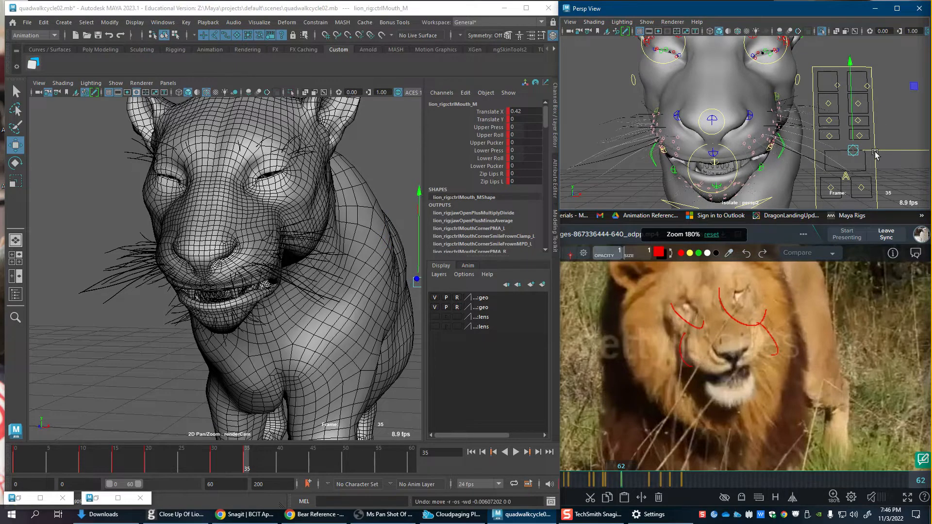
drag(876, 152, 859, 132)
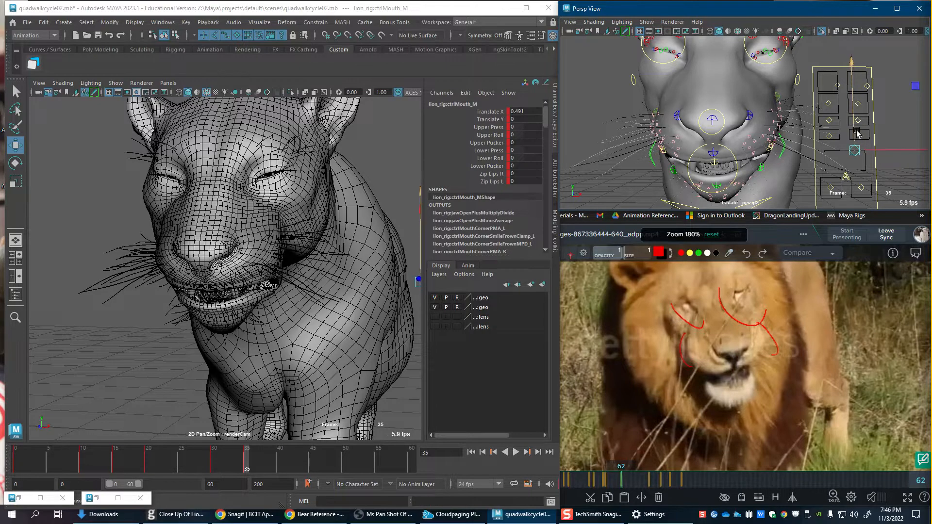
Step: At frame 35, raise the ctrlNose_L control to Translate Y 1 and the ctrlCheek_L control to about 0.581
click(830, 135)
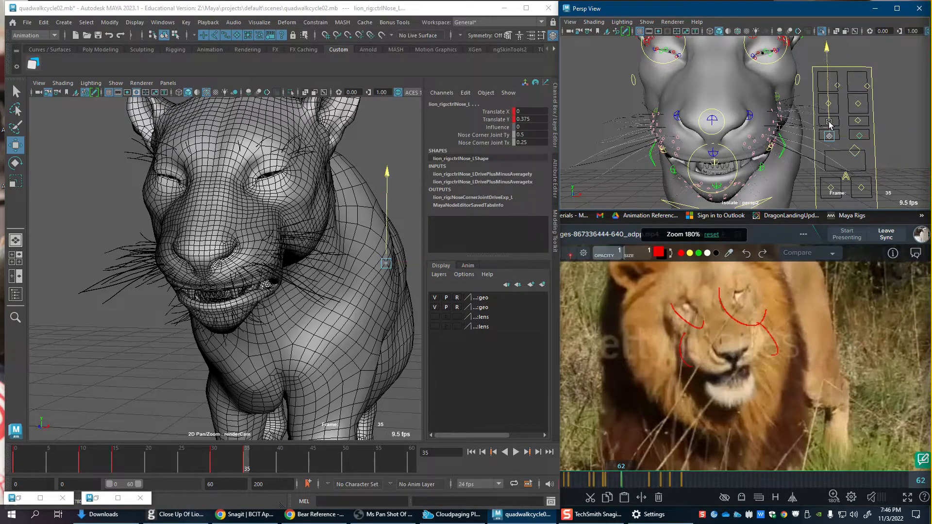
drag(829, 124, 829, 118)
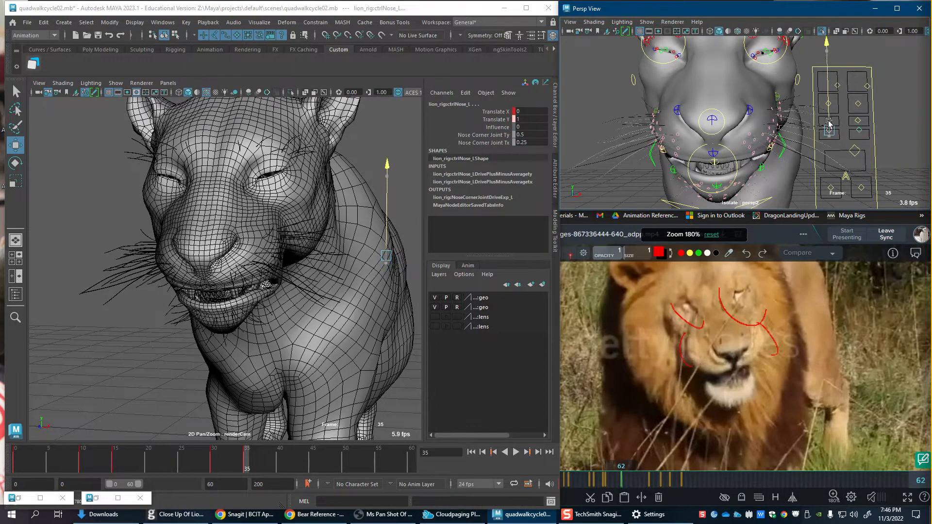
click(854, 119)
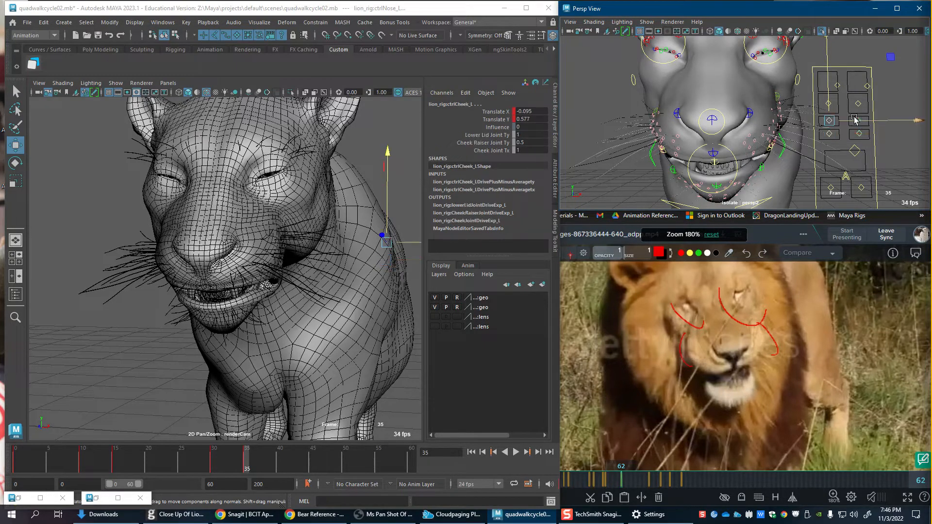
drag(829, 109, 829, 109)
click(826, 118)
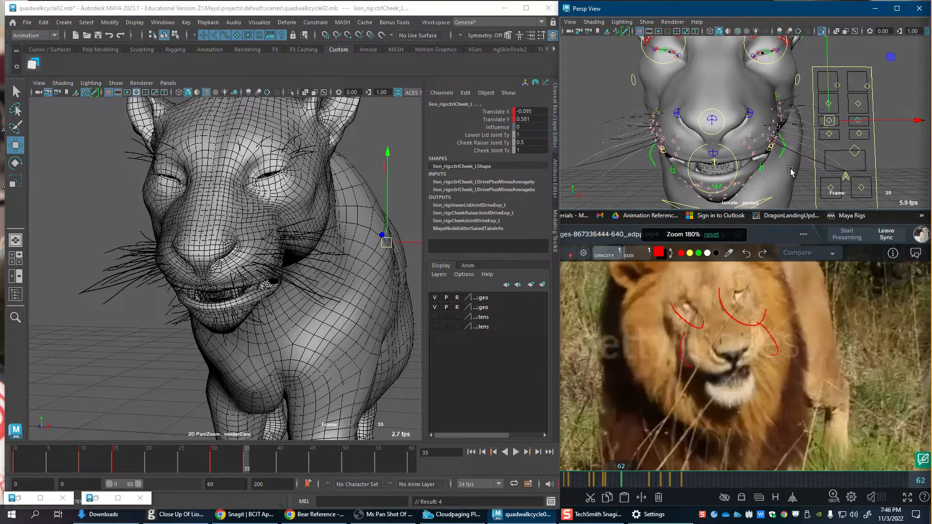
Step: Select all facial controls and key them at frame 38, with the lion reference advanced to frame 65
scroll(816, 171, down, 5)
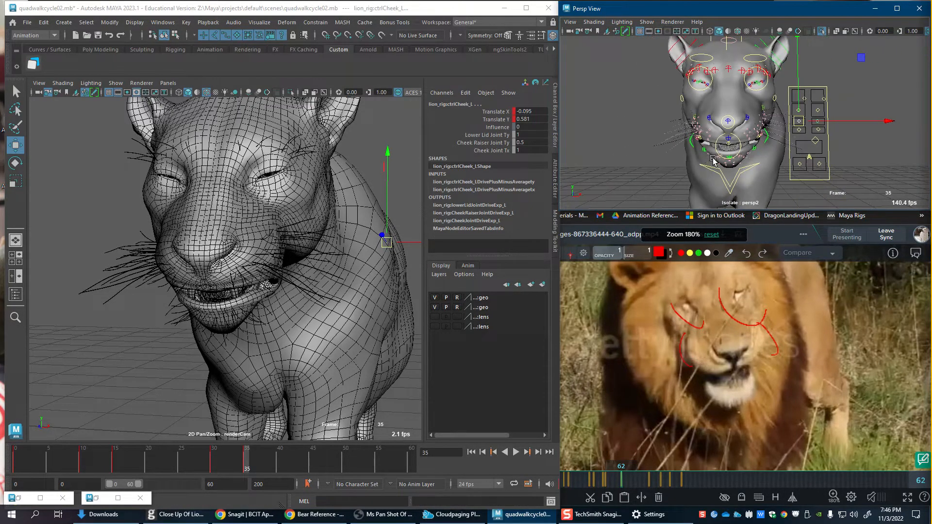
drag(663, 45, 858, 180)
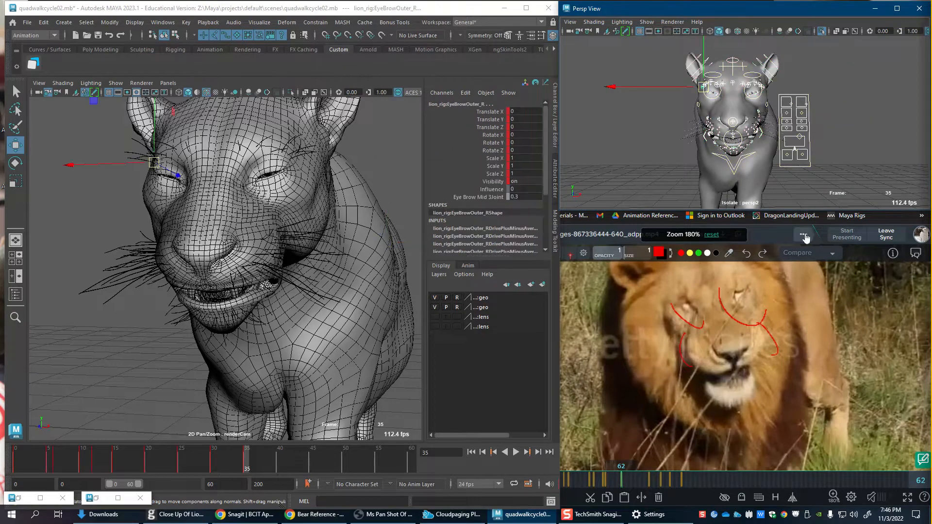
drag(208, 470, 252, 466)
mouse_move(608, 484)
mouse_down()
mouse_move(645, 485)
mouse_move(616, 486)
mouse_move(630, 488)
mouse_up()
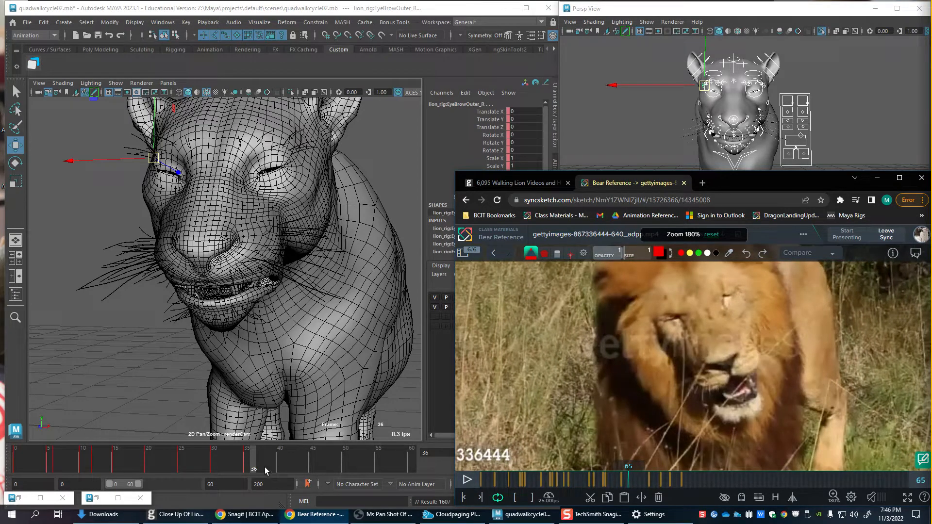
click(247, 469)
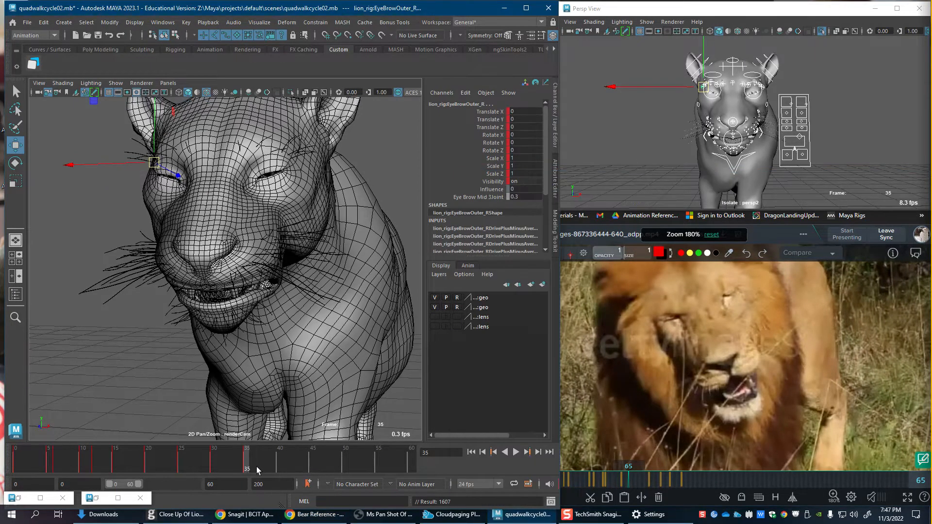
key(alt+v)
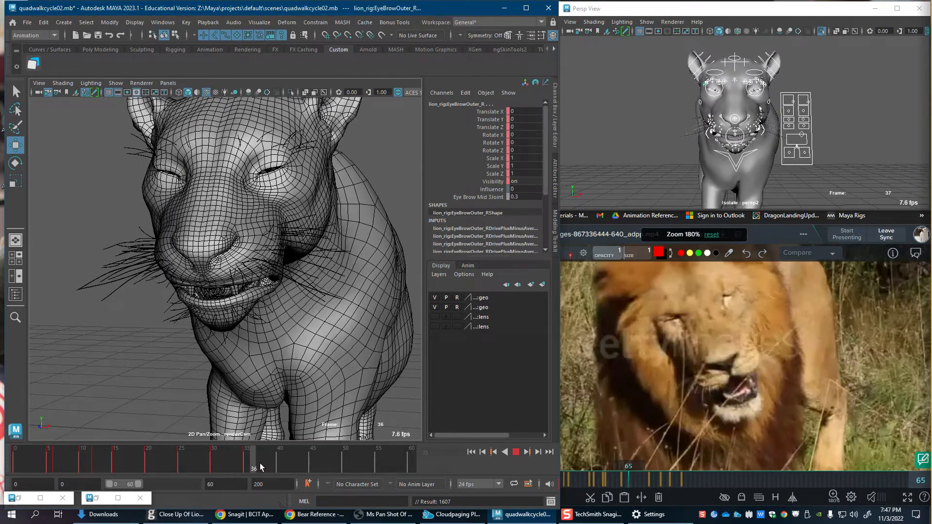
drag(260, 463, 267, 462)
key(s)
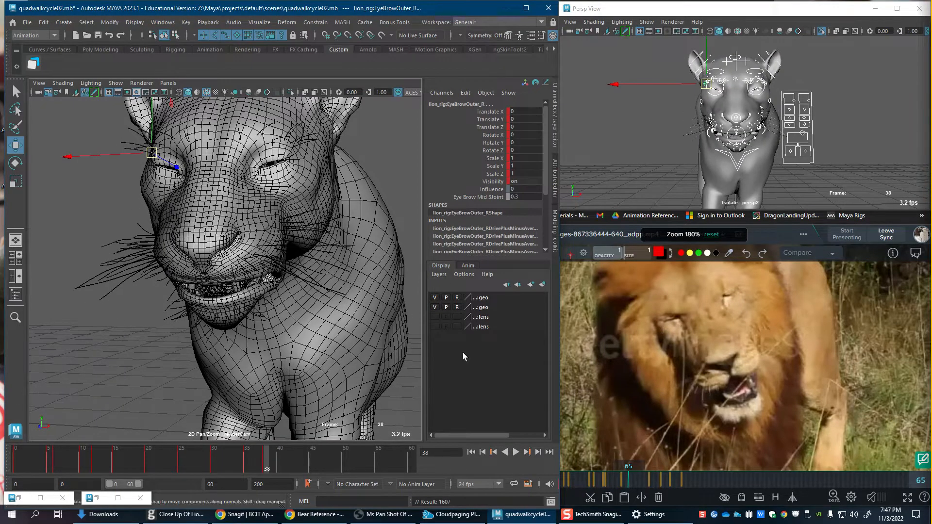
Step: Open the Jaw_M control at frame 38 to about Rotate X 5.177
key(e)
click(737, 161)
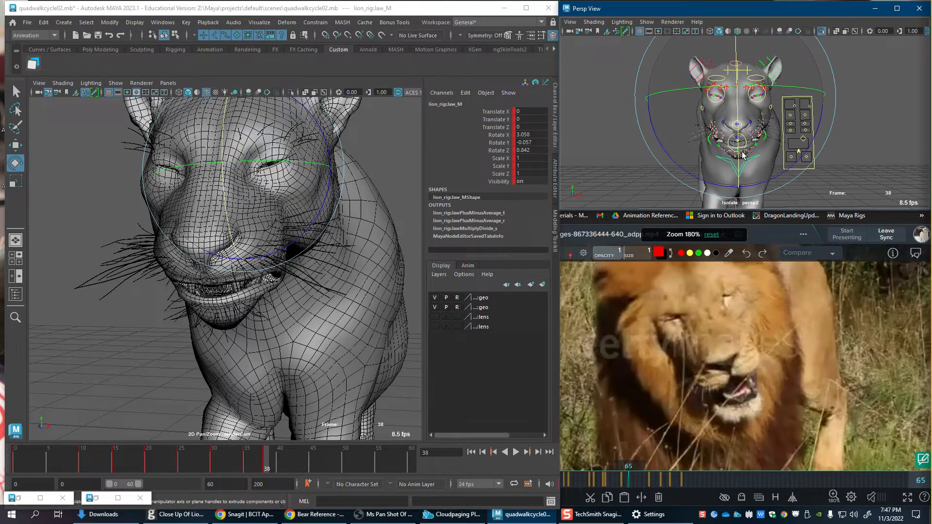
drag(737, 160, 738, 161)
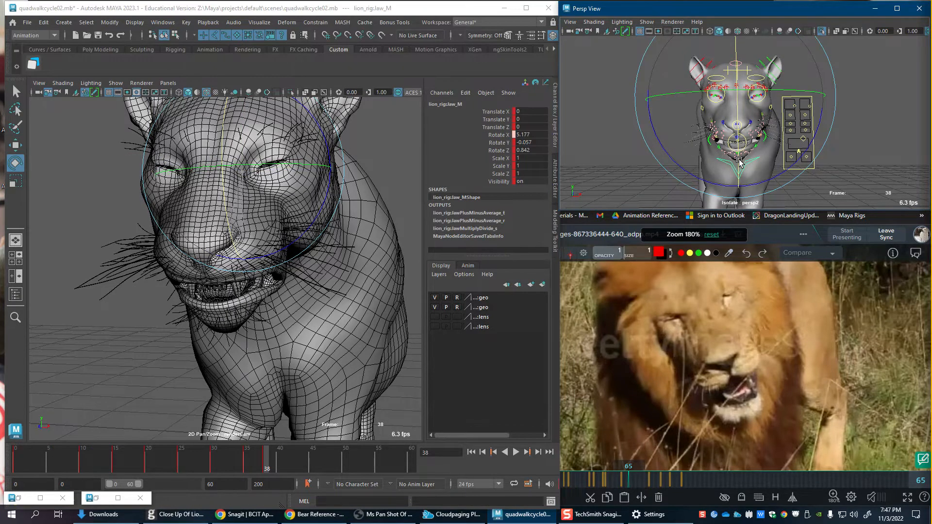
Step: Shift the ctrlMouth_M control sideways at frame 38 to about Translate X 0.626, undoing the trial vertical move
alt+right_drag(739, 155, 777, 154)
key(w)
click(778, 152)
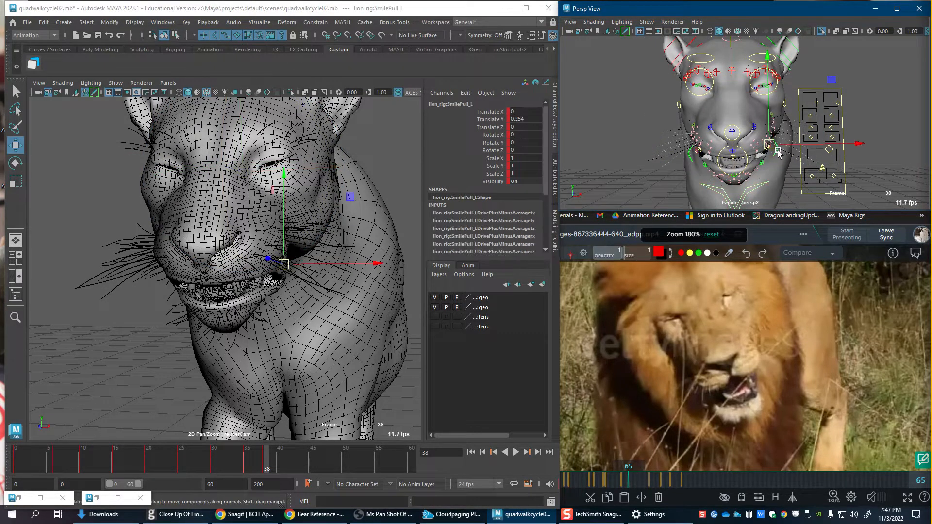
click(828, 154)
drag(830, 150, 849, 150)
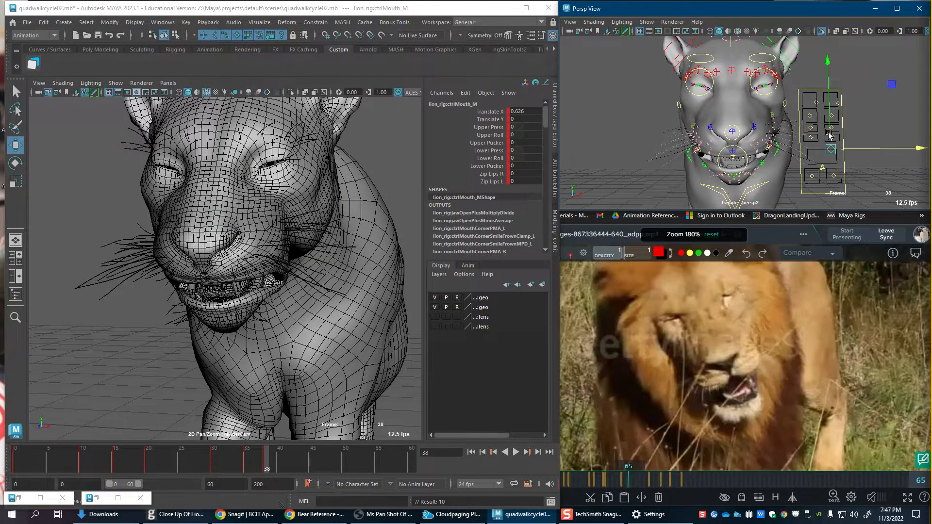
drag(829, 135, 830, 174)
key(ctrl+z)
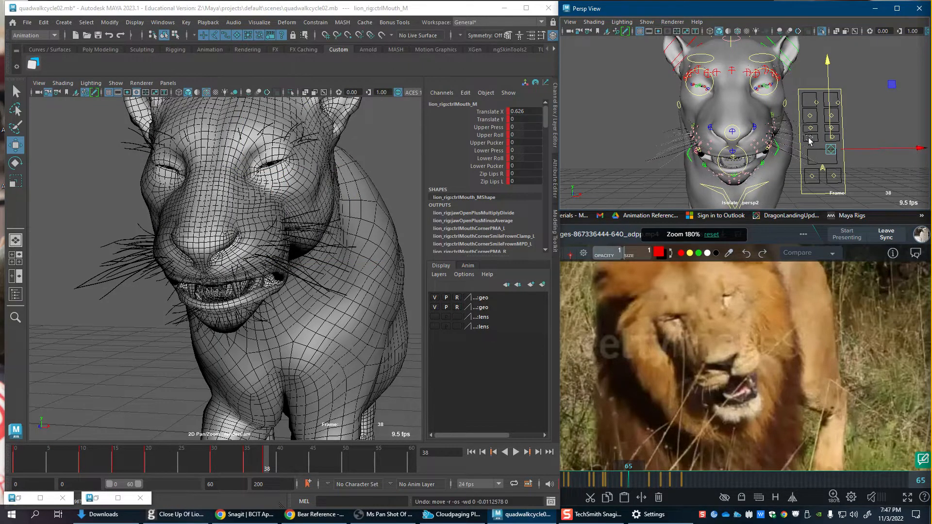
Step: Raise the ctrlCheek_L control at frame 38 to about Translate Y 0.592
click(809, 139)
drag(810, 126, 808, 124)
click(828, 125)
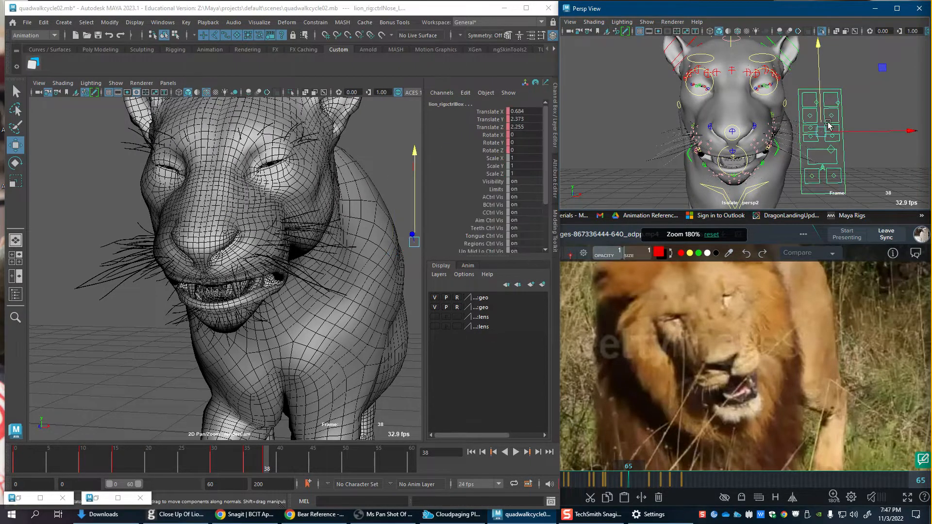
scroll(789, 138, up, 4)
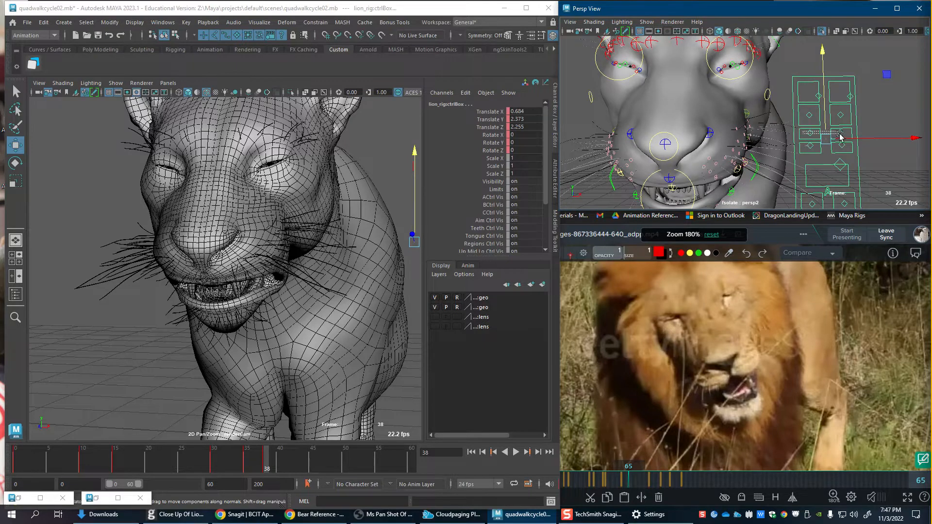
click(810, 132)
drag(810, 121, 807, 121)
scroll(755, 104, down, 4)
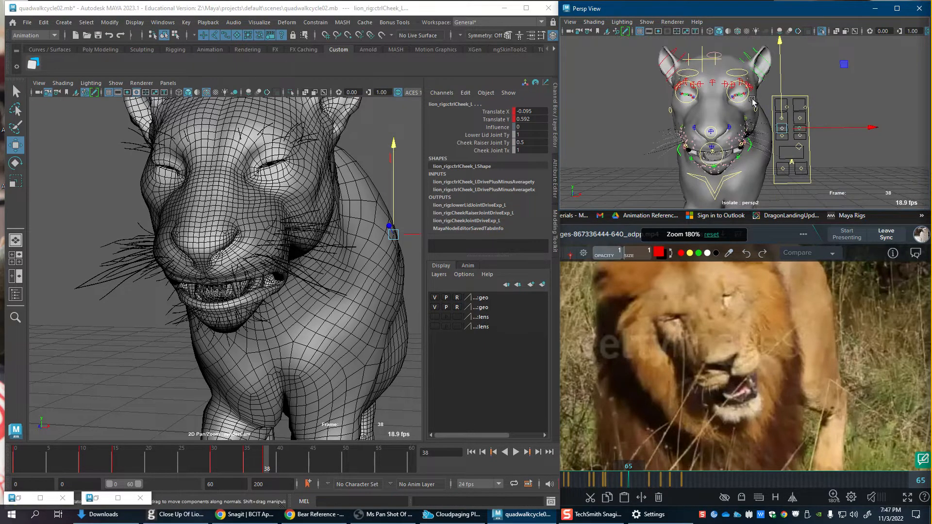
Step: Select all facial controls, carry their pose to frame 45 and advance the lion reference to frame 67
drag(896, 215, 896, 216)
key(alt+v)
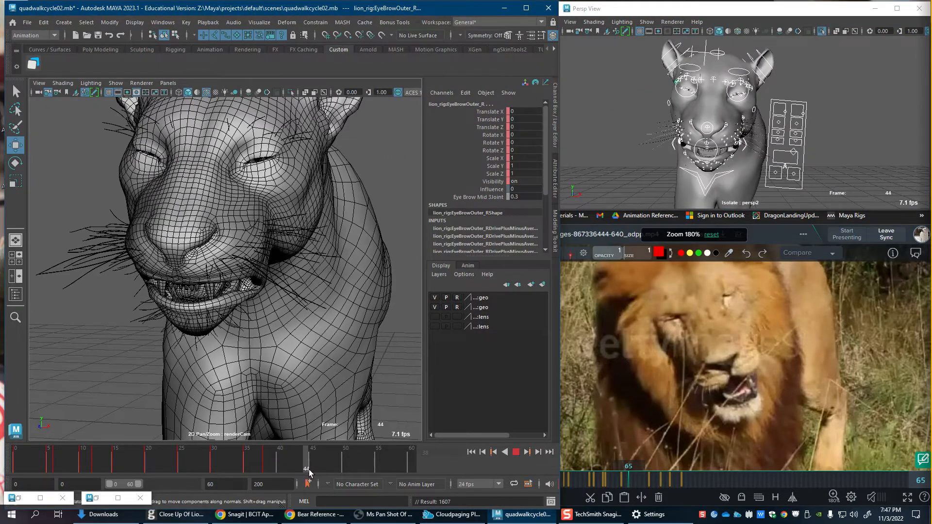
click(309, 470)
drag(618, 484, 634, 484)
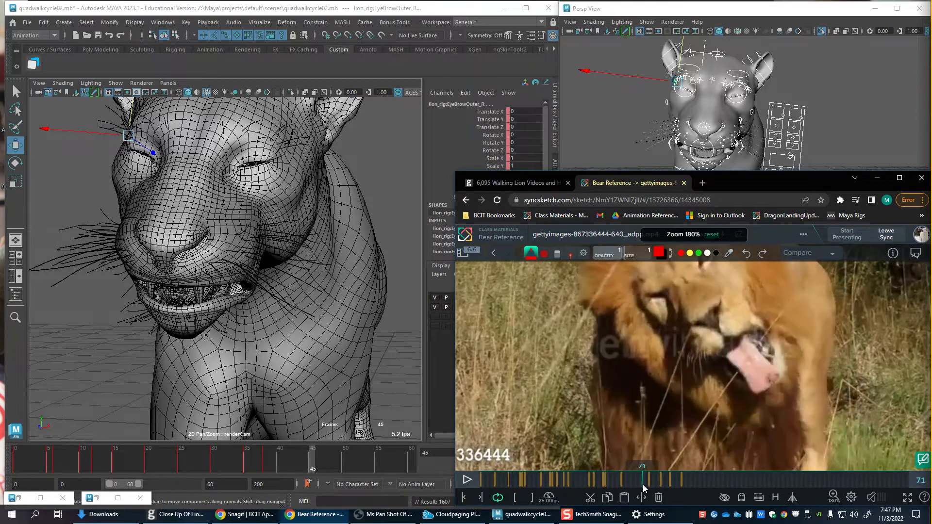
Step: Try opening the jaw wider at frame 45 on top of the carried-over expression
click(771, 140)
click(714, 185)
key(e)
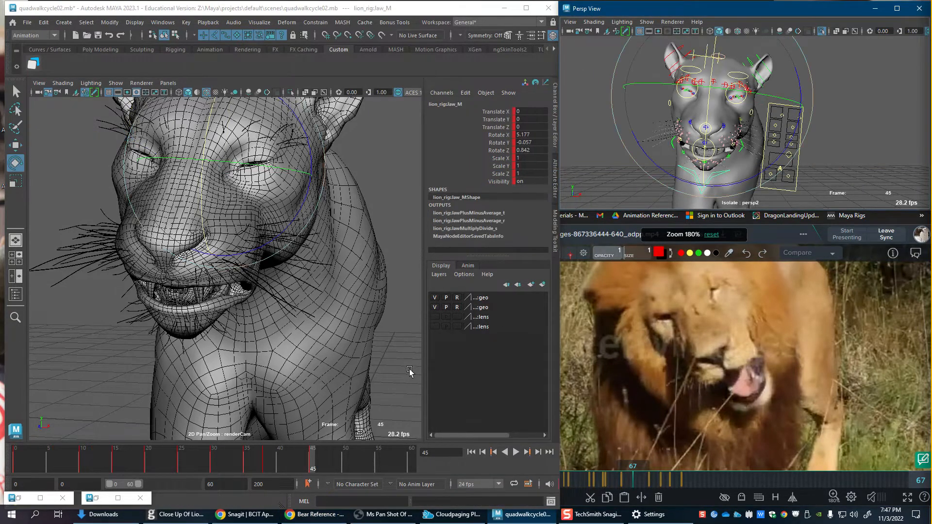
drag(718, 134, 705, 153)
Step: Reset Translate and Rotate X, Y and Z to 0 on all facial controls at frame 45
click(681, 82)
key(w)
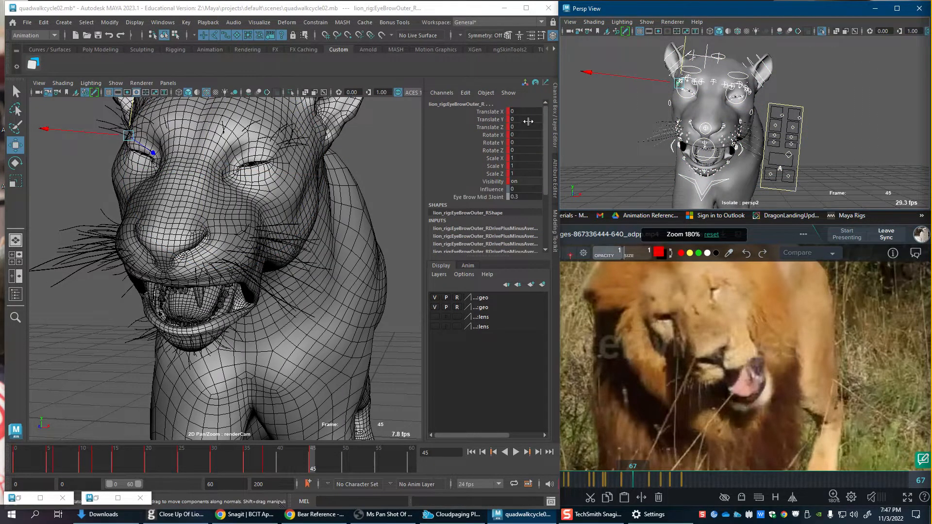
drag(524, 112, 524, 122)
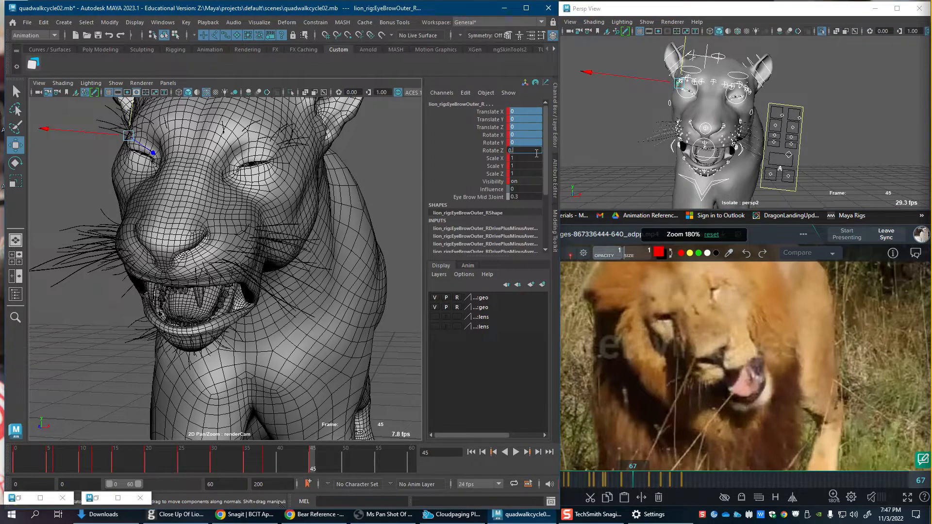
key(Return)
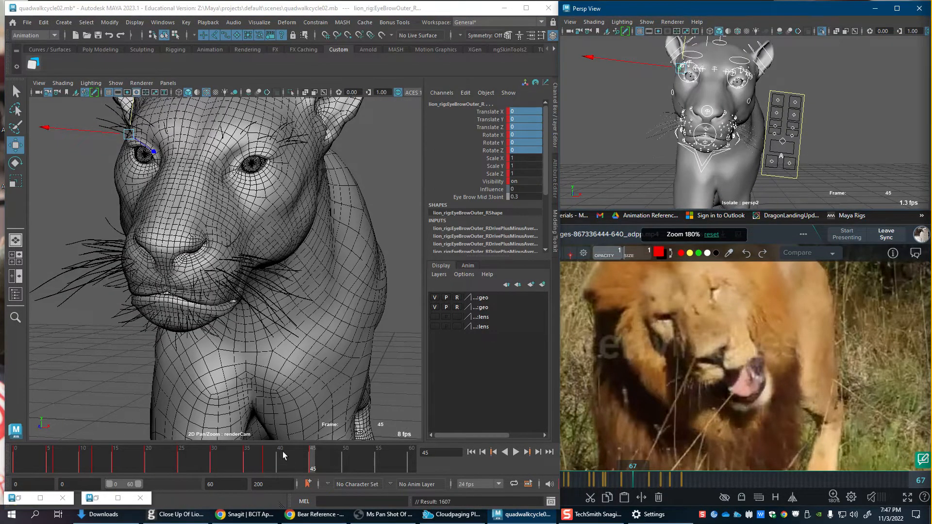
click(266, 464)
key(alt+v)
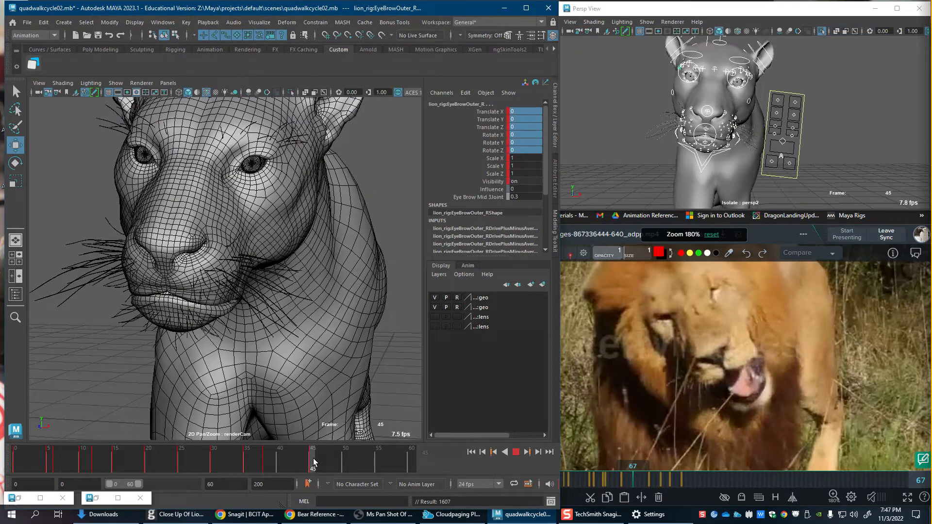
Step: Open the jaw wide at frame 45 by rotating Jaw_M to about Rotate X 23.472
click(705, 156)
key(e)
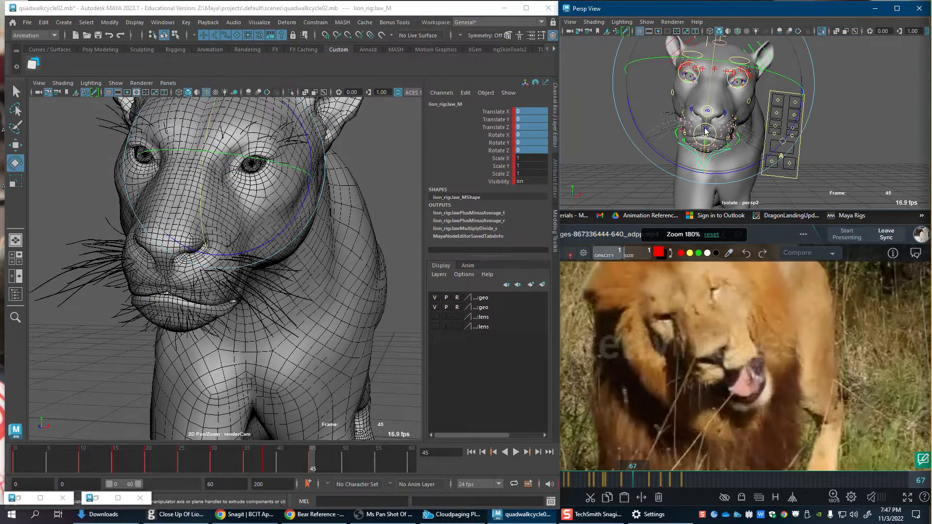
drag(703, 155, 704, 162)
key(w)
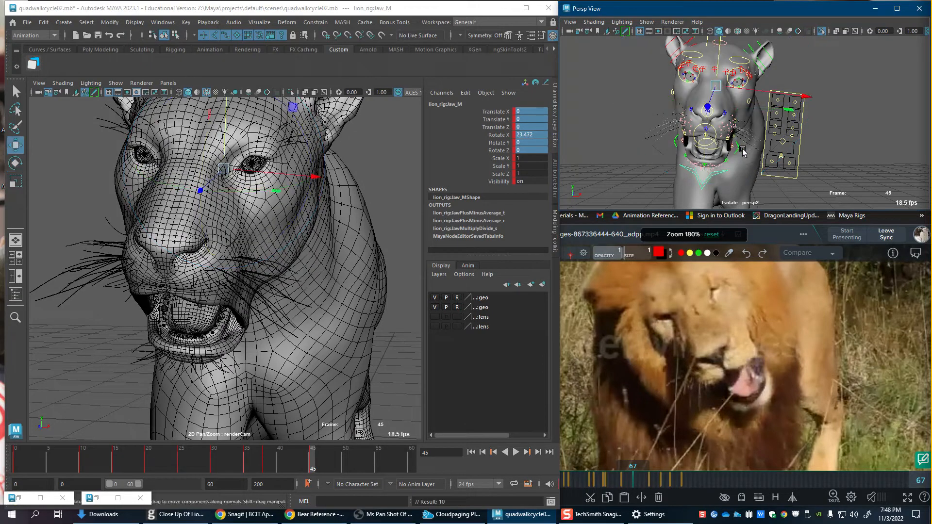
Step: Rotate the upper side lip control on the lioness's left and pull it outward at frame 45
alt+middle_drag(743, 151, 741, 167)
alt+drag(740, 168, 737, 153)
alt+right_drag(729, 151, 750, 157)
alt+middle_drag(743, 156, 735, 129)
click(735, 130)
key(e)
drag(809, 187, 827, 155)
key(w)
drag(814, 106, 820, 103)
Step: Pose upperLipA_R at frame 45 to about Rotate Z 26.957, Translate X 0.223 and Translate Y 0.114, and key it
click(644, 122)
key(e)
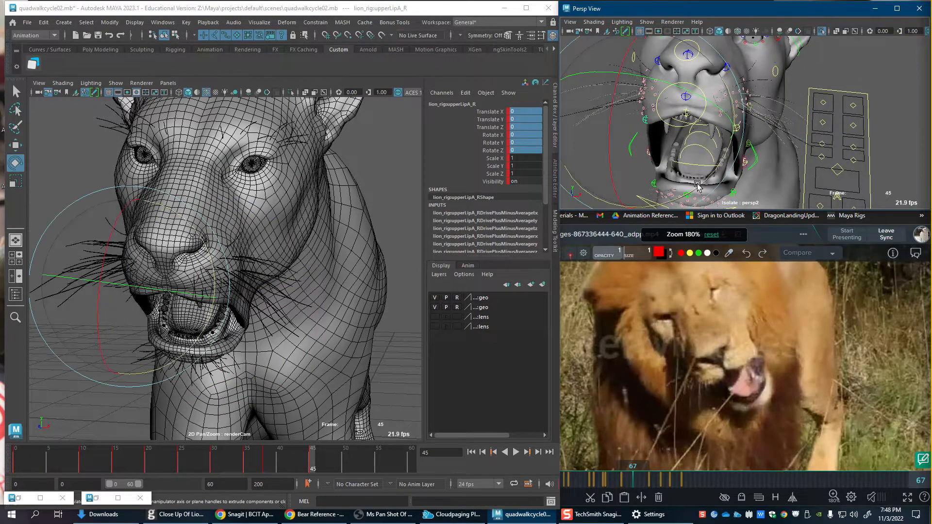
drag(676, 199, 650, 197)
key(w)
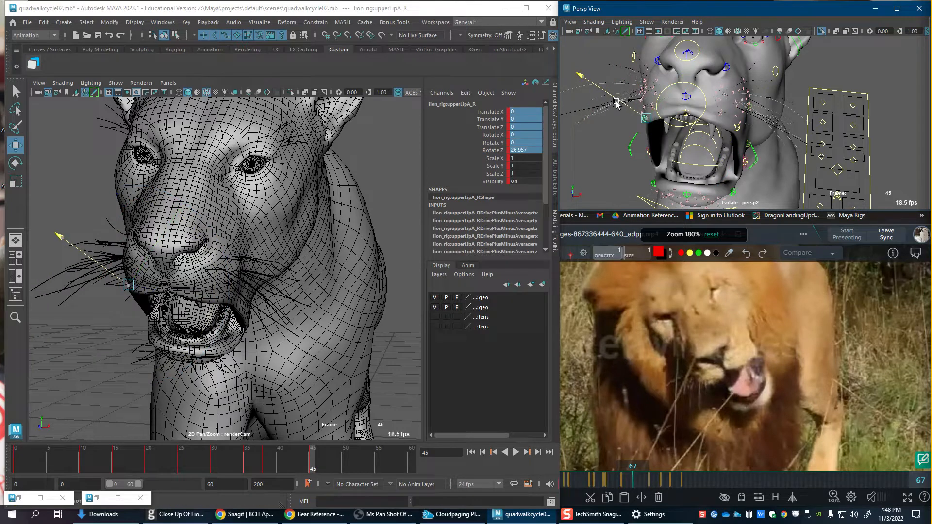
drag(616, 101, 615, 101)
key(s)
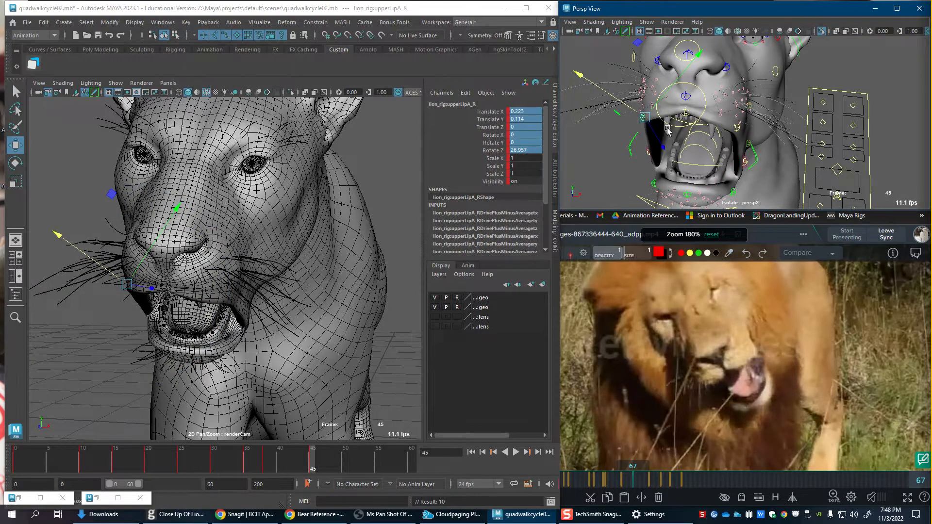
Step: Pose upperLip_M at frame 45 to about Translate Y -0.663, Z 0.158 and Rotate X -12.678, undoing the extra adjustments
click(695, 121)
alt+drag(696, 121, 655, 122)
drag(701, 69, 700, 73)
key(e)
drag(655, 189, 676, 124)
key(w)
drag(702, 109, 697, 116)
key(ctrl+z)
key(ctrl+z)
alt+drag(738, 151, 731, 153)
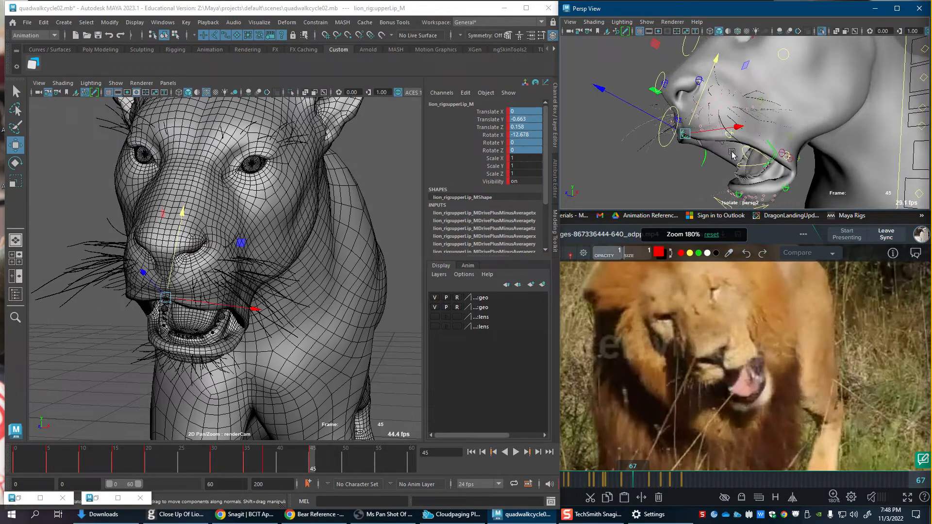
Step: Rotate the lowerLipA_L control at frame 45 to about X 4.36, Y 8.87 and Z -6.16
click(777, 189)
alt+drag(777, 189, 767, 186)
key(e)
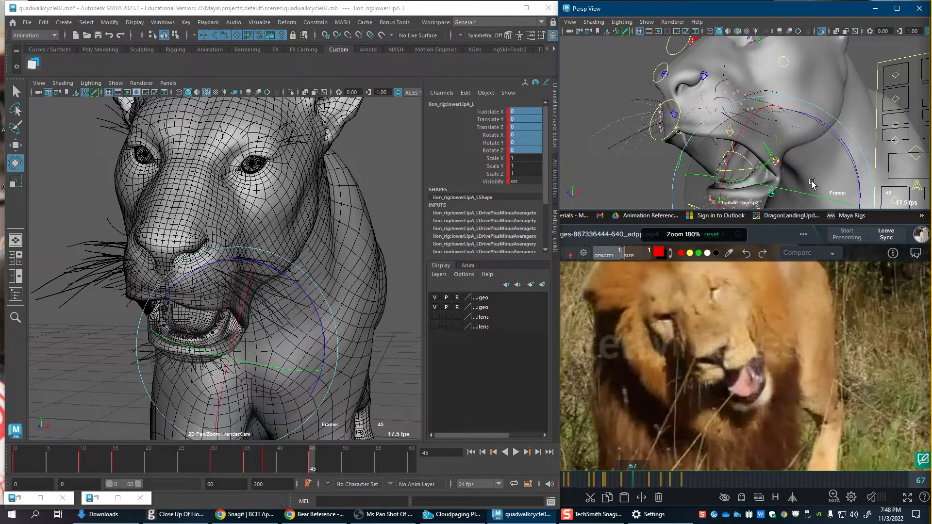
alt+middle_drag(763, 182, 779, 142)
drag(779, 142, 757, 162)
key(w)
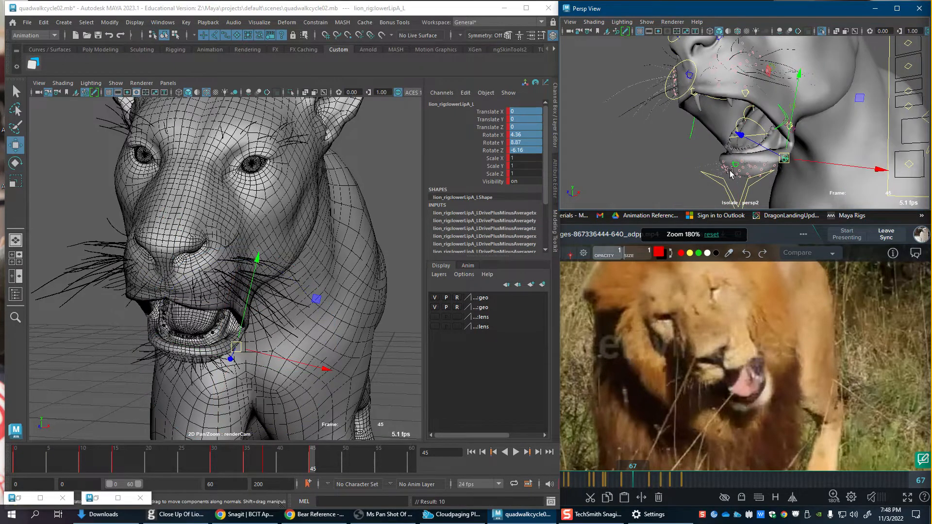
Step: Rotate the lowerLip_M control at frame 45 to about Rotate X 15.14
click(729, 171)
key(e)
drag(671, 197, 677, 220)
Step: Select all of the facial controls, review the animation around frames 38 to 48, and advance the lion reference video to frame 70
scroll(717, 114, down, 6)
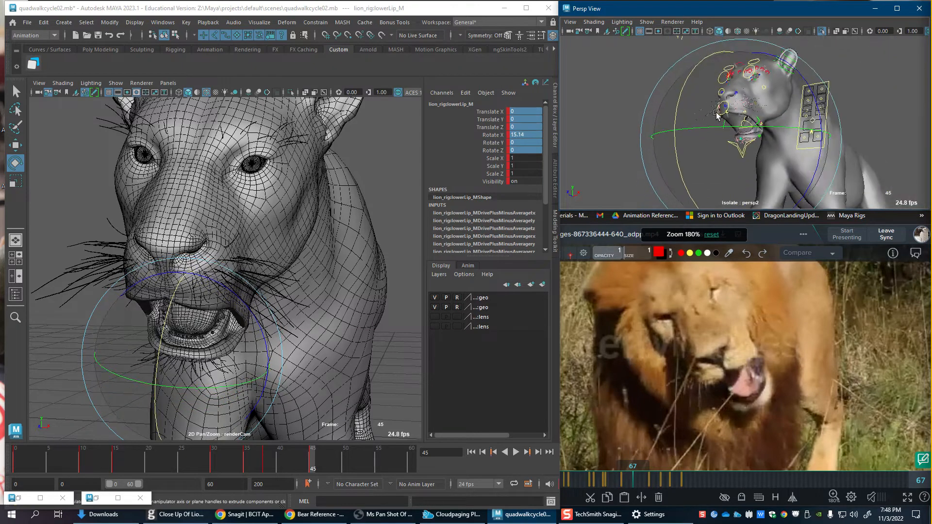
key(w)
drag(669, 66, 875, 156)
alt+drag(656, 78, 720, 67)
alt+right_drag(731, 117, 702, 109)
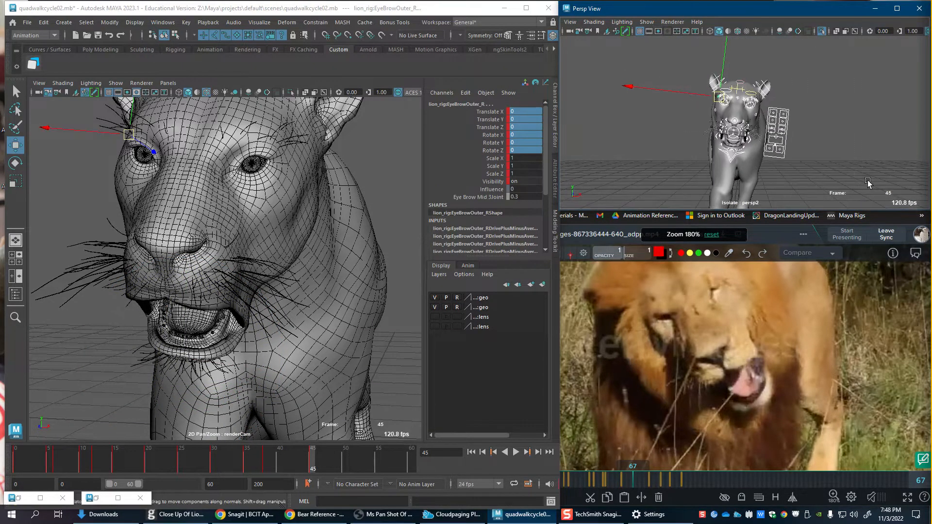
key(alt+v)
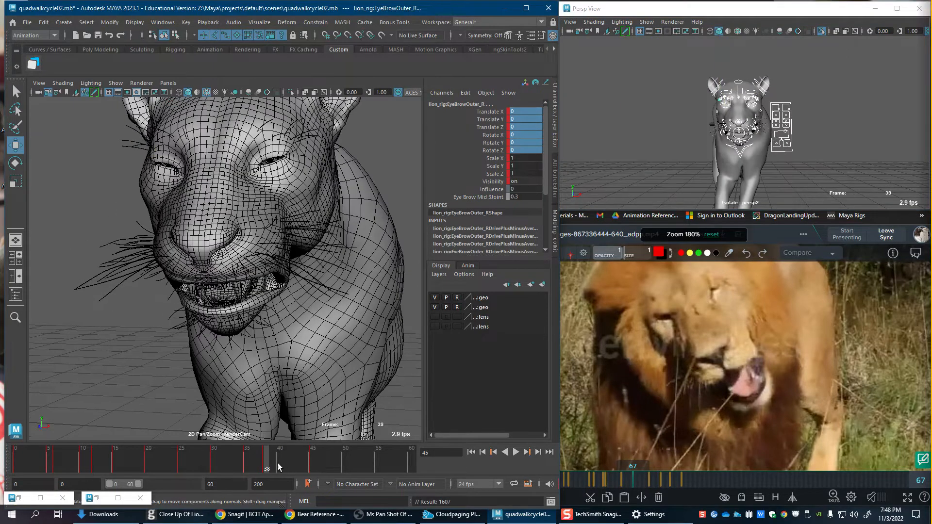
key(alt+v)
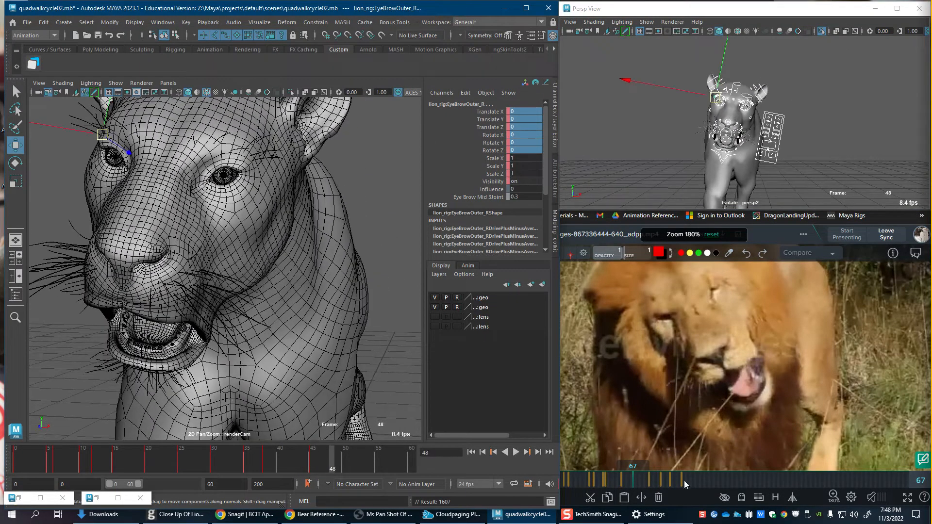
mouse_move(620, 483)
mouse_down()
mouse_move(650, 484)
mouse_move(621, 495)
mouse_move(653, 495)
mouse_move(641, 496)
mouse_up()
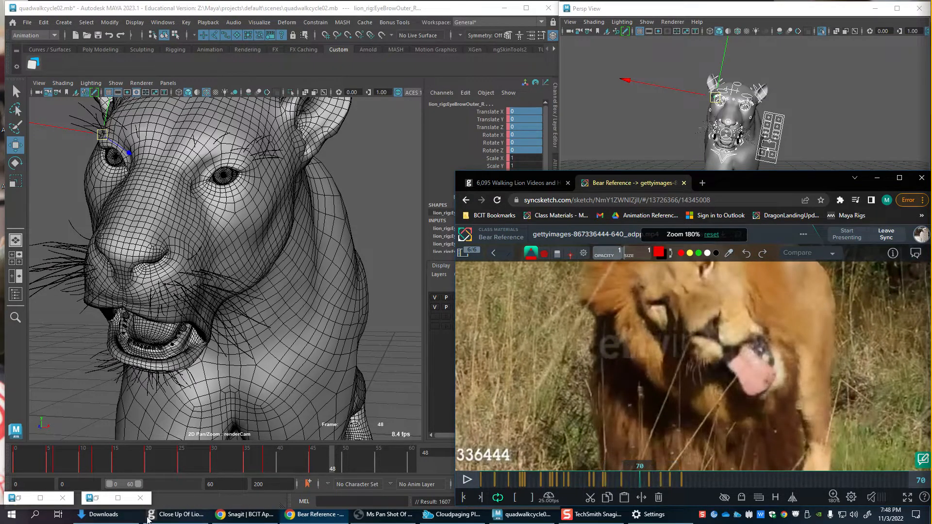
Step: Copy the facial controls' keys from frame 10 and paste them at frame 50
drag(90, 464, 81, 467)
right_click(80, 468)
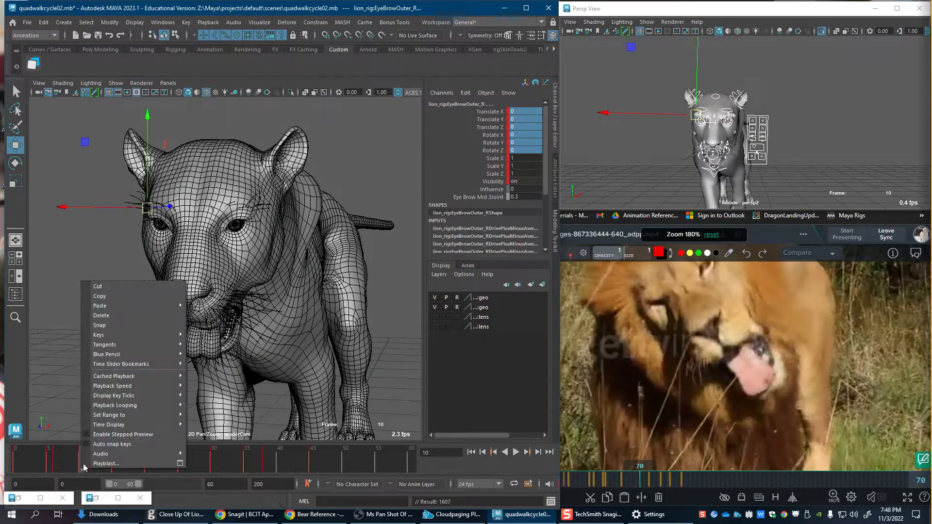
click(115, 296)
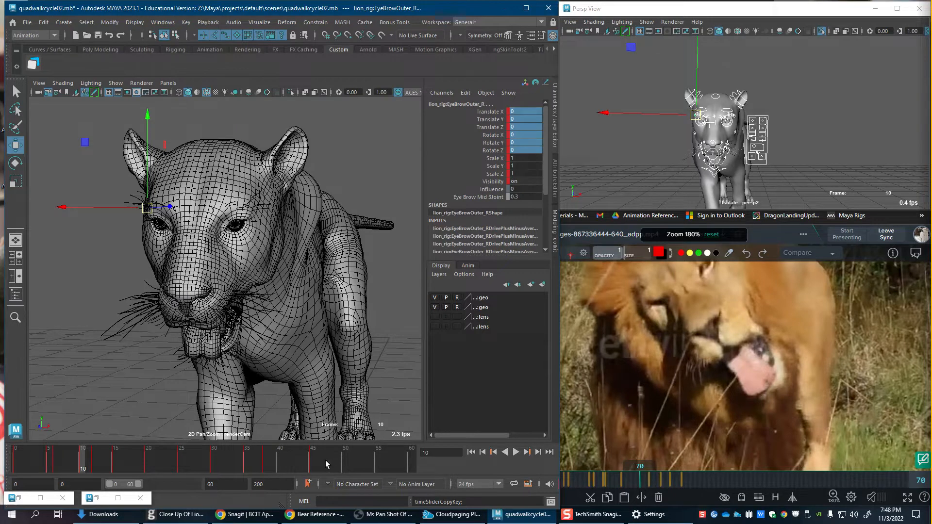
drag(309, 465, 343, 467)
right_click(343, 468)
mouse_move(403, 307)
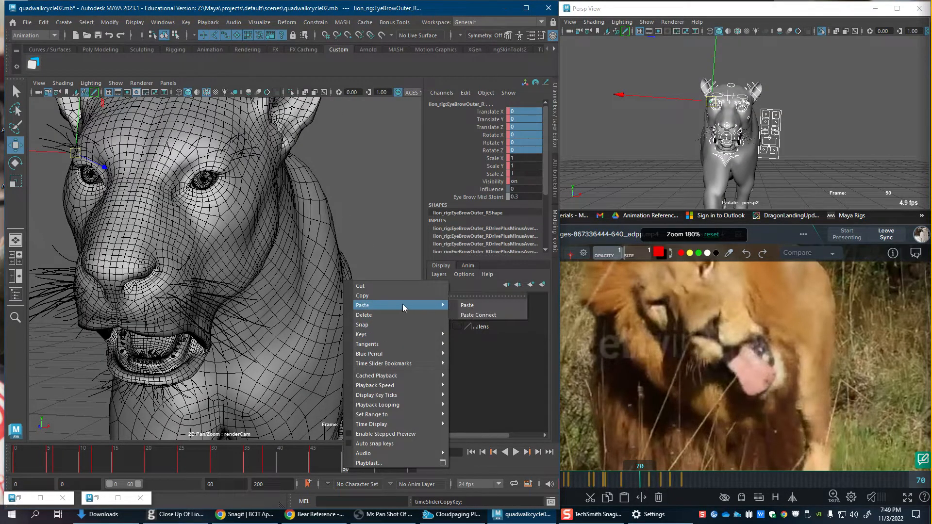
click(467, 305)
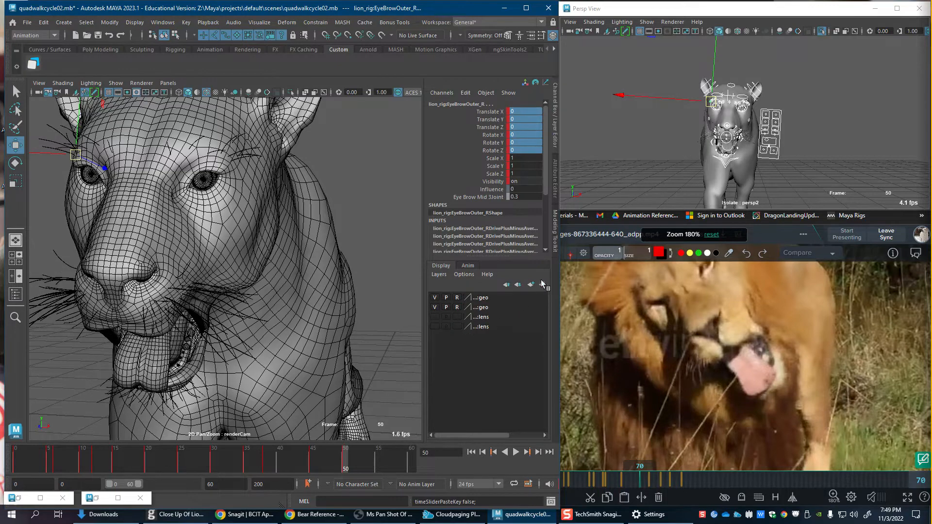
Step: Select the tongue controls and delete their keys at frame 45
key(alt+v)
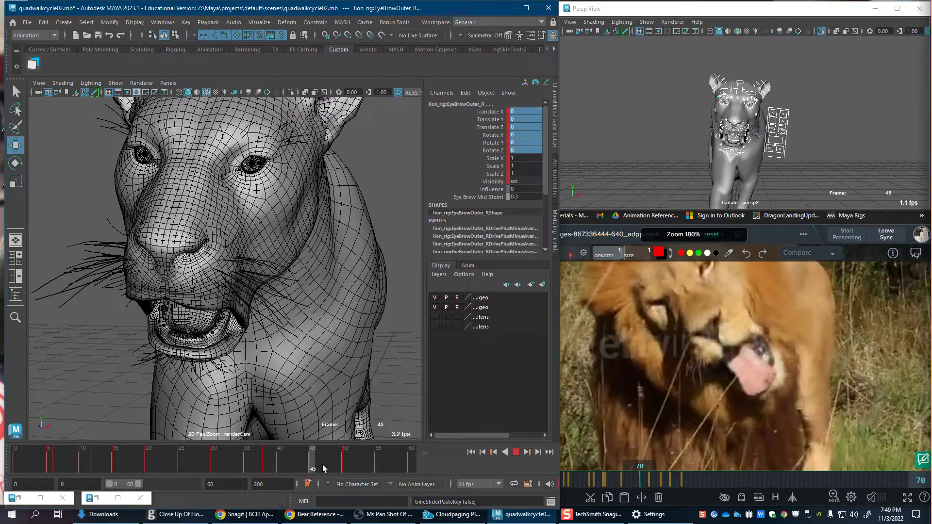
drag(325, 468, 313, 468)
scroll(726, 119, up, 5)
scroll(727, 119, up, 5)
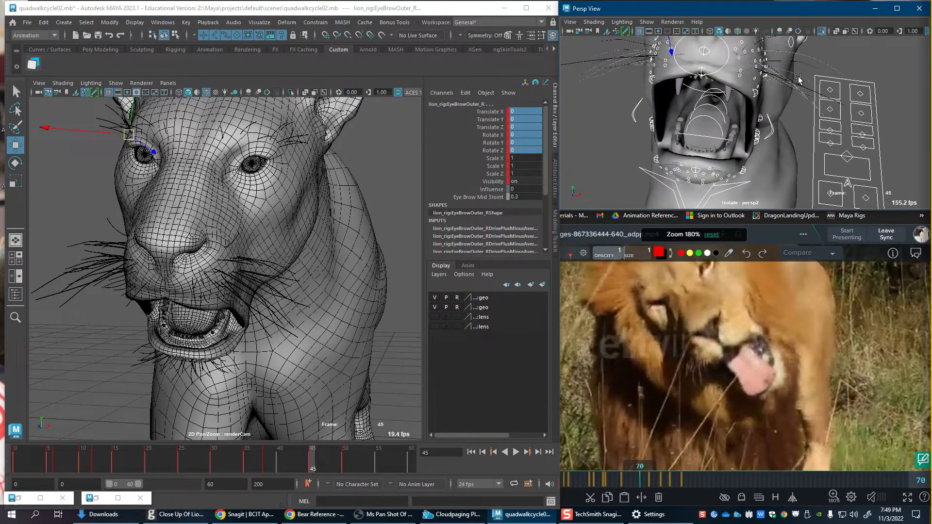
alt+drag(723, 122, 716, 121)
click(708, 134)
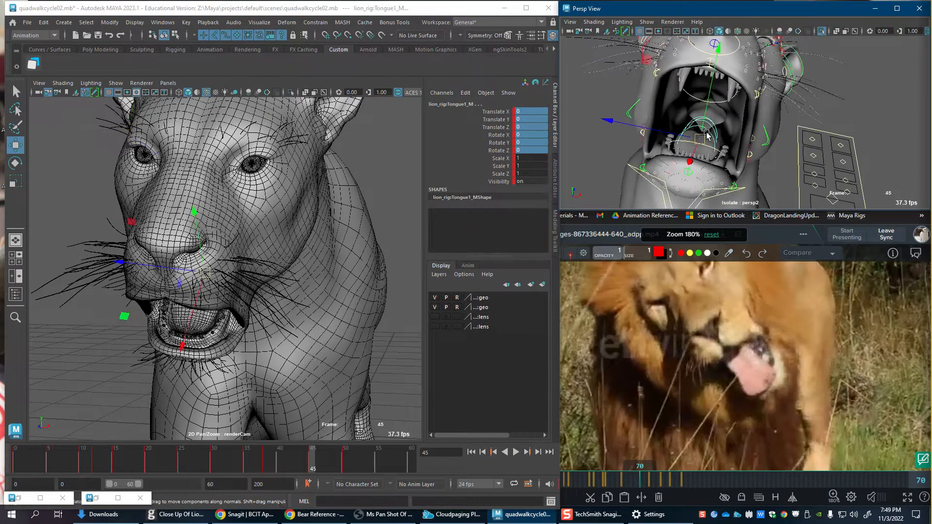
right_click(306, 468)
click(342, 361)
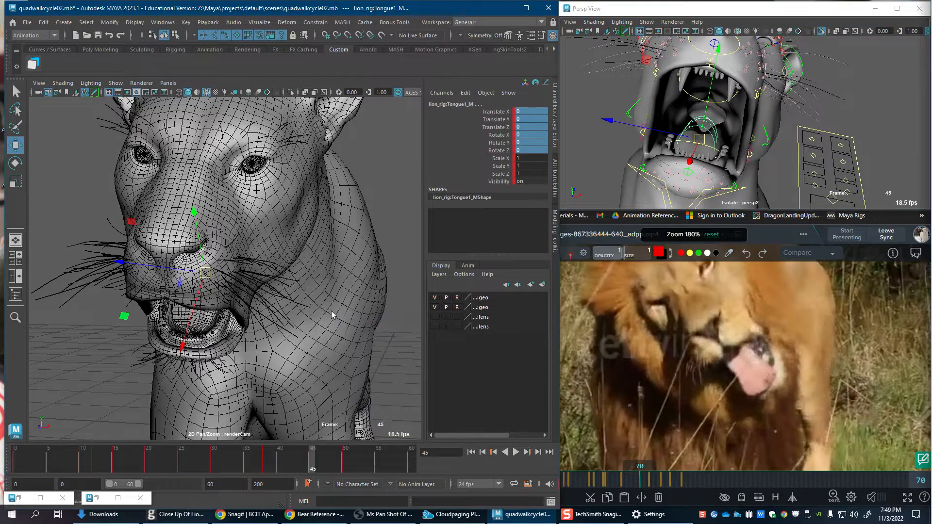
Step: Carry the tongue pose from frame 50 back to frame 45 and key it there
click(346, 468)
middle_drag(345, 467, 313, 467)
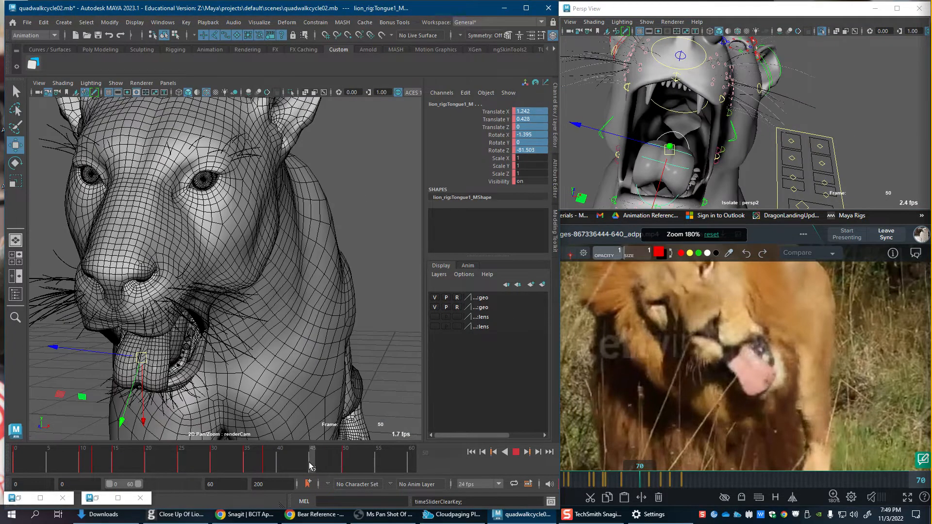
key(s)
Step: Pose the tongue at frame 42 by adjusting its controls and rotating Tongue2_M to about Rotate Z -69.193
drag(261, 463, 292, 474)
alt+drag(782, 136, 727, 121)
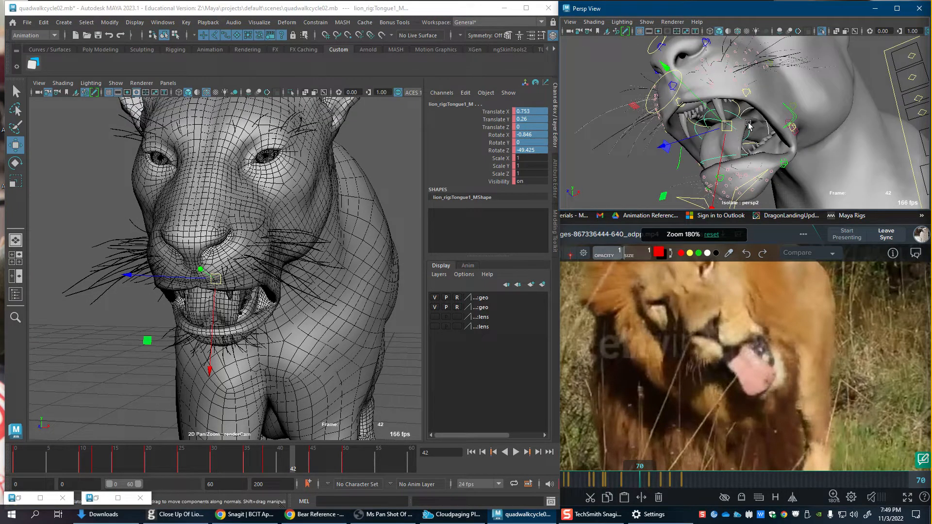
key(e)
drag(730, 166, 730, 191)
key(w)
click(733, 159)
key(e)
key(w)
click(742, 125)
key(e)
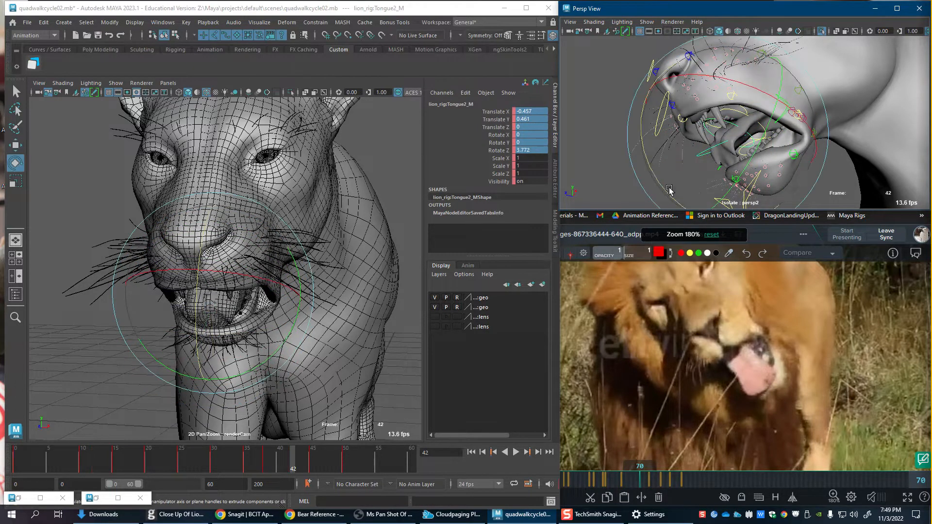
drag(670, 189, 760, 208)
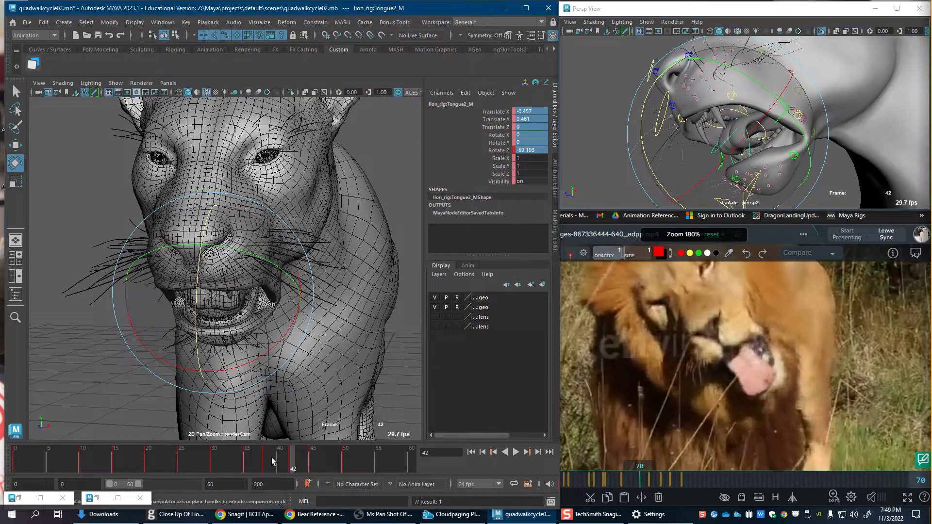
Step: Review the tongue motion from frame 42 to 50 and advance the lion reference video to frame 73
key(alt+v)
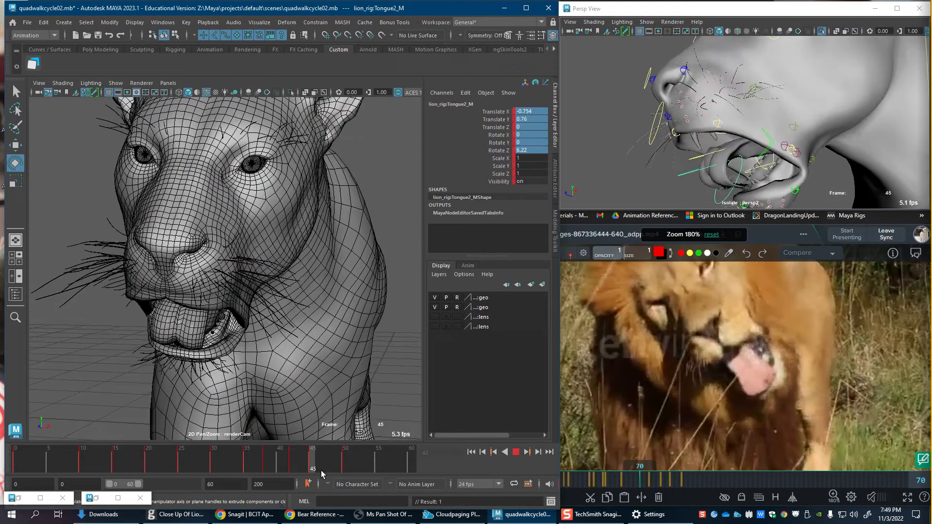
key(alt+v)
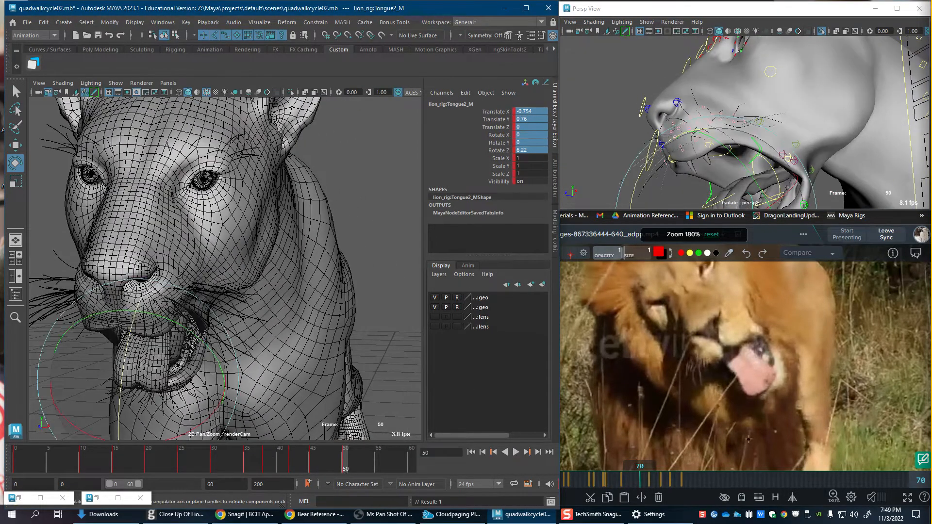
drag(627, 484, 647, 484)
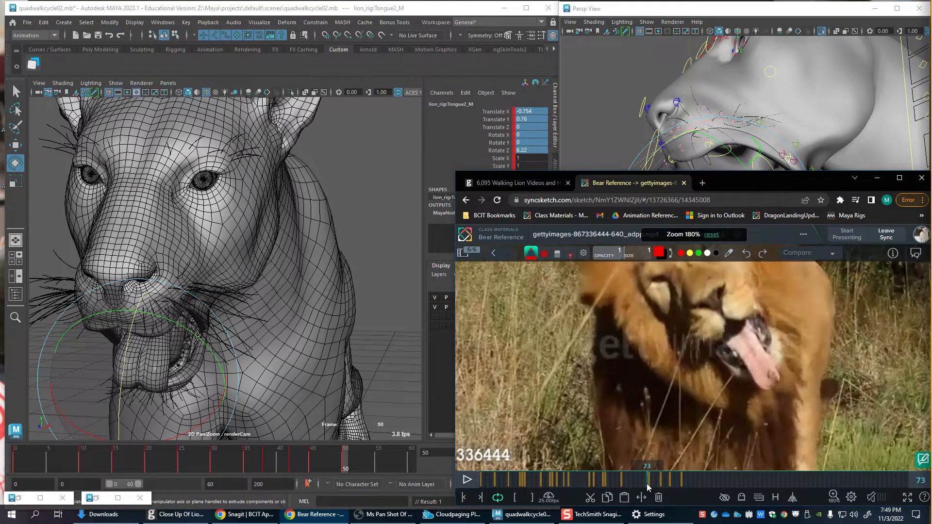
Step: Select the tongue controls in wireframe display and copy their extended pose from frame 15 to frame 54
alt+drag(728, 136, 718, 111)
key(4)
key(w)
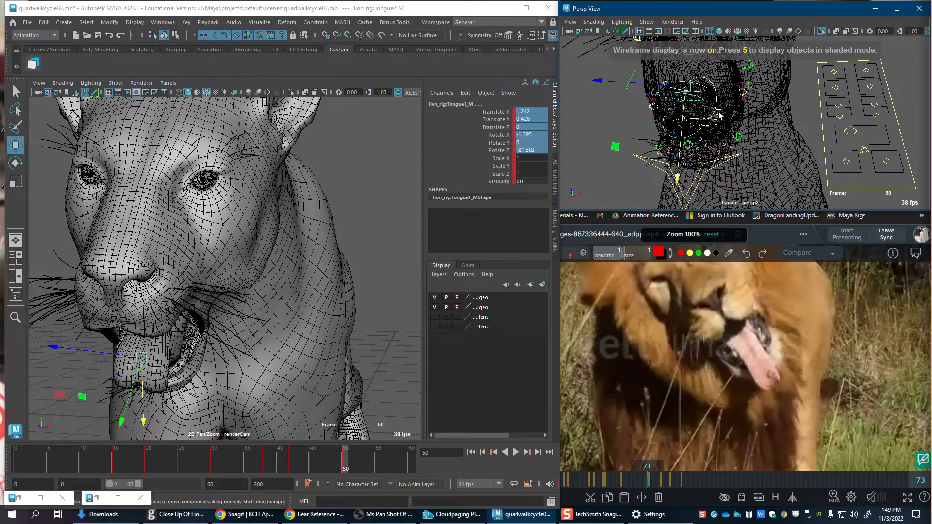
click(115, 468)
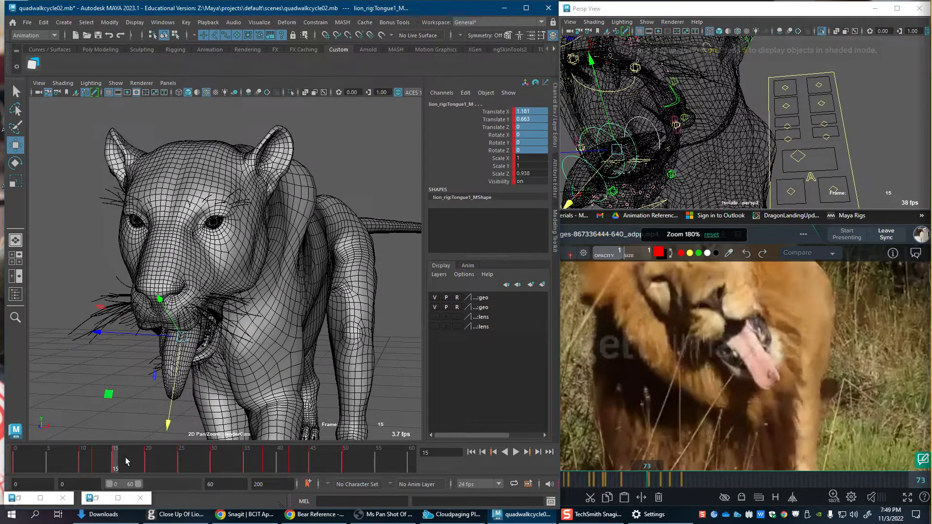
mouse_move(116, 471)
mouse_down()
mouse_move(345, 480)
mouse_move(313, 468)
mouse_move(382, 471)
mouse_up()
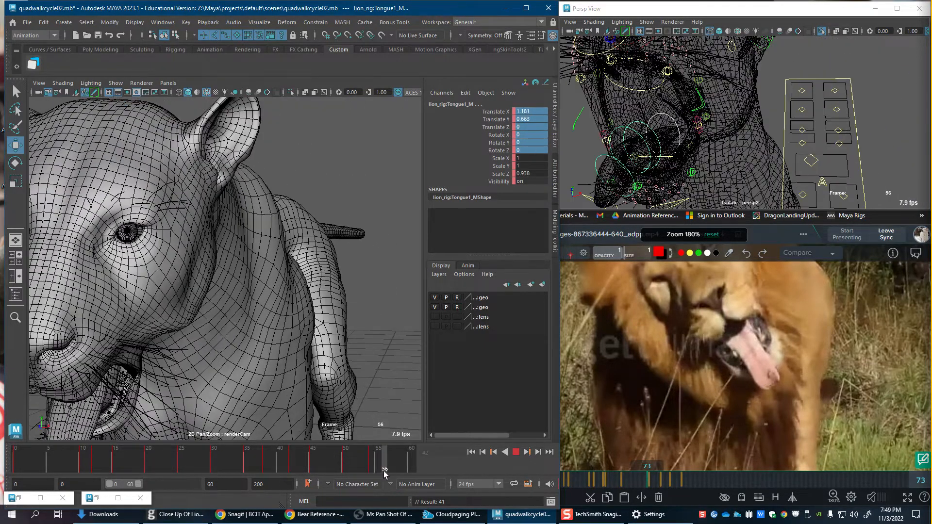
Step: Advance the reference video to frame 76, deselect the controls, and play the animation from frame 0
mouse_move(656, 482)
mouse_down()
mouse_move(680, 488)
mouse_move(654, 486)
mouse_up()
drag(331, 467, 14, 463)
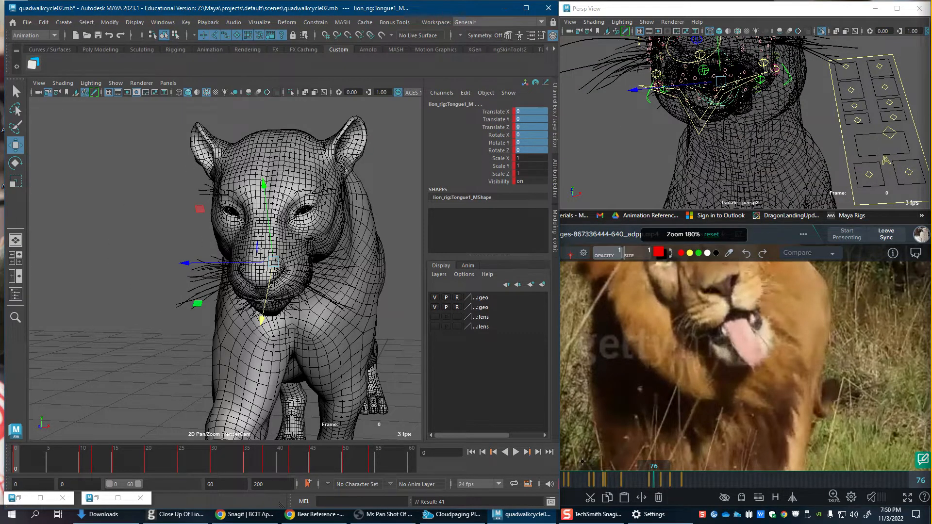
click(410, 390)
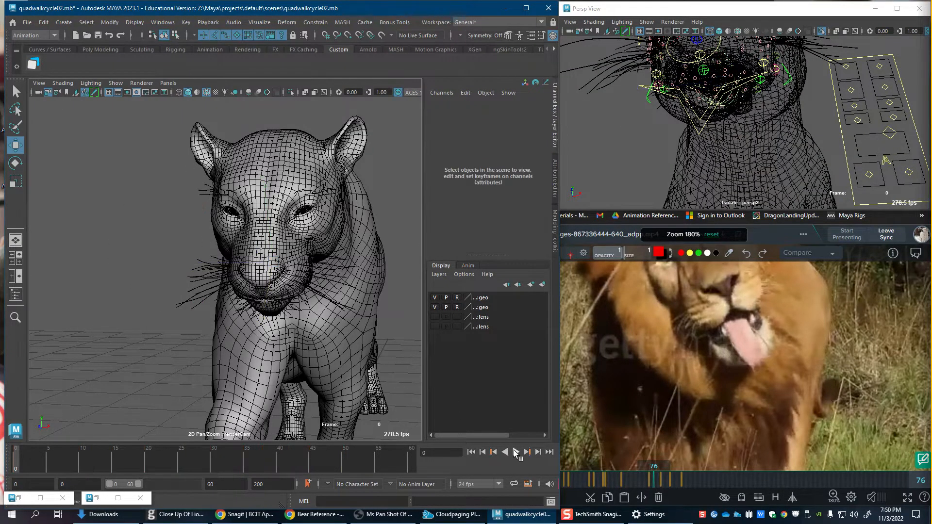
click(515, 452)
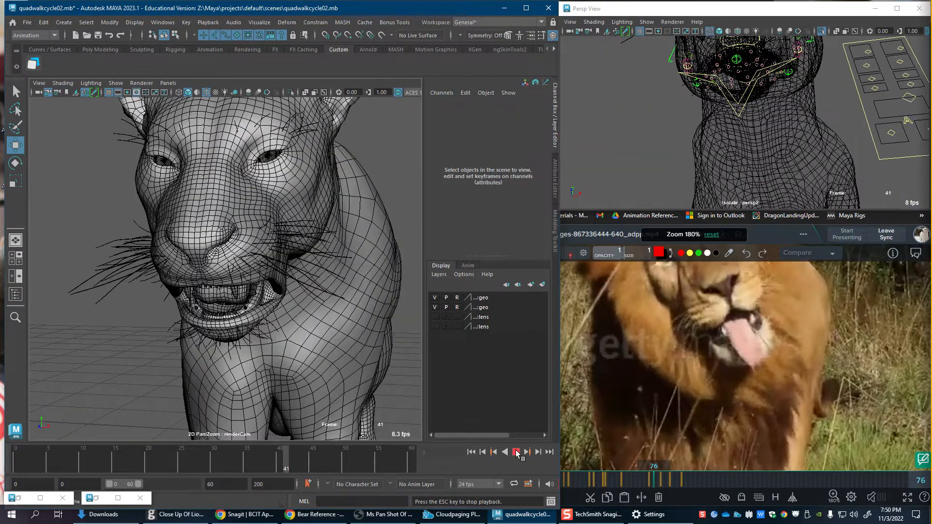
click(517, 454)
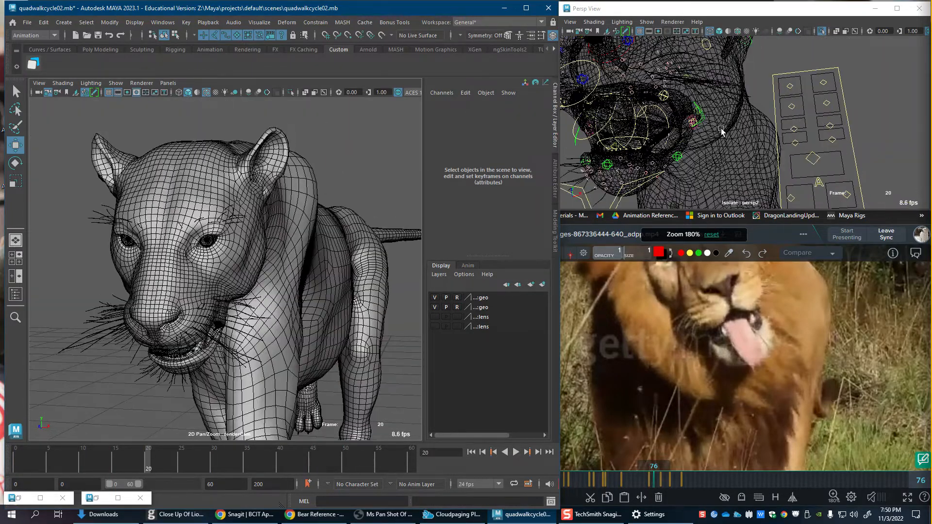
Step: Select all of the facial controls and shift their last keys earlier, placing the final pose at frame 57
alt+right_drag(815, 173, 684, 171)
click(652, 64)
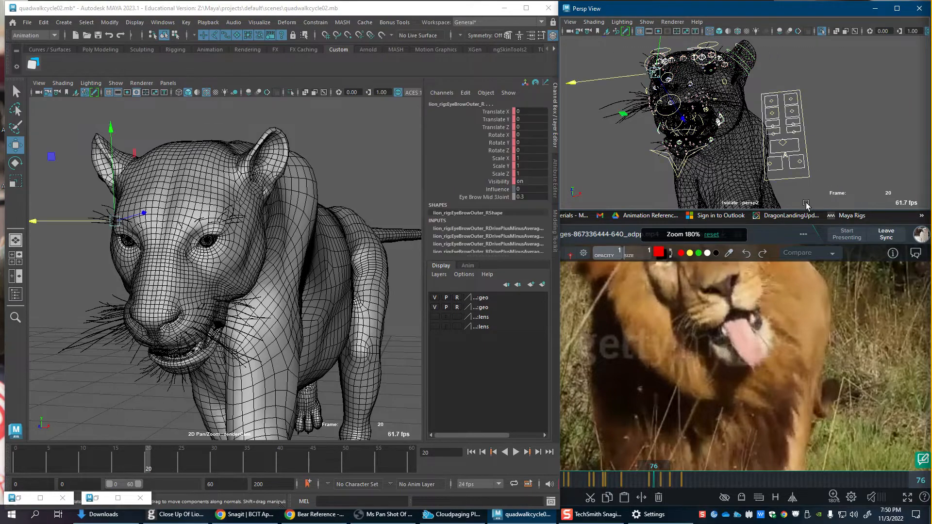
key(alt+v)
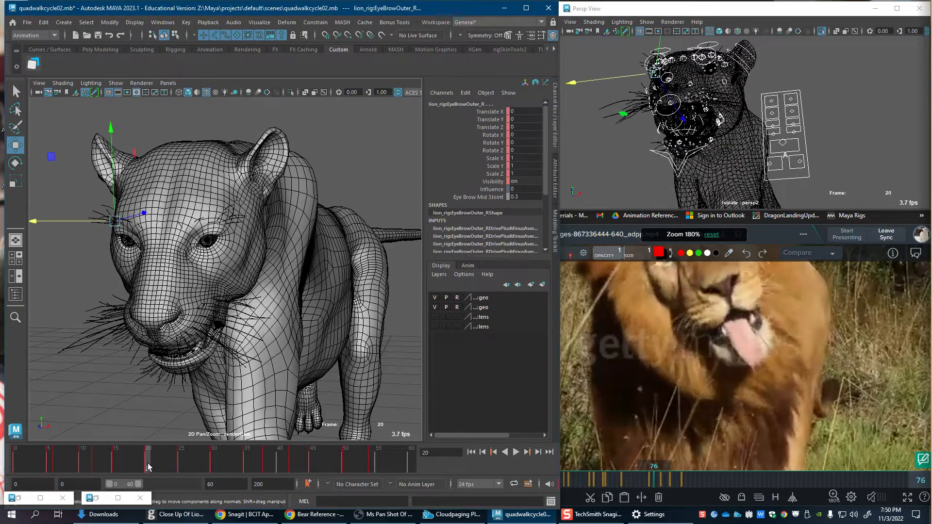
drag(150, 464, 199, 466)
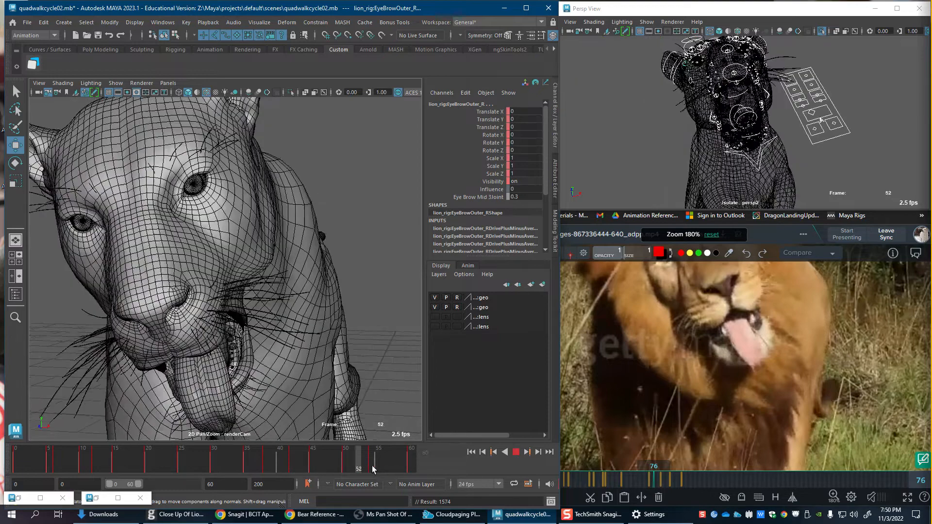
drag(408, 466, 339, 471)
click(400, 468)
click(369, 467)
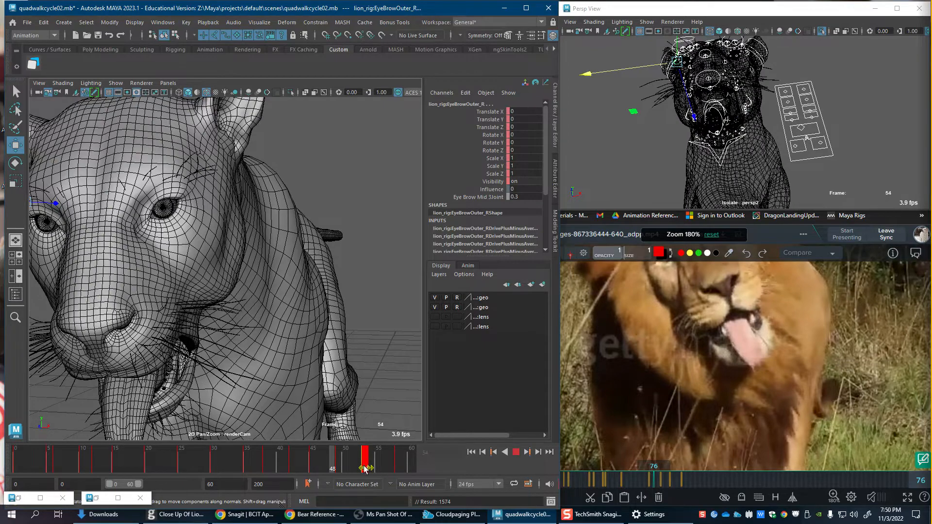
drag(399, 465, 392, 467)
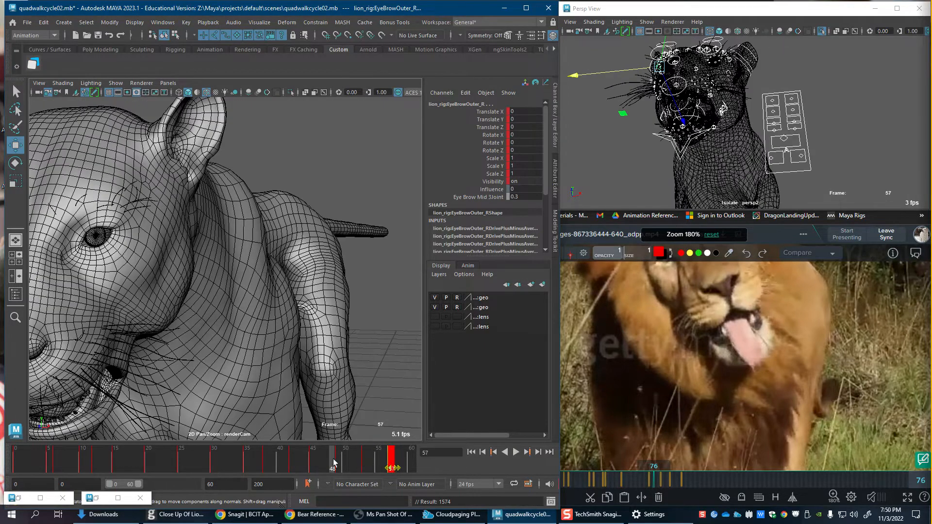
Step: Go to frame 60 and turn off the 2D pan/zoom and the gate mask in the render camera view
drag(334, 464, 419, 465)
key(backslash)
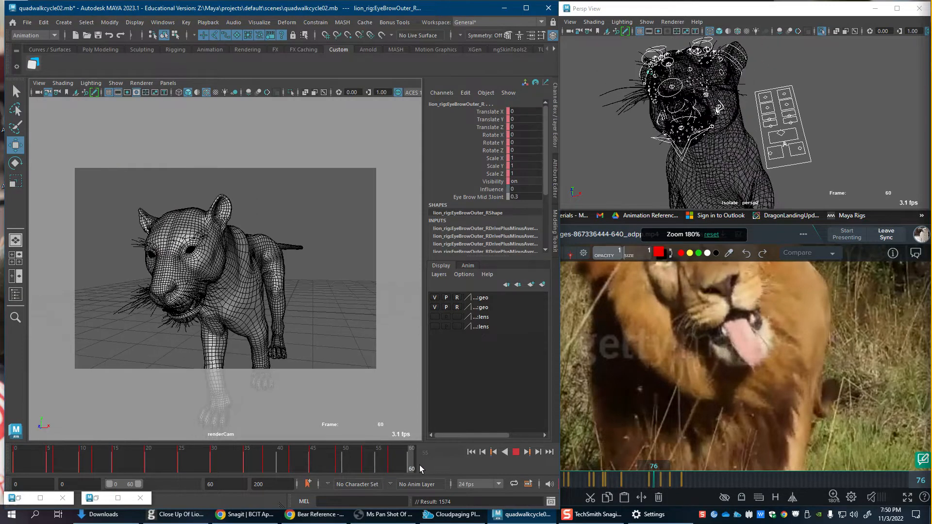
click(122, 92)
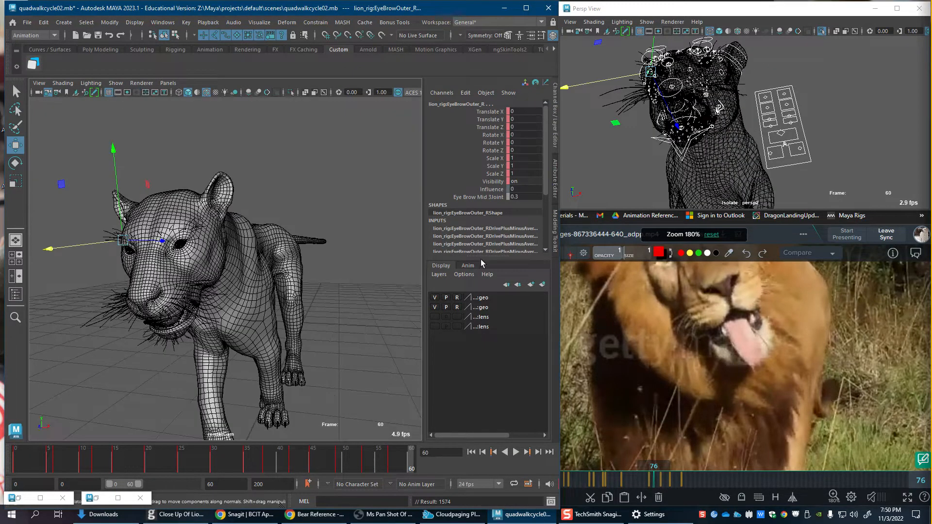
Step: Rotate the jaw control to close the mouth at frame 60
click(683, 157)
key(e)
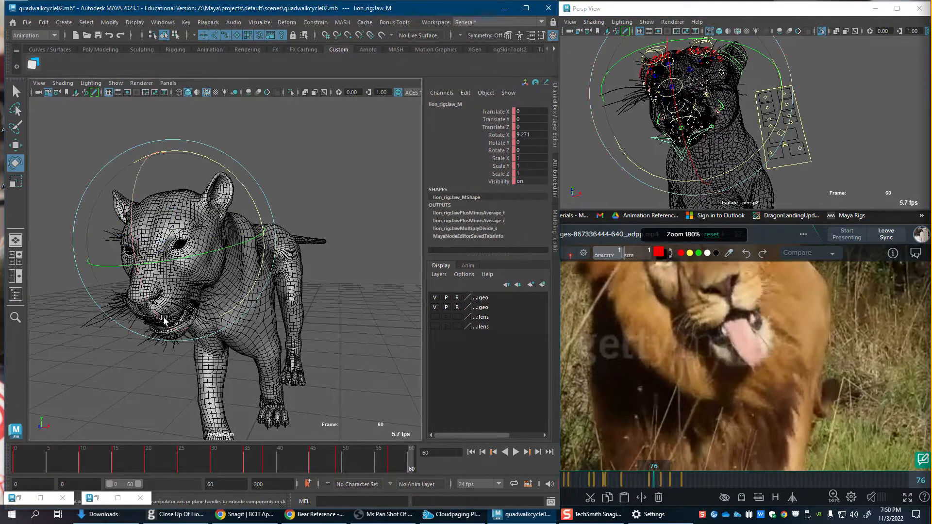
drag(165, 321, 160, 305)
key(w)
Step: Select all of the facial controls and set their Translate and Rotate X, Y and Z values to 0 at frame 60
drag(622, 61, 833, 196)
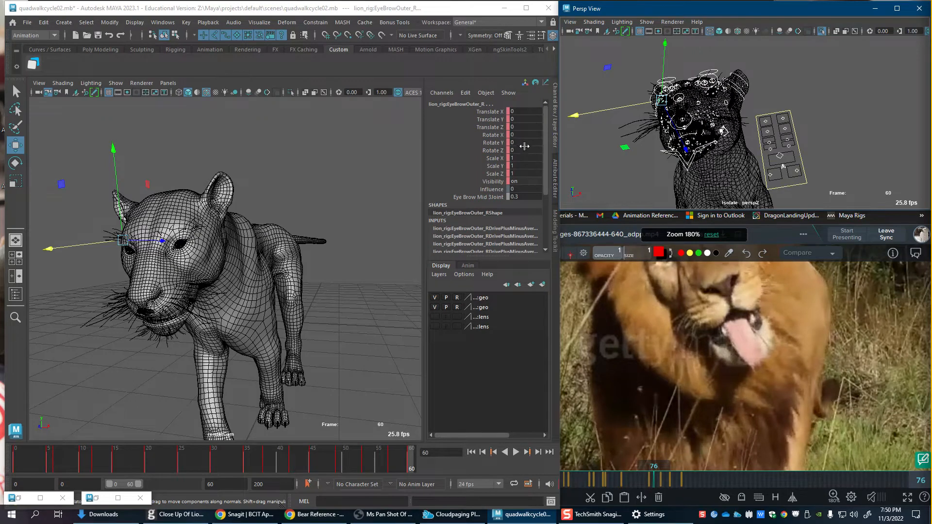
drag(524, 146, 526, 126)
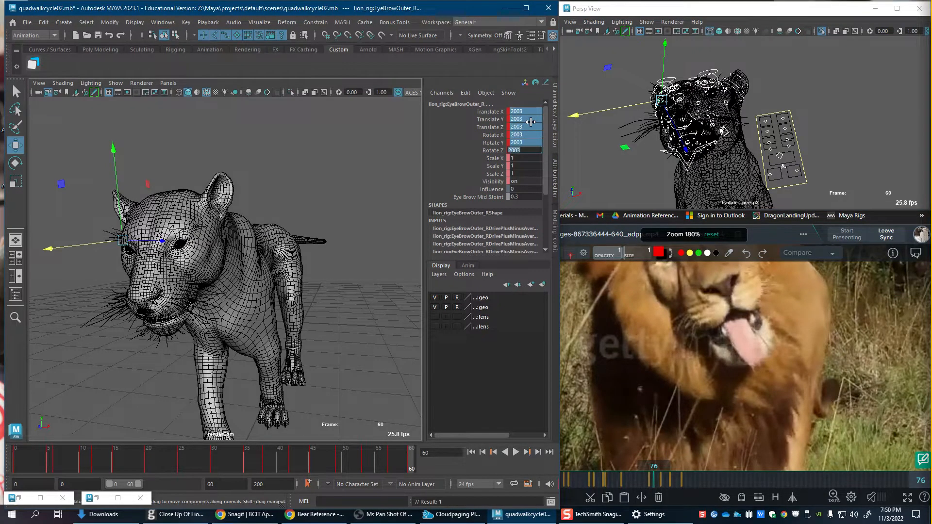
key(BackSpace)
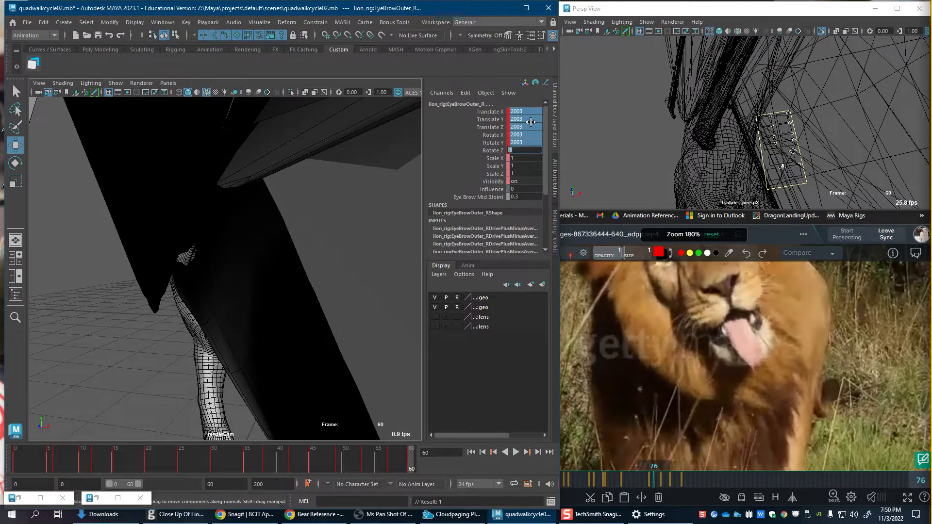
text(0)
key(Return)
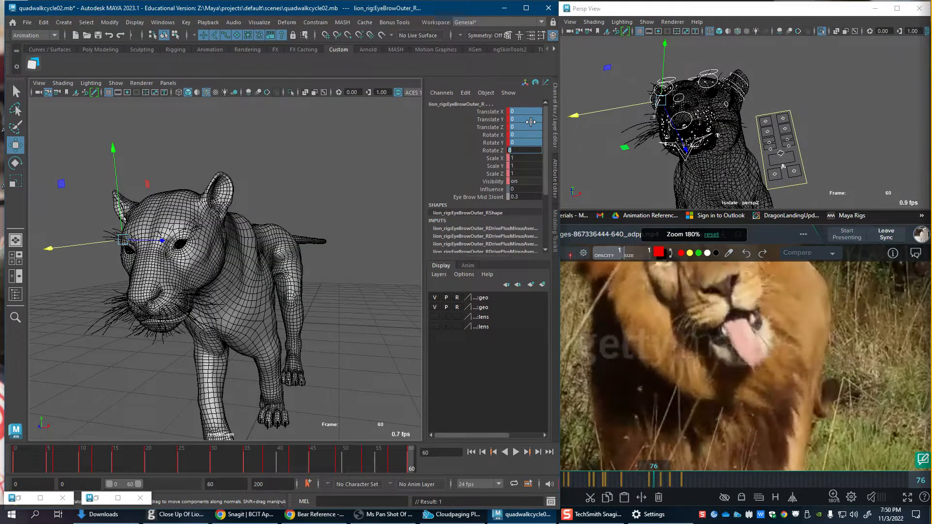
Step: Advance the reference video to frame 88 and rotate the jaw control in shaded display to match the lion's closed mouth
drag(659, 477, 682, 482)
click(729, 152)
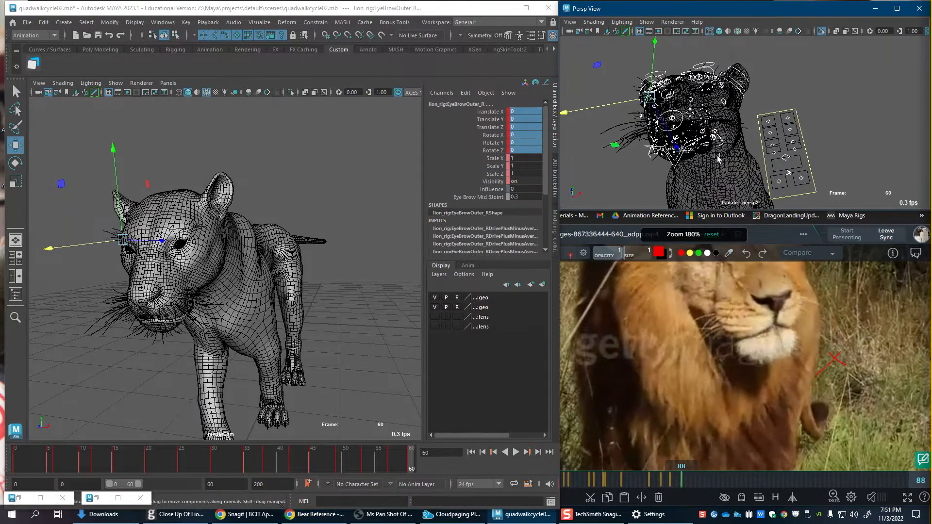
click(684, 158)
alt+drag(674, 186, 708, 182)
alt+right_drag(709, 183, 772, 188)
alt+middle_drag(772, 188, 741, 143)
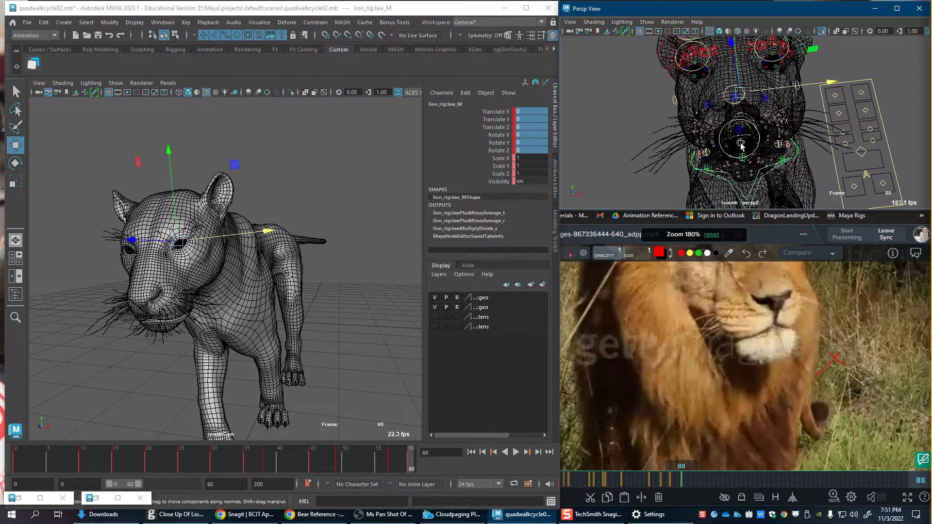
key(6)
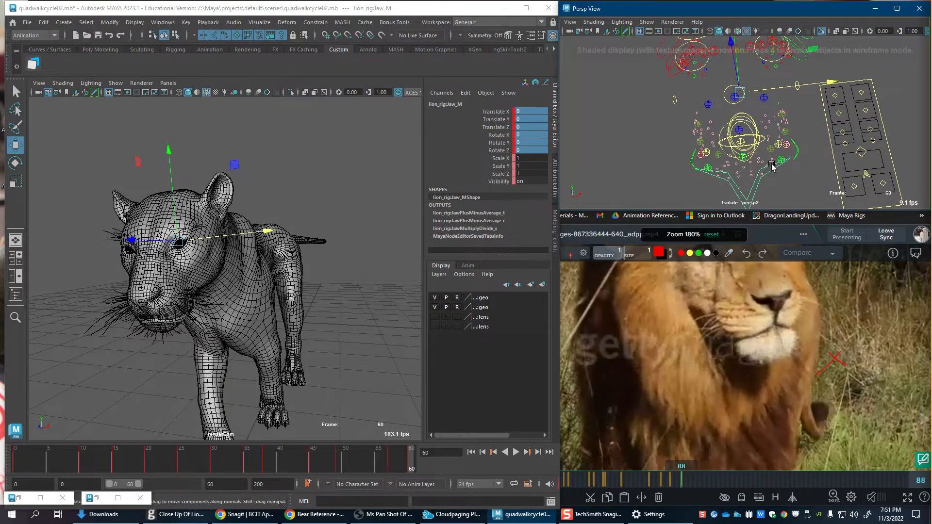
alt+drag(778, 164, 743, 119)
key(5)
key(e)
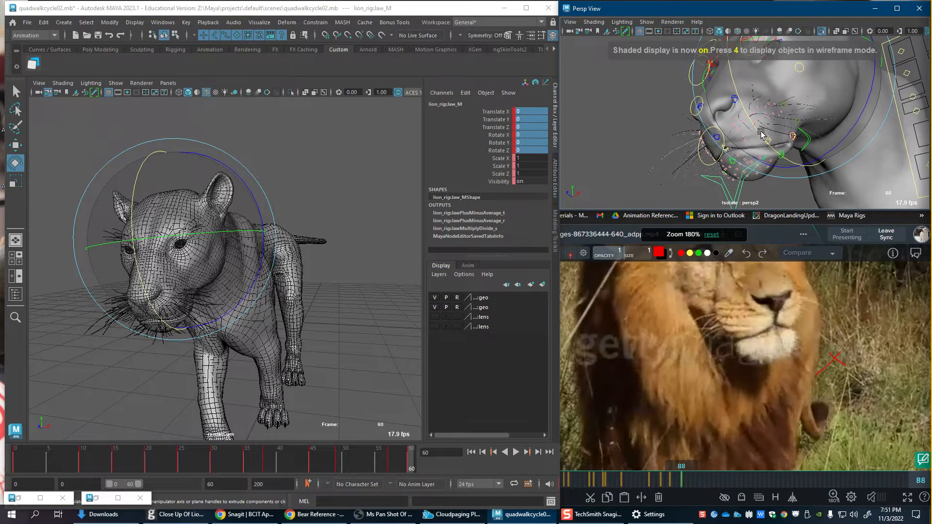
mouse_move(760, 135)
mouse_down()
mouse_move(767, 145)
mouse_move(776, 135)
mouse_up()
key(w)
Step: Raise the left lower lip control to Translate Y 0.125 and move the left upper lip control to X 0.158, Y 0.065
click(779, 153)
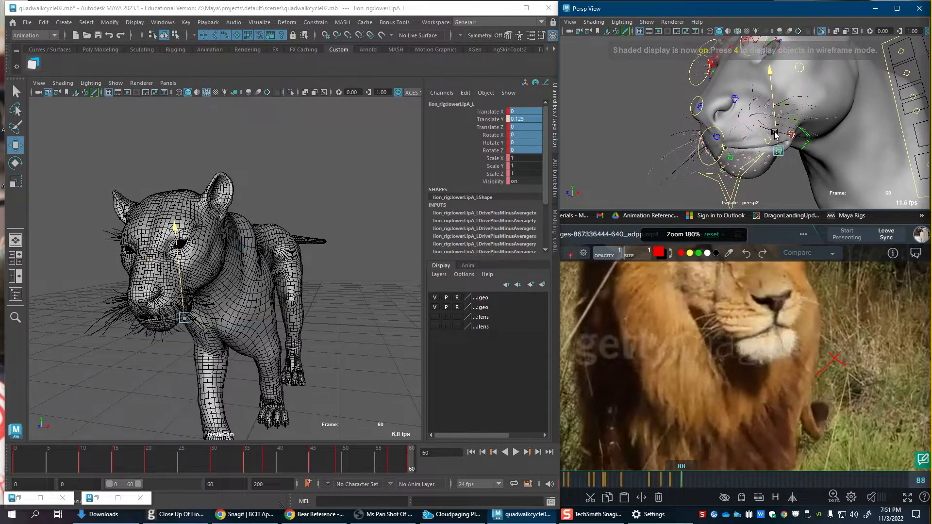
click(767, 140)
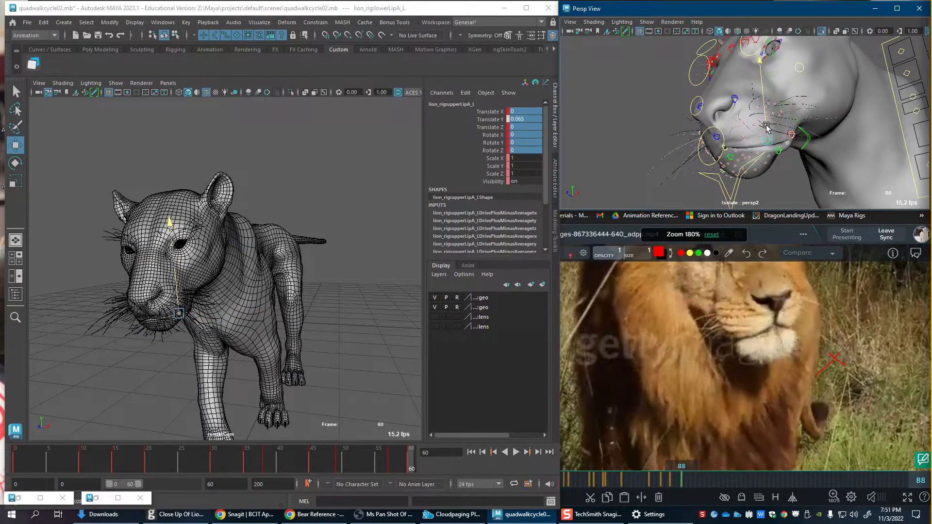
drag(793, 132, 766, 121)
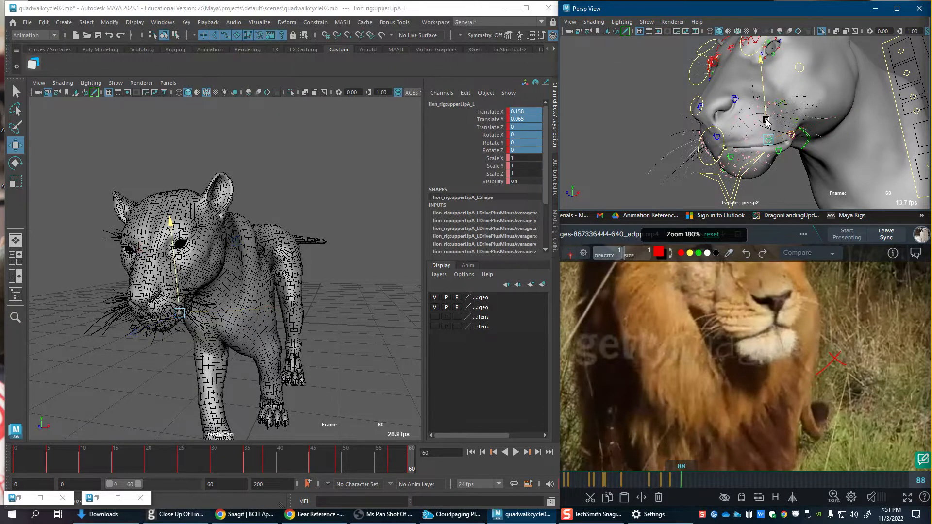
Step: Move the middle upper lip control to Translate Y 0.135 and Translate Z 0.191
click(727, 151)
alt+drag(726, 151, 716, 124)
click(607, 112)
click(719, 153)
click(718, 132)
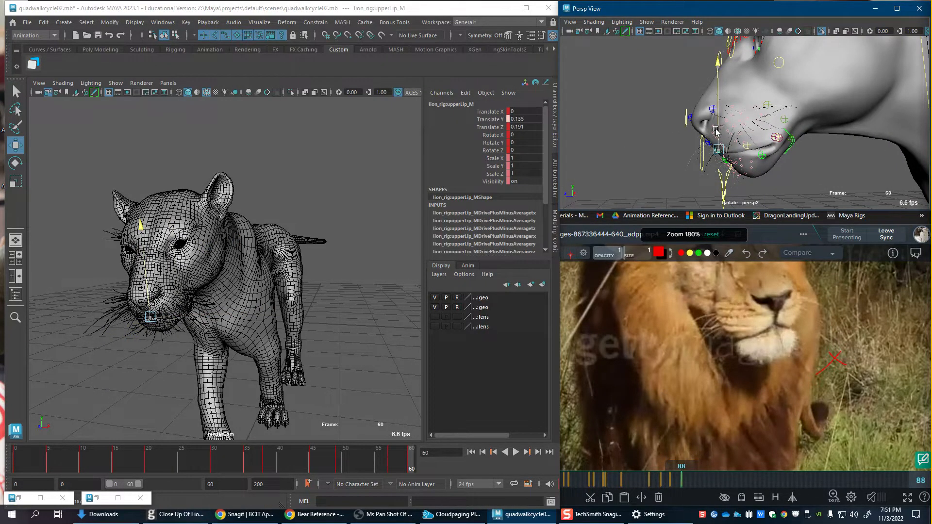
Step: Adjust the left smile bulge to X 0.072, Y -0.007, Z -0.035, raise the left cheek to X 0.098, Y 0.348, and key it
alt+drag(675, 157, 805, 162)
alt+right_drag(805, 162, 821, 153)
click(831, 126)
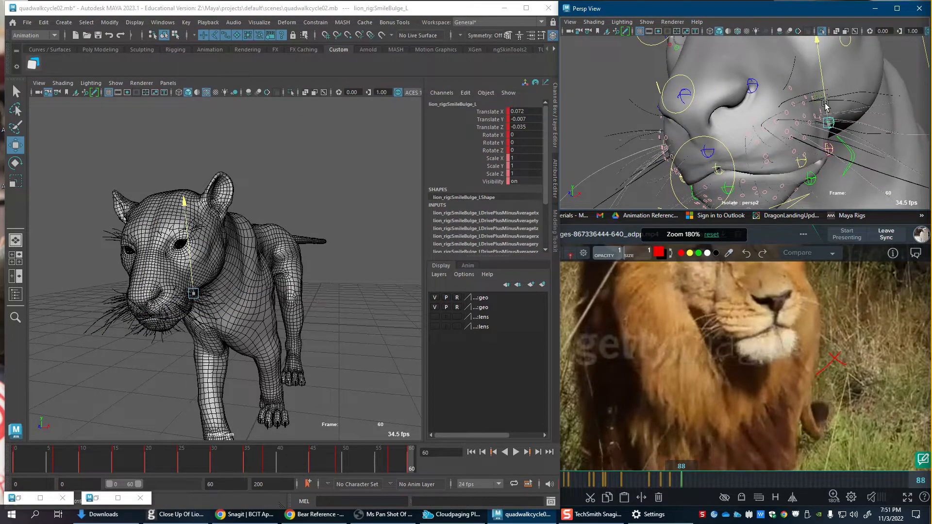
click(820, 83)
drag(819, 81, 817, 70)
alt+drag(653, 131, 685, 131)
key(s)
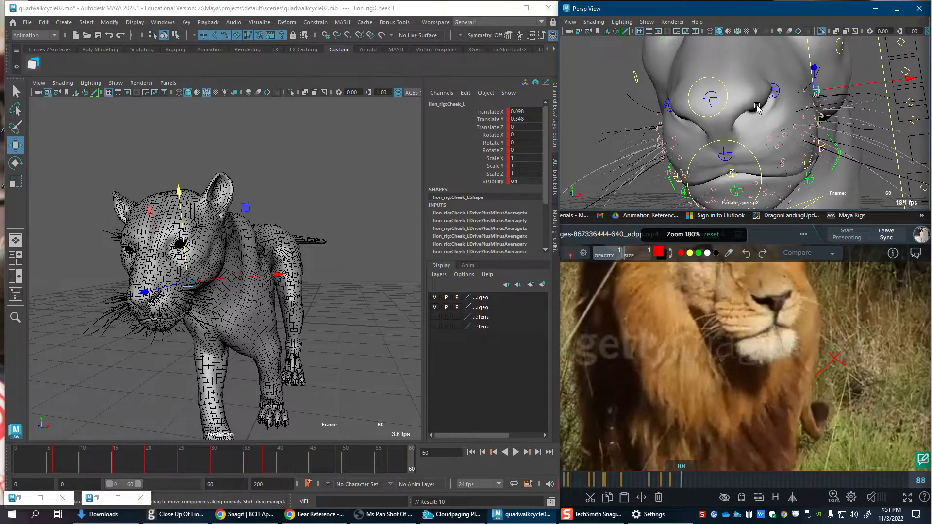
Step: Zoom the reference out to 139%, then narrow the left eye with the upper lid at Translate Y -0.178 and the lower lid at 0.526
alt+drag(757, 106, 761, 158)
click(736, 374)
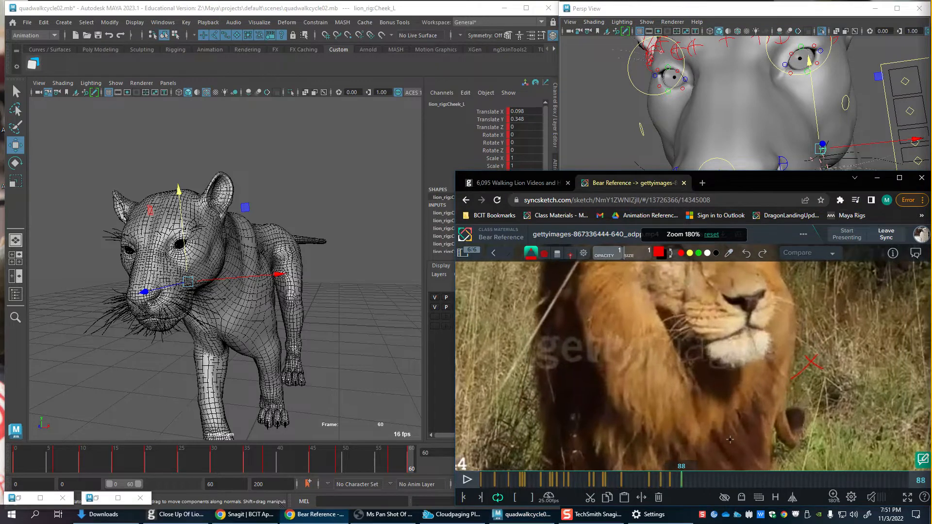
alt+middle_drag(770, 102, 796, 100)
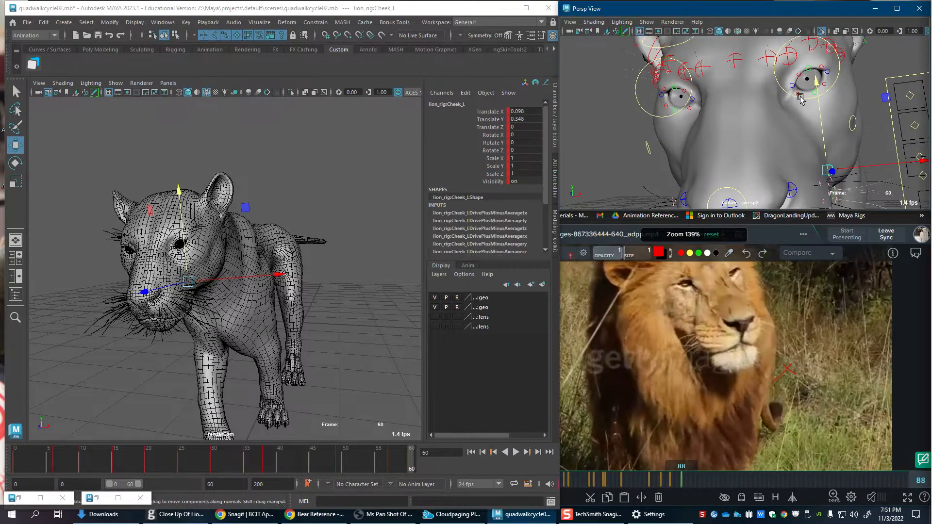
mouse_move(796, 100)
alt+right_down()
mouse_move(794, 129)
mouse_move(812, 93)
alt+right_up()
click(838, 80)
drag(839, 71, 832, 48)
click(832, 43)
alt+middle_drag(832, 48, 829, 66)
drag(829, 67, 830, 68)
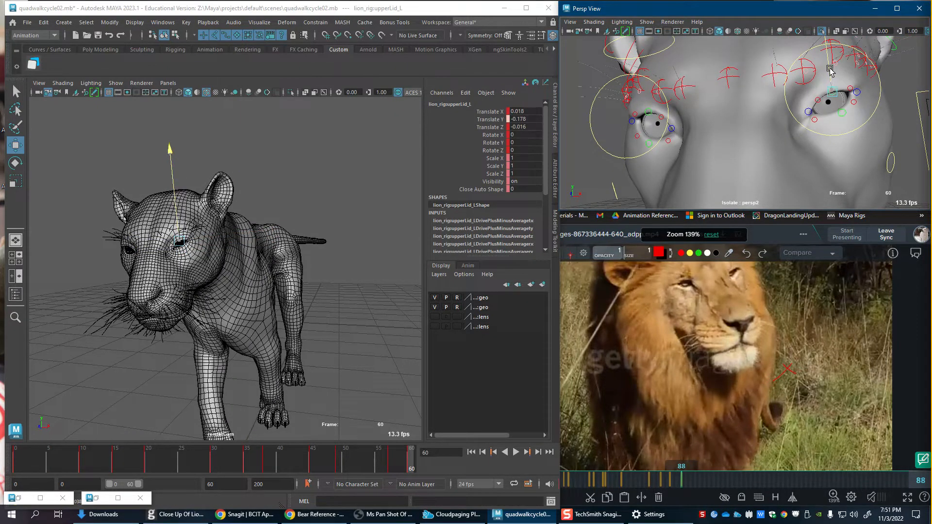
click(838, 113)
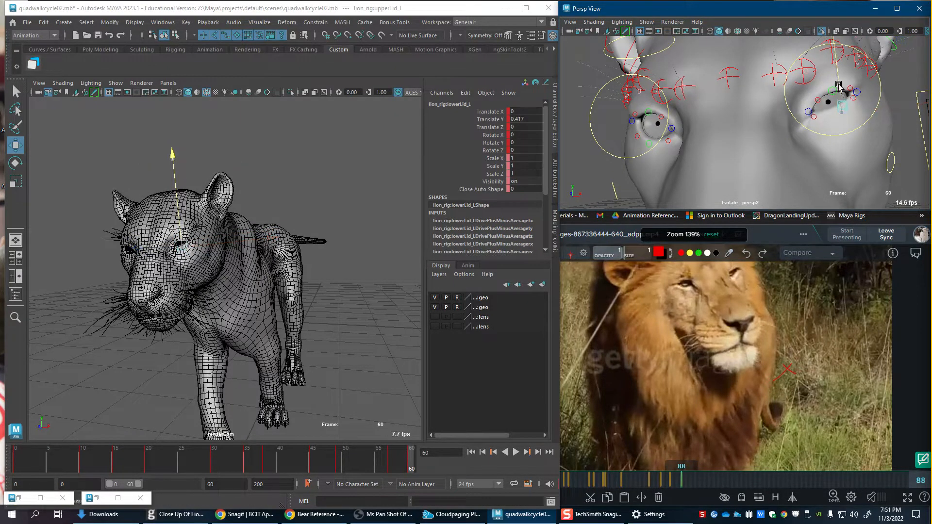
drag(837, 91, 782, 117)
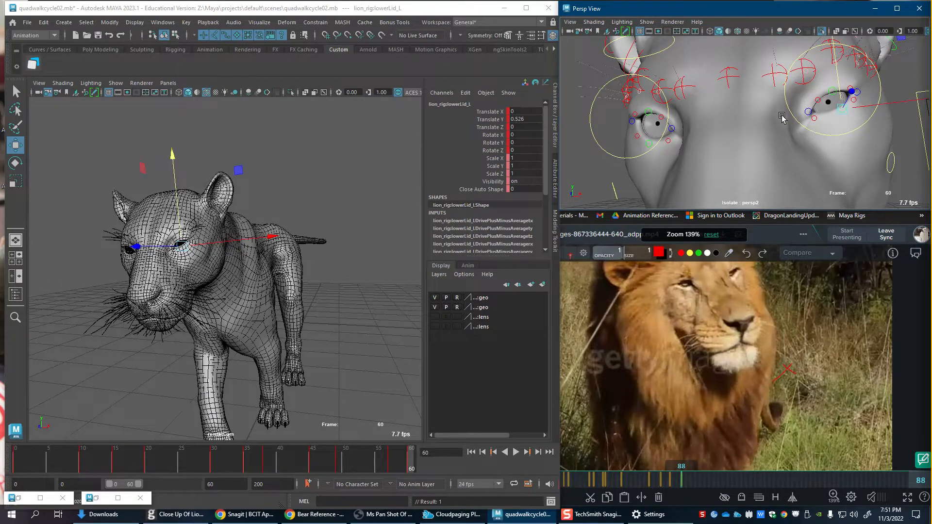
Step: Narrow the right eye by raising its lower eyelid control and lowering the upper eyelid control to Translate Y -0.114
click(653, 139)
drag(648, 125, 654, 121)
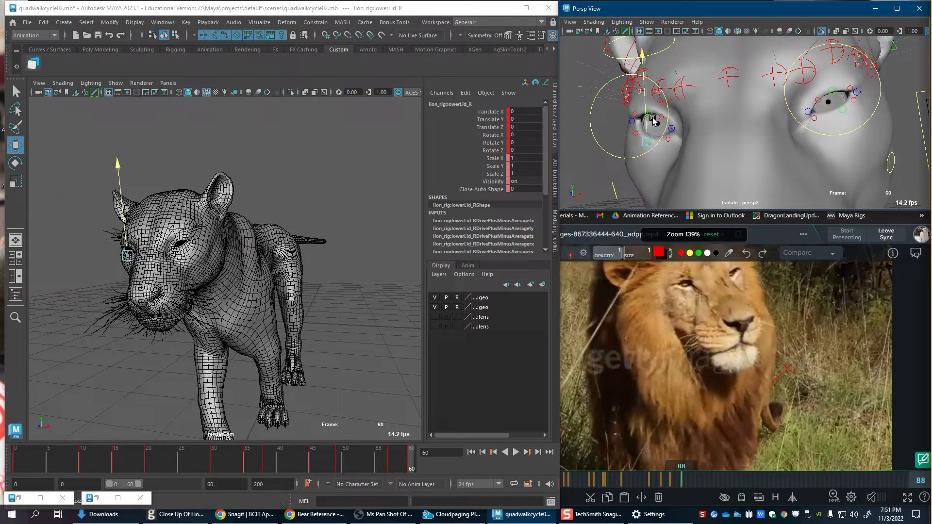
click(649, 98)
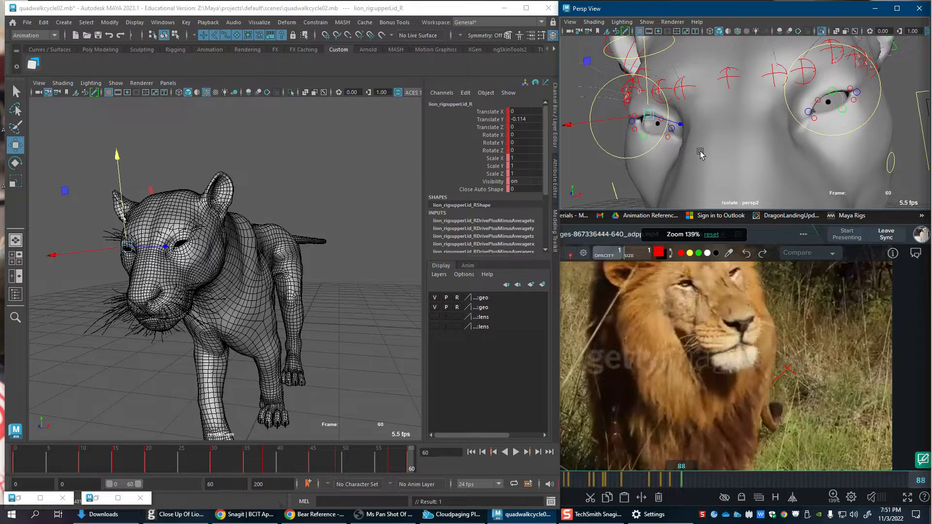
Step: Deselect the controls, show the render camera view textured without the wireframe overlay, and save the scene
click(290, 162)
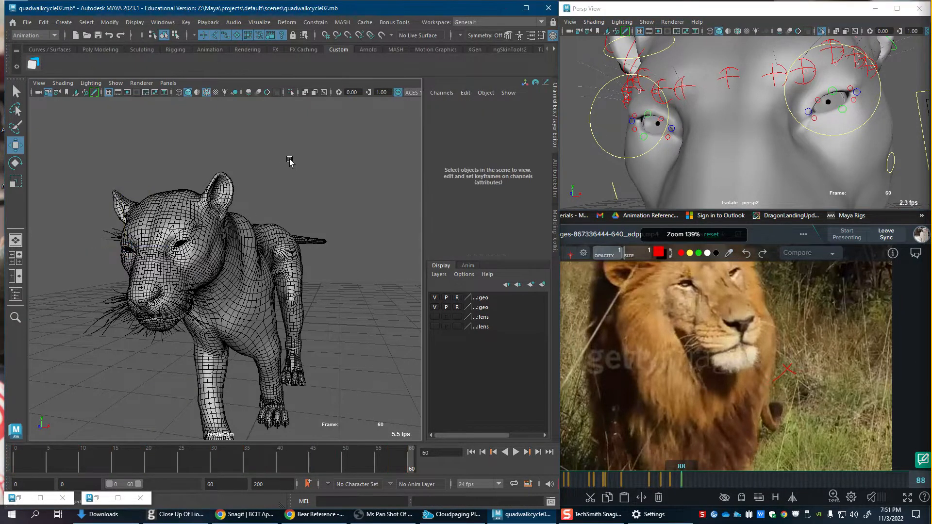
key(6)
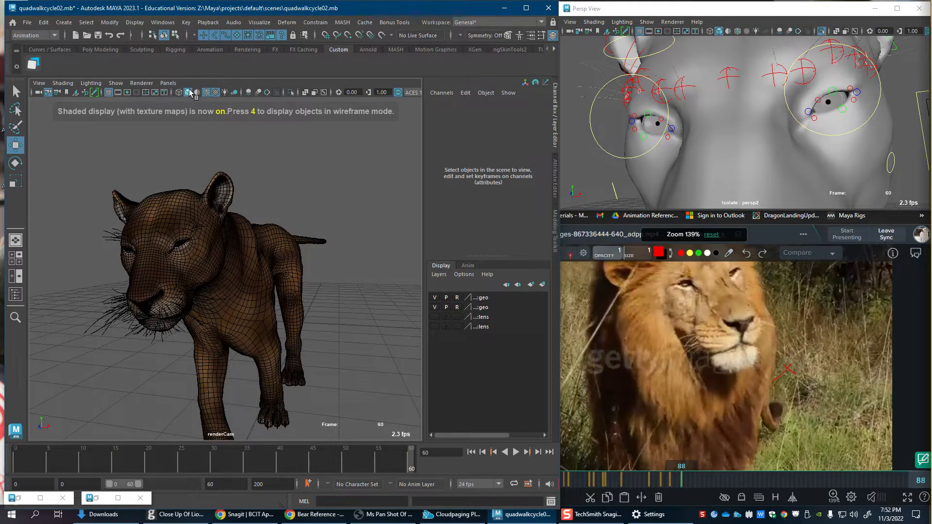
click(203, 93)
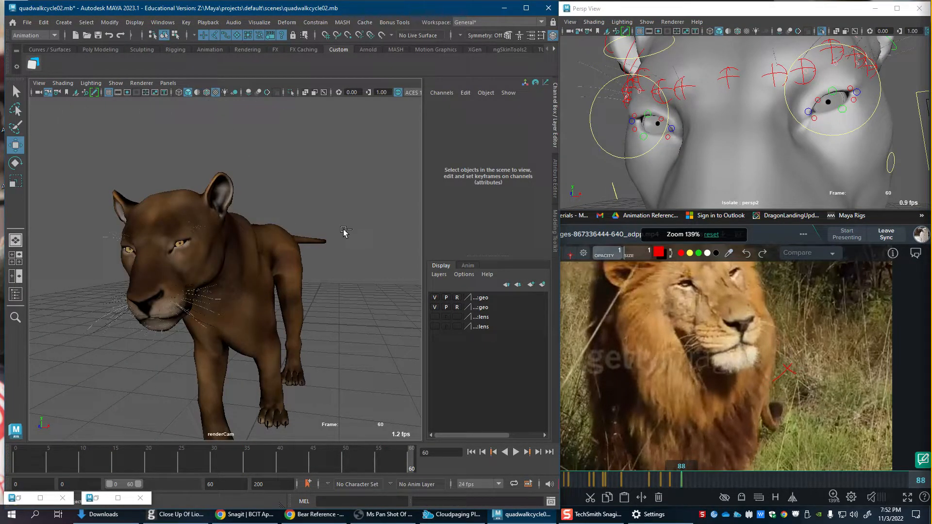
key(w)
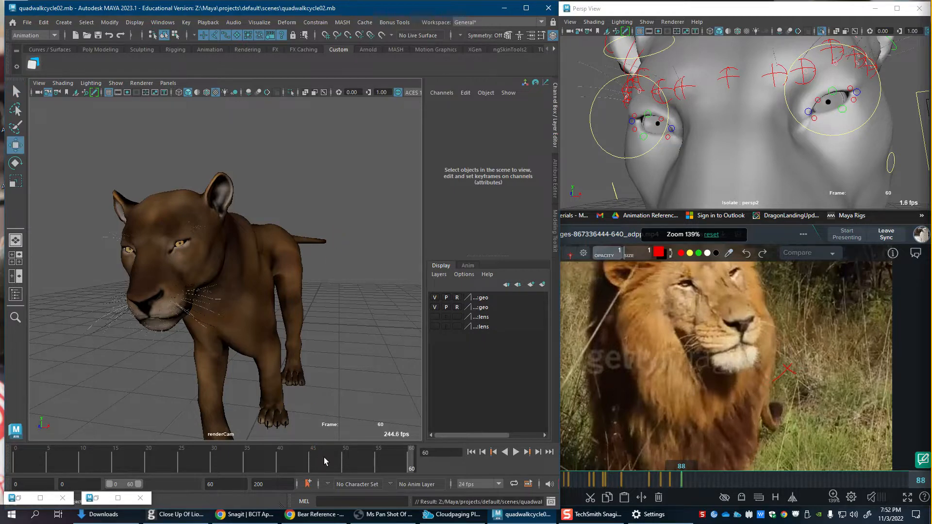
Step: Playblast the render camera view as jpg images, sized from the window at scale 1.00
right_click(324, 458)
click(424, 454)
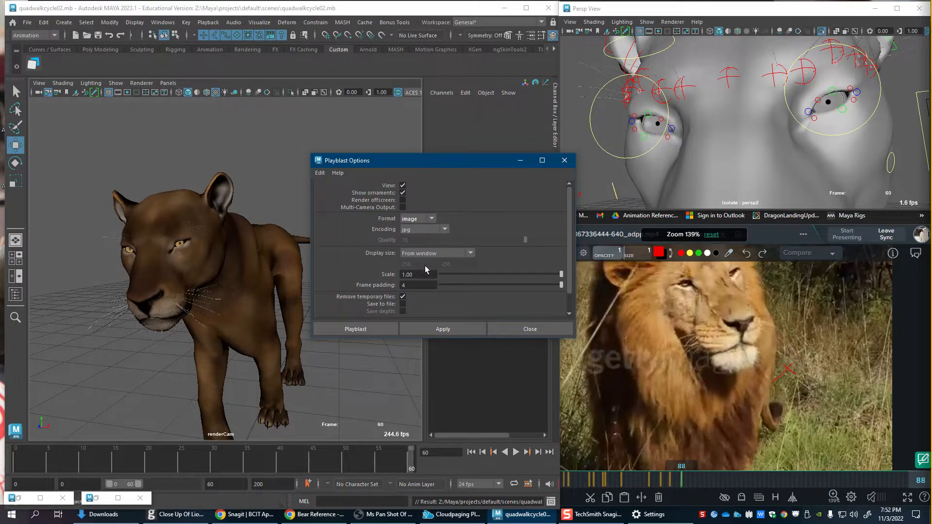
click(440, 328)
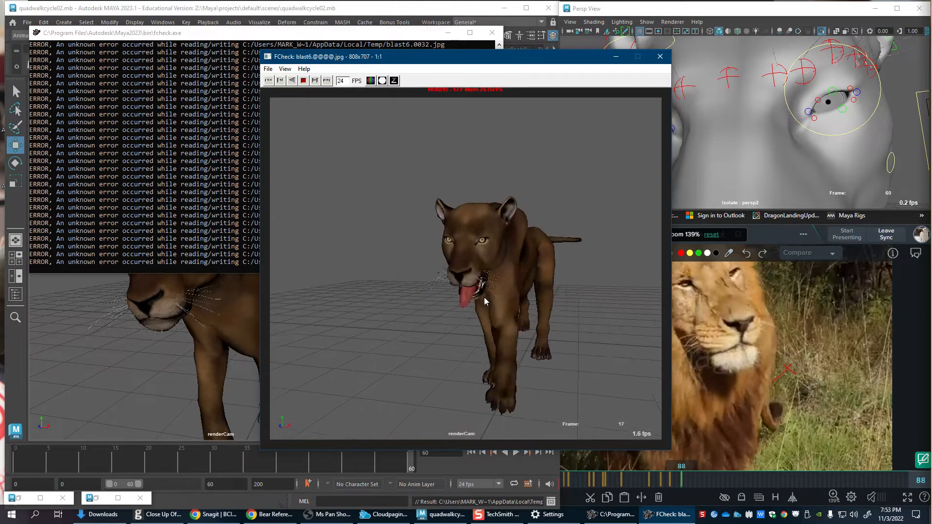
Step: Review the facial animation in the playblast by scrubbing and playing it, and close the viewer
click(415, 363)
drag(415, 362, 305, 369)
click(515, 288)
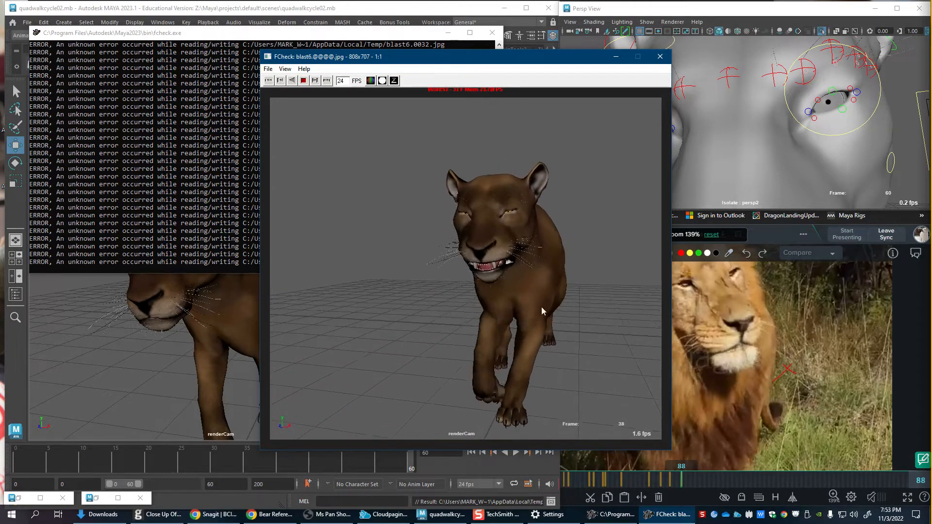
key(space)
click(660, 57)
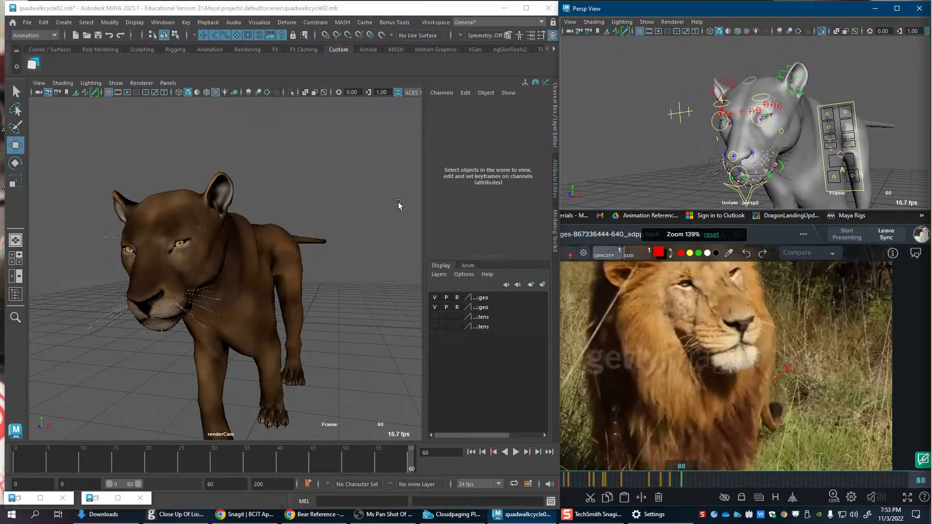
Step: Add the head control to the isolated objects in the perspective view, showing NURBS curves in the render camera view only while selecting it
click(116, 83)
mouse_move(155, 100)
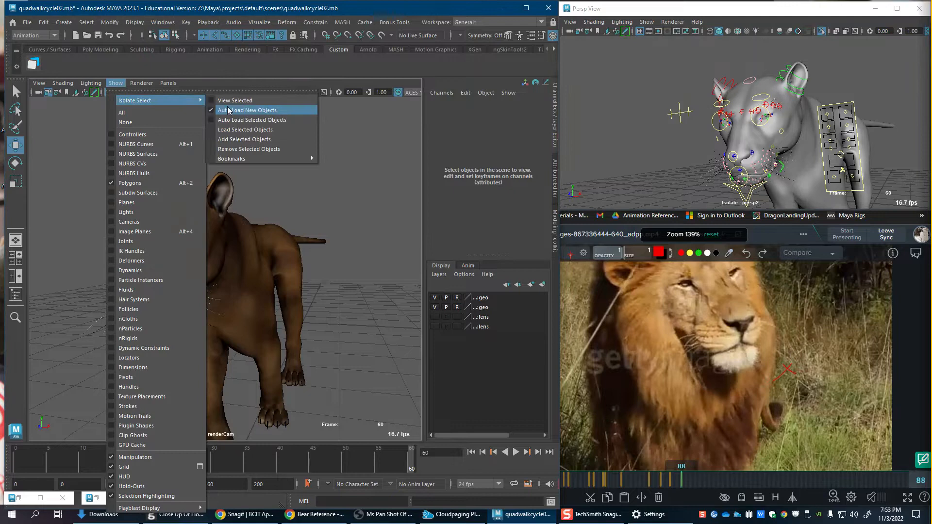
click(146, 144)
click(178, 186)
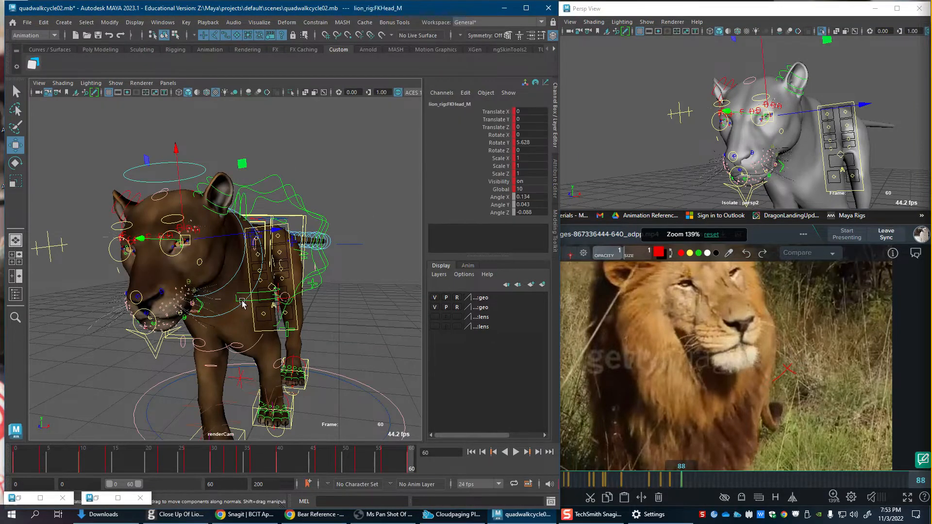
click(648, 22)
mouse_move(709, 39)
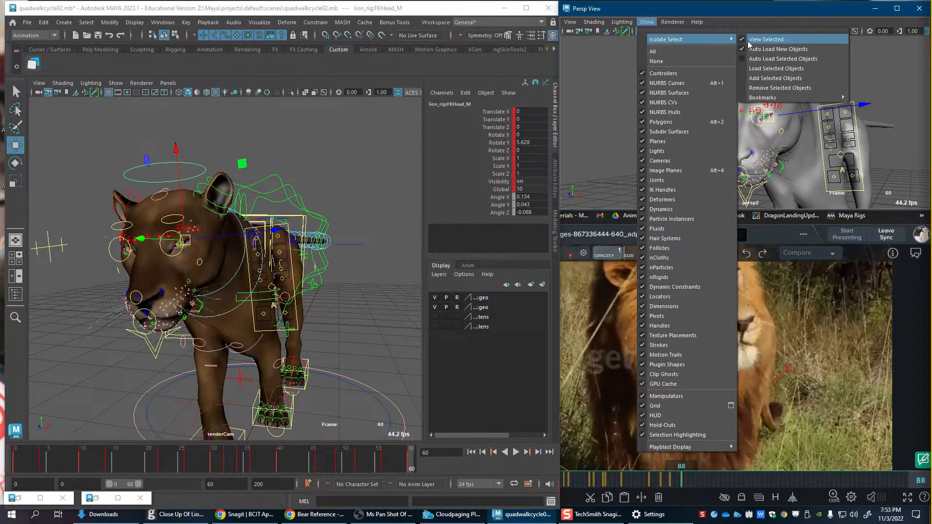
click(763, 81)
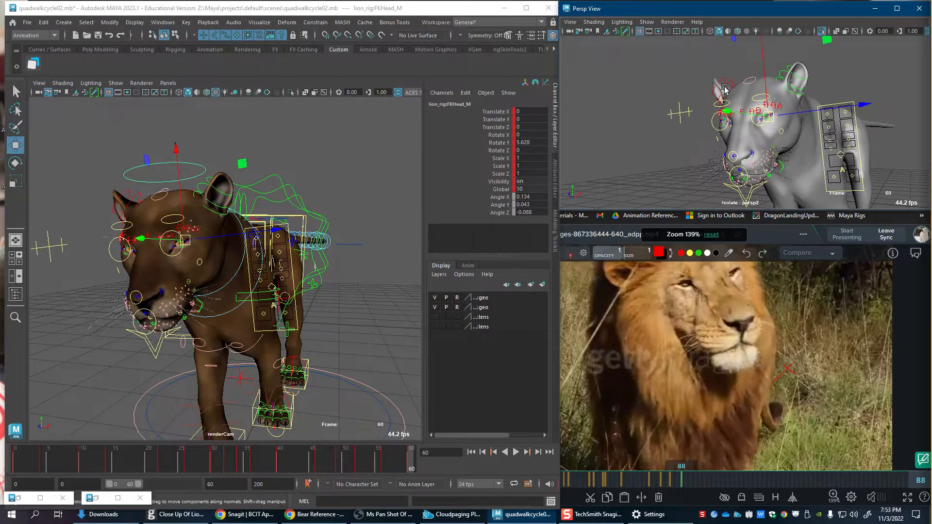
click(117, 83)
click(202, 154)
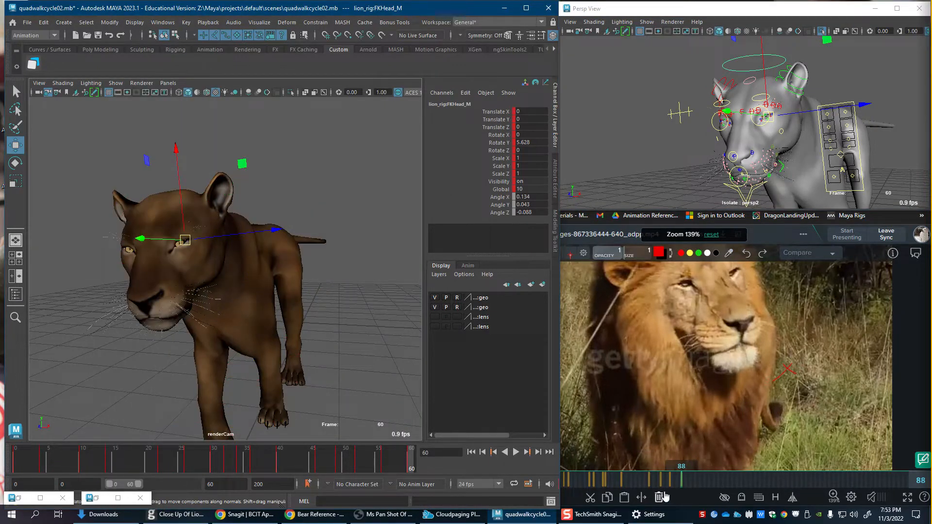
Step: Play the walk animation and compare the opening head pose with the lion reference around frames 21 to 27
drag(661, 483, 529, 480)
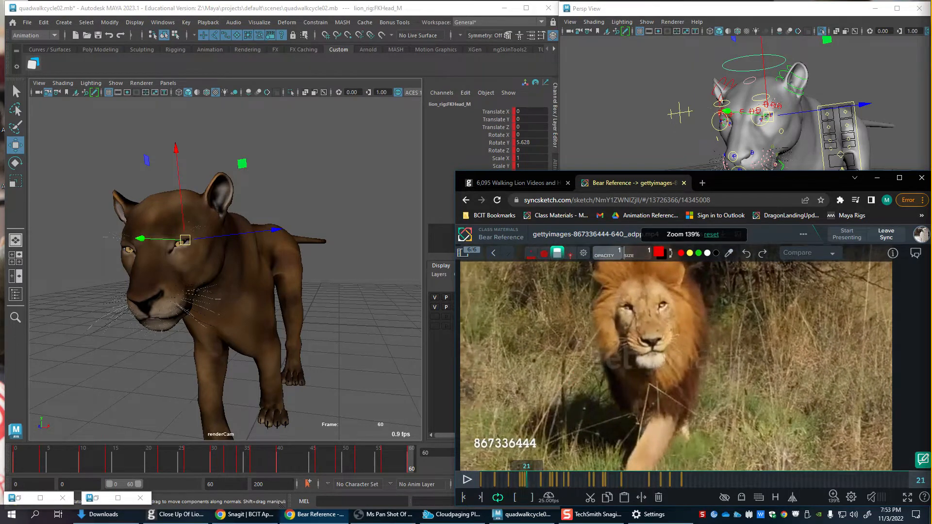
click(14, 464)
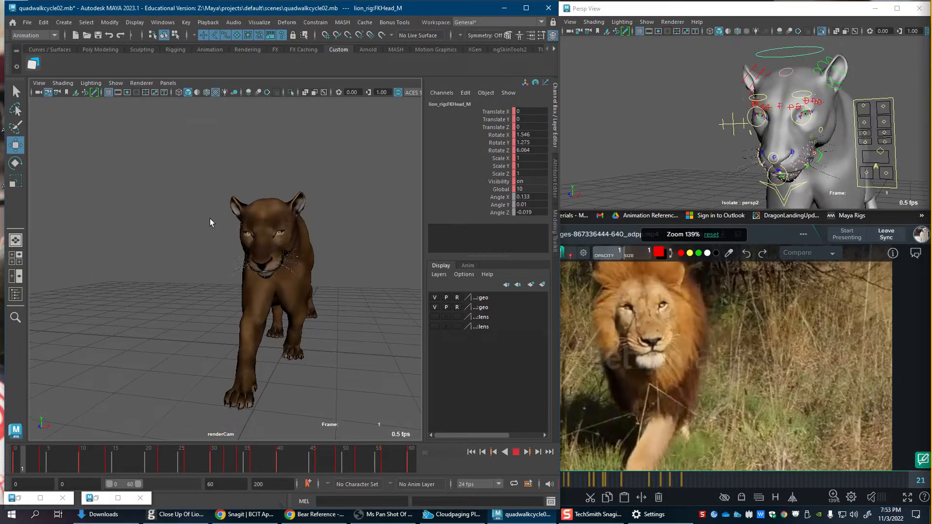
key(e)
drag(258, 258, 256, 256)
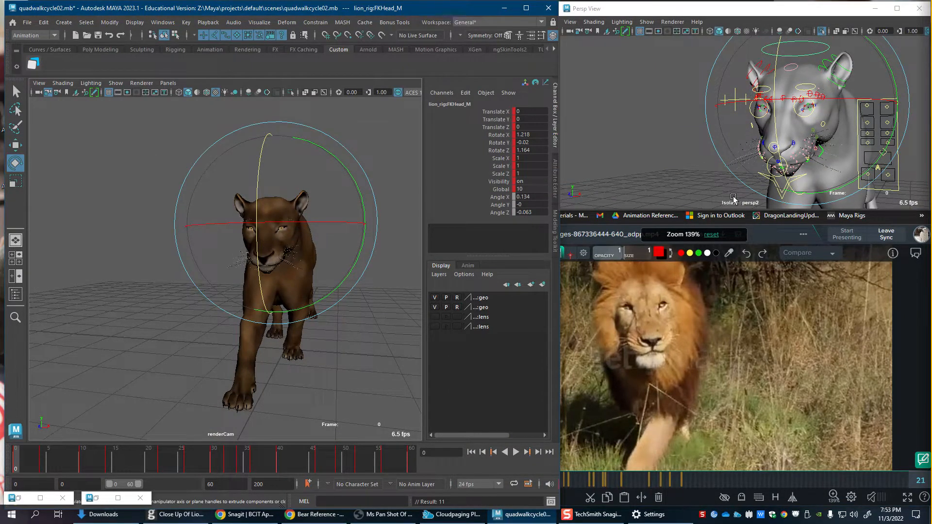
click(920, 287)
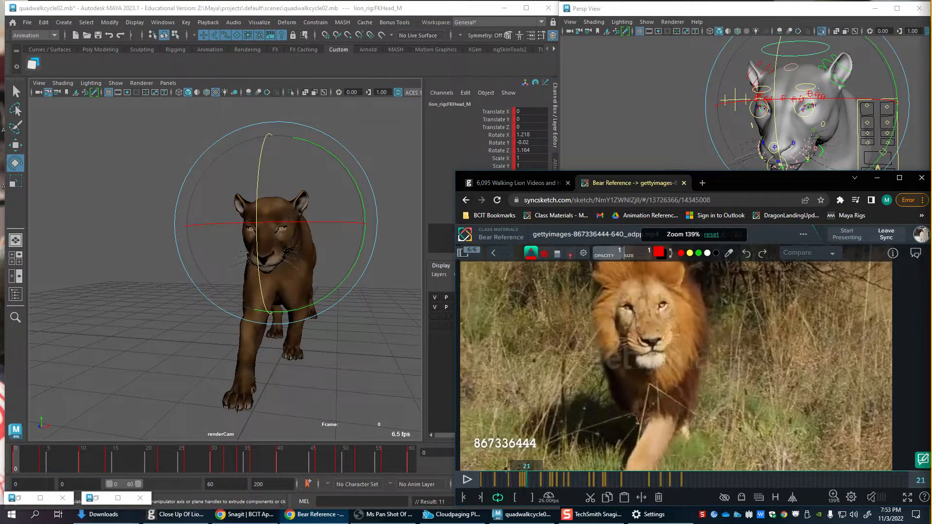
drag(524, 479, 541, 481)
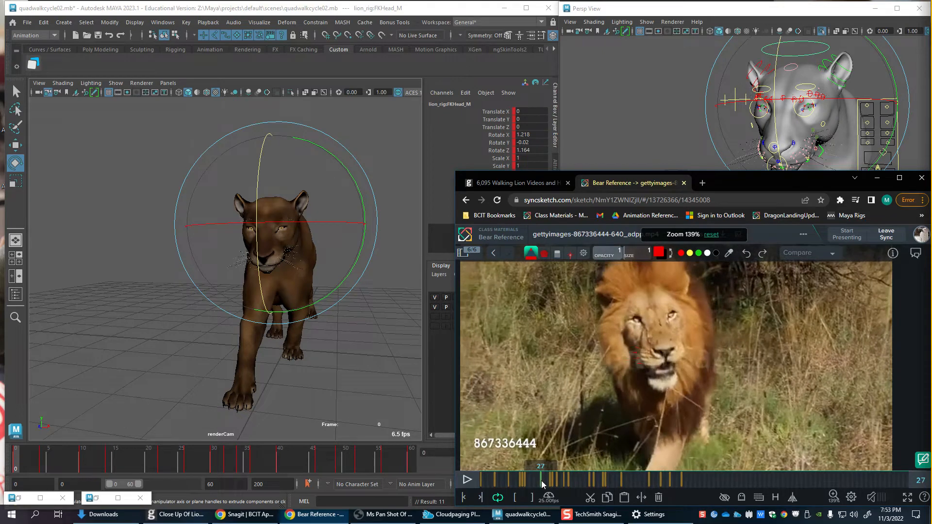
Step: Rotate the head control at frame 0 to about X 9.1, Y 5.5, Z -1.3, matching reference frame 27
click(19, 467)
key(alt+v)
key(Escape)
click(628, 492)
drag(621, 483, 540, 483)
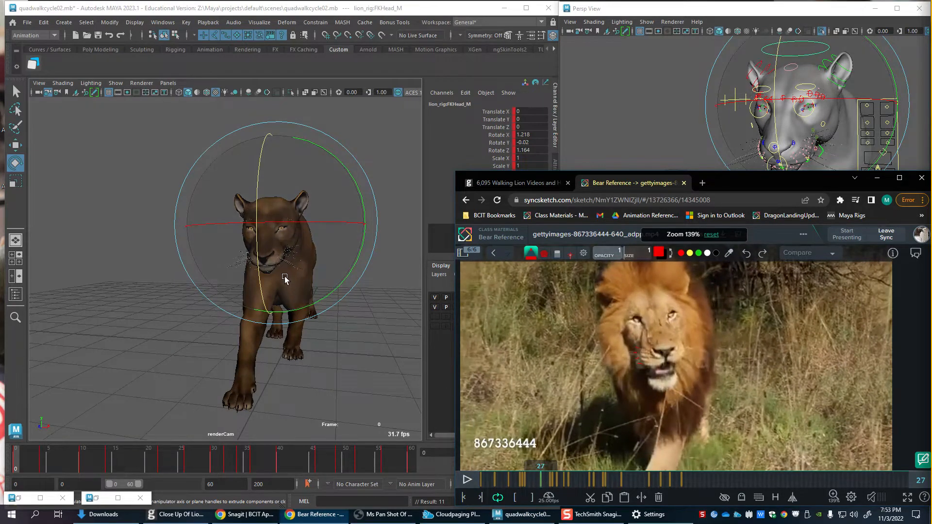
drag(294, 271, 315, 268)
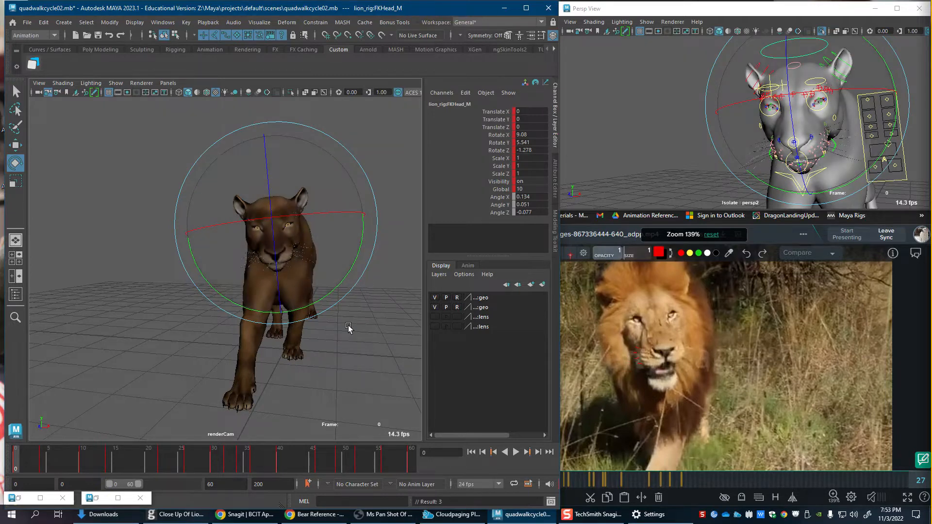
Step: Rotate the head at frame 4 to about X 10.6, Y 7.8, Z 1.8 and key its rotation, using reference frame 29
drag(590, 482, 546, 484)
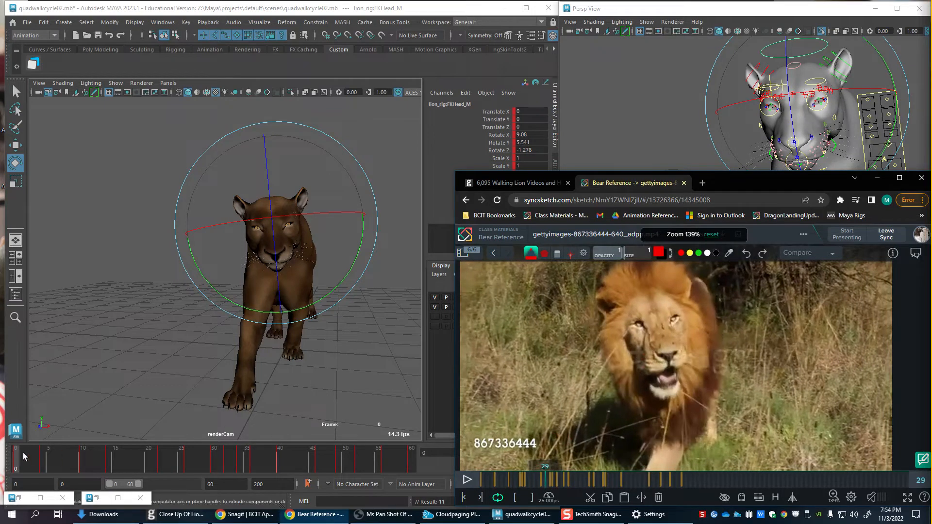
drag(23, 452, 42, 459)
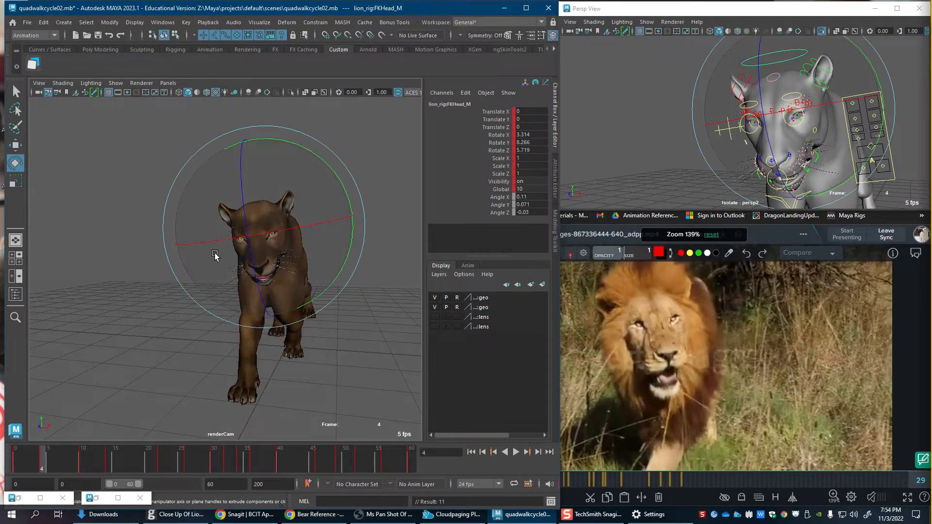
drag(215, 256, 245, 372)
key(shift+e)
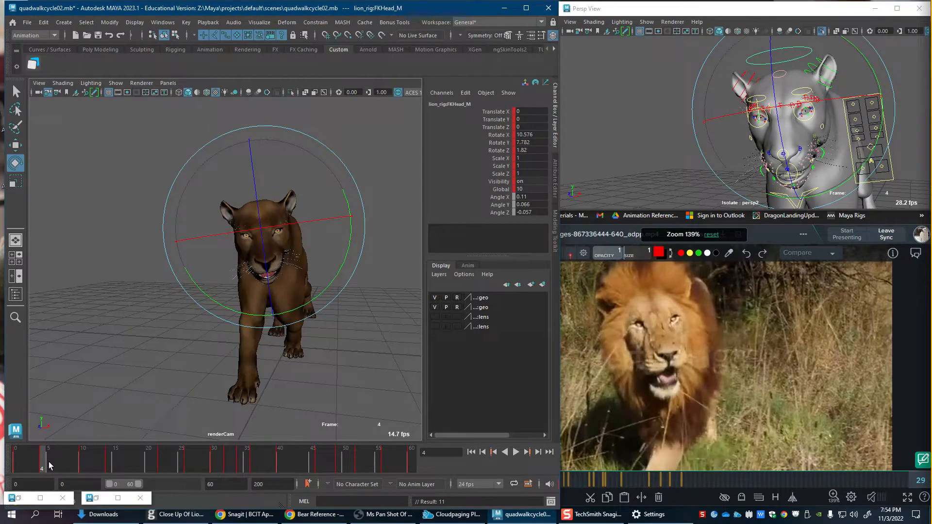
Step: Rotate the head at frame 10 to about X 12.7, Y 15.5, Z -7.1 and key it
drag(49, 462, 81, 461)
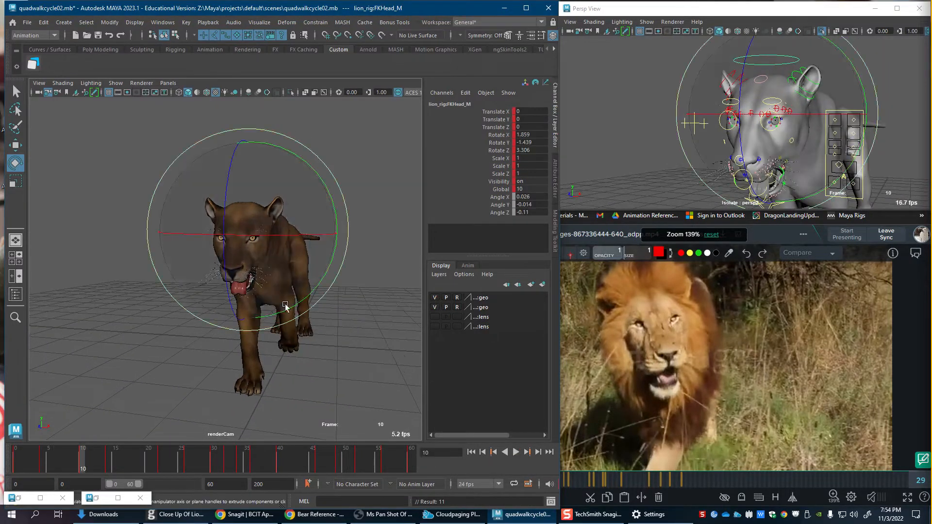
drag(285, 307, 280, 217)
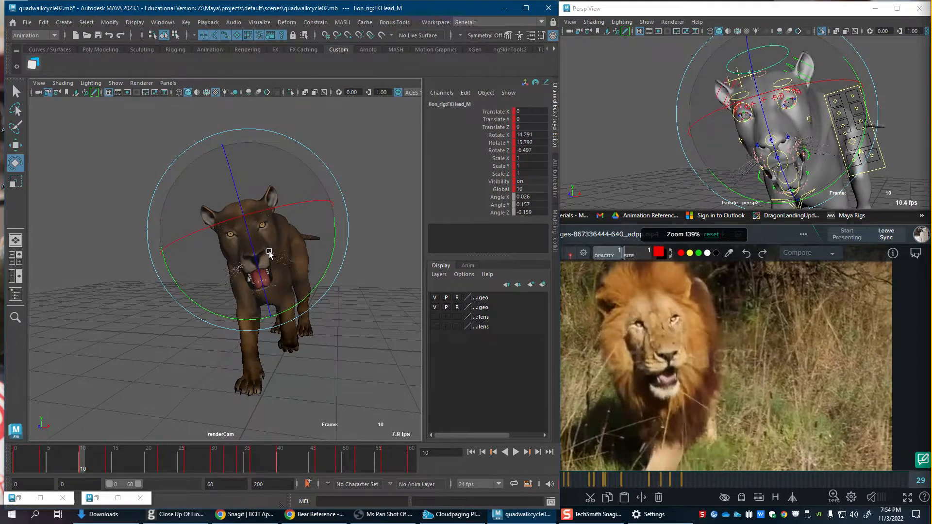
drag(269, 252, 266, 252)
key(s)
Step: Using reference frame 46 as the guide, rotate the head at frame 20 to about X 14.5, Y 5.1, Z -4.2 and key it
drag(31, 461, 92, 470)
drag(573, 482, 544, 493)
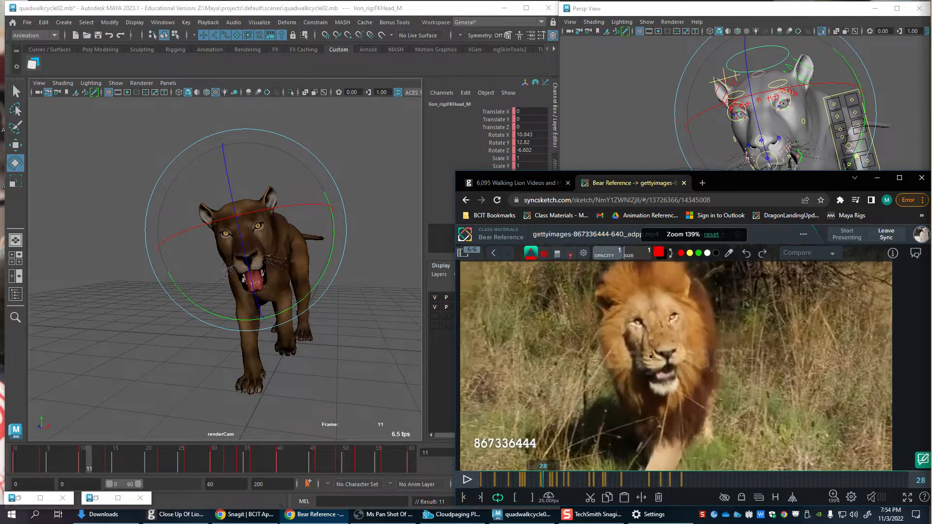
drag(536, 483, 524, 485)
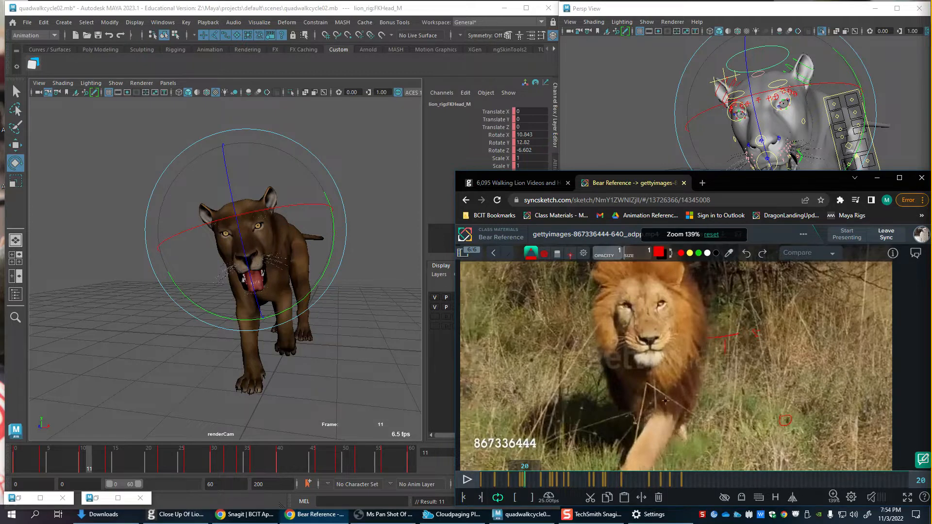
drag(527, 482, 584, 479)
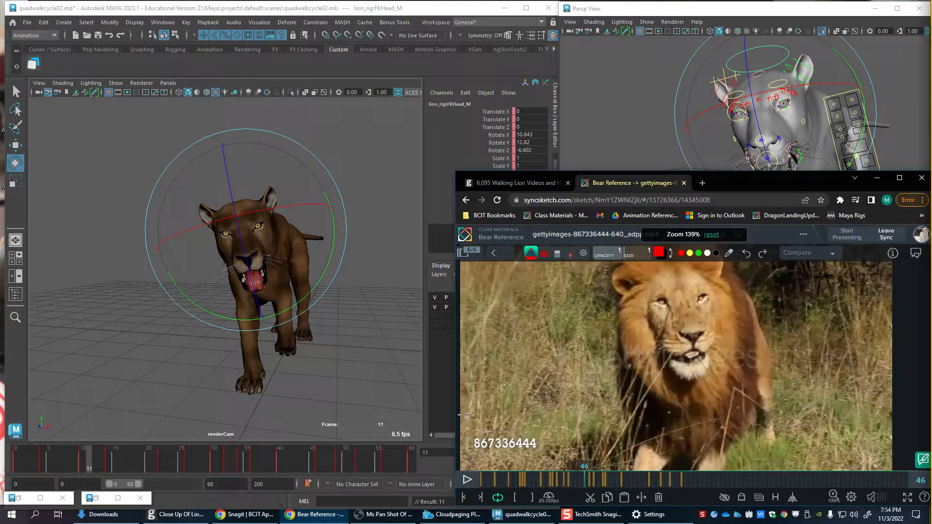
drag(179, 454, 153, 468)
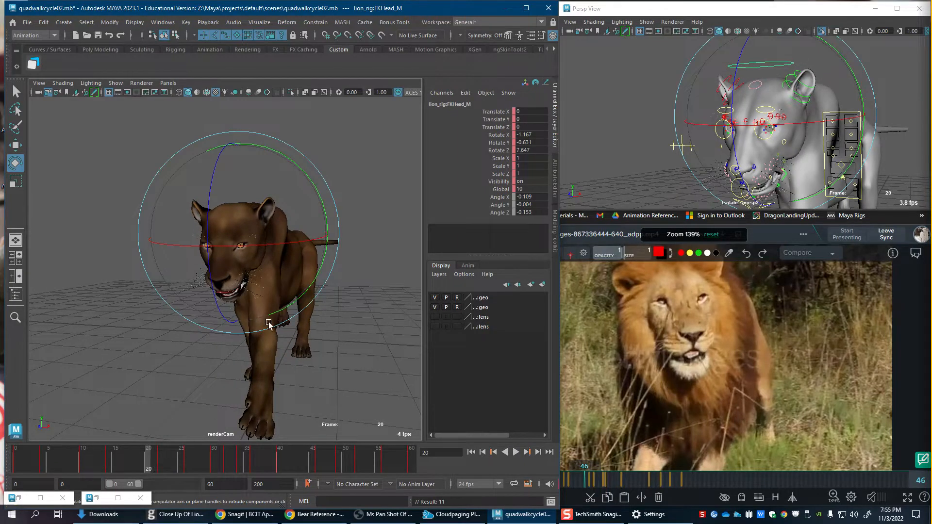
drag(270, 324, 281, 228)
drag(313, 279, 232, 308)
key(s)
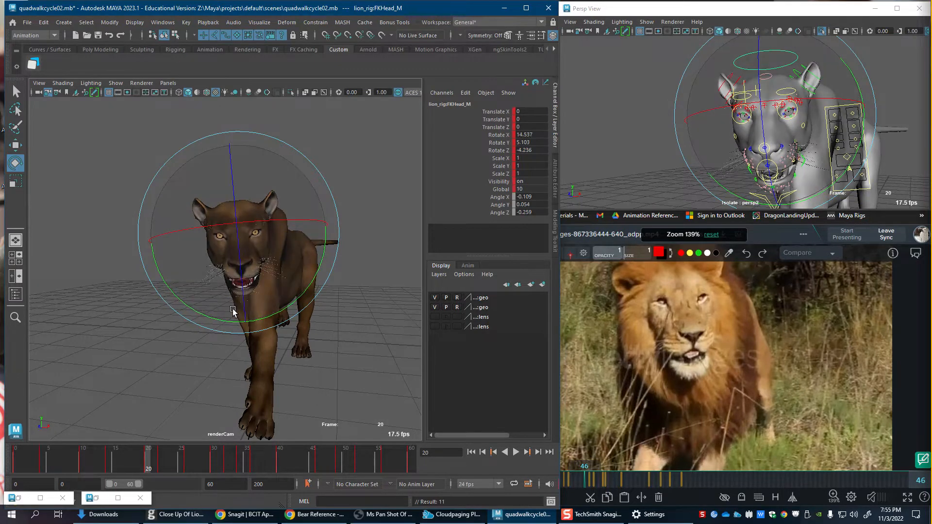
Step: Check the head at frames 10 and 14 against reference frame 43, and delete the head key at frame 14
key(comma)
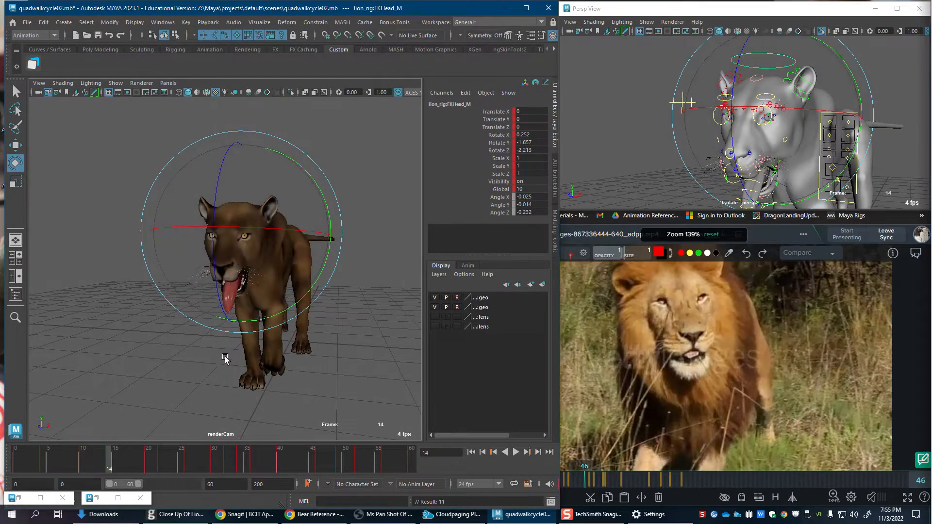
key(comma)
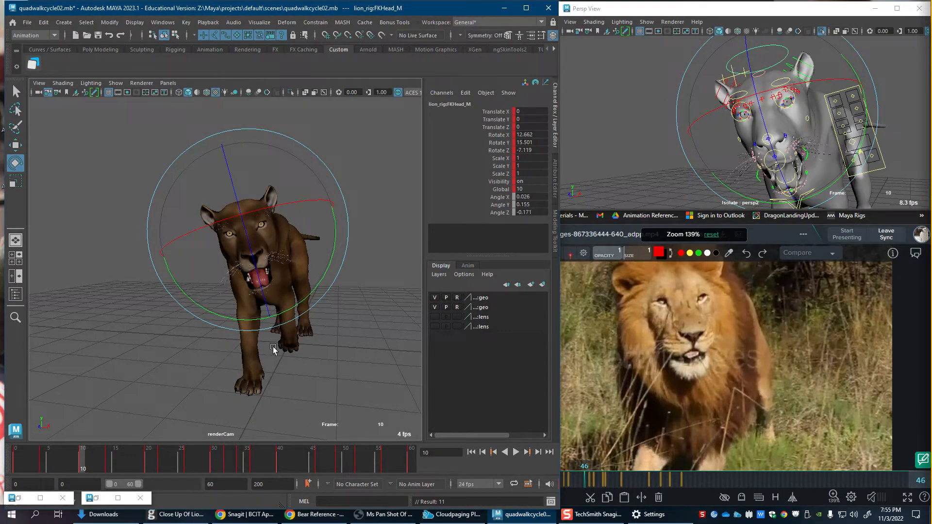
drag(613, 484, 578, 485)
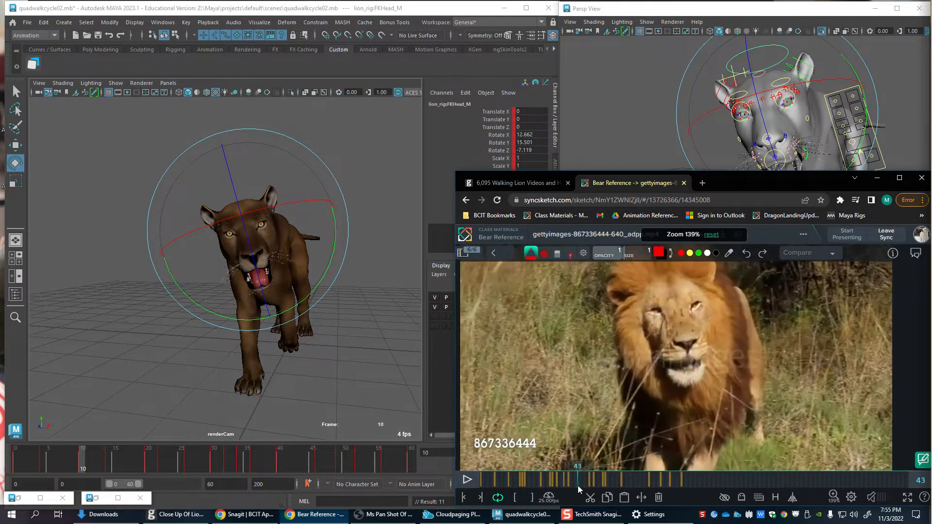
click(249, 299)
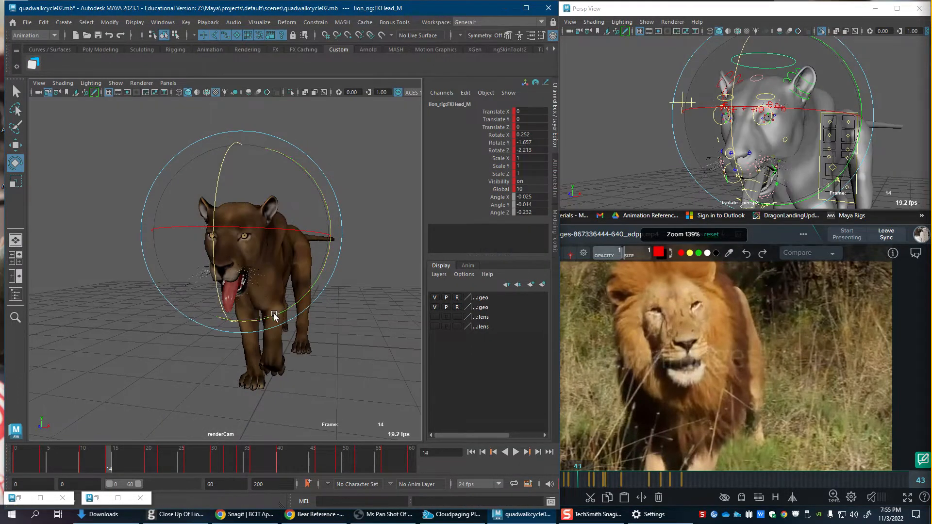
right_click(129, 454)
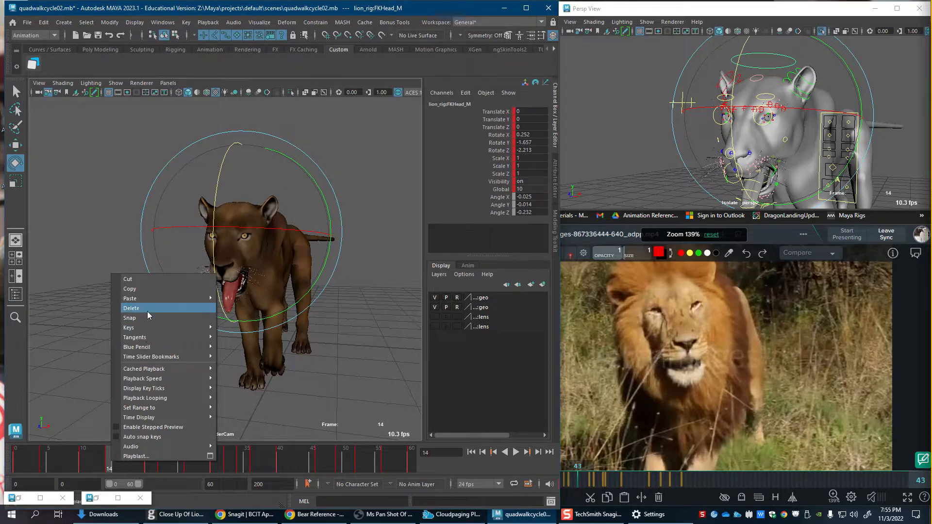
click(147, 309)
Step: Play the head animation and compare the following motion with the lion reference up to frame 59
key(alt+v)
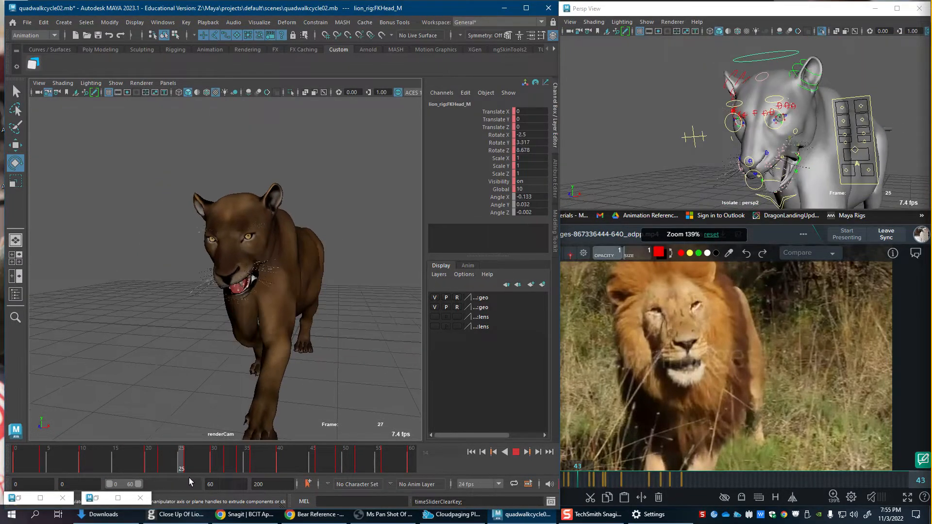
key(alt+v)
click(590, 479)
mouse_move(589, 480)
mouse_down()
mouse_move(628, 478)
mouse_move(595, 478)
mouse_move(615, 478)
mouse_up()
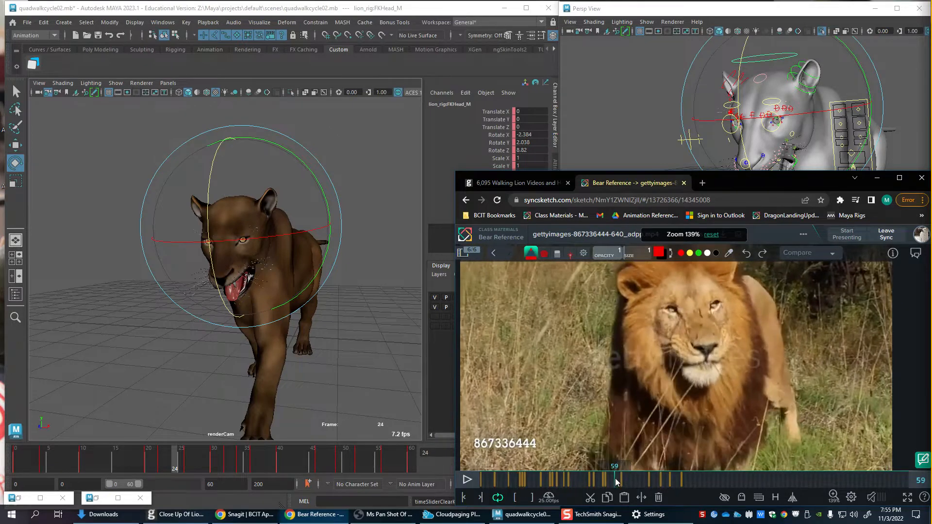
click(148, 464)
key(alt+v)
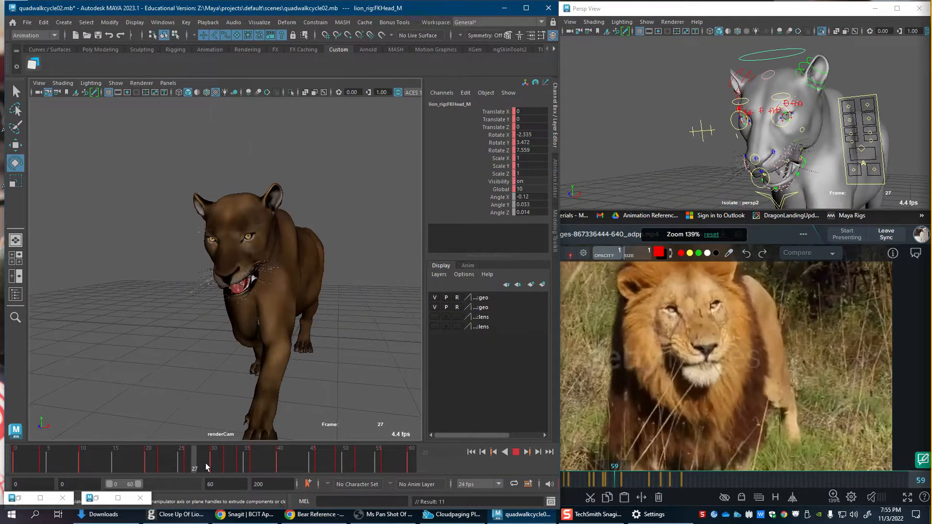
Step: Rotate and key the head just after frame 30, and delete the extra head keys in the range before frame 34
click(232, 457)
drag(243, 295, 290, 295)
drag(308, 191, 287, 279)
key(s)
shift+drag(220, 467, 242, 466)
key(Delete)
Step: Rotate the head at frame 34 to about X 7.8, Y 7.8, Z 10.1 to match reference frame 62, and check the preceding frames
mouse_move(624, 482)
mouse_down()
mouse_move(632, 479)
mouse_move(620, 482)
mouse_up()
click(261, 293)
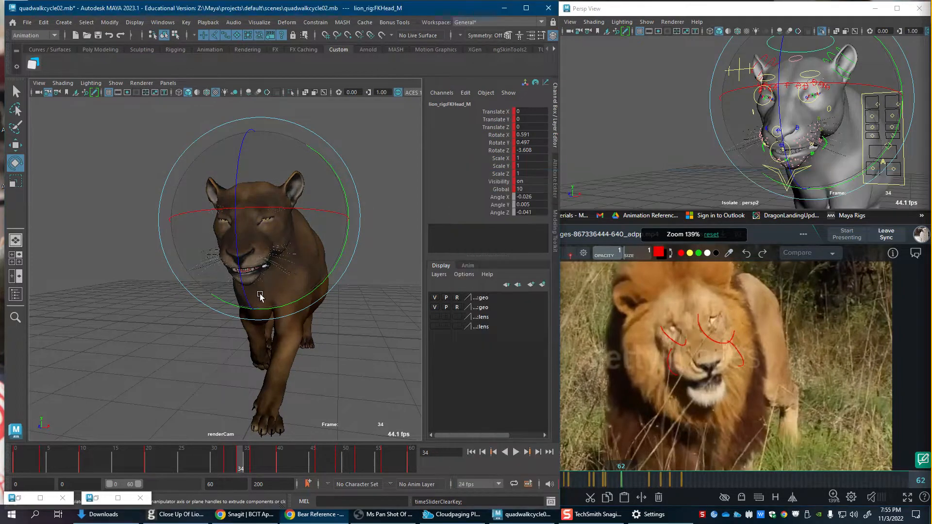
drag(262, 293, 271, 274)
key(w)
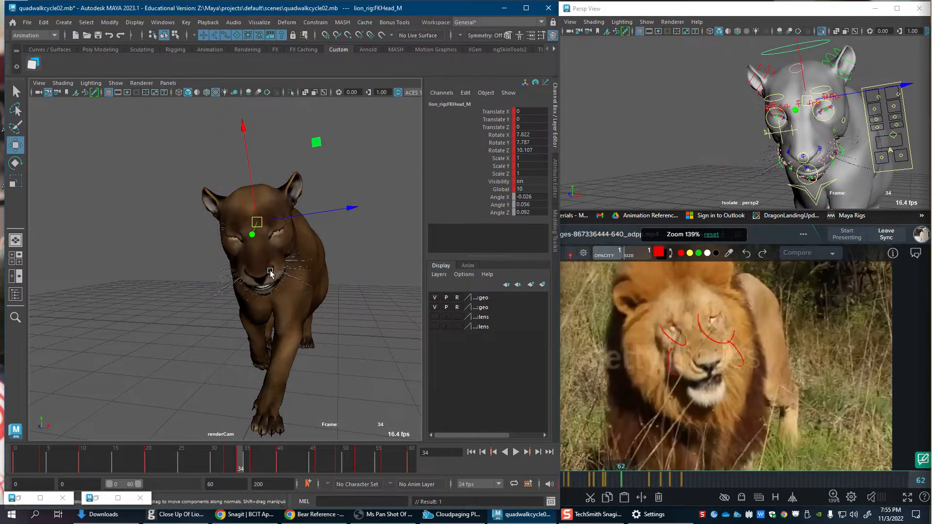
drag(230, 467, 219, 468)
click(226, 469)
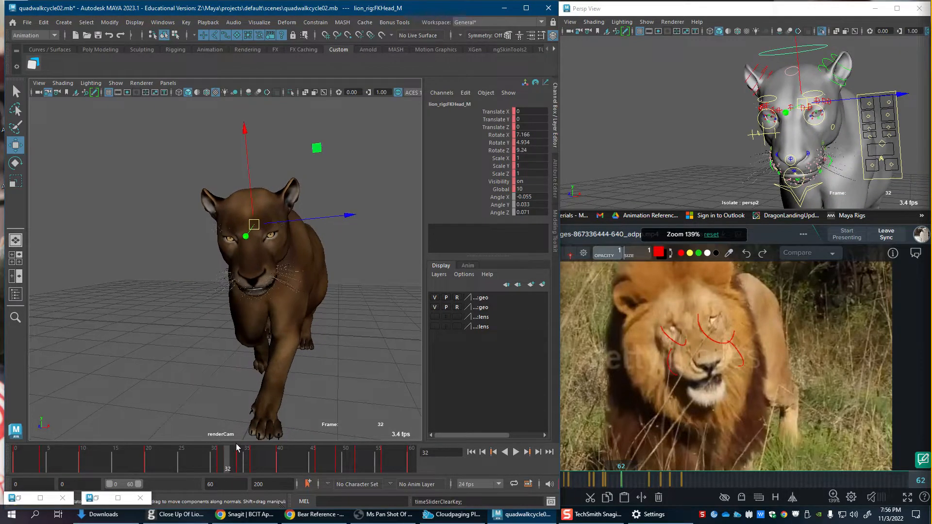
Step: Switch the render camera view to untextured shaded display and compare frames 32 to 36 with reference frames 61 to 71
key(5)
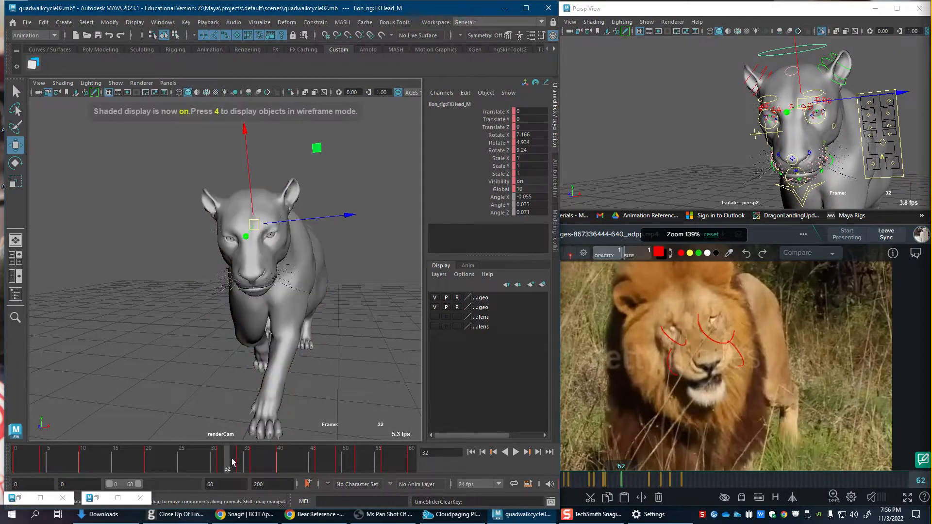
drag(232, 462, 254, 462)
click(622, 479)
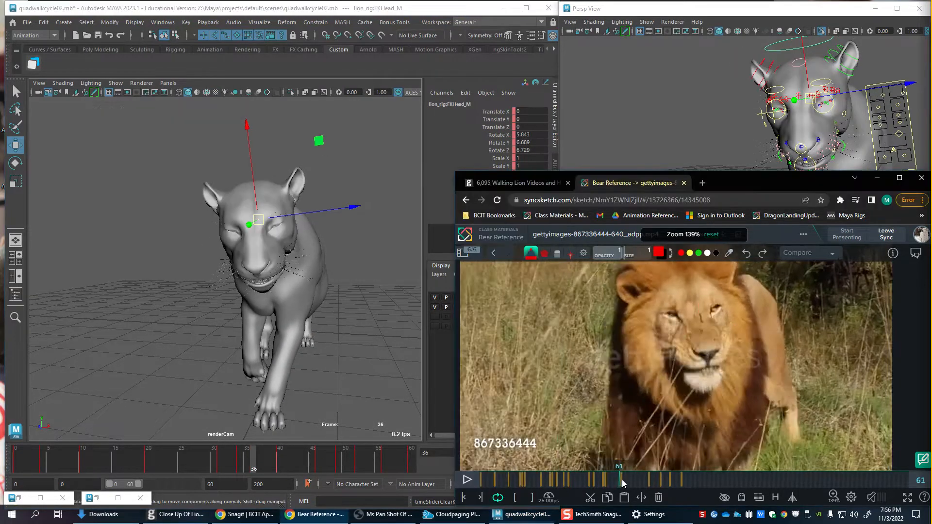
drag(622, 480, 642, 481)
click(256, 457)
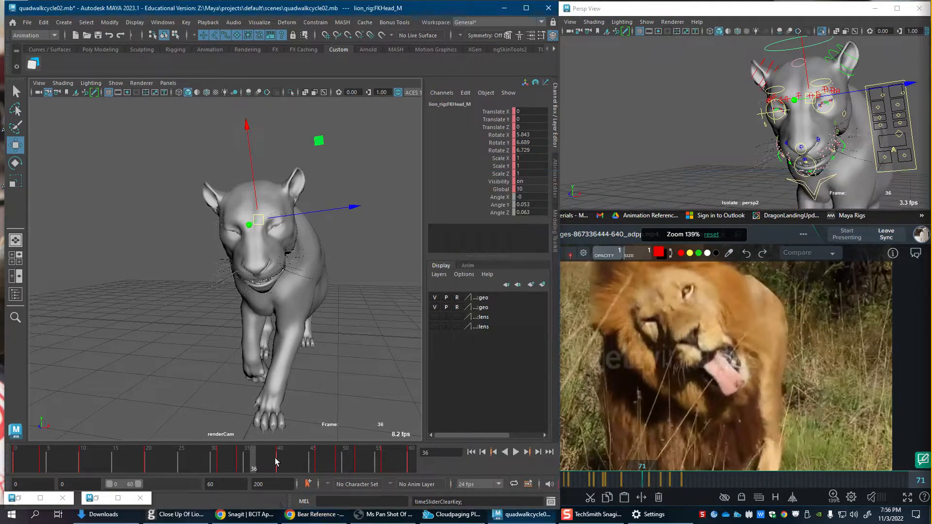
Step: Rotate the head at frame 52 to about X 9.8, Y 29.5, Z -5.2 to match reference frame 71, and key it
key(alt+v)
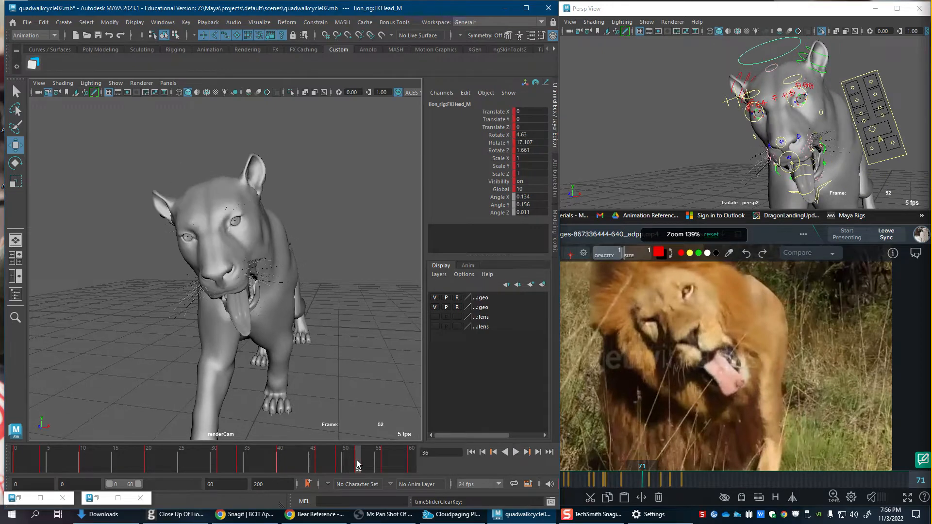
key(e)
drag(279, 240, 284, 280)
key(s)
Step: Clear the head key at frame 49 and play the animation to check the movement into the tilted pose
click(317, 464)
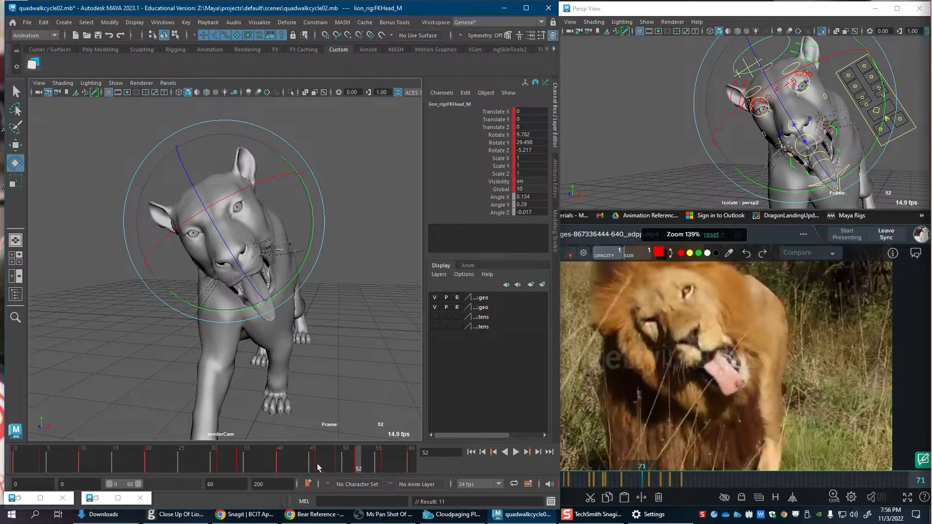
click(339, 466)
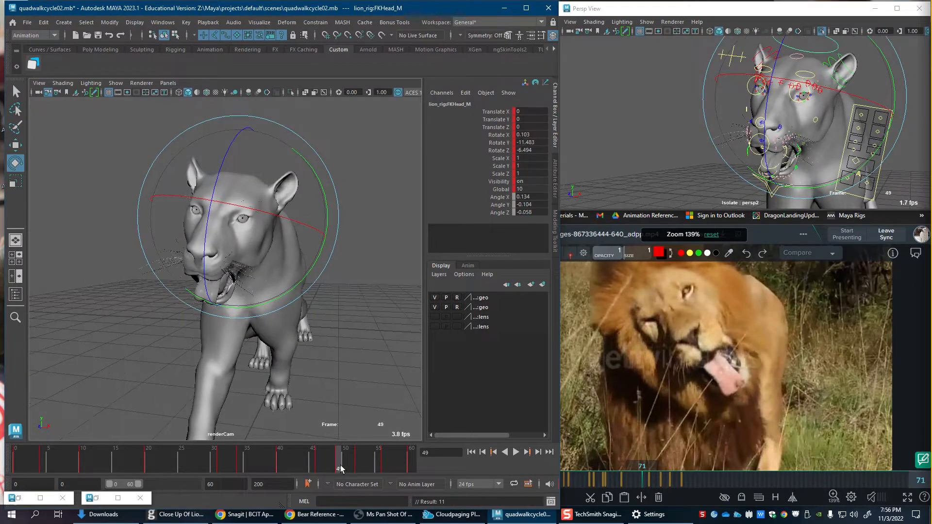
key(alt+v)
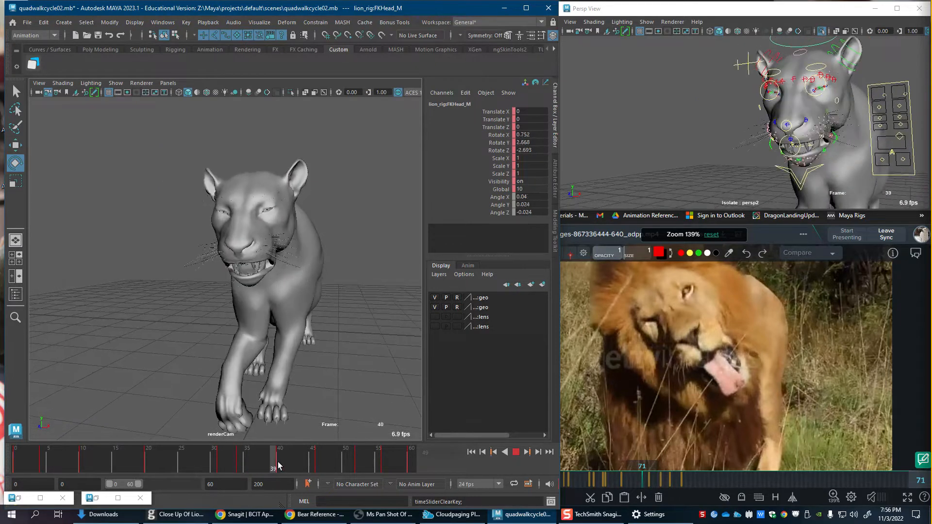
Step: Stop playback at frame 40, rotate the head to about X 6.2, Y 12.0, Z -2.9, and key it
click(276, 466)
mouse_move(271, 266)
mouse_down()
mouse_move(294, 280)
mouse_move(284, 265)
mouse_up()
key(s)
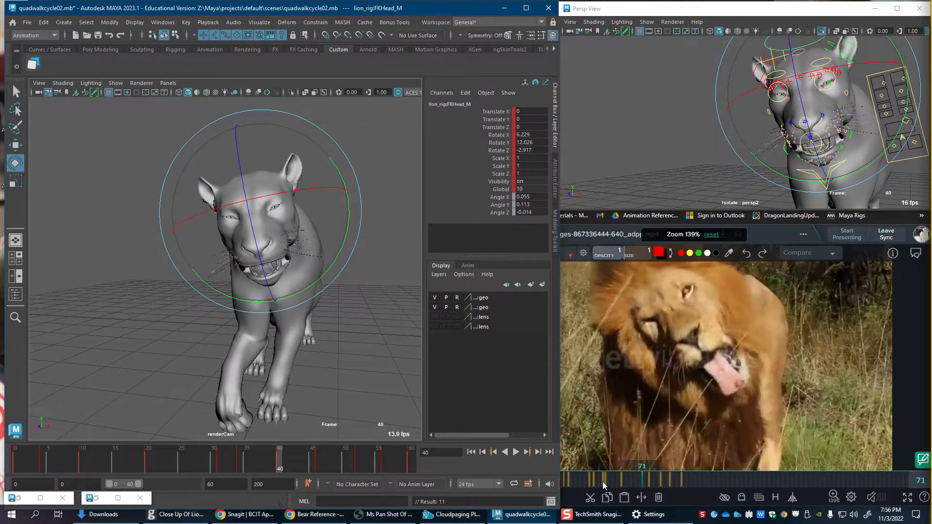
Step: Rotate the head at frame 37 to about X 7.5, Y 10.6, Z 1.5 to match reference frame 62, and key it
drag(605, 482, 707, 480)
drag(260, 465, 273, 464)
mouse_move(613, 485)
mouse_down()
mouse_move(626, 484)
mouse_move(601, 480)
mouse_move(621, 481)
mouse_up()
drag(239, 462, 260, 464)
drag(266, 269, 266, 277)
key(s)
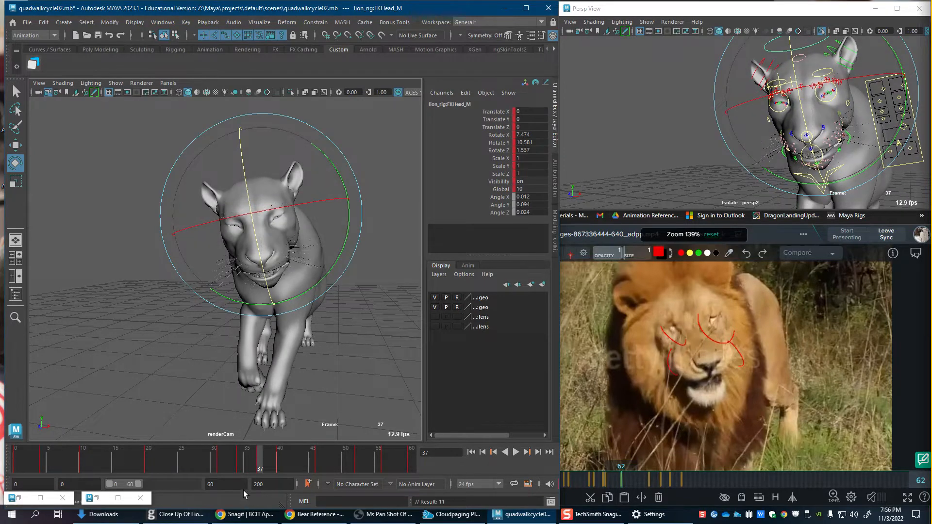
Step: Clear the head key at frame 34 and play the animation to check the smoother turn
click(243, 462)
key(Delete)
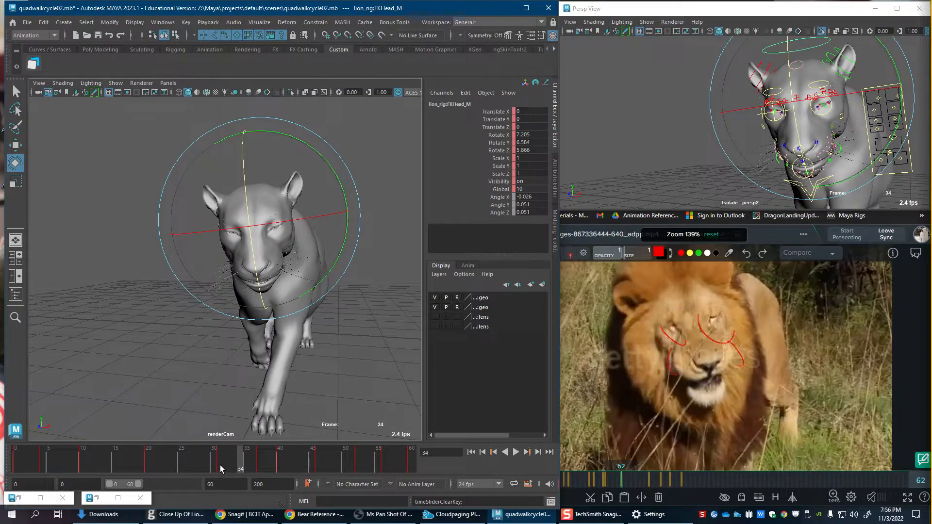
key(alt+v)
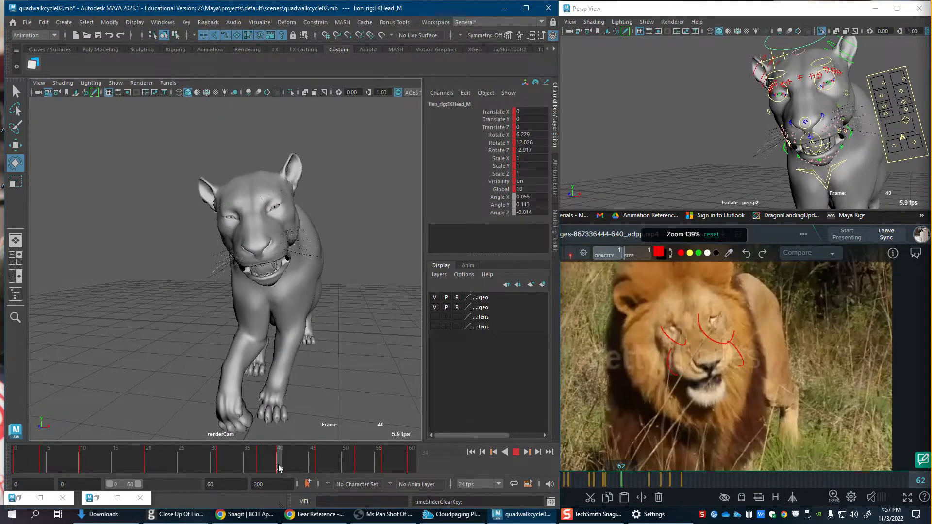
Step: Compare frame 46 with reference frame 71, clear the head key there, and play the animation
click(318, 470)
drag(608, 485, 642, 484)
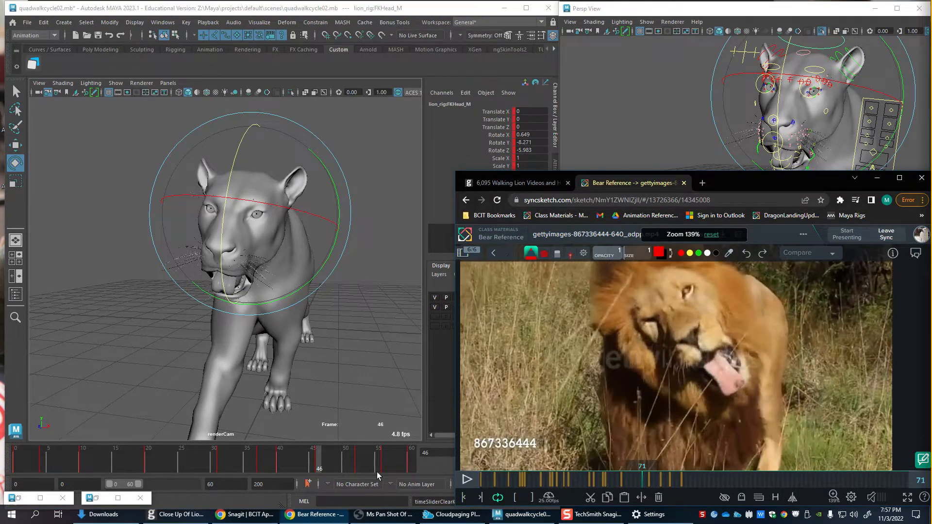
click(375, 85)
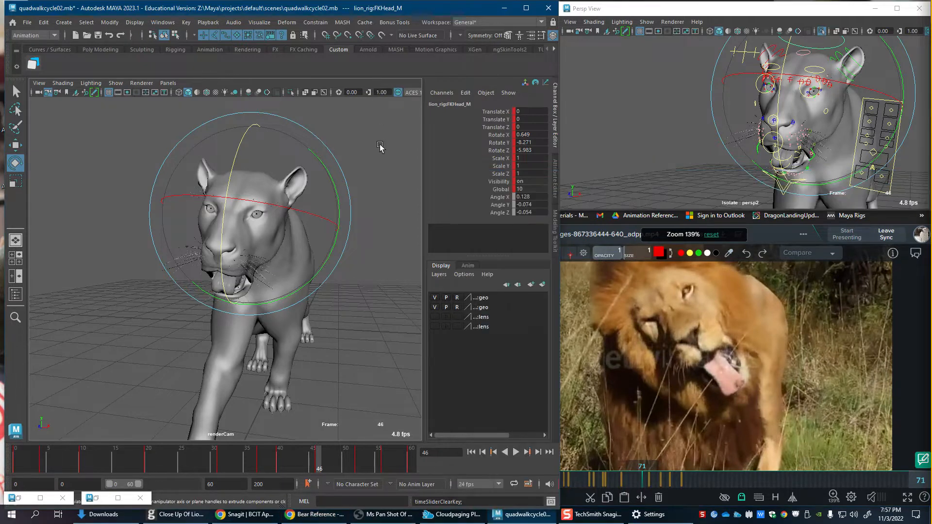
key(alt+v)
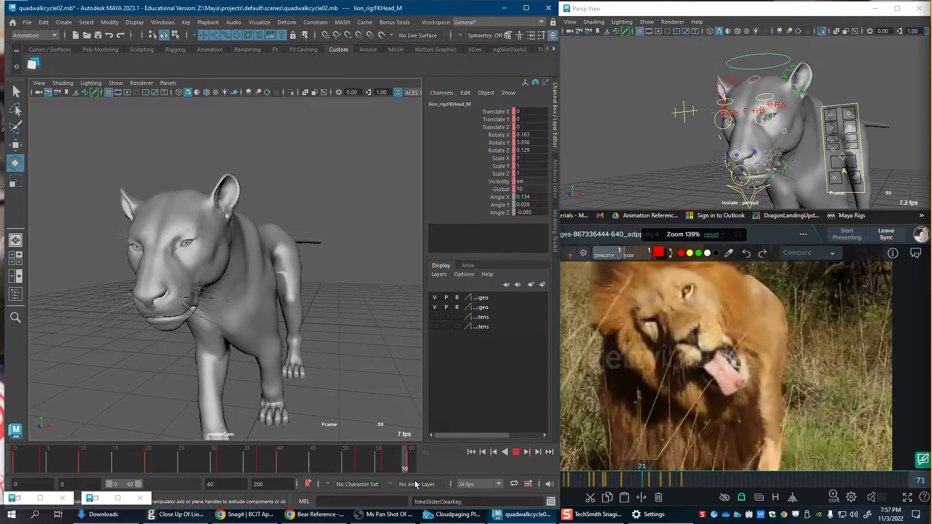
Step: Clear the head key at frame 56 and compare the pose at frame 60 with reference frame 81
click(386, 466)
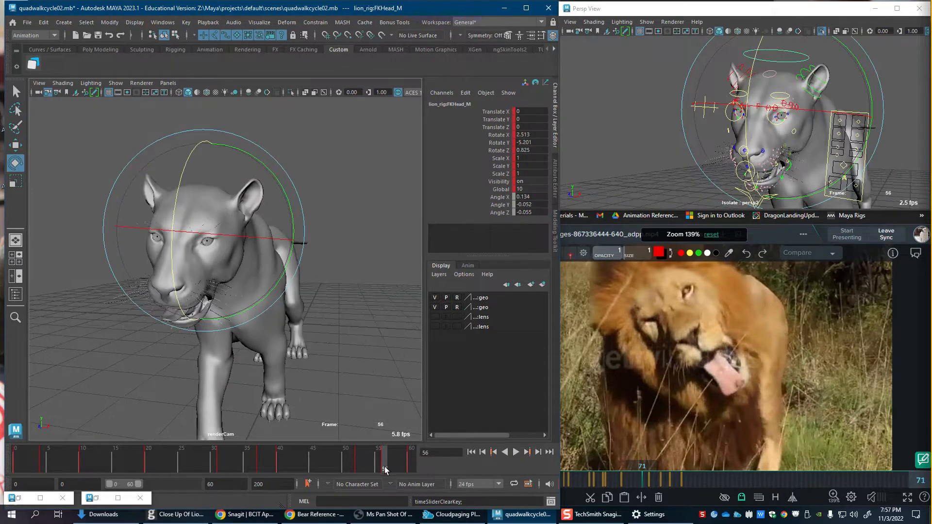
mouse_move(410, 464)
mouse_down()
mouse_move(359, 460)
mouse_move(410, 464)
mouse_up()
mouse_move(671, 484)
mouse_down()
mouse_move(654, 482)
mouse_move(681, 483)
mouse_move(634, 483)
mouse_move(666, 484)
mouse_up()
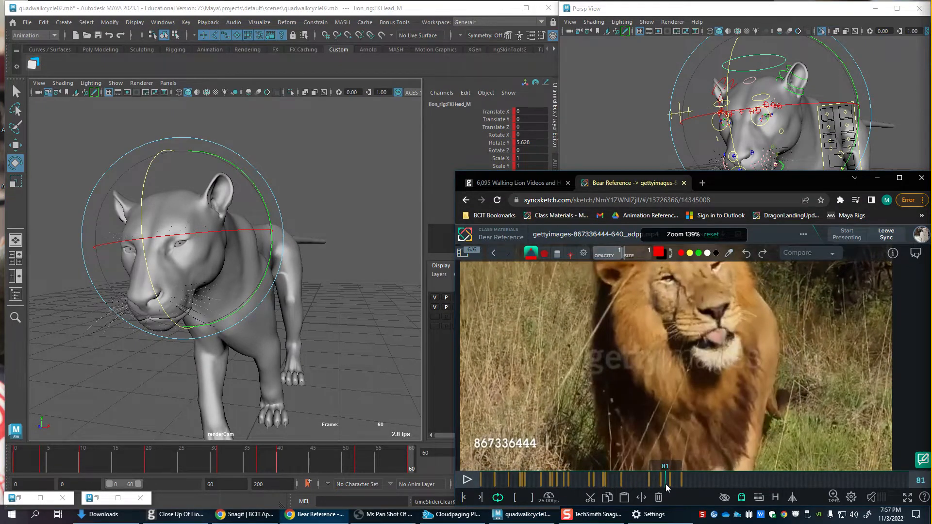
Step: Key the head's tilted pose at frame 49, and rotate the head at frame 55 to about X 18.9, Y 18.5, Z -13.9
click(310, 459)
click(340, 463)
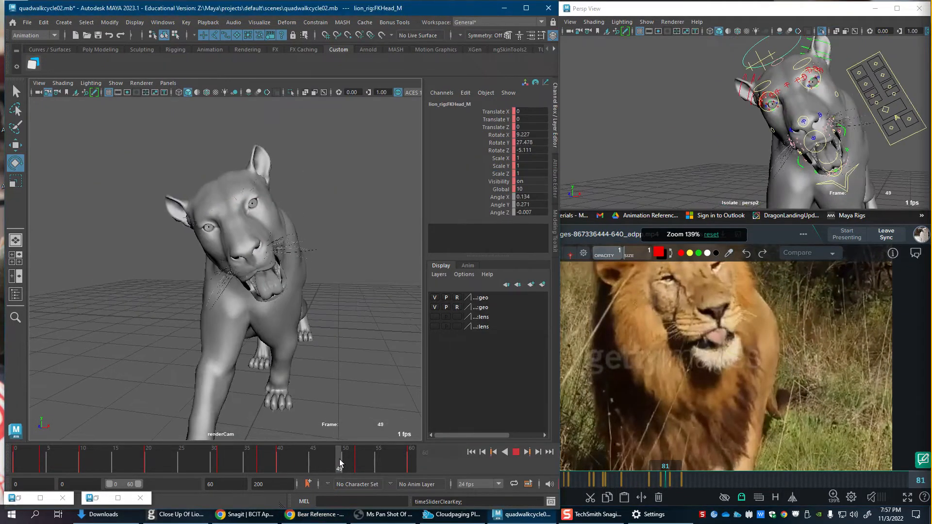
drag(345, 464, 380, 462)
drag(291, 227, 297, 238)
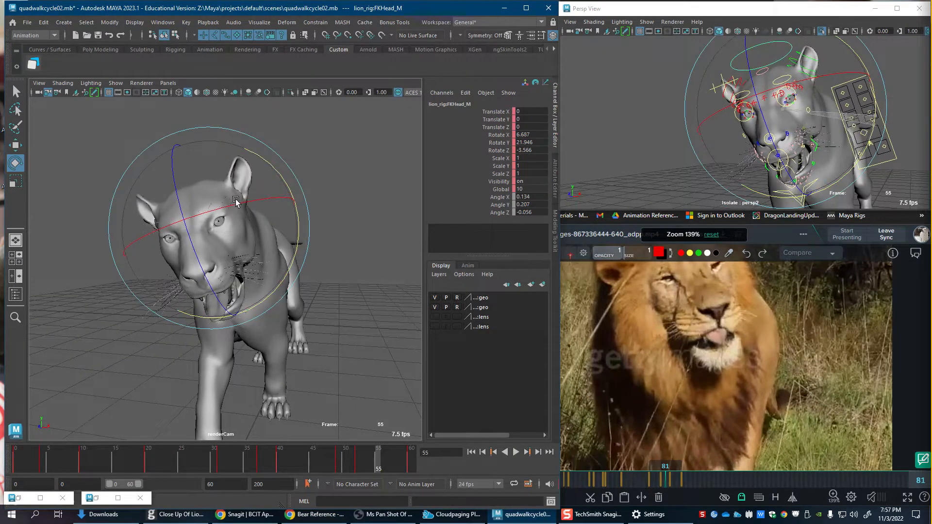
drag(240, 203, 332, 385)
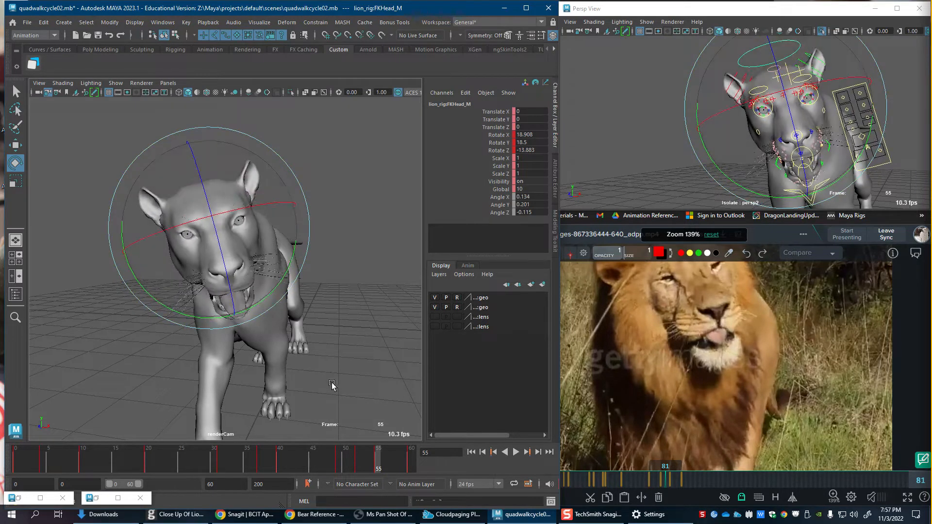
Step: Clear the head key at frame 52, and key the head at frame 60 rotated to about X 23.0, Y 5.0, Z -6.3
click(357, 459)
key(Delete)
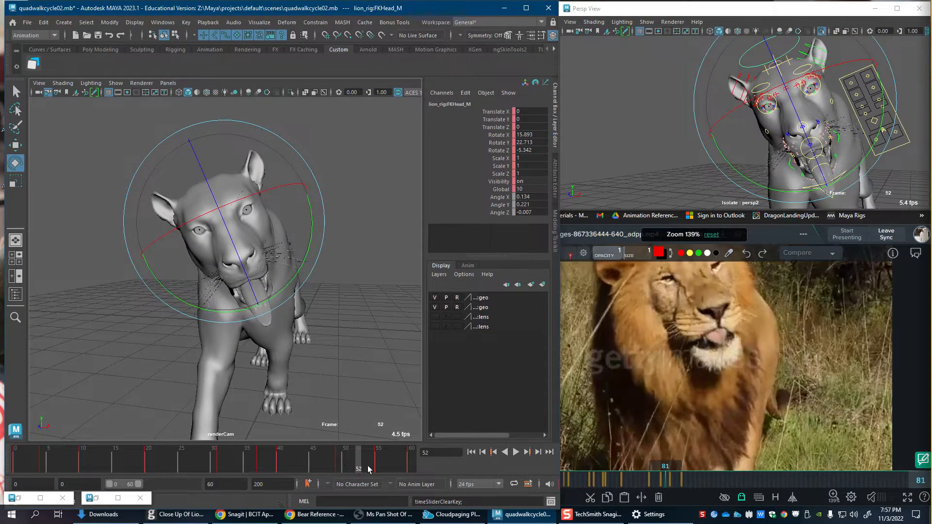
drag(367, 465, 422, 464)
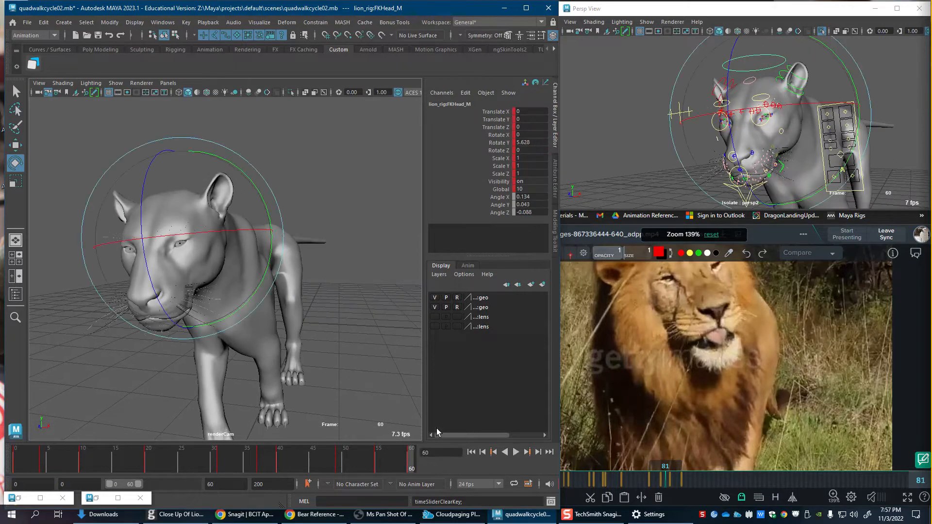
drag(213, 233, 214, 268)
key(s)
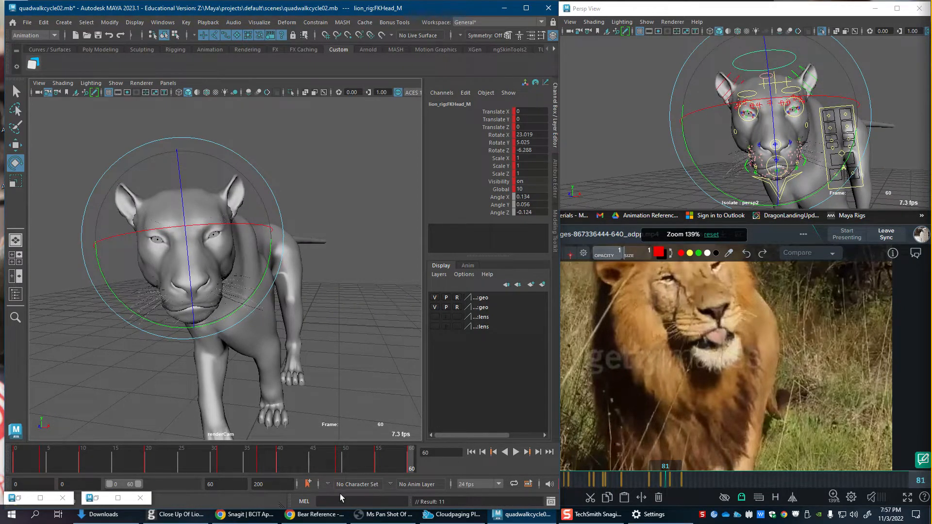
Step: Return to frame 0 with nothing selected, save the scene, and switch the render camera view to textured shaded display
click(16, 467)
click(322, 369)
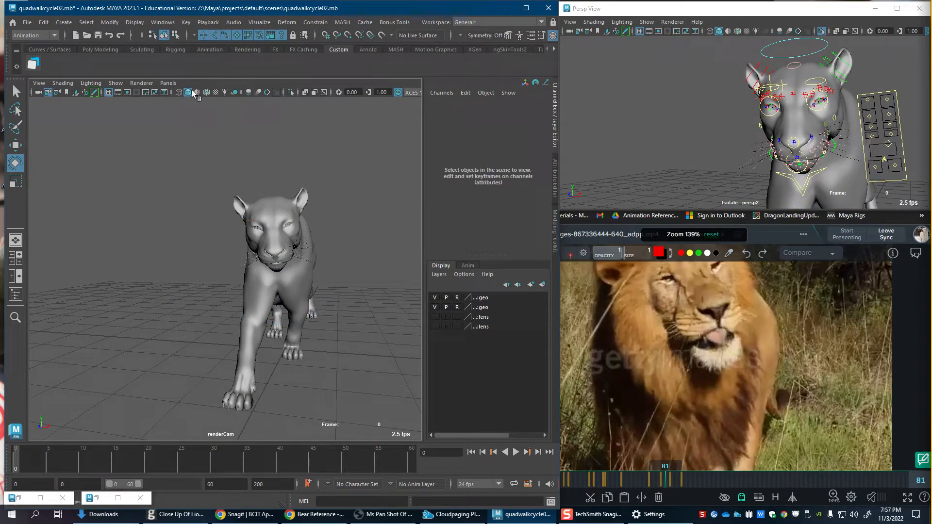
key(6)
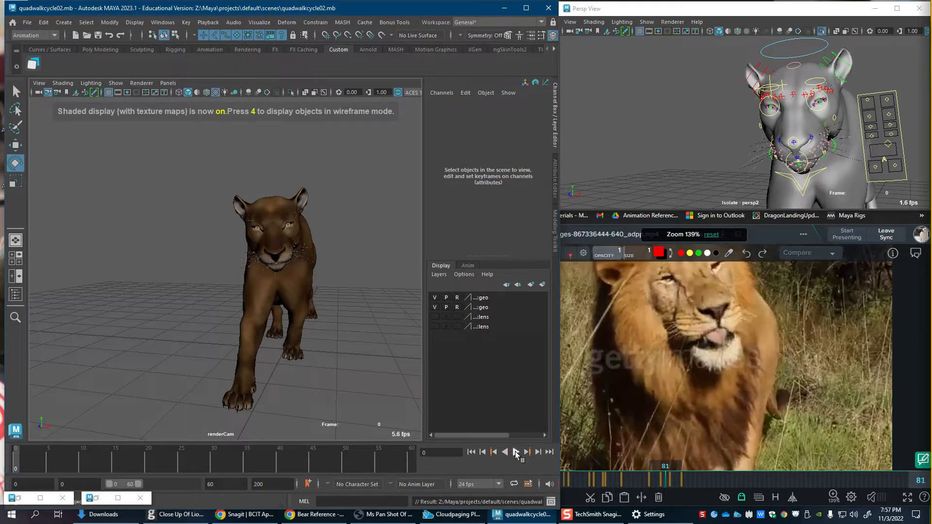
Step: Playblast the 0 to 60 frame range from the render camera view
drag(184, 169, 186, 183)
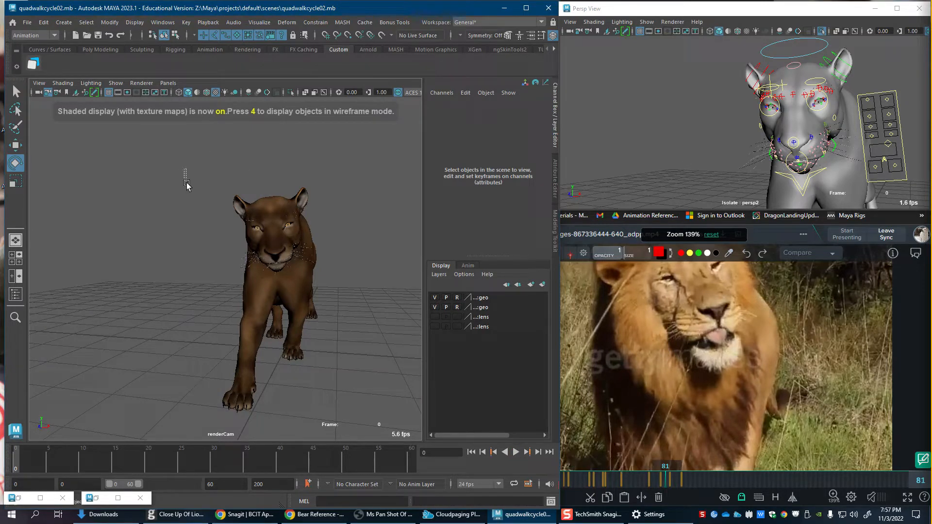
right_click(184, 460)
click(199, 444)
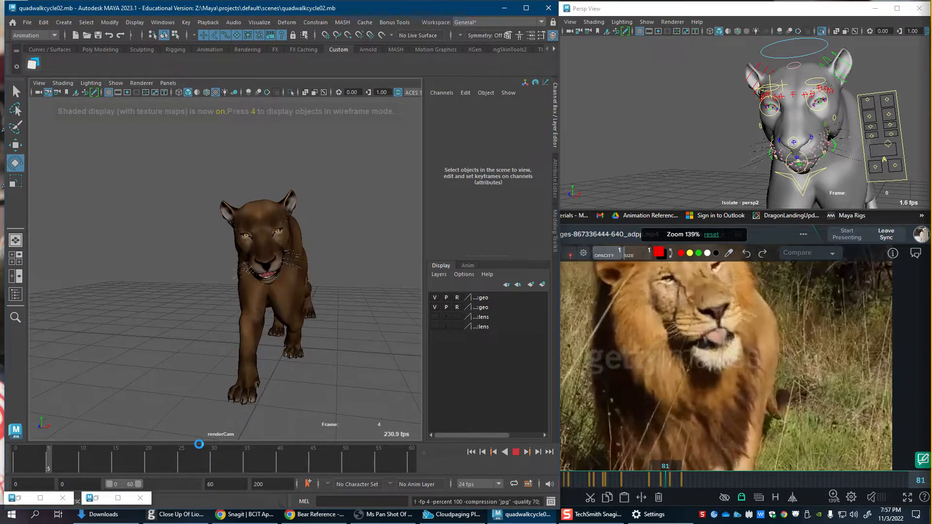
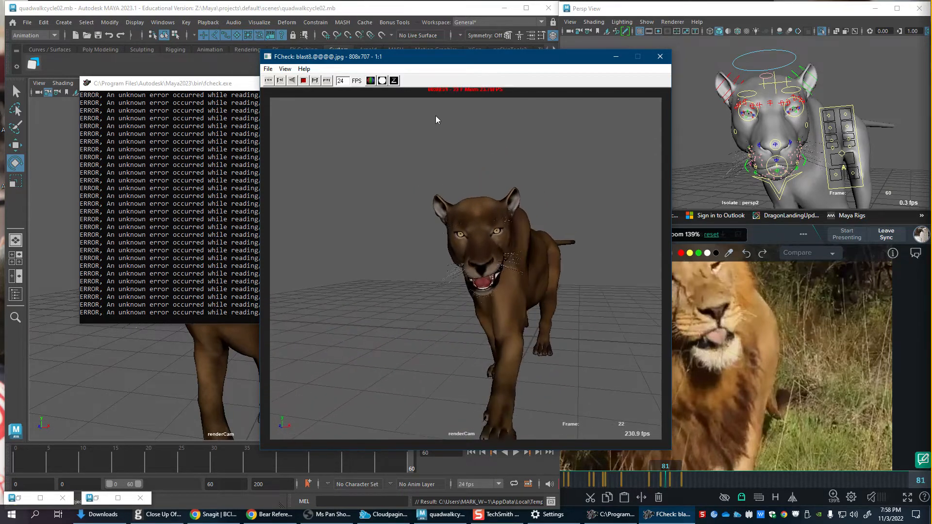
Step: Place the playblast beside the reference clip and set the clip's in and out points around the matching section
drag(450, 62, 302, 92)
click(917, 335)
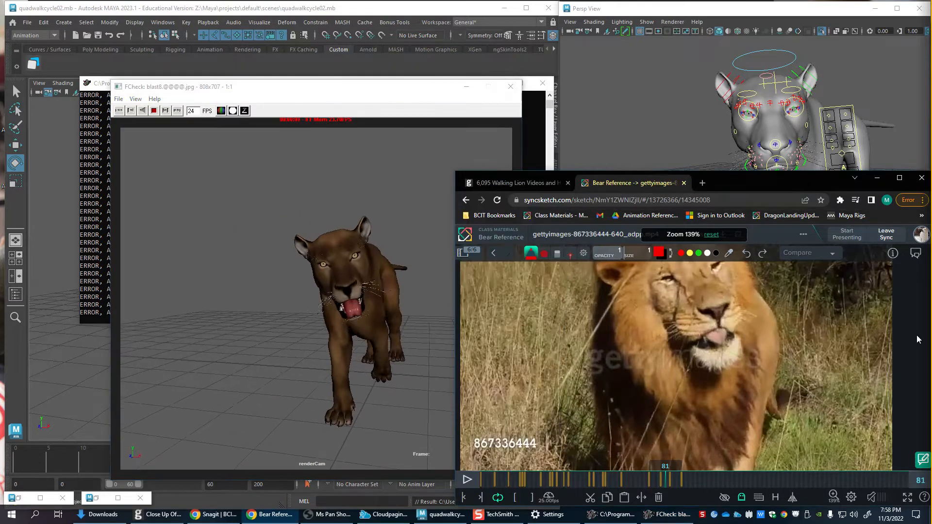
drag(553, 482, 672, 483)
click(515, 496)
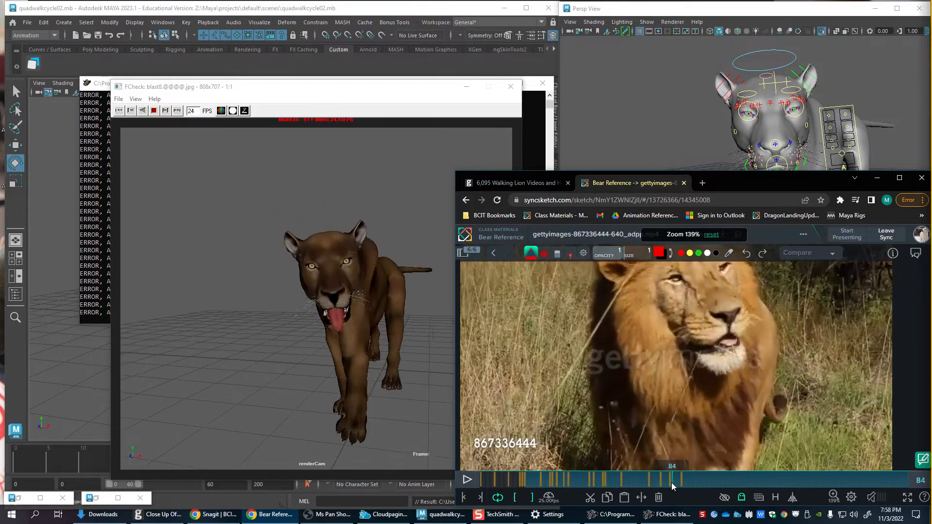
click(532, 497)
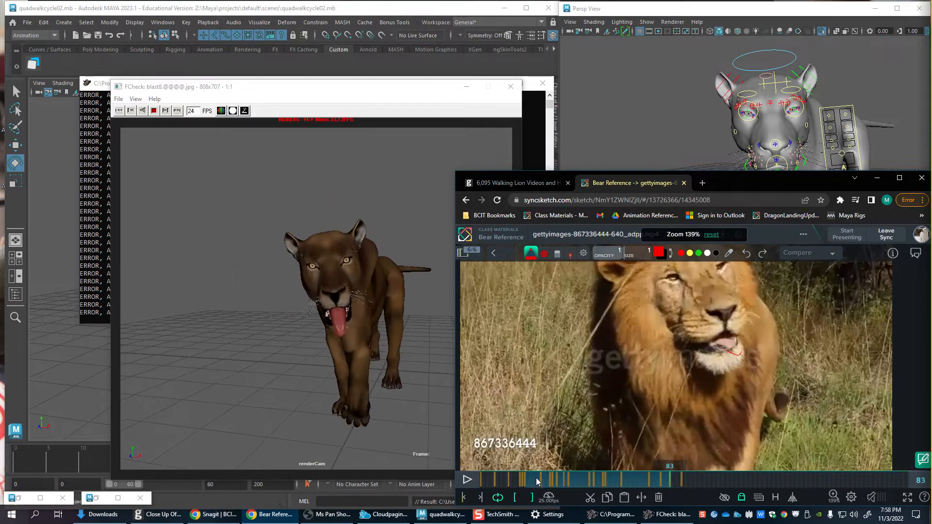
Step: Loop the reference clip next to the playblast, restarting it to line up the timing, compare the motion, and close the playblast
click(467, 480)
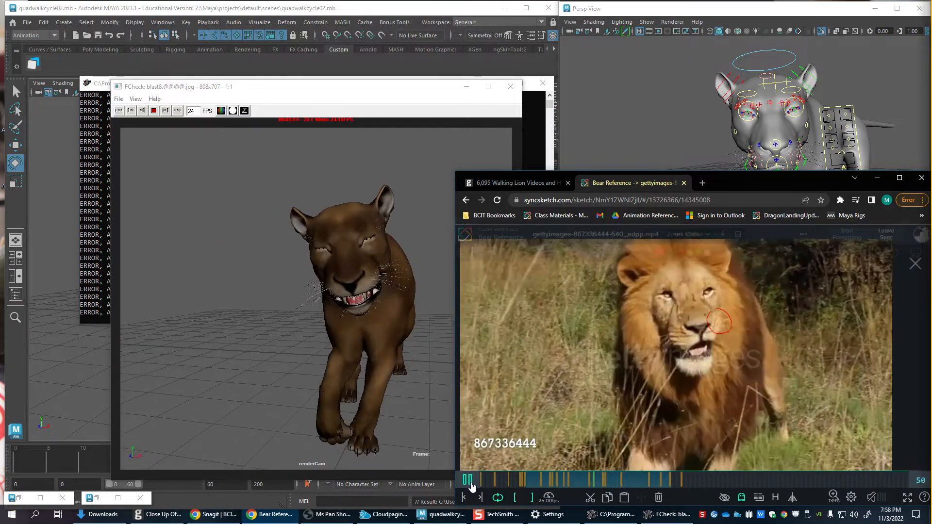
click(468, 481)
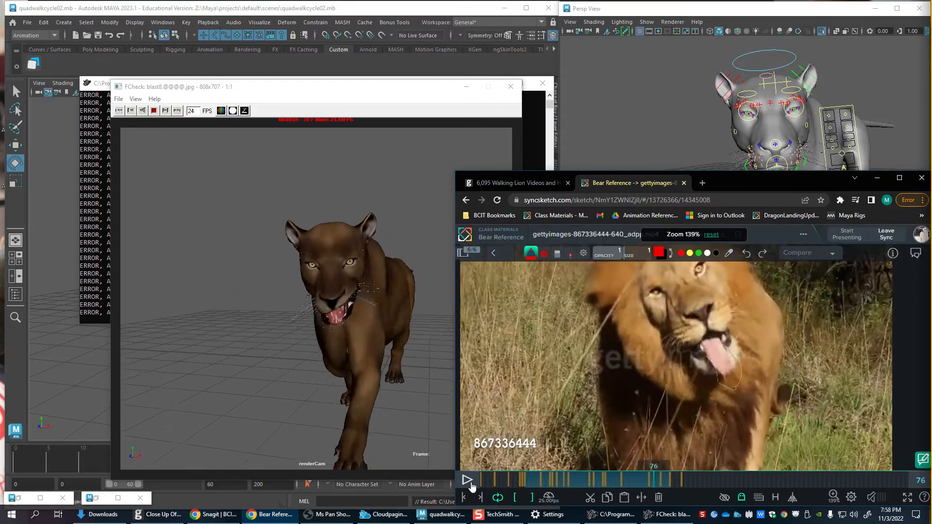
click(469, 481)
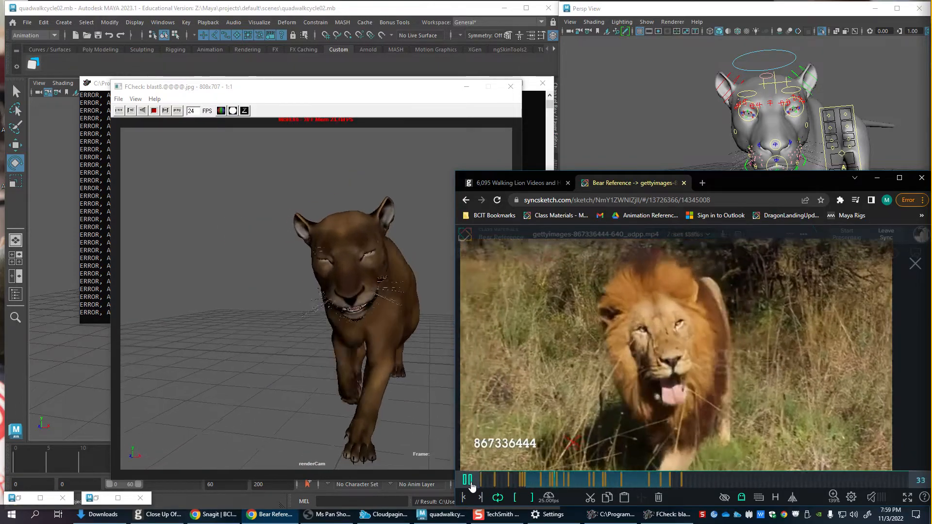
click(469, 482)
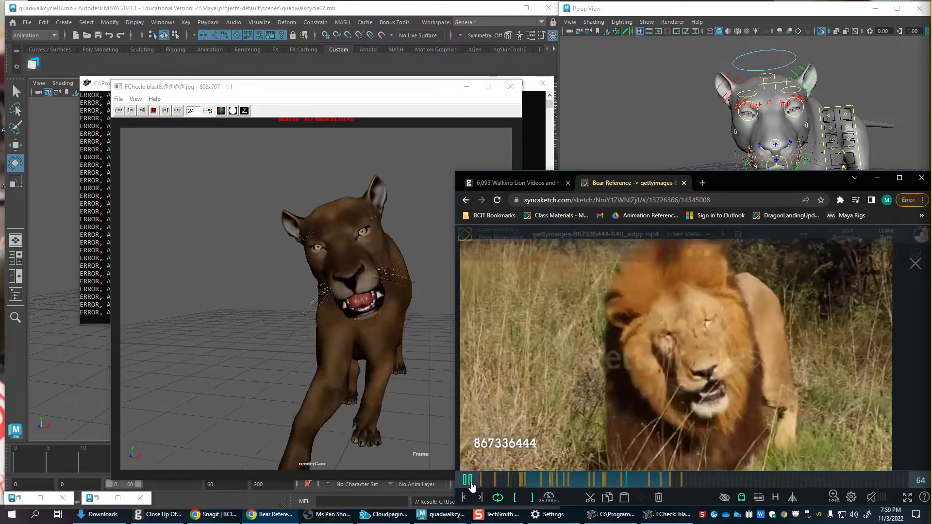
click(469, 480)
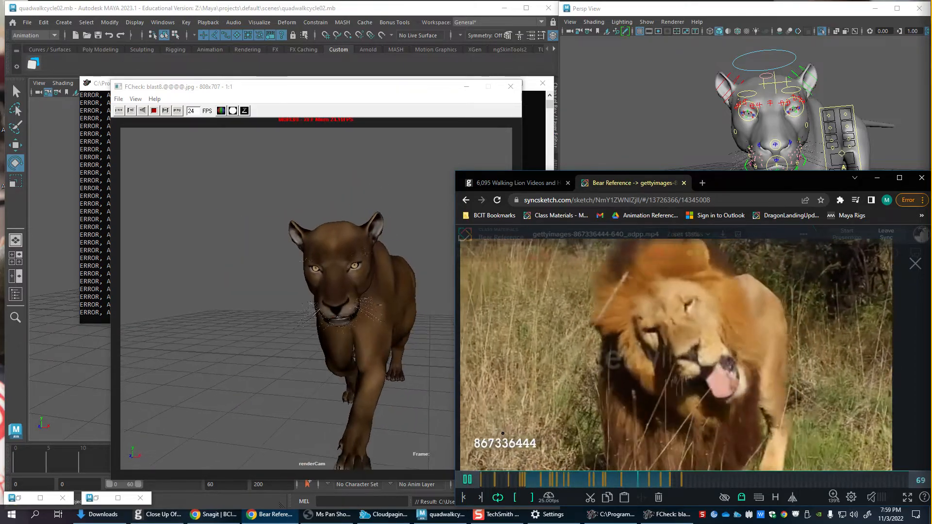
mouse_move(659, 518)
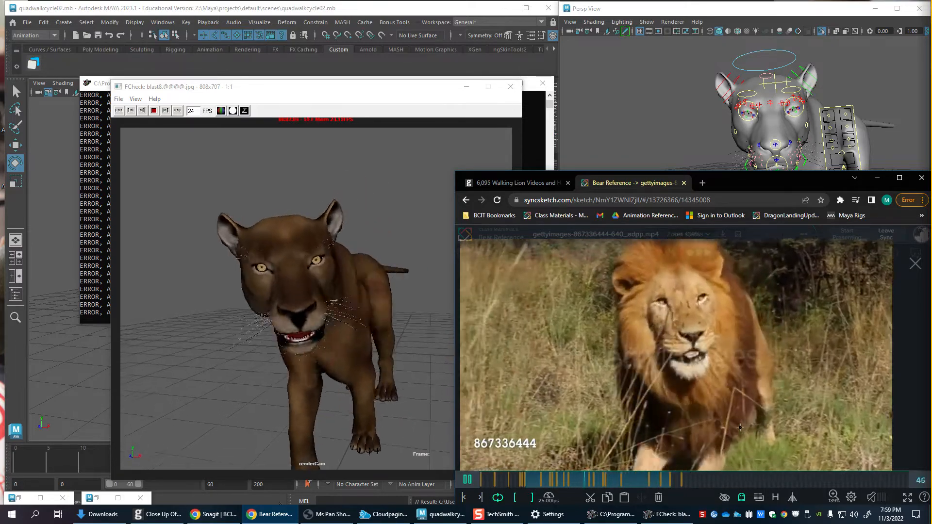
key(space)
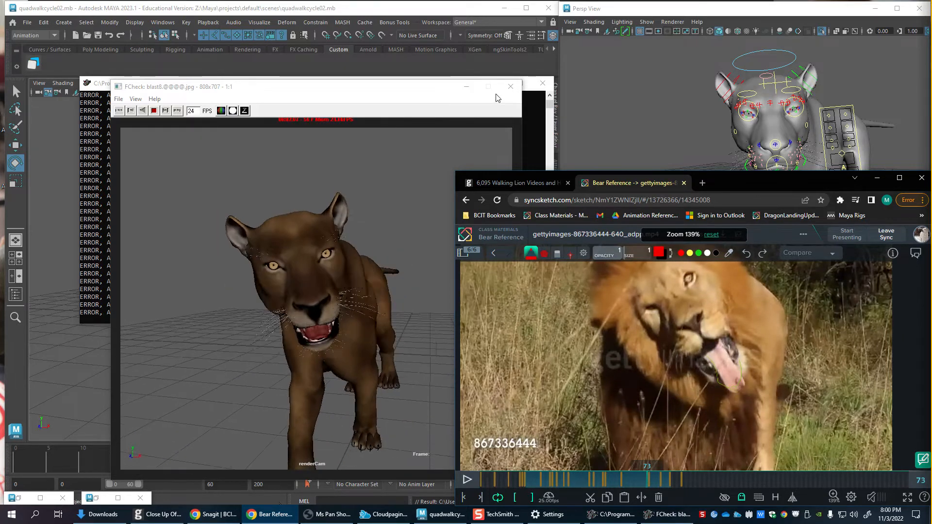
click(510, 86)
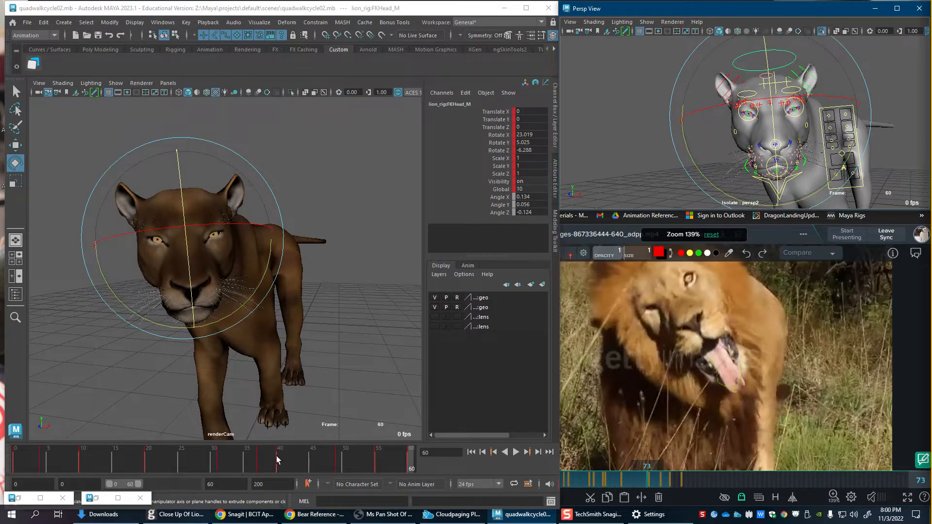
Step: Review the tongue-out motion up to frame 47 and activate the Move tool there for adjusting a control
drag(192, 462, 326, 469)
key(w)
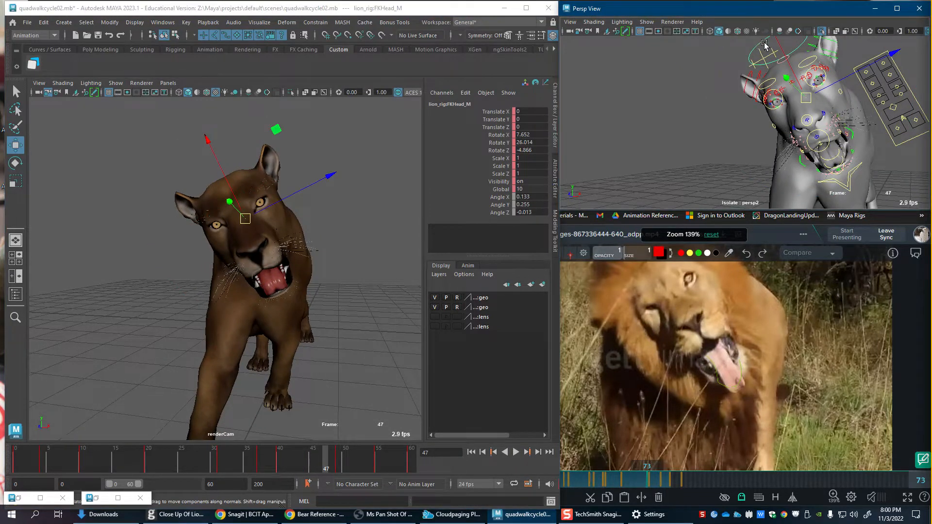
Step: Rotate the head control at frame 49 so that its Rotate Z is about 1.9
drag(226, 461, 310, 469)
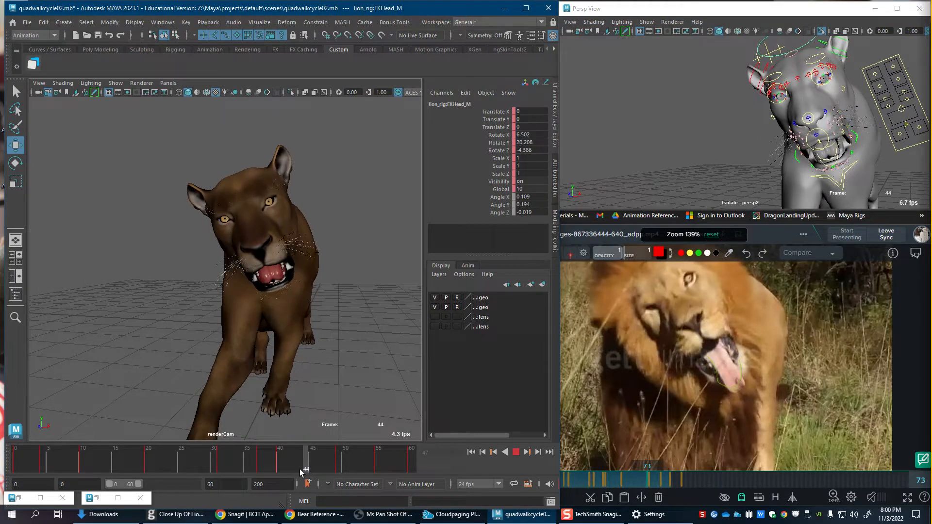
click(300, 470)
key(alt+v)
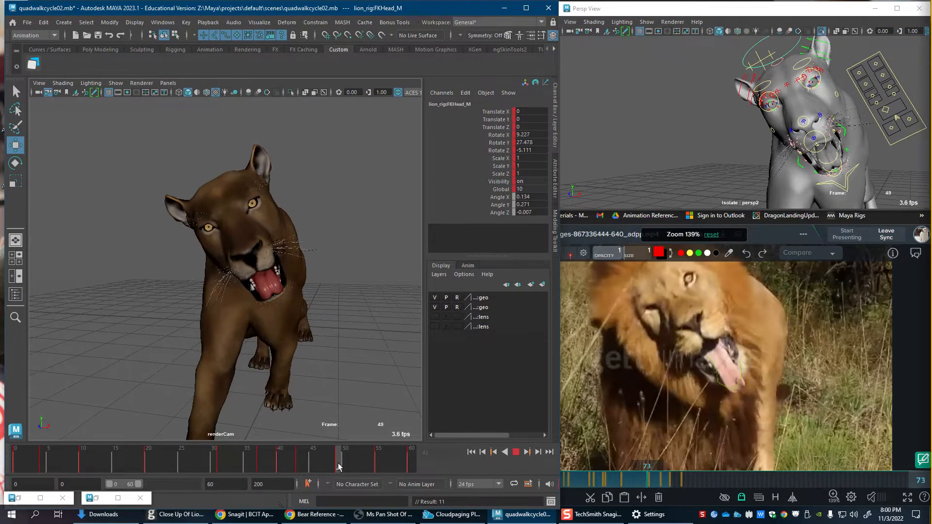
key(ctrl+z)
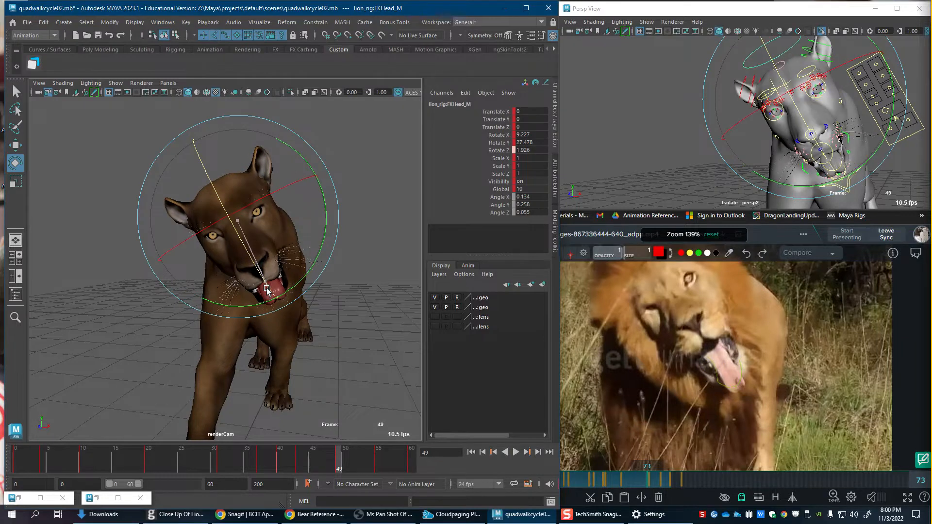
Step: Rotate the head control at frame 52 to a Rotate Z of about 7.4
key(alt+v)
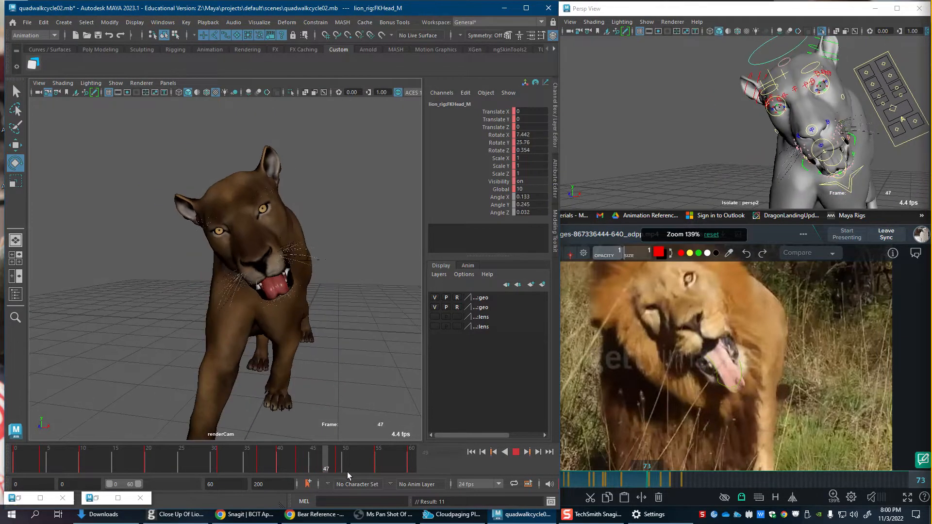
key(alt+v)
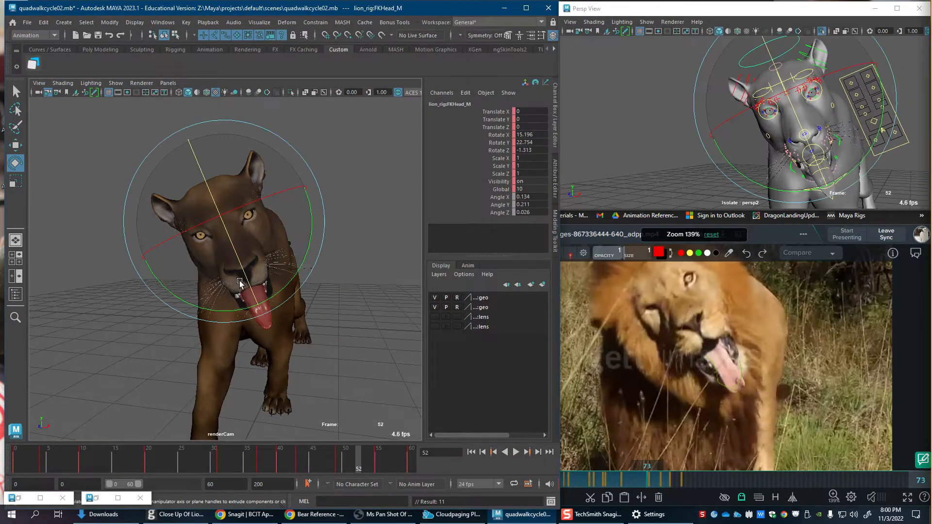
drag(249, 286, 250, 293)
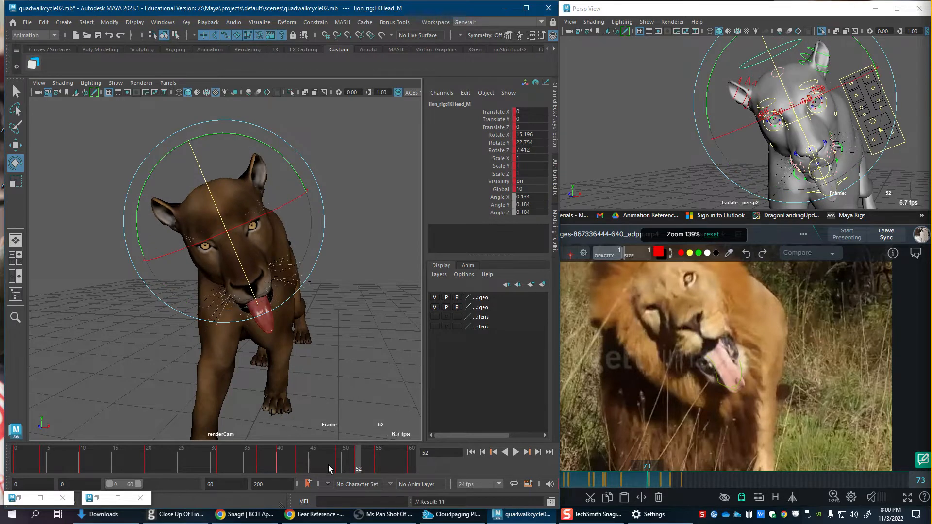
Step: Delete the head control's key at frame 55
drag(328, 465, 378, 467)
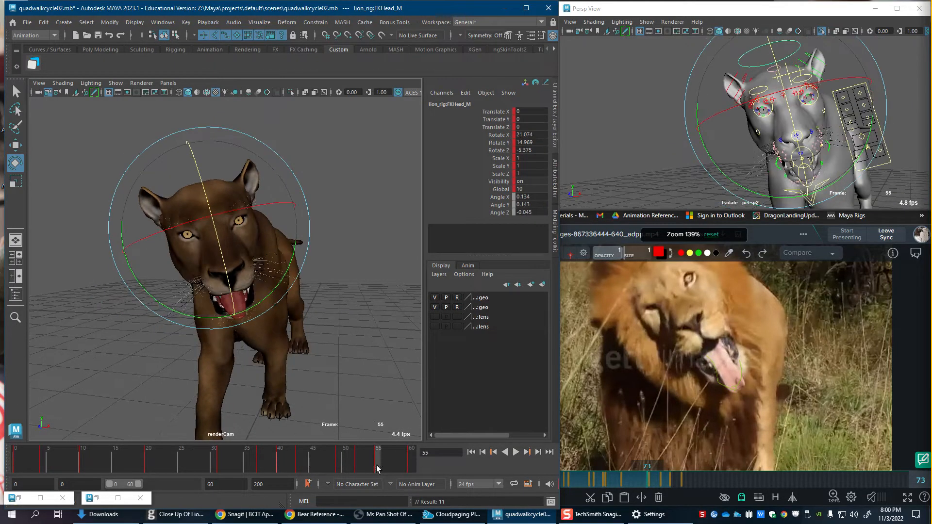
key(alt+v)
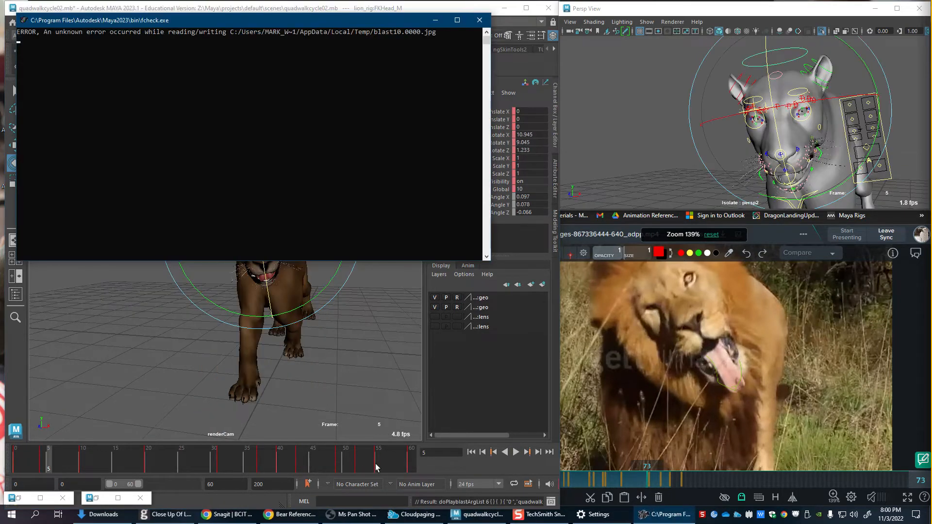
right_click(378, 464)
click(399, 312)
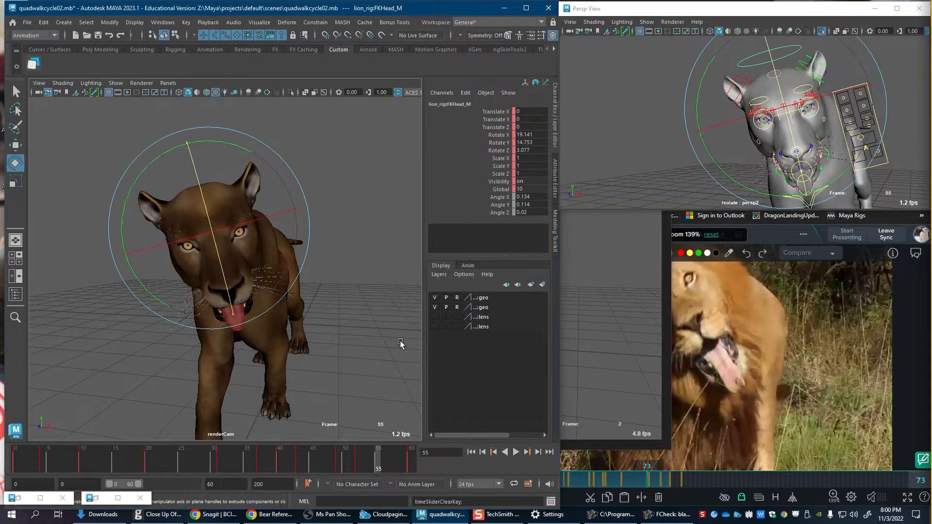
Step: Switch the render camera view to shaded display without textures and play back the head motion from around frame 43
mouse_move(329, 468)
mouse_down()
mouse_move(350, 467)
mouse_move(316, 466)
mouse_move(332, 467)
mouse_up()
key(5)
click(299, 464)
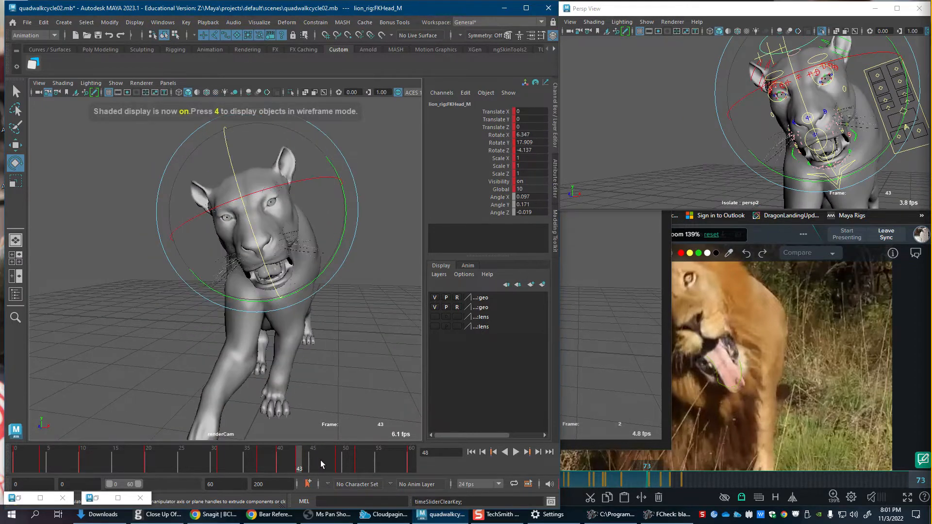
key(alt+v)
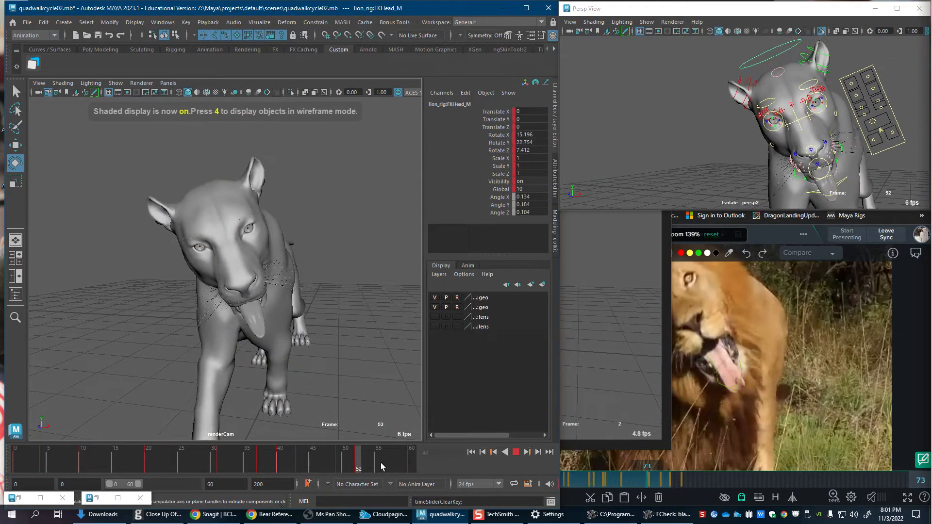
key(alt+v)
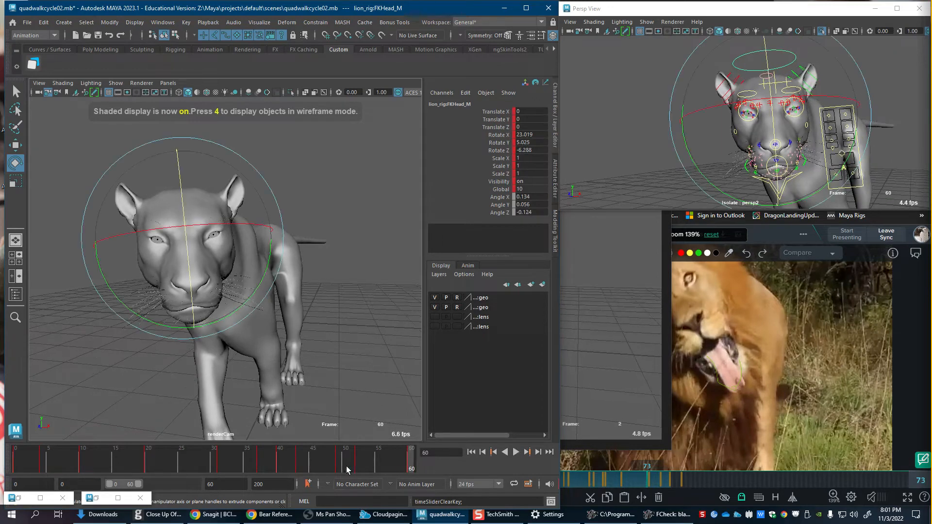
Step: Rotate the head control to about X 19.9, Y 6.6, Z 0.9 at frame 56 and X 23.3, Y 11.2, Z -7.0 at frame 60
drag(333, 466, 385, 462)
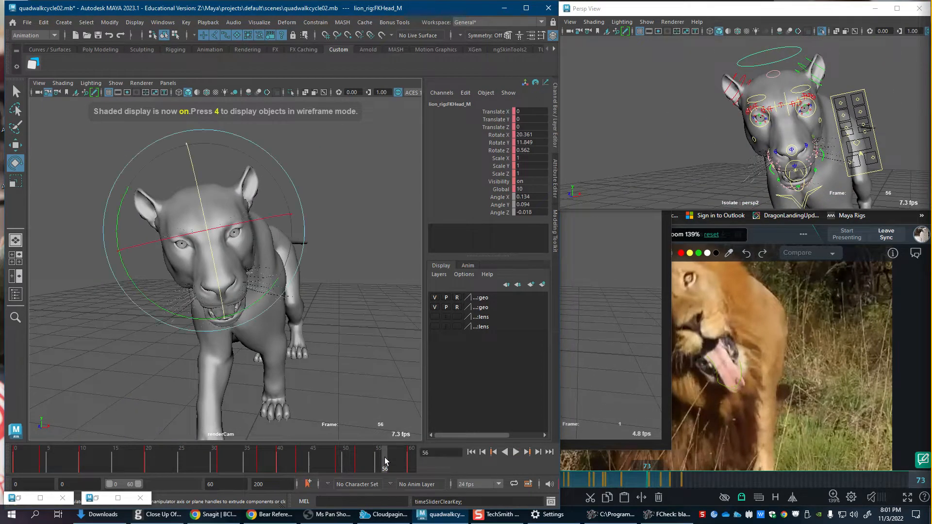
drag(281, 296, 276, 299)
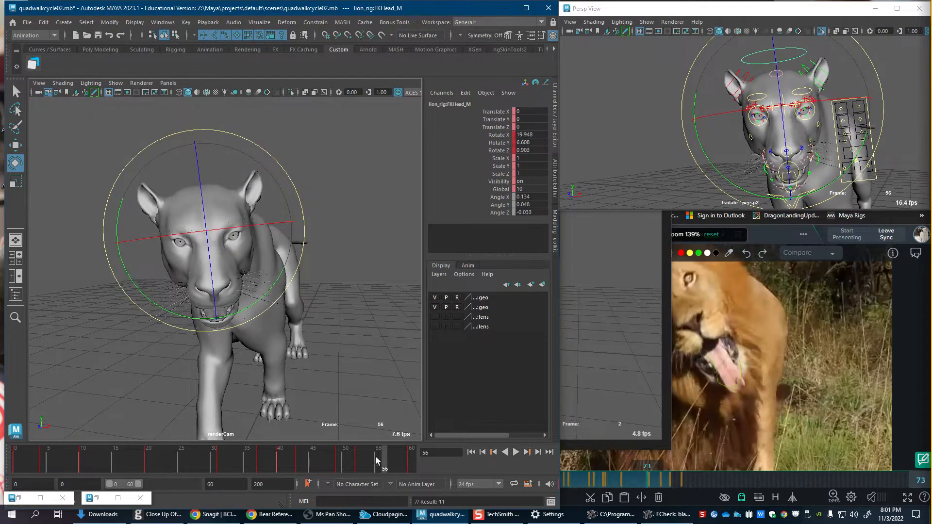
key(alt+v)
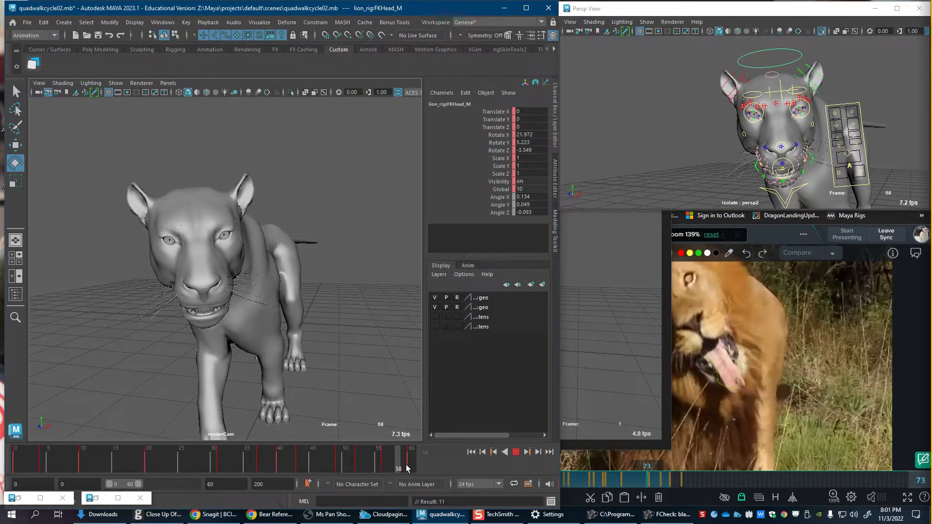
drag(282, 276, 282, 261)
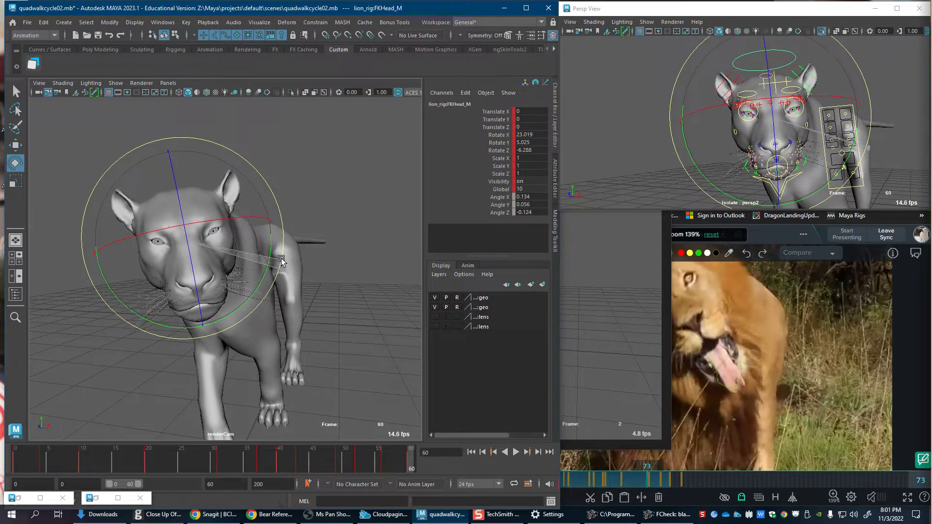
Step: Play back the head motion and compare it with the lion reference video around its frame 64
key(alt+v)
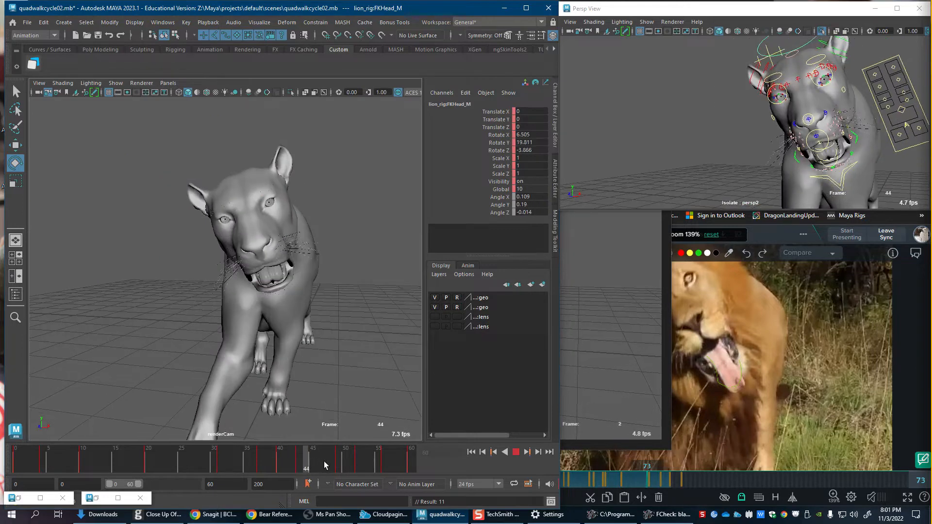
drag(374, 469, 424, 469)
drag(678, 476, 625, 479)
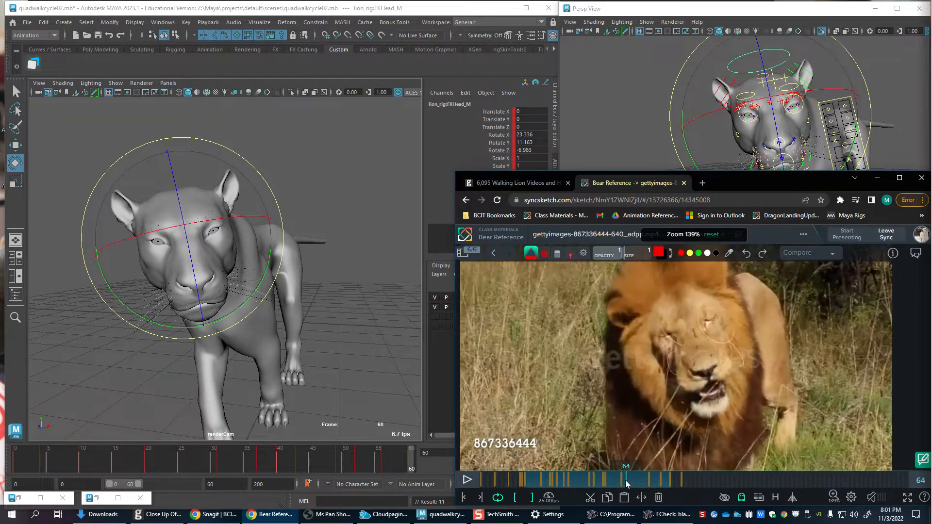
click(282, 459)
key(alt+v)
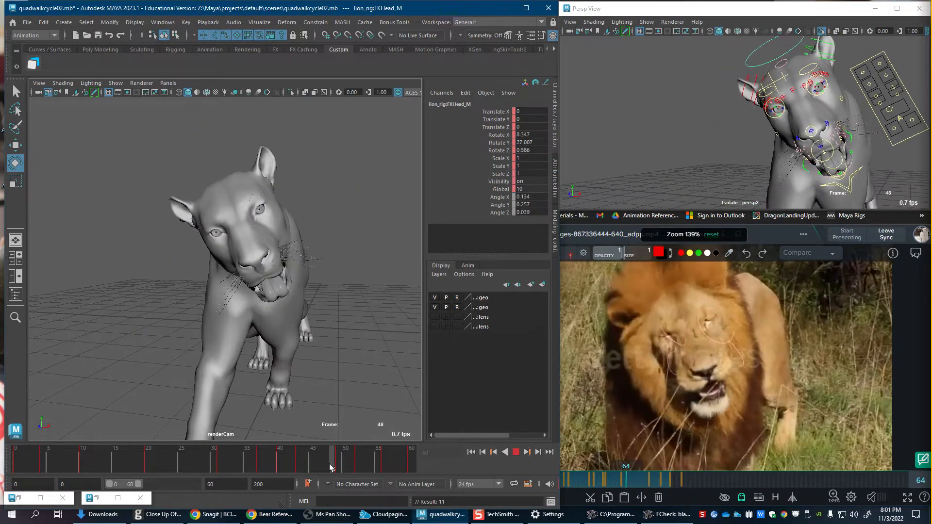
key(alt+v)
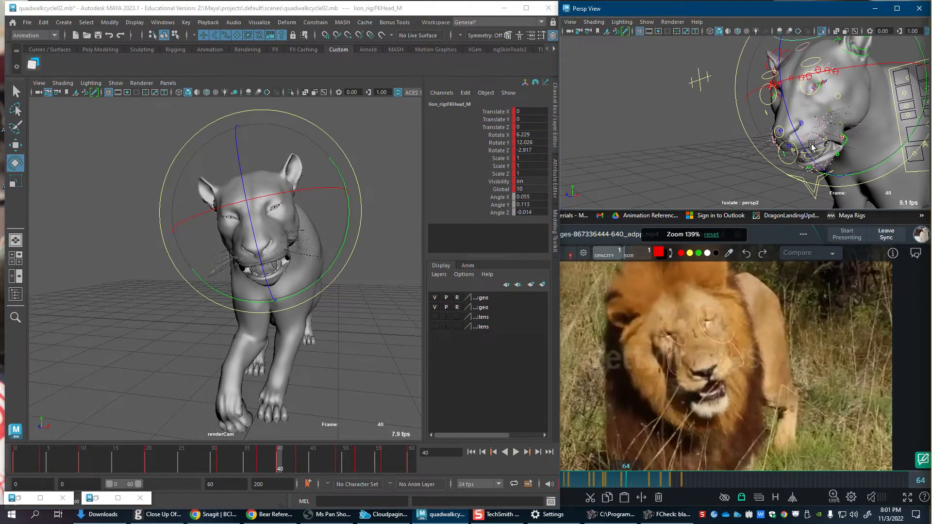
Step: Show the rig's control curves in the render camera view, select the neck control, and add it to the Persp View's isolated objects
click(116, 83)
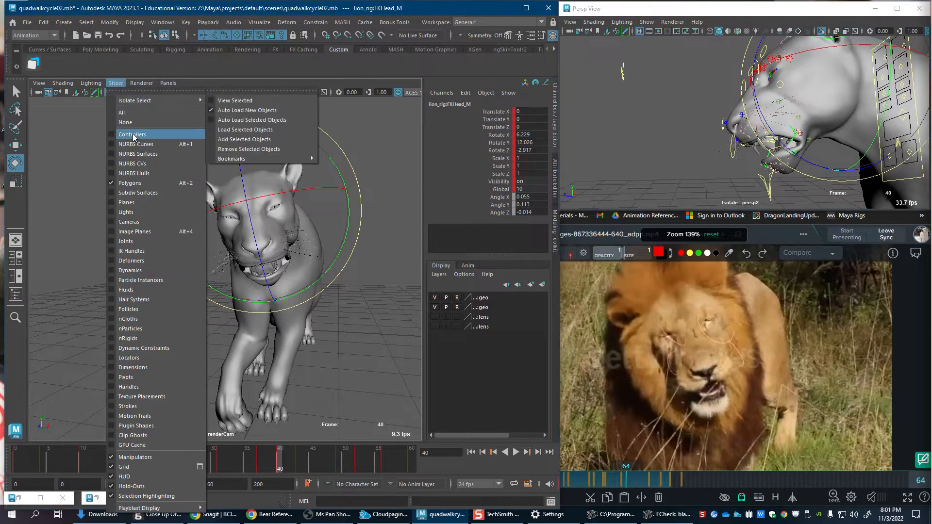
click(233, 98)
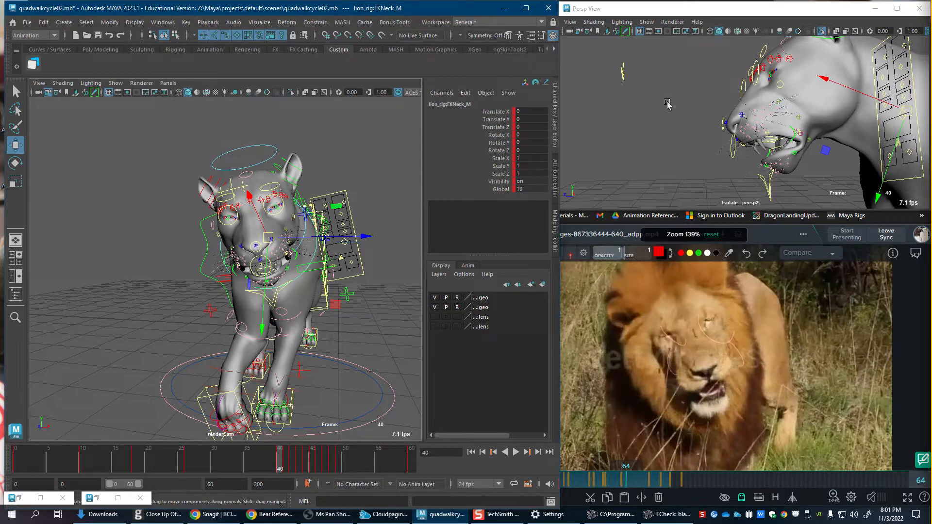
click(647, 22)
mouse_move(734, 41)
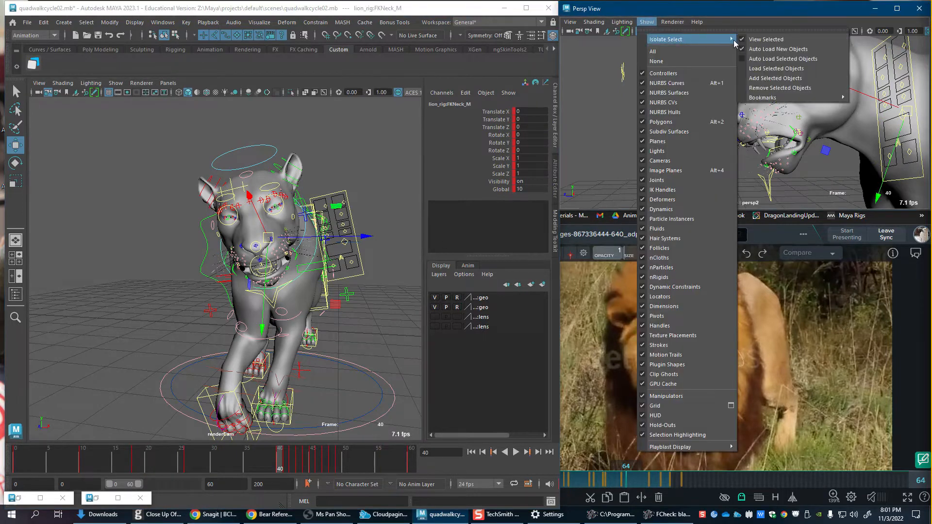
click(776, 88)
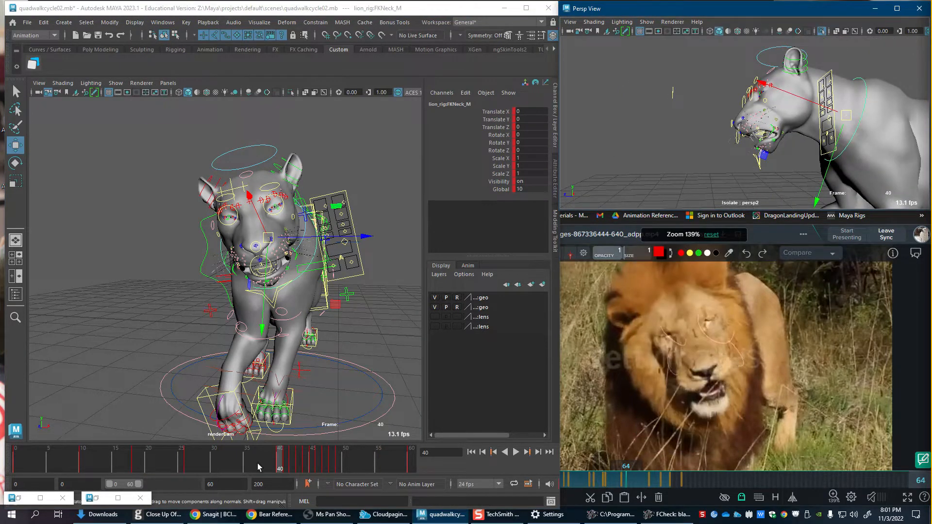
Step: Hide the NURBS curves in the render camera view and rotate the neck control at frame 45 to about X -1.7, Y -1.9, Z 13.3
drag(230, 459, 312, 468)
click(117, 85)
click(146, 146)
key(e)
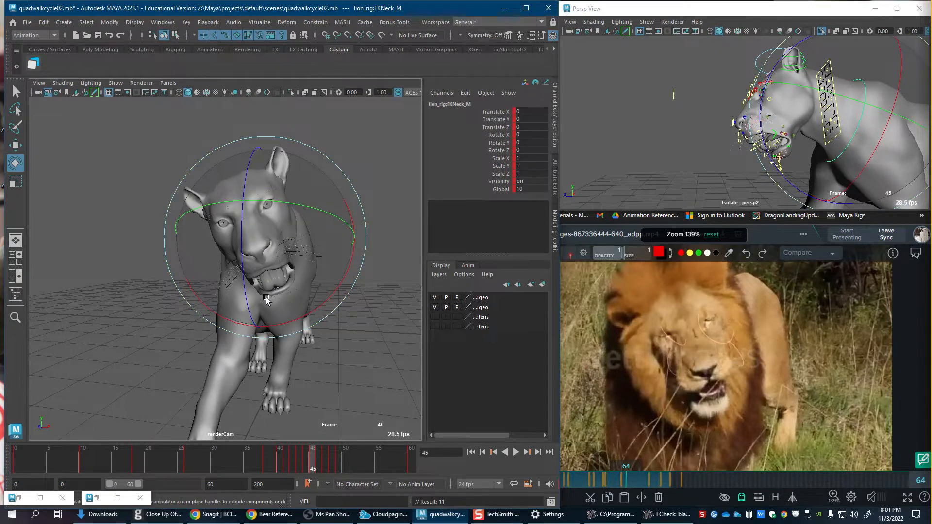
drag(267, 300, 282, 302)
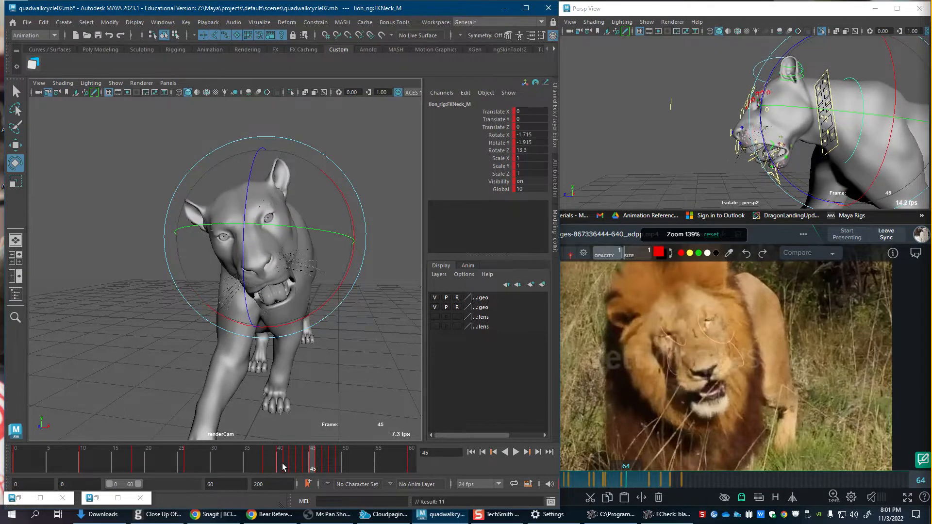
Step: Delete the neck control's keys from frame 40 to 44 and the cluster of keys just after frame 45
shift+drag(281, 467, 350, 461)
right_click(334, 461)
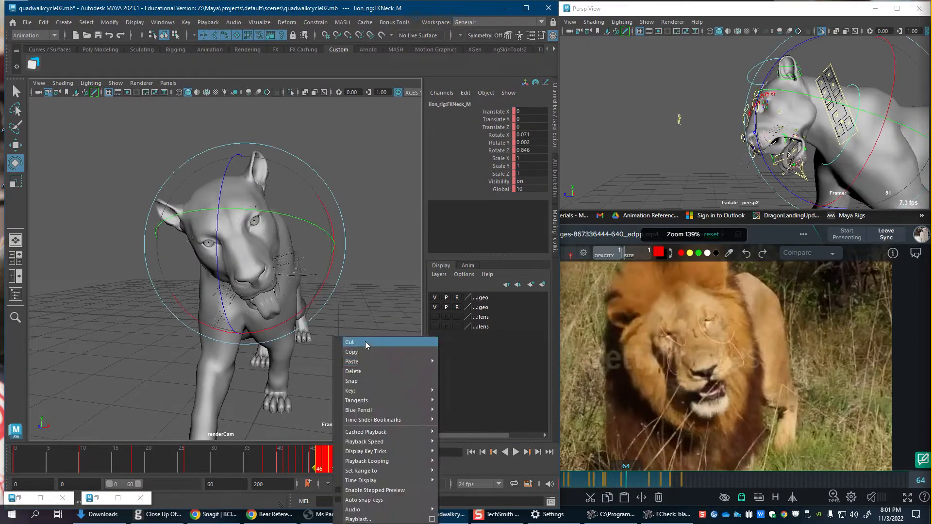
click(363, 371)
shift+drag(281, 464, 311, 465)
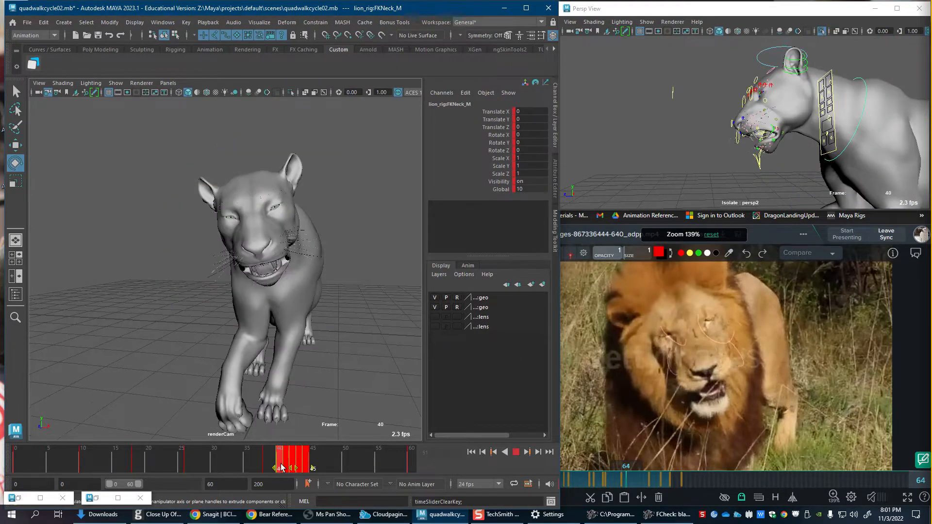
right_click(281, 465)
click(317, 311)
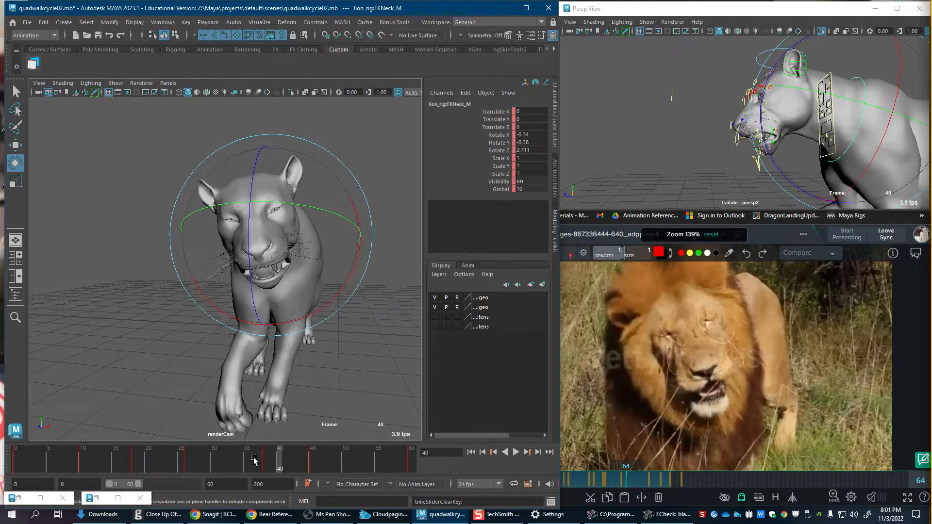
Step: Rotate the head control at frame 48 to a Rotate Z of about -6.5 and delete its key at frame 49
key(alt+v)
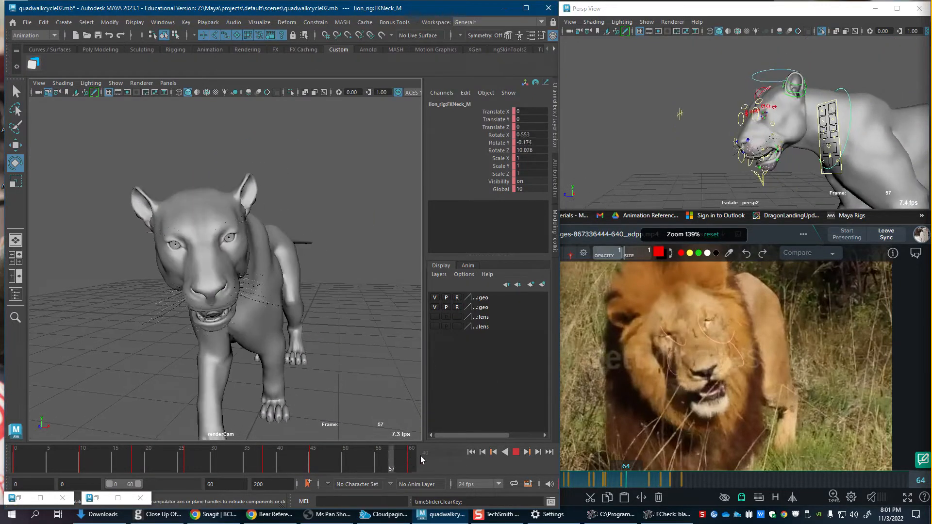
click(333, 456)
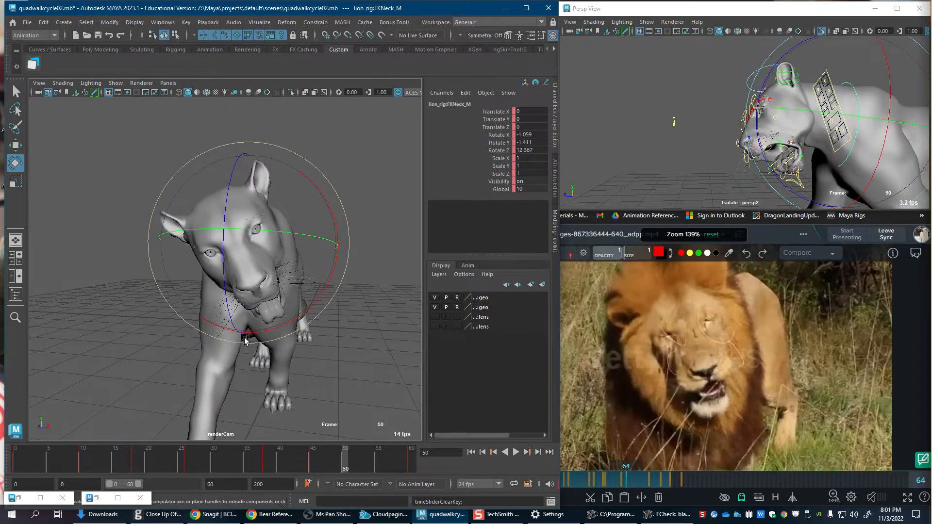
key(w)
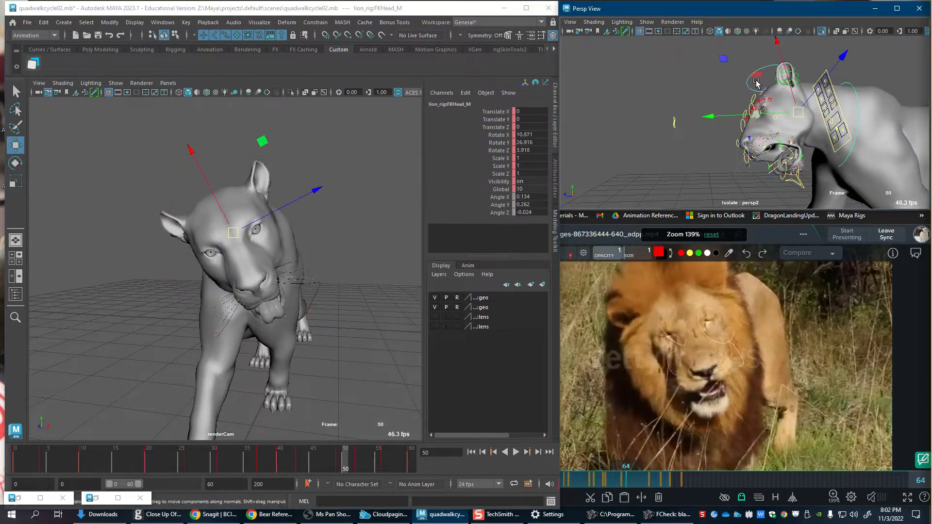
mouse_move(333, 462)
mouse_down()
mouse_move(306, 458)
mouse_move(332, 463)
mouse_up()
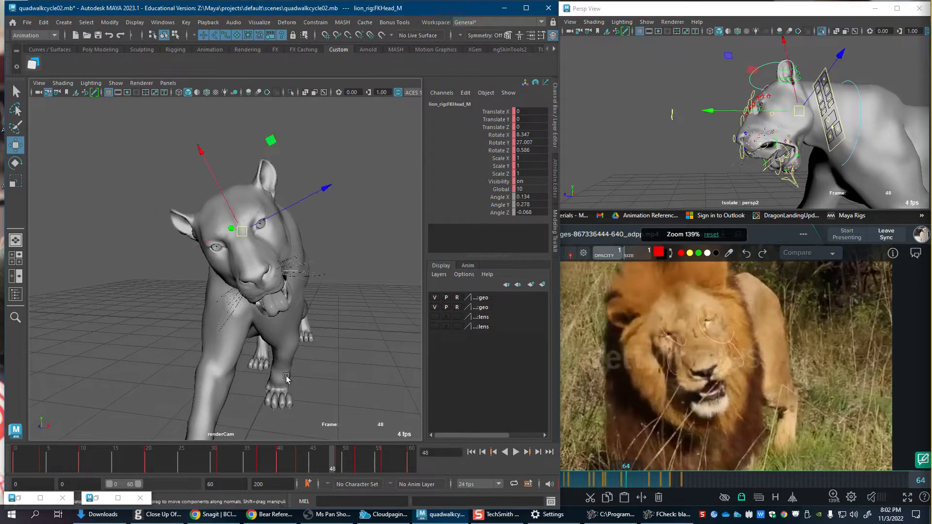
key(e)
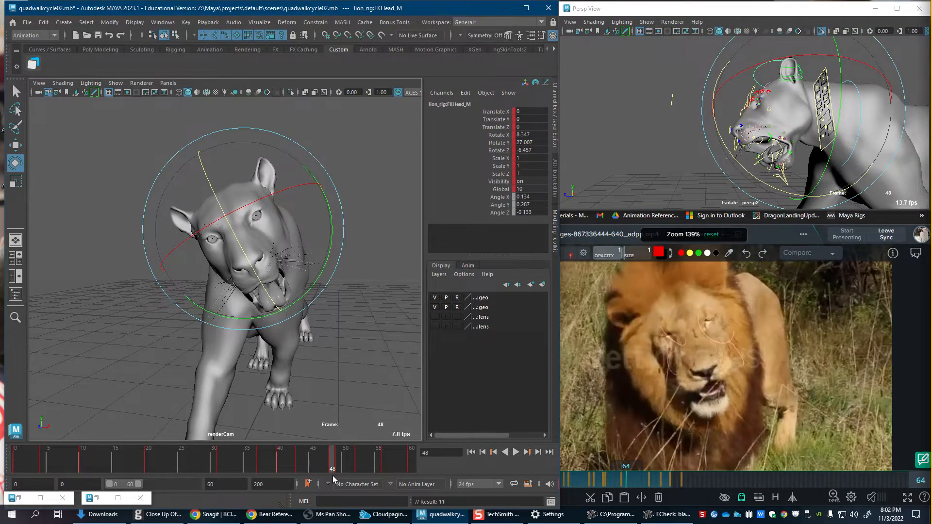
right_click(336, 466)
click(362, 313)
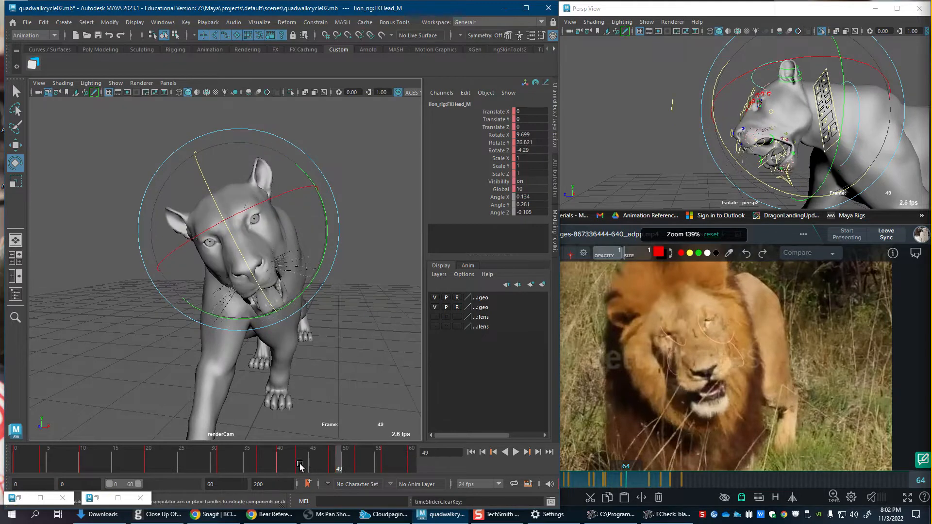
Step: Adjust and key the head control's rotation, and check the playback up to frame 60 against frame 55 of the lion reference
key(alt+v)
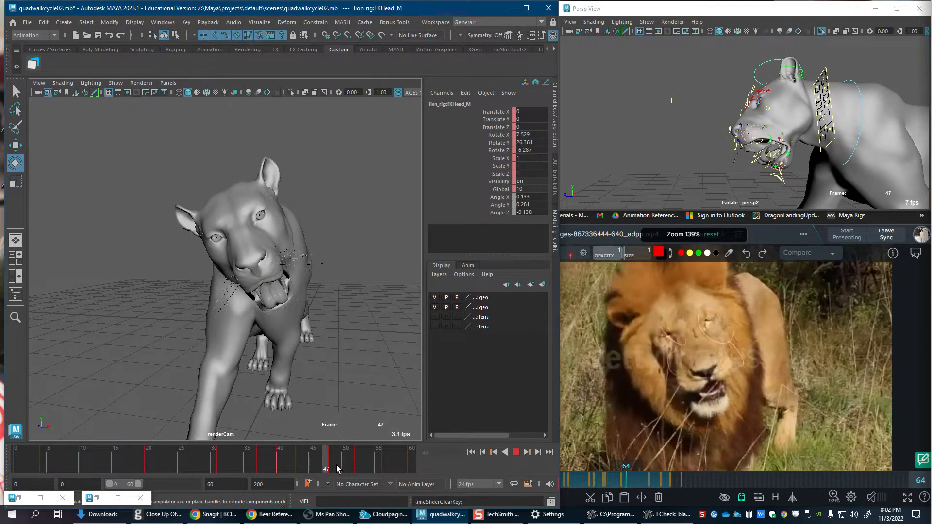
drag(262, 287, 276, 316)
key(alt+v)
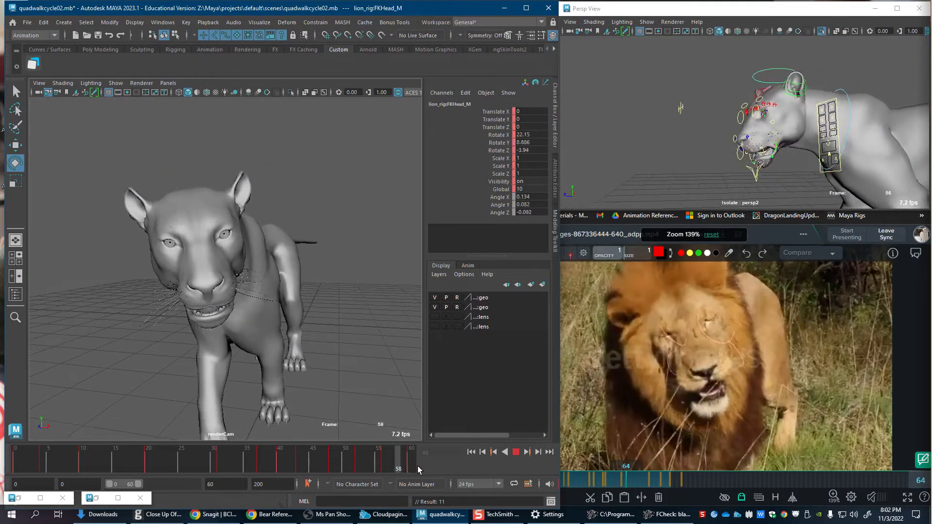
key(alt+v)
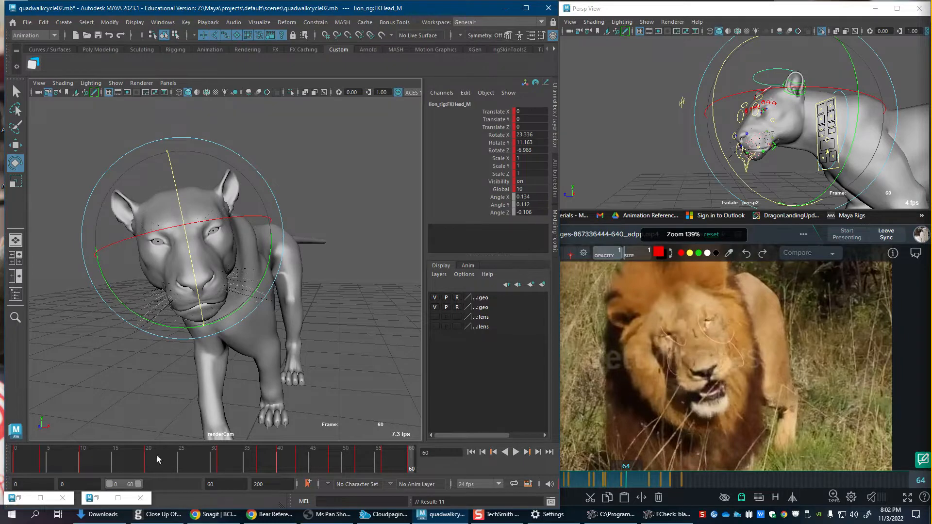
drag(652, 487, 606, 483)
Step: Select the upper-eyelid controls of both eyes in the Persp View with the Move tool active
alt+right_drag(709, 108, 825, 121)
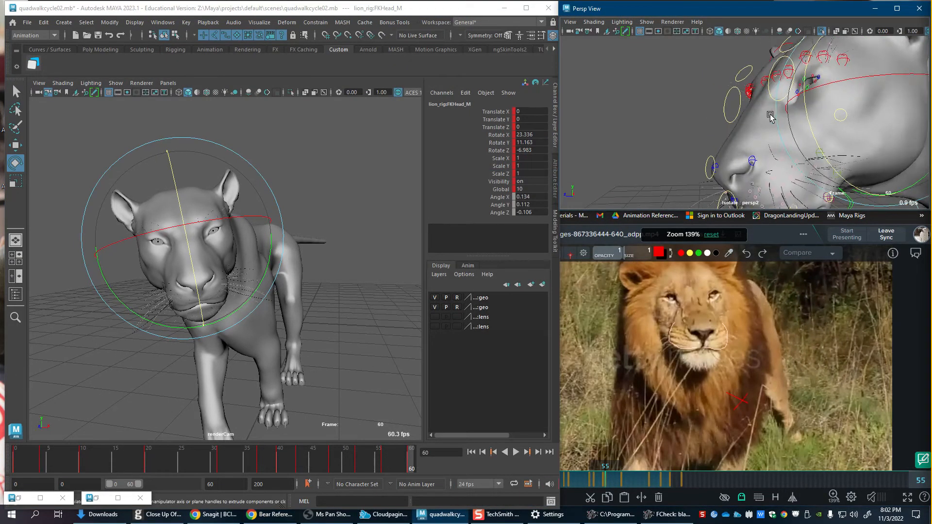
alt+middle_drag(722, 129, 706, 141)
alt+drag(707, 143, 743, 148)
alt+right_drag(743, 148, 827, 106)
key(w)
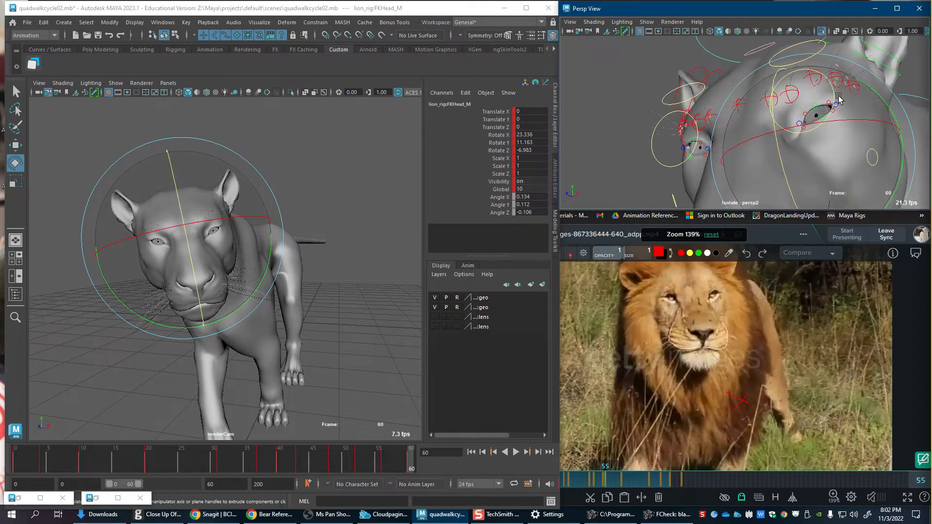
click(821, 120)
shift+click(821, 119)
alt+drag(680, 127, 741, 140)
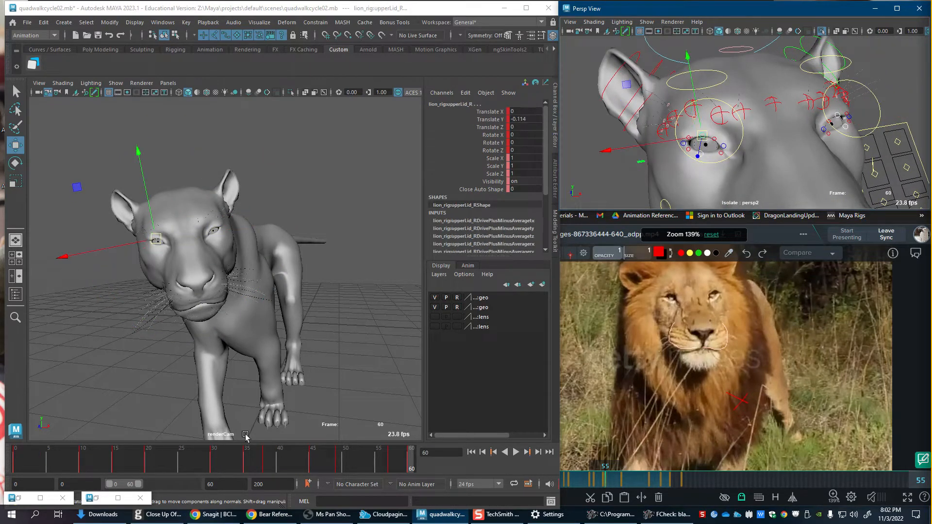
Step: Compare the eyelids between frames 0 and 10, and key the selected eyelid controls at frame 0
drag(94, 458, 63, 466)
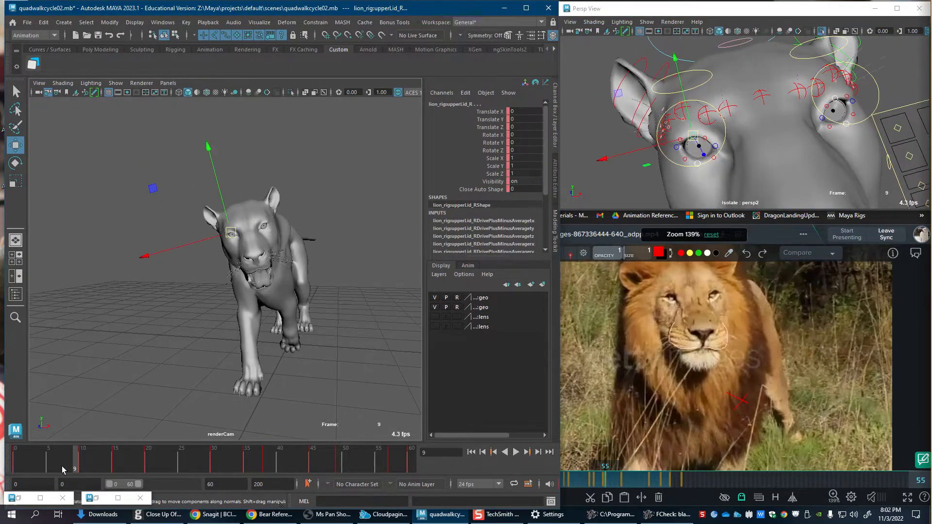
click(16, 467)
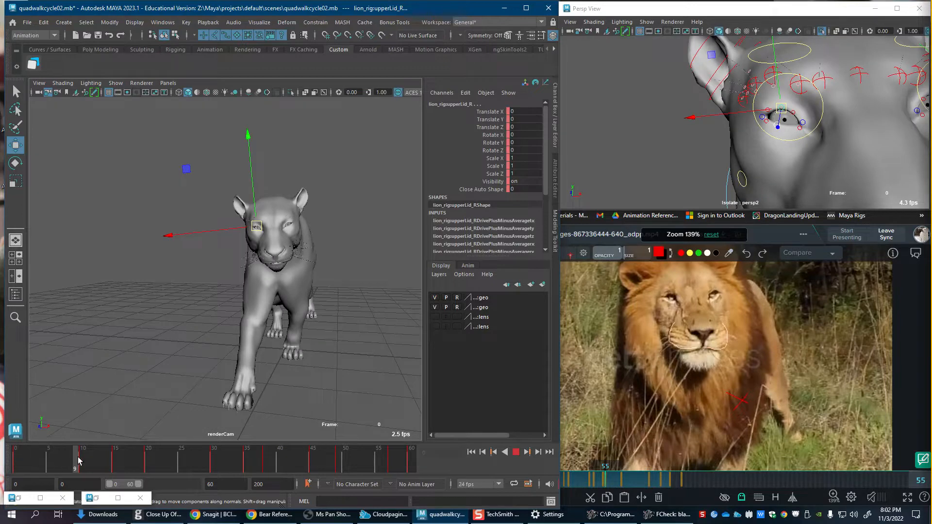
drag(66, 462, 87, 447)
click(19, 467)
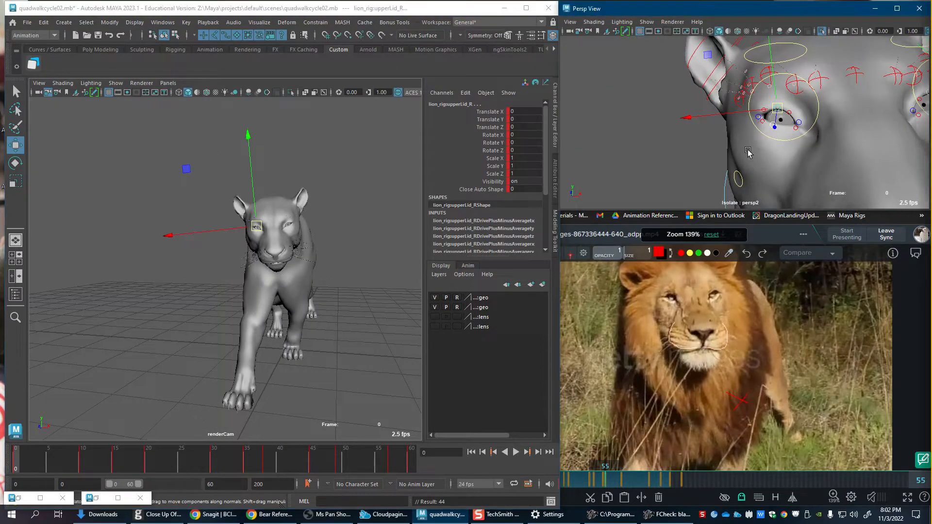
Step: Select the eye controls on the facial control board and key them at frame 10
drag(919, 179, 918, 180)
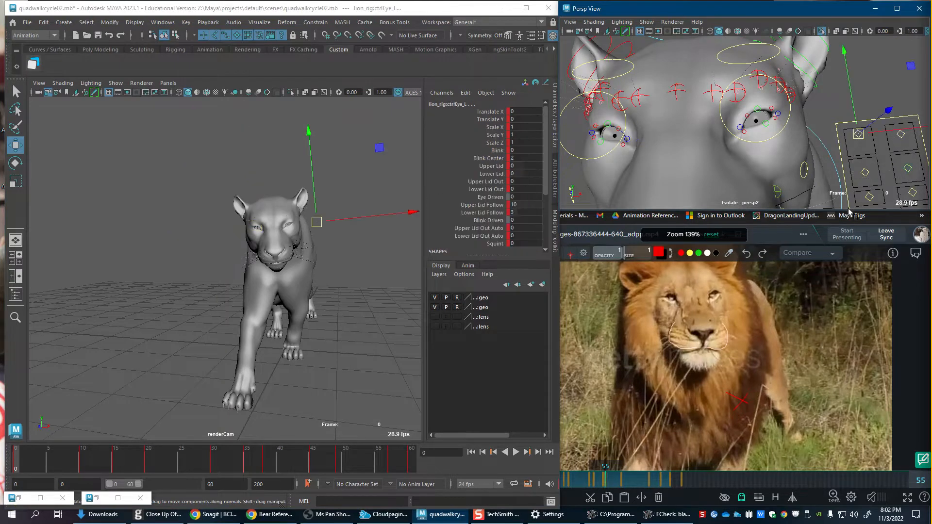
mouse_move(77, 459)
mouse_down()
mouse_move(59, 462)
mouse_move(84, 468)
mouse_up()
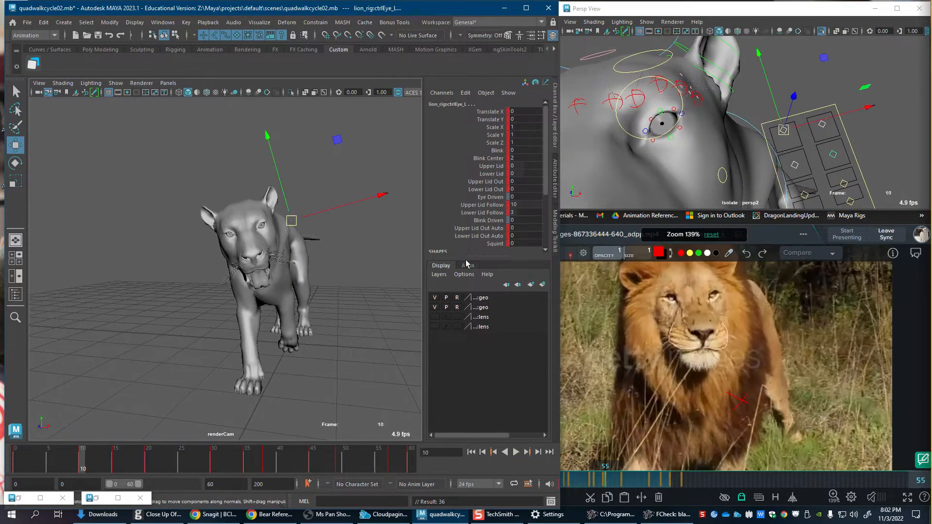
alt+drag(808, 166, 758, 130)
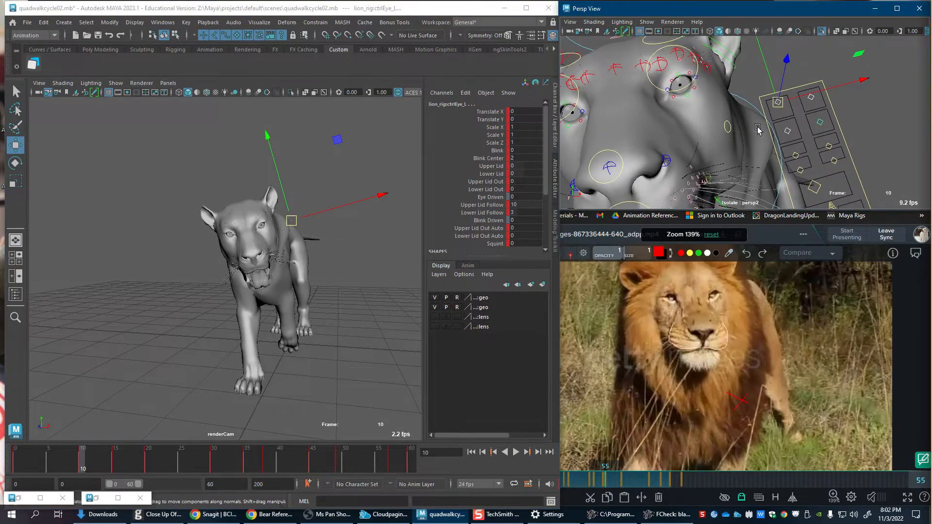
Step: Try keying the eyelid controls around both eyes together with the facial control board's controls at frame 10
click(689, 97)
alt+drag(689, 97, 726, 112)
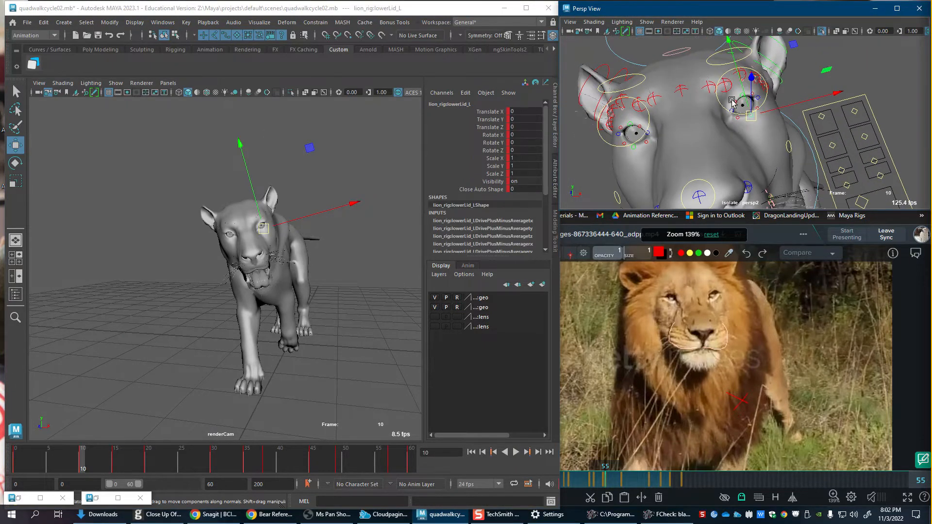
click(657, 119)
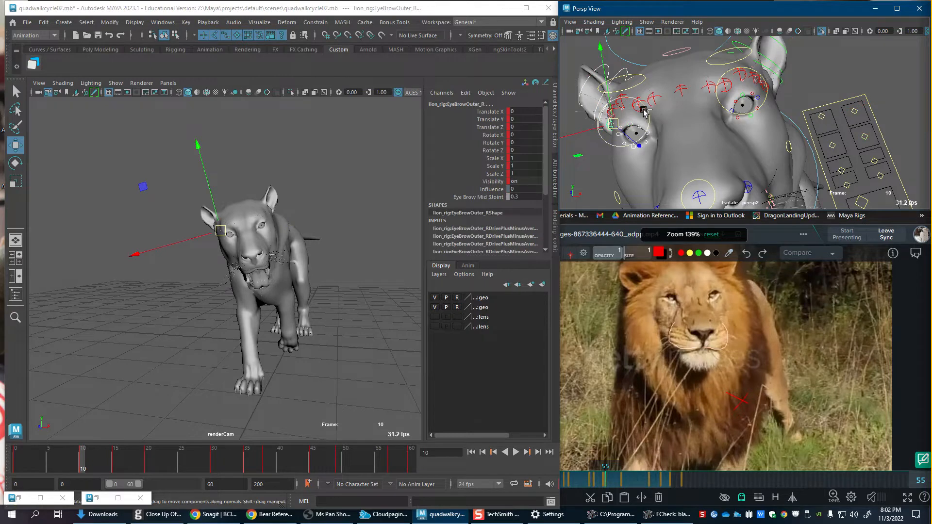
click(619, 123)
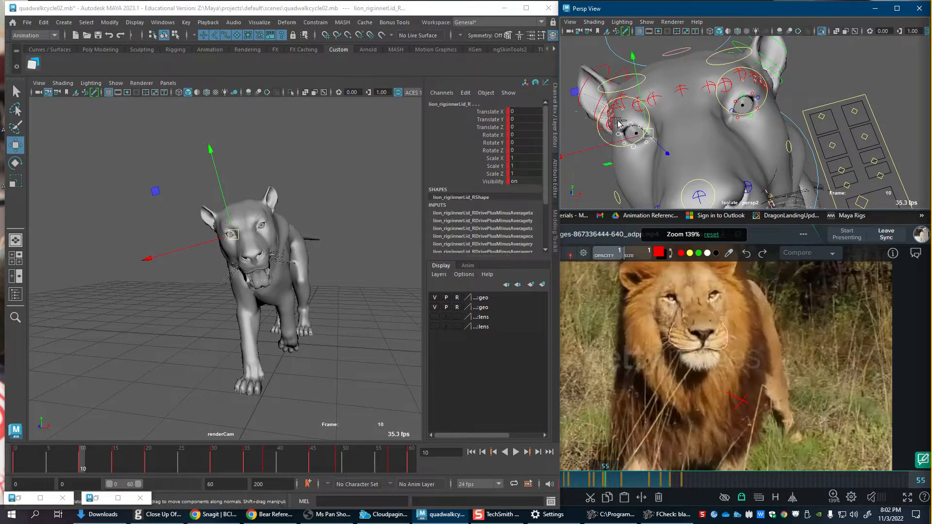
drag(763, 131, 763, 130)
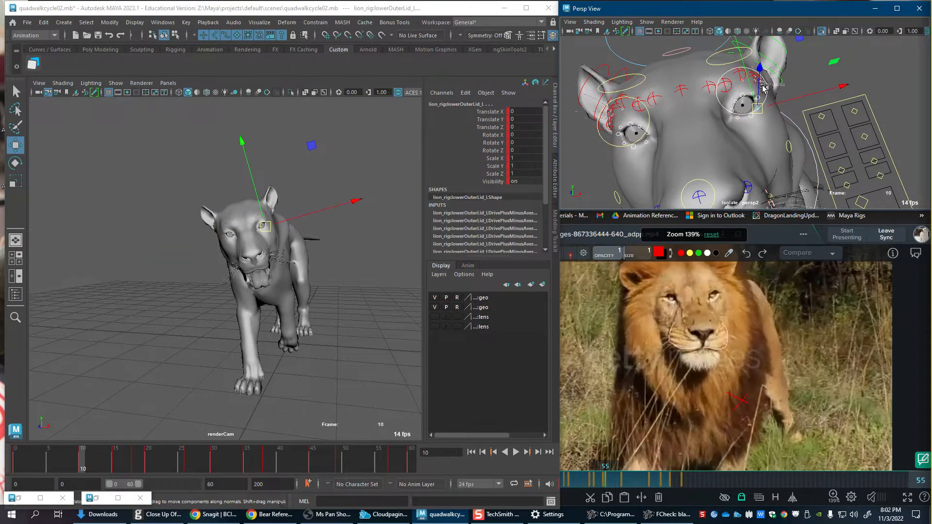
drag(820, 113, 865, 149)
alt+middle_drag(848, 173, 841, 139)
shift+drag(854, 175, 867, 186)
key(ctrl+z)
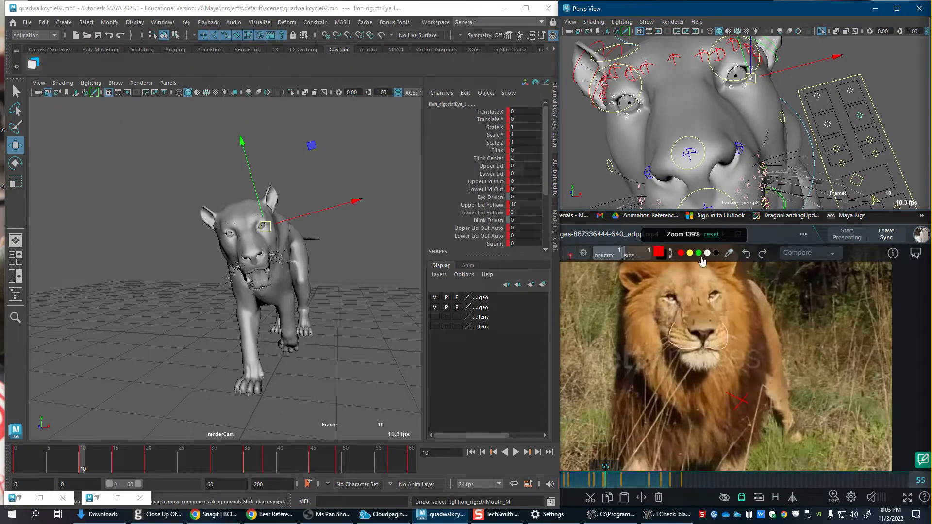
Step: Compare the whole face pose between frame 0 and frame 10
click(15, 467)
key(alt+v)
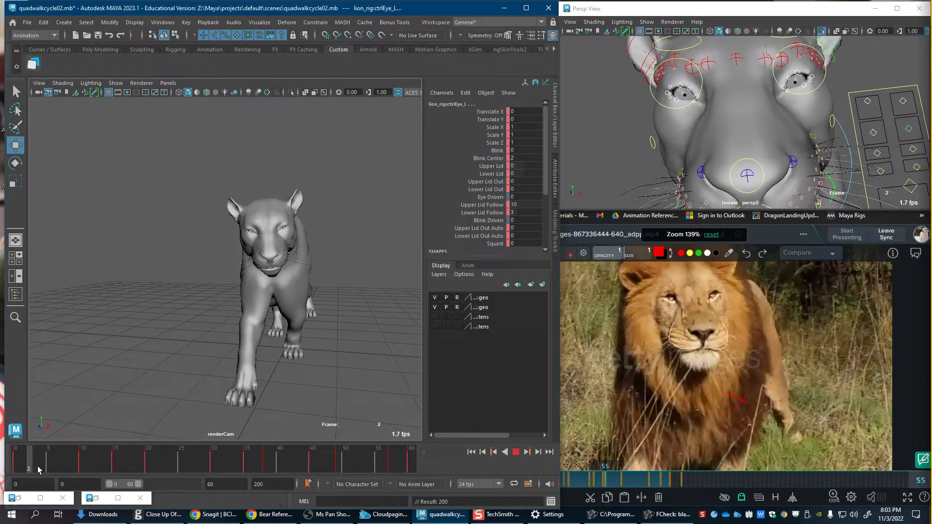
click(14, 469)
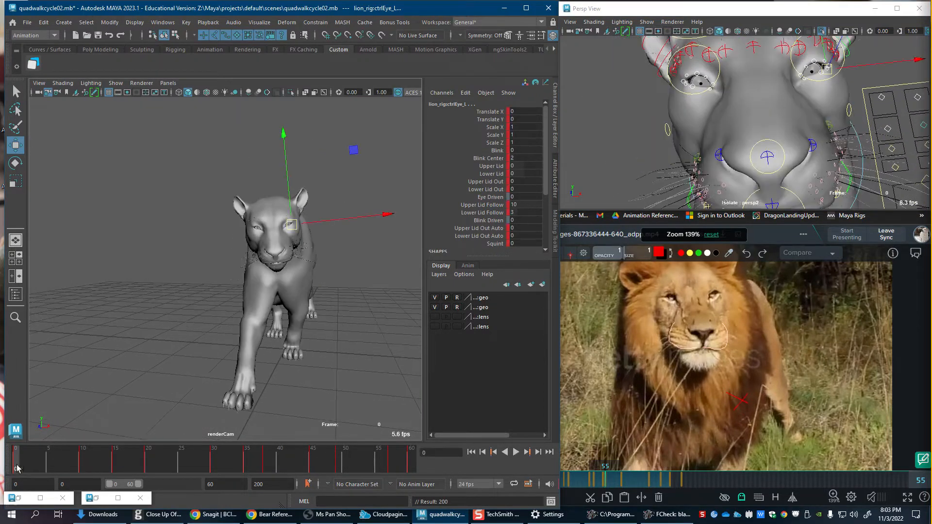
key(.)
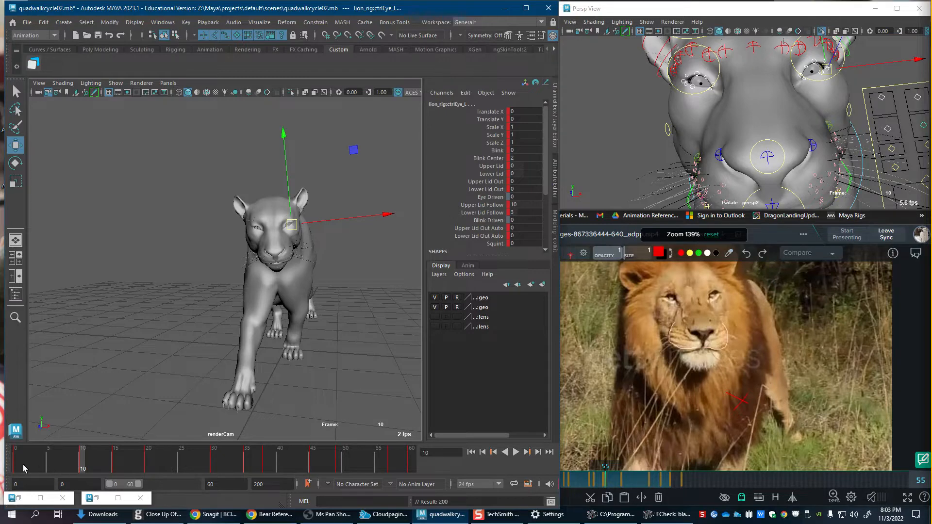
click(23, 469)
click(81, 467)
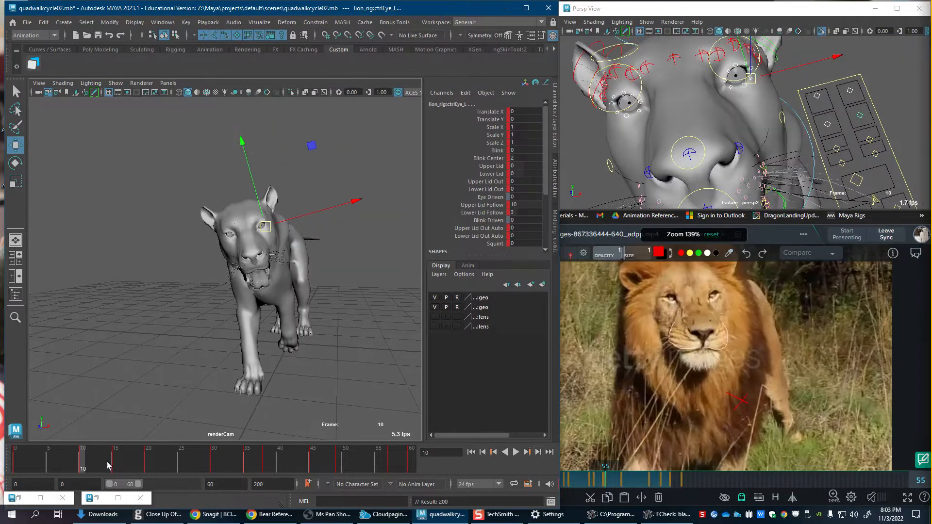
Step: Undo the last keyframe and the last control selection at frame 10
middle_click(778, 138)
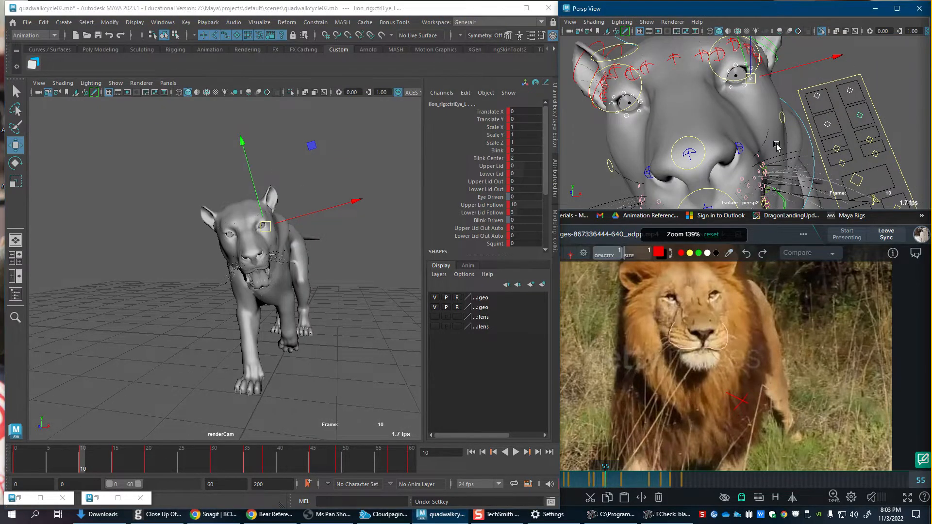
alt+middle_drag(759, 133, 754, 117)
key(ctrl+z)
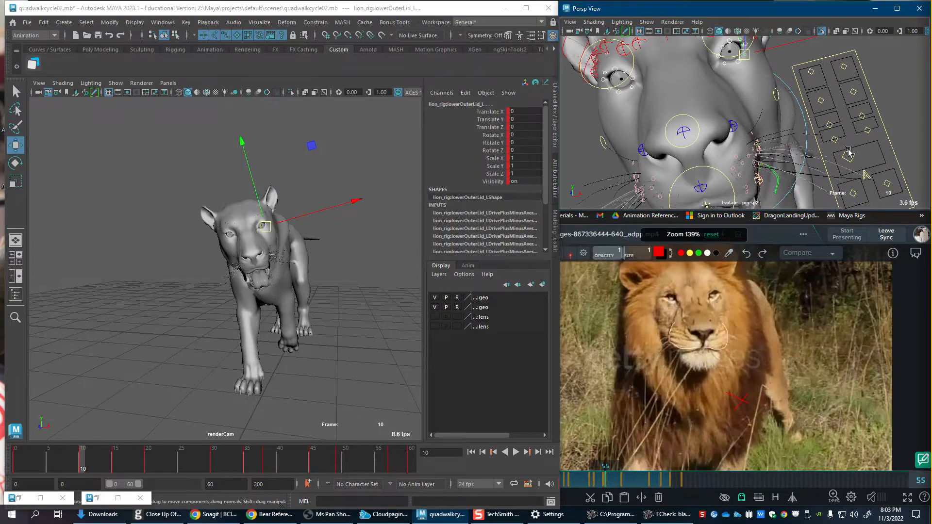
Step: Try moving the nose controls and the left mouth-corner control on the facial control board at frame 10
click(855, 154)
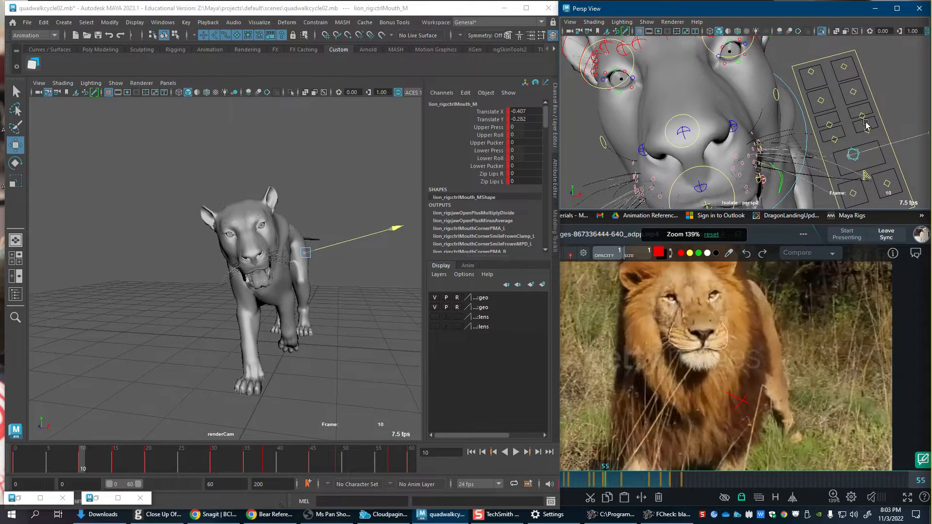
click(866, 128)
drag(862, 114, 864, 120)
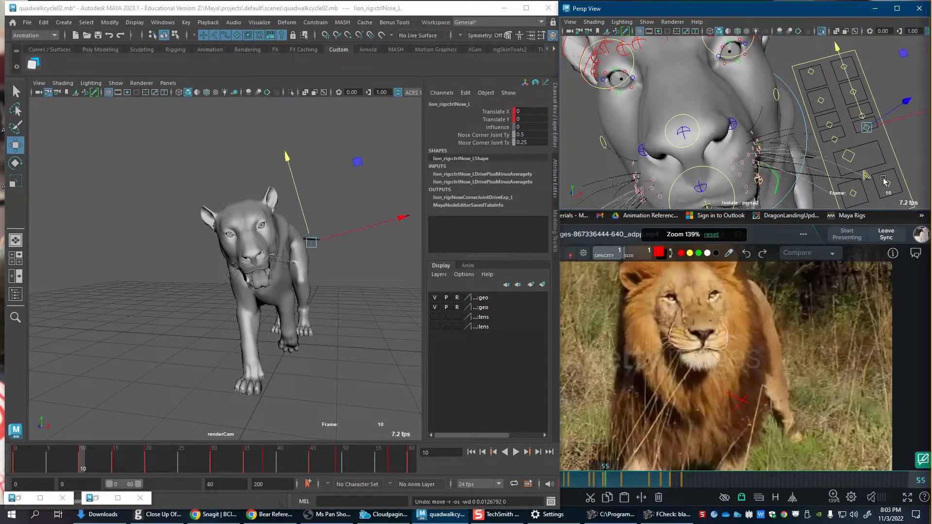
click(886, 183)
drag(887, 182, 885, 172)
key(ctrl+z)
alt+middle_drag(881, 173, 864, 129)
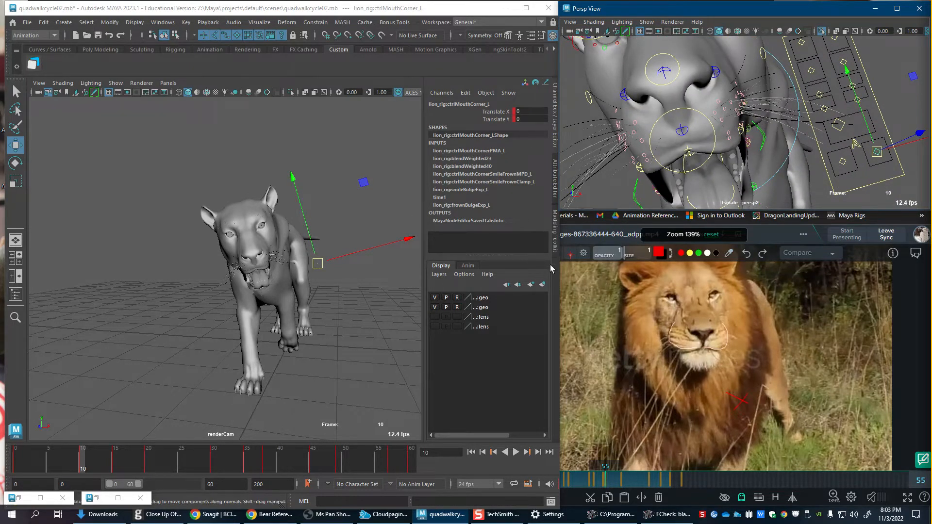
Step: Compare the muzzle at frames 0 and 10, and inspect the nose controls' values at frame 0
key(alt+shift+v)
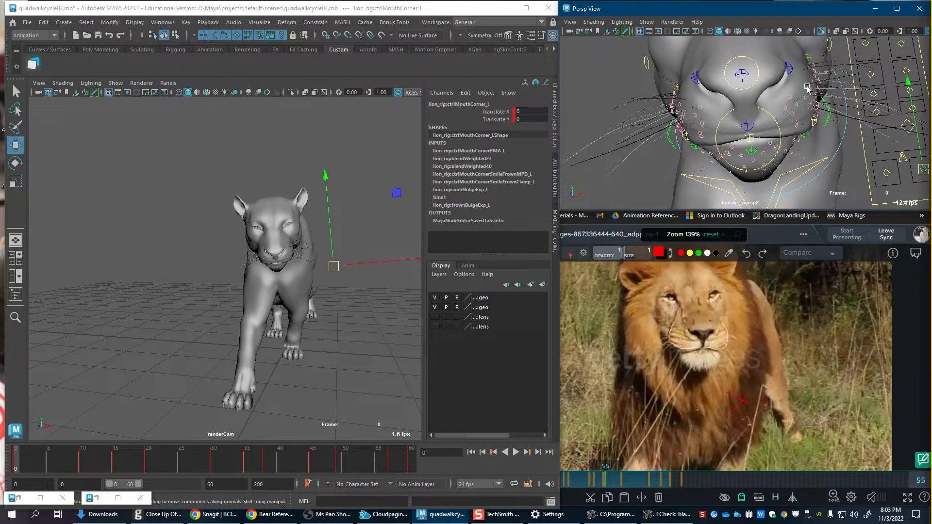
key(period)
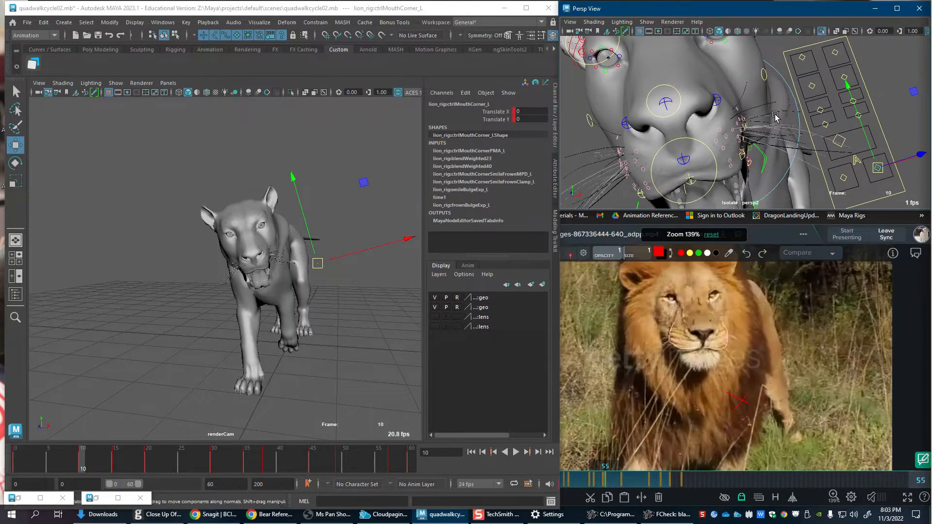
key(comma)
drag(903, 128, 916, 128)
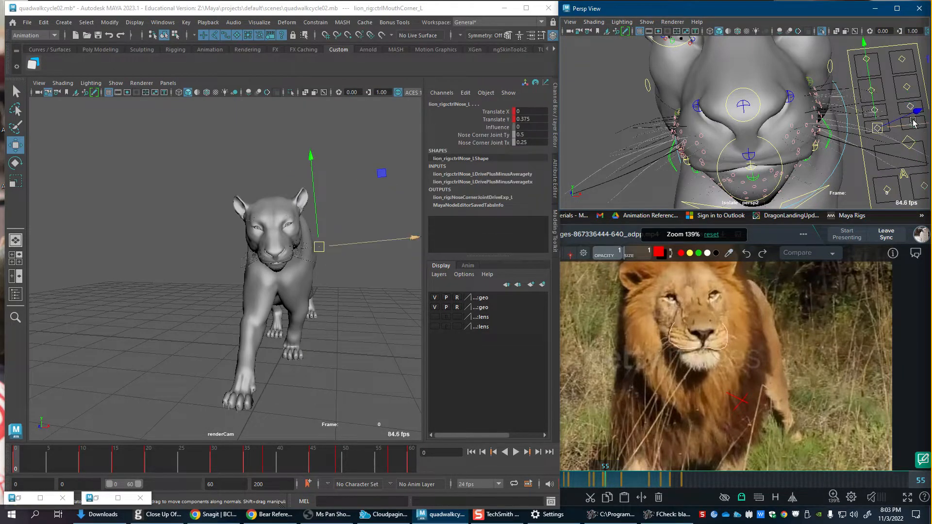
mouse_move(875, 97)
mouse_down()
mouse_move(874, 86)
mouse_move(904, 108)
mouse_up()
click(906, 109)
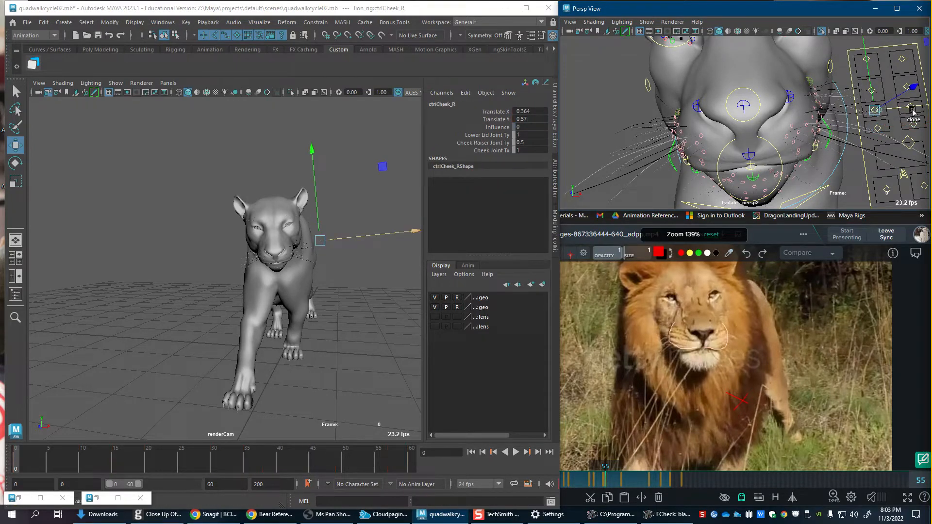
key(ctrl+z)
key(ctrl+z)
Step: Select both cheek controls, raise them to a Translate Y of about 0.435 at frame 10, and key them
alt+middle_drag(908, 107, 900, 113)
shift+click(902, 116)
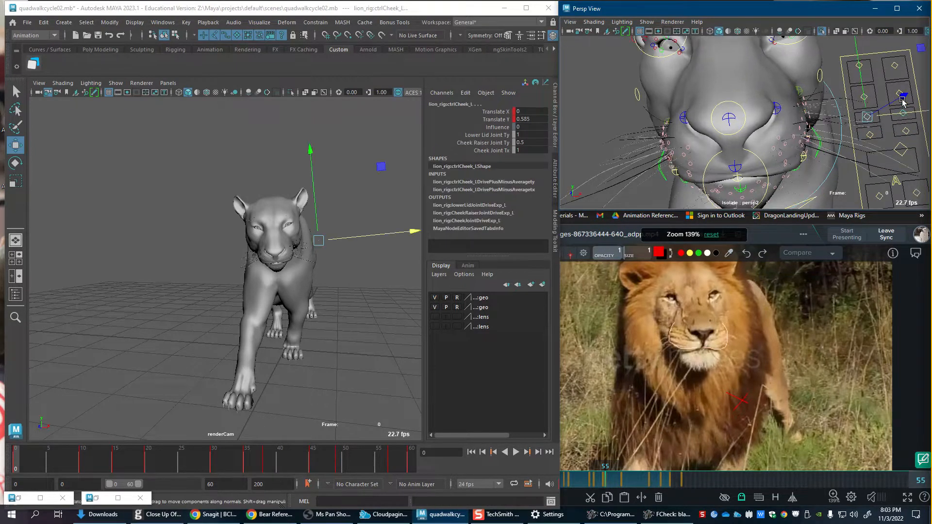
drag(863, 86, 864, 91)
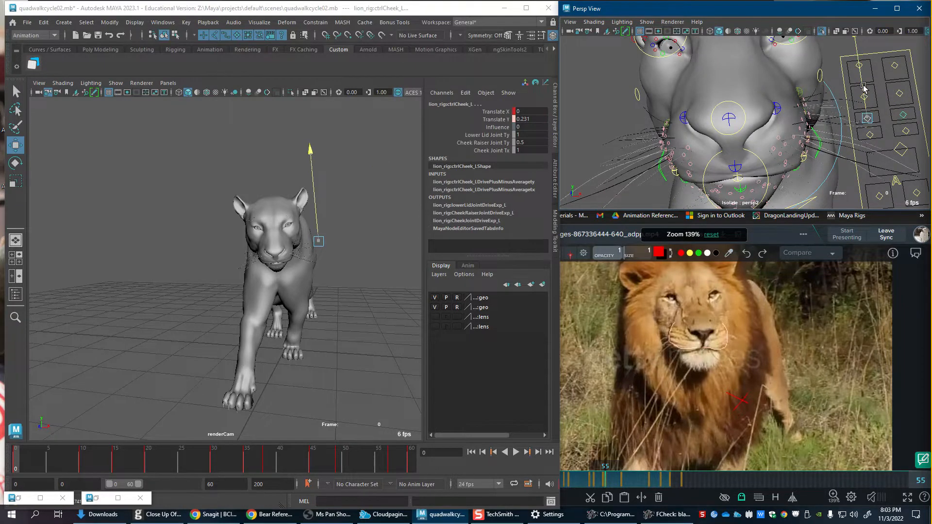
key(ctrl+z)
key(.)
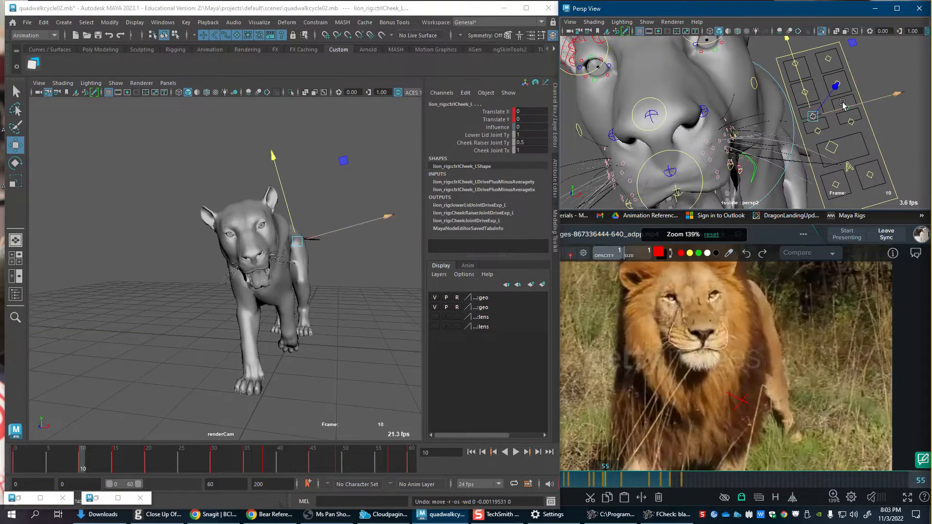
drag(804, 91, 802, 86)
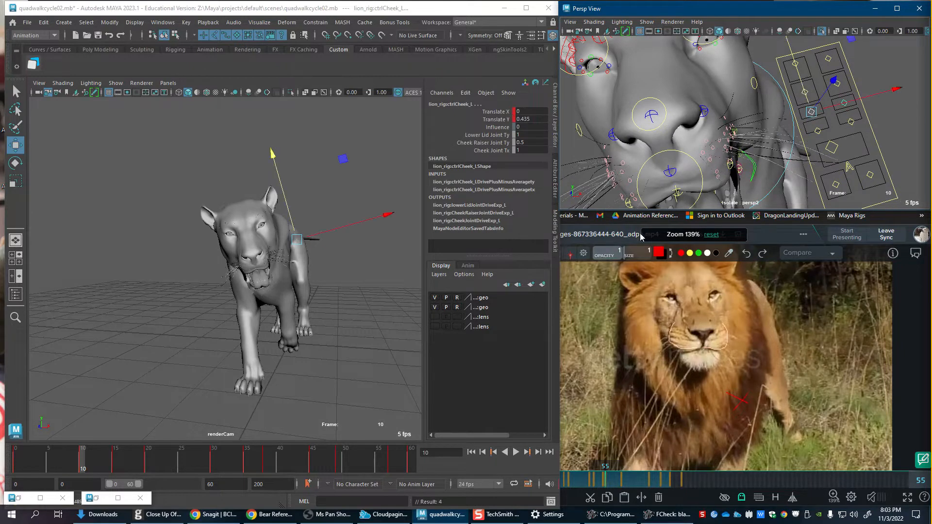
Step: Select both upper eyelid controls at frame 10 and lower them to a Translate Y of about -0.369
alt+middle_drag(633, 85, 655, 116)
click(613, 87)
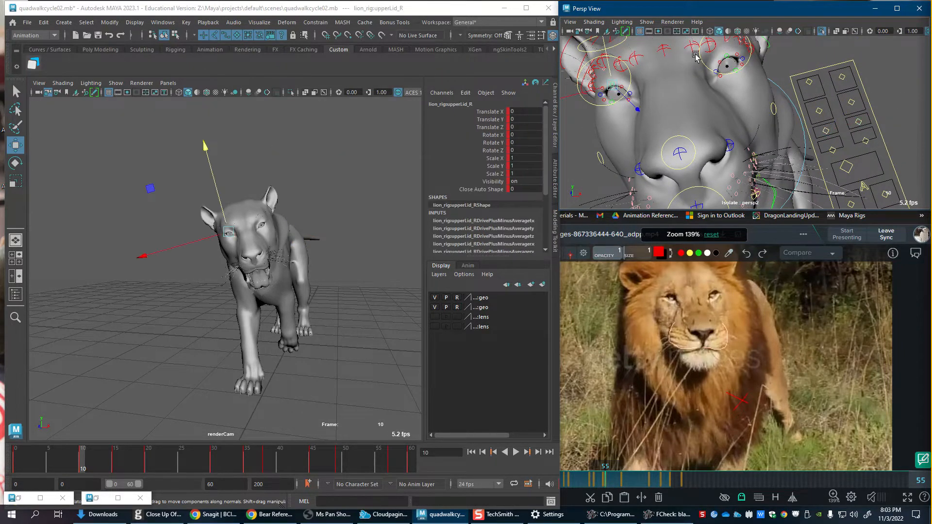
click(724, 51)
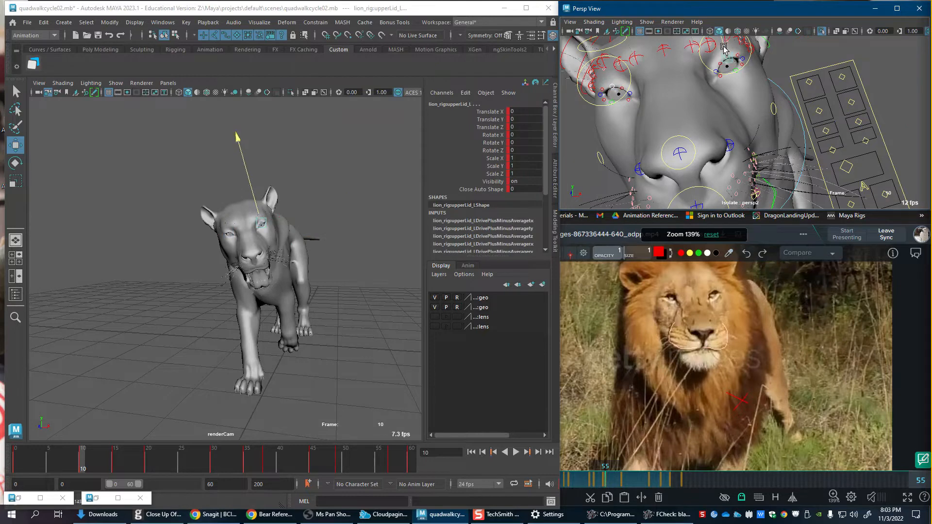
drag(724, 51, 724, 50)
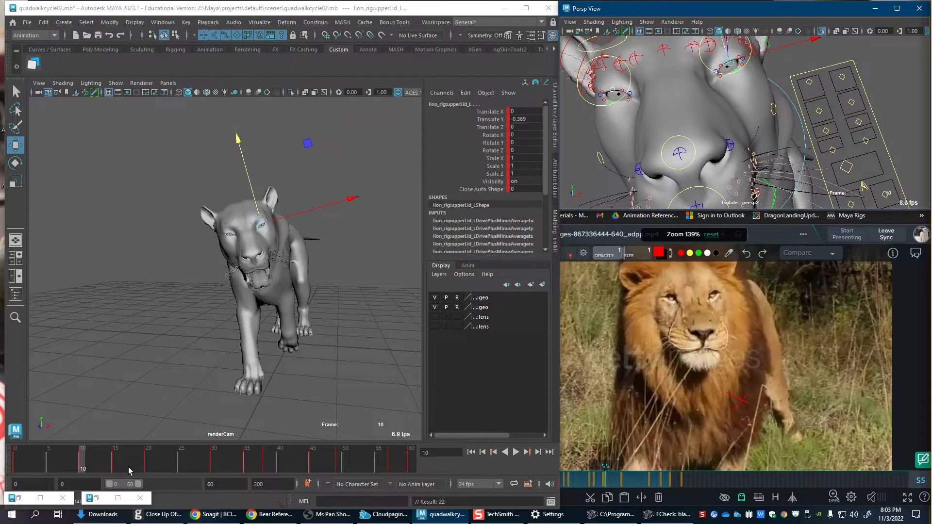
Step: Set the lion reference to frame 45, then raise both upper eyelids slightly at frame 6 and key them
mouse_move(568, 485)
mouse_down()
mouse_move(541, 483)
mouse_move(584, 482)
mouse_up()
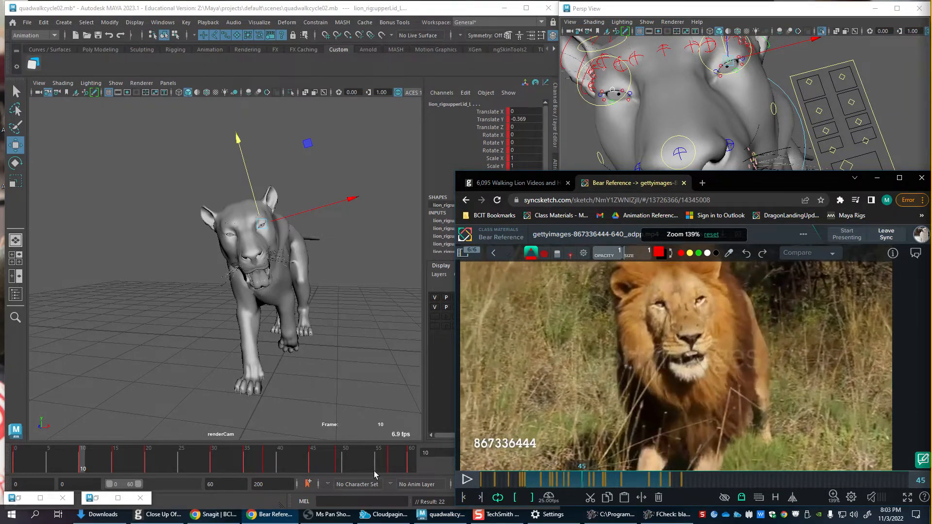
drag(60, 459, 55, 460)
drag(750, 49, 749, 45)
key(s)
key(alt+v)
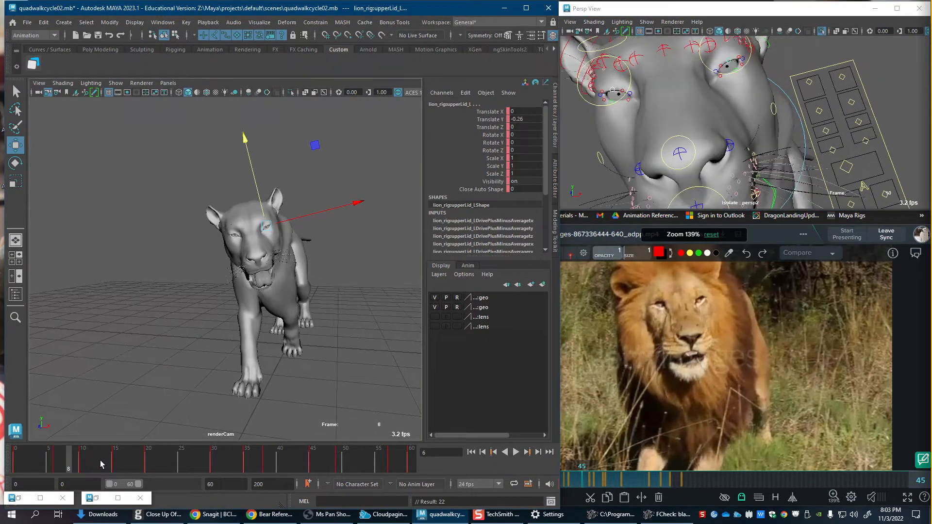
Step: Match frame 15 to reference frame 40 by lowering both upper eyelids to a Translate Y of about -0.478, and key them
click(115, 465)
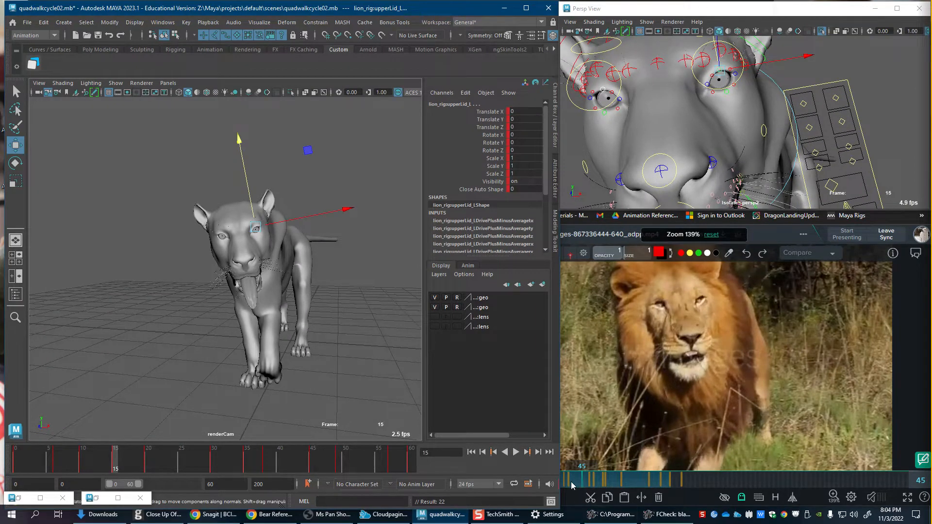
click(571, 482)
drag(571, 482, 571, 482)
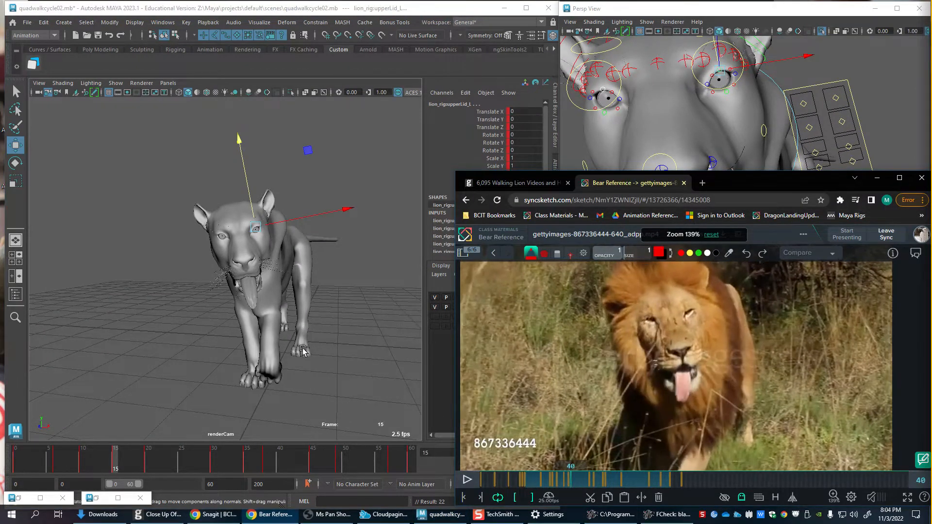
drag(258, 203, 249, 202)
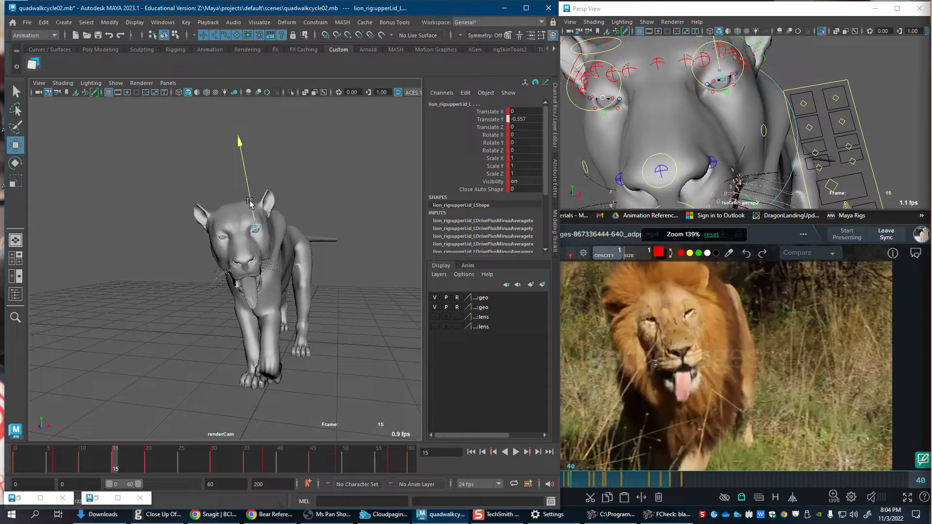
key(s)
Step: Select both cheek controls on the facial board and raise them to a Translate Y of about 0.298 at frame 15
click(900, 138)
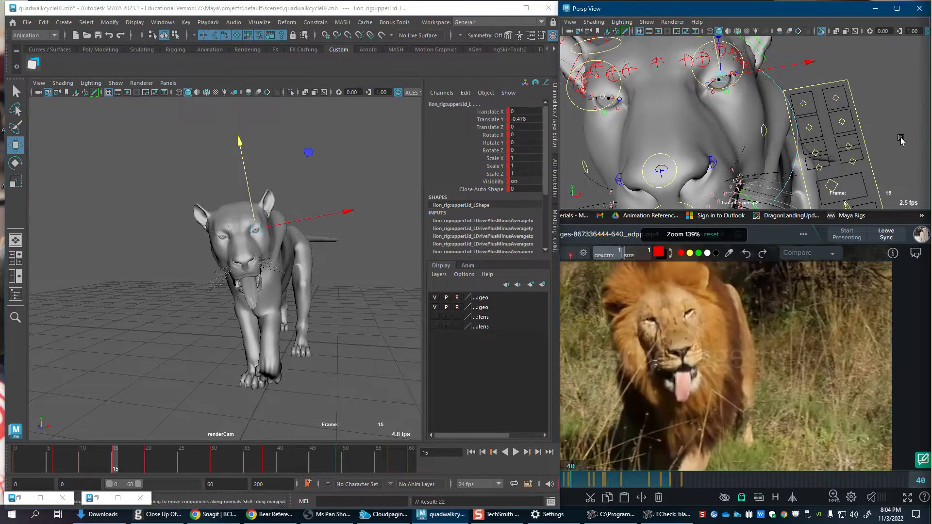
click(848, 147)
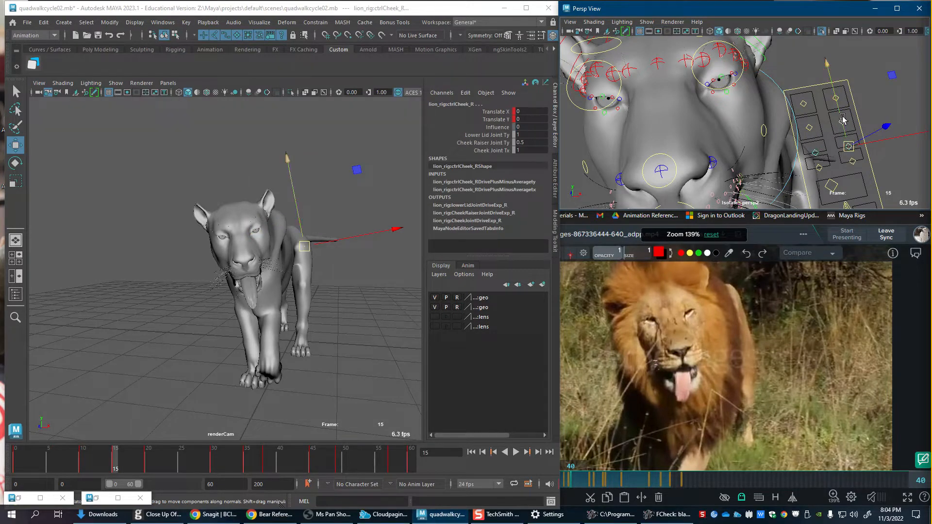
drag(842, 120, 692, 124)
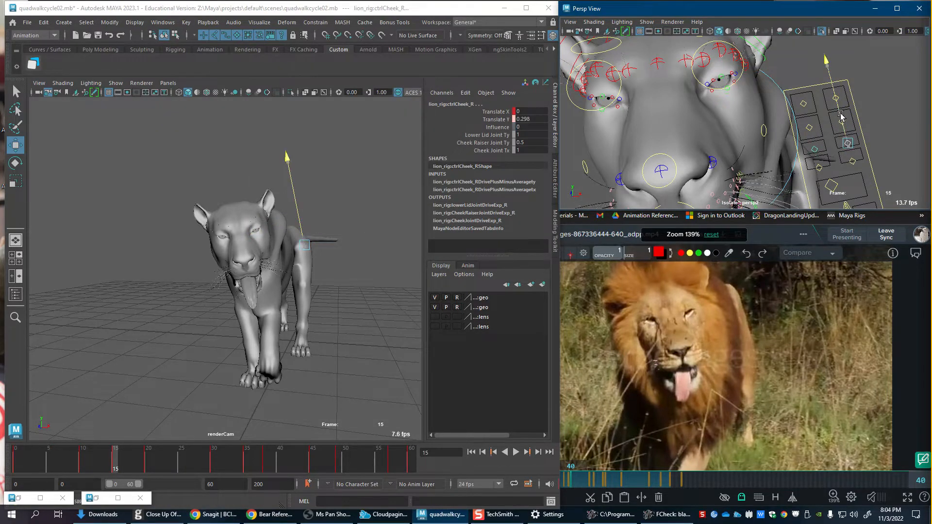
Step: Select both lower eyelid controls and raise them to a Translate Y of about 0.309 at frame 15
click(606, 111)
click(602, 97)
click(602, 111)
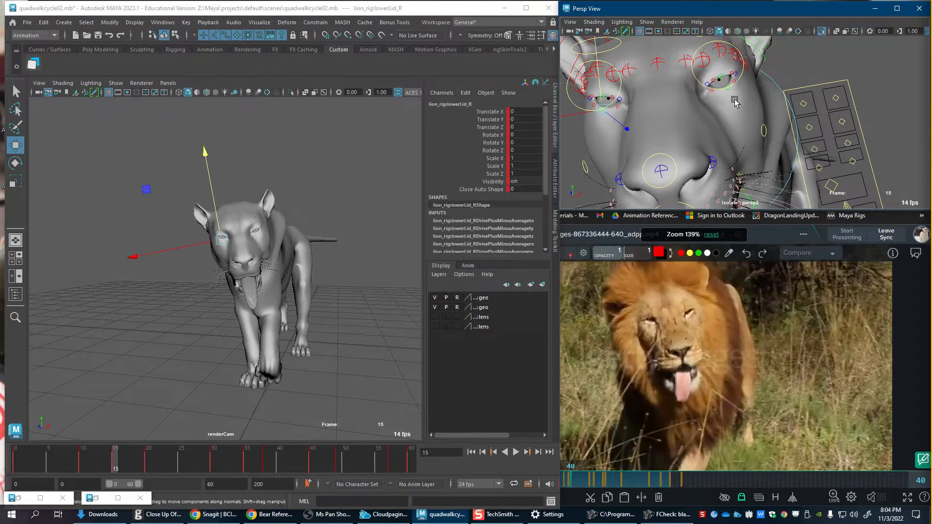
click(728, 90)
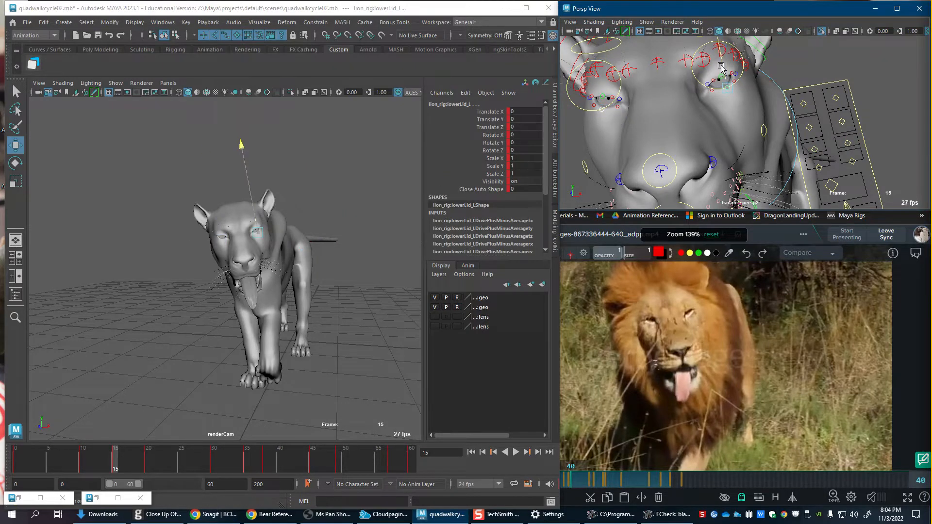
drag(720, 62, 720, 61)
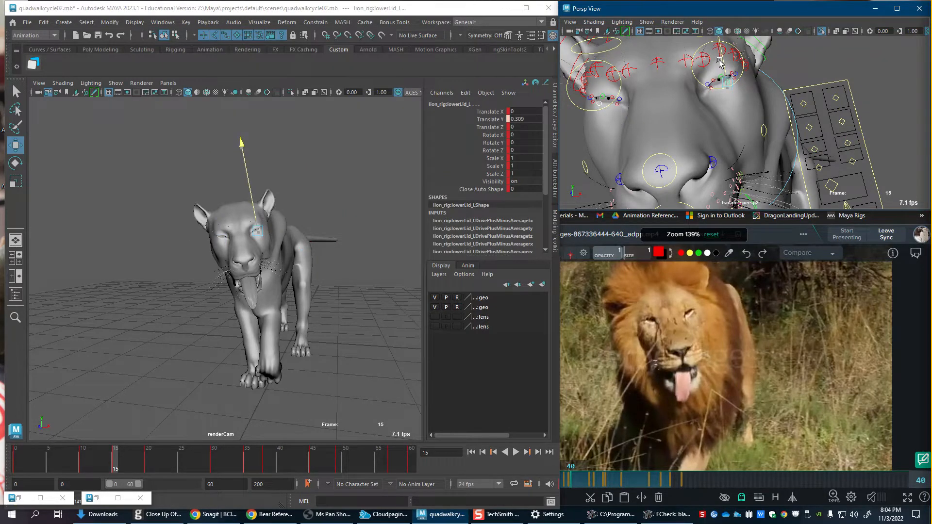
Step: Reselect both upper eyelids and review the eye motion from frame 15 to 35 against reference frame 59
click(603, 96)
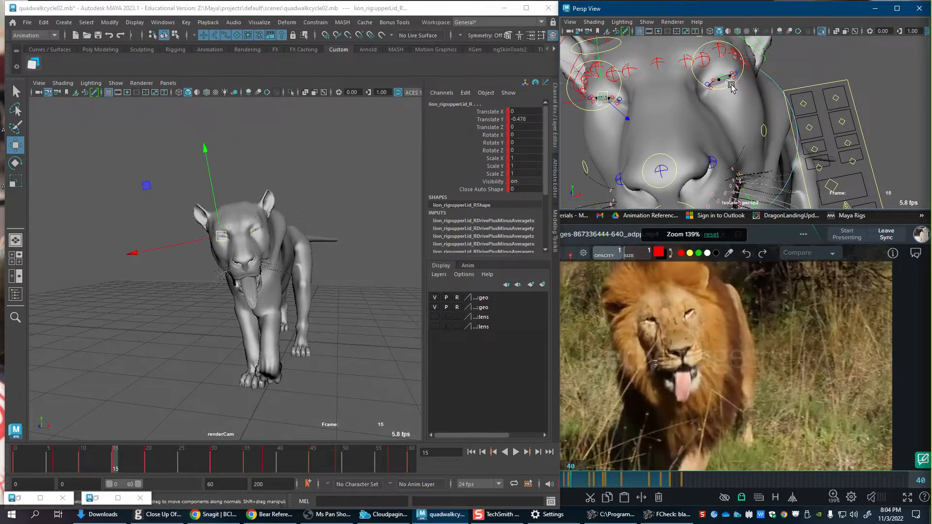
click(723, 78)
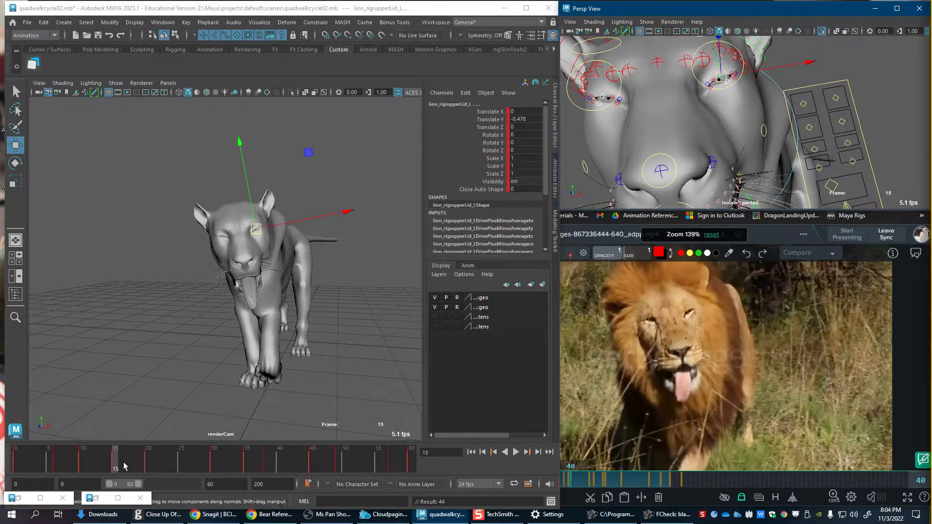
key(alt+v)
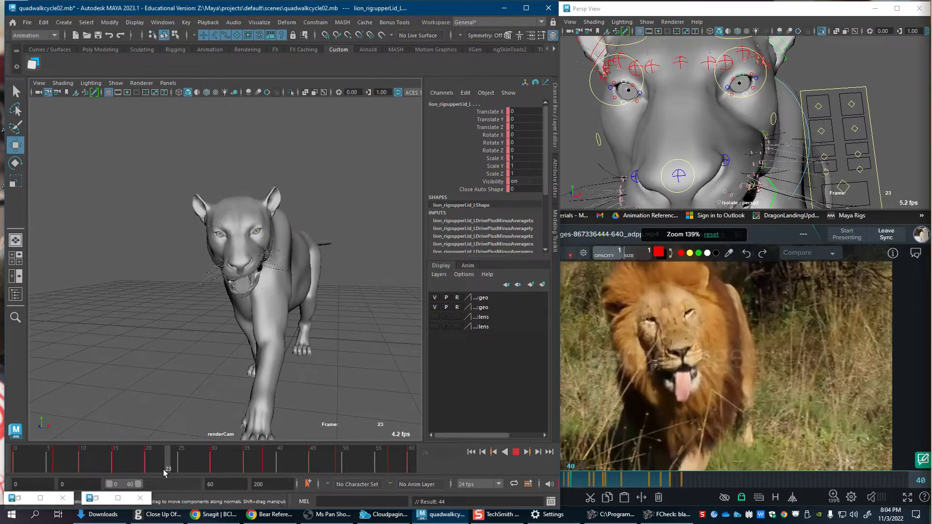
click(163, 469)
drag(574, 482, 615, 481)
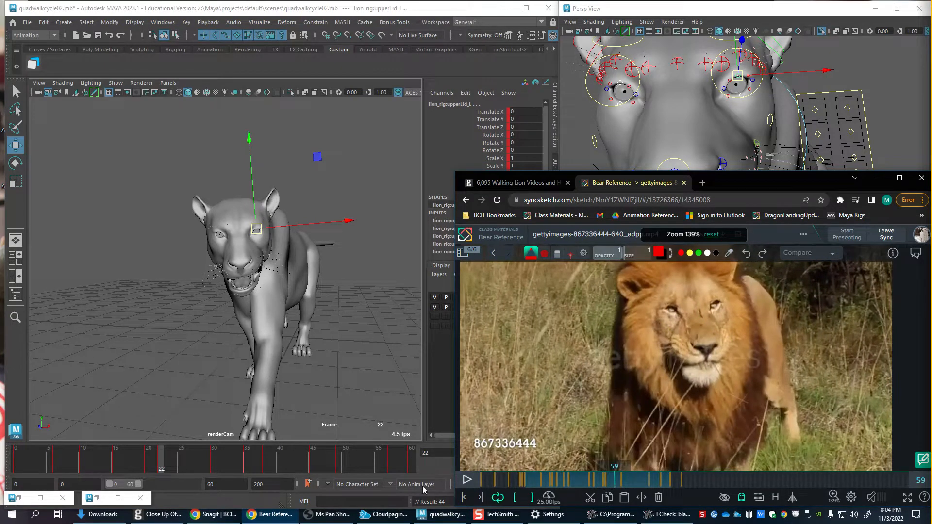
drag(163, 467, 248, 464)
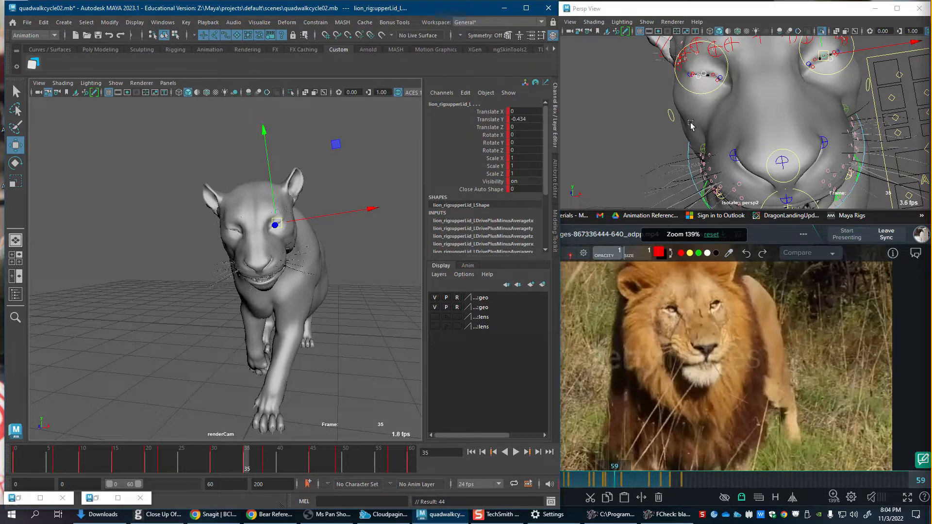
Step: Check reference frame 61 and move the selected eyelid key from frame 35 to frame 34
alt+middle_drag(691, 124, 684, 130)
click(697, 80)
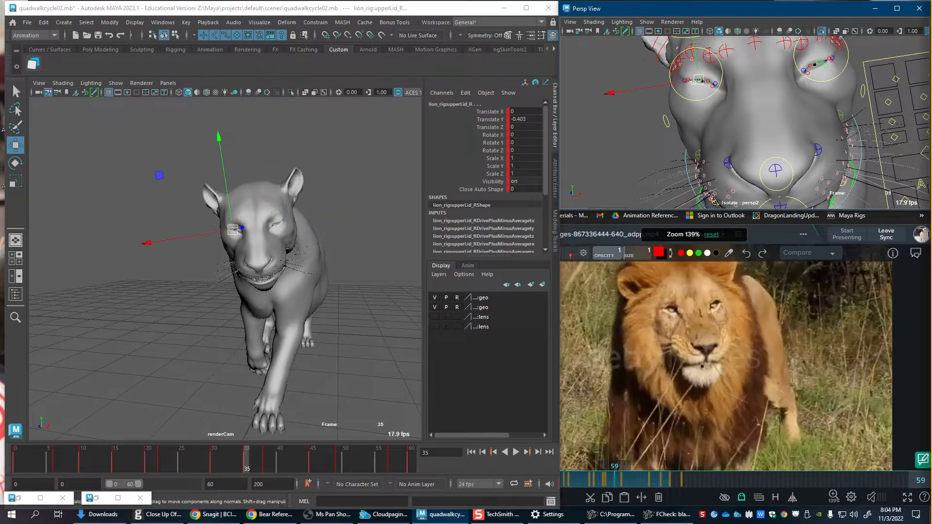
drag(614, 479, 619, 478)
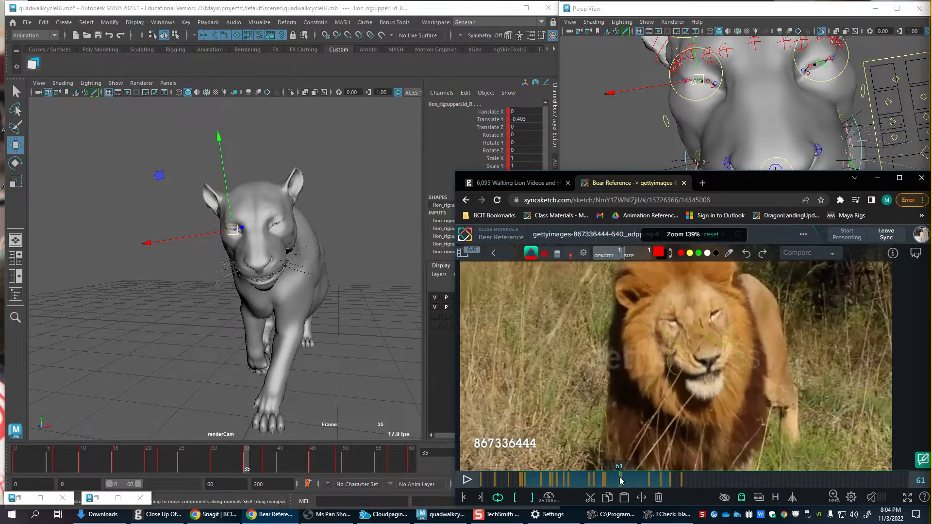
shift+click(247, 462)
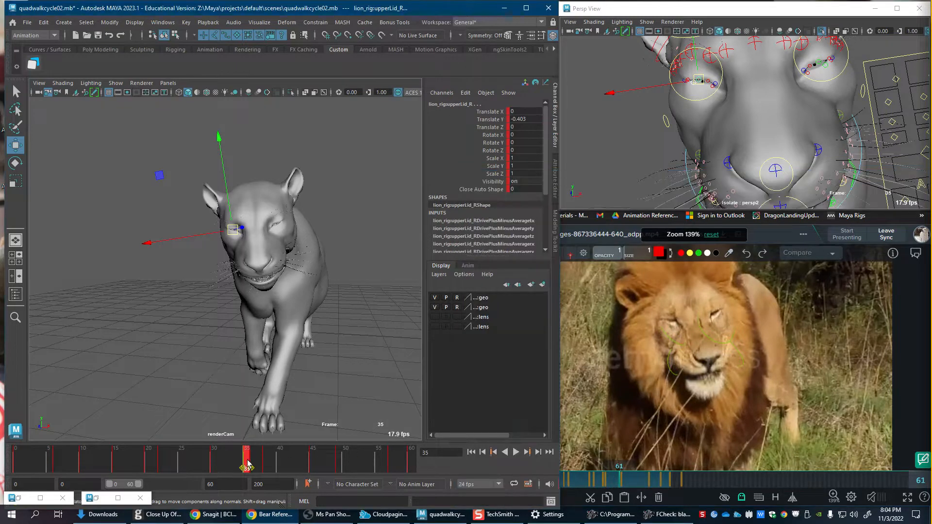
drag(247, 467, 238, 465)
key(alt+v)
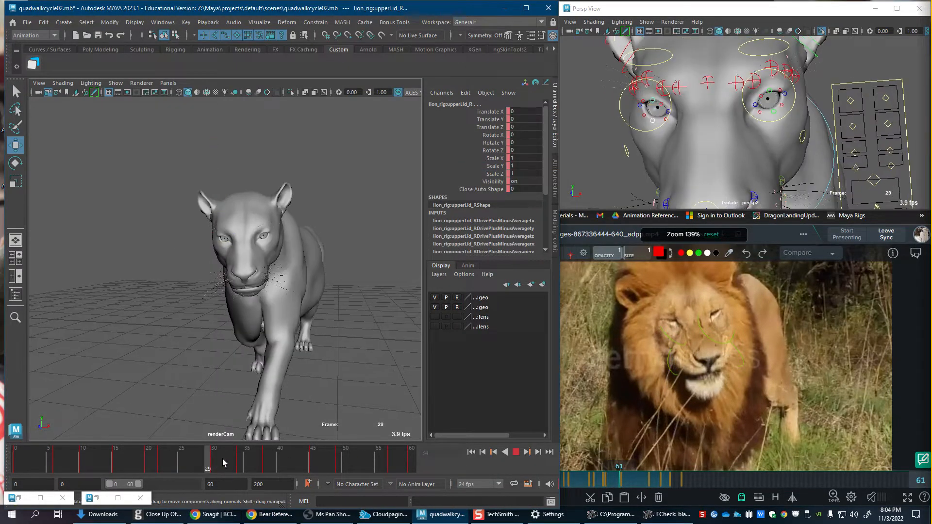
key(alt+v)
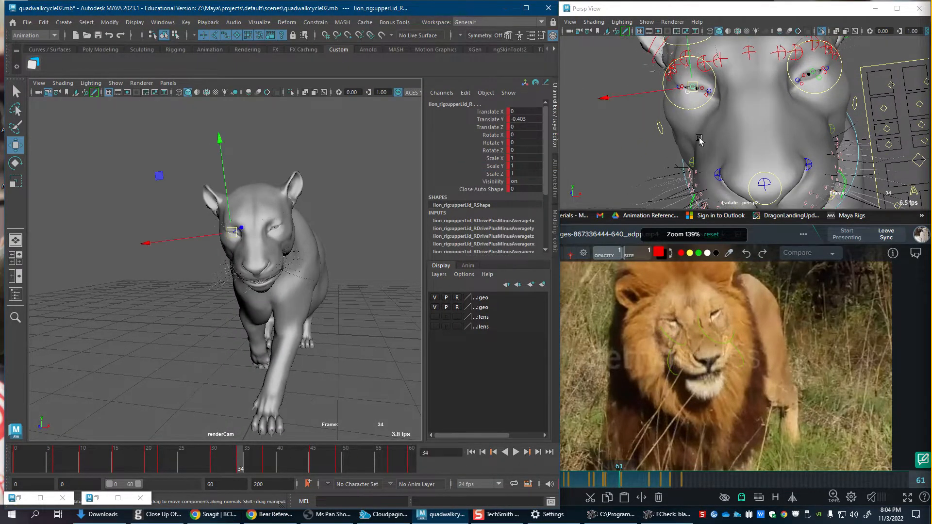
Step: Close the right eye at frame 34 by adjusting its lids, lowering the upper inner lid to a Translate Y of about -0.07, and key it
scroll(720, 96, up, 8)
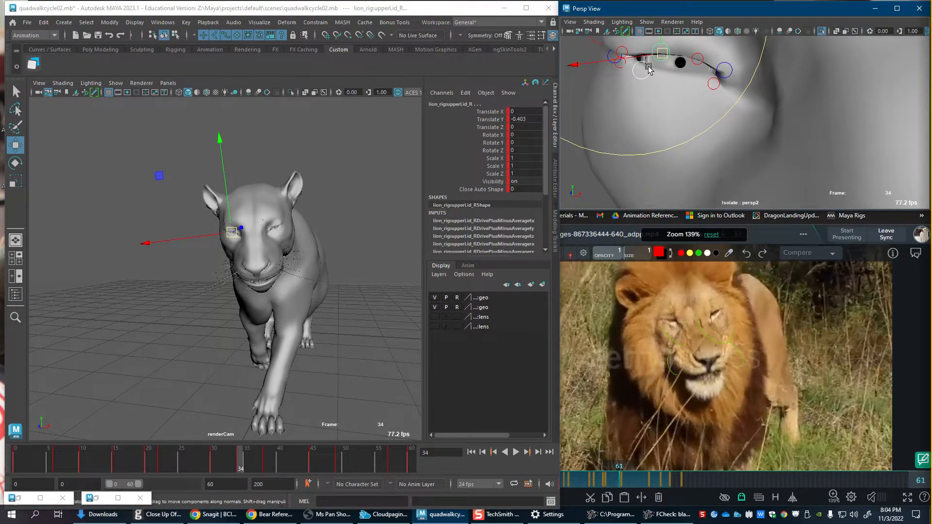
drag(648, 69, 661, 47)
click(660, 57)
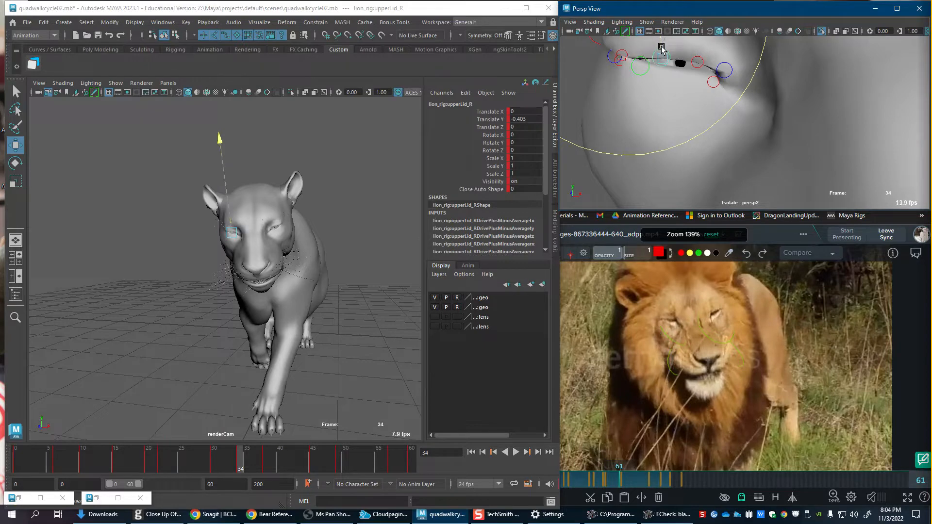
click(697, 62)
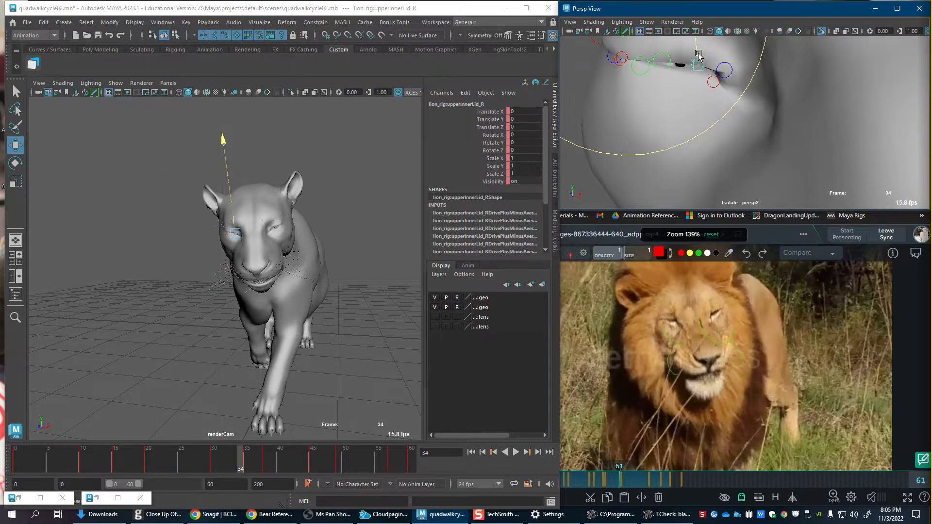
key(s)
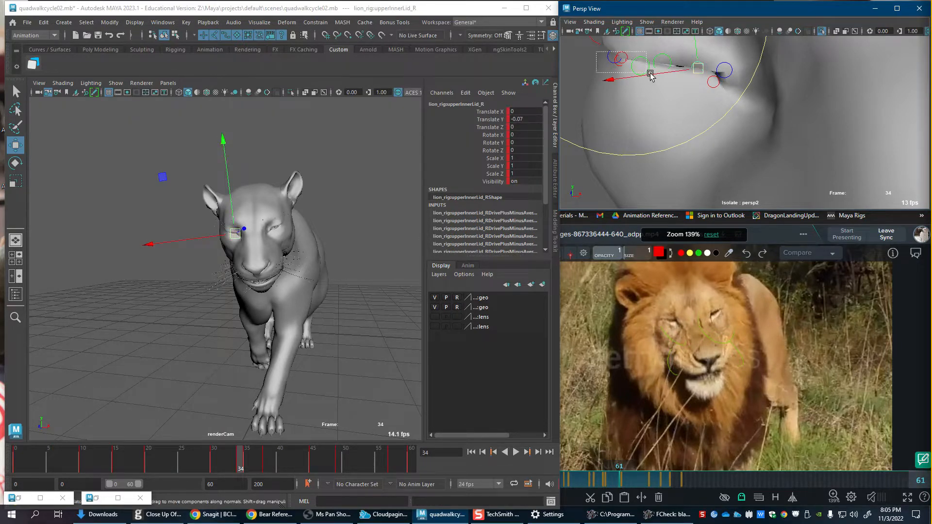
Step: Select all the right eye's lid controls and delete their key at frame 35
drag(597, 52, 728, 89)
alt+right_drag(728, 90, 645, 77)
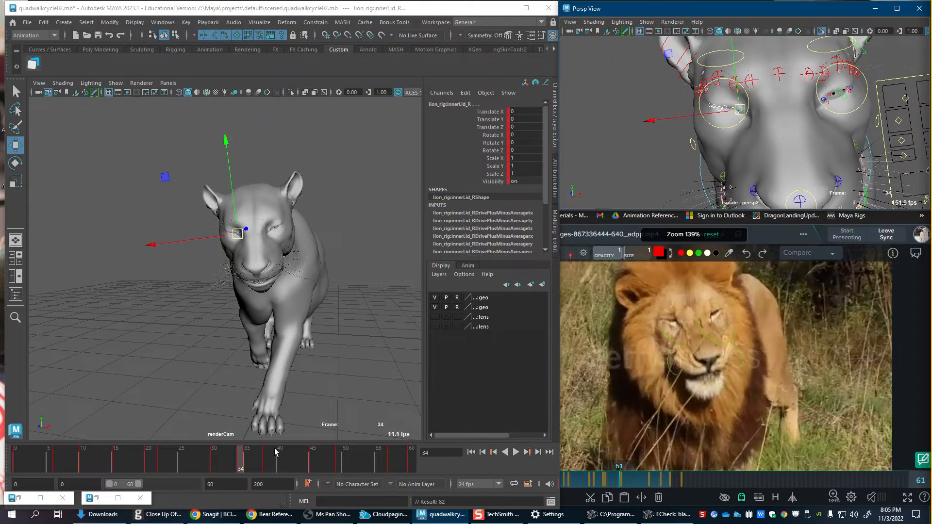
click(247, 469)
key(Delete)
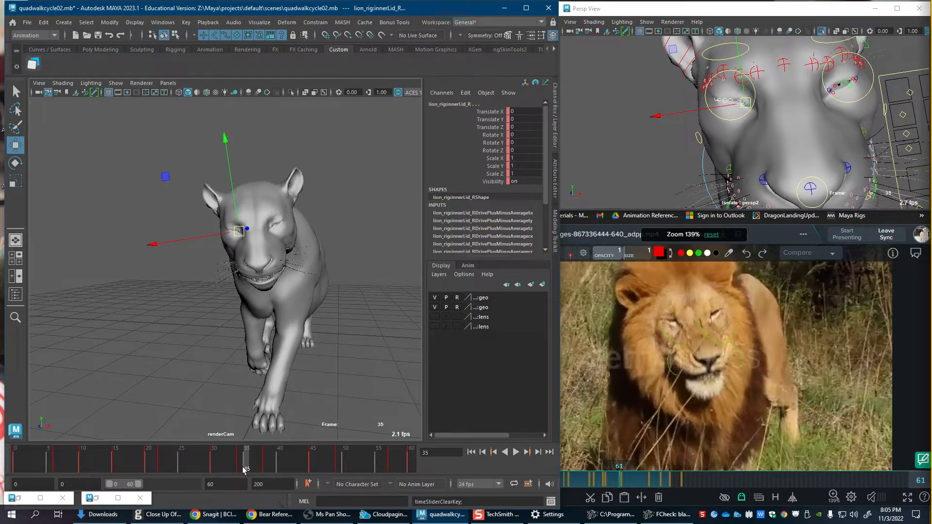
Step: Copy the right eye's closed lid pose to frame 38 and key it there
key(alt+v)
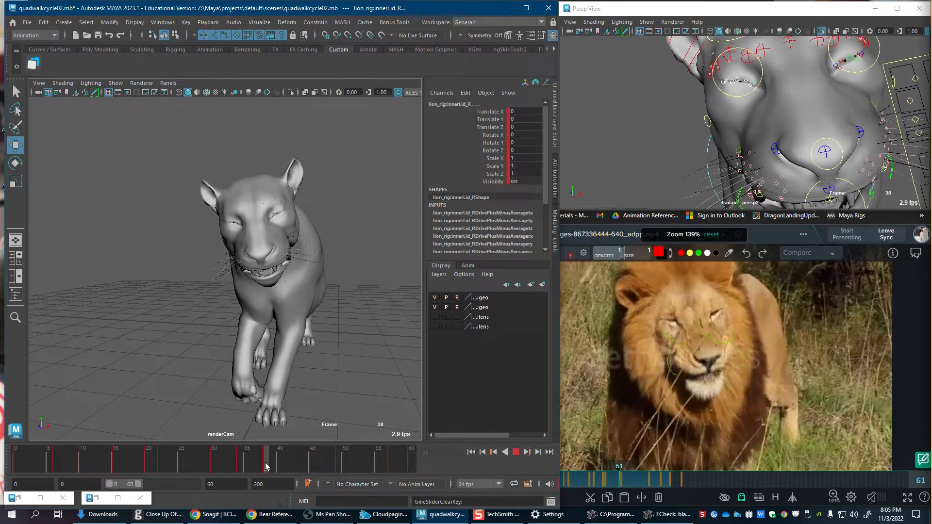
key(alt+v)
click(244, 468)
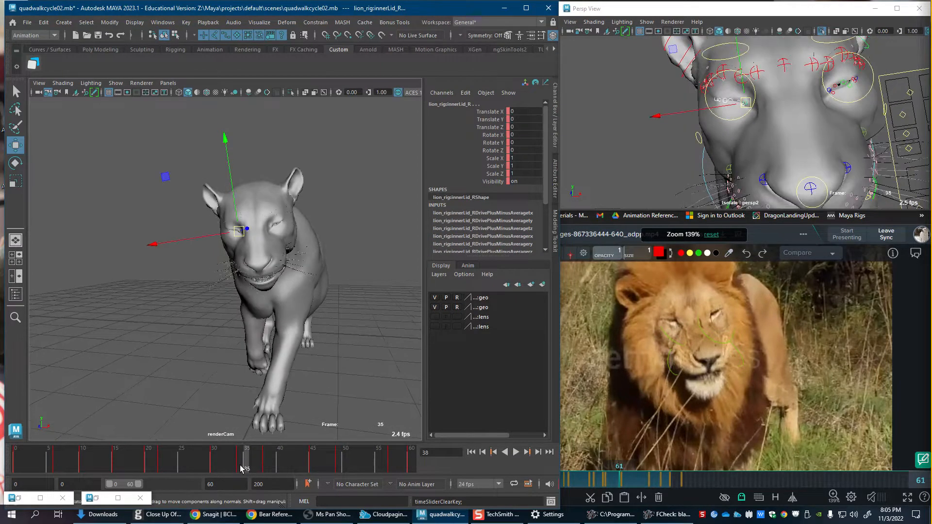
middle_drag(246, 469, 266, 468)
key(s)
Step: Lower the left upper eyelid to a Translate Y of about -0.612 at frame 38
alt+middle_drag(785, 140, 692, 150)
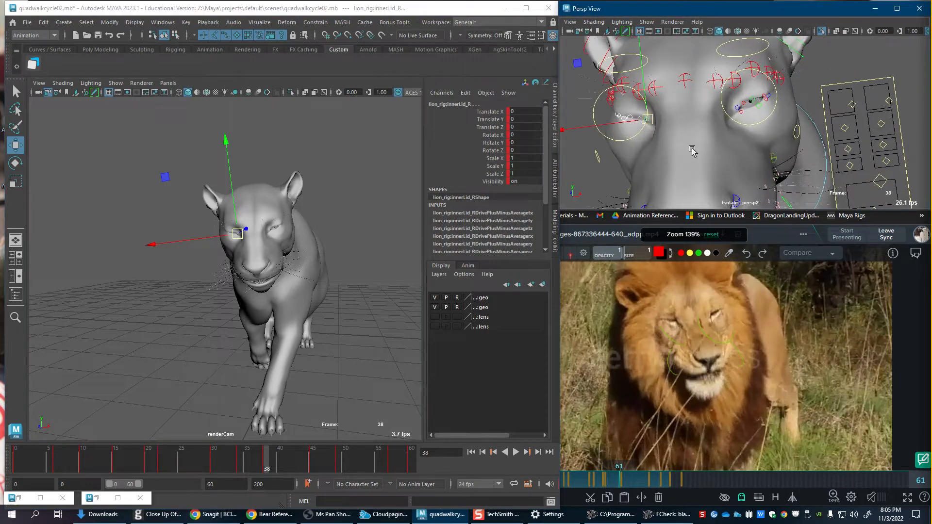
alt+right_drag(693, 150, 744, 124)
click(753, 91)
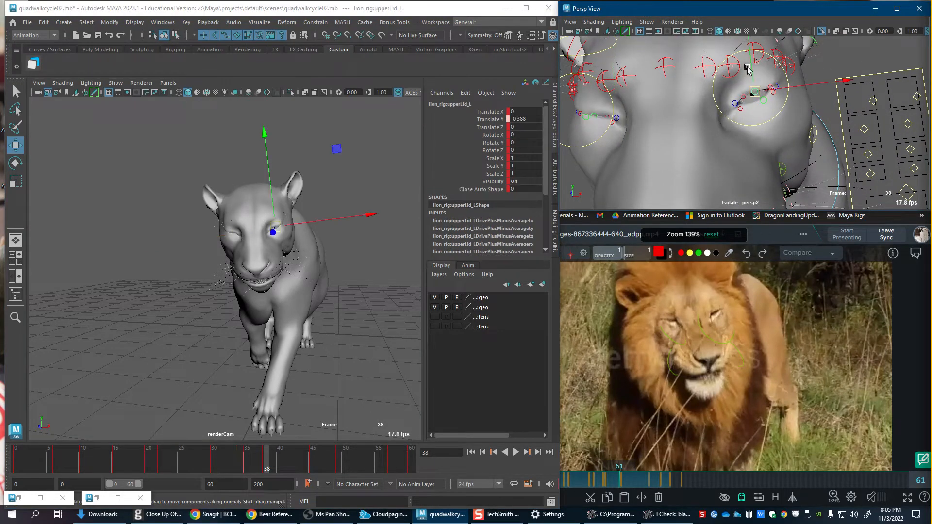
drag(750, 67, 753, 74)
alt+right_drag(753, 74, 770, 97)
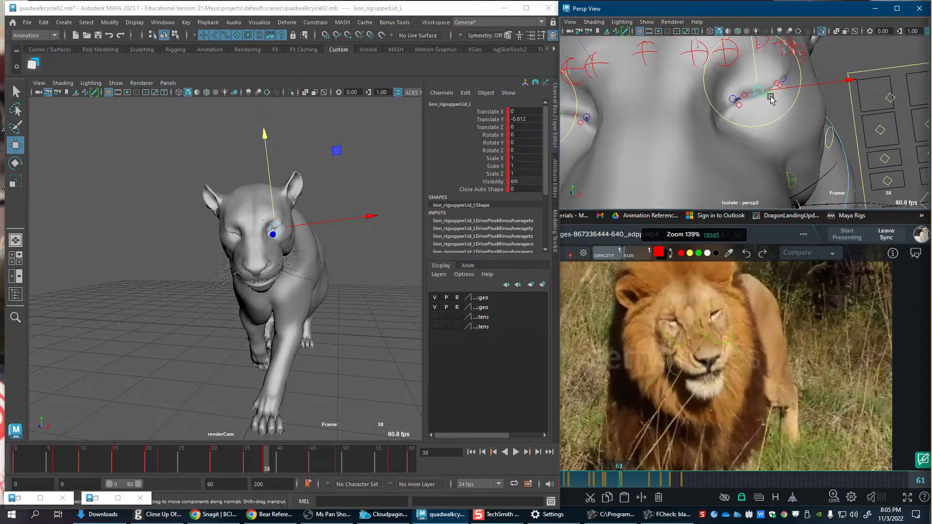
Step: Raise the left lower eyelid to a Translate Y of about 0.119 and key the lid controls of both eyes at frame 38
click(771, 96)
drag(767, 84, 766, 70)
alt+right_drag(760, 93, 647, 115)
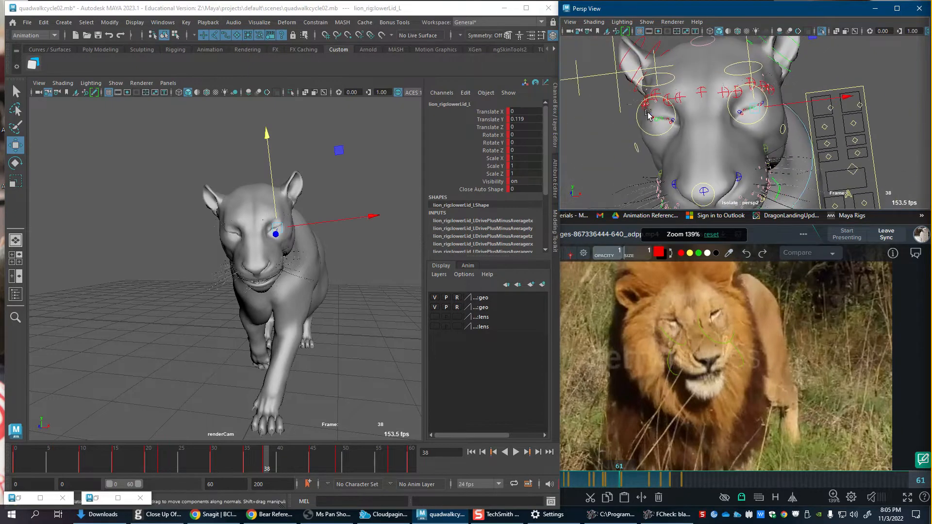
drag(649, 114, 682, 122)
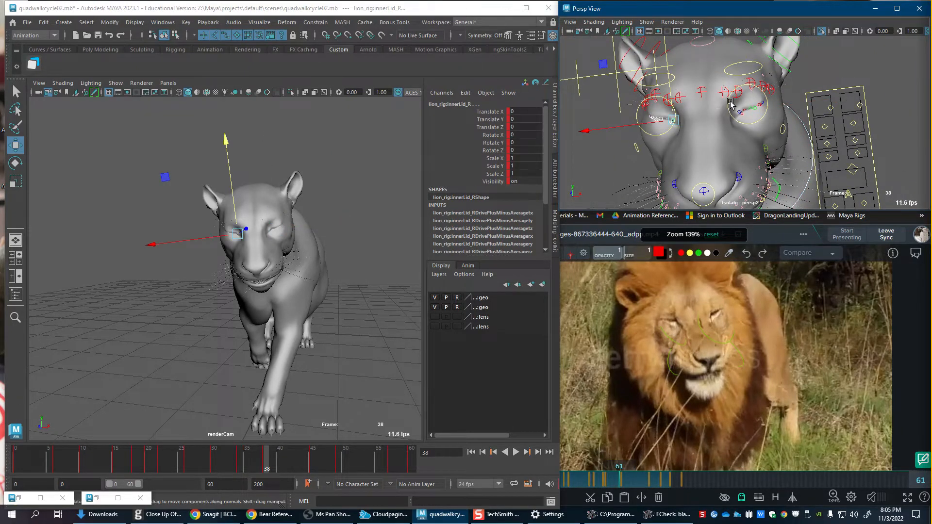
drag(767, 118, 729, 152)
key(s)
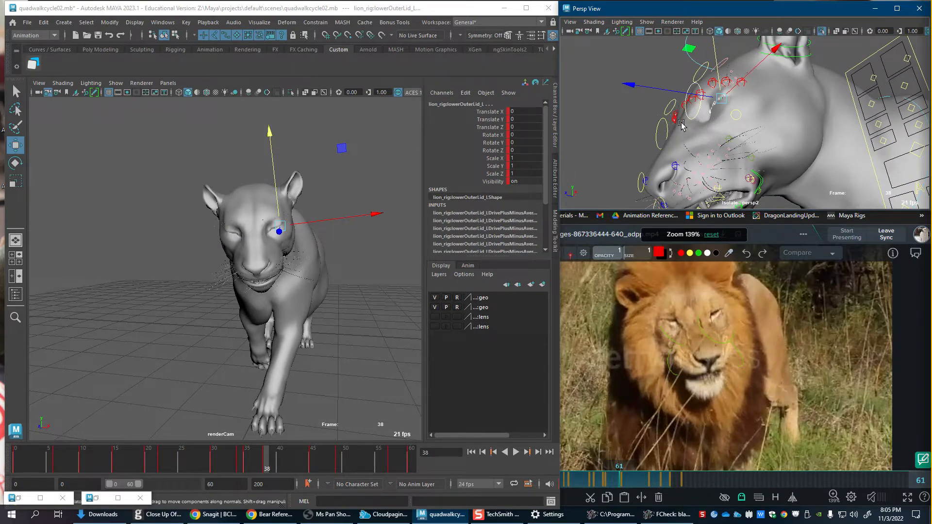
alt+drag(681, 125, 722, 137)
key(s)
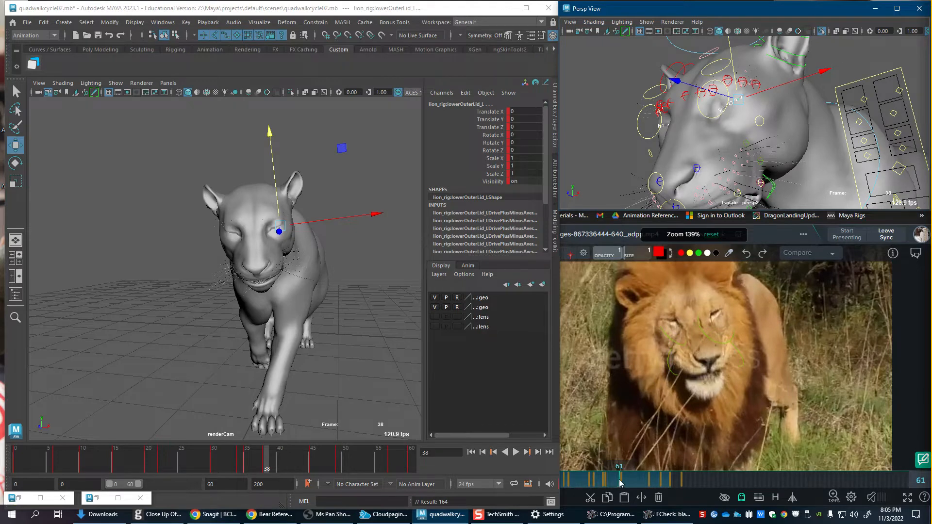
Step: Show frame 66 of the lion reference and review the big cat's blink by scrubbing and playing the animation
mouse_move(620, 483)
mouse_down()
mouse_move(641, 482)
mouse_move(630, 487)
mouse_up()
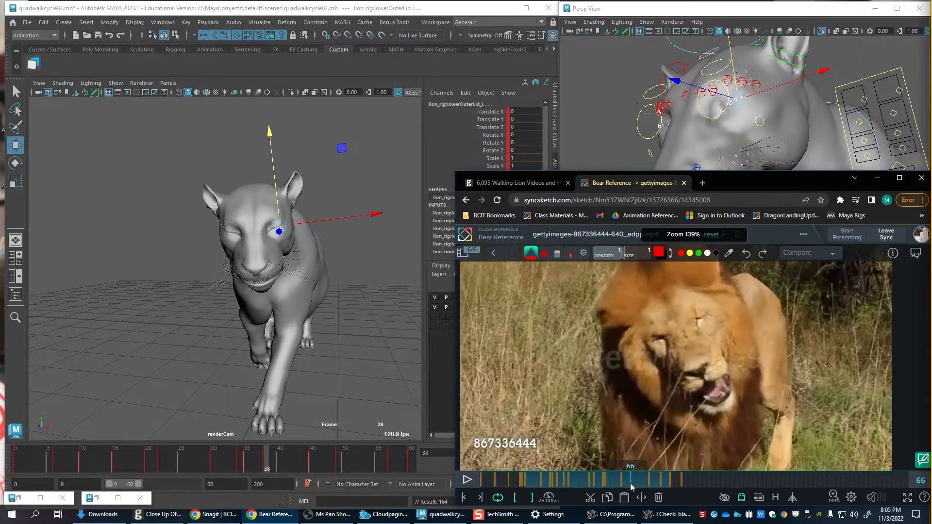
drag(273, 467, 292, 463)
key(alt+v)
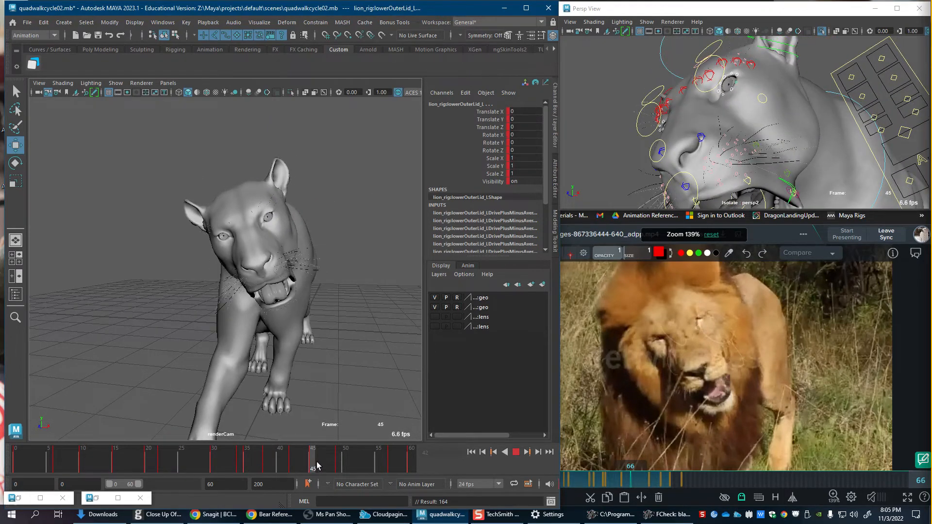
click(266, 467)
drag(258, 467, 246, 469)
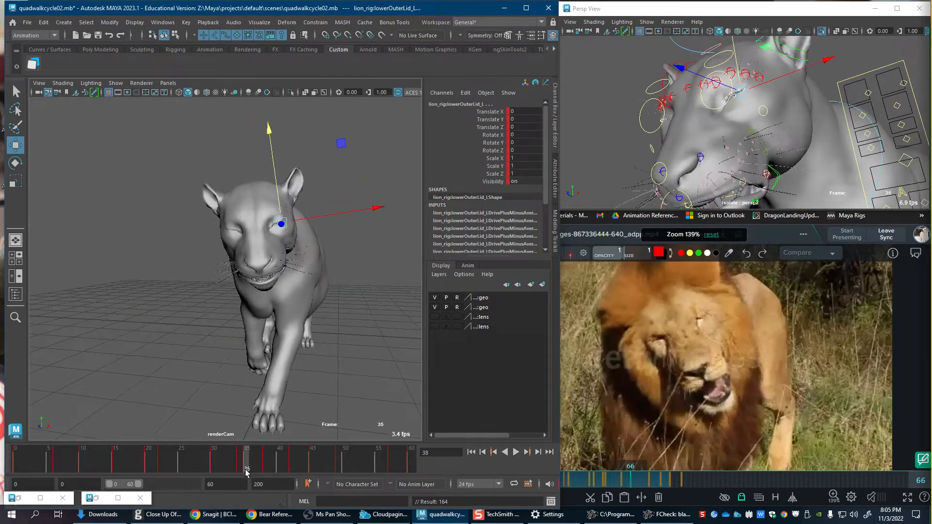
click(214, 468)
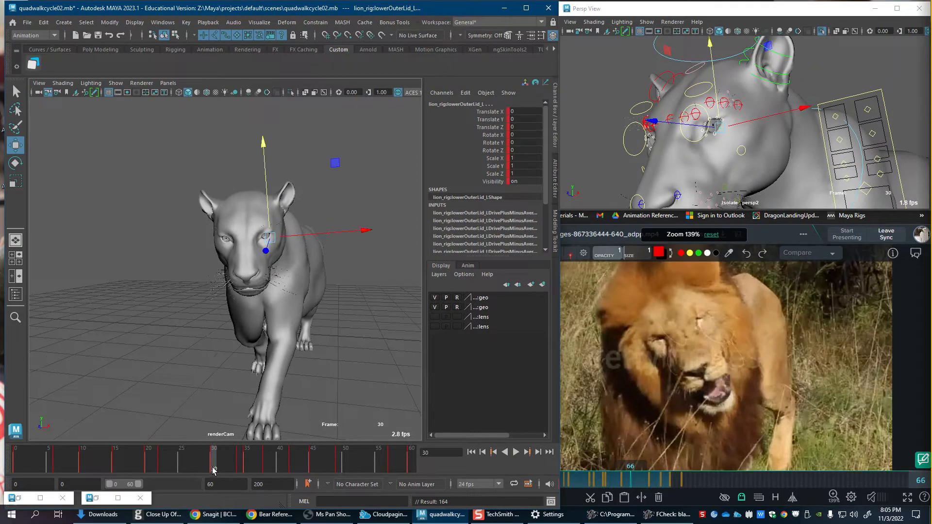
key(alt+v)
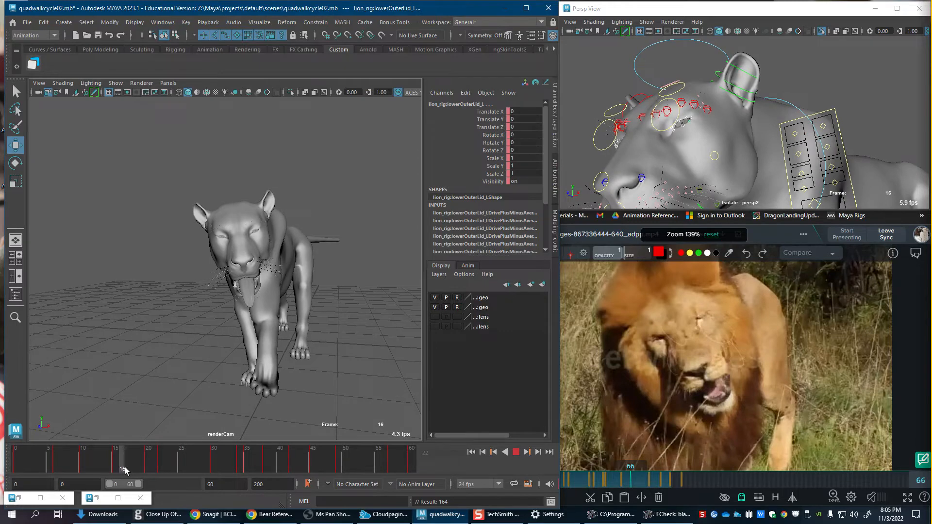
click(128, 469)
key(alt+v)
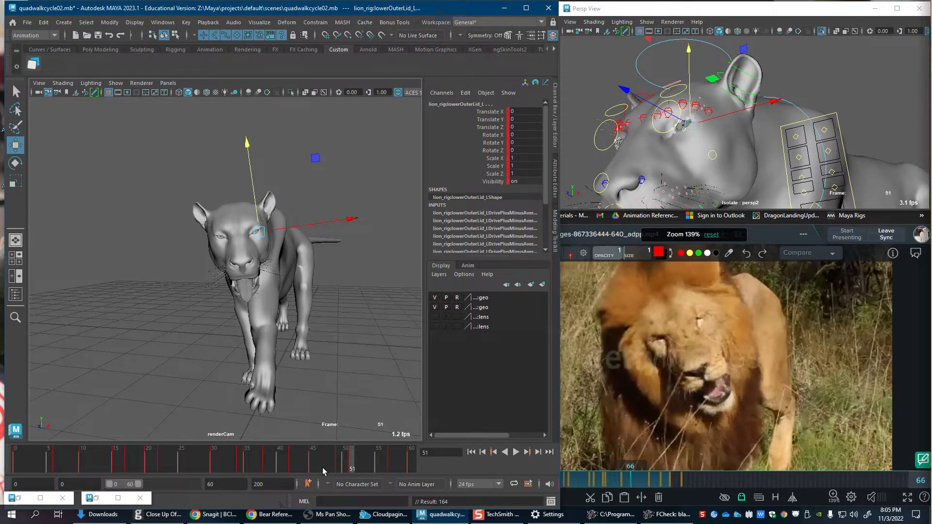
click(292, 467)
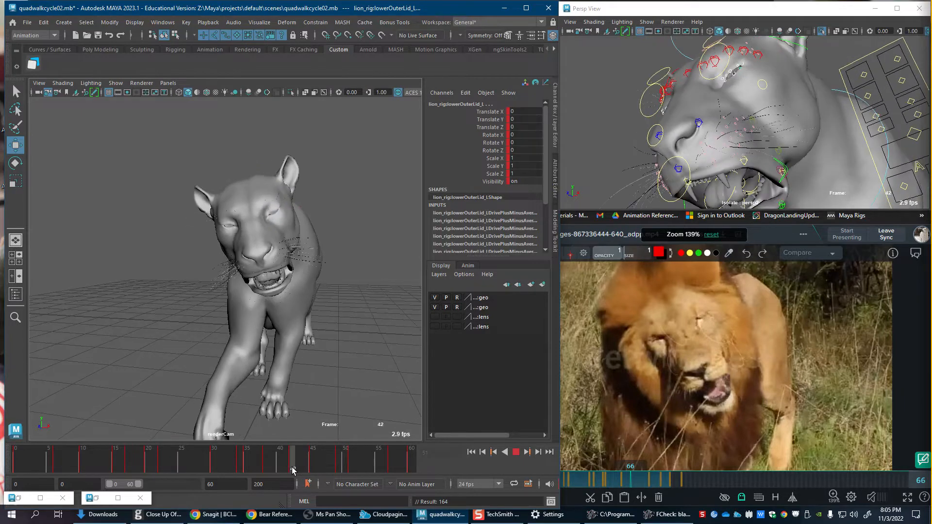
Step: Copy the open eyelid pose to frame 46, key it there, and delete the neighbouring eyelid key
click(325, 469)
middle_drag(325, 469, 318, 469)
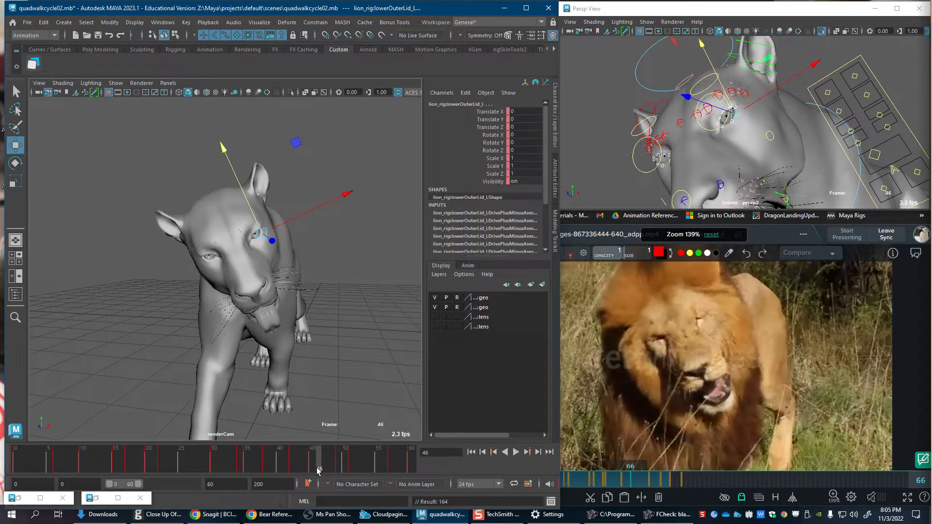
key(s)
click(312, 468)
key(Delete)
mouse_move(353, 470)
mouse_down()
mouse_move(301, 463)
mouse_move(318, 462)
mouse_up()
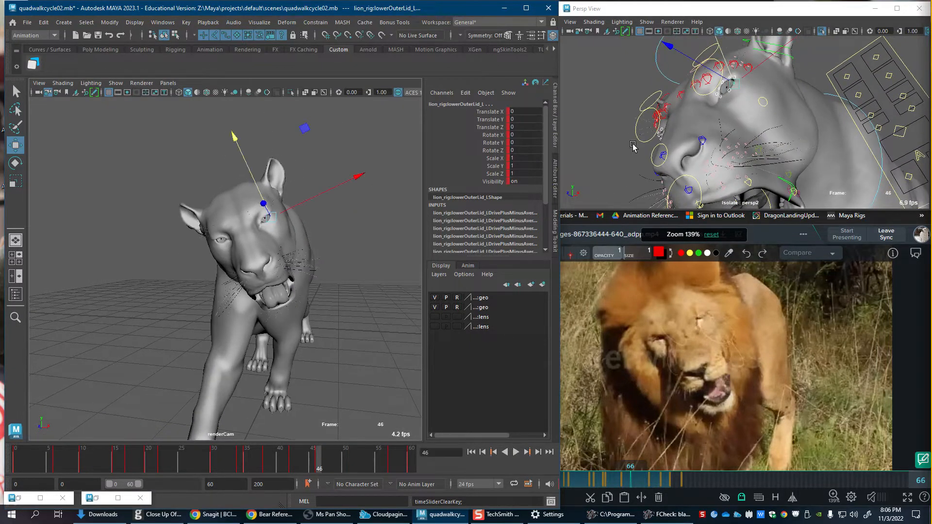
Step: Adjust the lower eyelids of both eyes at frame 46, with the right one at a Translate Y of about 0.382
alt+right_drag(668, 123, 735, 129)
alt+drag(709, 121, 737, 111)
click(744, 80)
alt+right_drag(744, 82, 743, 104)
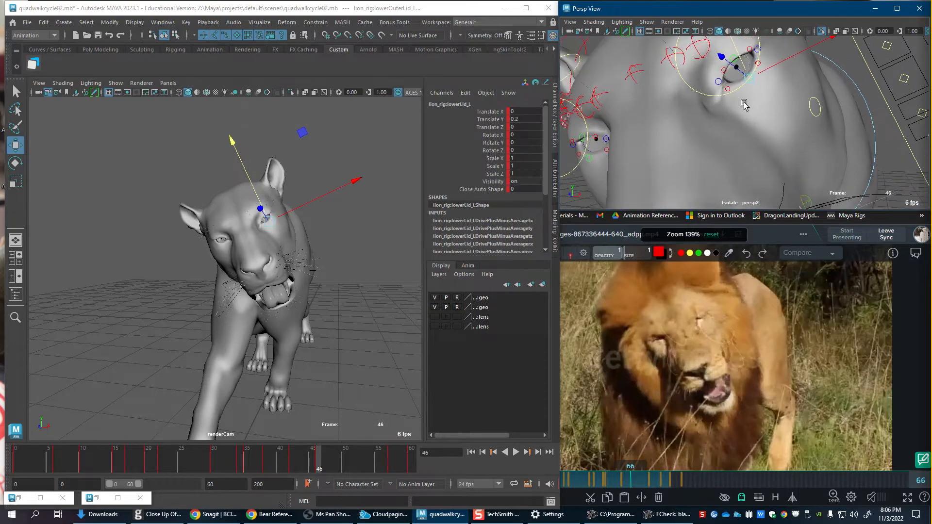
alt+drag(596, 151, 602, 147)
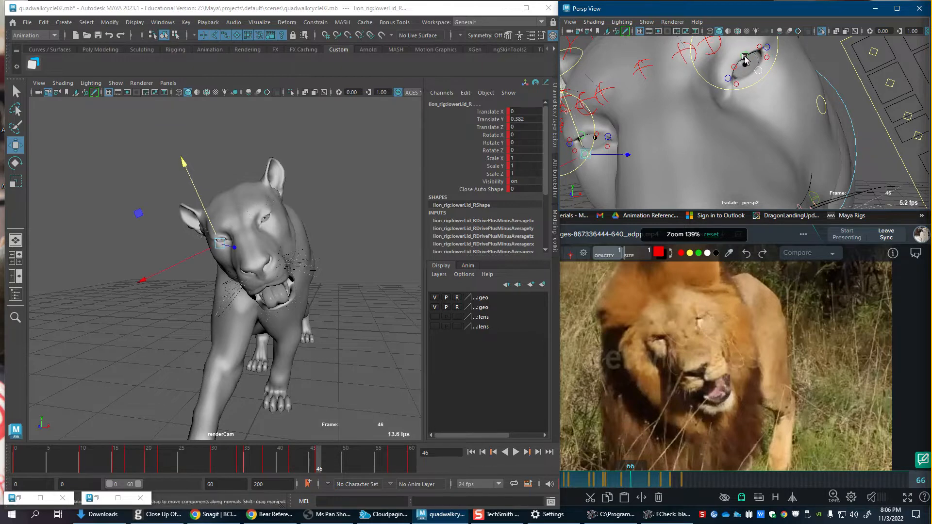
Step: Select the eyelid keys from frame 39 to 47 and check the blink's timing by playing and scrubbing the animation
shift+drag(280, 465, 327, 467)
key(alt+v)
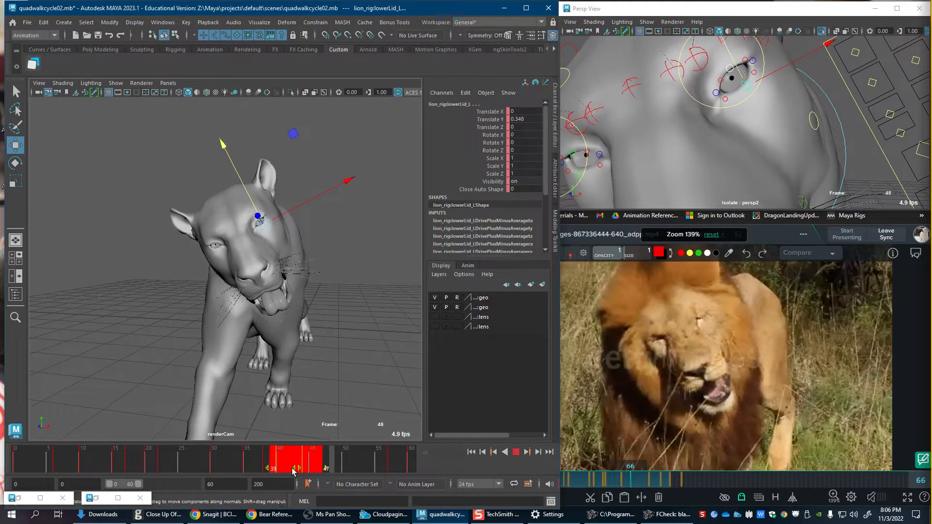
click(297, 470)
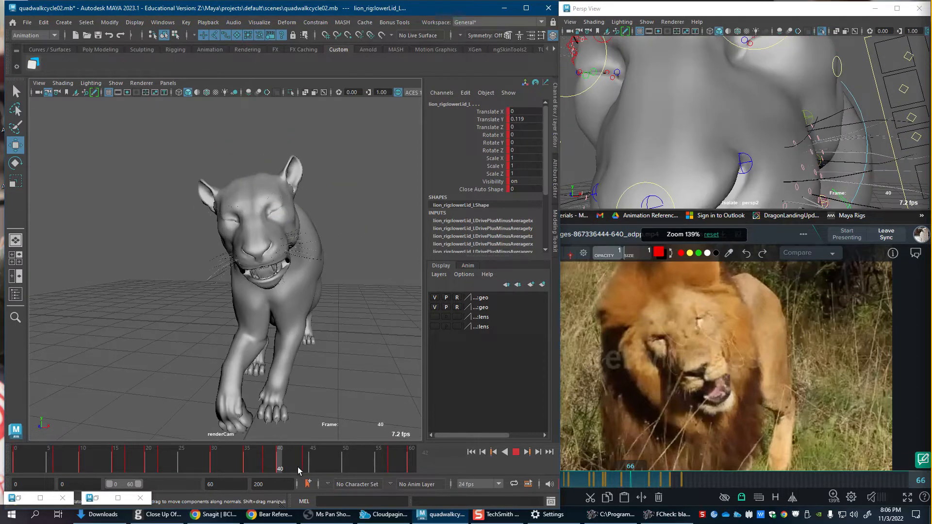
drag(298, 467, 410, 473)
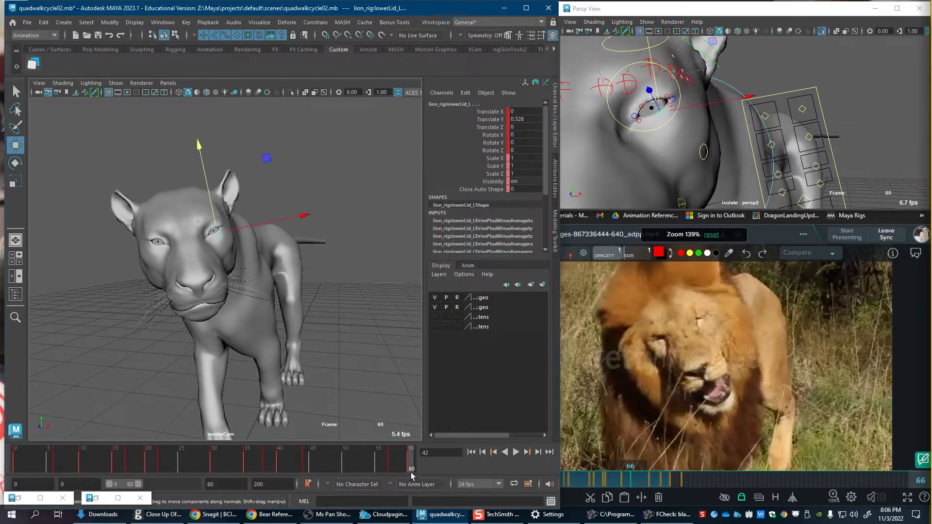
key(alt+v)
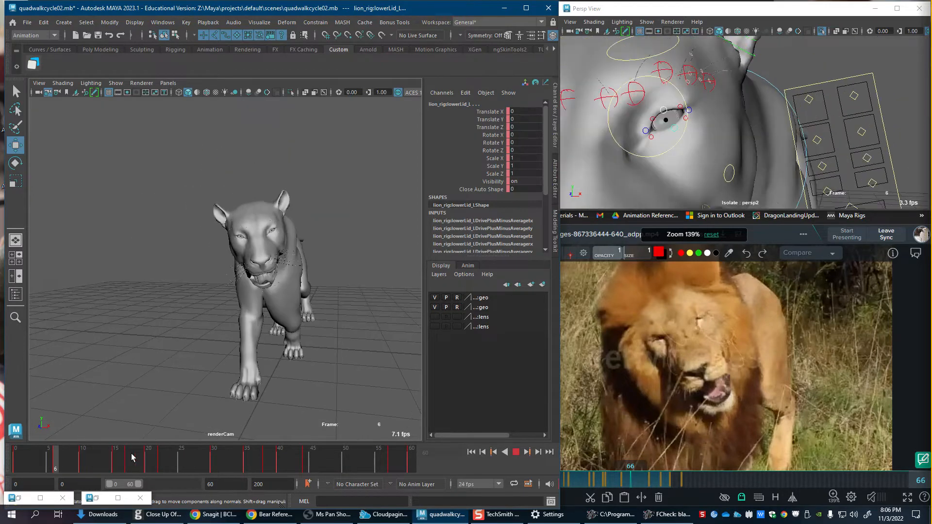
key(alt+v)
key(alt+shift+v)
key(alt+v)
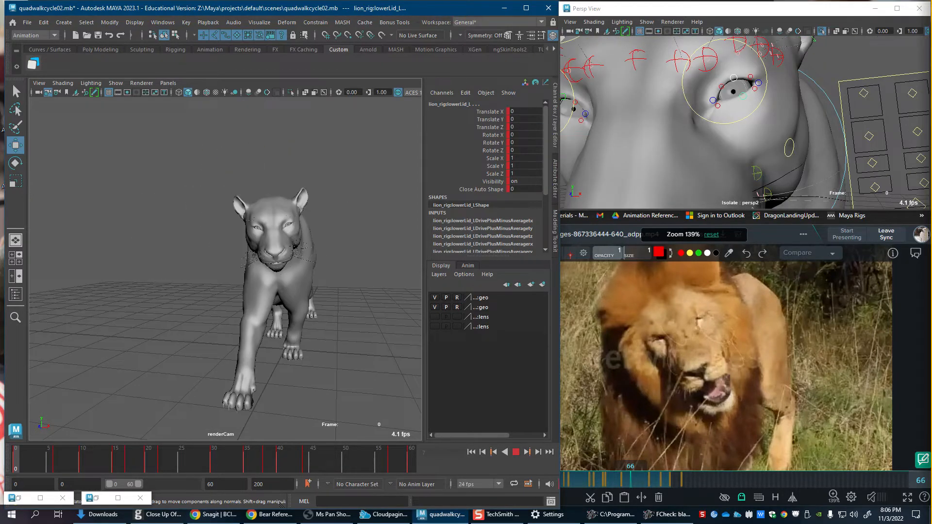
Step: Deselect all controls, save the scene and show the camera view with texture maps
click(146, 130)
click(115, 85)
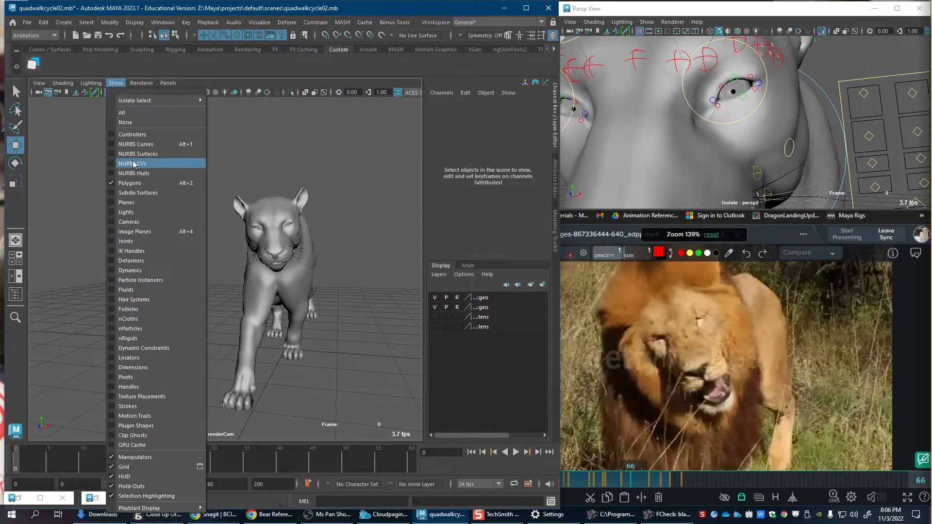
click(272, 155)
key(6)
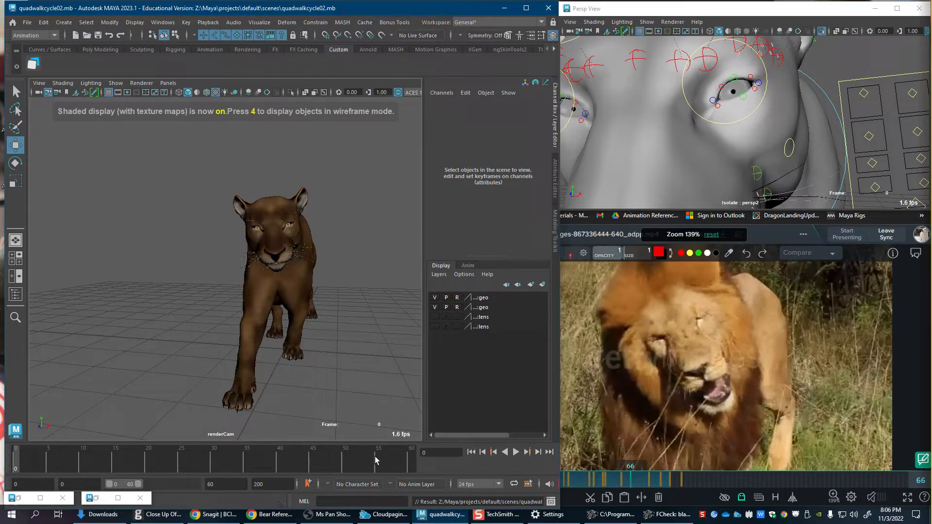
Step: Frame the big cat's head closely with 2D pan/zoom in the render camera view and playblast the animation
key(backslash)
right_drag(313, 338, 334, 365)
middle_drag(252, 348, 214, 358)
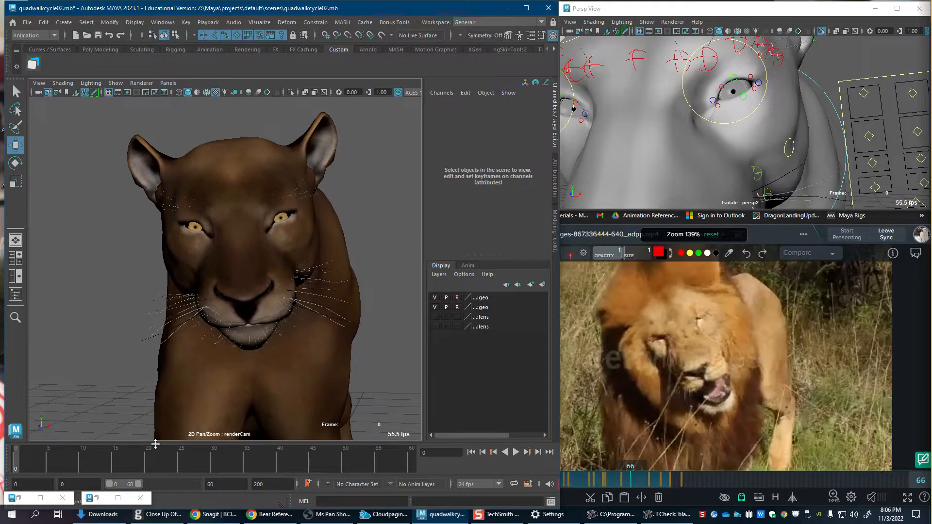
drag(39, 457, 432, 469)
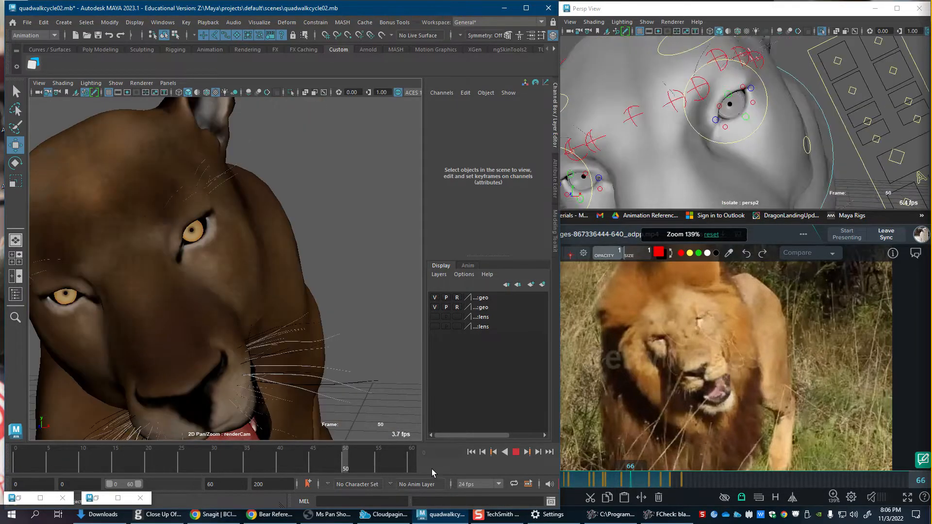
right_drag(286, 383, 213, 364)
middle_drag(208, 358, 308, 333)
right_drag(308, 333, 250, 355)
middle_drag(249, 355, 234, 356)
right_click(292, 457)
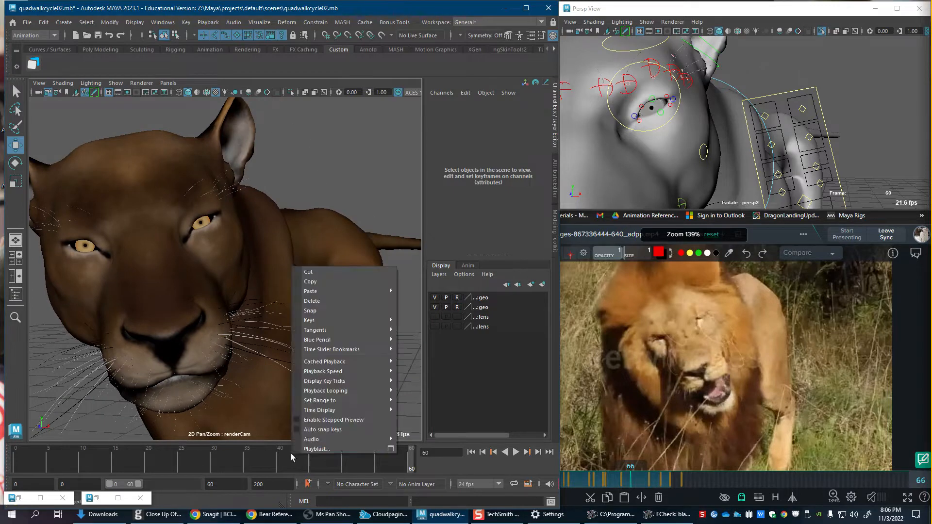
click(309, 449)
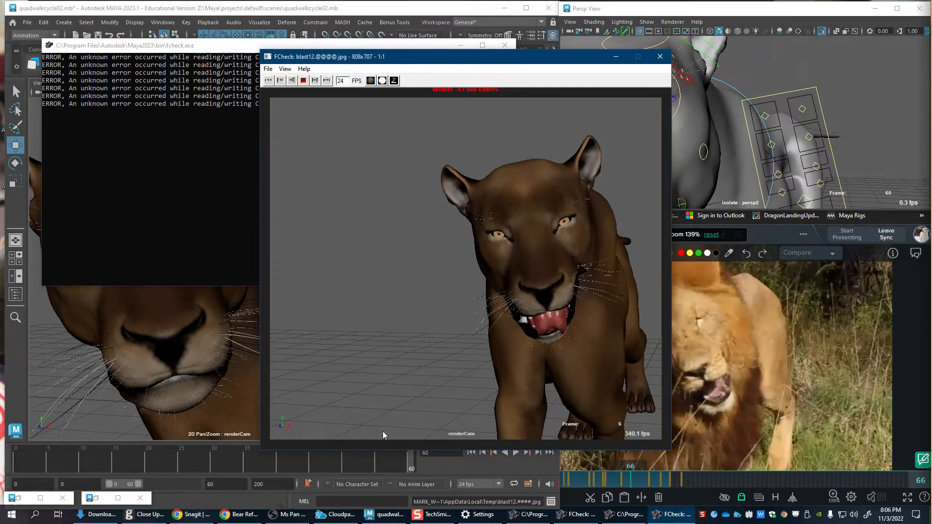
Step: Place the playblast beside the lion reference, play the reference to compare the facial motion, and go to its frame 63
drag(563, 62, 398, 78)
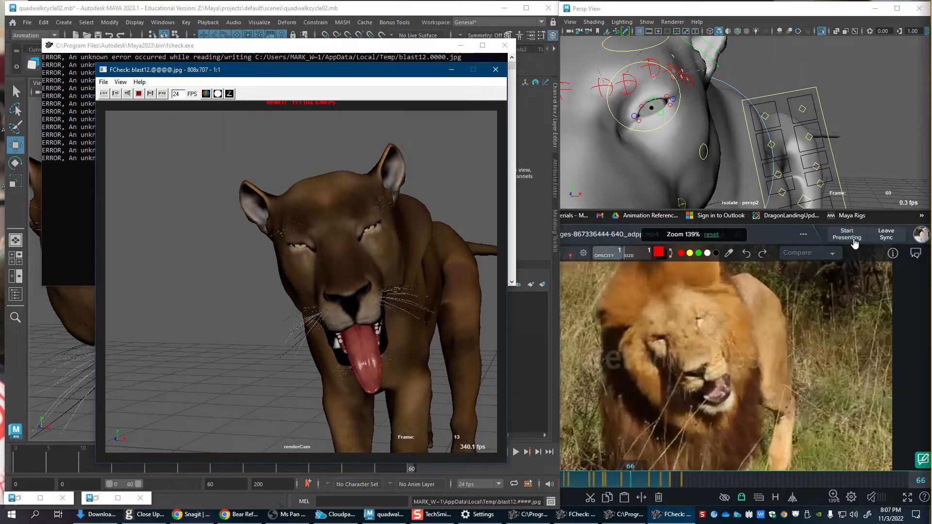
click(918, 309)
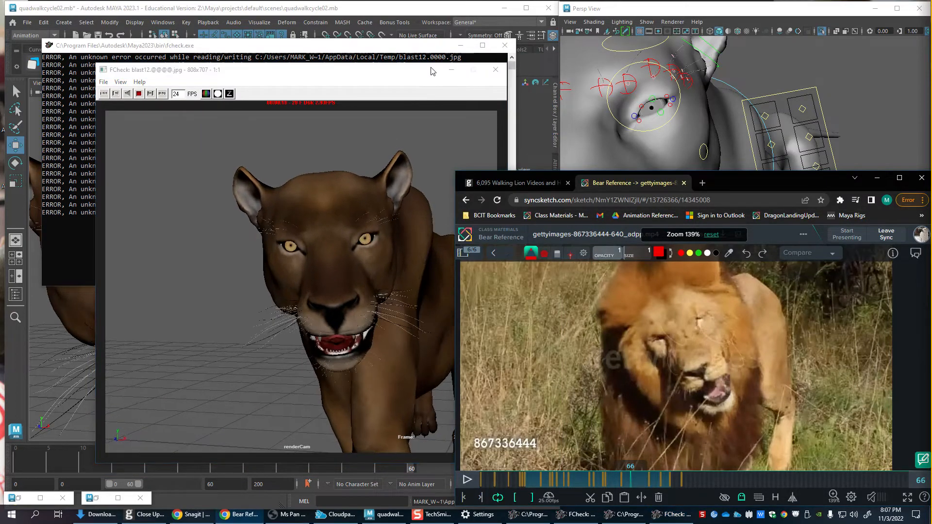
drag(389, 70, 312, 70)
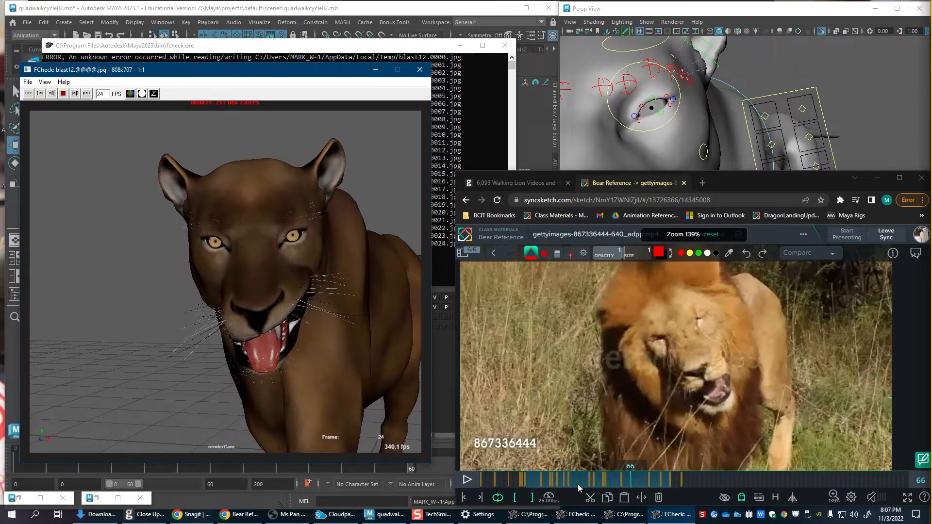
click(526, 481)
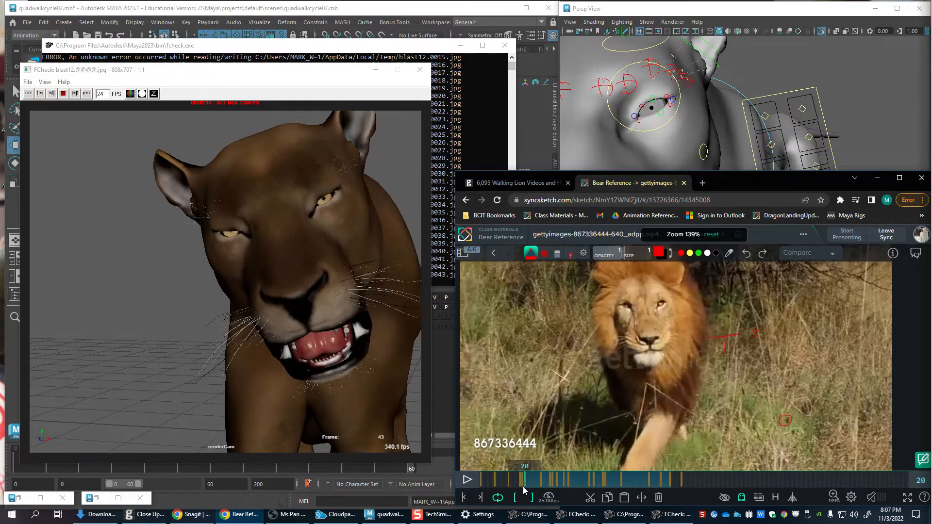
click(473, 485)
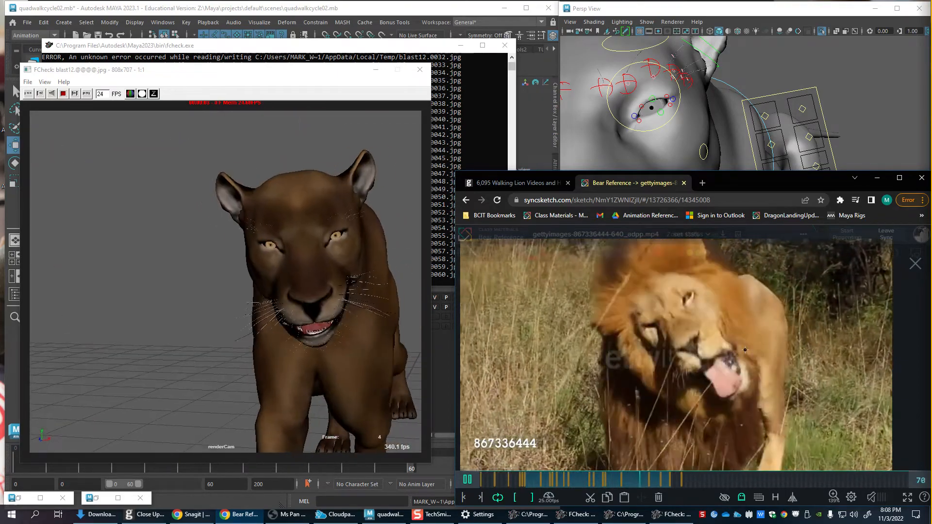
click(704, 354)
drag(644, 486, 624, 490)
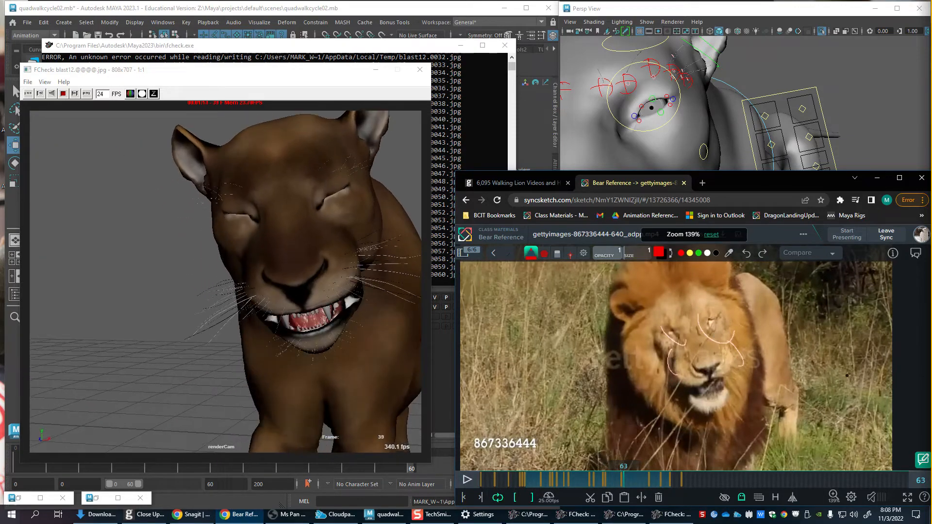
Step: Close the playblast and save the scene
click(420, 69)
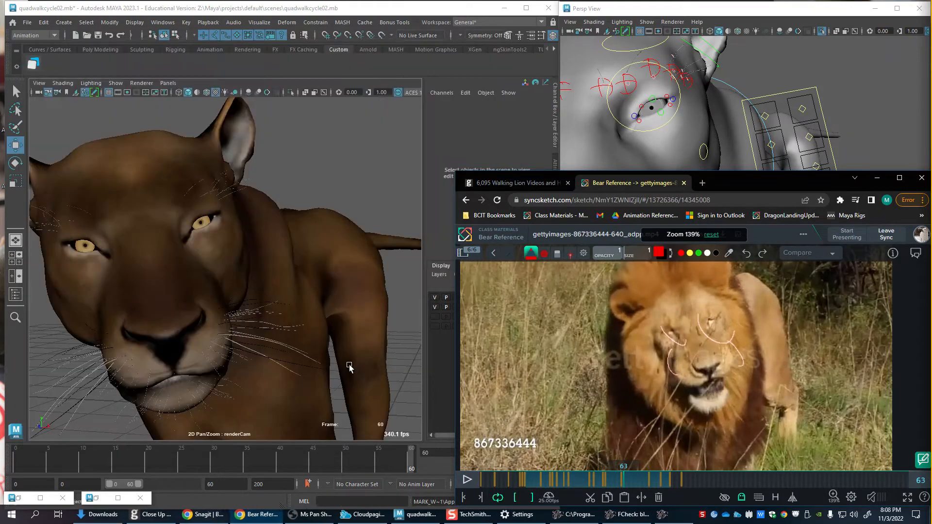
click(439, 386)
key(ctrl+s)
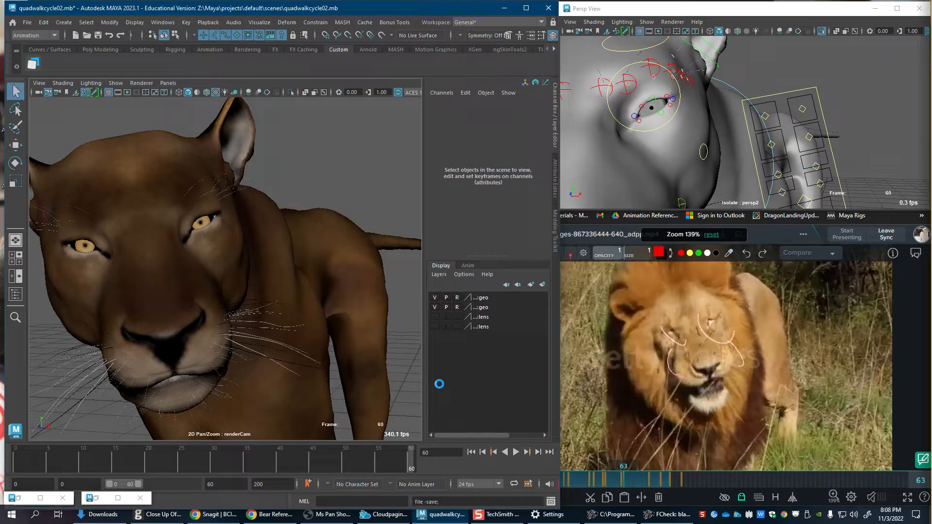
key(w)
key(ctrl+a)
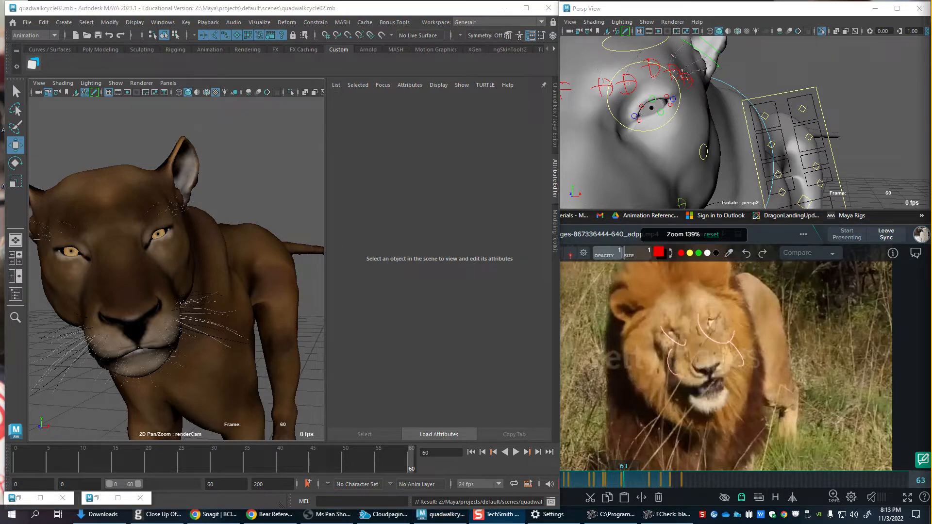
Step: Go to frame 57 of the lion reference and step through to frame 78, examining the head tilt, mouth and tongue motion
alt+drag(759, 144, 664, 142)
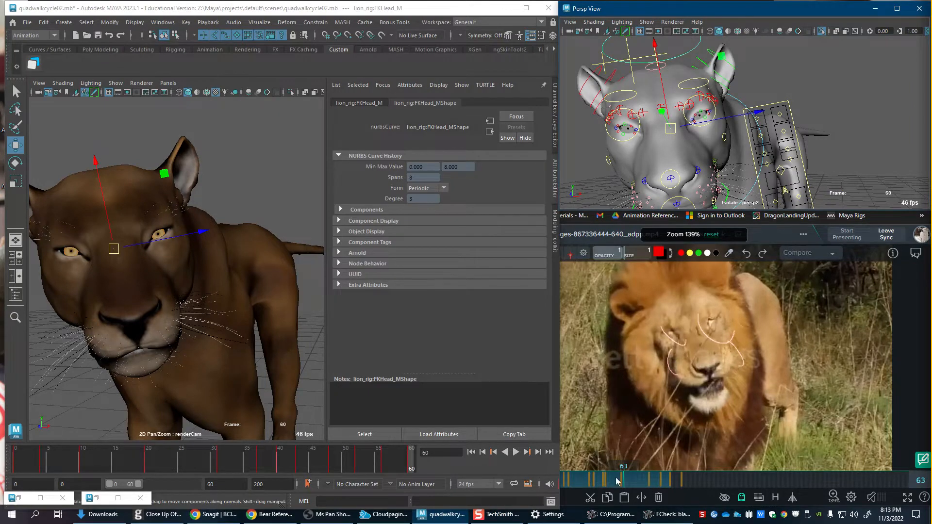
drag(616, 480, 611, 482)
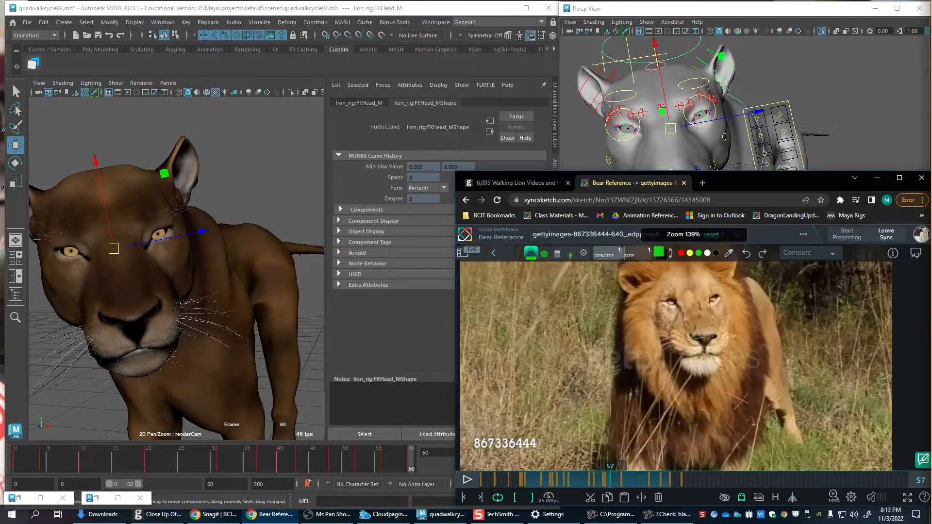
key(Right)
key(Right)
key(Right)
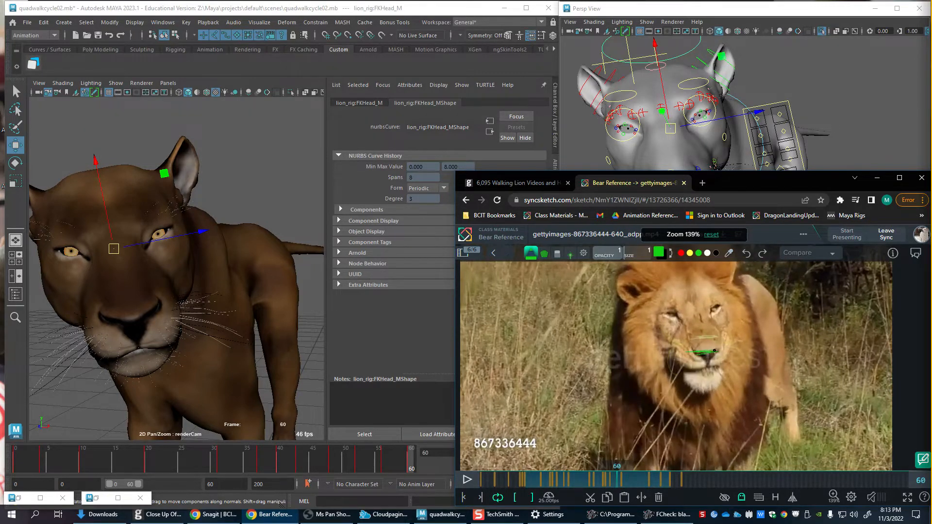
key(Right)
key(Right)
key(Right)
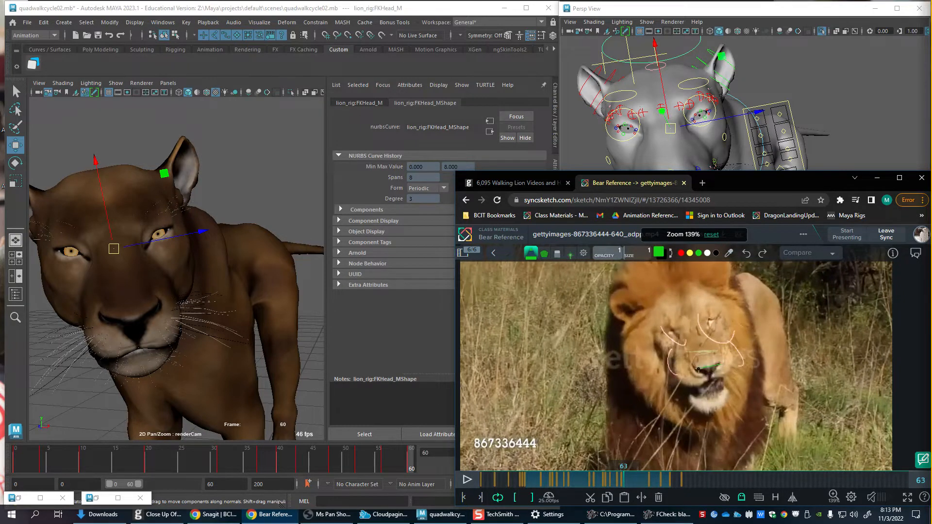
key(Right)
key(Right)
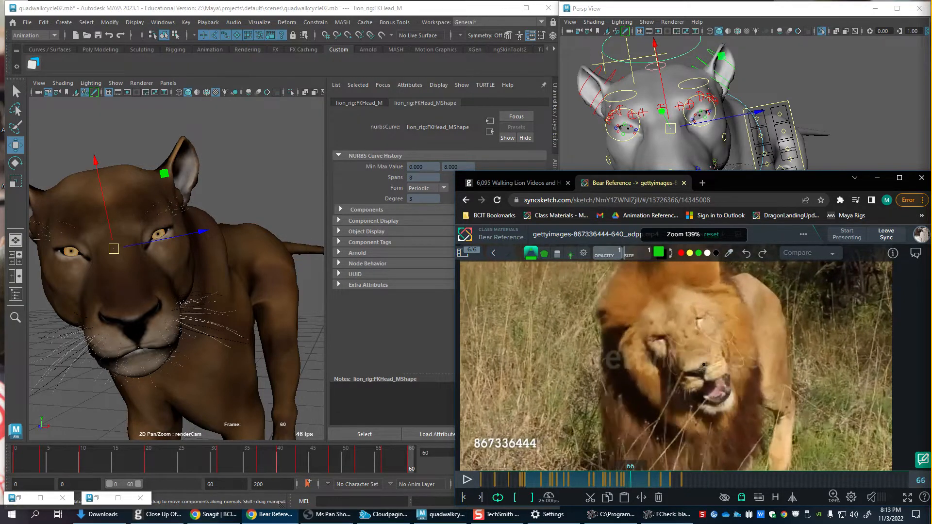
key(Right)
key(Right)
key(Right)
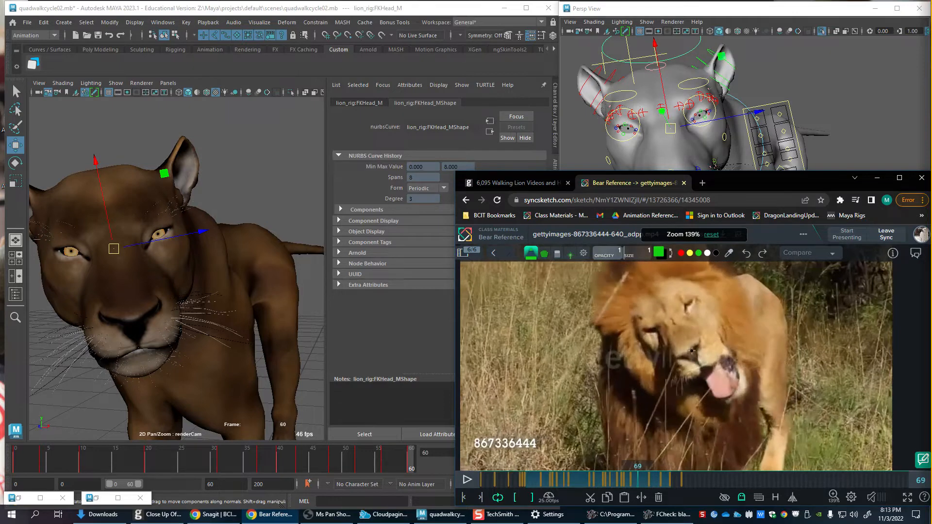
key(Right)
key(Right)
key(Right)
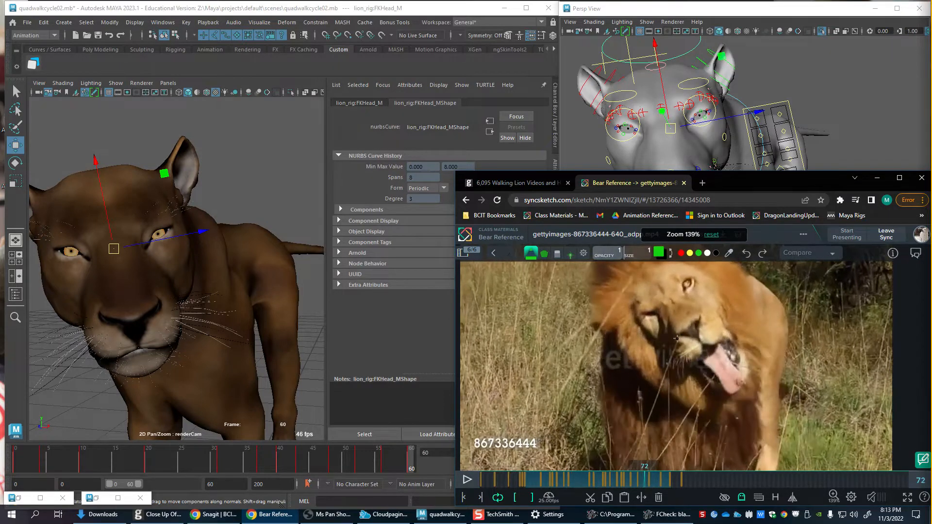
key(Right)
key(Right)
key(Right)
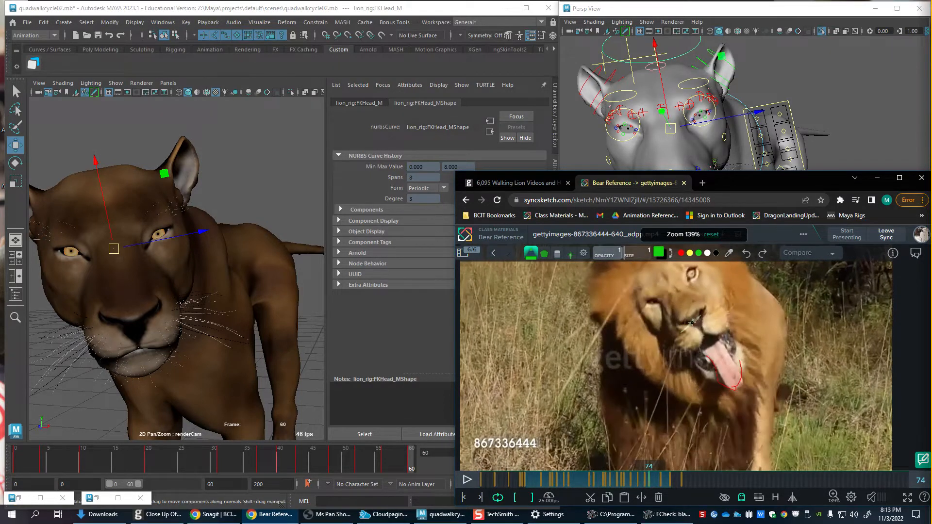
key(Right)
key(Right)
key(Right)
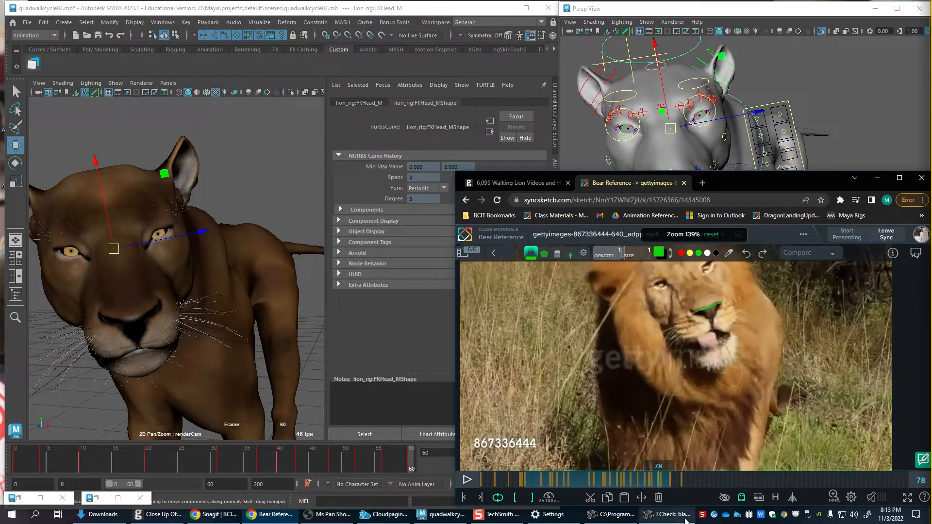
Step: Set the reference's After ghosting colour to No Tint and turn ghosting on
click(741, 498)
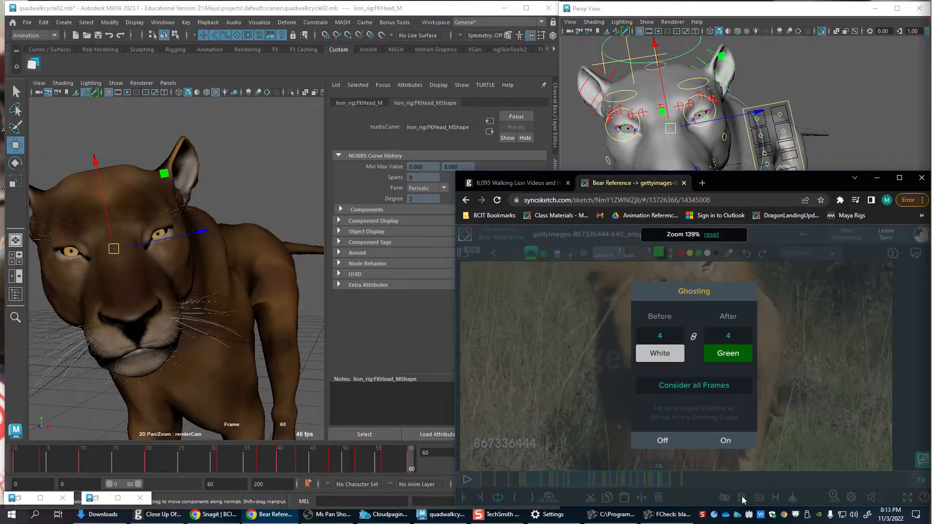
click(728, 354)
click(727, 416)
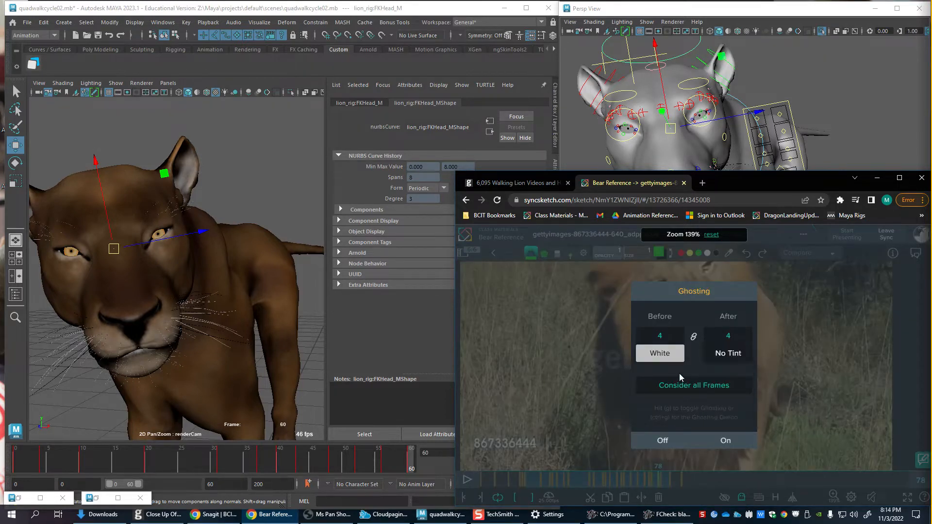
click(650, 416)
click(734, 441)
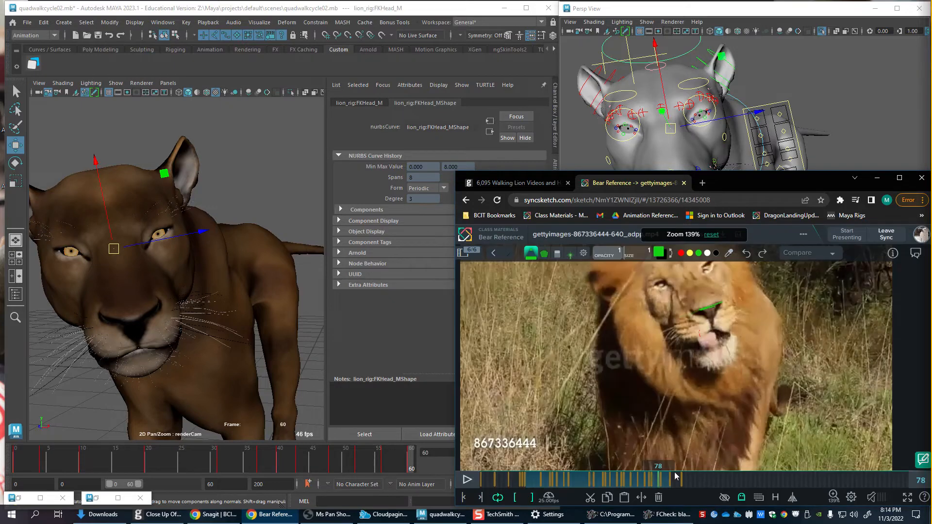
Step: Match reference frame 62 by rotating the cat's head control at frame 43 to reduce its tilt, and key the pose
mouse_move(624, 480)
mouse_down()
mouse_move(610, 484)
mouse_move(630, 487)
mouse_move(622, 489)
mouse_up()
drag(243, 459, 299, 465)
key(e)
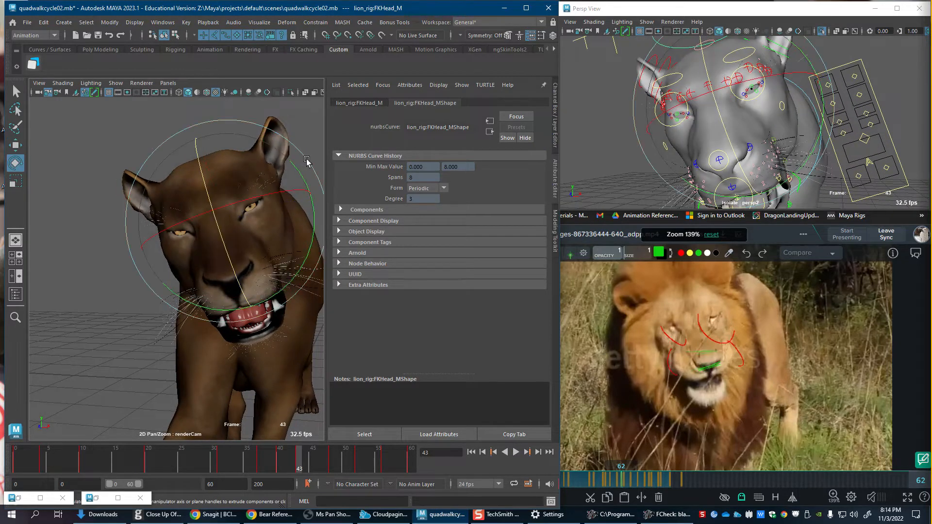
drag(307, 161, 286, 199)
key(s)
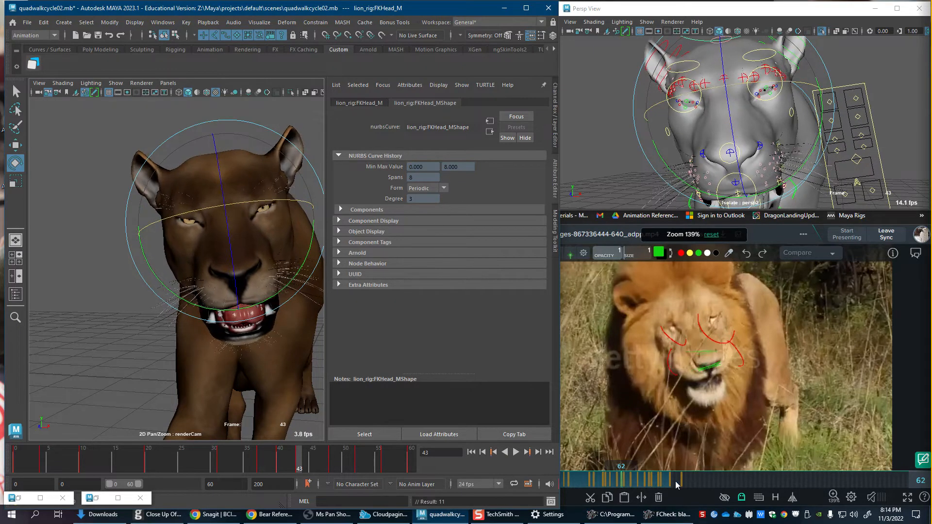
Step: Play back the animation to check it, and rotate the head control slightly more upright at frame 37
key(alt+v)
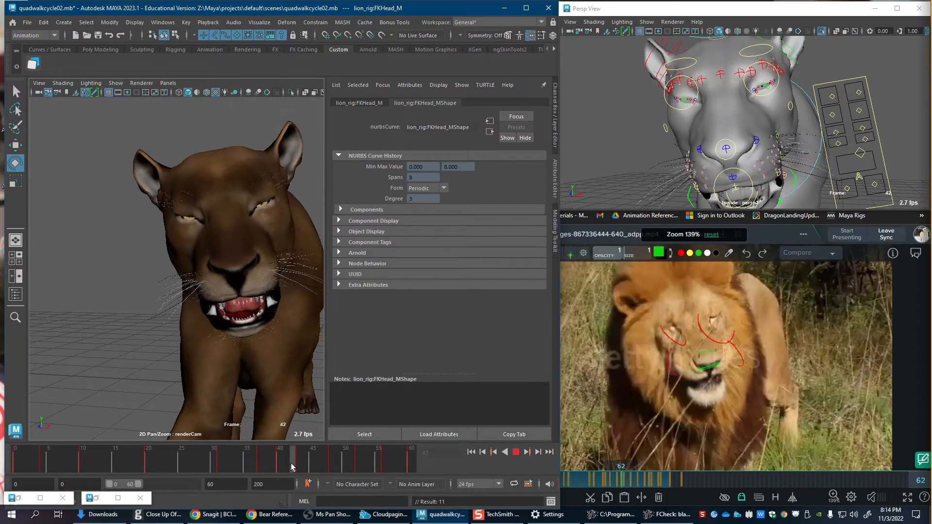
click(257, 467)
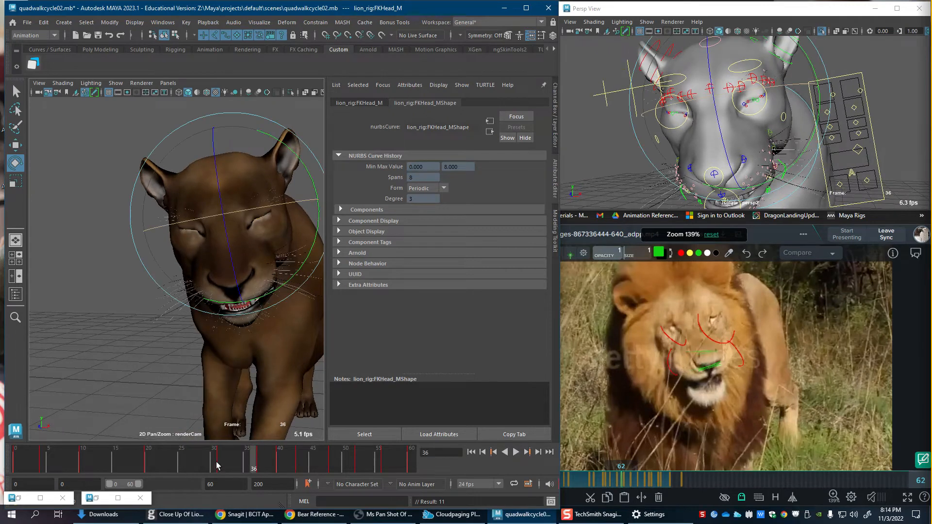
key(alt+v)
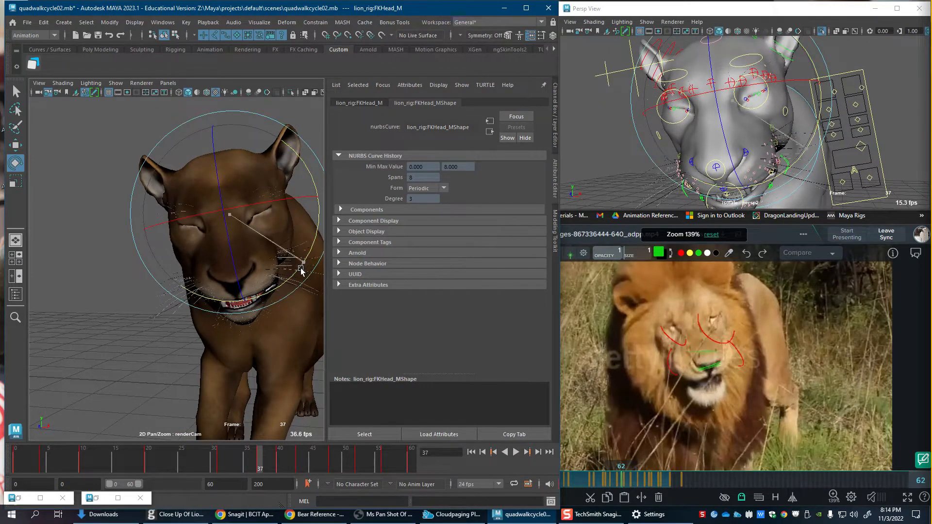
mouse_move(301, 271)
mouse_down()
mouse_move(262, 210)
mouse_move(293, 276)
mouse_move(297, 270)
mouse_up()
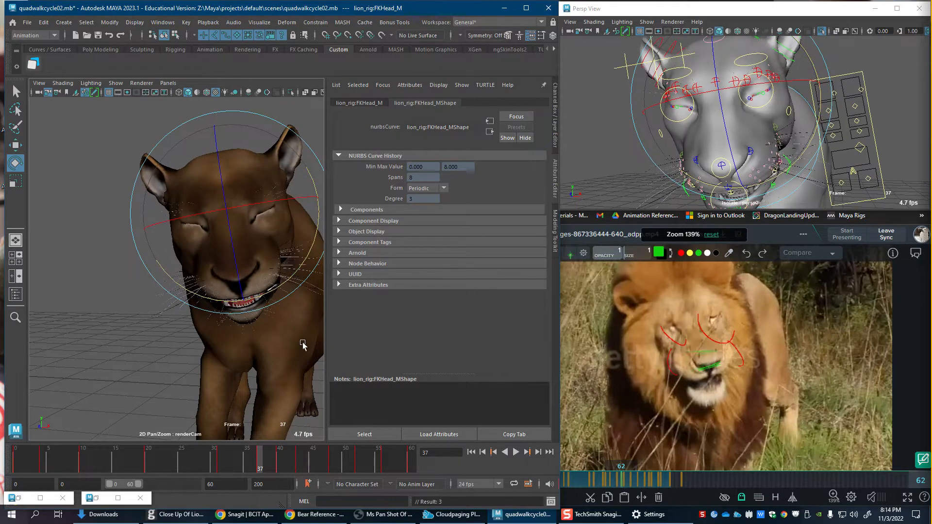
Step: Rotate the head control at frame 40 to straighten its tilt and turn, and scrub through to frame 43 to check
click(280, 470)
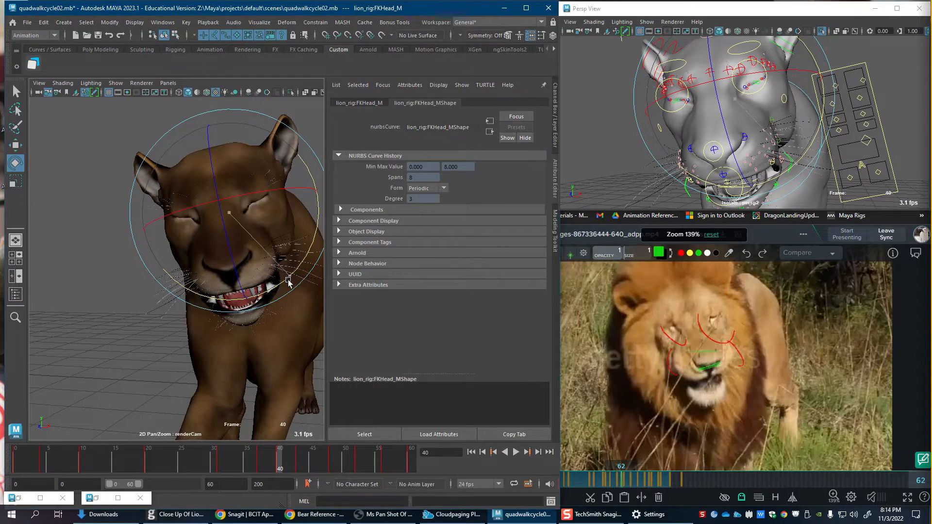
mouse_move(289, 281)
mouse_down()
mouse_move(269, 193)
mouse_move(296, 267)
mouse_up()
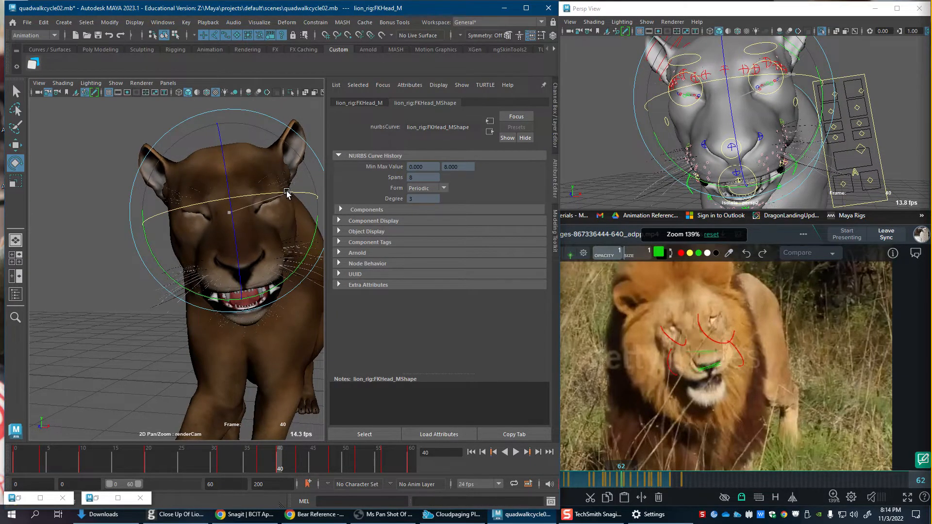
drag(287, 193, 268, 262)
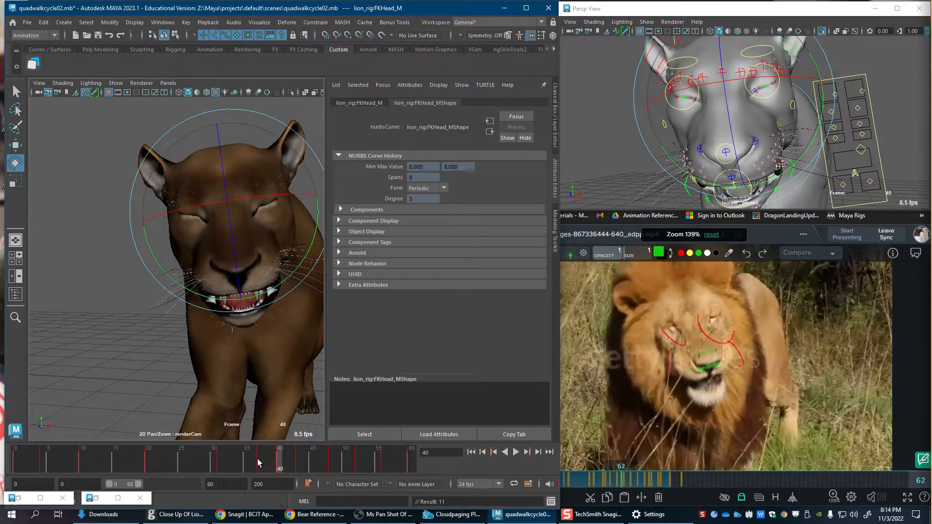
drag(258, 462, 300, 474)
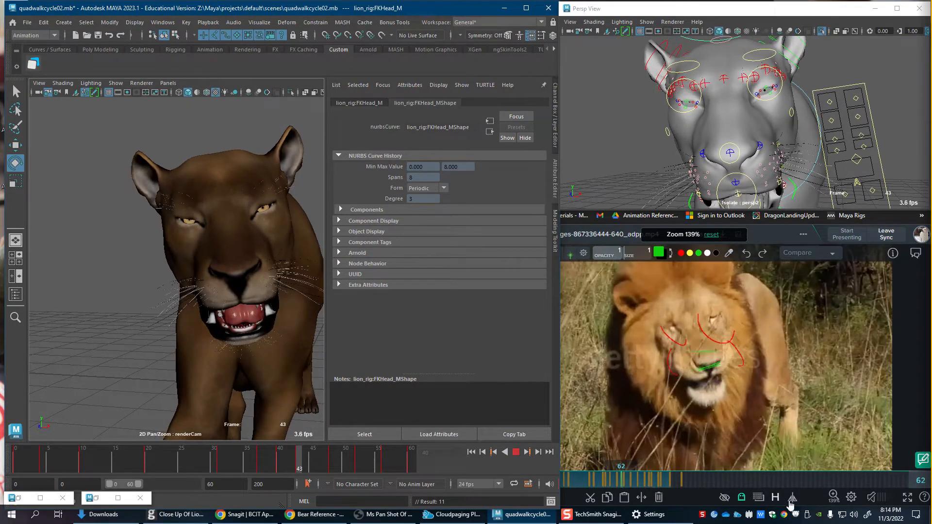
Step: Advance the lion reference to frame 68 and rotate the cat's head control around frame 48 to match
click(617, 480)
drag(618, 480, 633, 483)
click(301, 462)
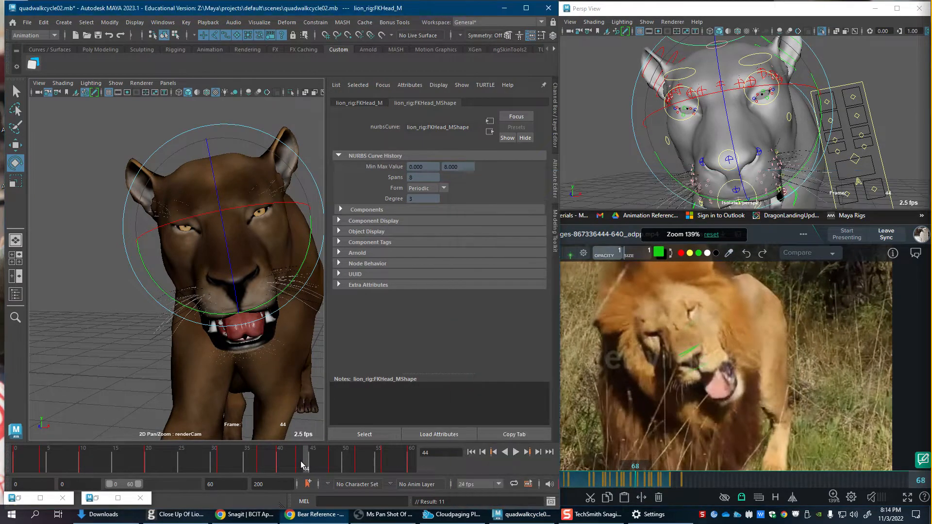
drag(301, 462, 333, 469)
drag(227, 218, 358, 436)
Step: Go to reference frame 71 and rotate the head control upward at frame 52 to match the raised, tilted pose
drag(291, 461, 363, 468)
click(661, 484)
drag(635, 482, 641, 485)
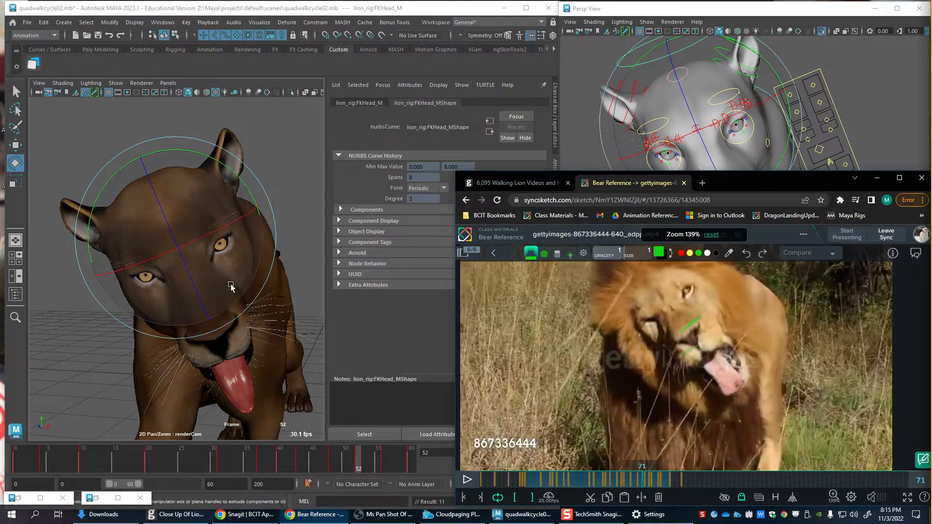
drag(228, 286, 224, 246)
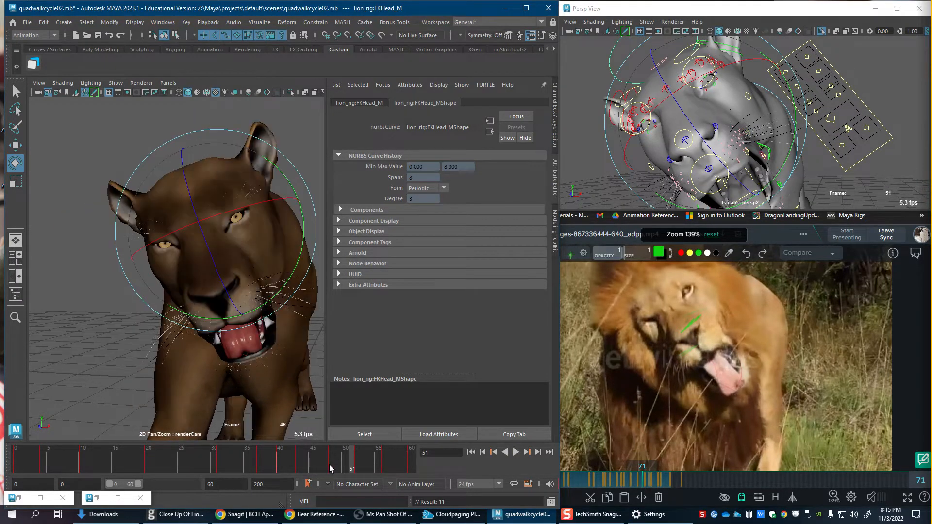
Step: Refine the head control's rotation at frames 48 and 52, and key both poses
click(330, 467)
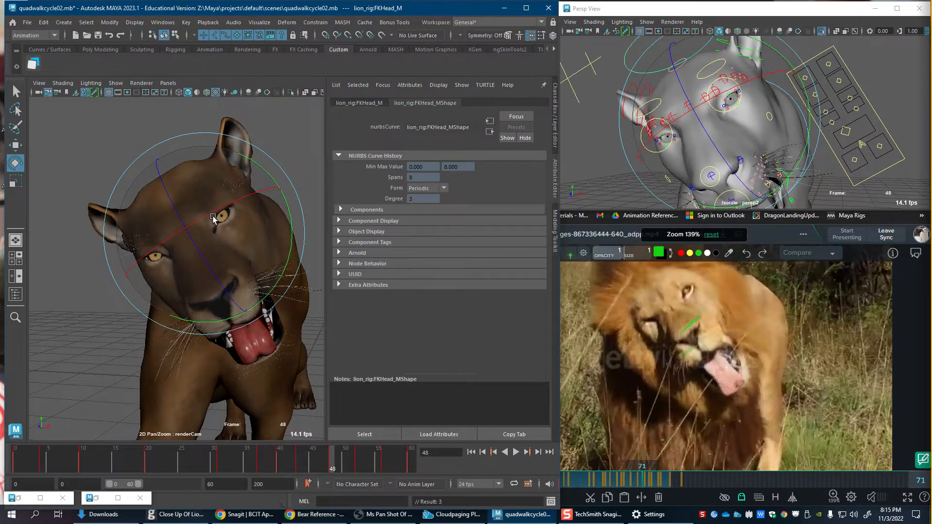
drag(213, 218, 226, 228)
key(s)
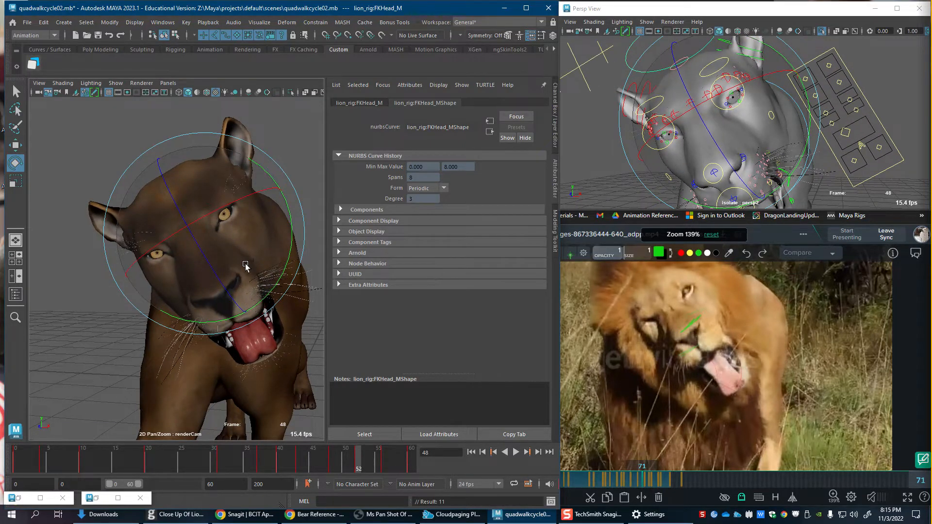
key(.)
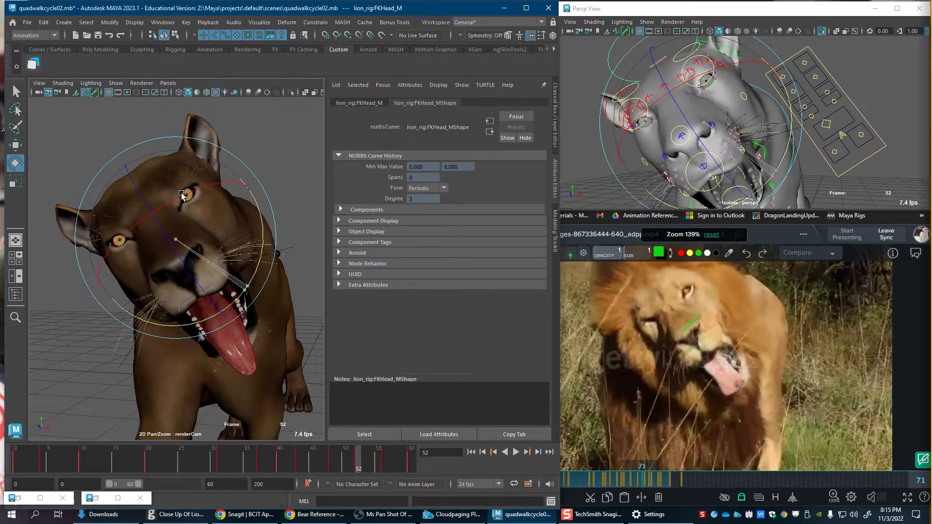
drag(182, 194, 191, 190)
key(shift+e)
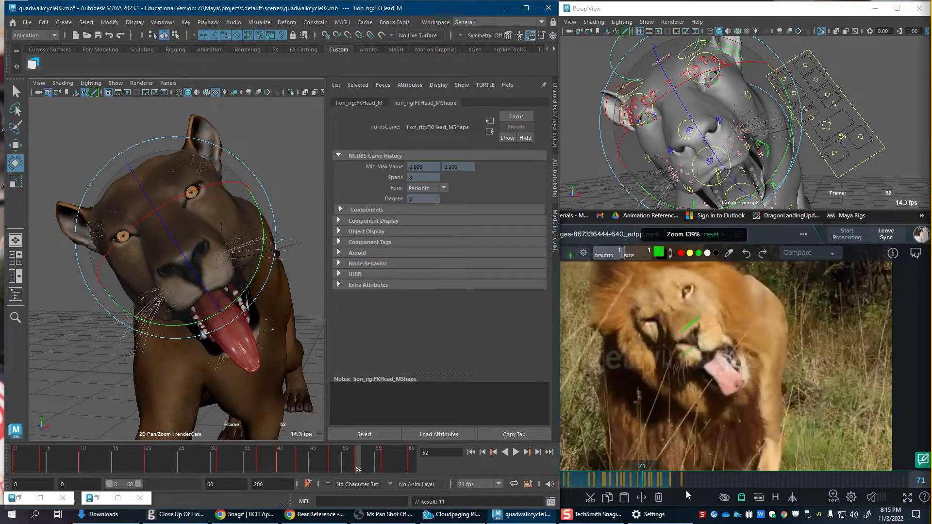
Step: Go to reference frame 80, rotate the head control upward at frame 56 to match, and key it
drag(644, 482, 663, 483)
click(371, 465)
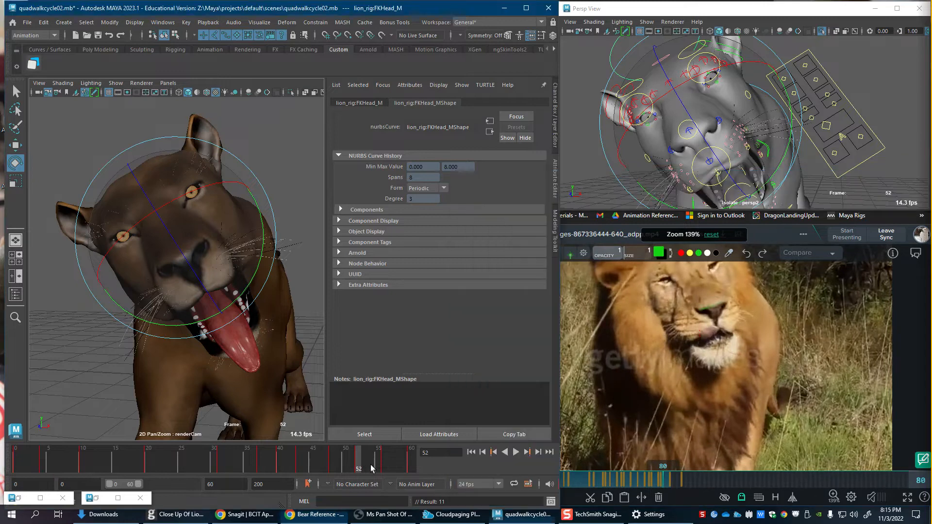
drag(370, 465, 385, 464)
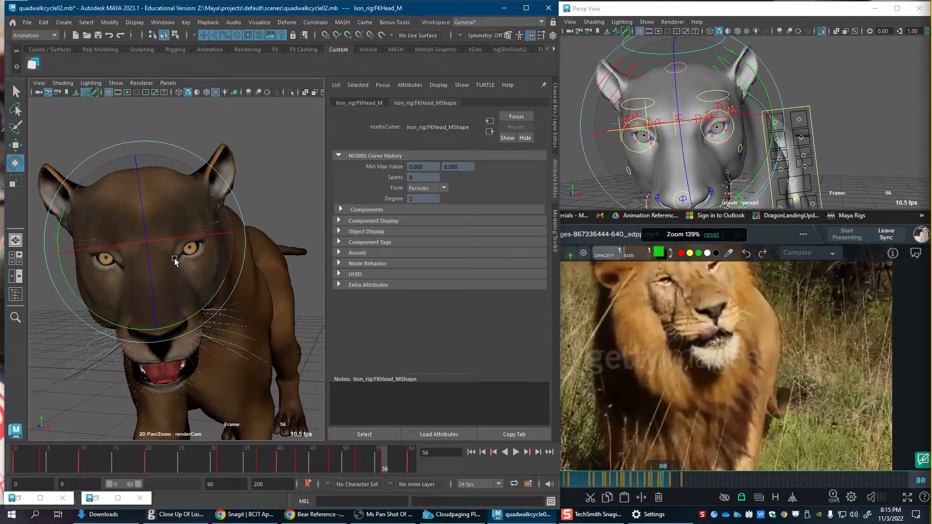
drag(175, 261, 192, 270)
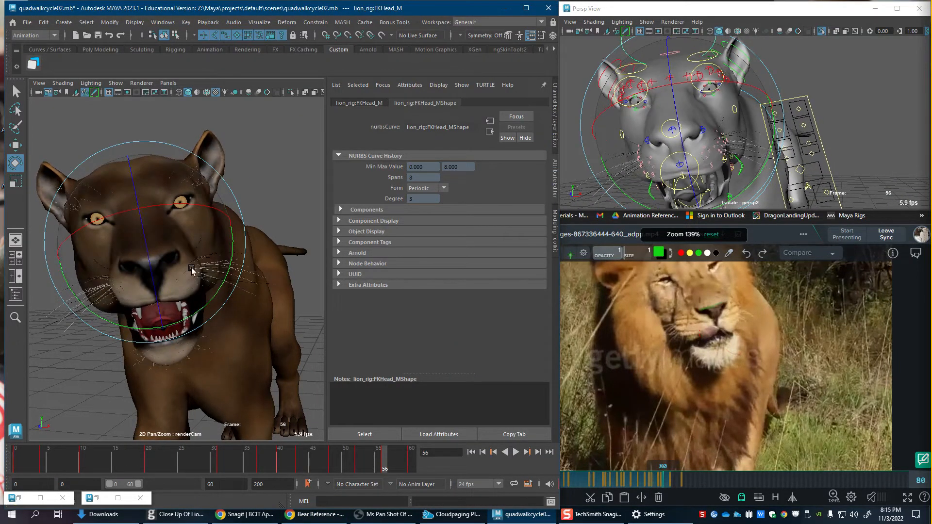
key(s)
Step: Rotate the head control slightly at frame 60, key the pose and switch to the Move tool
drag(380, 461, 416, 462)
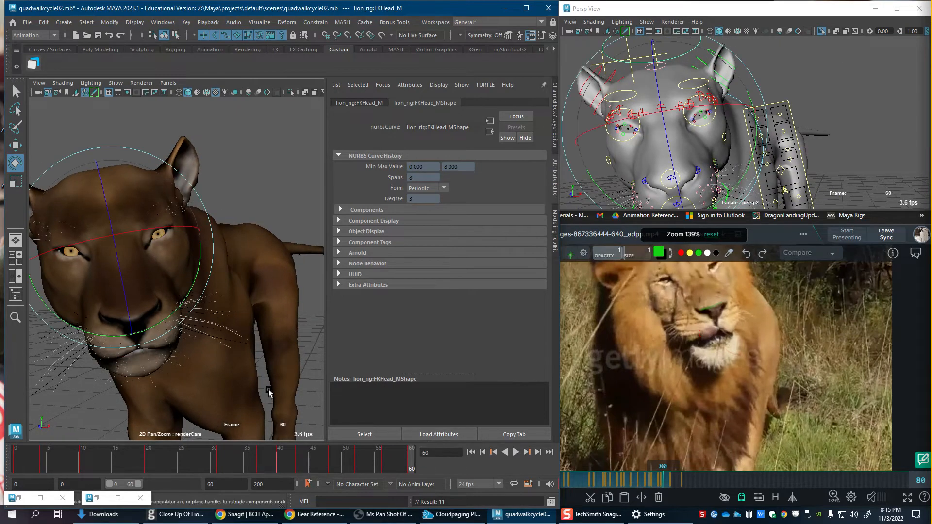
drag(143, 286, 185, 296)
key(s)
key(w)
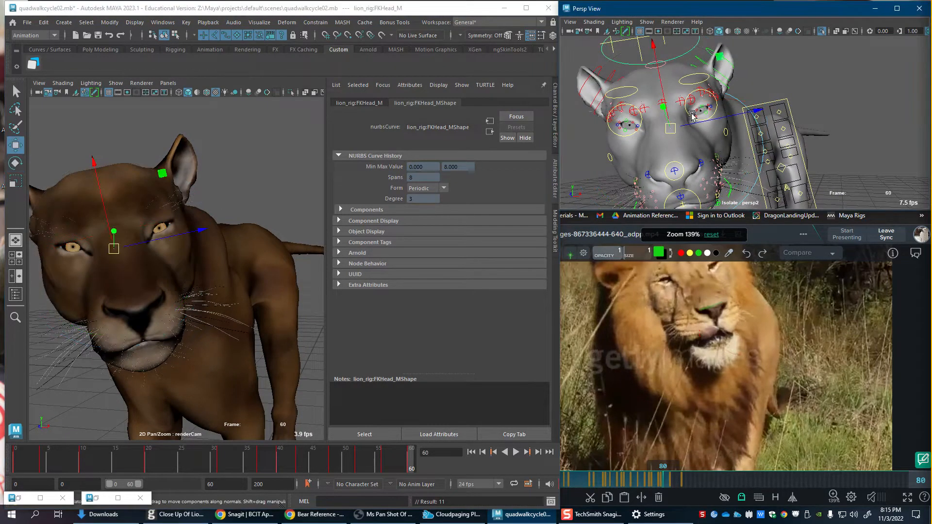
Step: Select the left eye's upper and lower lid controls and check their motion on the way to frame 42
click(704, 105)
scroll(702, 112, up, 3)
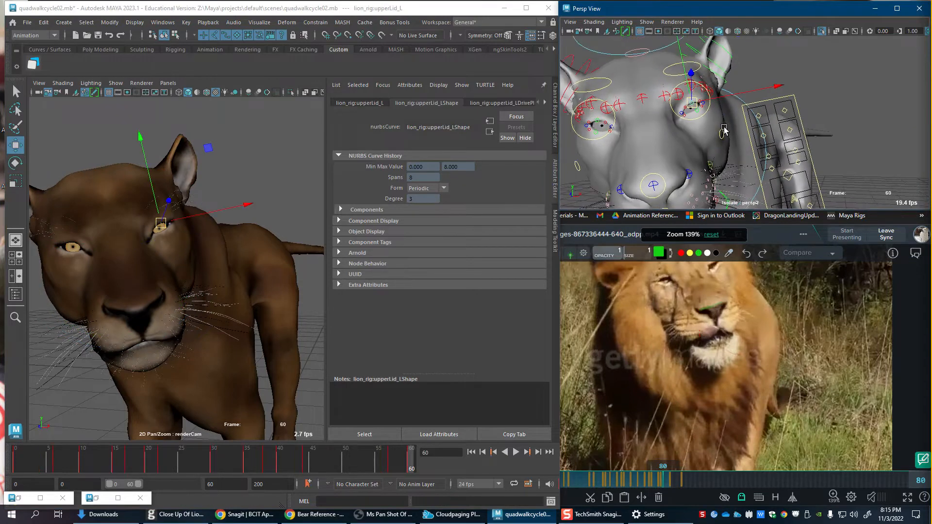
click(695, 112)
click(241, 468)
key(alt+v)
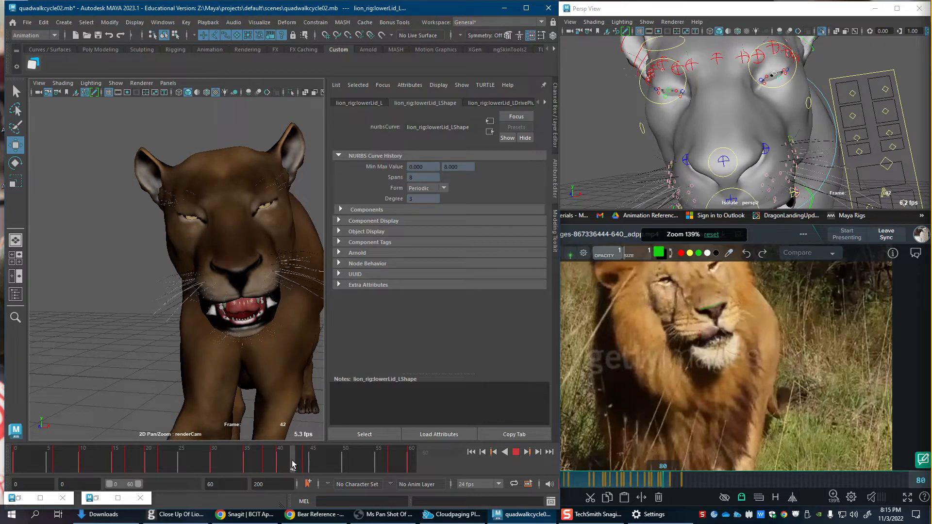
Step: Add the right eye's lid controls to the selection, key all four eyelids at frame 42, and shift the lid keys from frame 42 onward
click(668, 97)
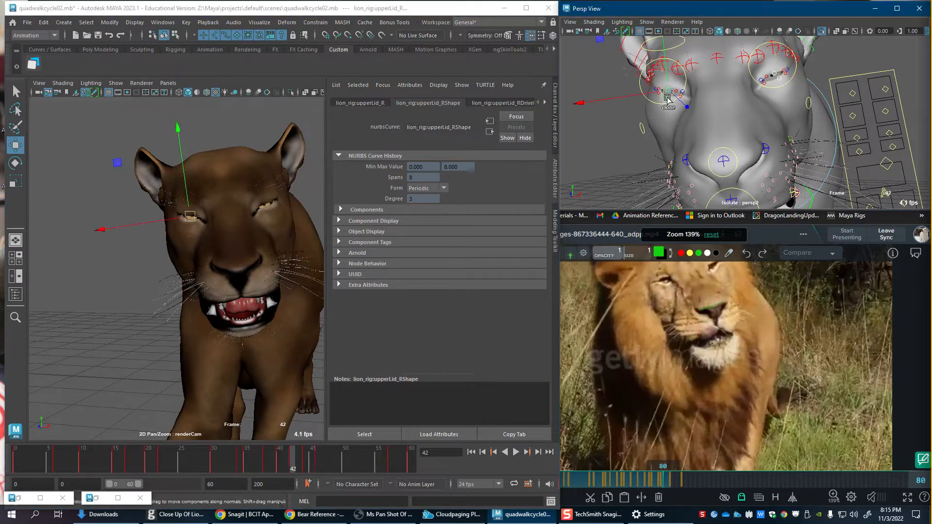
scroll(633, 134, up, 3)
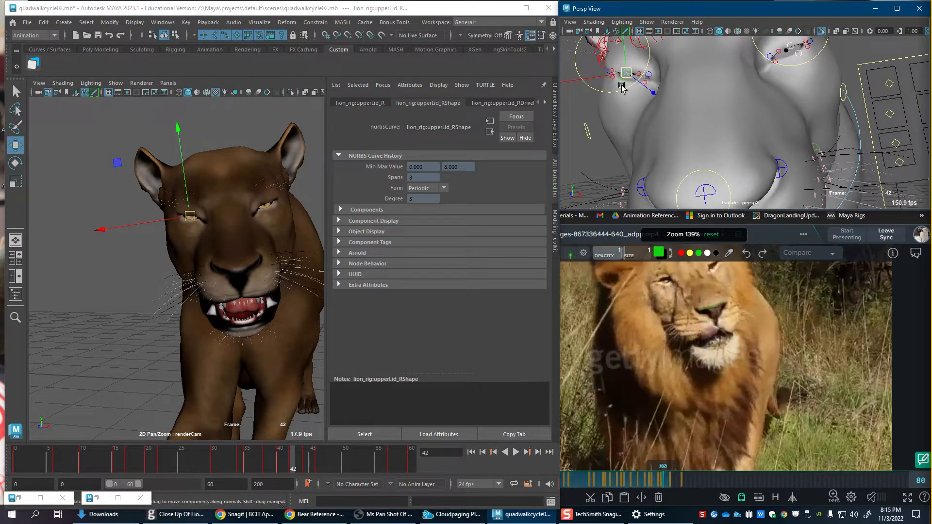
click(621, 87)
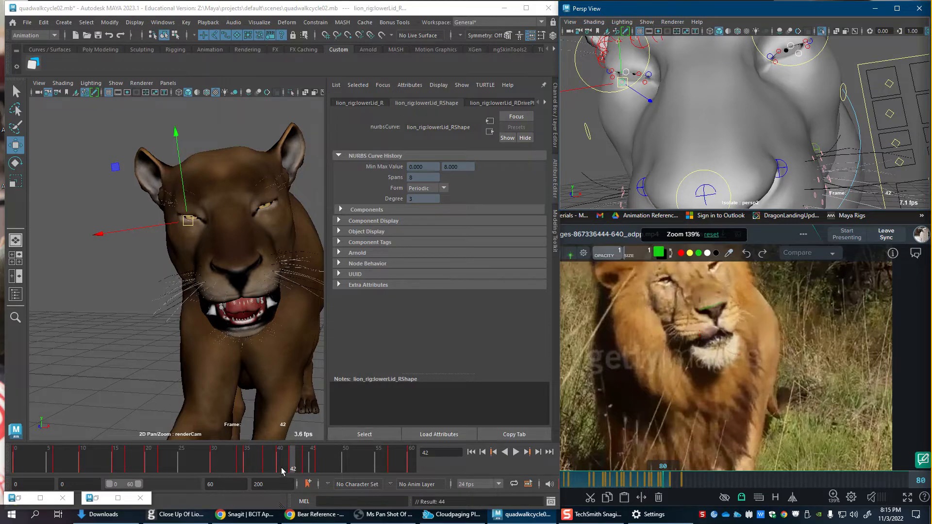
click(283, 471)
drag(270, 470, 313, 469)
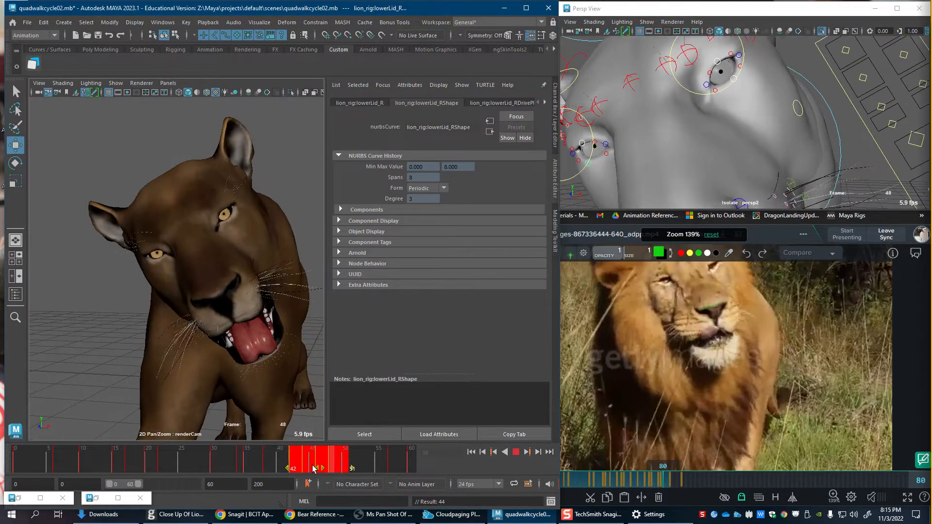
Step: Check the blink's timing and shift the eyelid keys in the range starting at frame 43 to refine how the eyes reopen
click(236, 463)
key(alt+v)
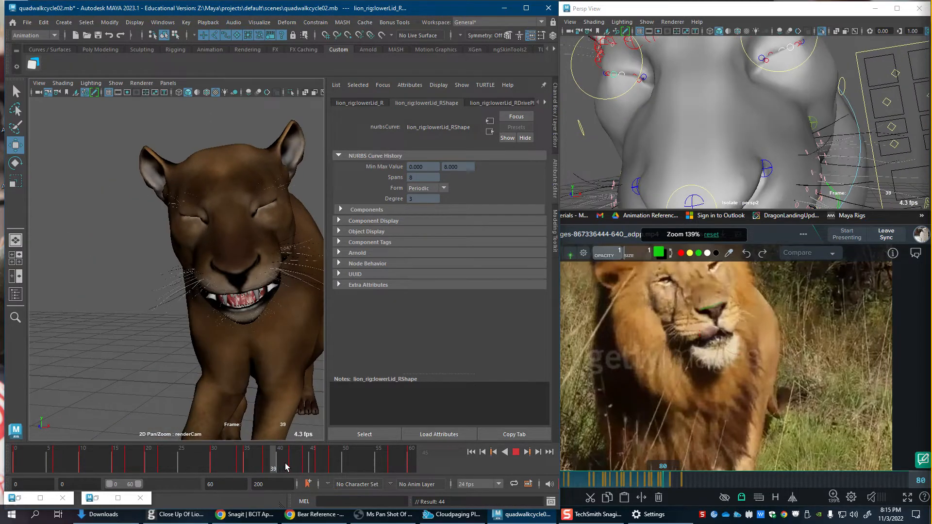
key(alt+v)
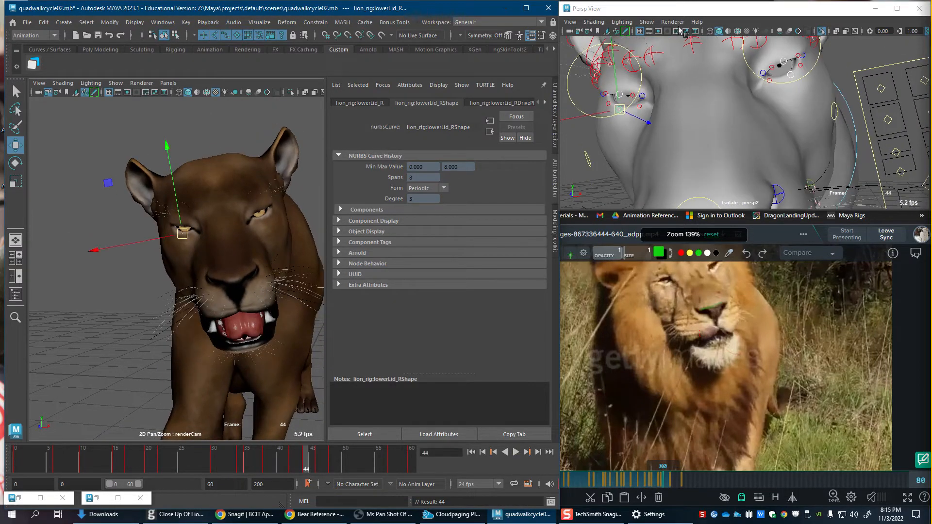
click(777, 69)
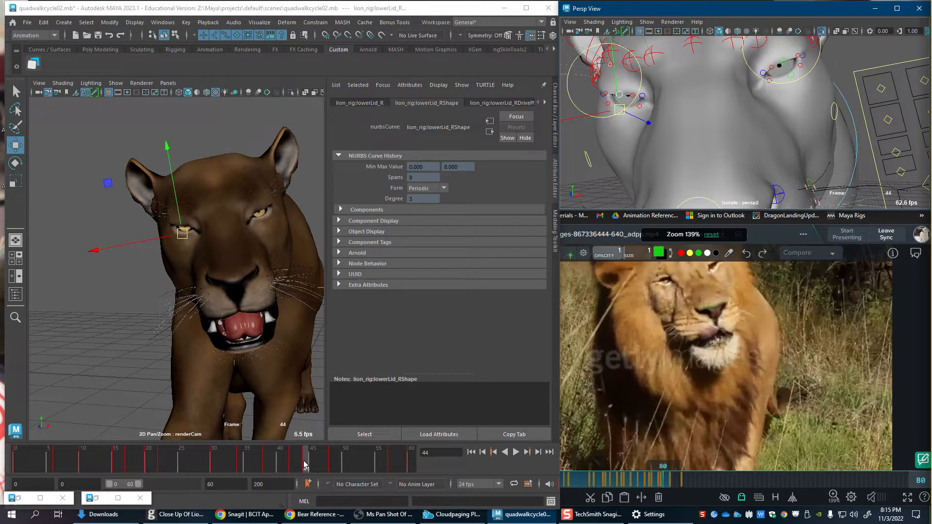
shift+drag(305, 465, 323, 472)
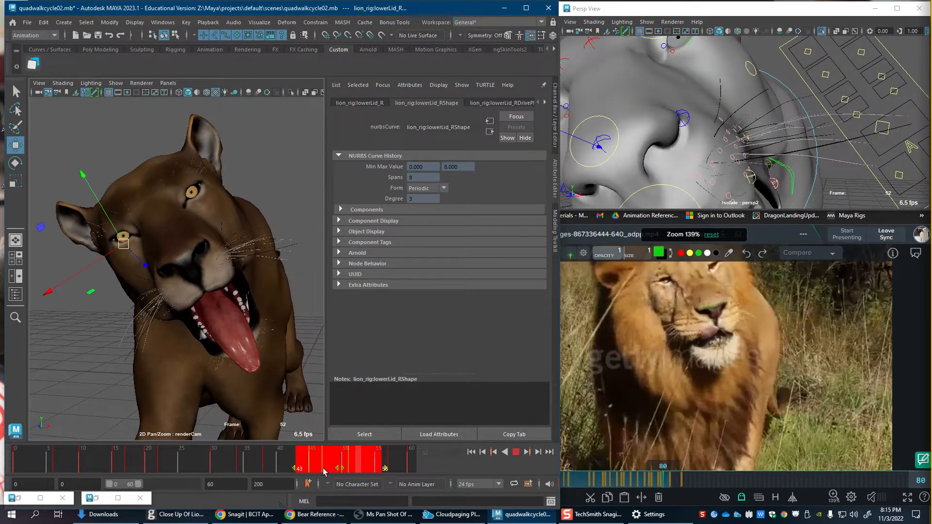
drag(242, 456, 349, 467)
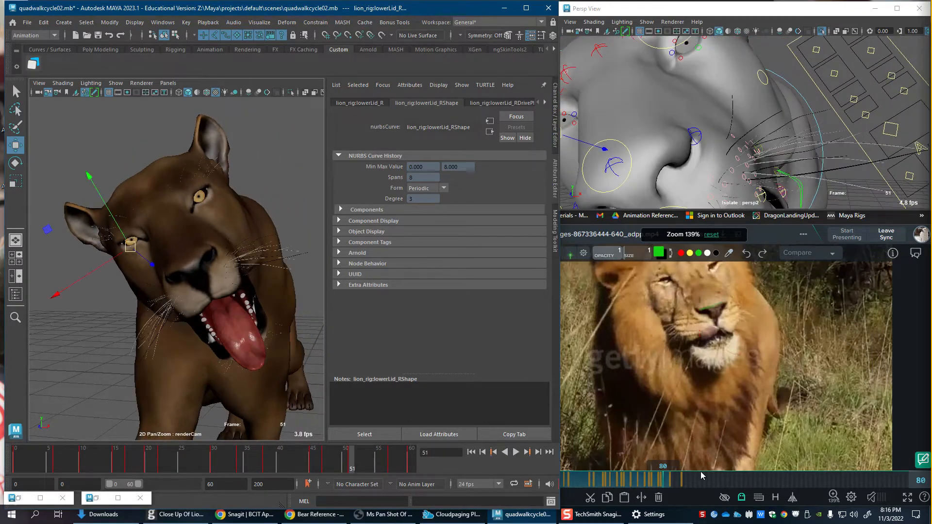
Step: Raise both inner eyebrow controls slightly at frame 53 and key them
alt+middle_drag(676, 106, 705, 137)
click(713, 61)
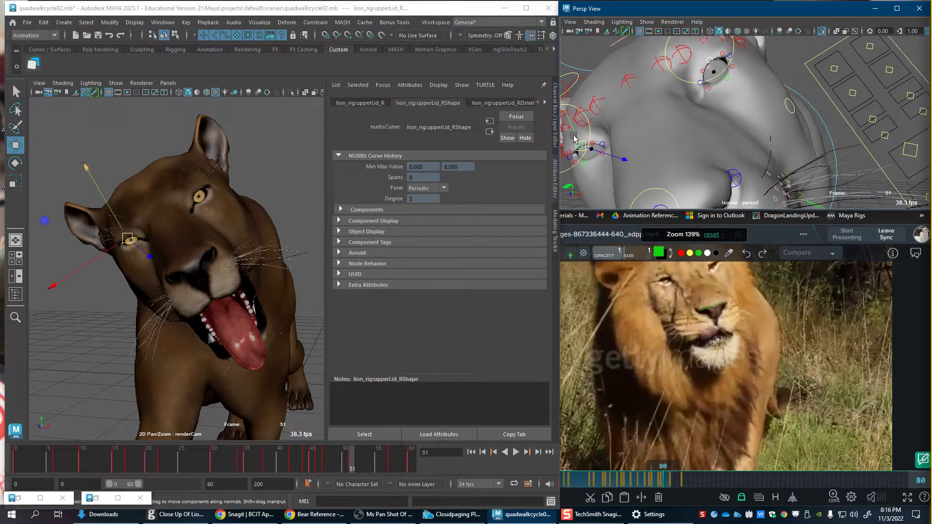
drag(357, 468, 366, 467)
alt+drag(660, 54, 620, 145)
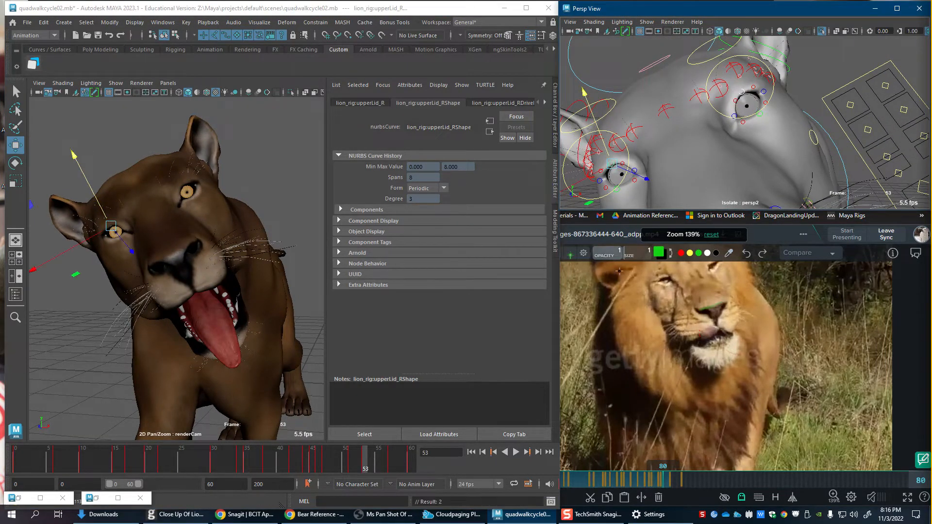
click(635, 124)
click(693, 93)
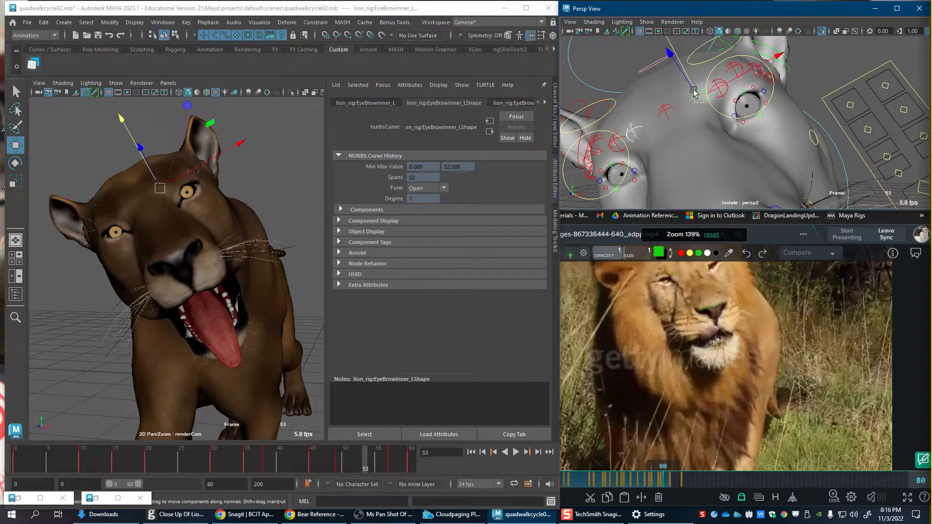
middle_drag(687, 69, 686, 68)
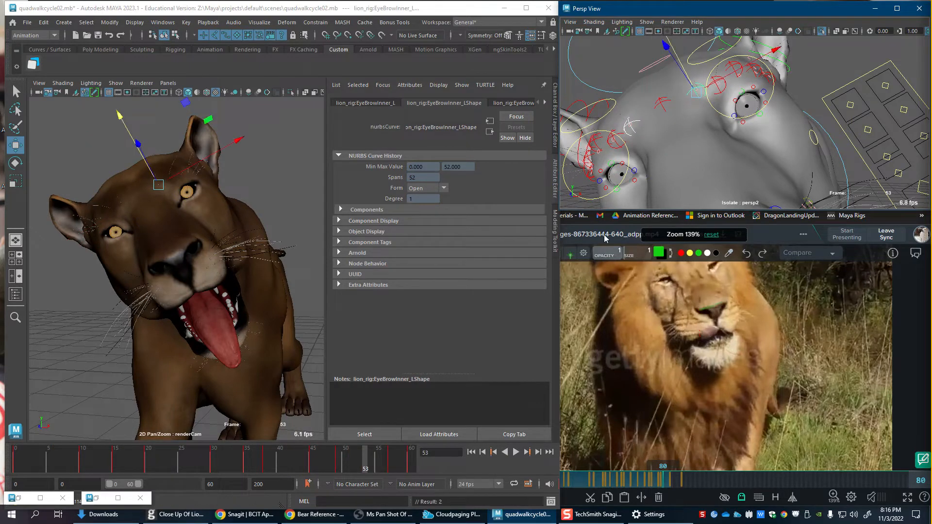
Step: Clear the selection, then play the lion reference and scrub the big cat's animation to compare the facial motion
key(alt+v)
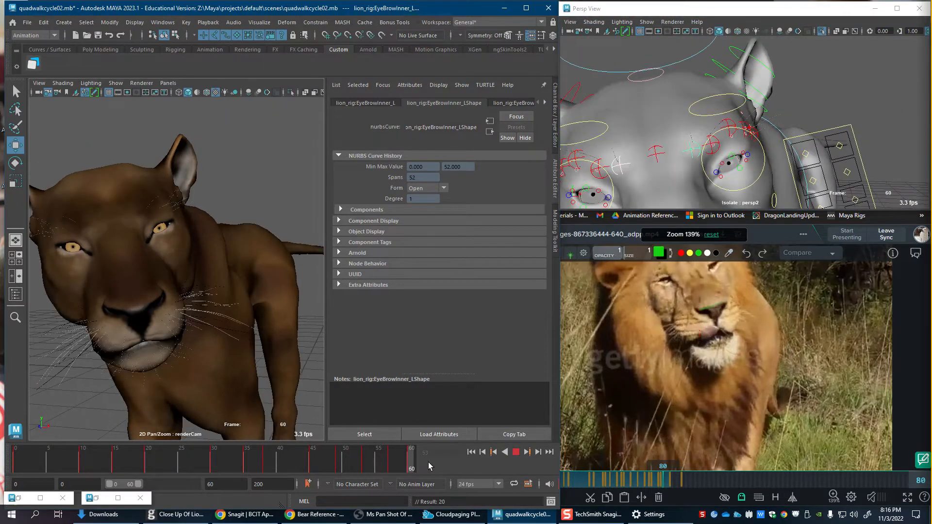
click(295, 399)
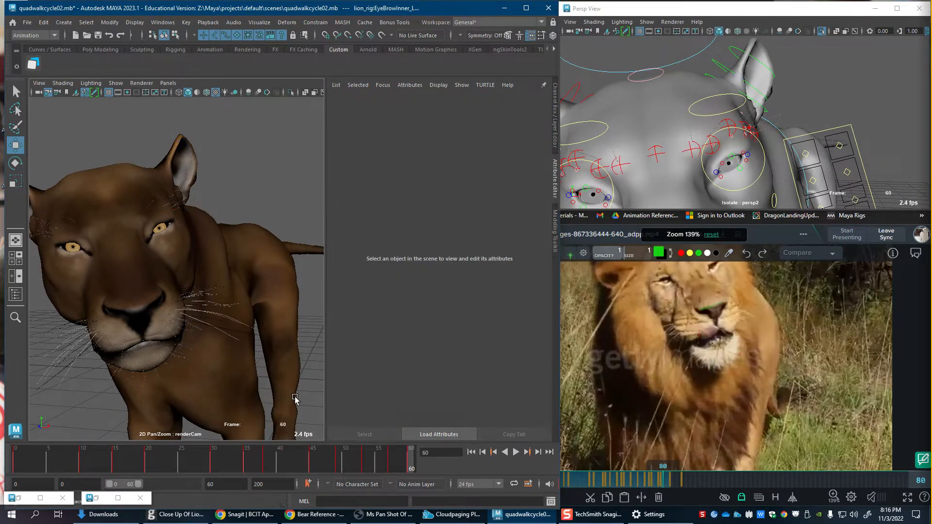
key(alt+v)
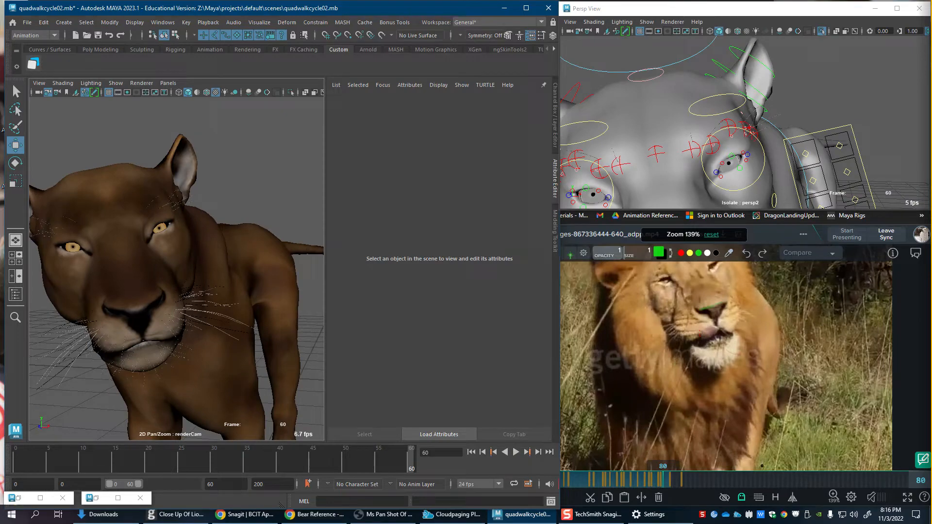
drag(679, 481, 490, 480)
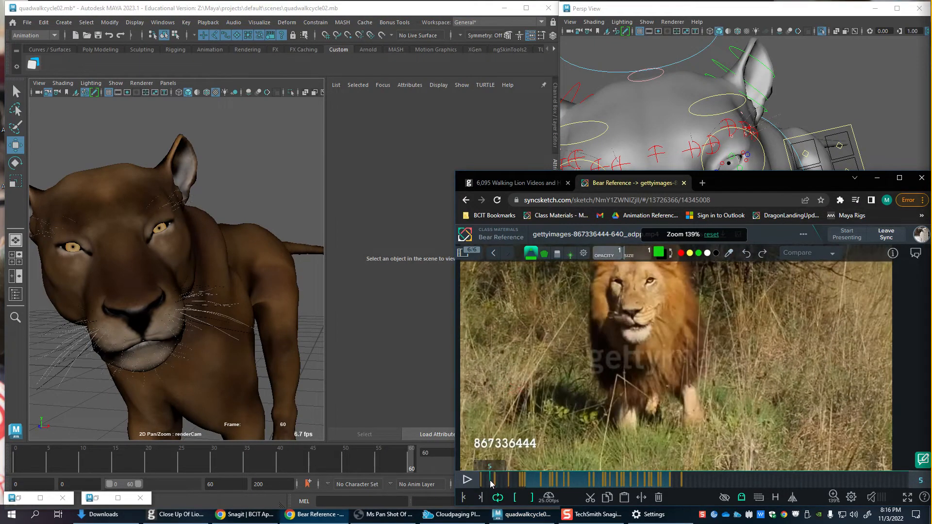
click(534, 479)
key(space)
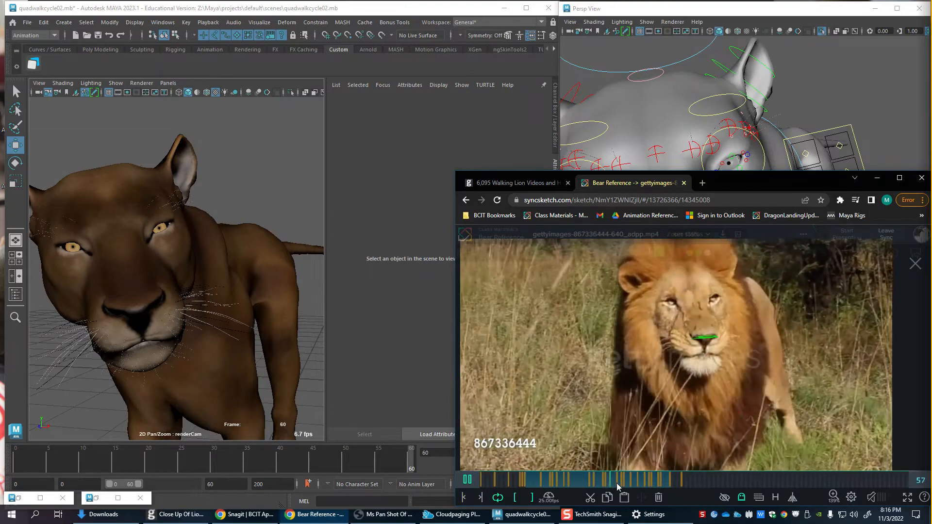
drag(246, 467, 383, 465)
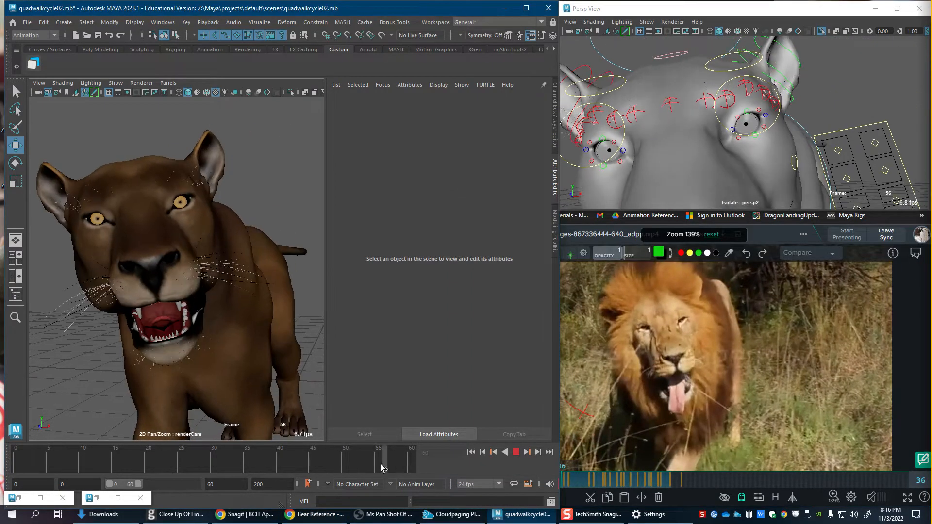
Step: Lower the right eye's upper lid at frame 53 and key both the upper and lower lid controls
click(606, 145)
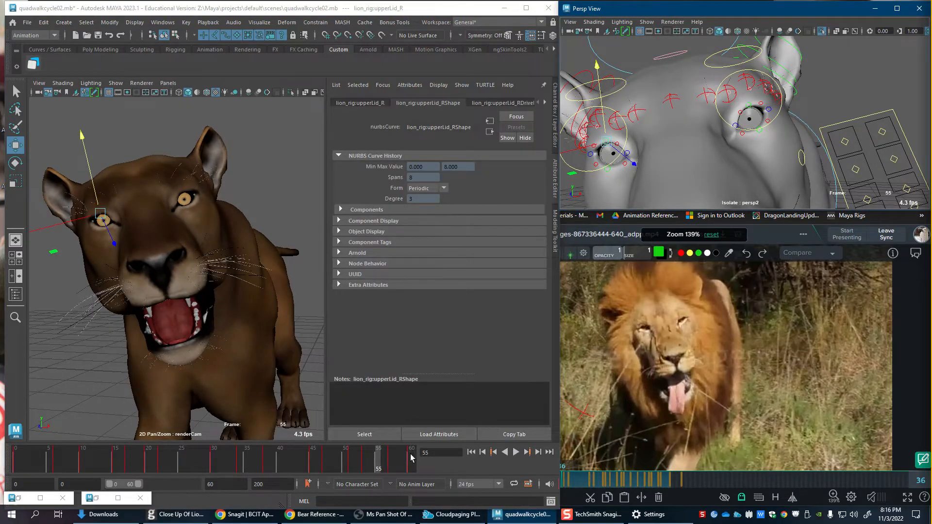
click(351, 467)
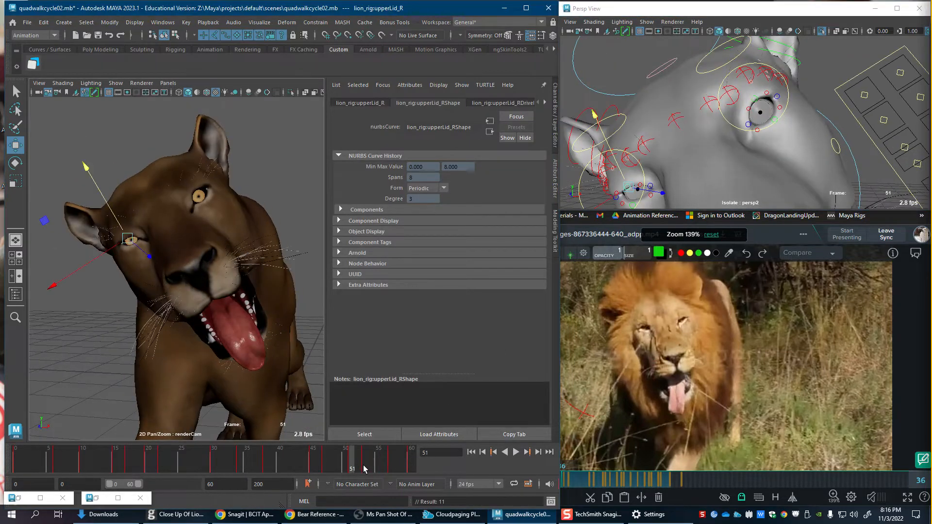
click(364, 468)
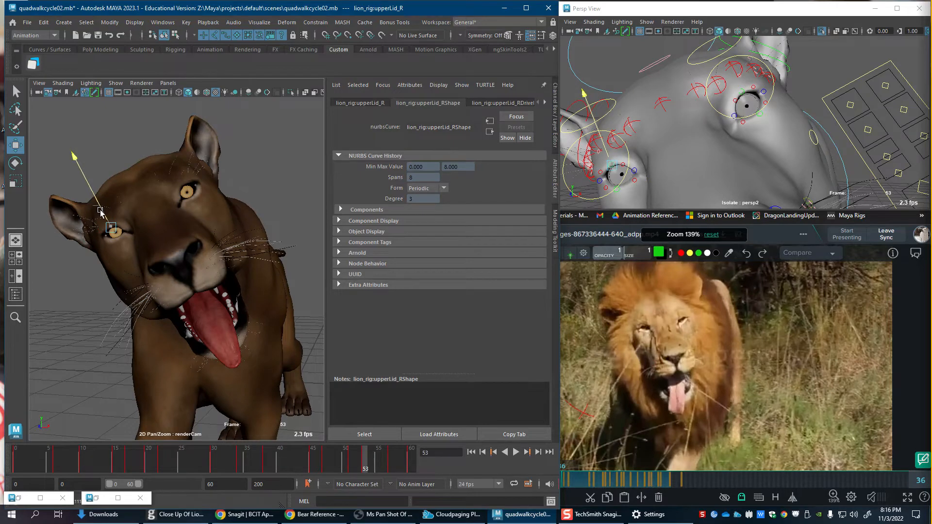
key(s)
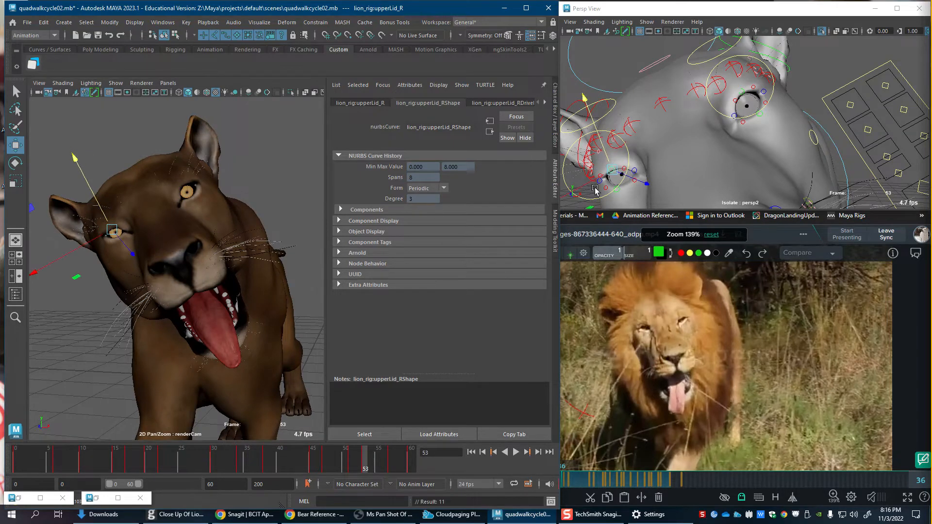
click(620, 179)
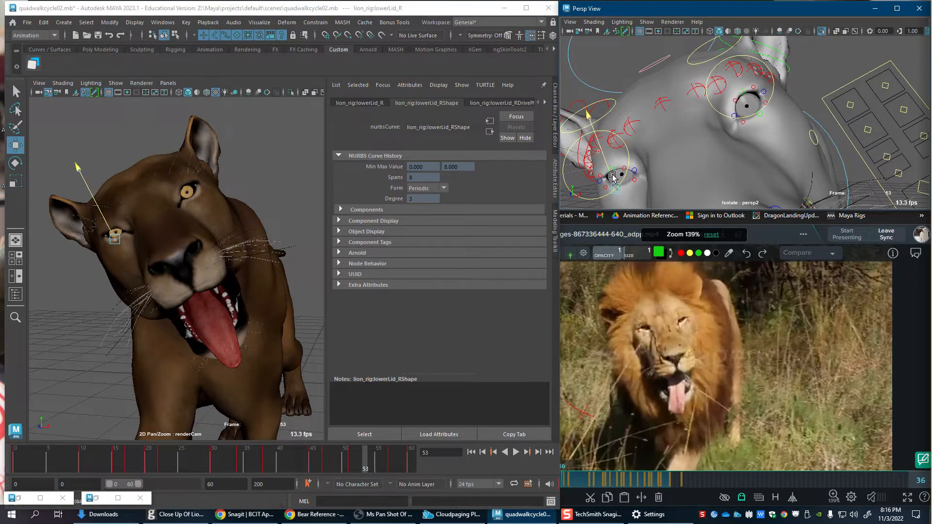
shift+click(616, 172)
key(s)
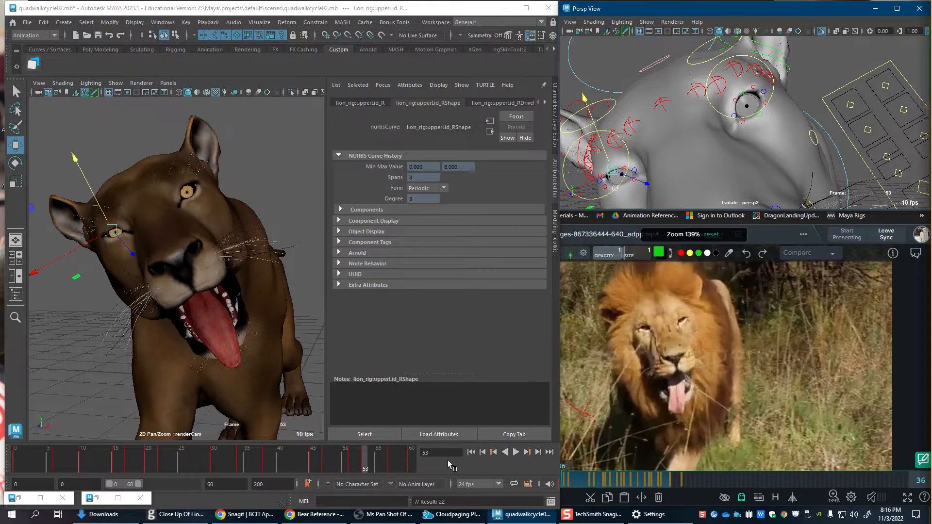
Step: Scrub through the frames after 51 to check the right eyelid, and playblast the animation
click(351, 470)
key(alt+v)
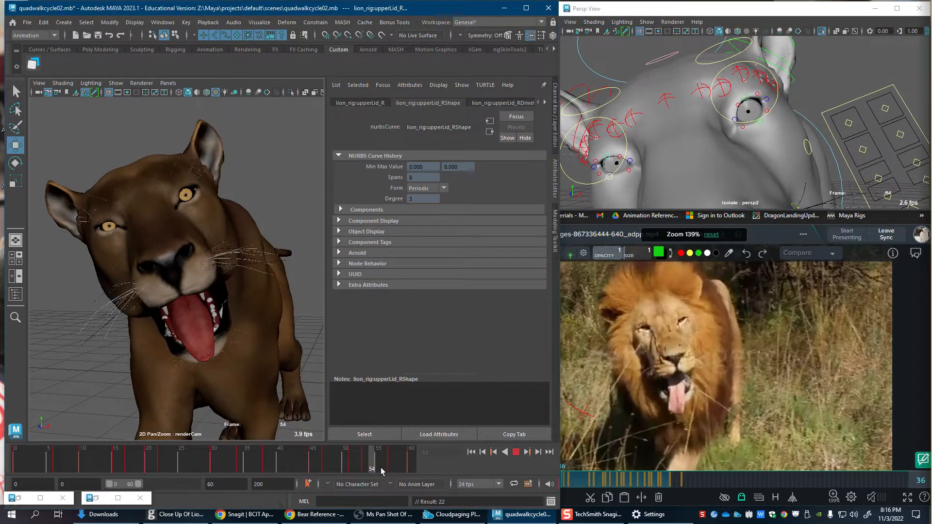
drag(384, 470, 391, 471)
right_click(391, 471)
click(389, 462)
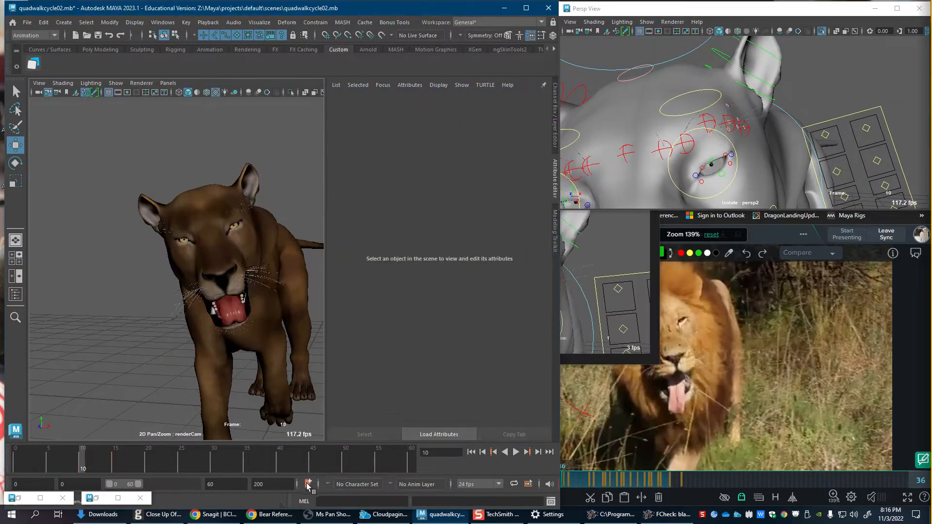
Step: Close the playblast viewer and save the scene
mouse_move(439, 520)
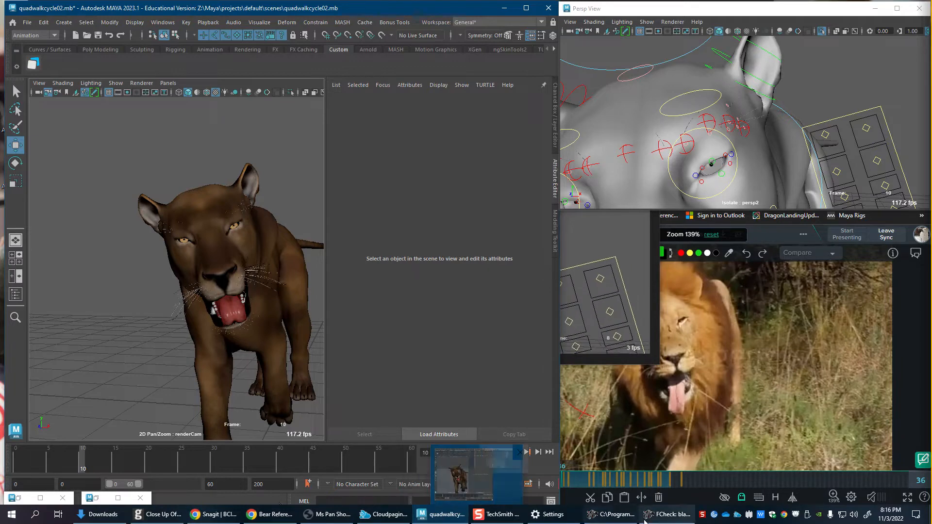
right_click(672, 514)
click(685, 502)
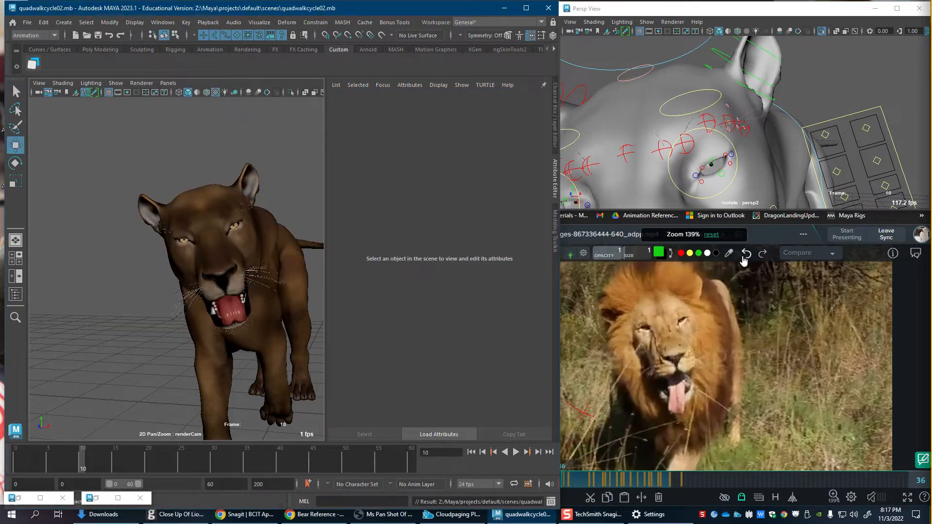
Step: Playblast the animation again for review, close the viewer and save the scene
click(272, 465)
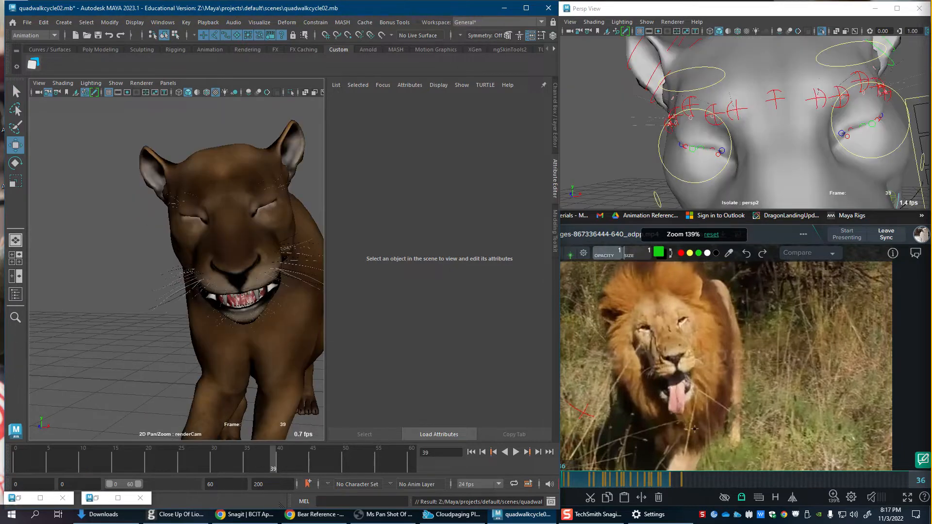
right_click(259, 458)
click(267, 455)
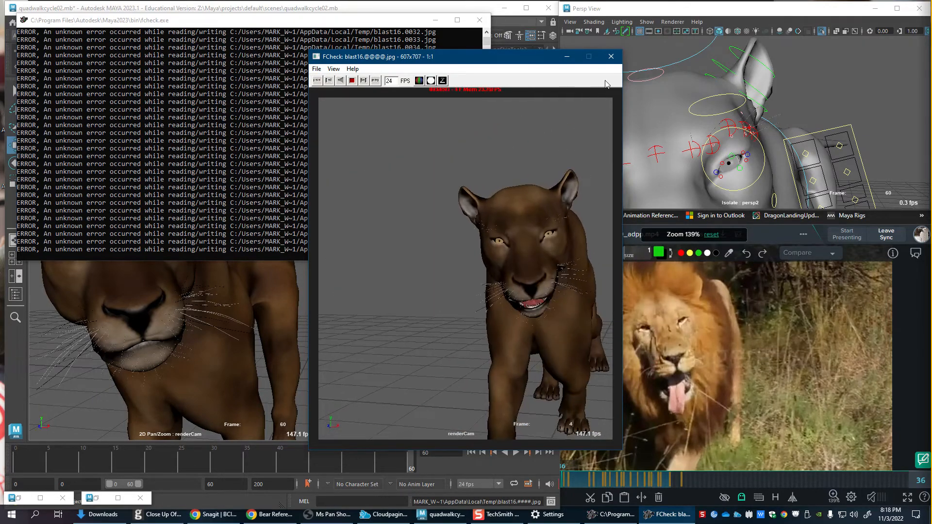
click(611, 56)
Step: Rotate the lion's head control at frame 14 and key the new pose
click(684, 73)
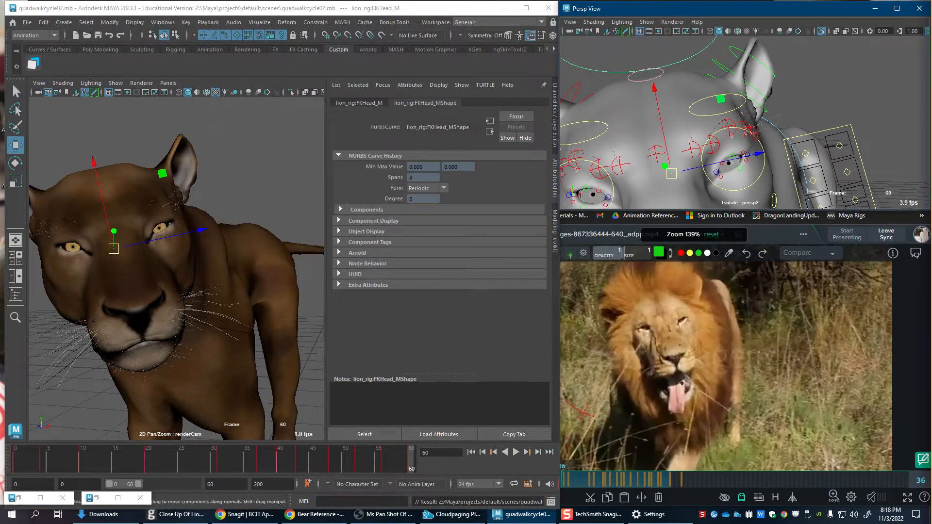
key(alt+v)
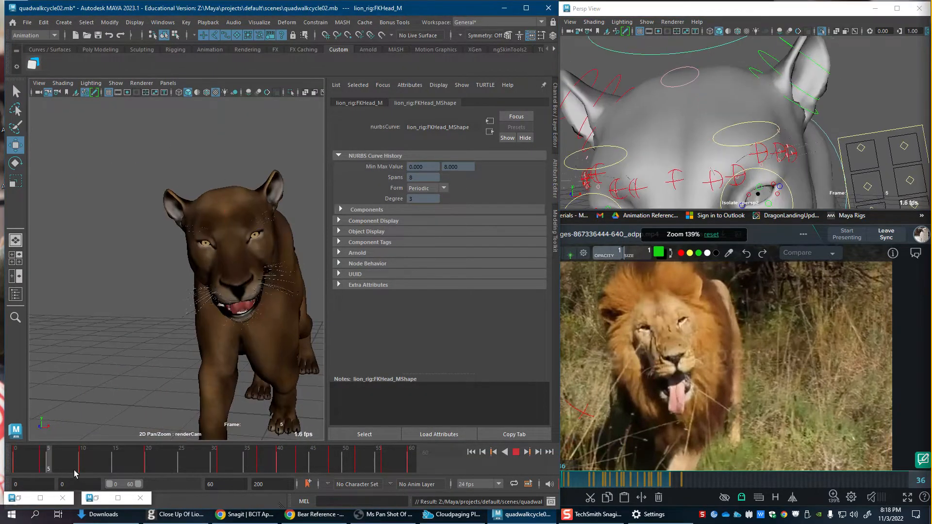
drag(49, 474, 109, 467)
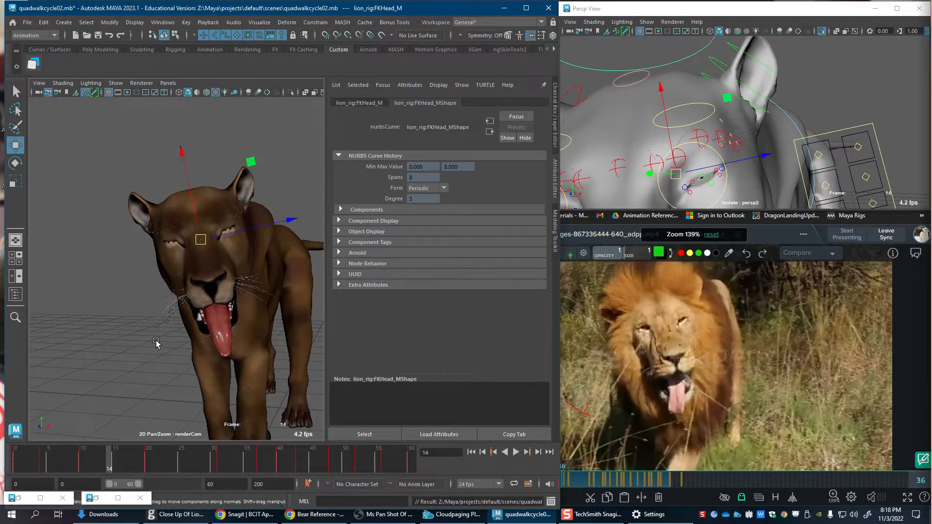
key(e)
drag(206, 276, 189, 370)
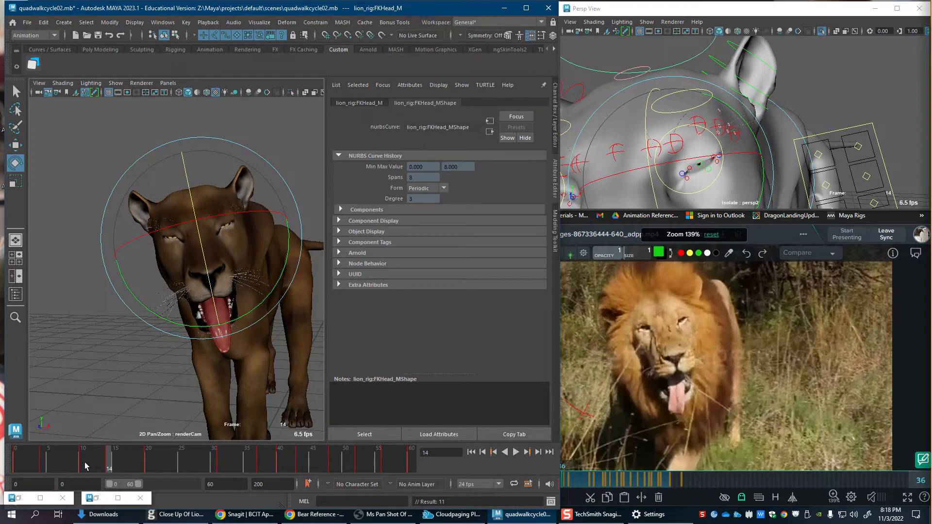
Step: Key the head control at frame 18 and rotate the head at frame 25
key(alt+v)
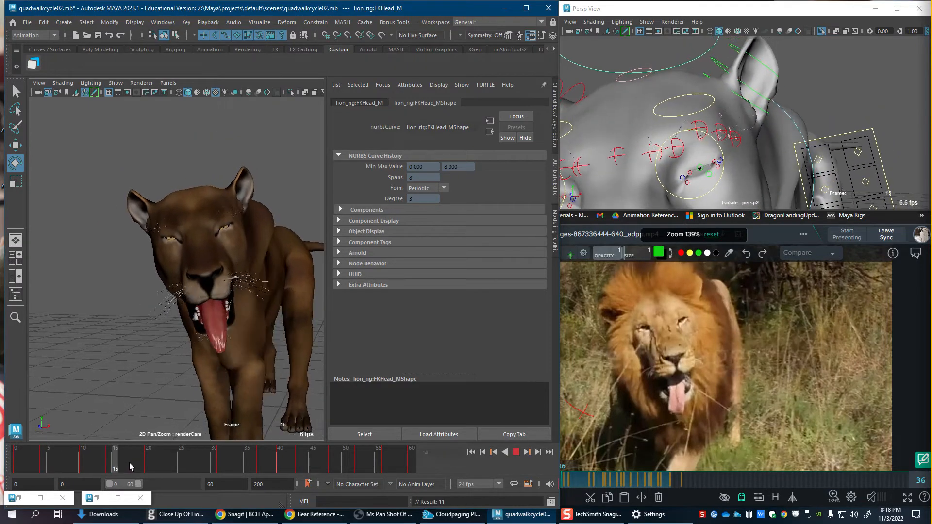
key(alt+v)
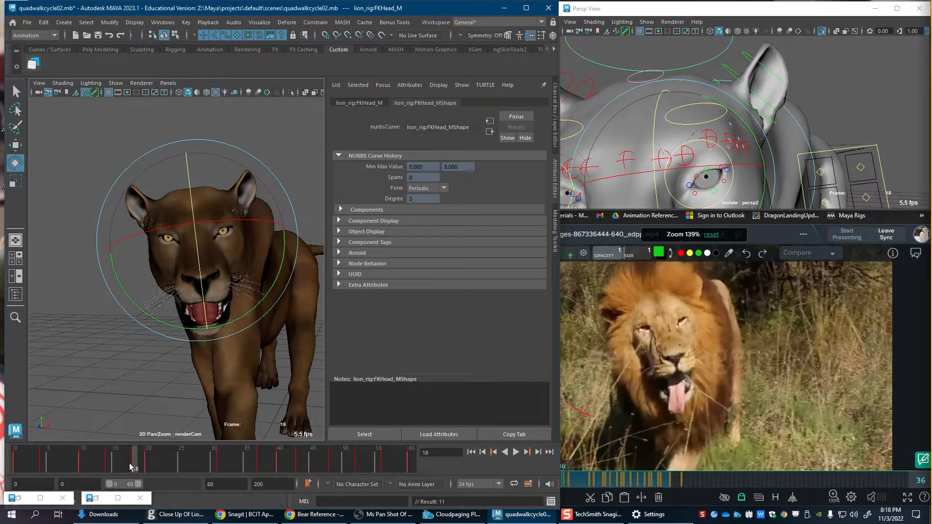
key(alt+v)
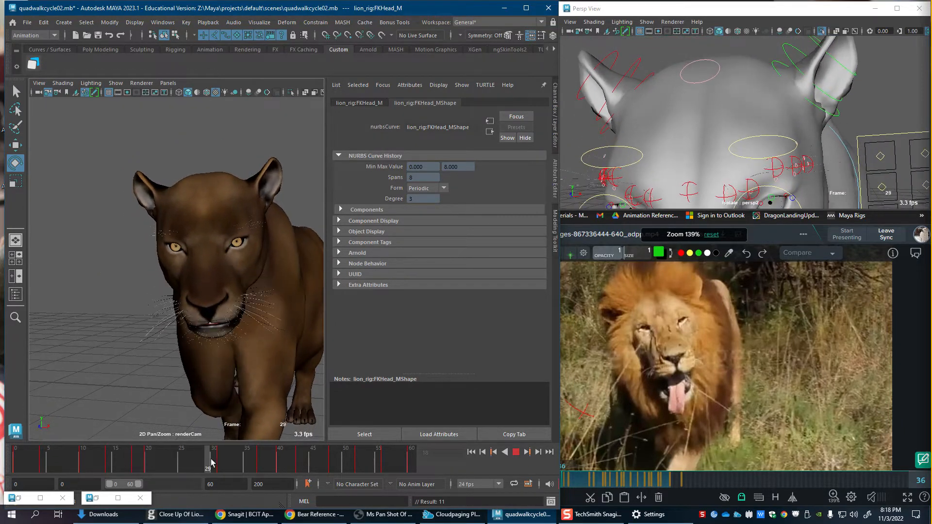
mouse_move(191, 461)
mouse_down()
mouse_move(155, 461)
mouse_move(183, 461)
mouse_up()
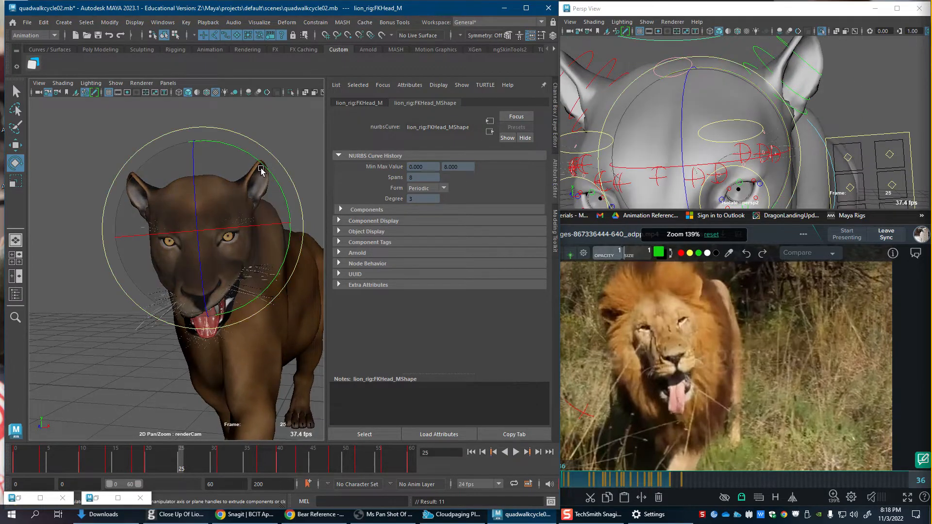
drag(261, 168, 258, 164)
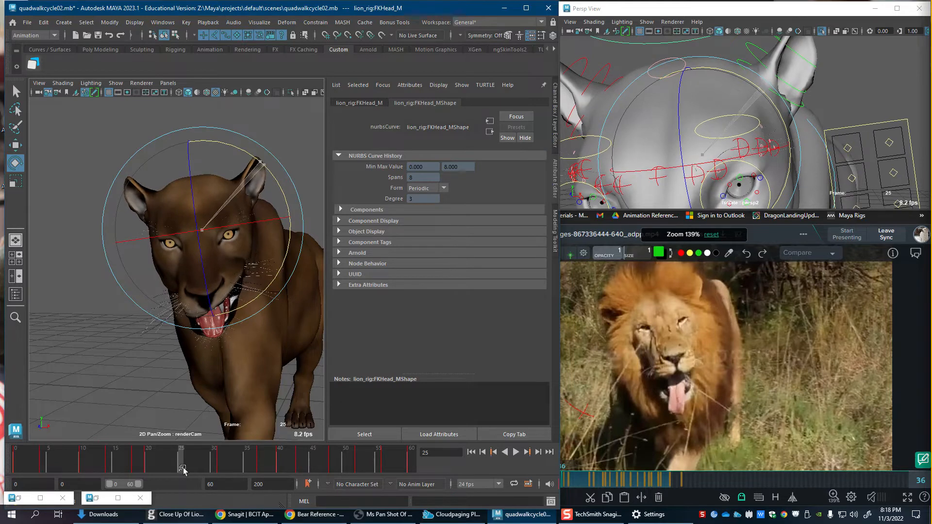
Step: Rework the head rotation by posing and keying the head control at frames 34, 37 and 42
key(alt+v)
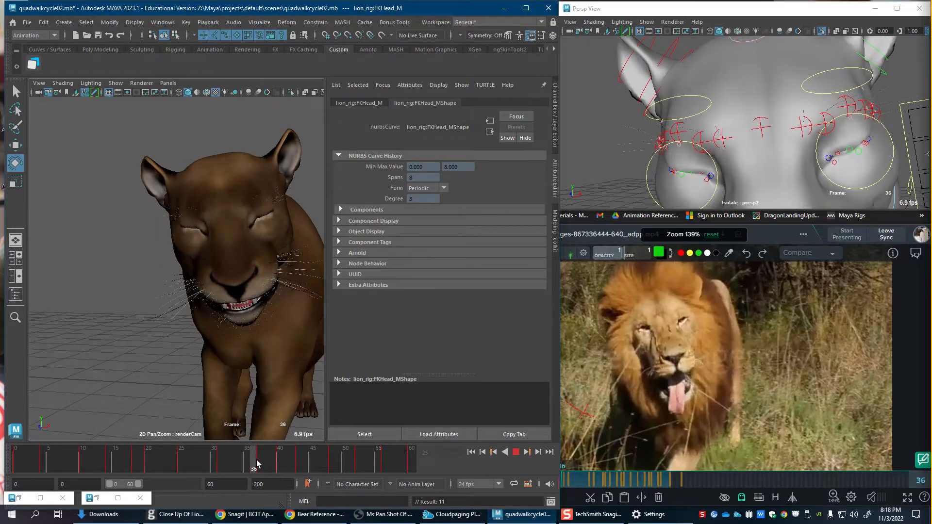
mouse_move(257, 463)
mouse_down()
mouse_move(219, 463)
mouse_move(240, 466)
mouse_up()
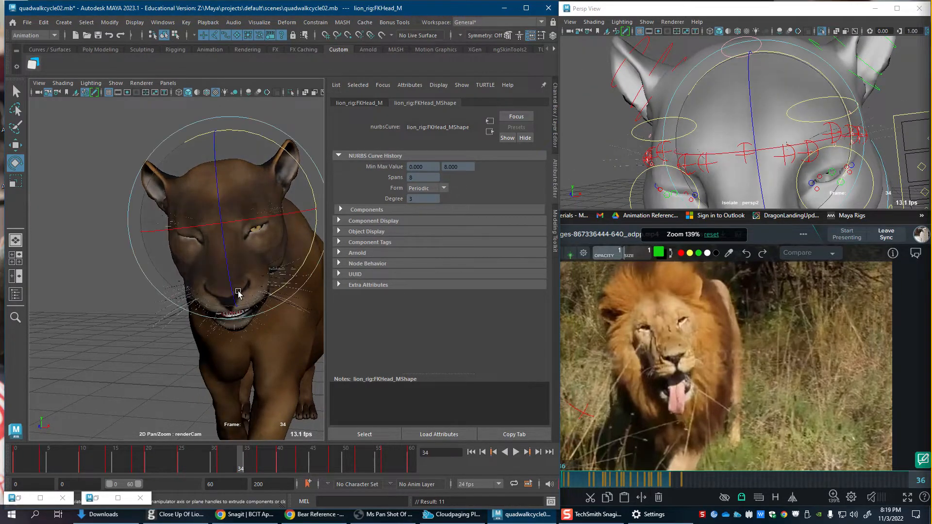
drag(217, 468, 259, 467)
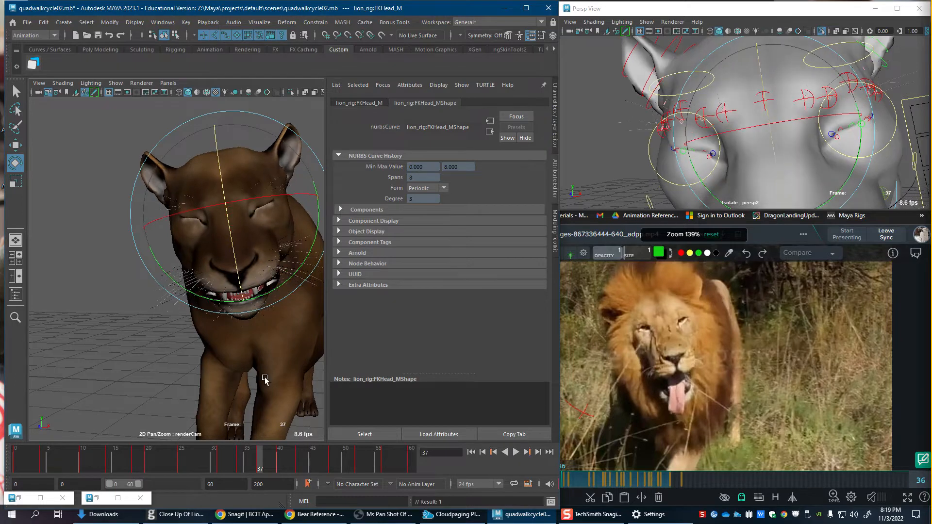
key(alt+v)
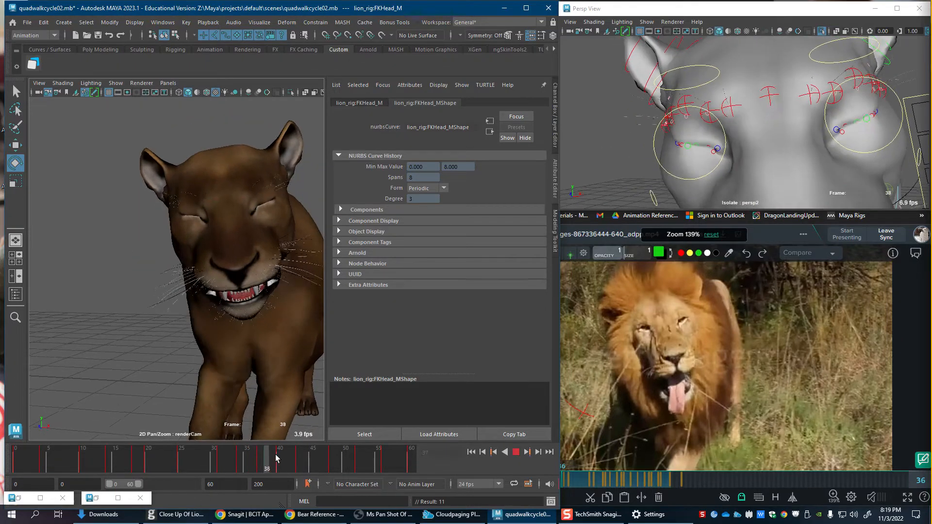
drag(310, 461, 332, 463)
drag(264, 461, 289, 467)
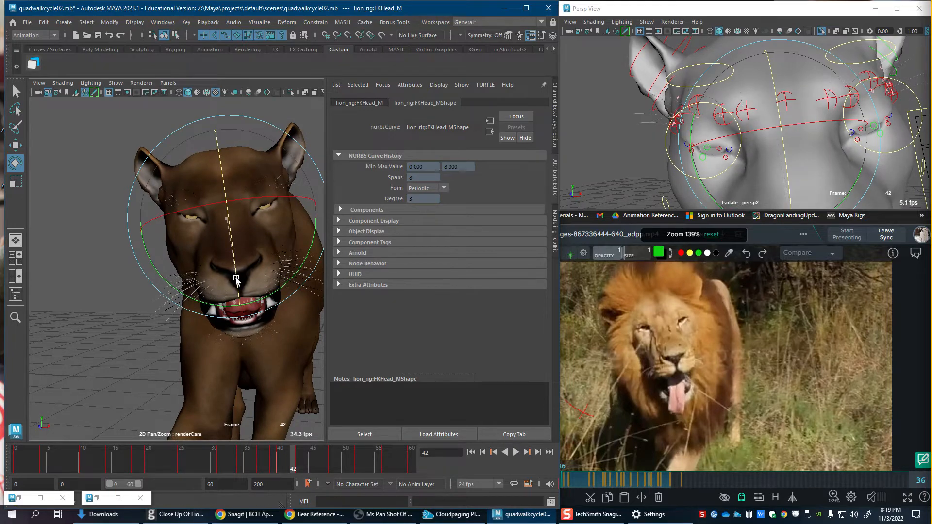
Step: Delete the head control's keys at frames 40 and 43, and adjust the head rotation at frame 44
click(279, 459)
right_click(278, 460)
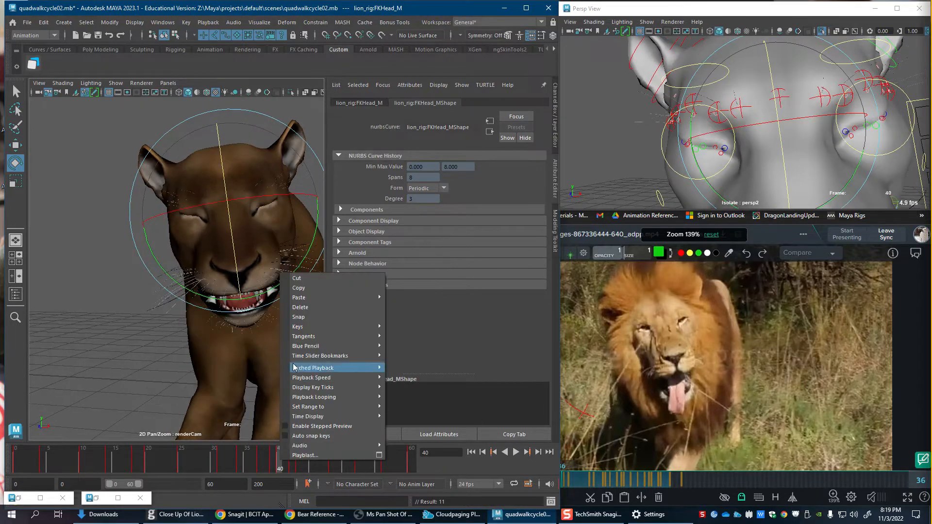
click(300, 309)
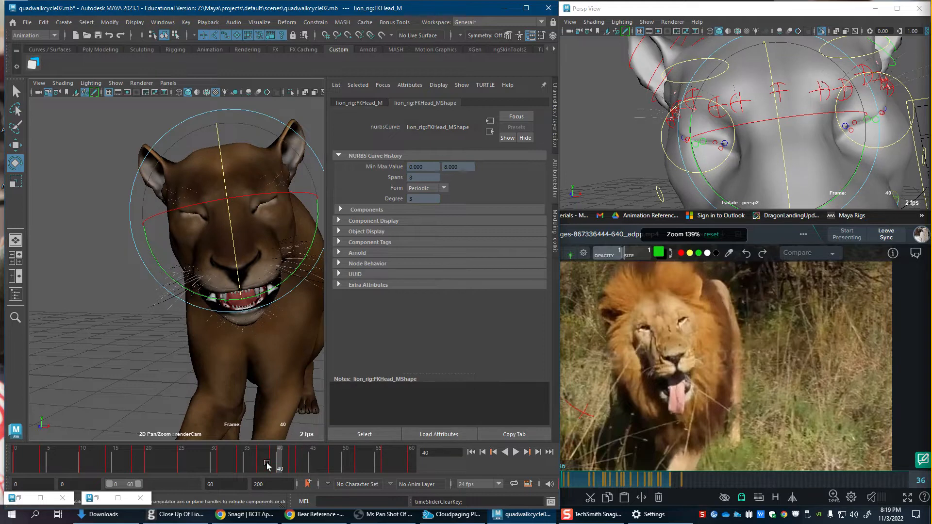
drag(254, 467, 308, 471)
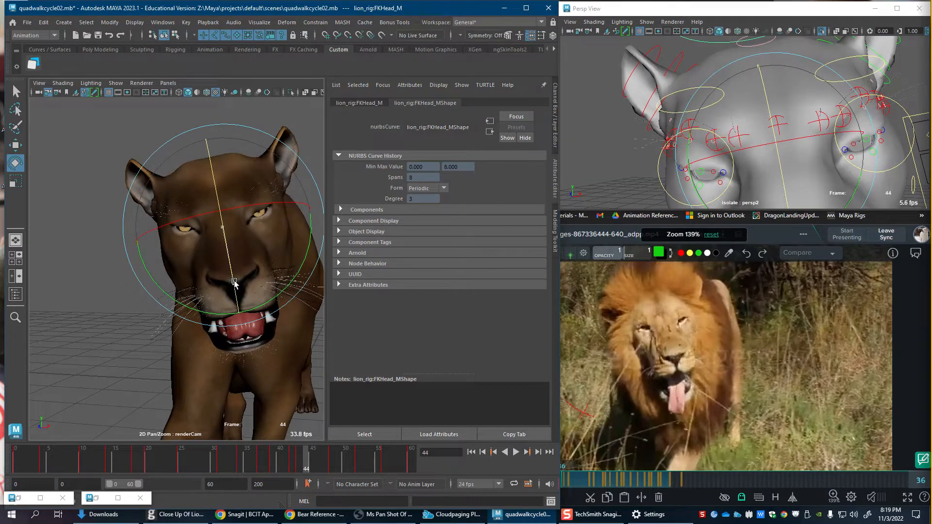
click(298, 460)
key(Delete)
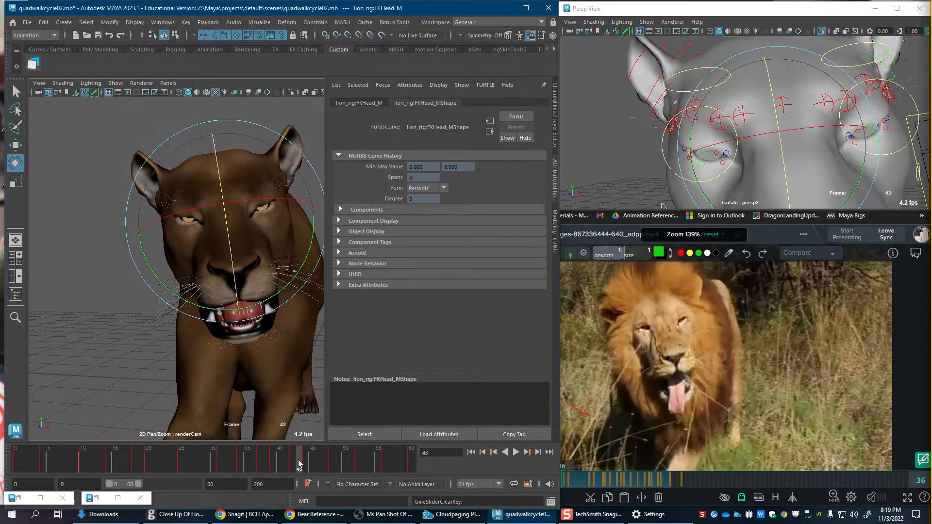
Step: Play through the head motion from frame 43 and rotate the head control at frame 48
key(alt+v)
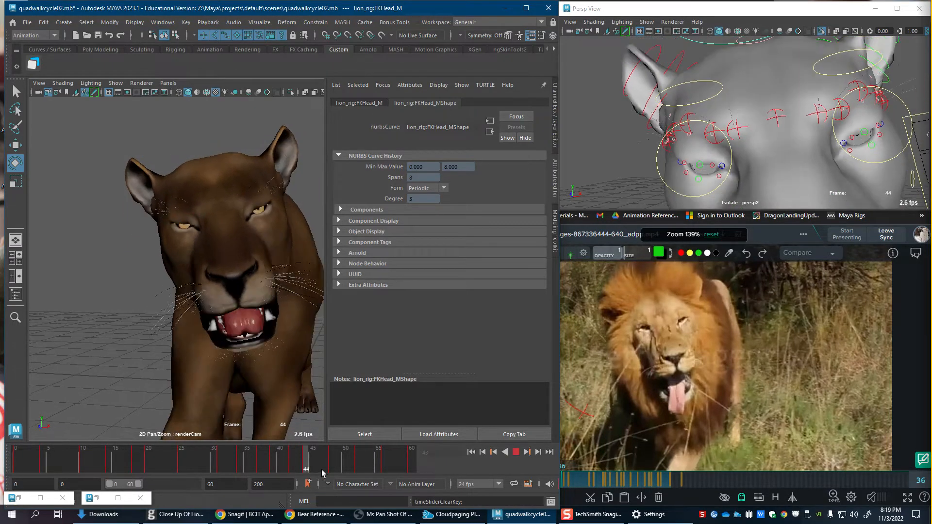
drag(390, 454, 305, 467)
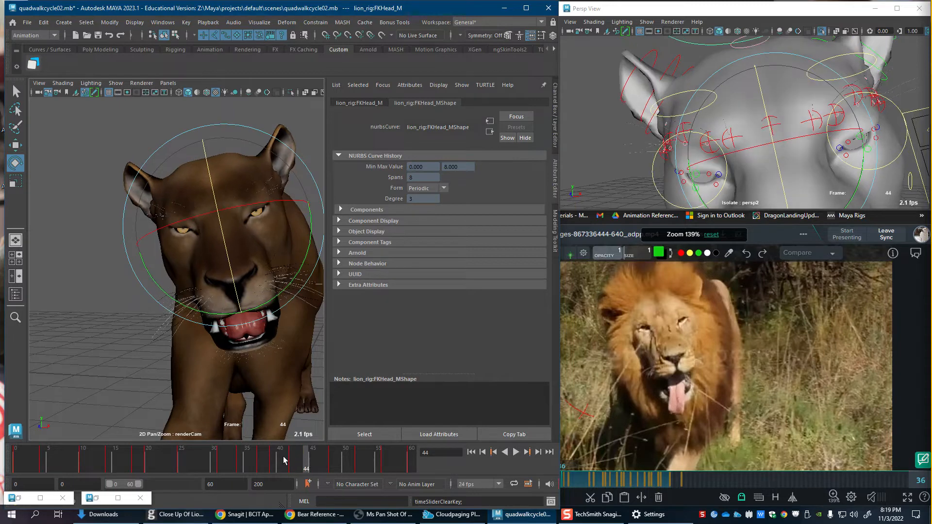
mouse_move(314, 468)
mouse_down()
mouse_move(347, 467)
mouse_move(319, 469)
mouse_up()
key(alt+v)
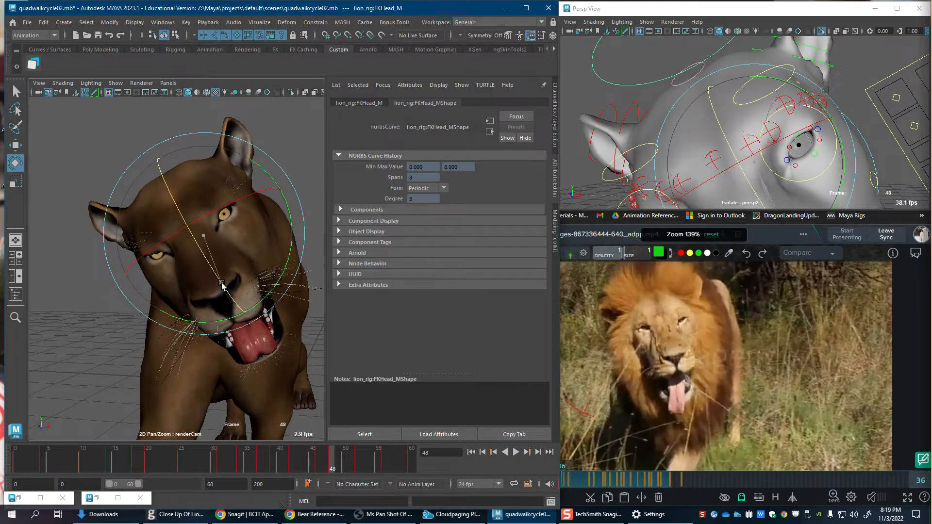
drag(222, 285, 237, 283)
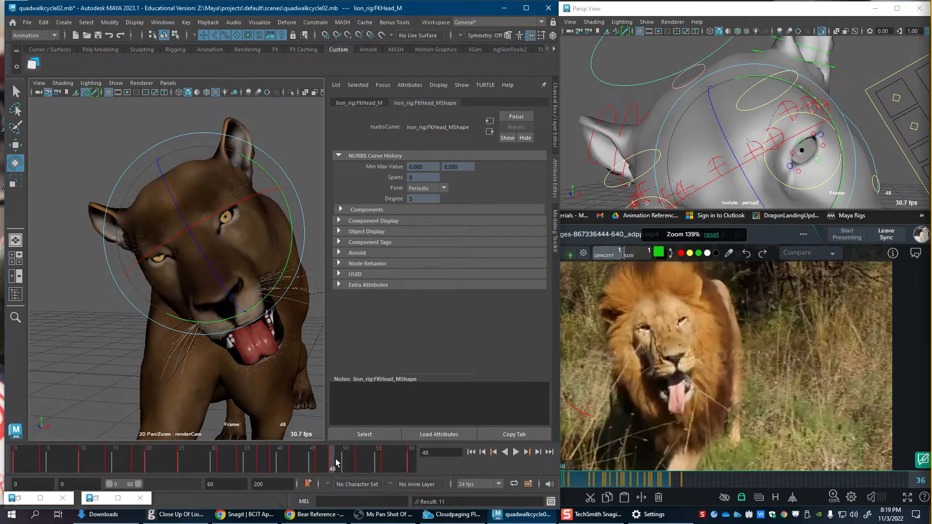
Step: Rotate and key the head control at frame 57, delete its key at frame 56, and play through to frame 60
drag(315, 461, 392, 469)
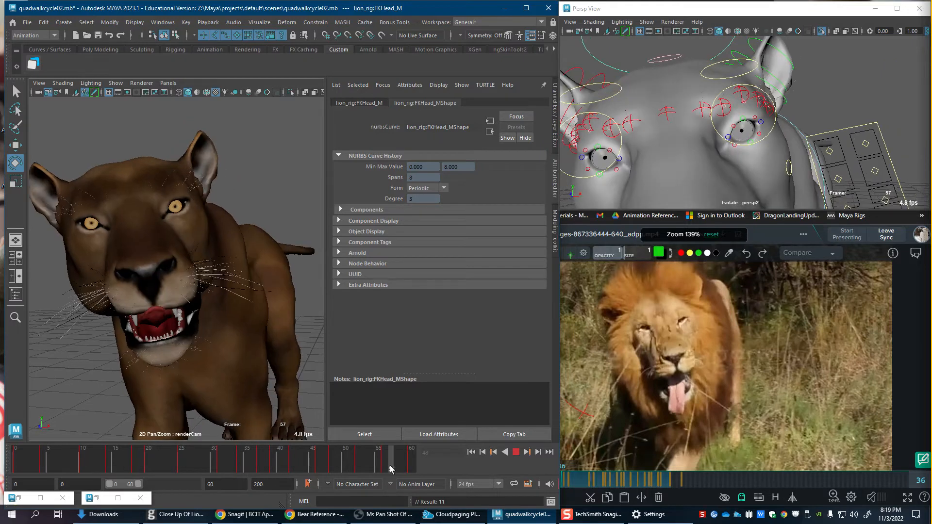
drag(208, 320, 205, 320)
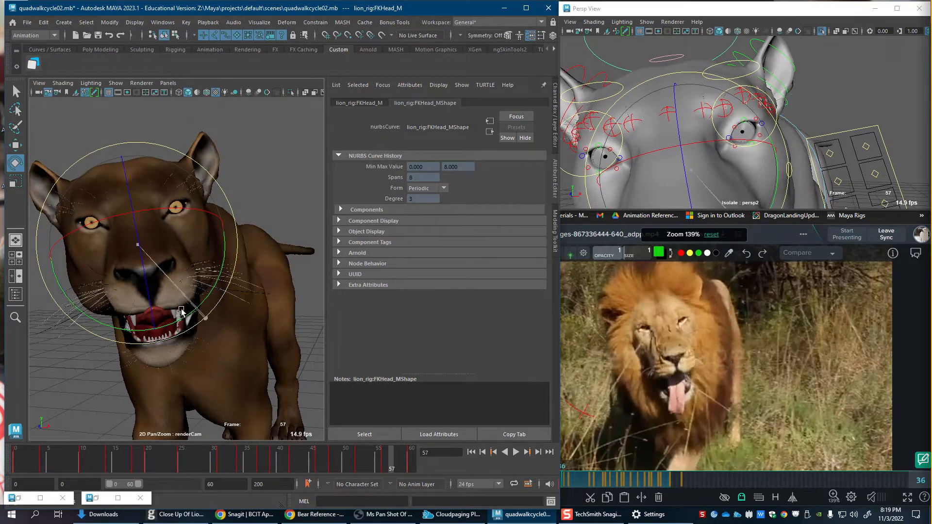
drag(150, 294, 149, 297)
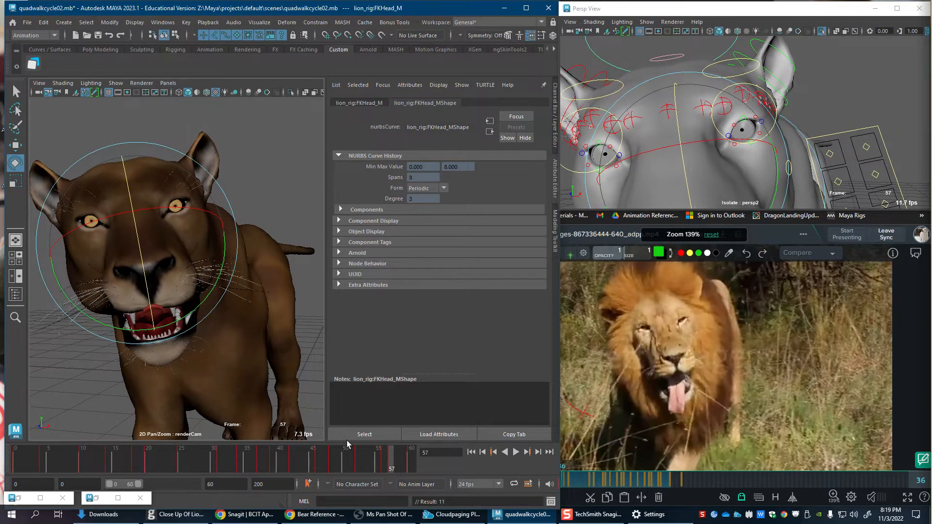
click(376, 469)
click(386, 467)
right_click(386, 468)
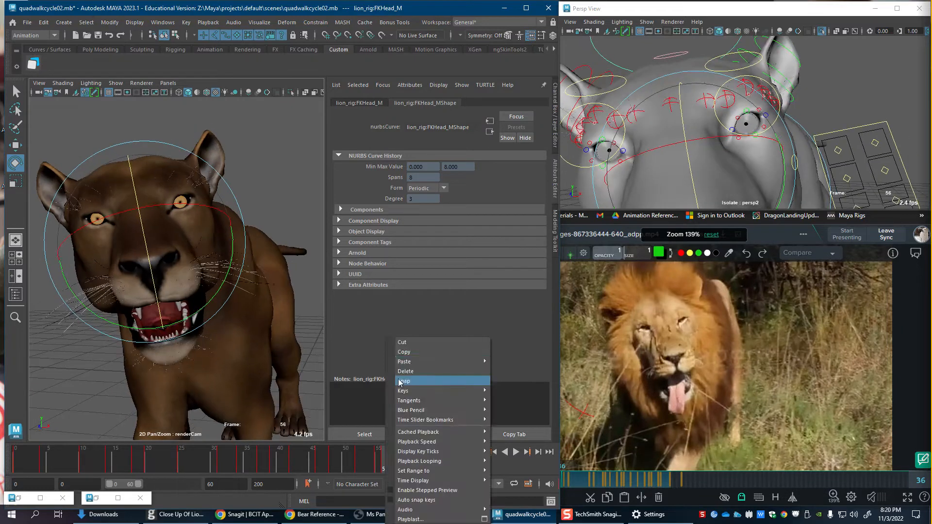
click(401, 373)
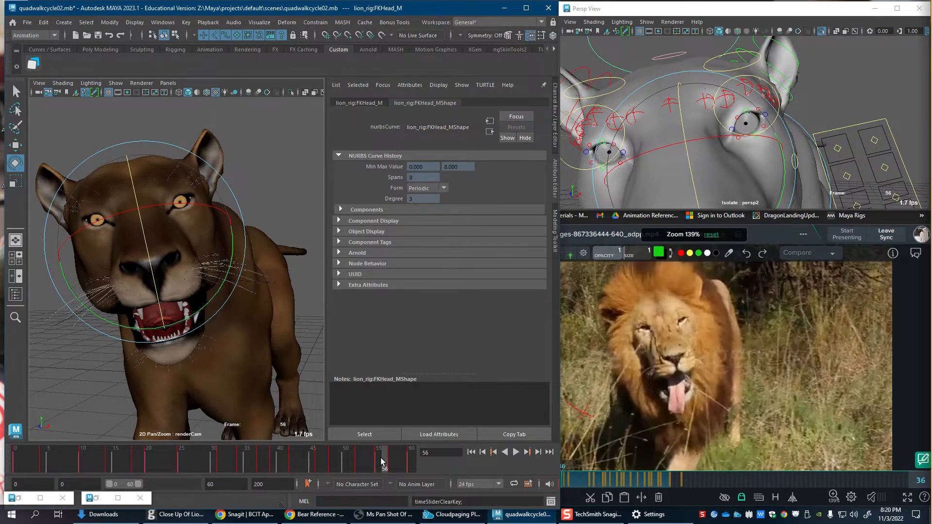
key(alt+v)
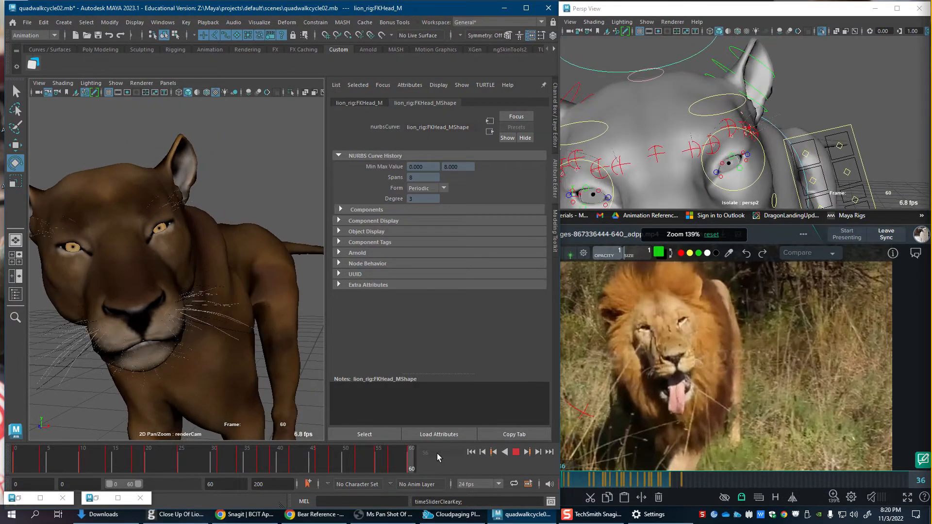
key(alt+v)
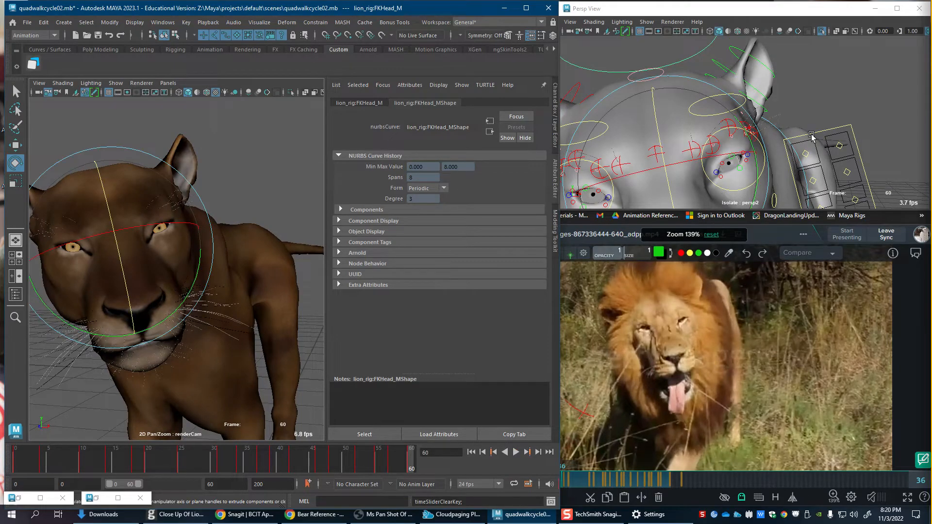
Step: Display the muzzle in wireframe in the perspective view, select the tongue controls, and delete their keys at frame 10
alt+middle_drag(728, 184, 743, 129)
key(4)
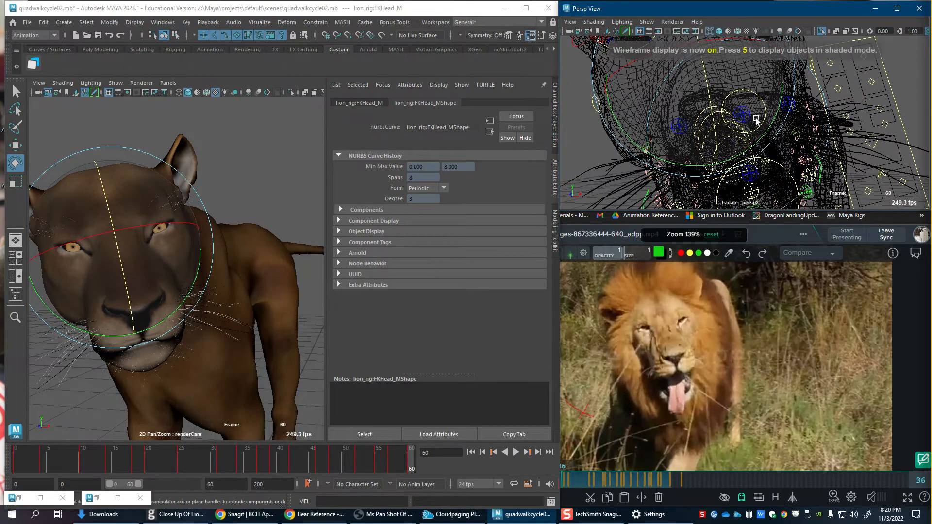
alt+drag(756, 120, 726, 120)
key(w)
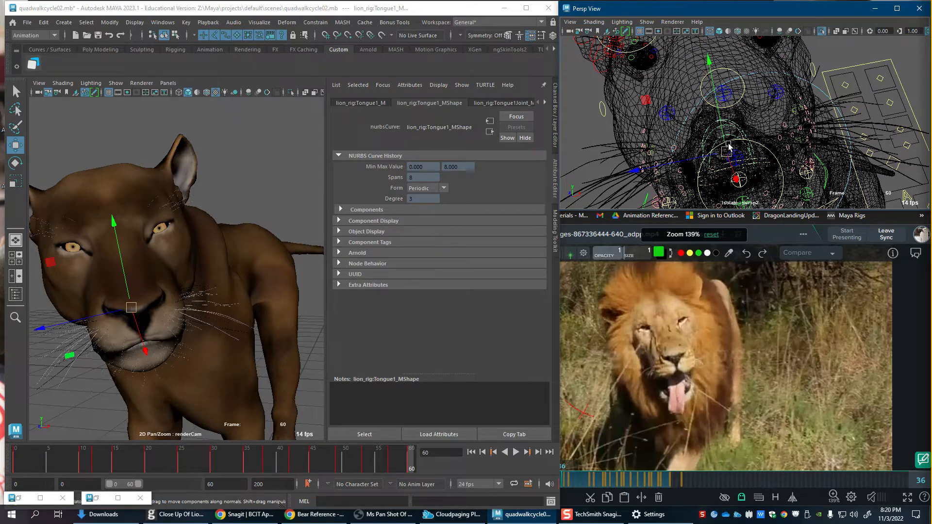
click(76, 473)
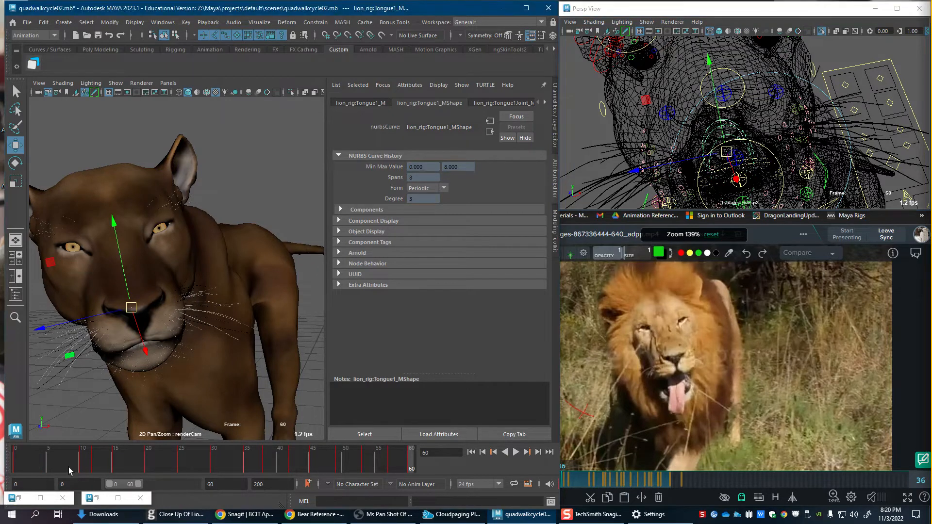
key(alt+v)
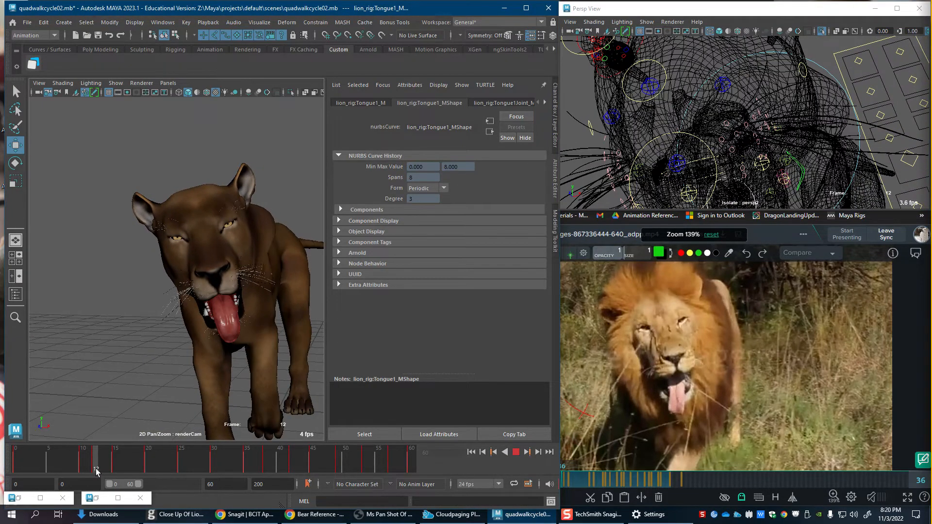
mouse_move(96, 469)
mouse_down()
mouse_move(65, 473)
mouse_move(93, 466)
mouse_move(84, 469)
mouse_up()
right_click(84, 469)
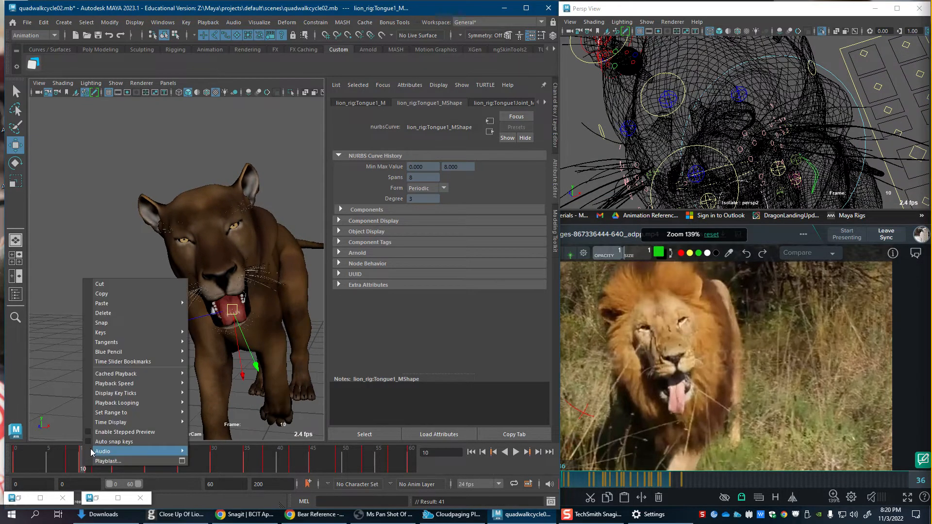
click(114, 315)
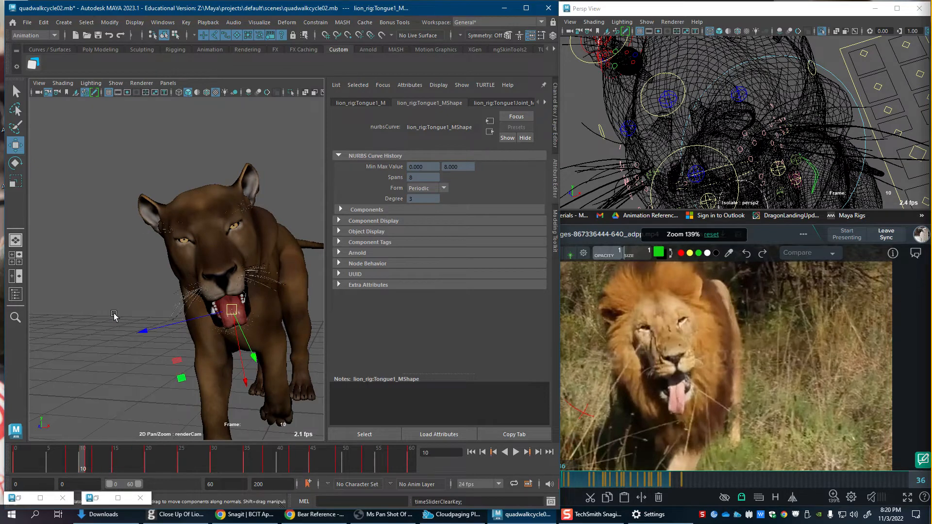
Step: Delete the selected tongue controls' keys at frame 12 and play on to frame 18
click(97, 467)
right_click(97, 467)
click(139, 313)
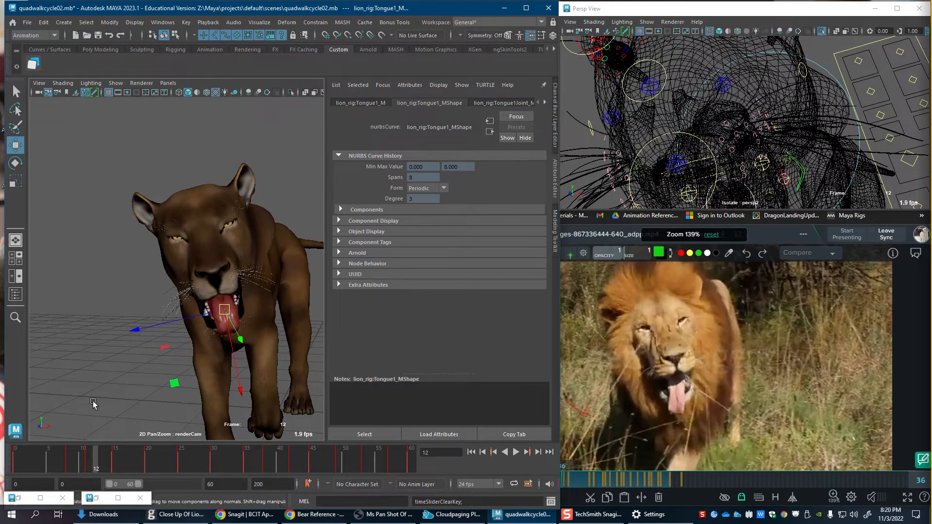
key(alt+v)
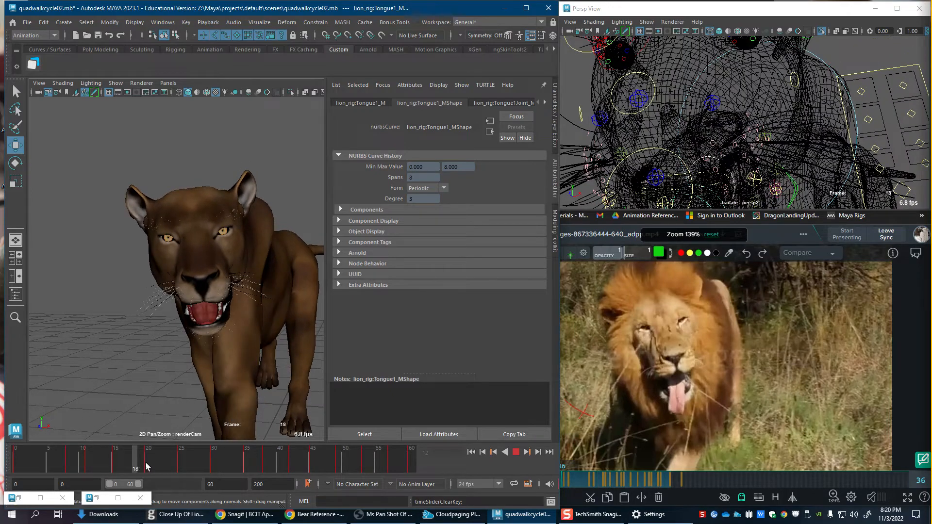
Step: Rotate the tongue tip control Tongue3_M downward at frame 18 and key it
mouse_move(146, 463)
mouse_down()
mouse_move(165, 463)
mouse_move(121, 467)
mouse_move(132, 466)
mouse_up()
alt+drag(796, 116, 673, 145)
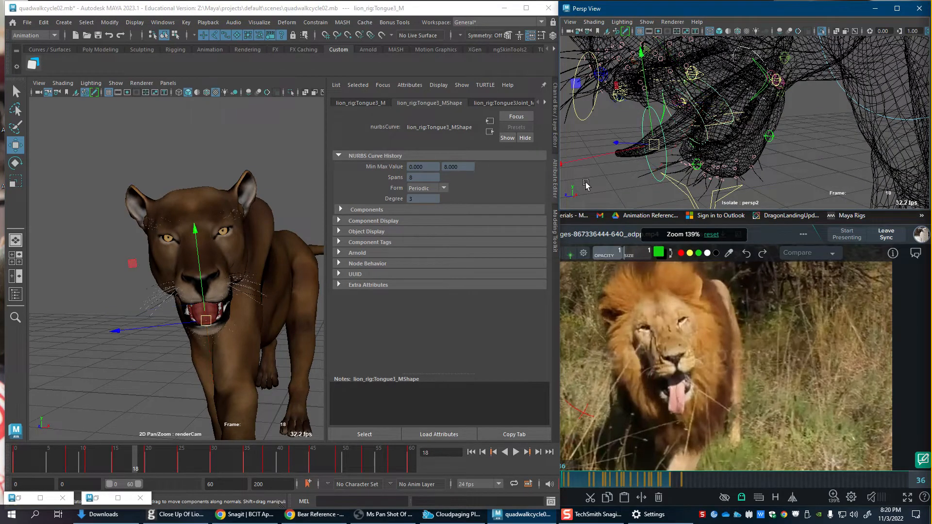
key(e)
drag(210, 355, 214, 426)
key(s)
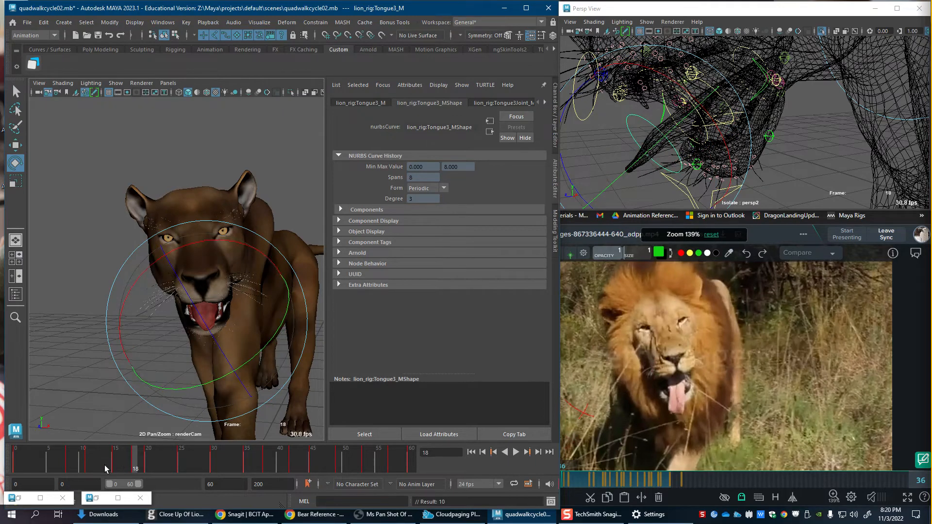
Step: Rotate the tongue tip control at frames 20 and 22, playing through the motion to check it
mouse_move(104, 470)
mouse_down()
mouse_move(157, 469)
mouse_move(149, 470)
mouse_up()
drag(290, 342, 294, 323)
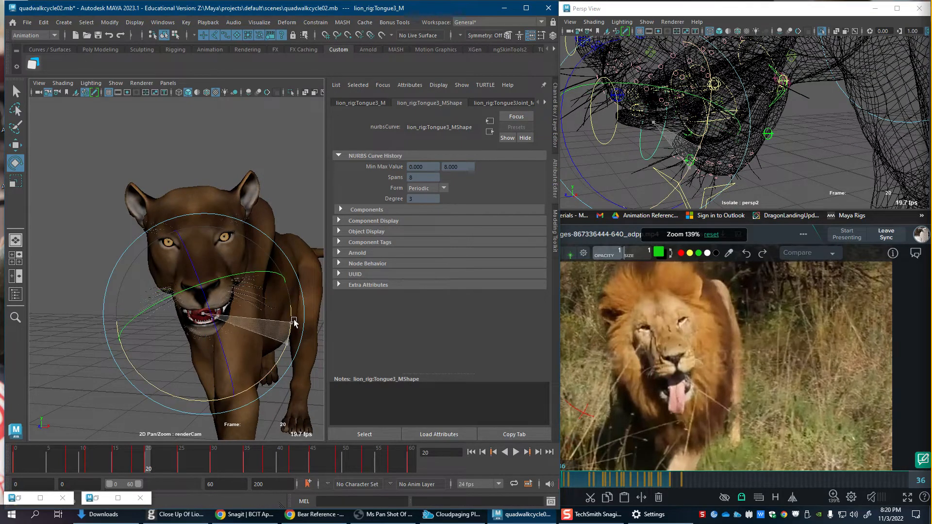
key(alt+v)
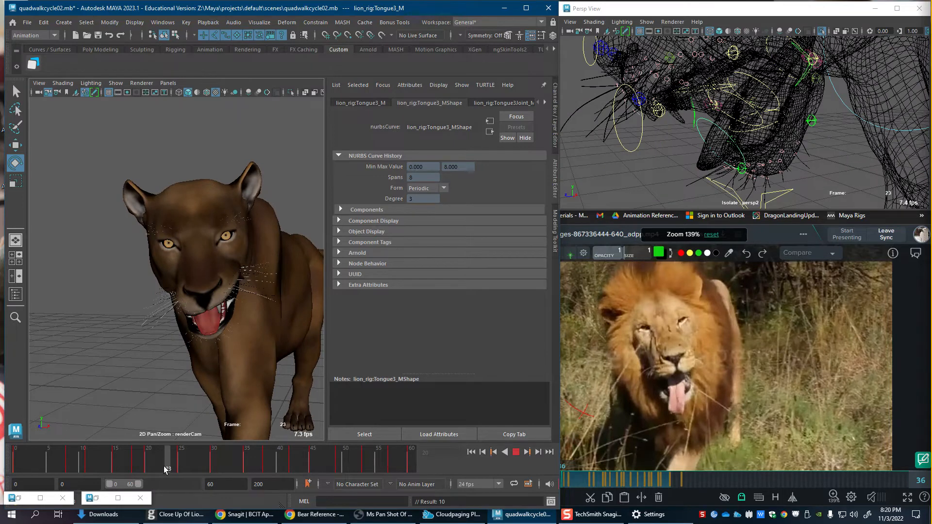
click(164, 466)
drag(614, 189, 625, 95)
key(alt+v)
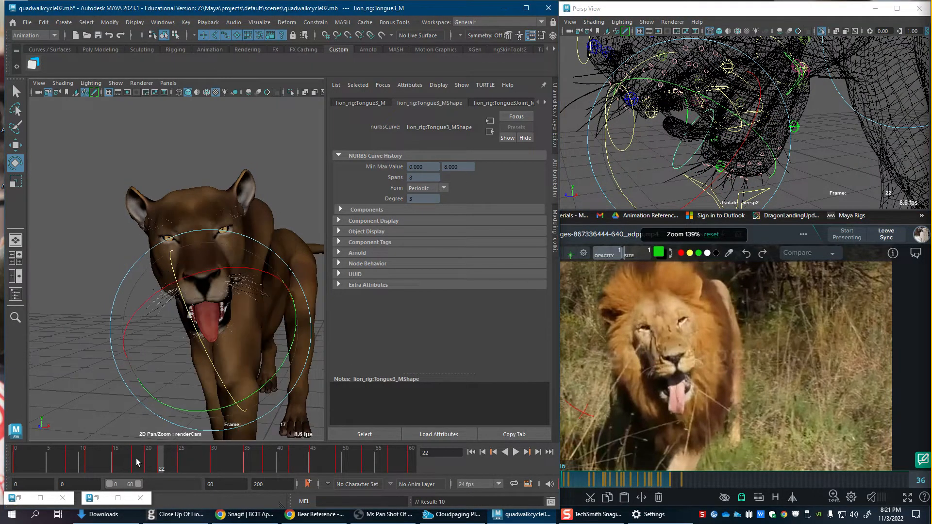
Step: Rotate the tongue tip control at frame 21 and key it
mouse_move(166, 459)
mouse_down()
mouse_move(146, 464)
mouse_move(155, 469)
mouse_up()
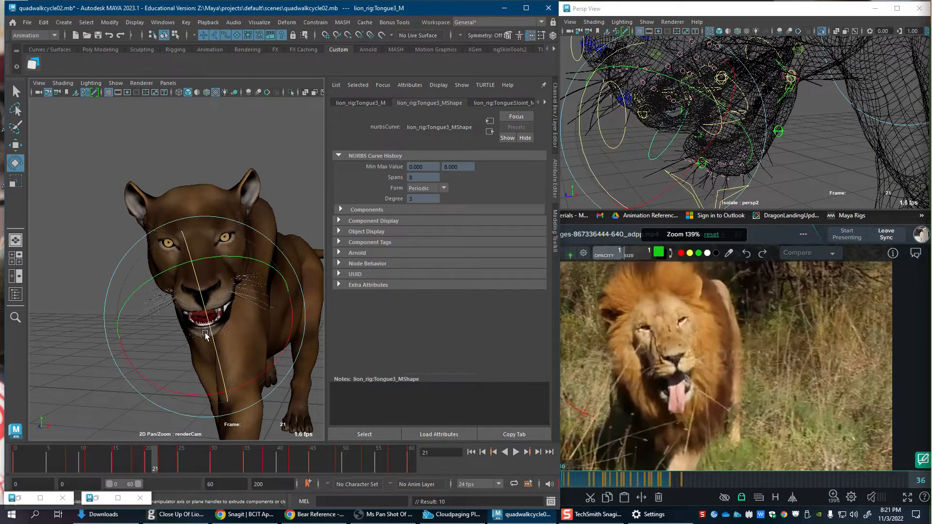
drag(262, 382, 249, 395)
key(s)
Step: Rotate and reposition the tongue base control Tongue1_M at frame 26
drag(152, 466, 187, 469)
alt+drag(760, 146, 719, 121)
key(w)
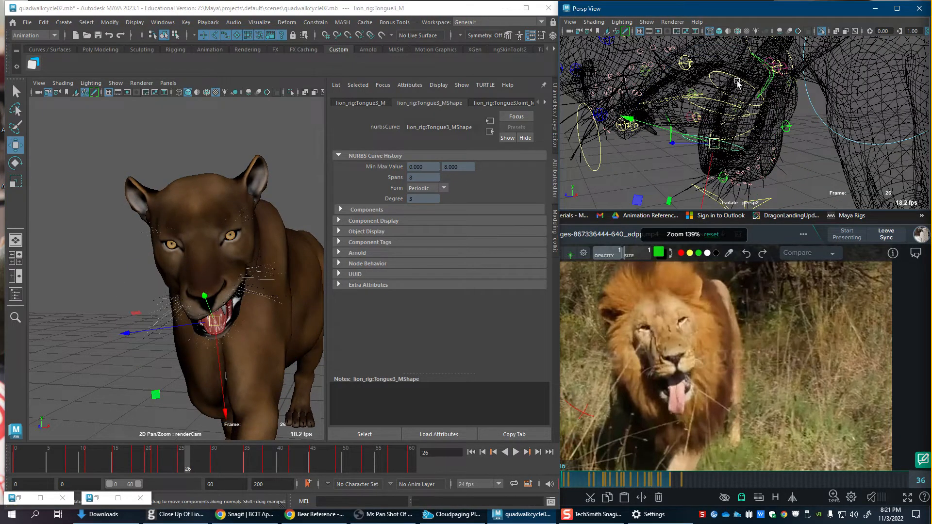
click(228, 310)
key(e)
alt+drag(776, 139, 743, 109)
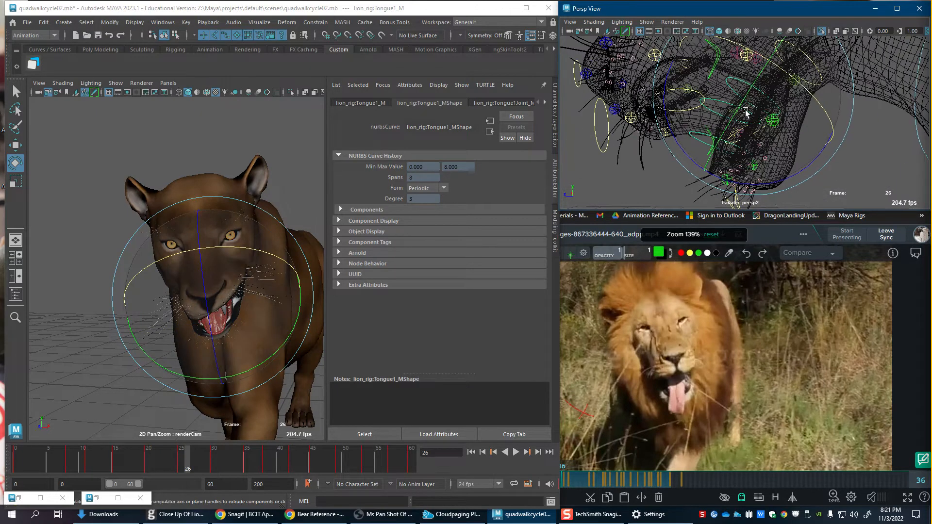
drag(778, 182, 758, 184)
key(w)
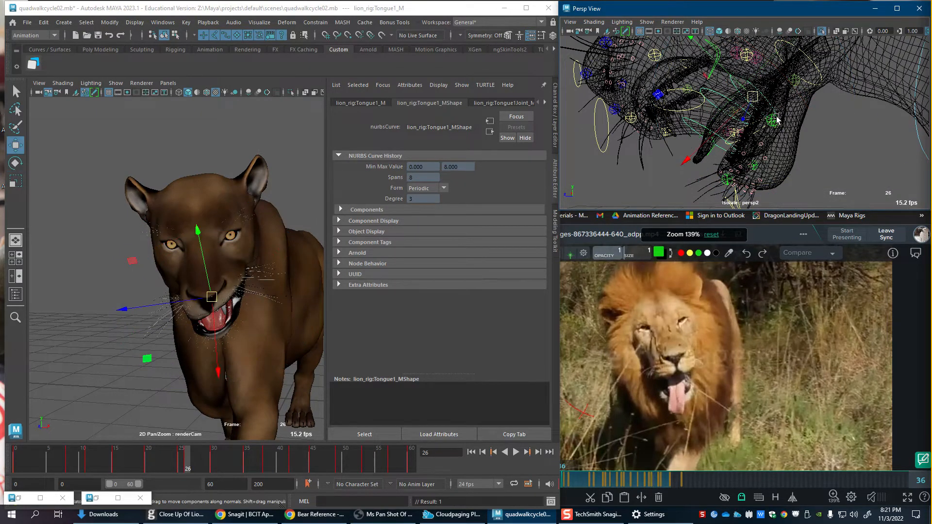
middle_drag(735, 77, 725, 135)
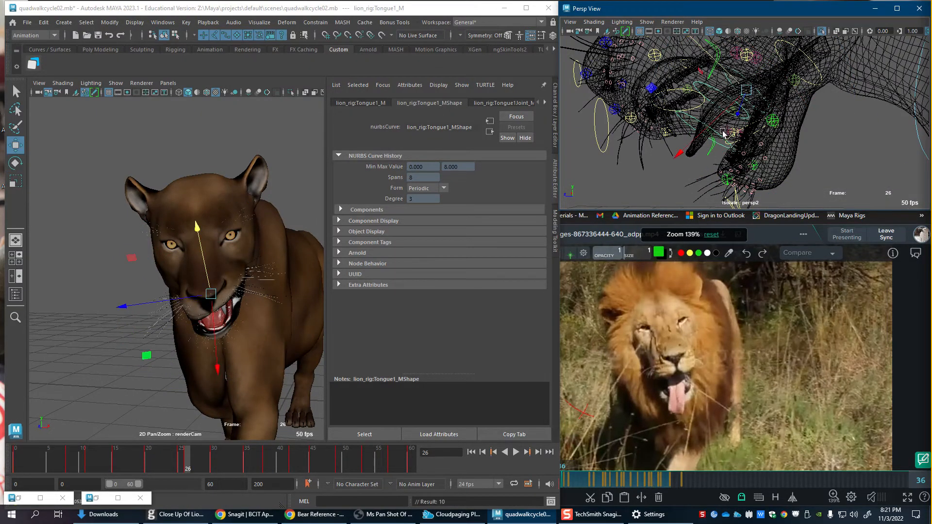
Step: Rotate the tongue tip control Tongue3_M at frame 26 and key it
click(723, 134)
key(e)
drag(215, 362, 249, 413)
key(s)
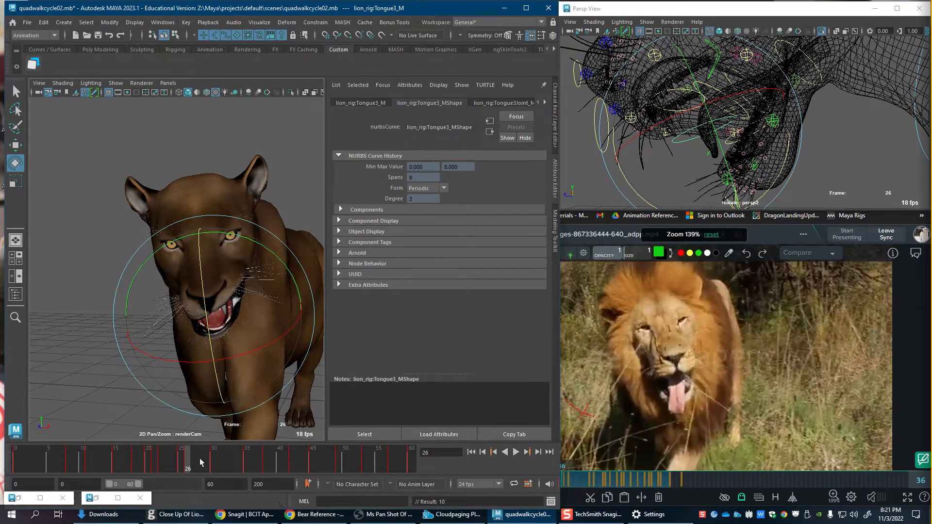
Step: Delete the tongue tip control's key at frame 25 and save the scene
click(175, 469)
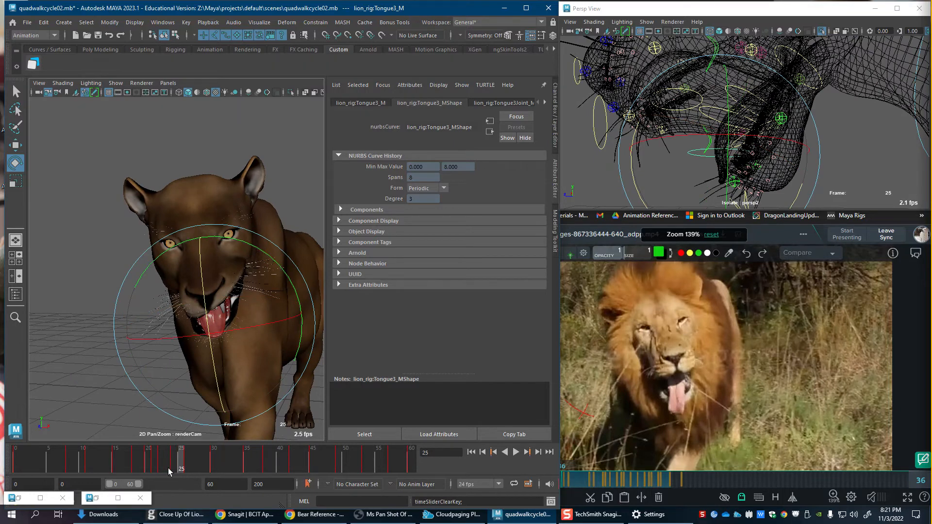
mouse_move(179, 473)
mouse_down()
mouse_move(168, 471)
mouse_move(181, 464)
mouse_up()
Step: Display the camera view shaded without textures and reposition the tongue base control at about frame 26
key(5)
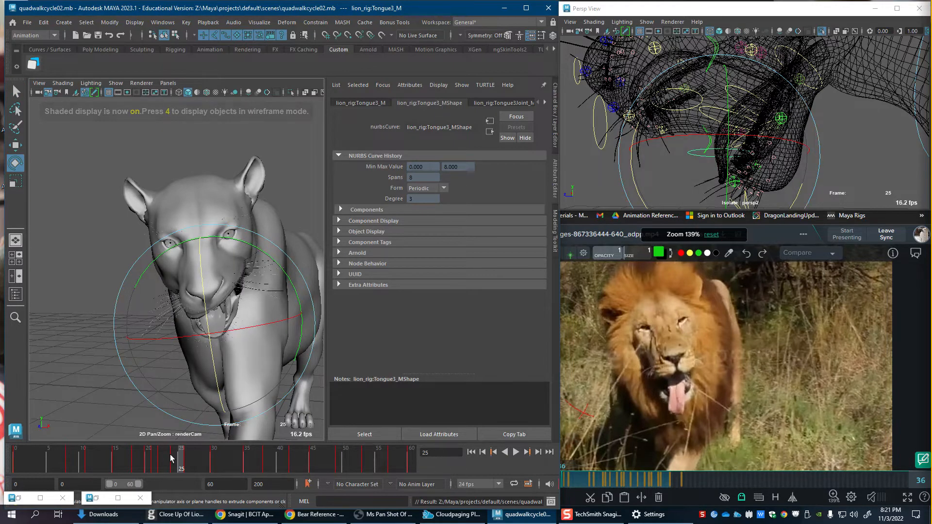
key(alt+v)
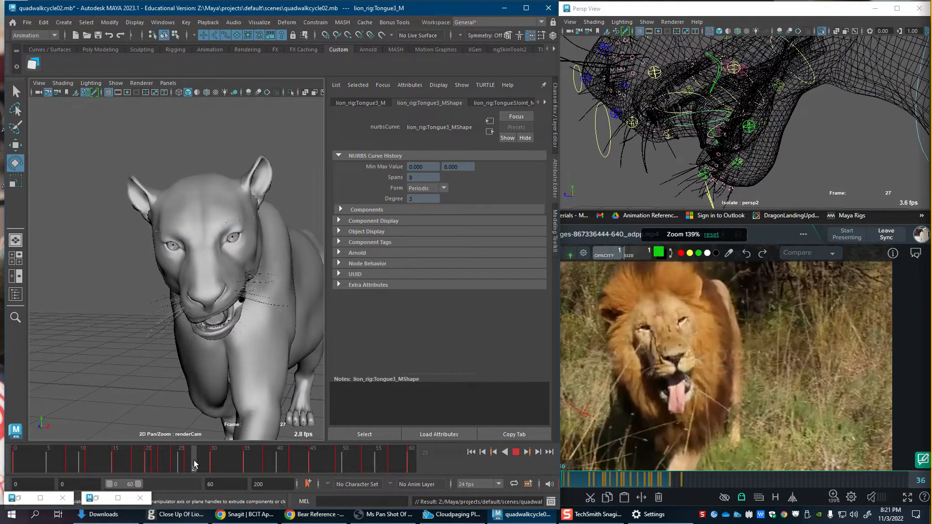
mouse_move(194, 465)
mouse_down()
mouse_move(174, 459)
mouse_move(186, 468)
mouse_up()
key(w)
drag(718, 84, 753, 95)
drag(176, 462, 213, 469)
click(182, 467)
Step: Display the perspective view shaded and adjust the left and right lower lip controls at frame 30 to close the mouth
alt+drag(702, 142, 760, 117)
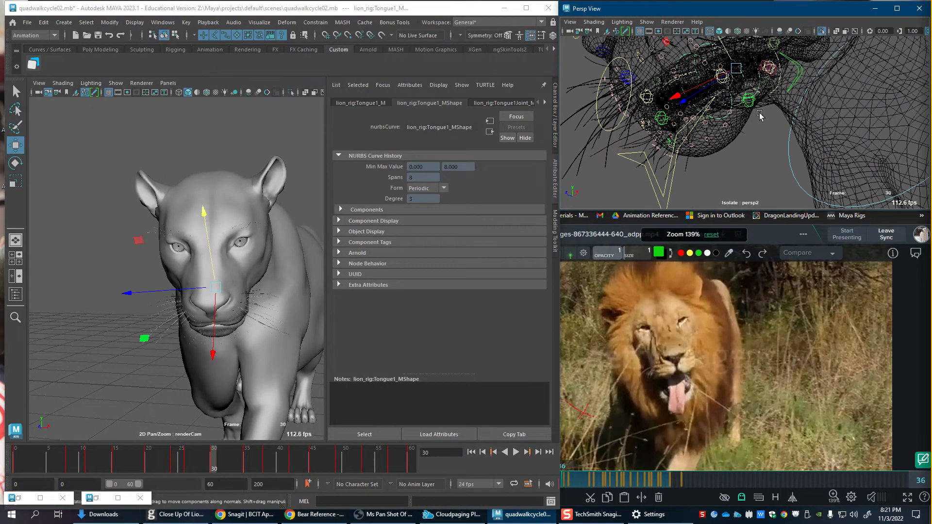
key(5)
click(752, 117)
alt+right_drag(752, 118, 783, 119)
drag(784, 121, 768, 108)
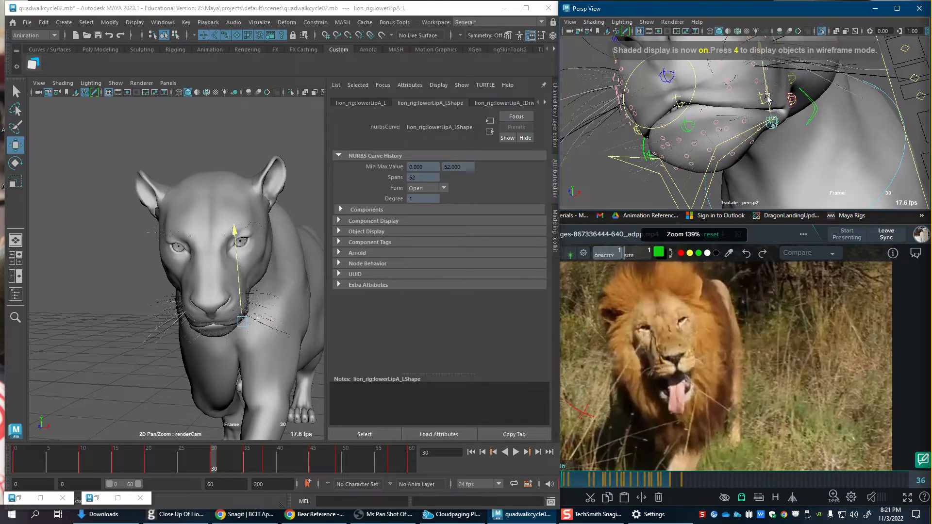
click(649, 154)
alt+drag(650, 154, 637, 140)
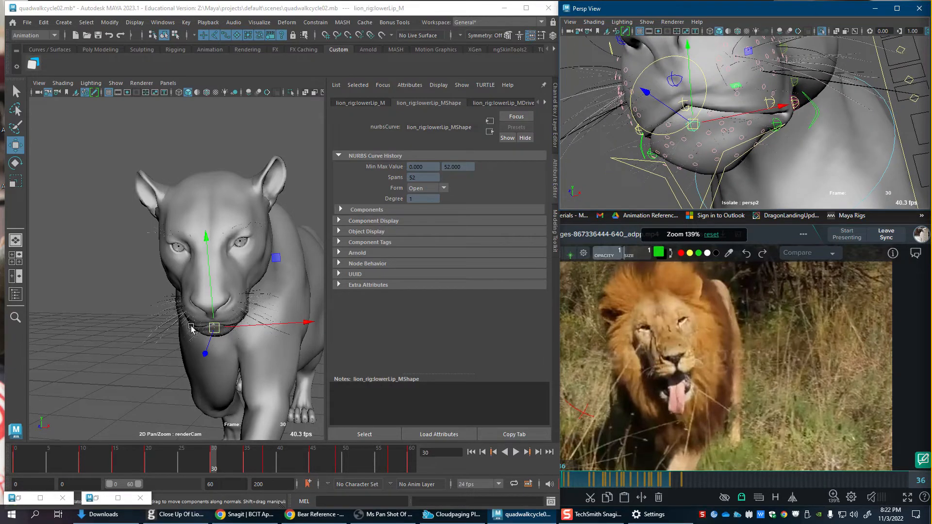
click(655, 155)
mouse_move(655, 155)
alt+mouse_down()
mouse_move(670, 148)
mouse_move(662, 144)
alt+mouse_up()
click(653, 136)
drag(662, 145, 665, 142)
Step: Raise and key the left lower lip control at frame 27, and play through the mouth motion to frame 33
mouse_move(189, 466)
mouse_down()
mouse_move(215, 461)
mouse_move(191, 460)
mouse_up()
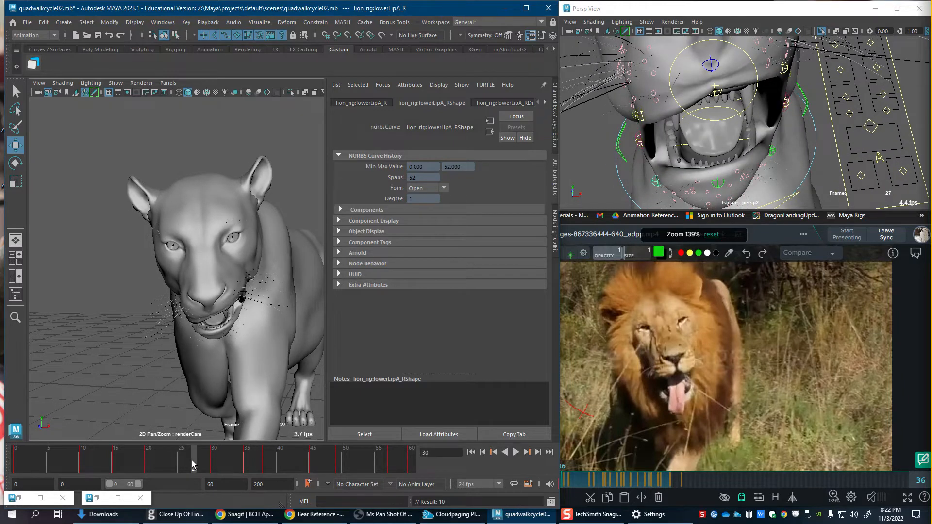
click(759, 174)
drag(245, 336, 235, 314)
key(s)
drag(162, 467, 169, 470)
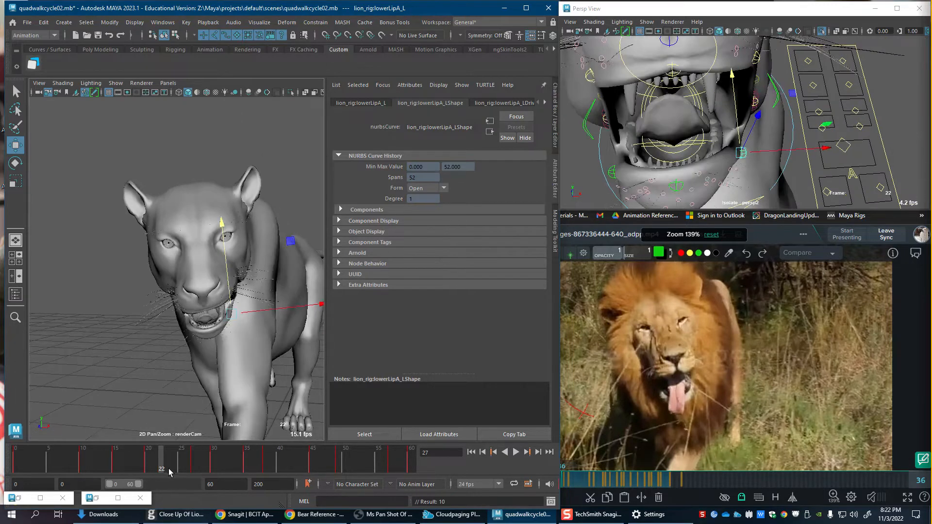
key(alt+v)
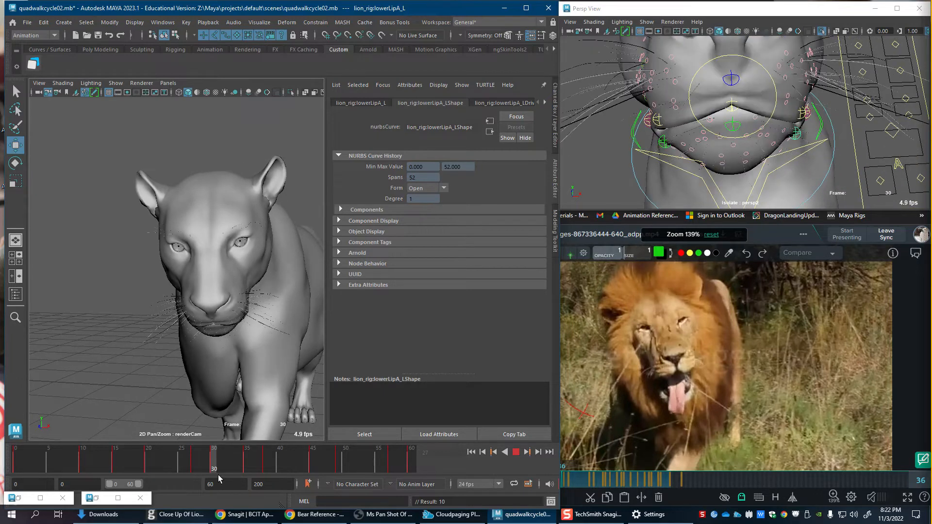
click(232, 471)
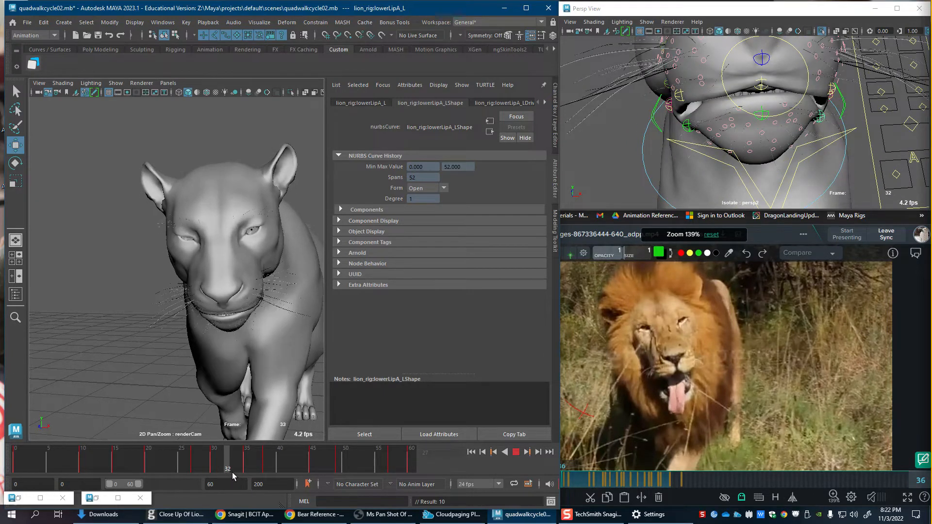
Step: Adjust the right and left lower lip controls at frame 33 and play on to frame 41
click(700, 109)
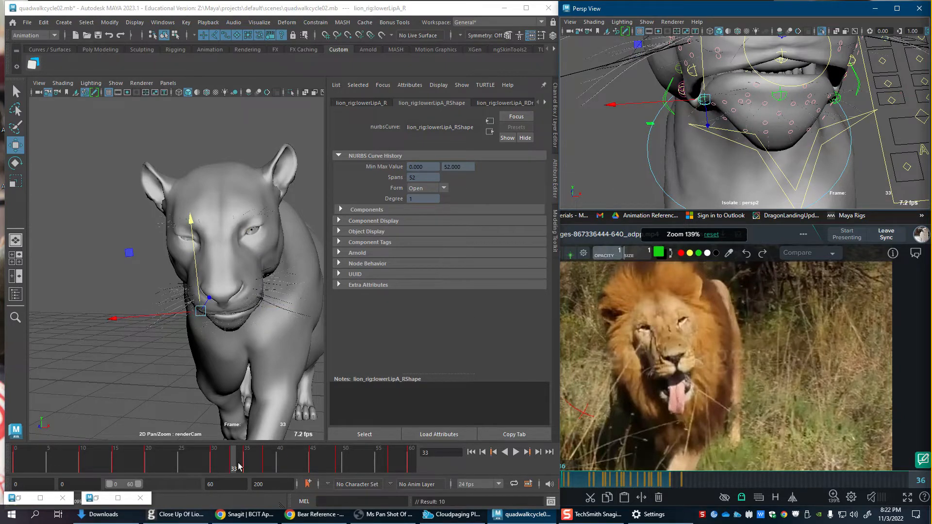
click(839, 97)
drag(831, 74, 829, 68)
key(alt+v)
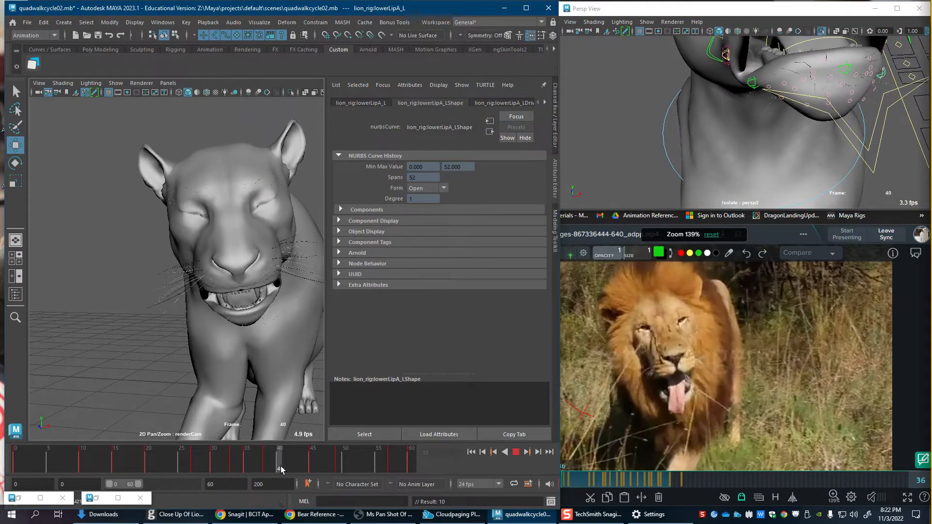
mouse_move(292, 465)
mouse_down()
mouse_move(274, 465)
mouse_move(285, 470)
mouse_up()
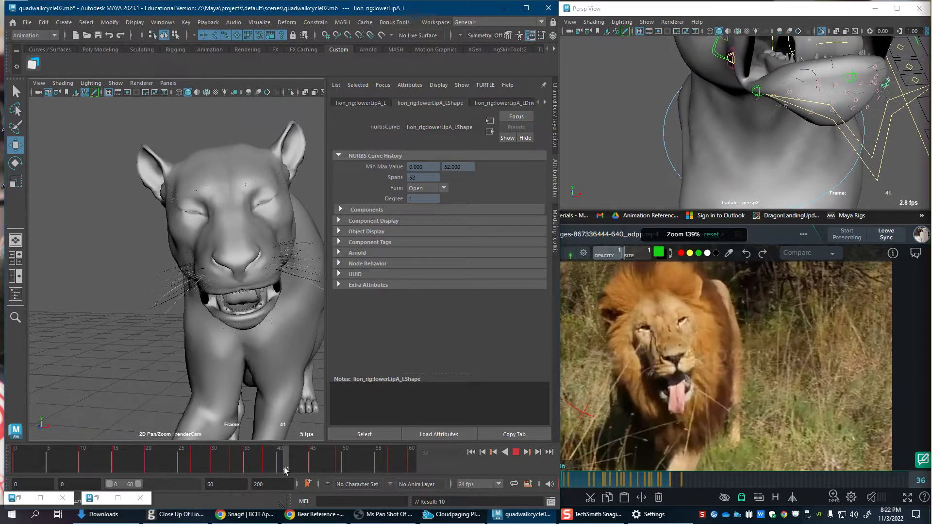
Step: Display the perspective view in wireframe, select the tongue controls, and delete their keys at frame 38
key(4)
alt+drag(732, 139, 712, 138)
click(756, 94)
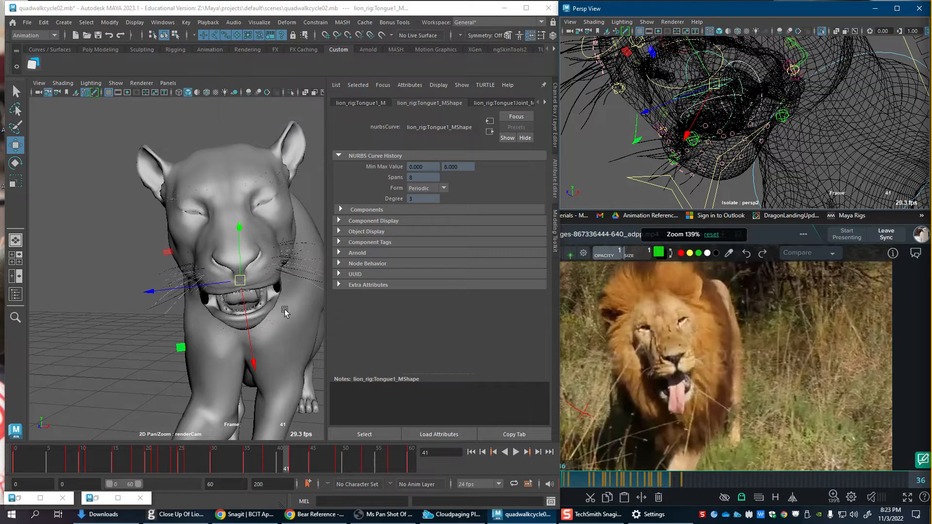
mouse_move(263, 466)
mouse_down()
mouse_move(271, 464)
mouse_move(254, 466)
mouse_move(266, 464)
mouse_up()
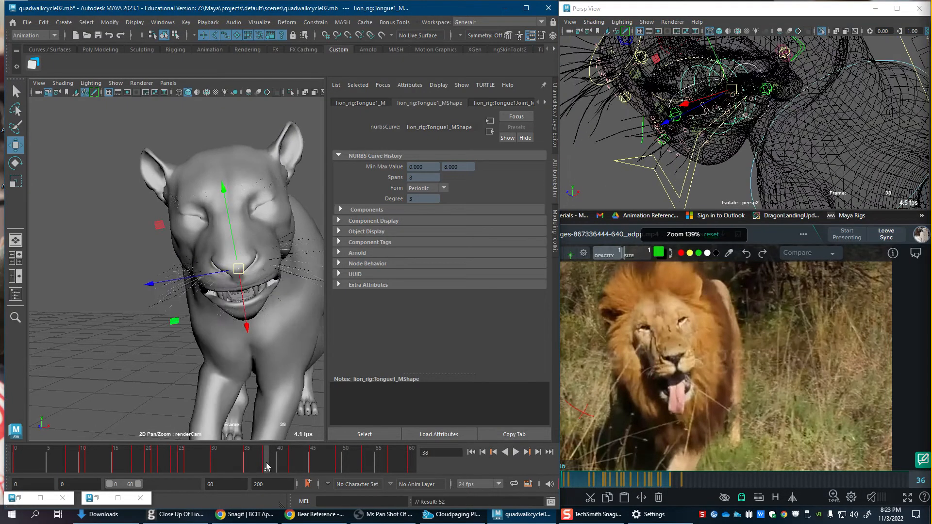
right_click(266, 464)
click(287, 310)
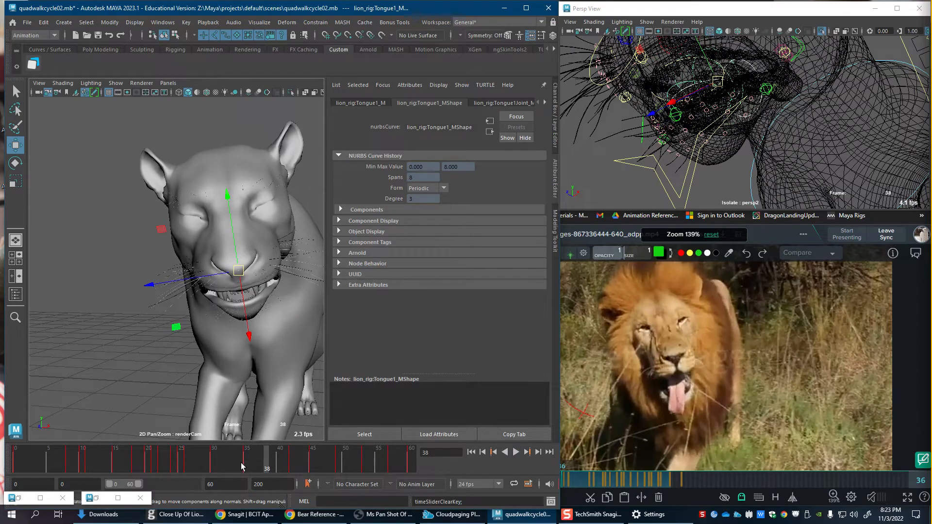
Step: Play through the tongue motion past frame 48 and delete the tongue controls' keys at frame 49
key(alt+v)
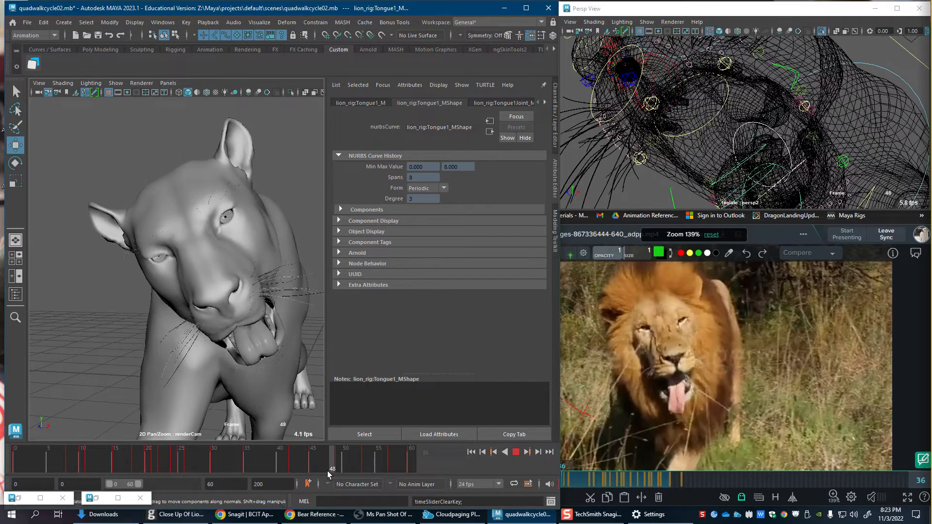
click(328, 470)
key(alt+v)
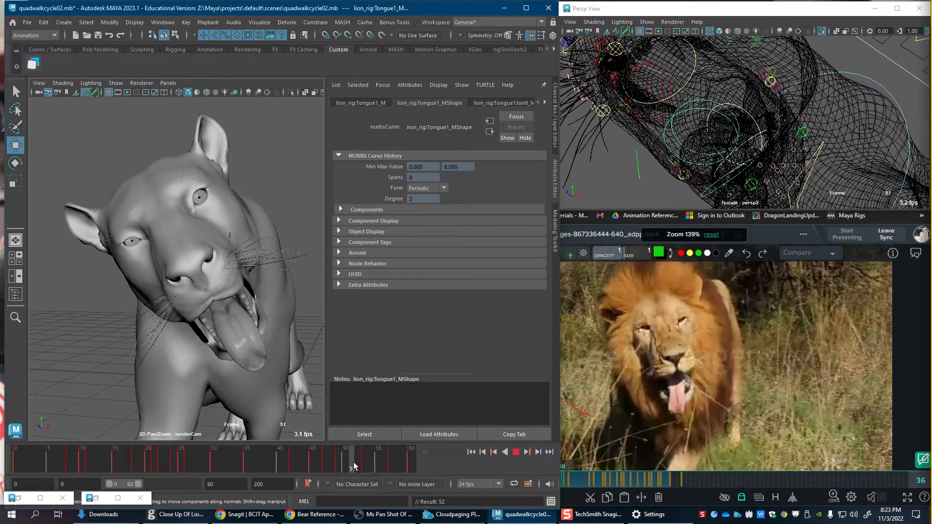
click(339, 466)
right_click(339, 466)
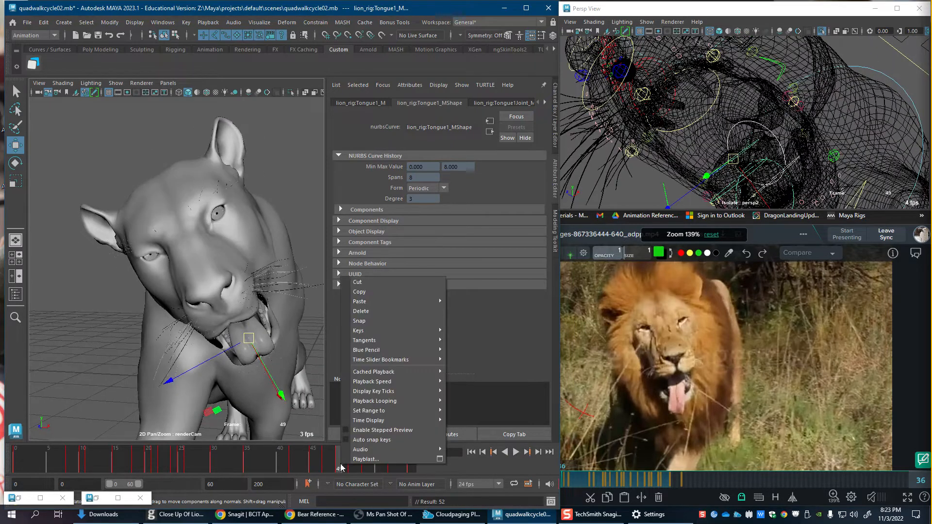
click(374, 315)
Step: Play past frame 54, return to frame 53, and rotate and key the tongue controls there
key(alt+v)
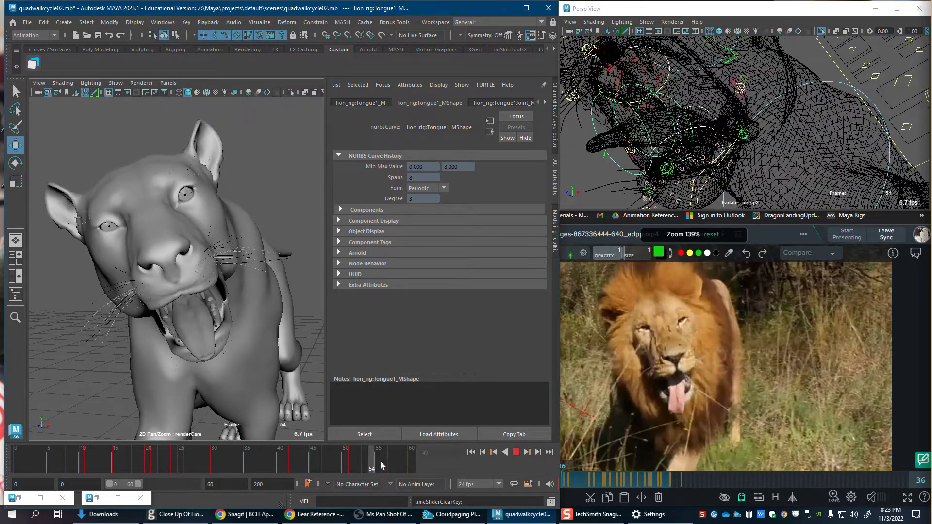
click(365, 465)
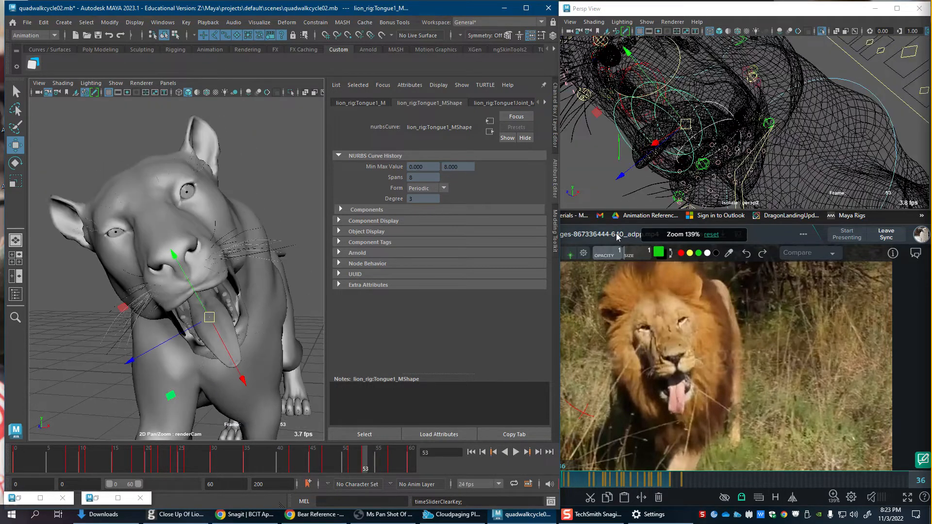
alt+drag(662, 106, 699, 109)
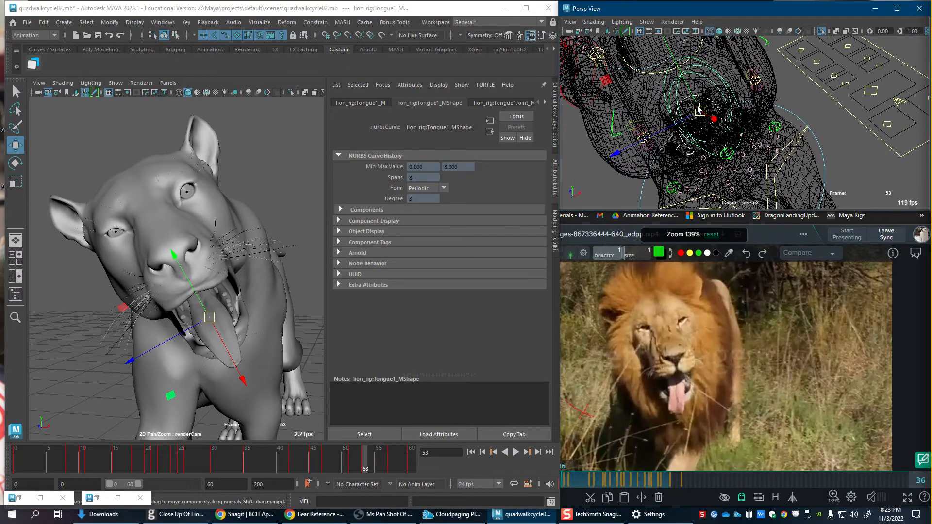
click(346, 459)
click(365, 466)
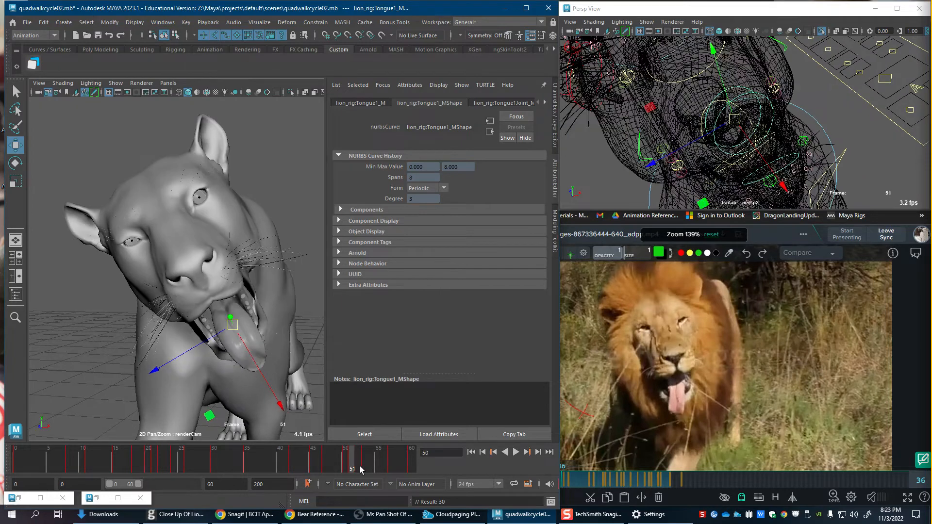
key(e)
drag(266, 365, 230, 247)
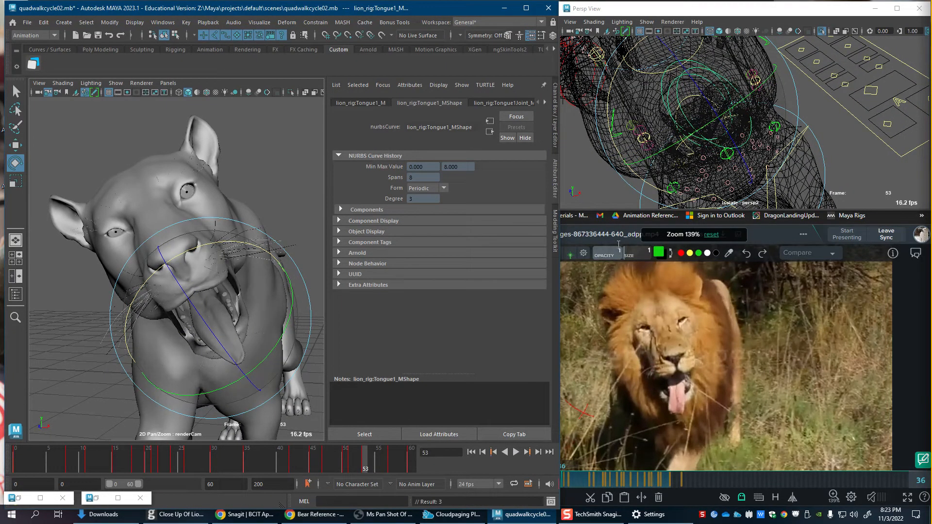
click(734, 149)
key(w)
key(e)
drag(250, 287, 246, 286)
key(s)
Step: Review the tongue motion between frames 50 and 53, clear the unwanted tongue key, and play on to frame 55
alt+drag(764, 150, 720, 108)
key(w)
click(745, 115)
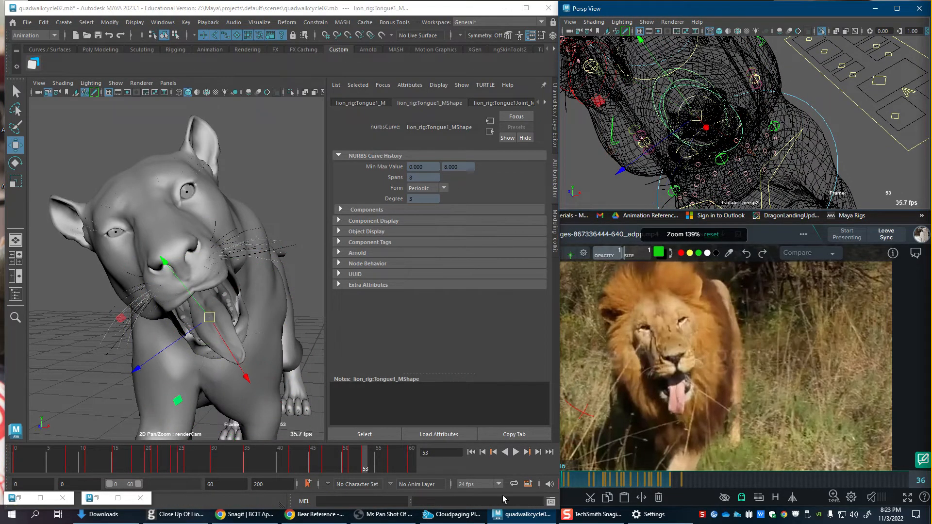
drag(360, 470, 347, 470)
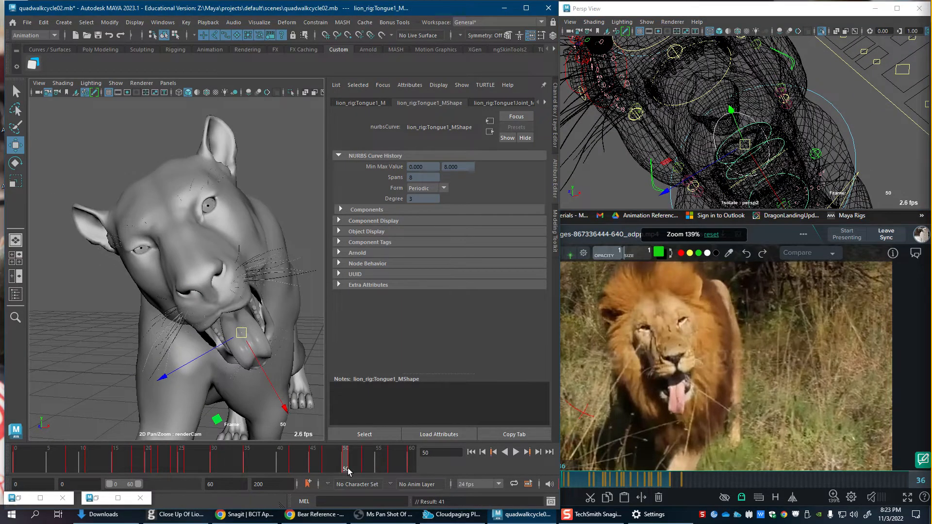
click(349, 468)
drag(350, 468, 362, 468)
key(alt+v)
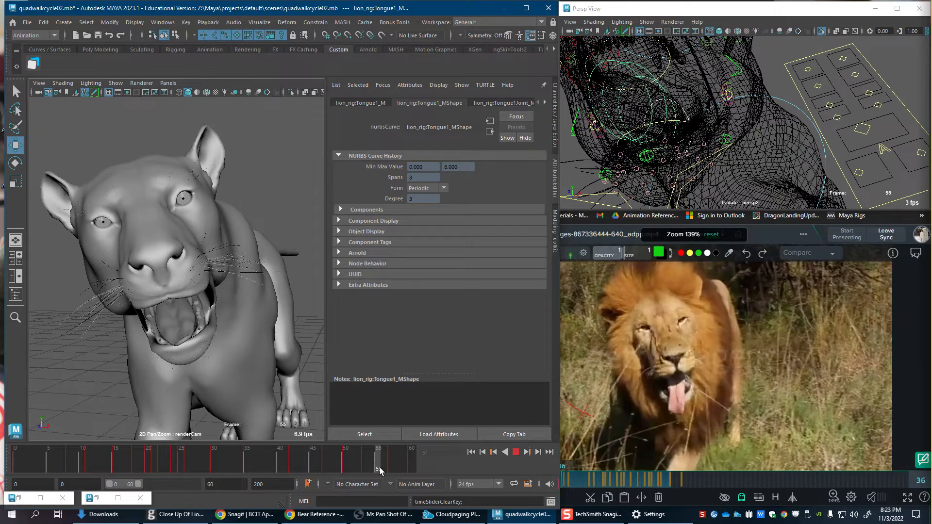
Step: Rotate and key the tongue tip control at frame 55, and play on to frame 59
alt+drag(687, 132, 607, 139)
click(616, 151)
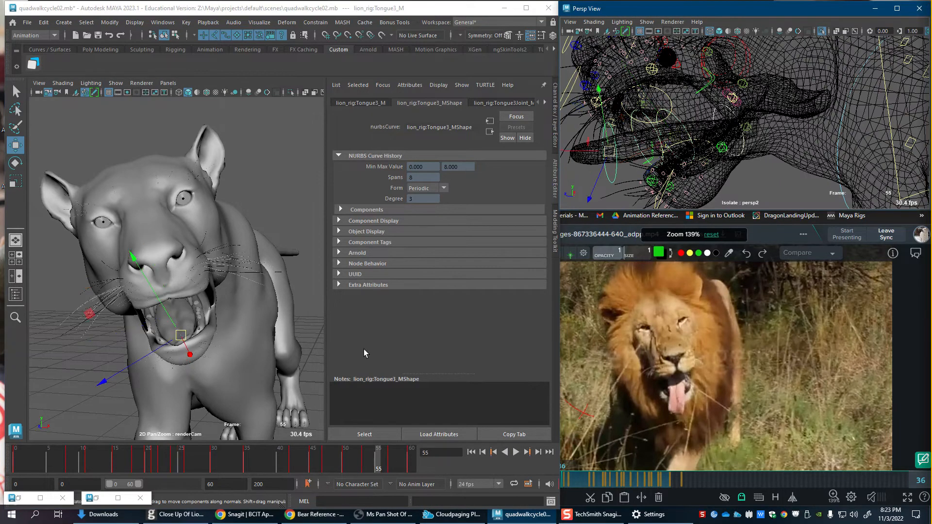
key(e)
mouse_move(206, 393)
mouse_down()
mouse_move(236, 387)
mouse_move(253, 368)
mouse_move(208, 394)
mouse_up()
key(s)
key(alt+v)
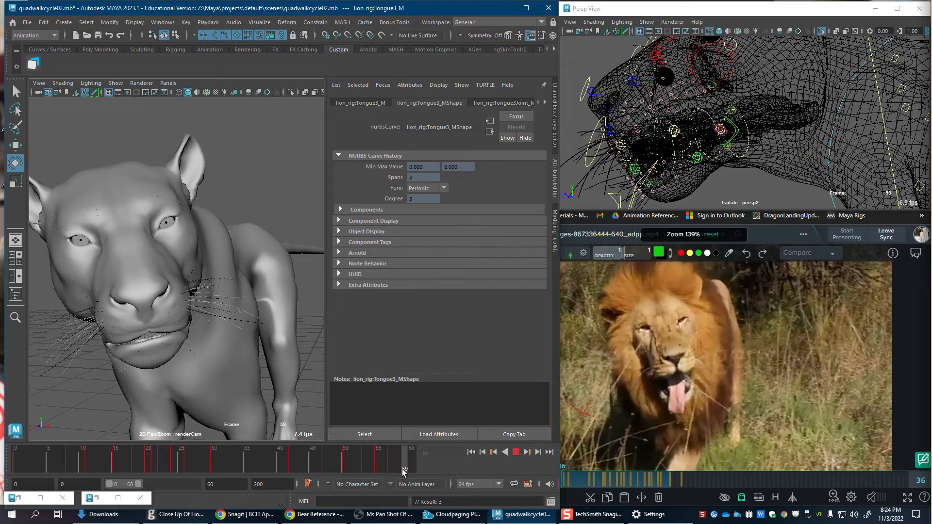
Step: Go to frame 58 and select the tongue base control among the overlapping teeth and lip controls
drag(403, 470, 399, 471)
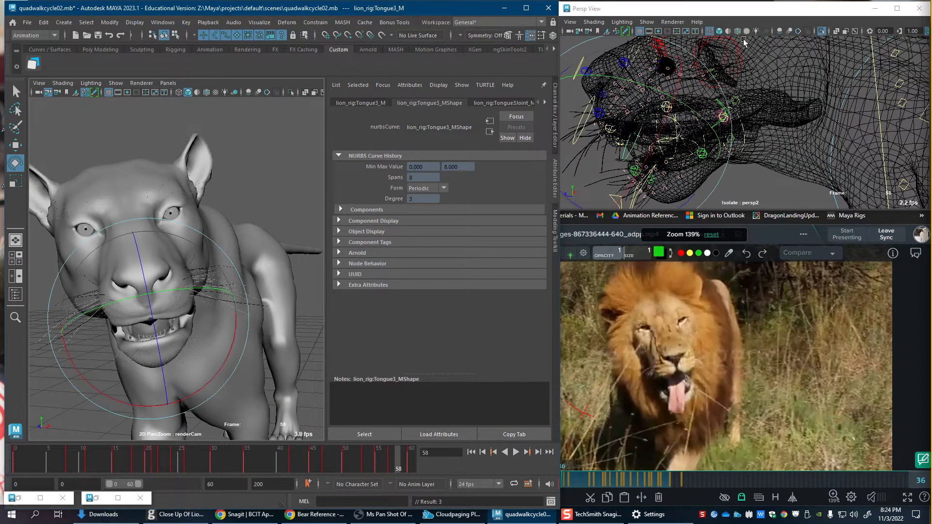
alt+drag(744, 41, 703, 93)
key(w)
alt+right_drag(703, 150, 681, 155)
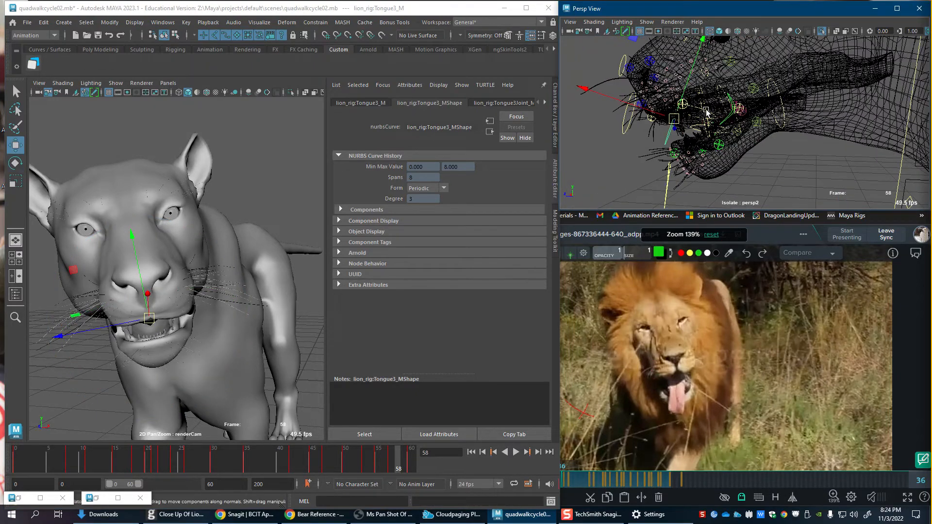
click(707, 112)
key(e)
drag(705, 199, 696, 204)
key(w)
alt+right_drag(696, 146, 799, 150)
alt+middle_drag(799, 150, 834, 188)
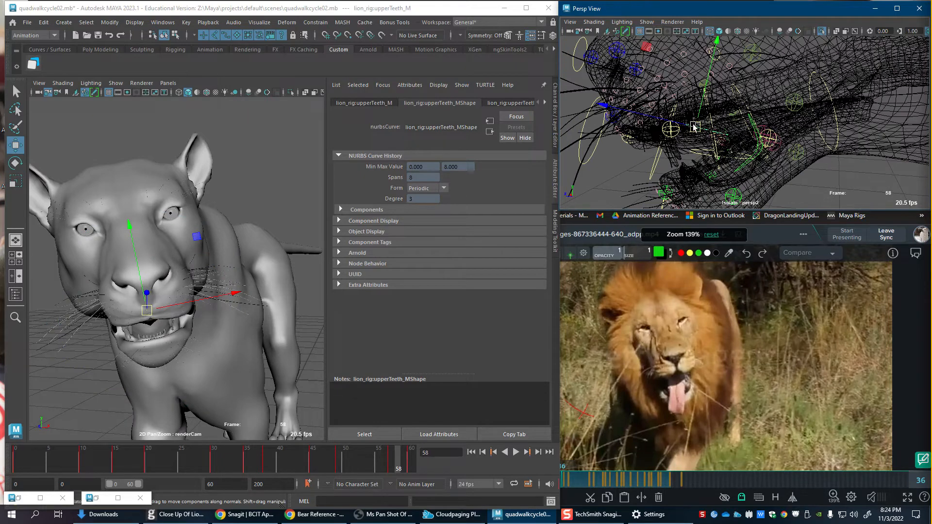
alt+drag(673, 140, 641, 169)
click(638, 171)
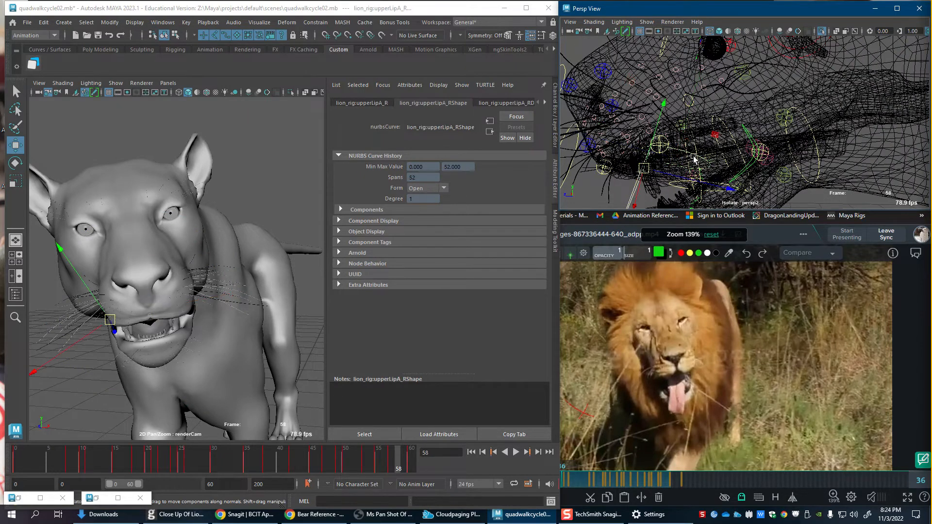
click(731, 154)
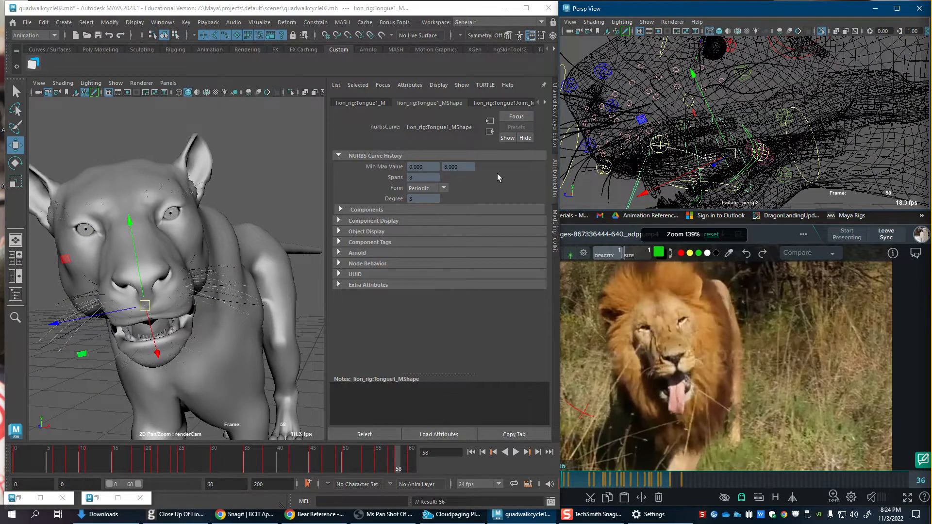
key(alt+v)
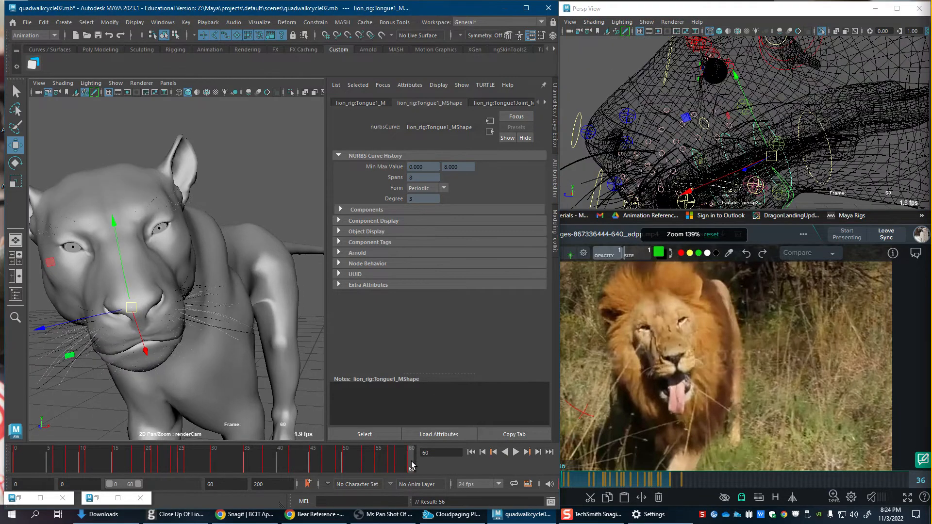
right_click(394, 463)
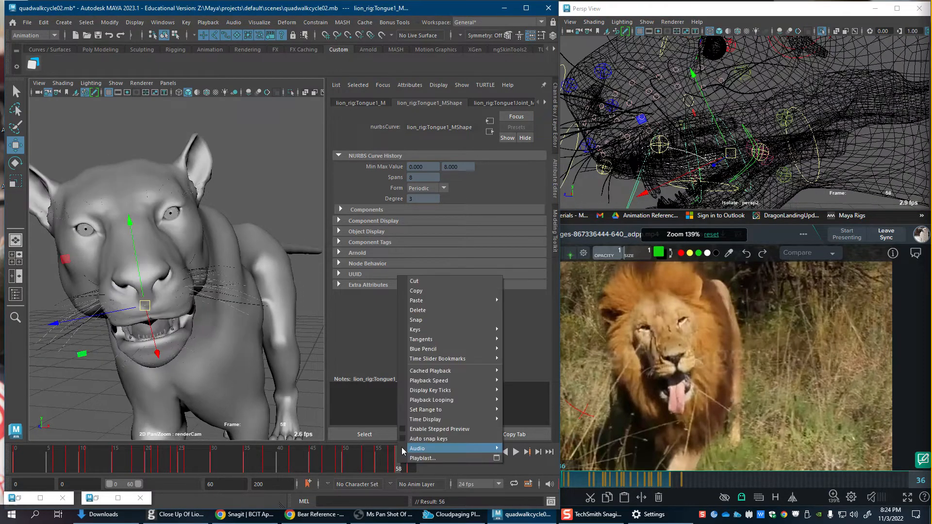
click(447, 313)
key(ctrl+z)
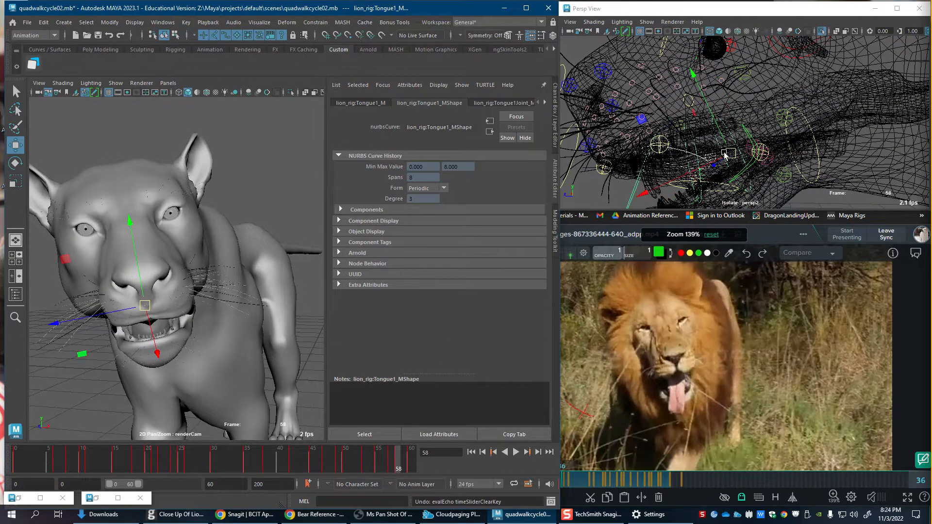
Step: Reselect the tongue controls inside the mouth and delete their keys at frame 58
key(alt+comma)
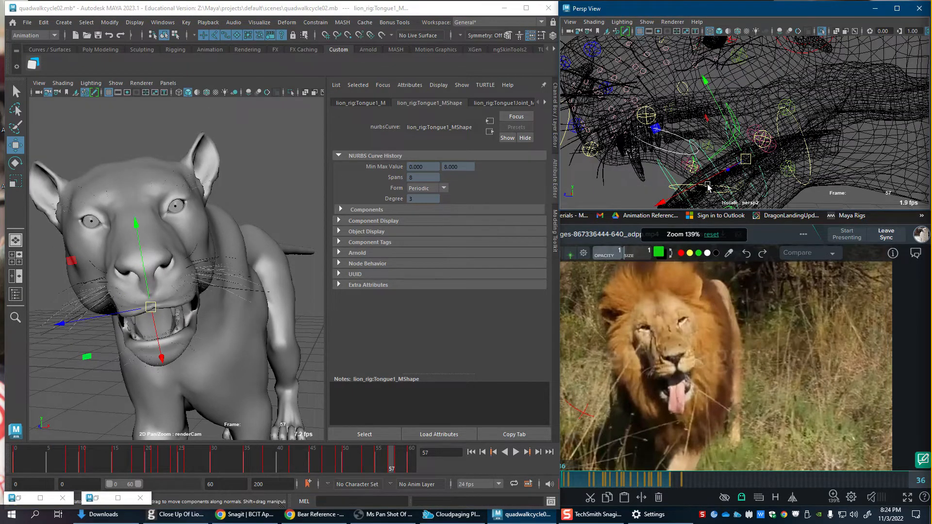
click(799, 183)
alt+right_drag(728, 198, 713, 217)
alt+drag(695, 141, 622, 145)
click(709, 169)
key(ctrl+z)
click(621, 146)
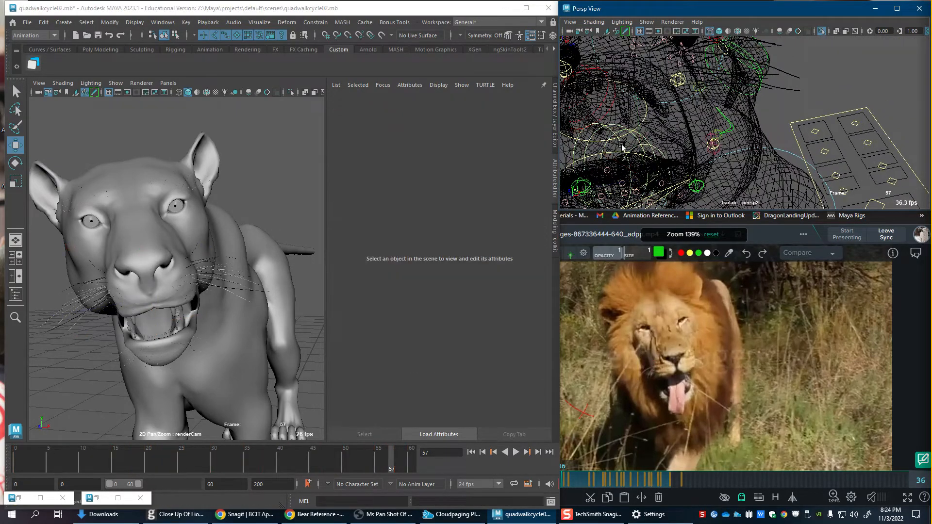
click(655, 179)
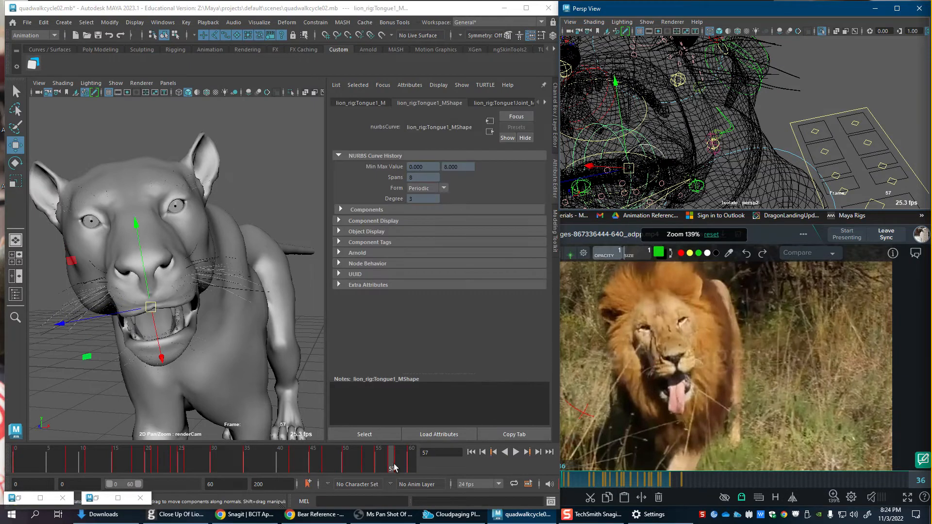
click(398, 468)
right_click(399, 468)
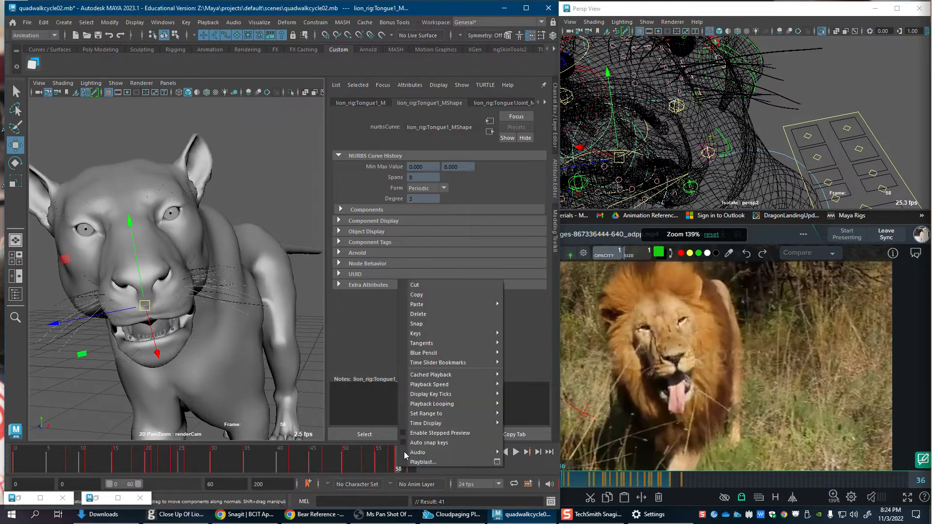
click(426, 314)
Step: Play through the tongue motion around frames 55 to 58 and delete the tongue controls' keys at frame 57
key(alt+v)
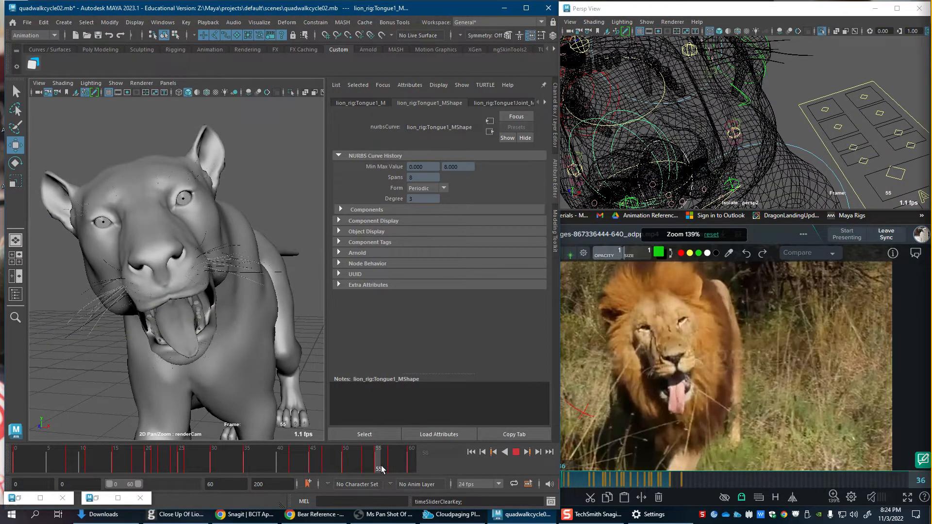
click(395, 467)
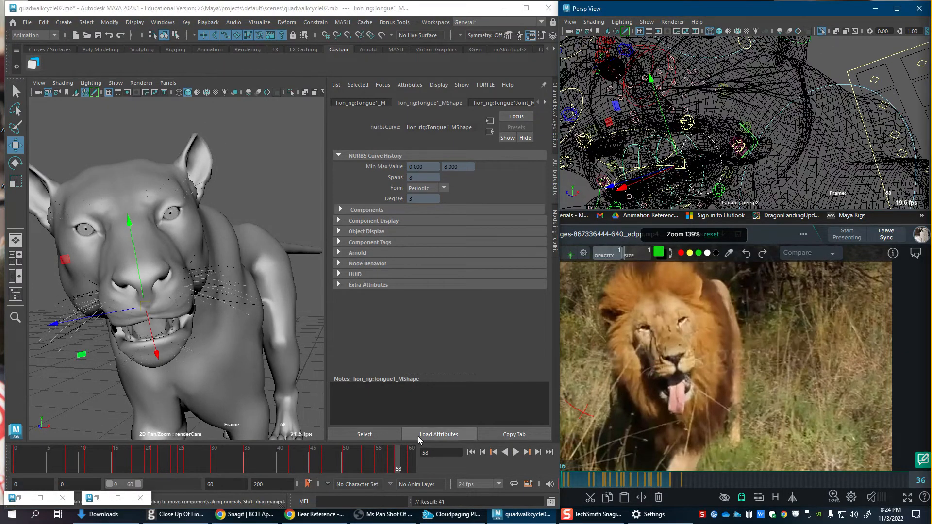
click(392, 461)
right_click(392, 462)
click(414, 312)
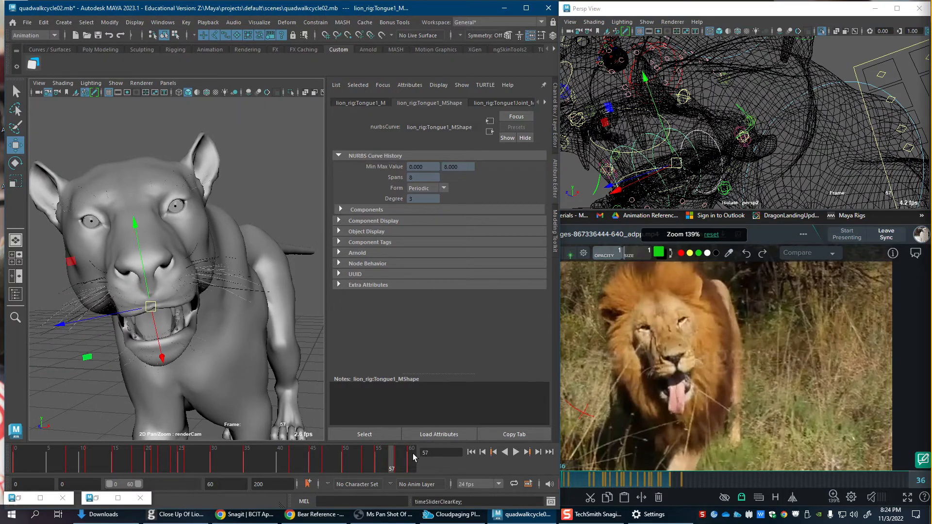
Step: Rotate the middle tongue control and the tongue base control upward at frame 58
key(period)
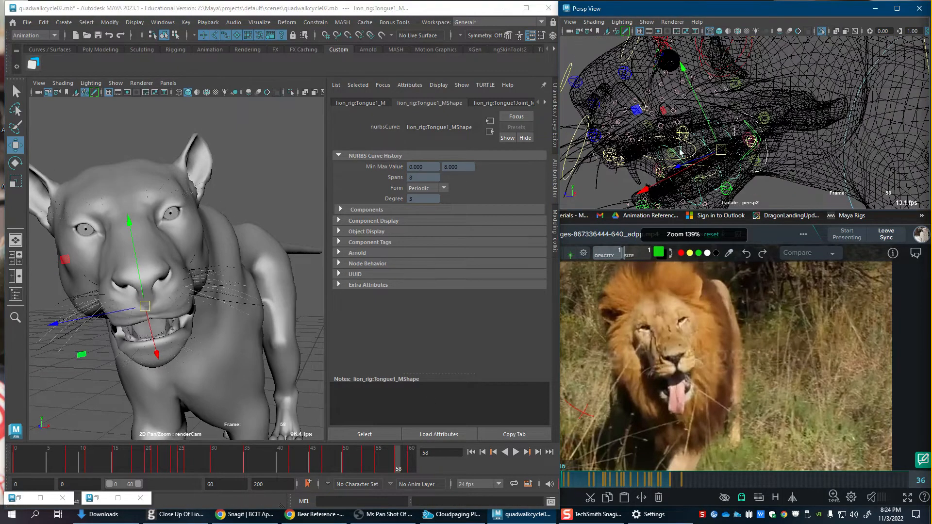
click(699, 180)
key(e)
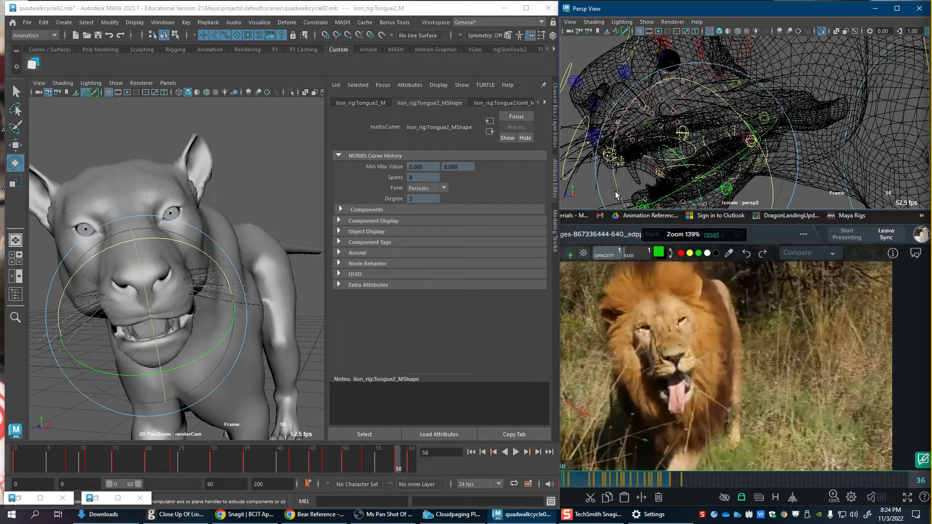
drag(617, 191, 610, 159)
key(w)
click(720, 194)
key(e)
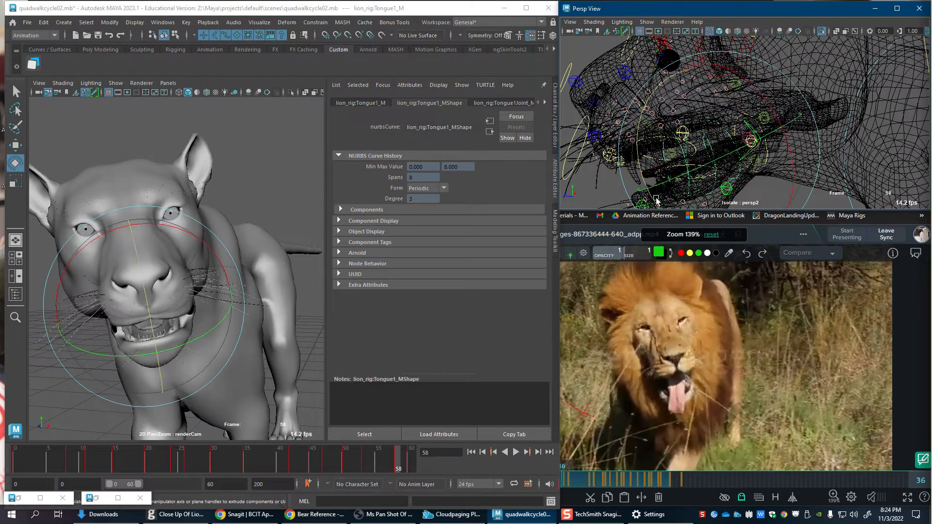
drag(654, 200, 647, 165)
Step: Rotate the tongue tip control at frame 58 and play the mouth closing through frame 60
click(672, 171)
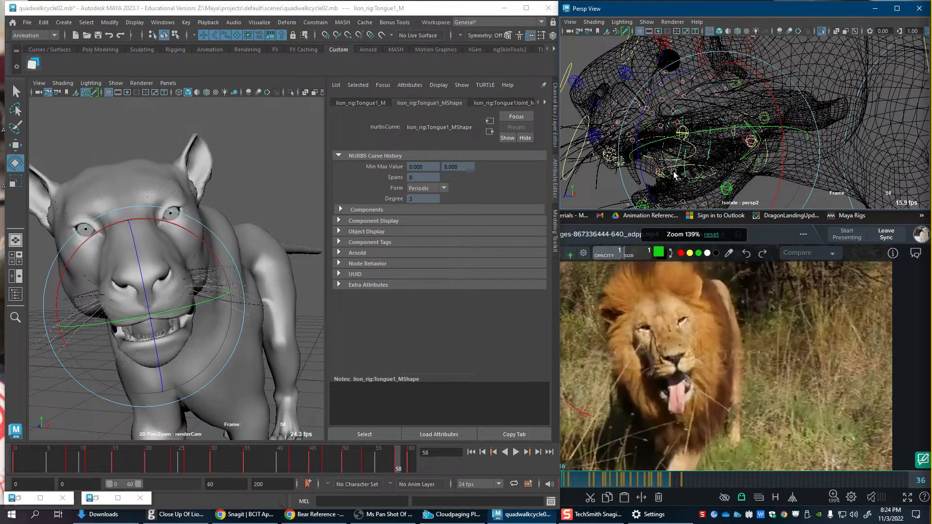
key(w)
click(671, 171)
key(e)
drag(153, 328, 187, 389)
key(alt+v)
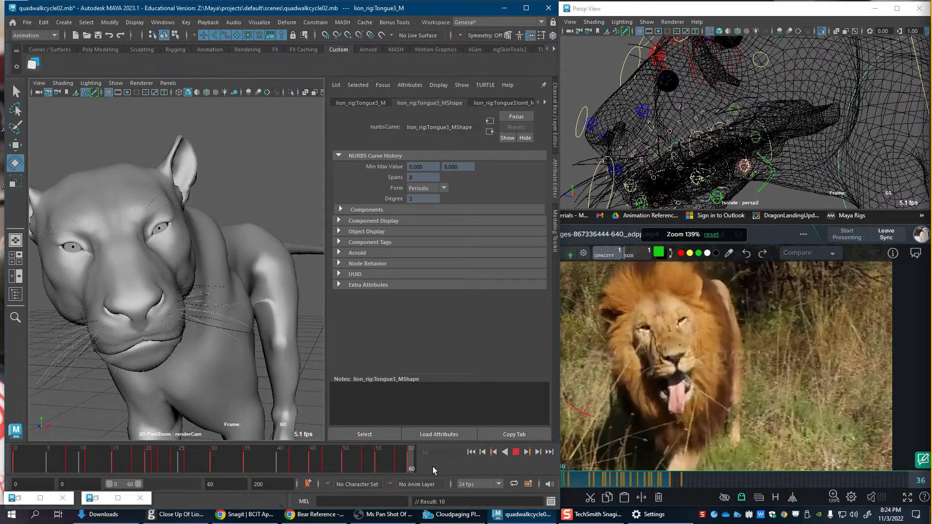
key(alt+v)
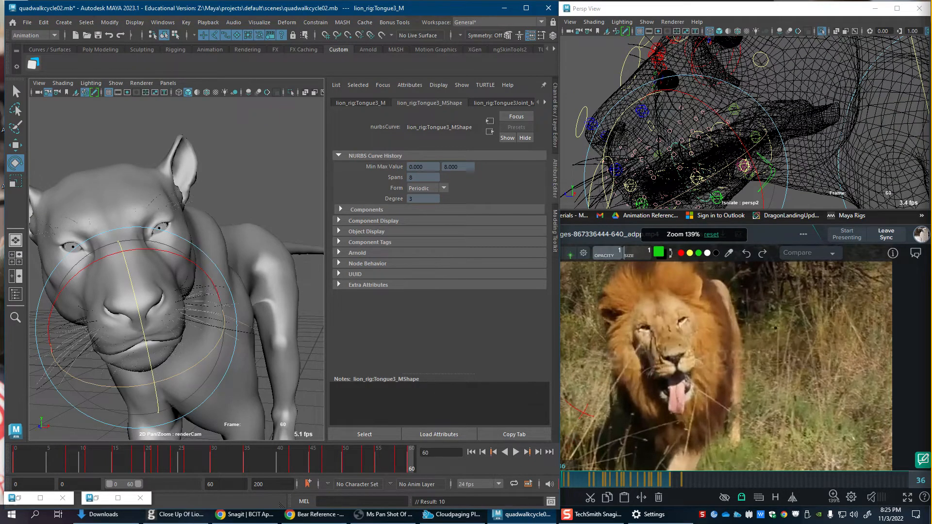
Step: Select the jaw control, check its closing motion up to frame 59, and delete its key at frame 57
alt+right_drag(819, 143, 726, 202)
key(w)
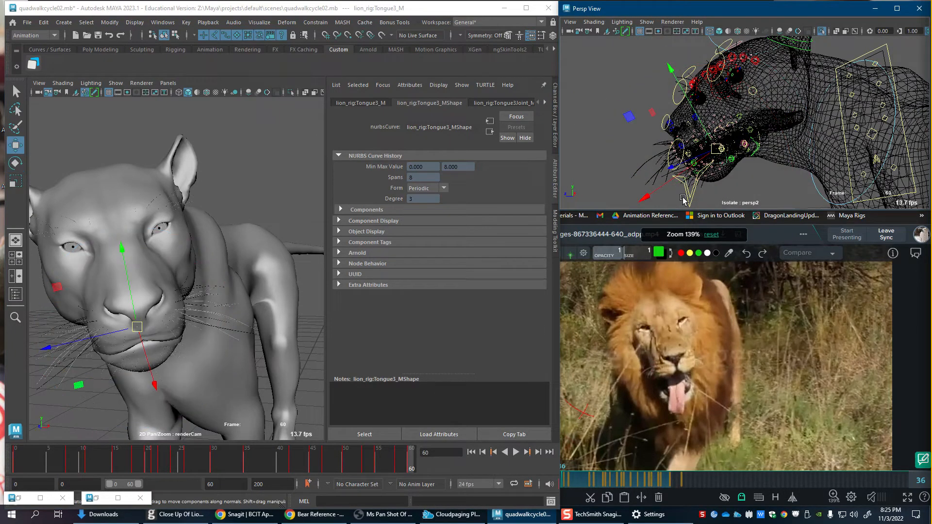
click(689, 196)
drag(384, 468, 403, 468)
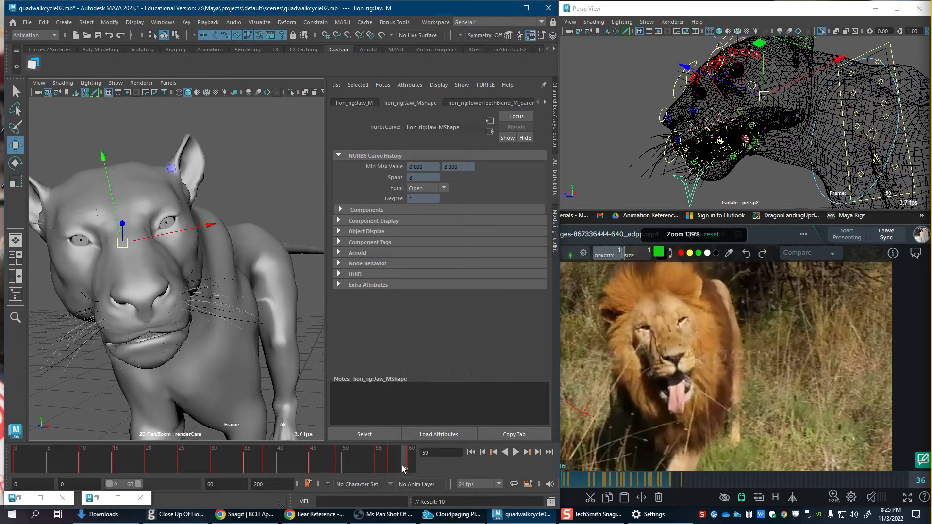
key(e)
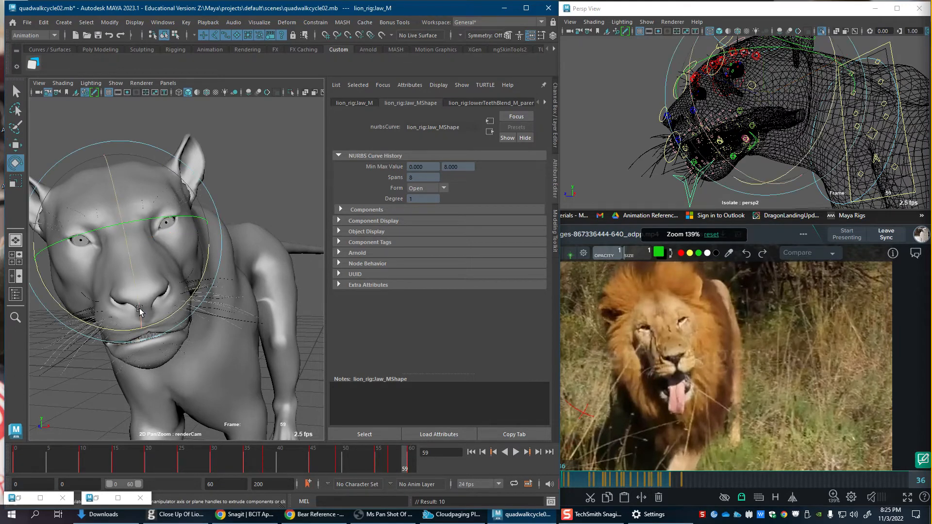
click(389, 462)
right_click(398, 463)
click(419, 310)
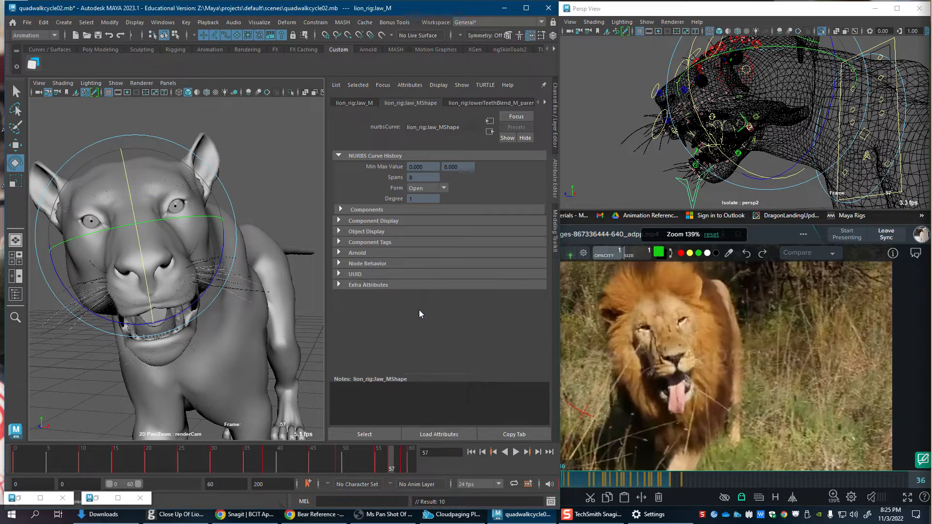
Step: Play the jaw closing through frame 60, select the upper lip corner controls on both sides, and check their motion from frame 57
key(alt+v)
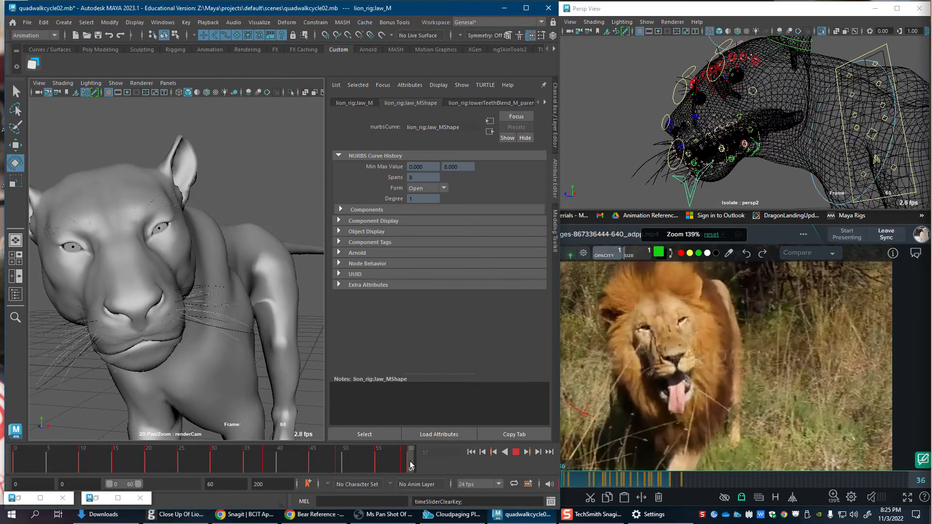
key(w)
click(731, 158)
alt+drag(733, 159, 765, 168)
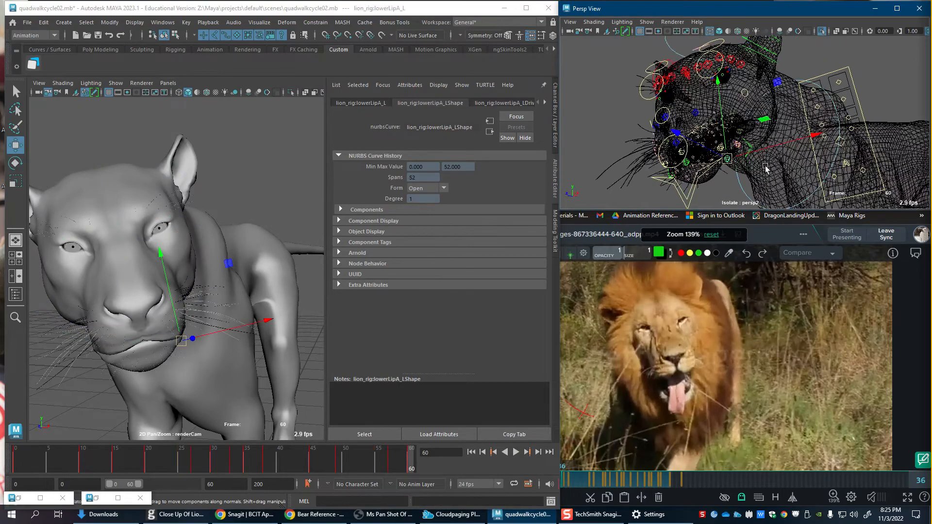
scroll(772, 174, up, 4)
click(706, 166)
alt+drag(706, 167, 757, 153)
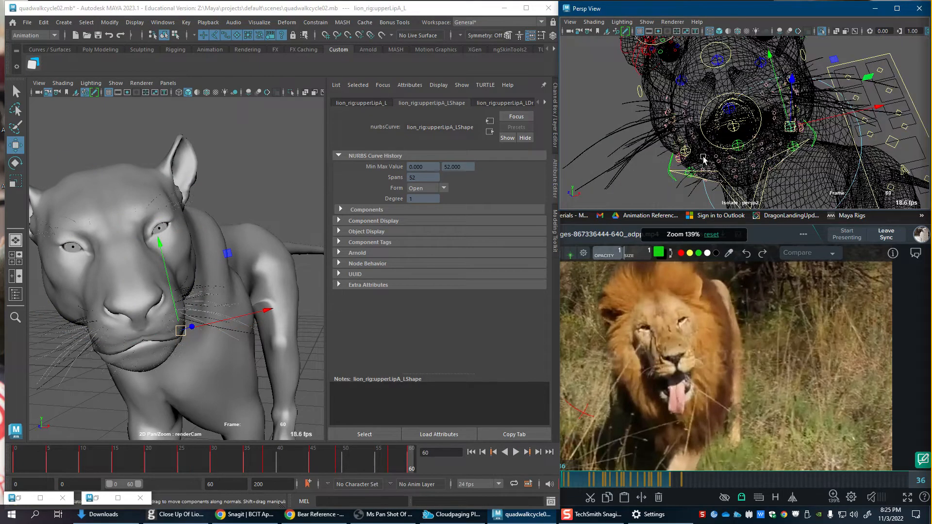
click(685, 153)
drag(404, 467, 392, 471)
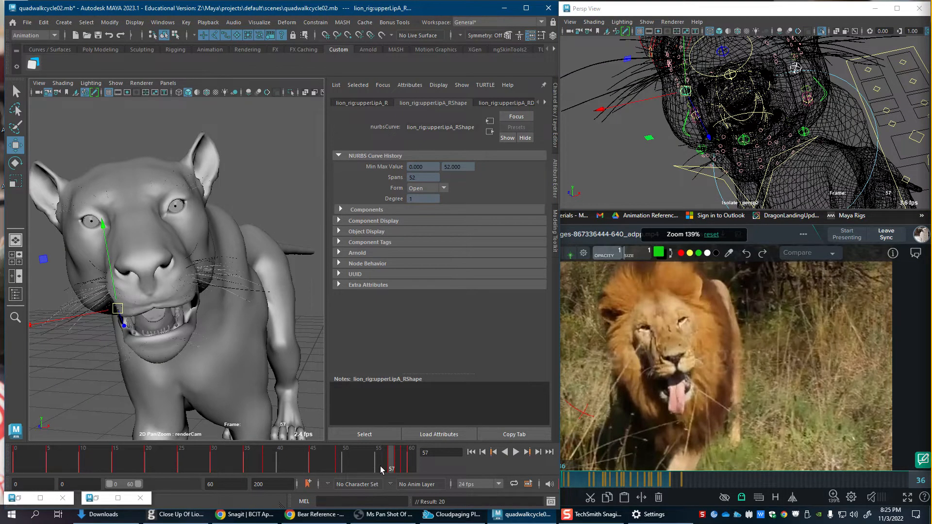
key(alt+v)
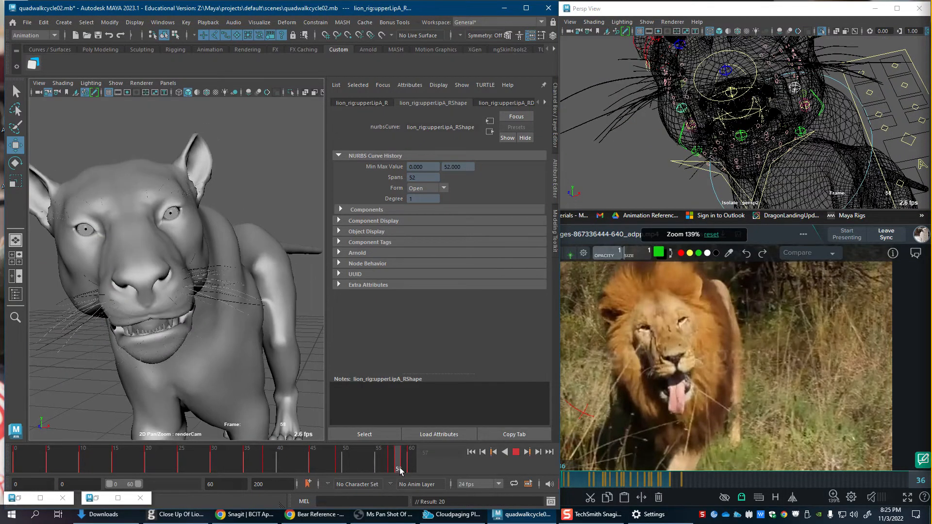
Step: Lower the upper lip corner controls slightly at frame 58 and raise them slightly at frame 60
key(alt+v)
drag(108, 311, 109, 318)
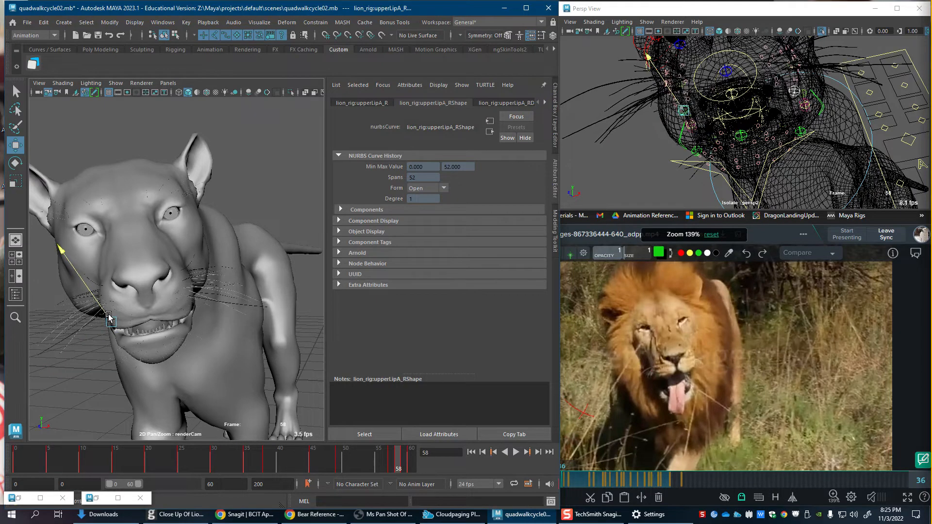
click(404, 468)
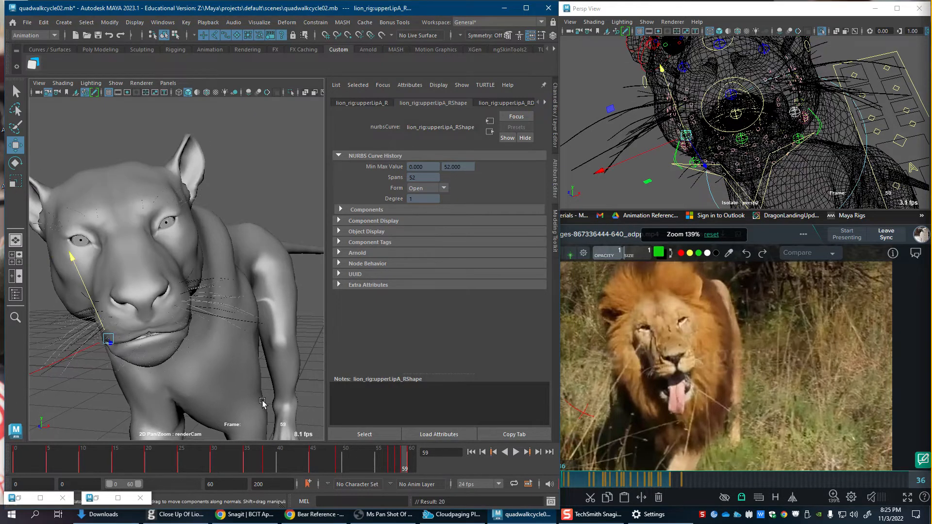
click(400, 465)
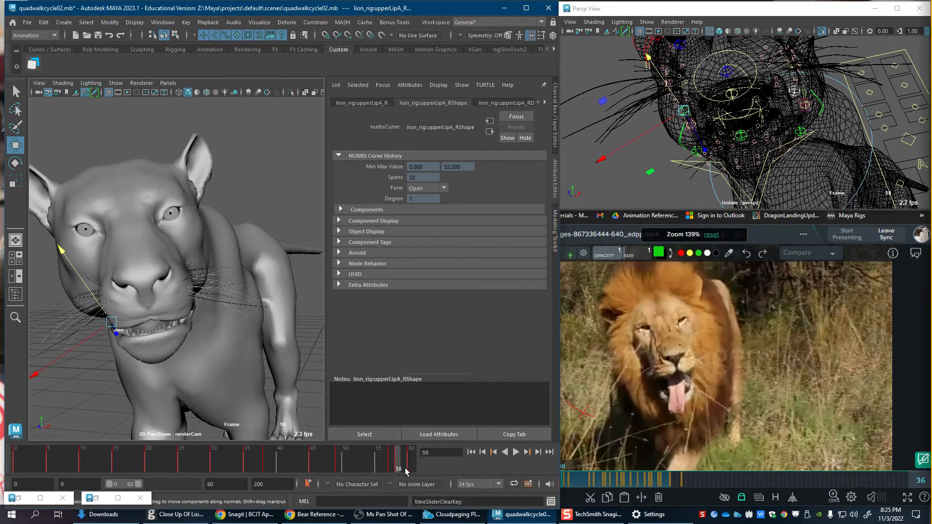
drag(402, 467, 412, 468)
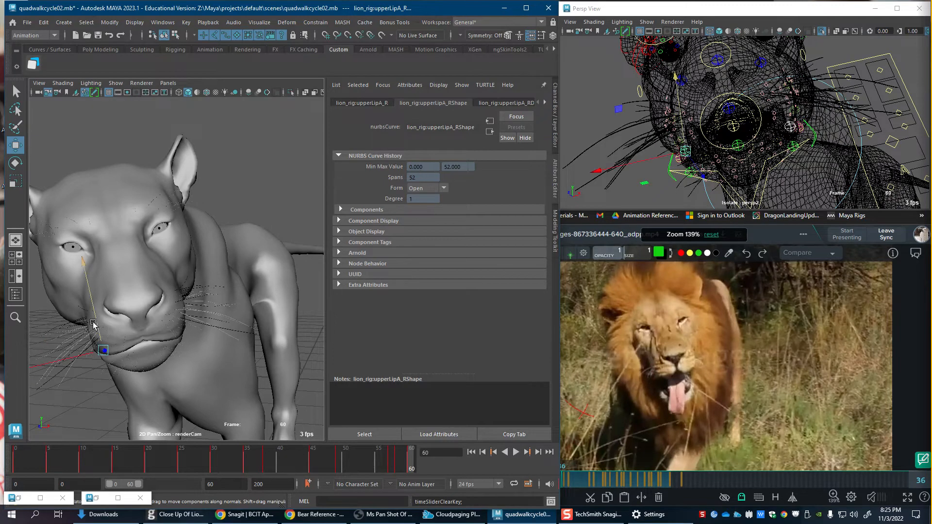
drag(93, 325, 95, 322)
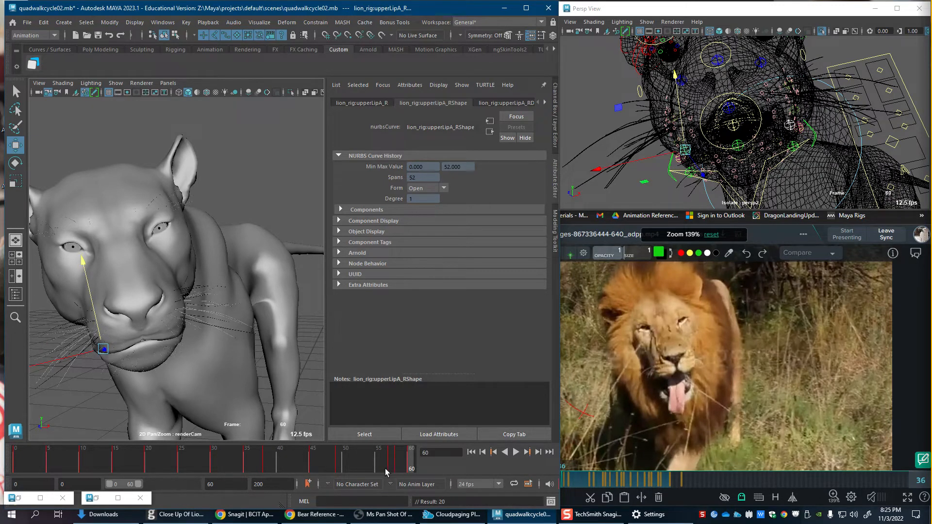
Step: Undo the lip key deletion tried at frame 57 and delete the upper lip corner controls' key at frame 58
click(385, 470)
click(389, 468)
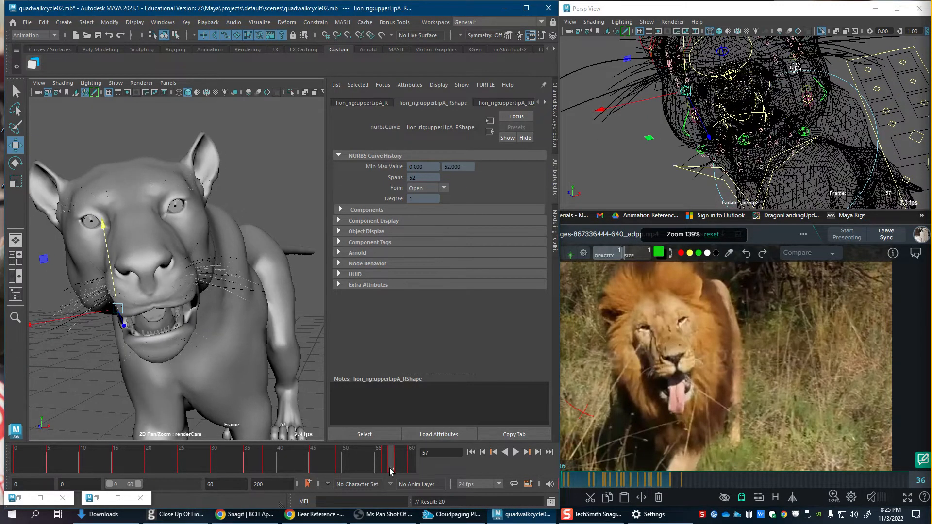
key(Delete)
key(ctrl+z)
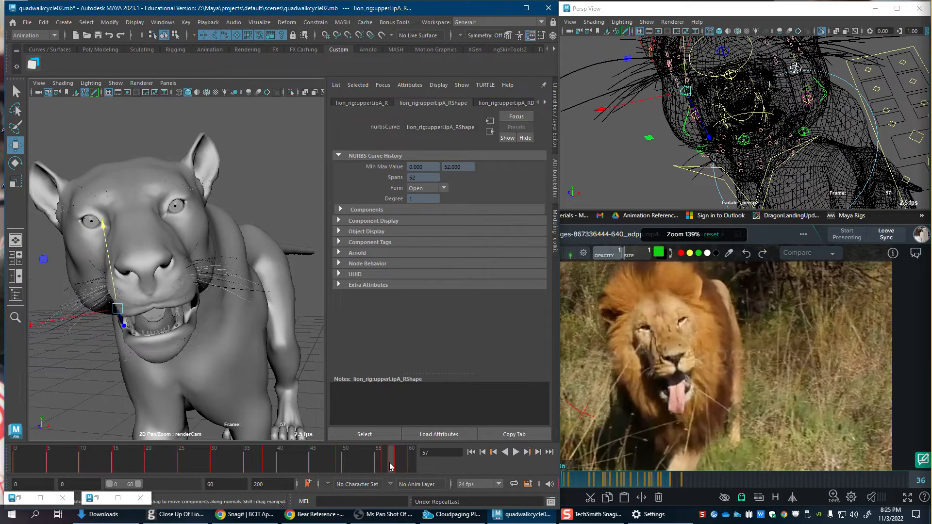
click(399, 469)
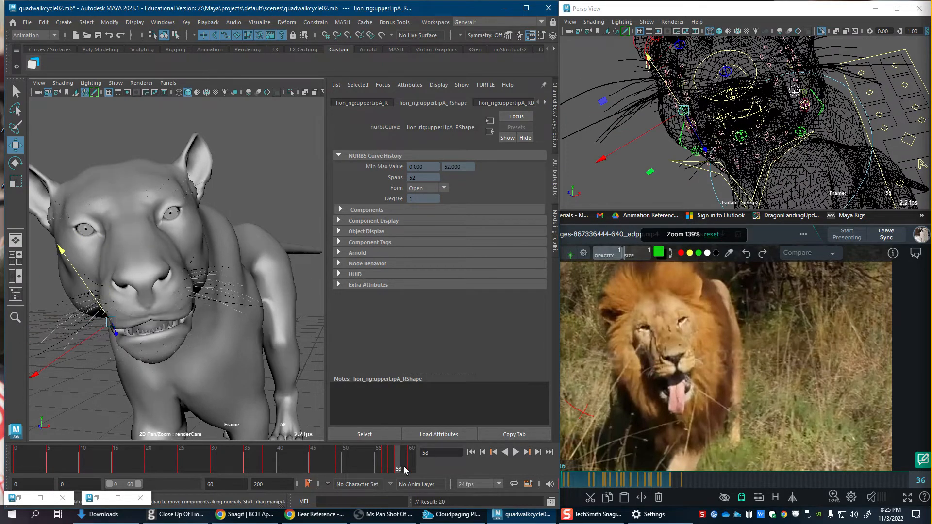
key(Delete)
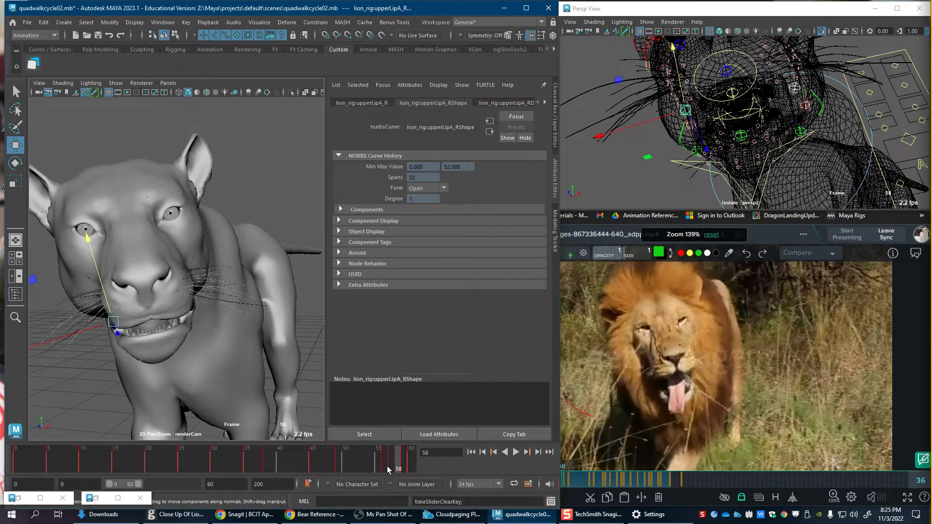
click(387, 470)
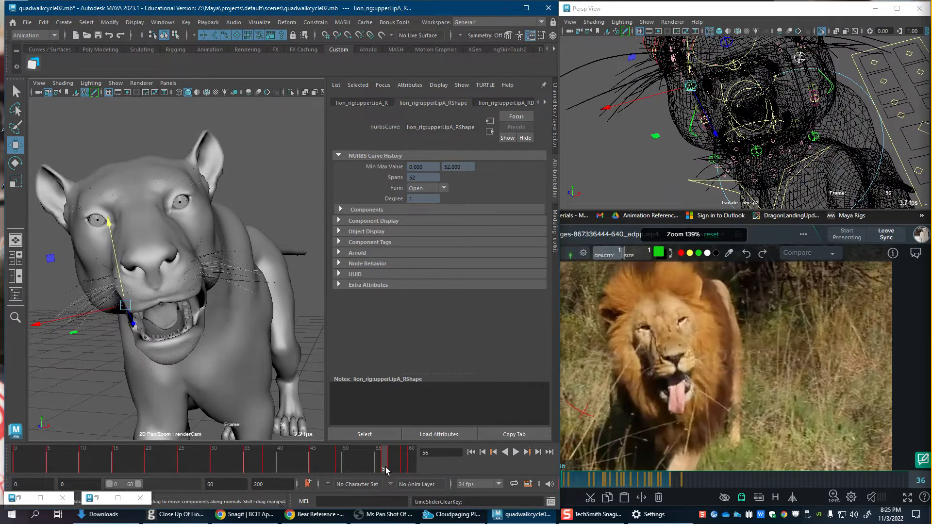
Step: Deselect the lip controls, turn on textured shading in the camera view, and play the animation through frame 60
click(294, 184)
key(6)
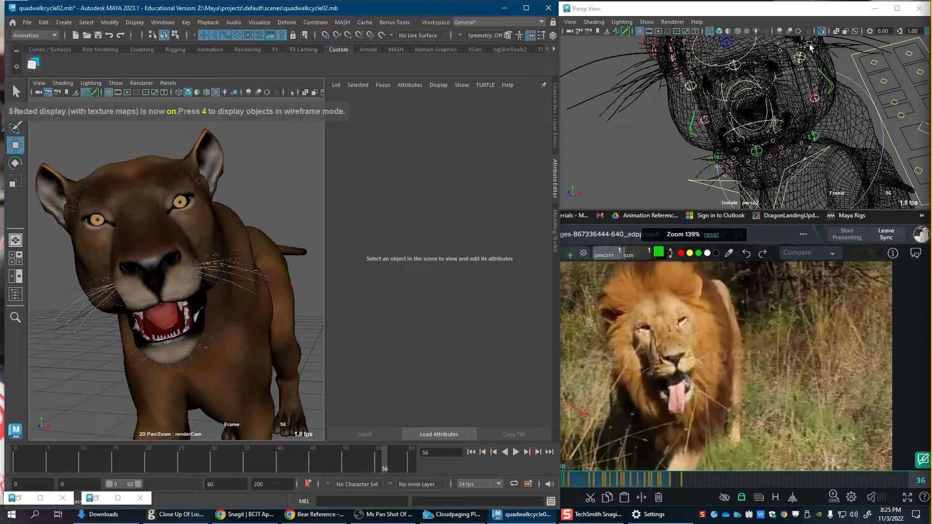
key(alt+v)
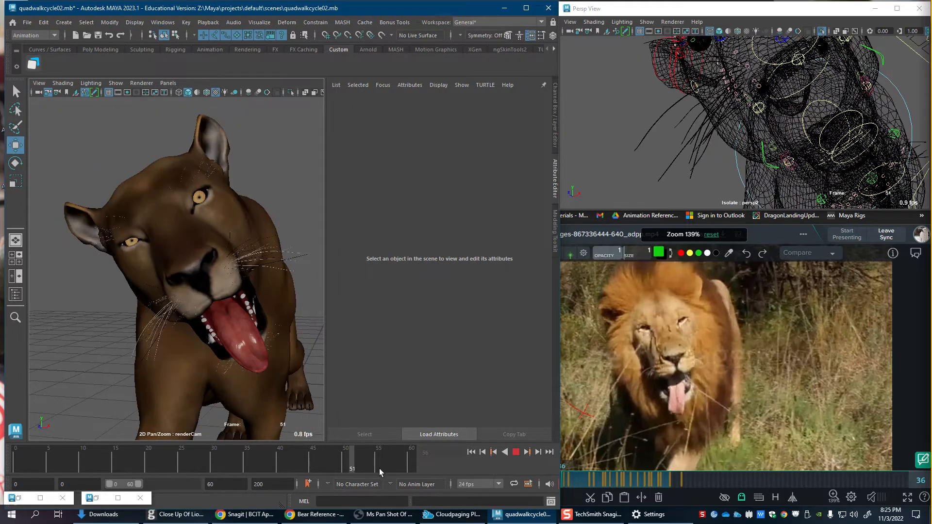
key(alt+v)
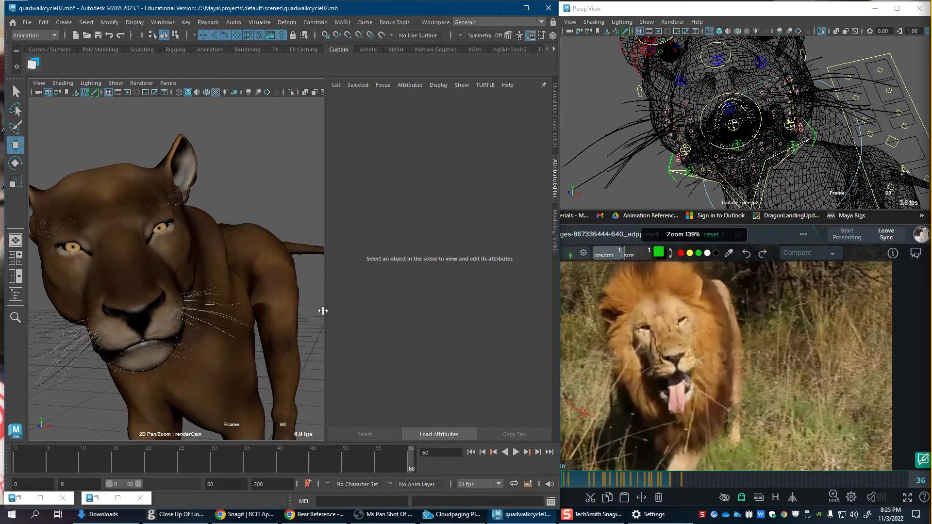
Step: Select the upper and lower eyelid controls of both eyes, key them at frame 57, and play through frame 60
alt+drag(846, 70, 734, 138)
click(695, 100)
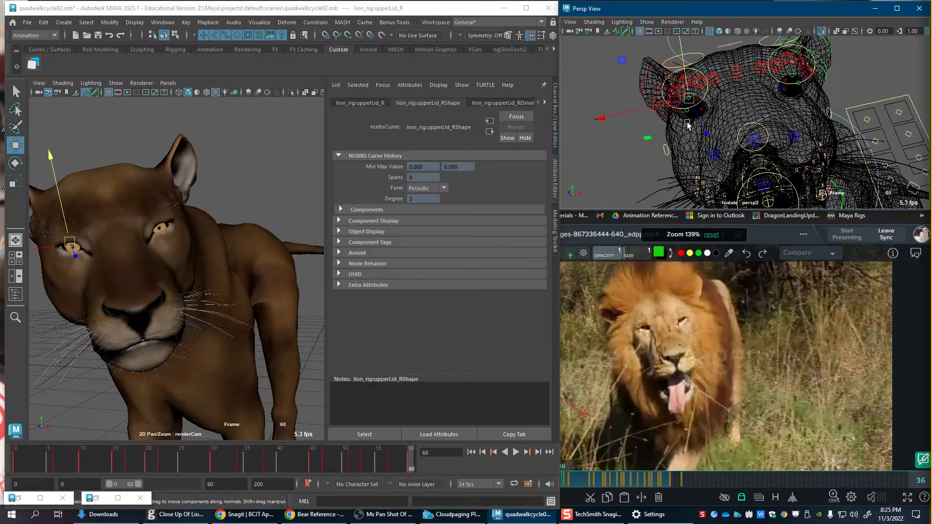
click(678, 110)
alt+middle_drag(678, 111, 660, 167)
alt+right_drag(659, 166, 774, 128)
click(822, 151)
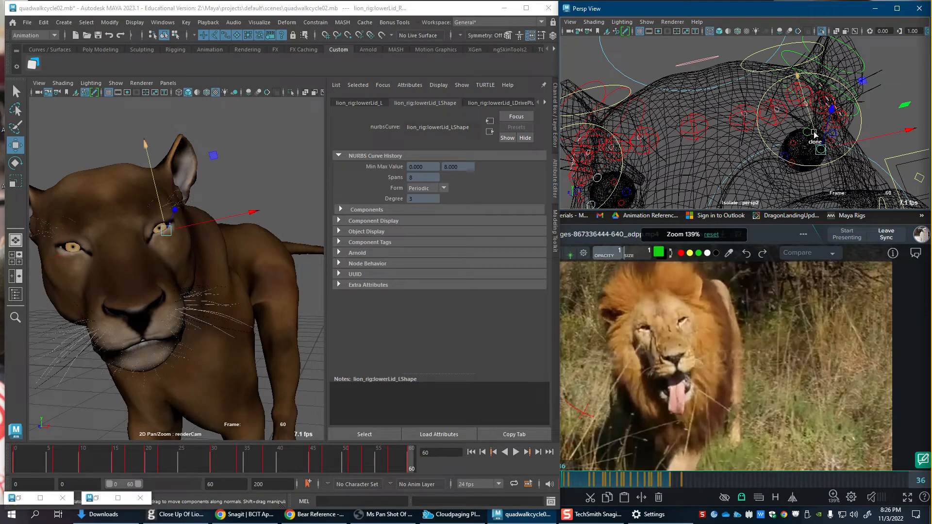
click(804, 130)
drag(367, 467, 413, 471)
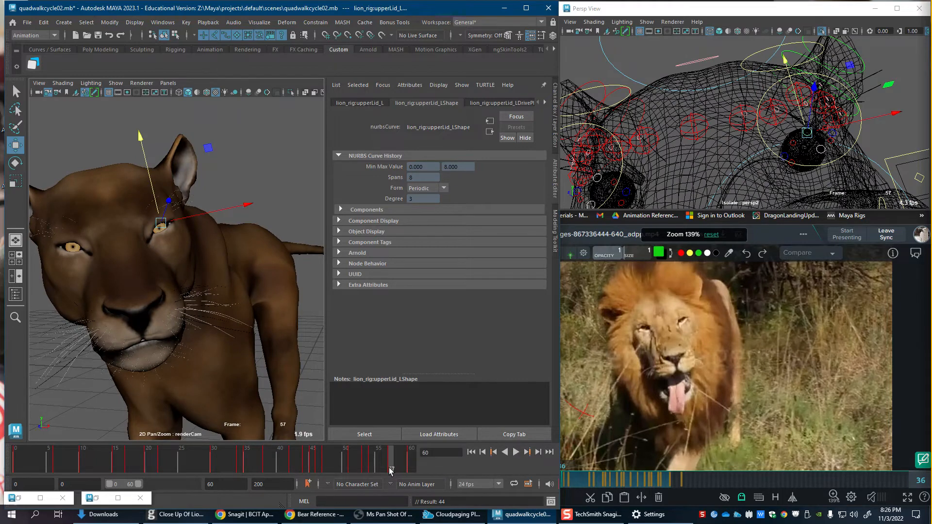
key(alt+v)
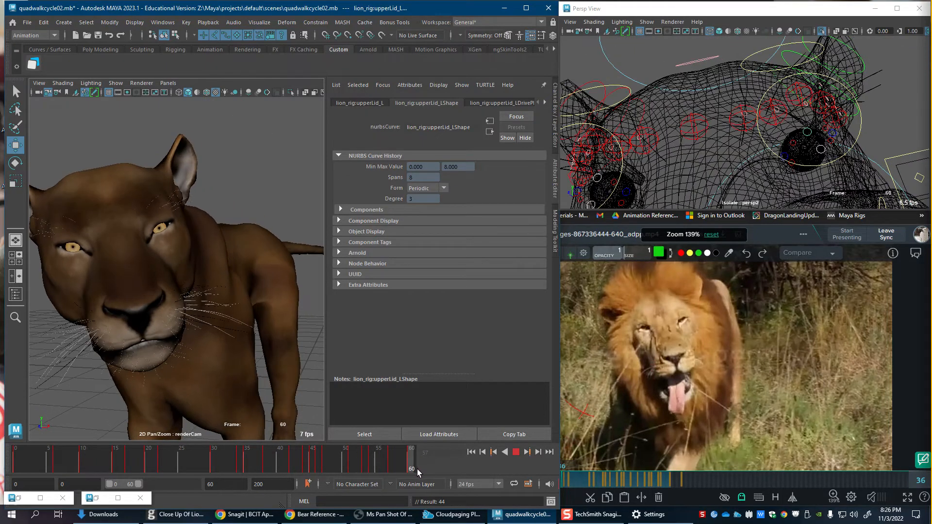
key(alt+v)
Step: Playblast the render camera view, review it against the repositioned lion reference, and close the playblast player
click(252, 196)
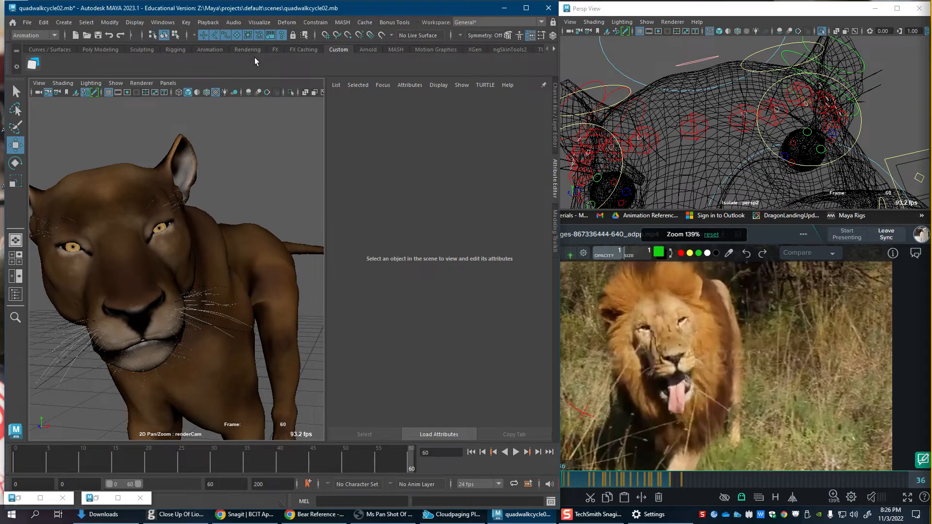
right_click(254, 459)
click(269, 456)
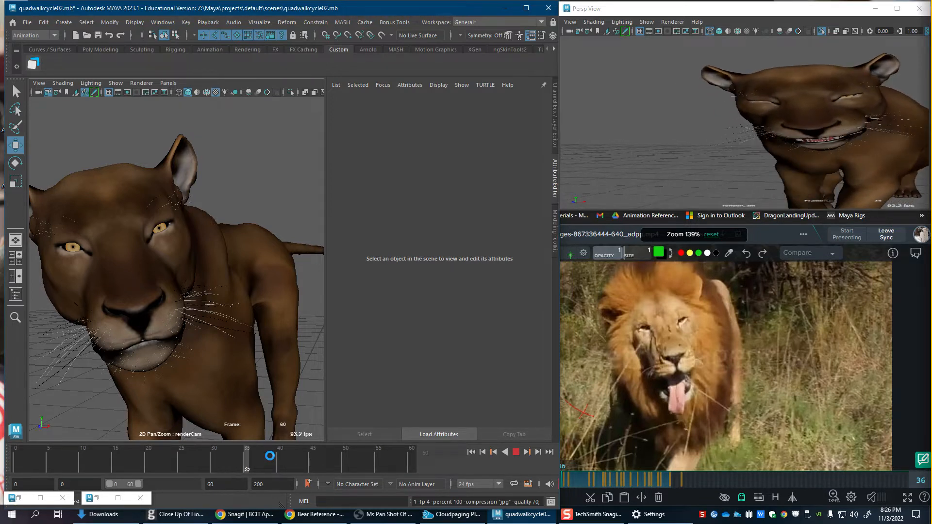
middle_drag(687, 397, 752, 387)
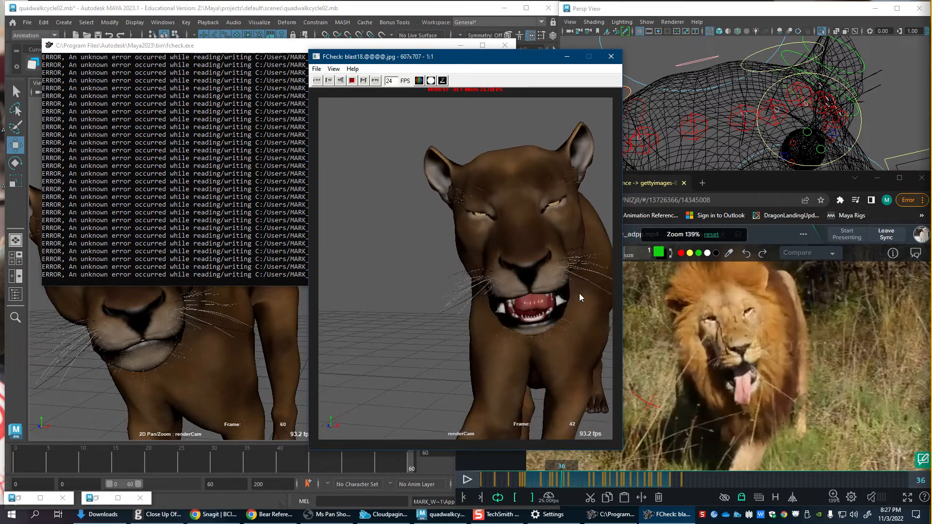
click(611, 57)
Step: Select the head control, check its motion between frames 34 and 44, and delete its key at frame 37
click(687, 89)
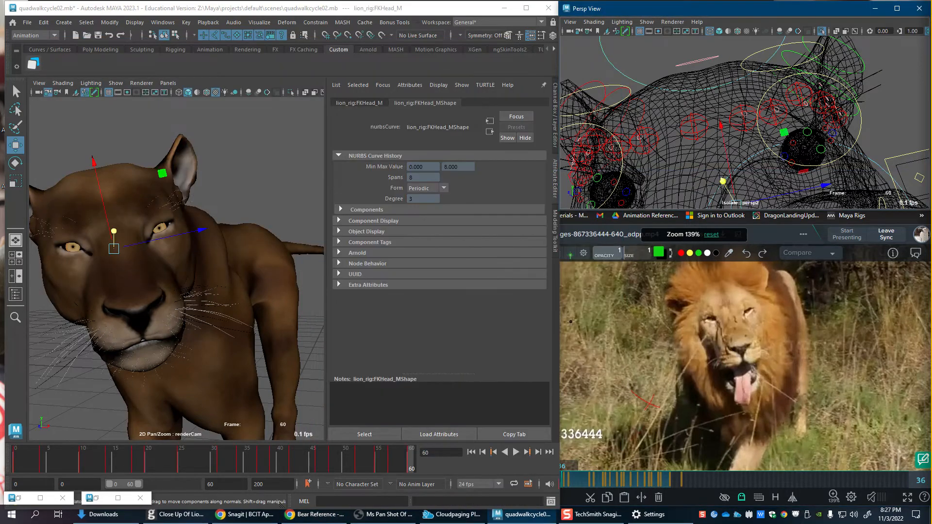
click(286, 468)
key(alt+v)
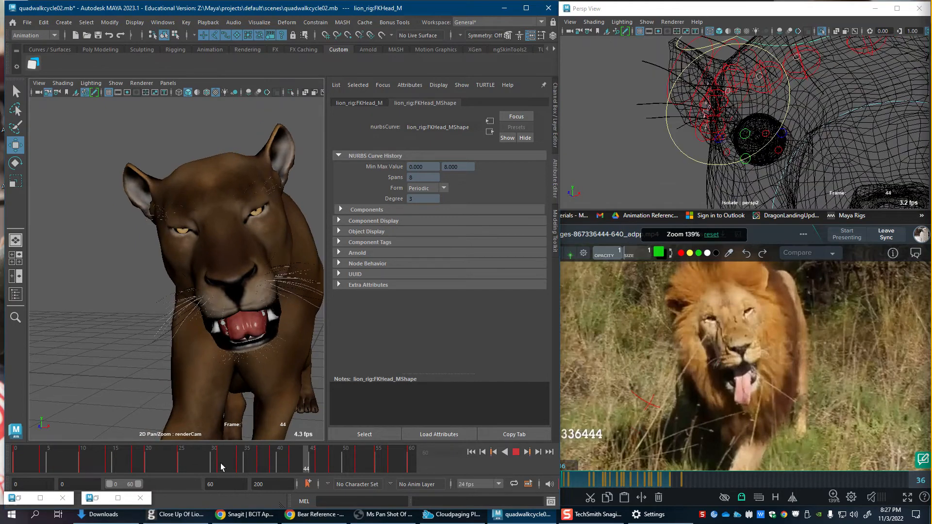
click(267, 464)
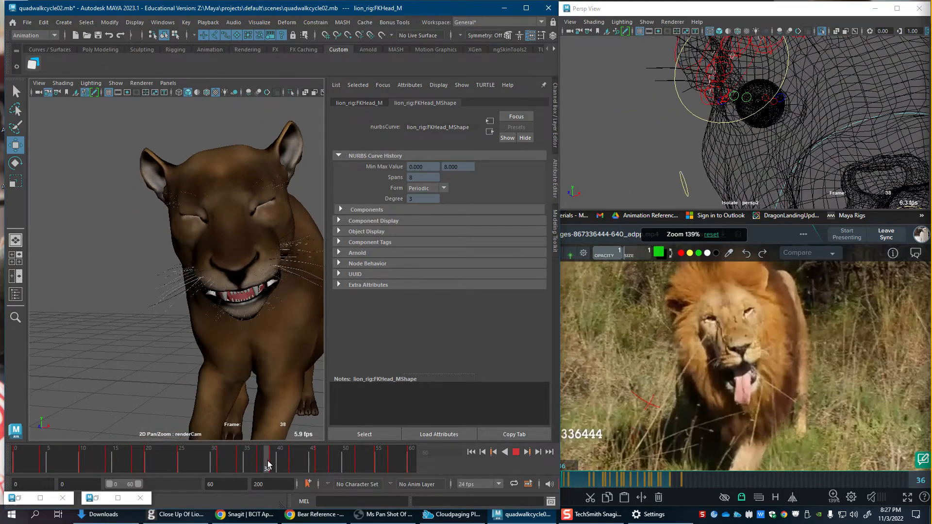
drag(267, 462, 243, 467)
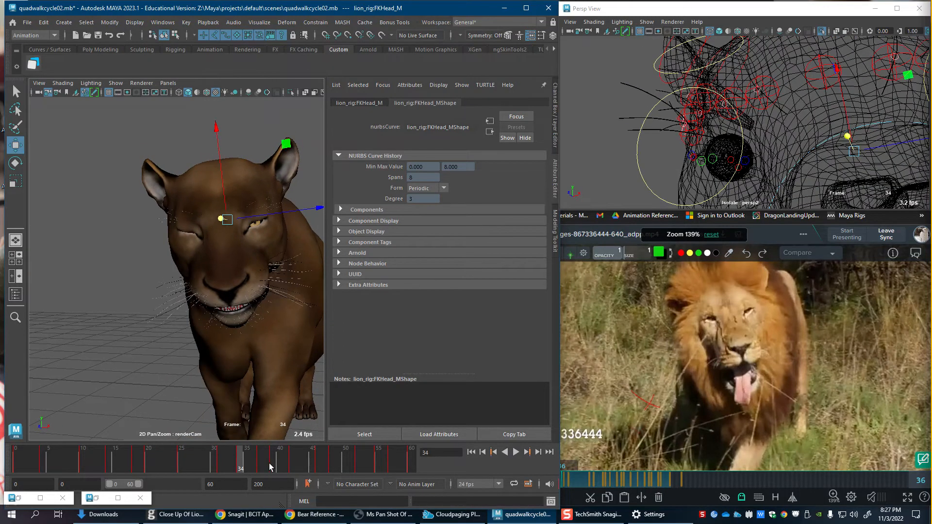
click(272, 462)
click(259, 467)
right_click(259, 467)
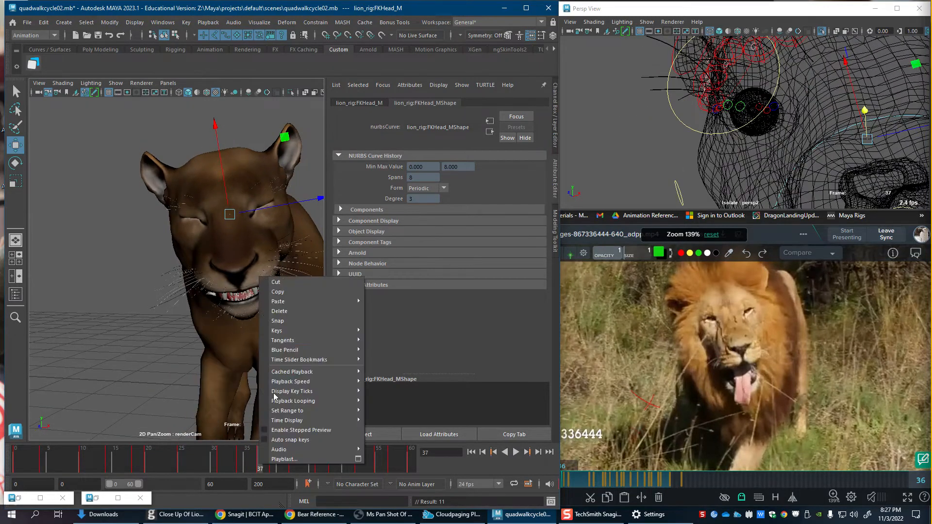
click(280, 311)
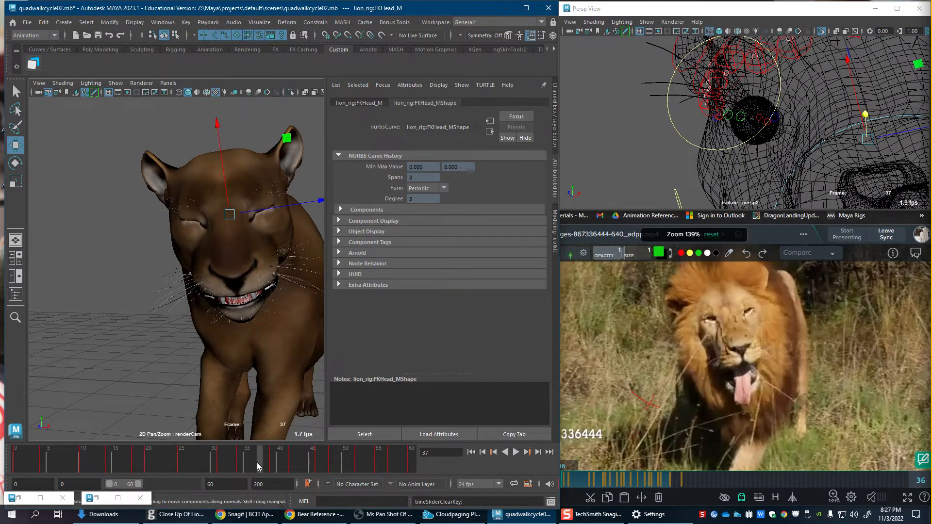
key(alt+v)
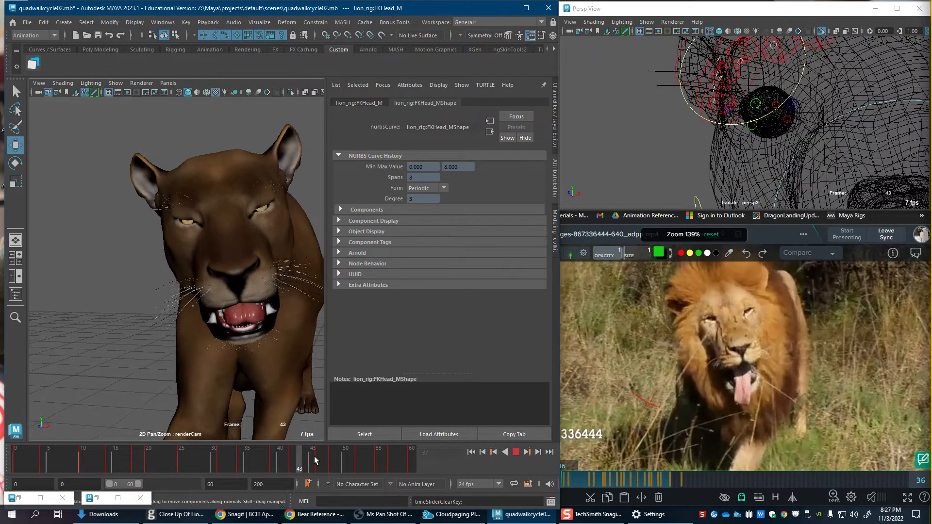
key(alt+v)
Step: Playblast the revised head motion and bring up the lion reference video in the browser beside the player
click(211, 141)
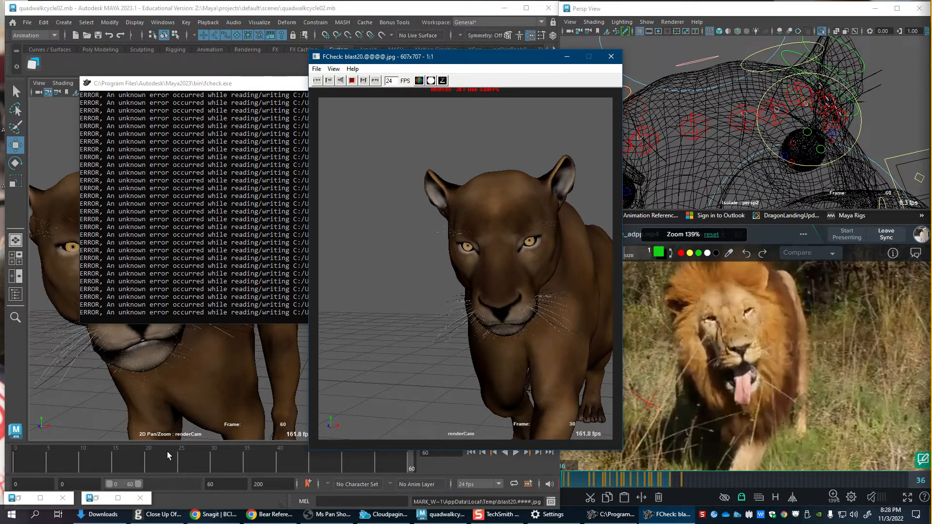
drag(439, 58, 367, 104)
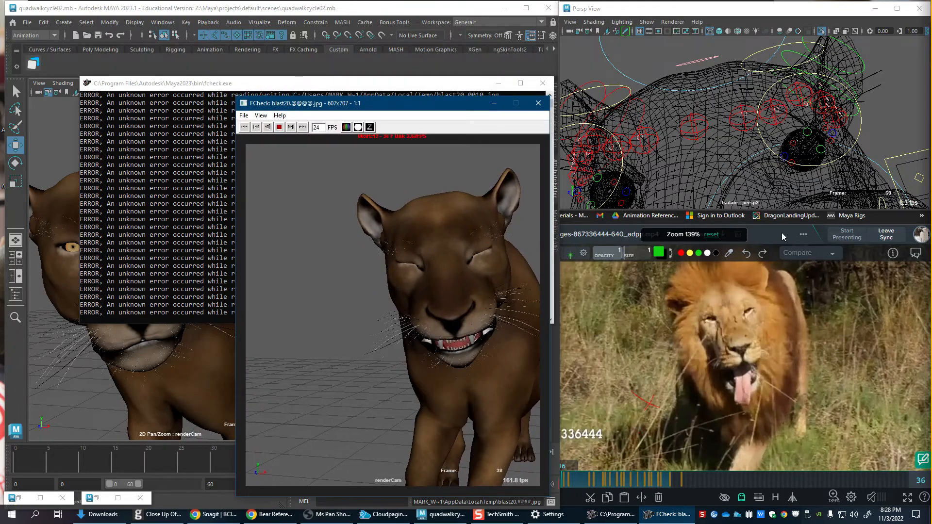
click(772, 233)
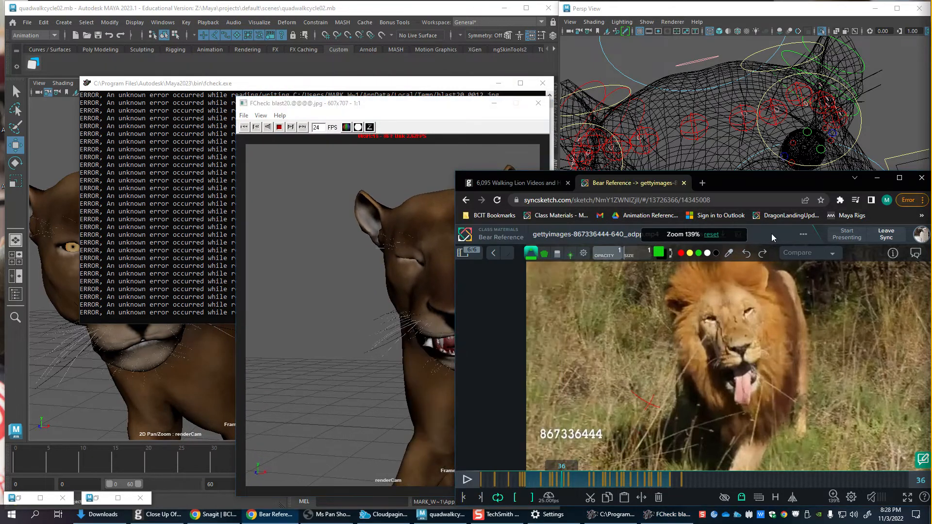
Step: Place the playblast beside the lion reference, play the reference to compare the head motion, and close the playblast player
drag(345, 108, 234, 109)
click(737, 182)
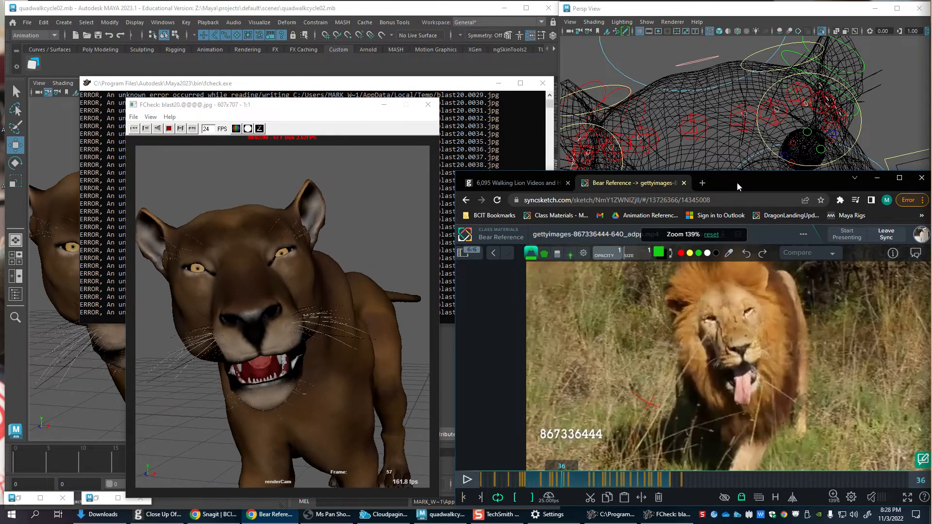
key(space)
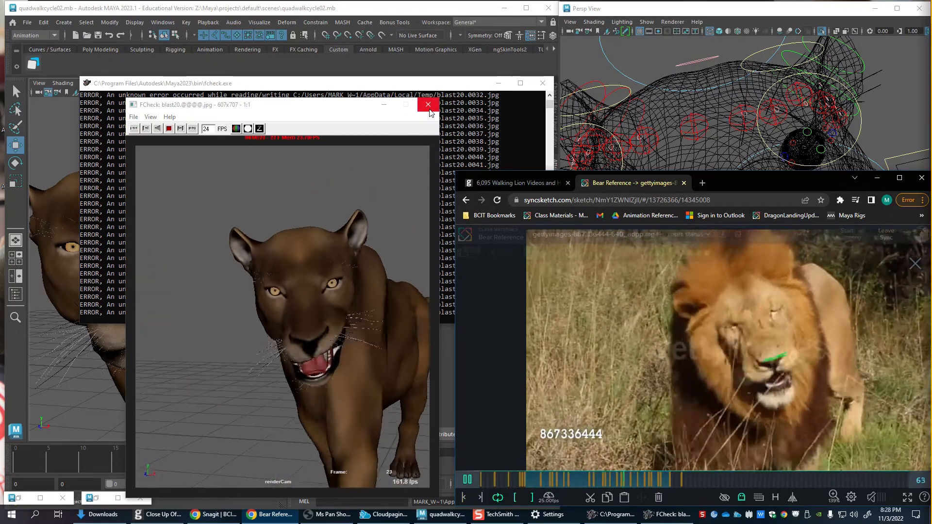
click(428, 108)
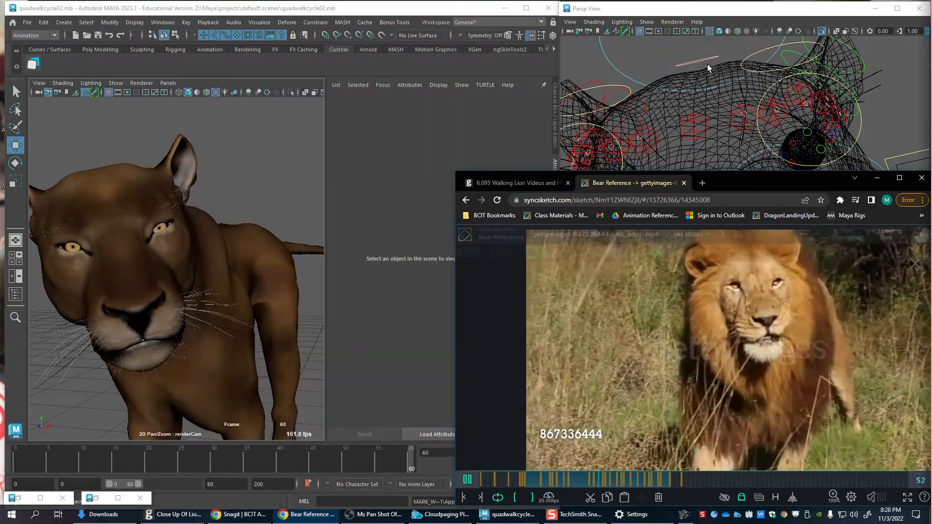
Step: Select the head control, adjust its rotation at frame 42, and review the motion through frame 60
click(713, 85)
drag(226, 467, 290, 463)
key(e)
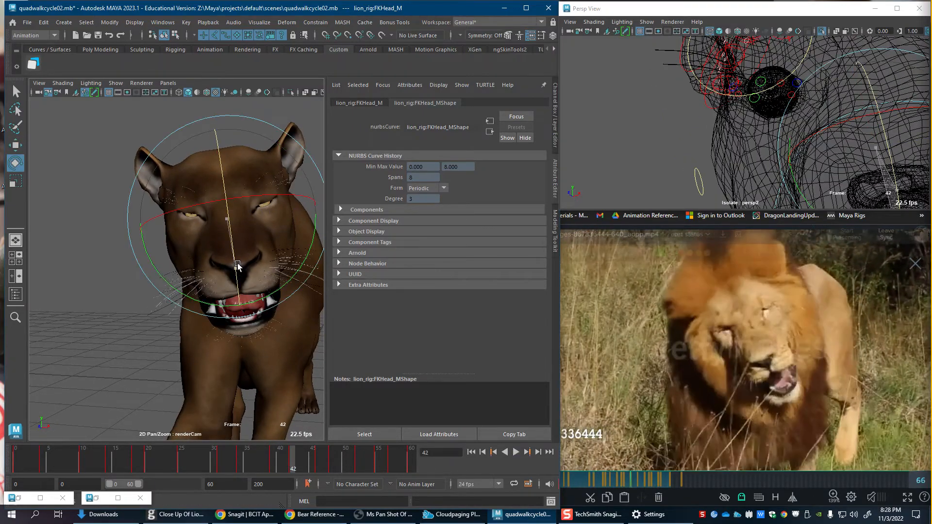
drag(243, 462, 426, 462)
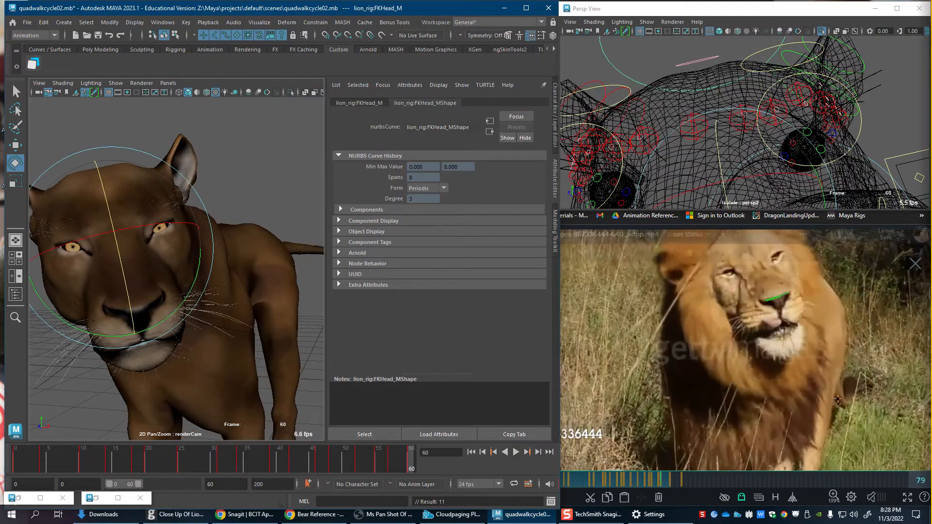
Step: Pause the lion reference at frame 63 and compare it with the big cat's head motion around frame 42
click(735, 418)
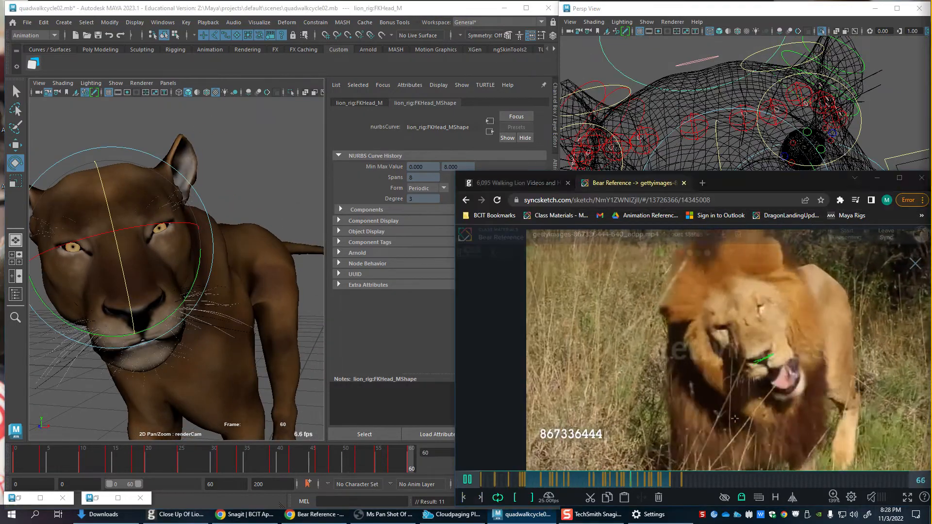
click(264, 100)
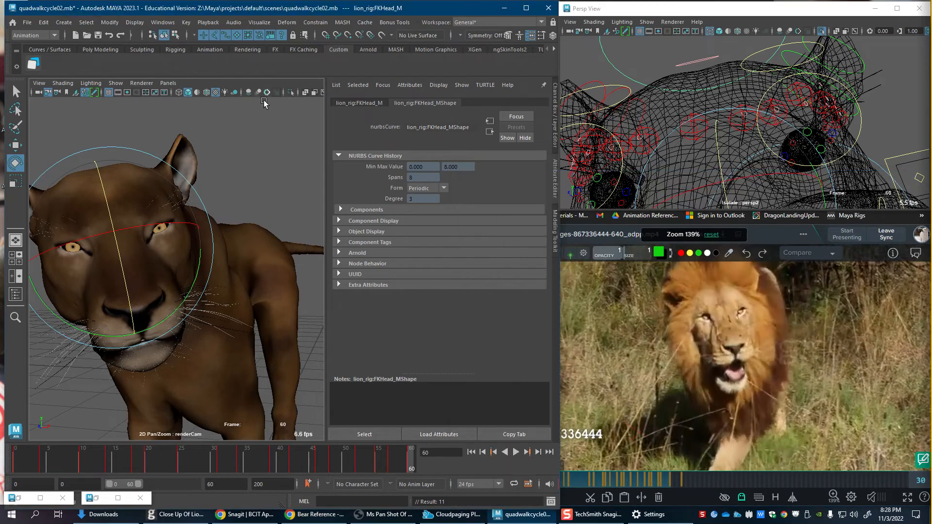
click(622, 482)
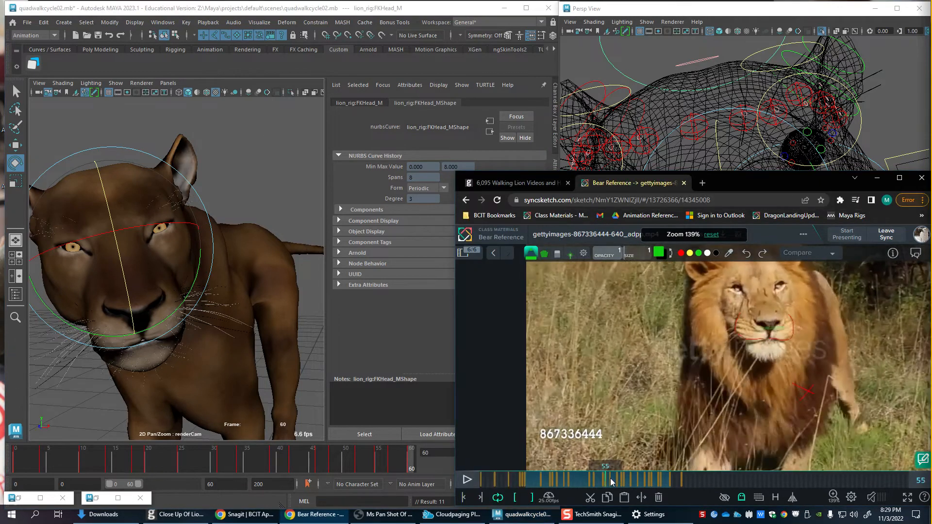
mouse_move(625, 480)
mouse_down()
mouse_move(668, 481)
mouse_move(598, 481)
mouse_move(636, 480)
mouse_move(615, 482)
mouse_move(624, 481)
mouse_up()
click(198, 458)
key(alt+v)
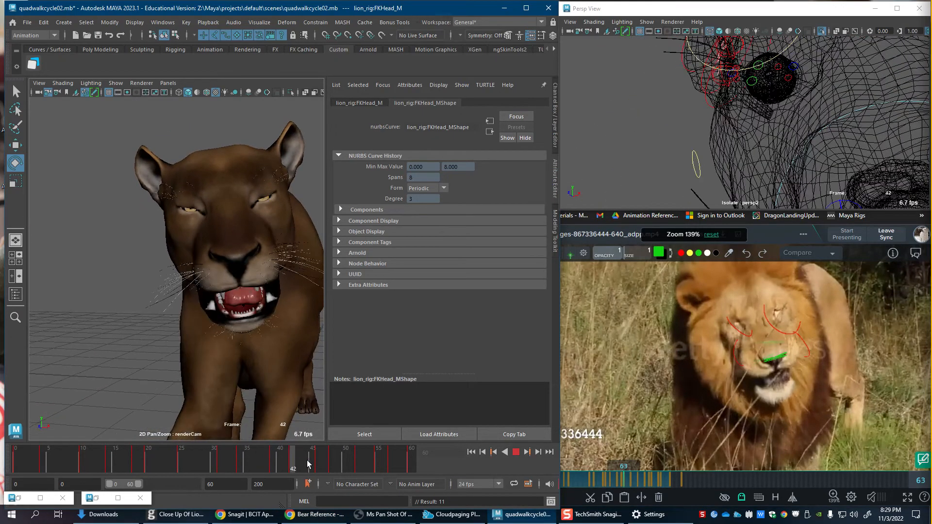
drag(339, 464, 292, 459)
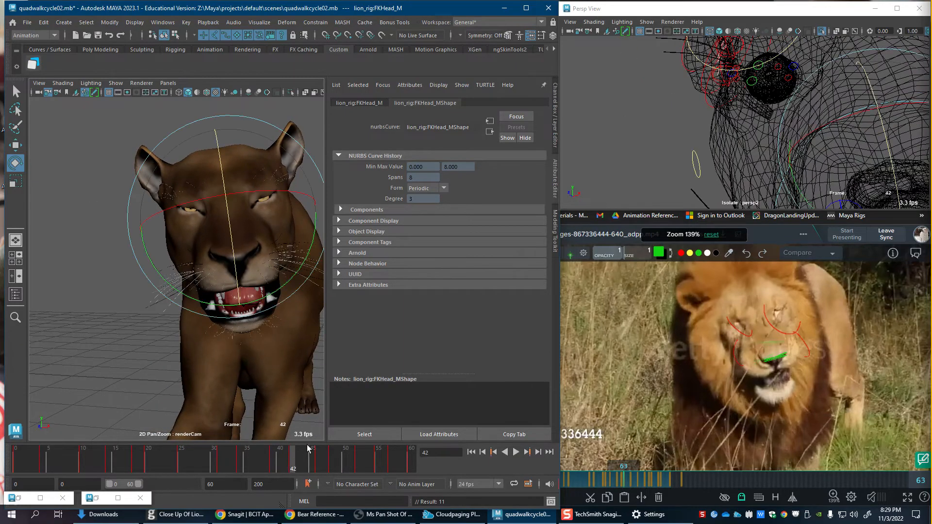
Step: Reframe the face in the Persp view, select the cheek controls at frame 42, and check their motion through frame 47
alt+right_drag(765, 138, 760, 156)
alt+middle_drag(800, 161, 747, 146)
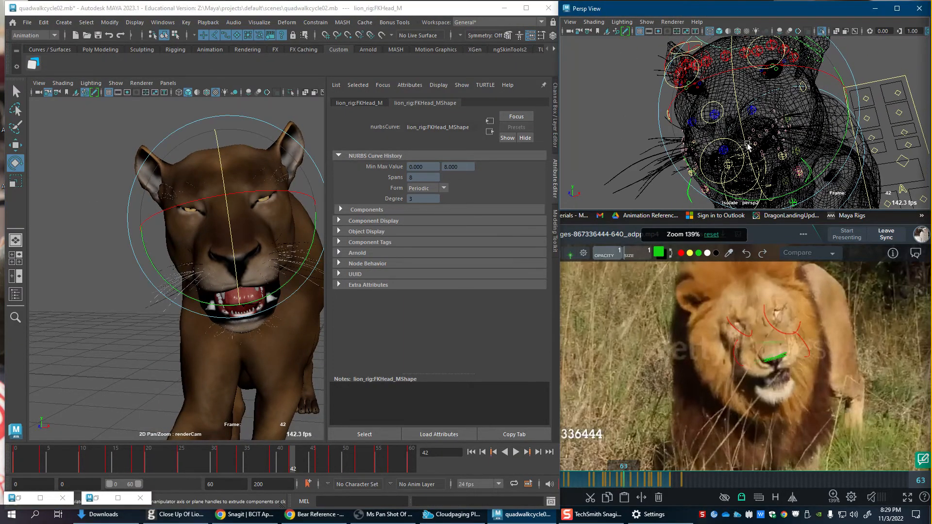
click(877, 140)
alt+drag(880, 142, 883, 164)
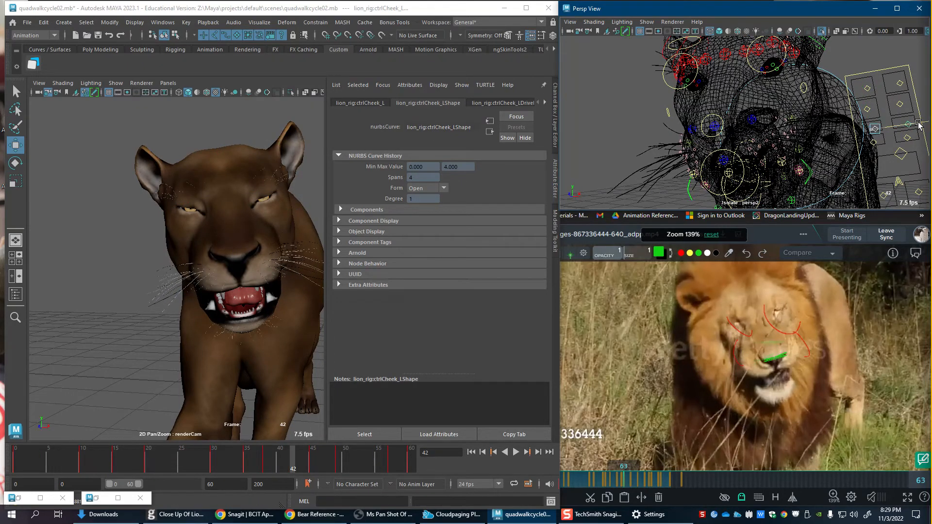
click(263, 467)
key(alt+v)
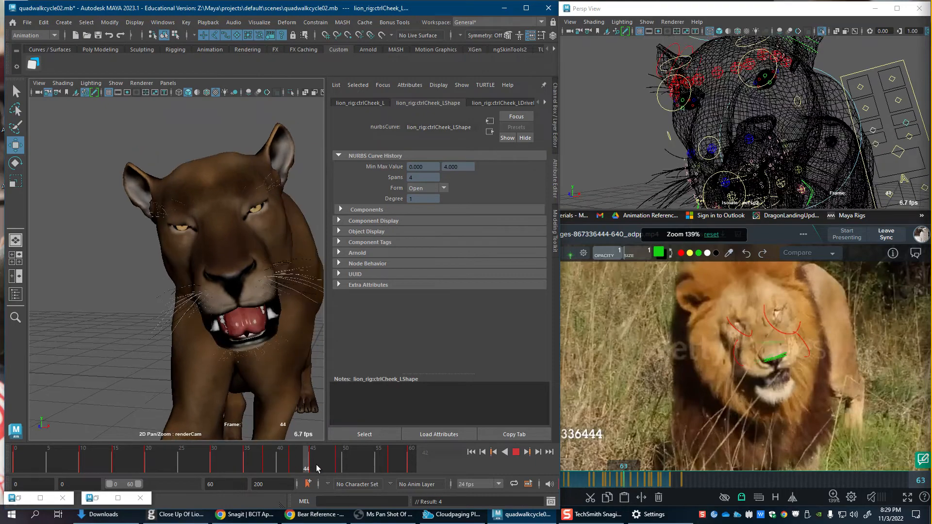
click(322, 465)
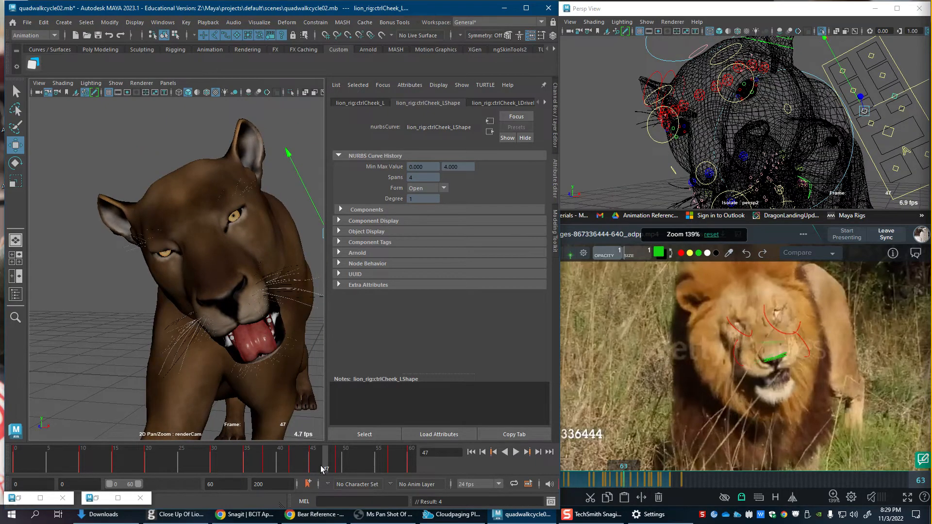
click(312, 469)
Step: Cancel the stray Persp view playblast, delete the cheek controls' key at frame 45, and close the playblast player
key(alt+v)
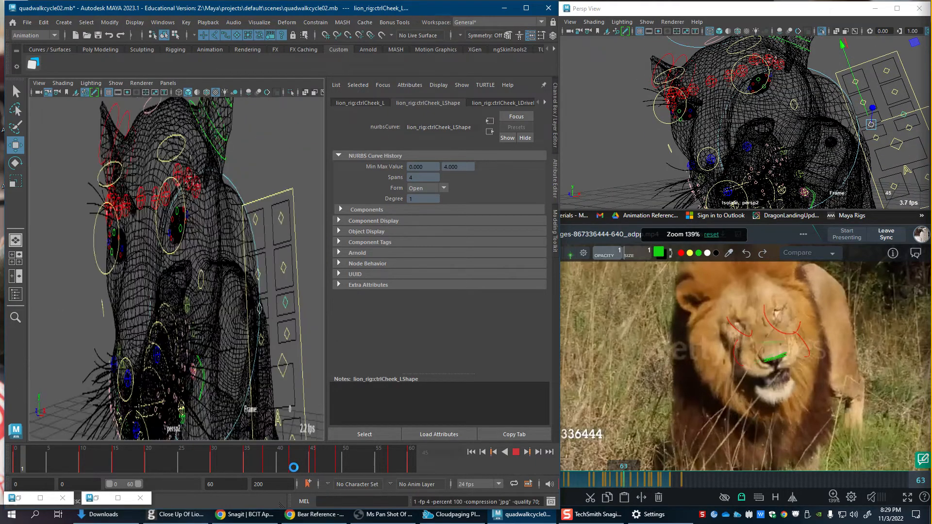
key(Escape)
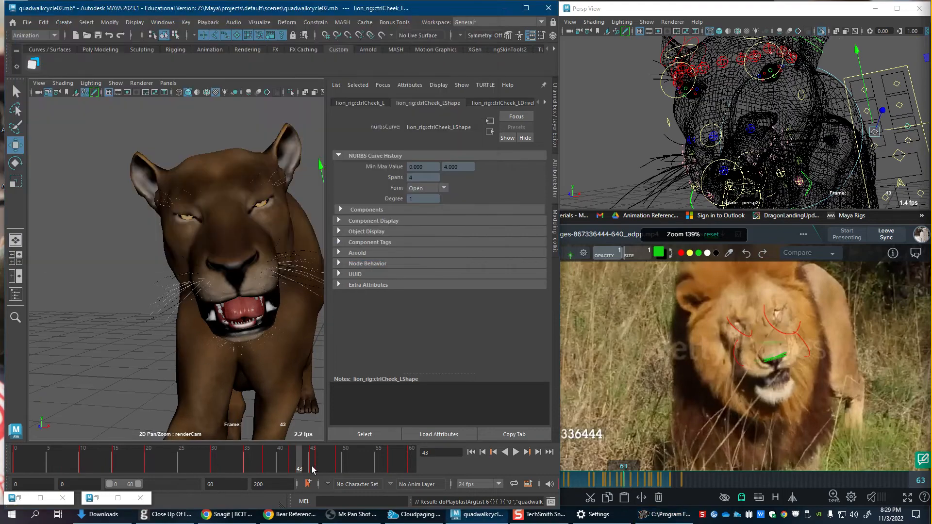
right_click(310, 469)
click(354, 313)
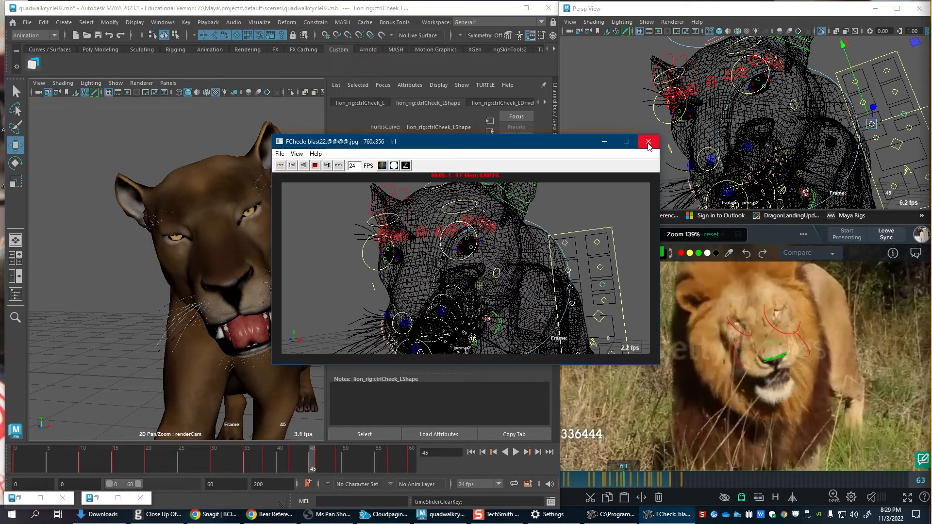
click(648, 140)
Step: Adjust the cheek controls at frame 57, and try moving them at frame 60 before undoing that move
key(alt+v)
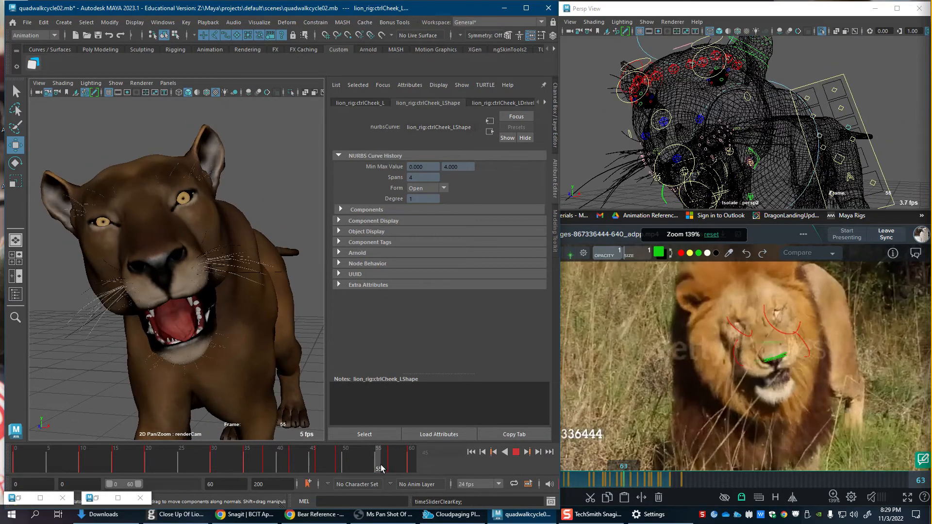
key(alt+v)
click(847, 141)
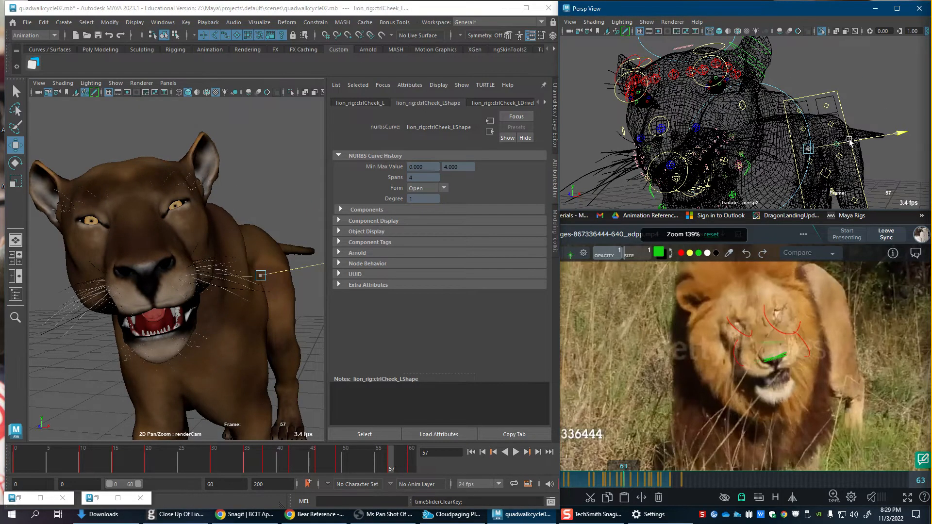
drag(399, 467, 434, 456)
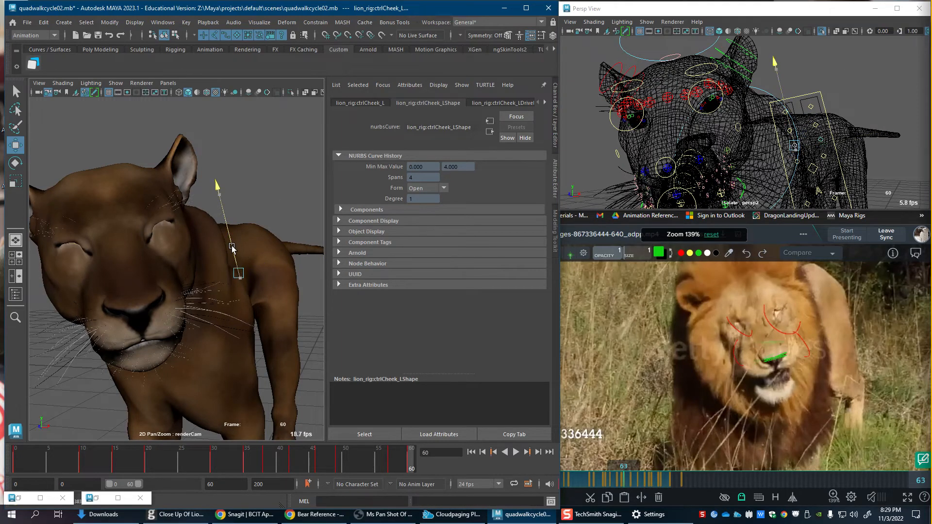
Step: Set the lion reference to frame 62 and compare it with the cheek animation through frame 60
key(alt+v)
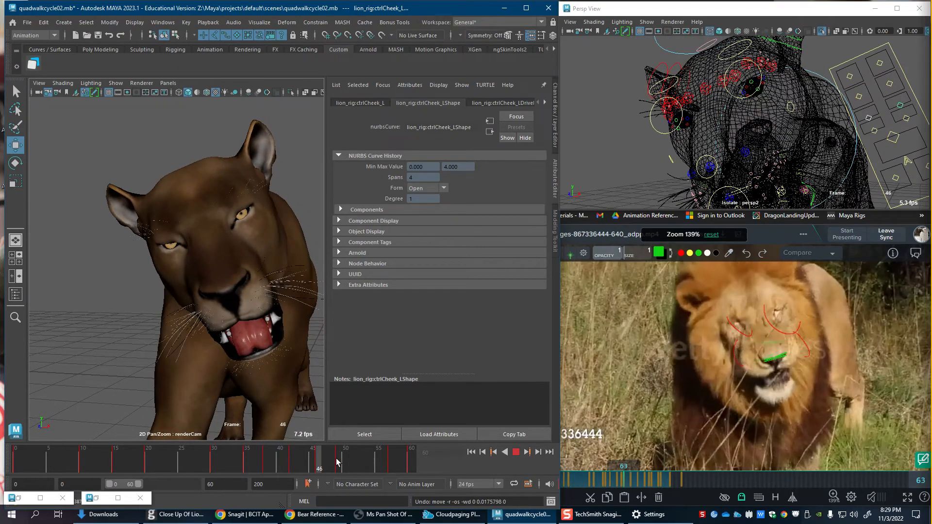
click(633, 484)
drag(633, 484, 622, 485)
drag(212, 468, 469, 427)
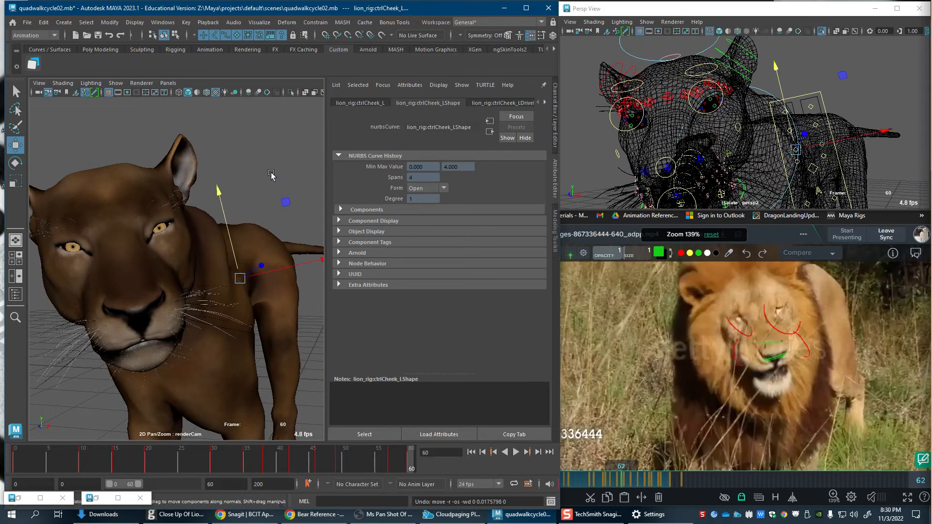
Step: Deselect the cheek controls, save the scene, and playblast the render camera view
click(280, 193)
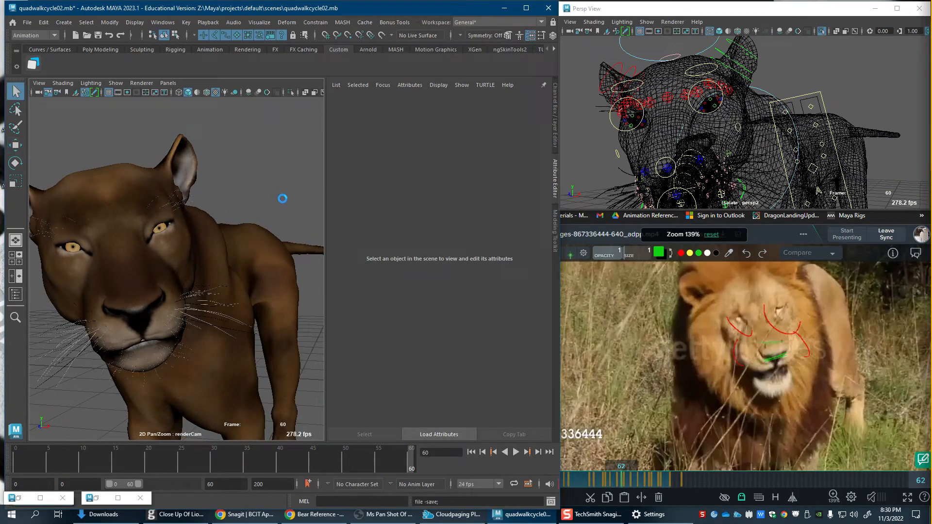
right_click(377, 465)
click(390, 450)
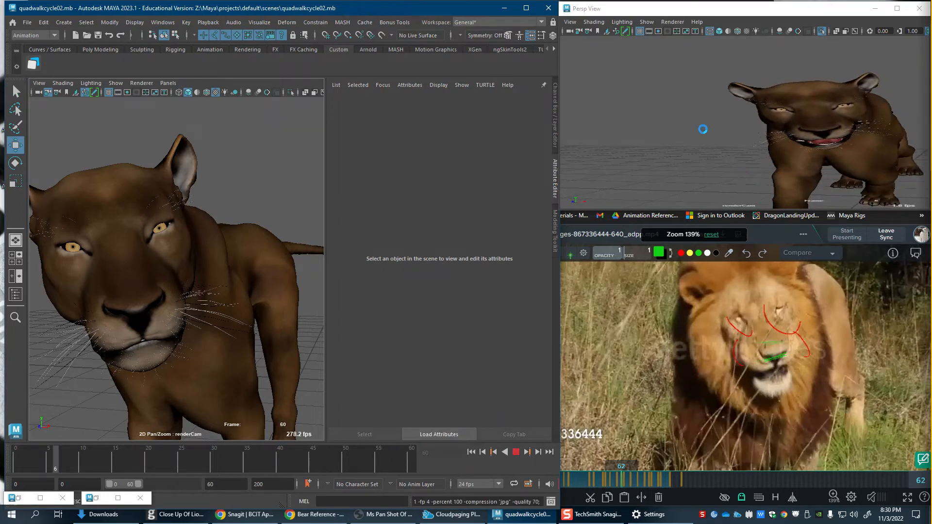
Step: Play the lion reference while the playblast renders, and reset the reference to frame 20
click(707, 488)
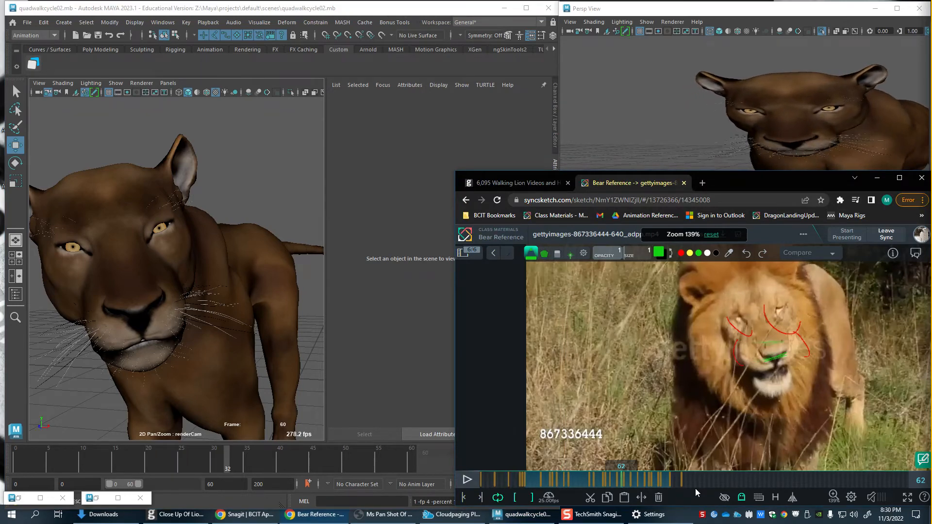
key(space)
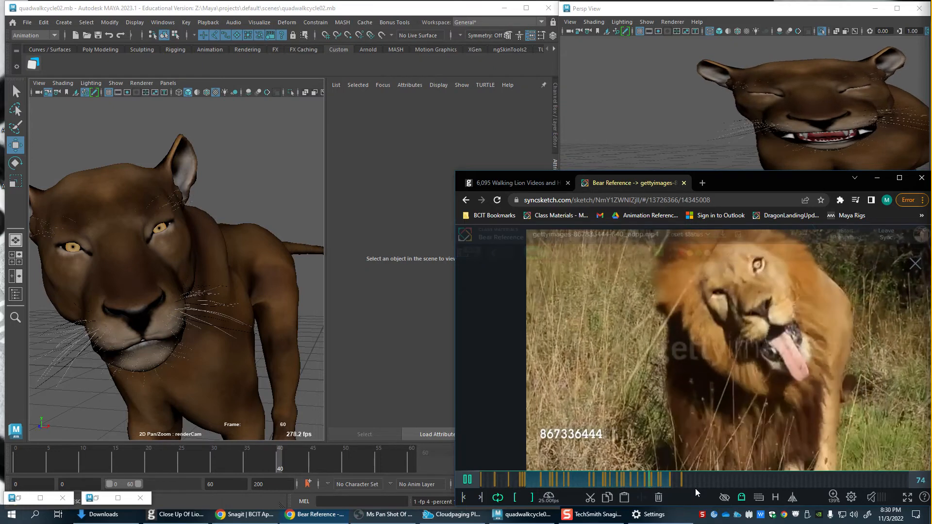
key(space)
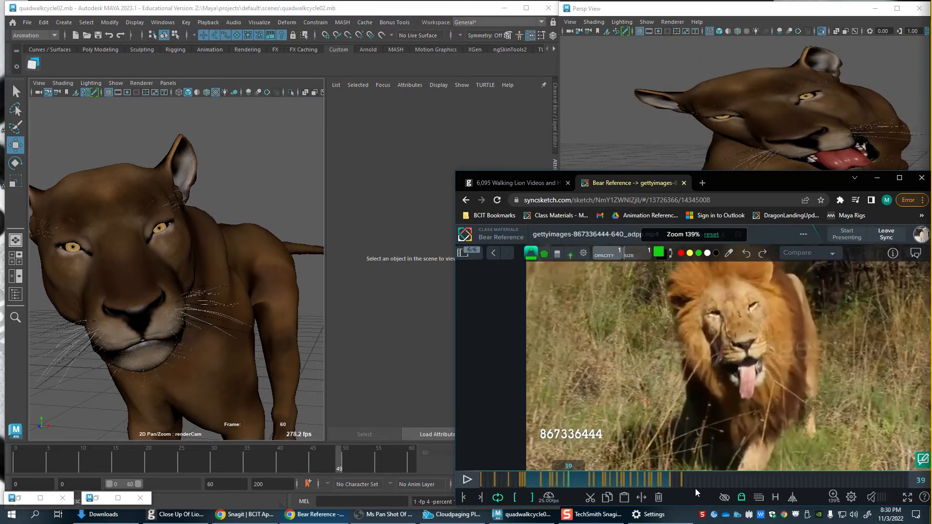
click(525, 483)
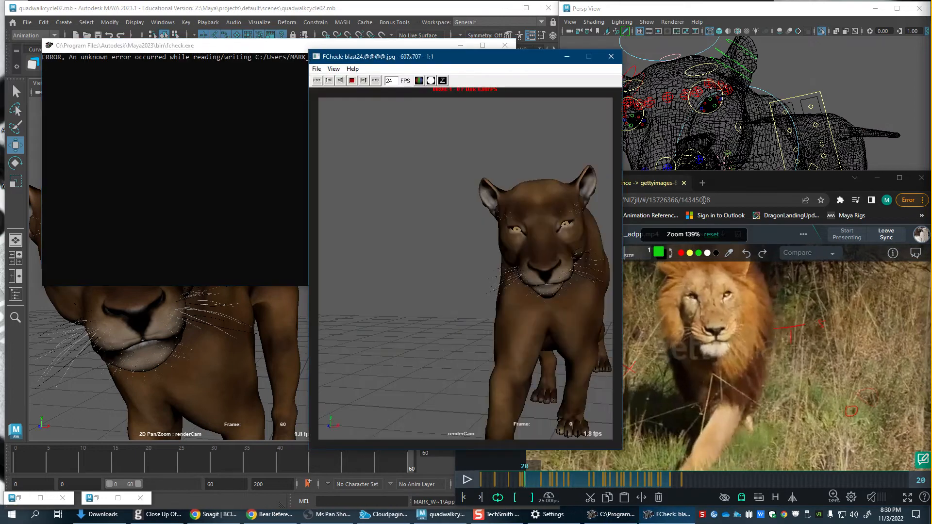
Step: Move the new playblast player beside the lion reference and play the reference alongside it
drag(518, 63, 344, 97)
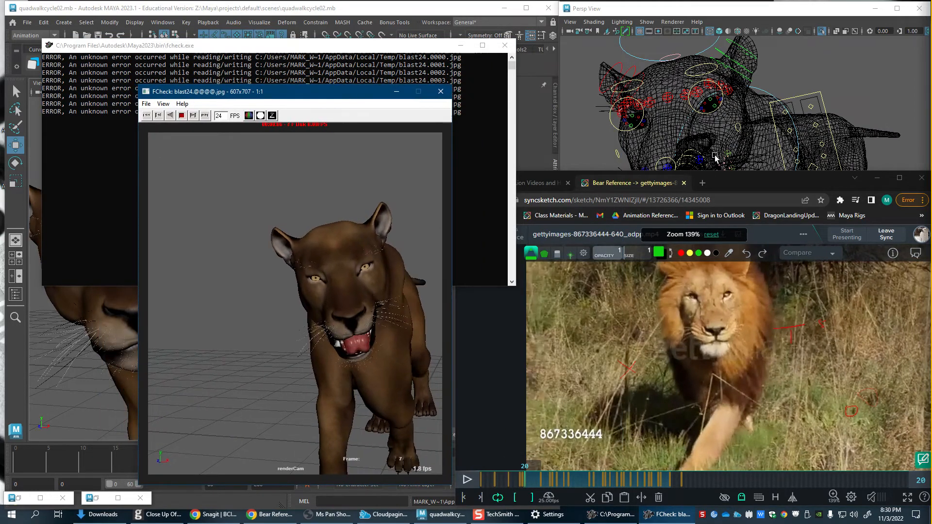
click(738, 185)
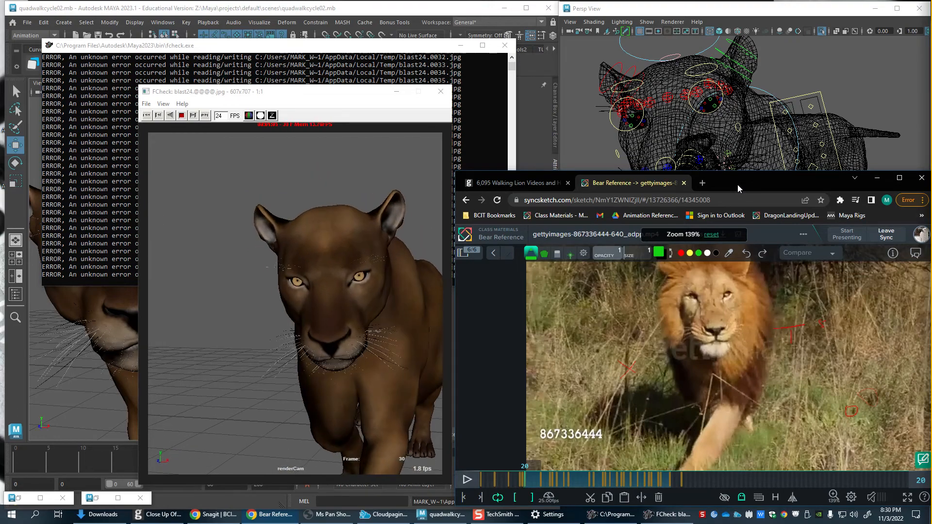
key(space)
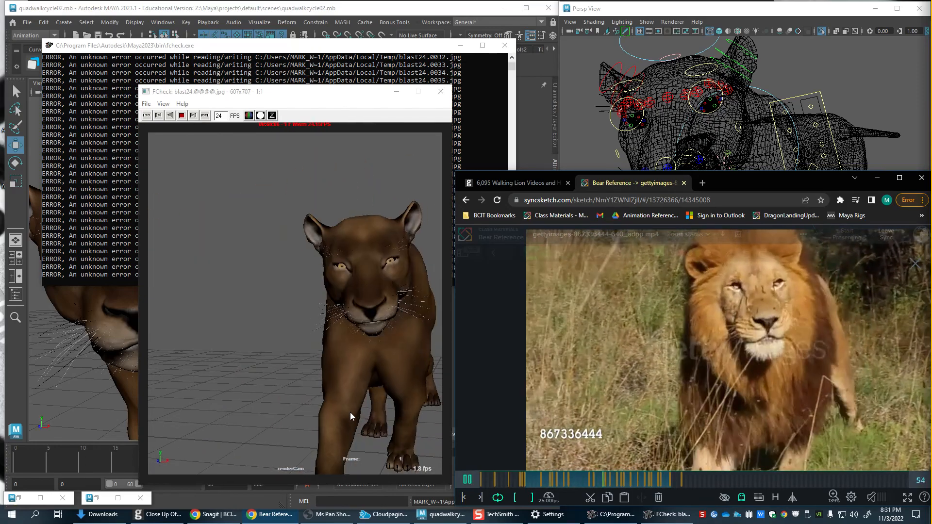
Step: Stop the playblast at frame 30 and pause the lion reference at frame 65
click(374, 273)
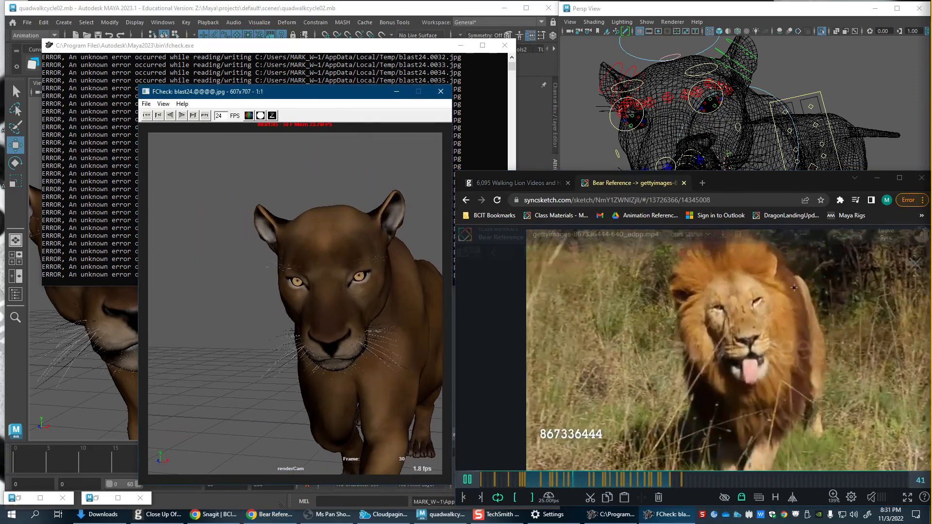
click(765, 183)
drag(754, 362, 777, 354)
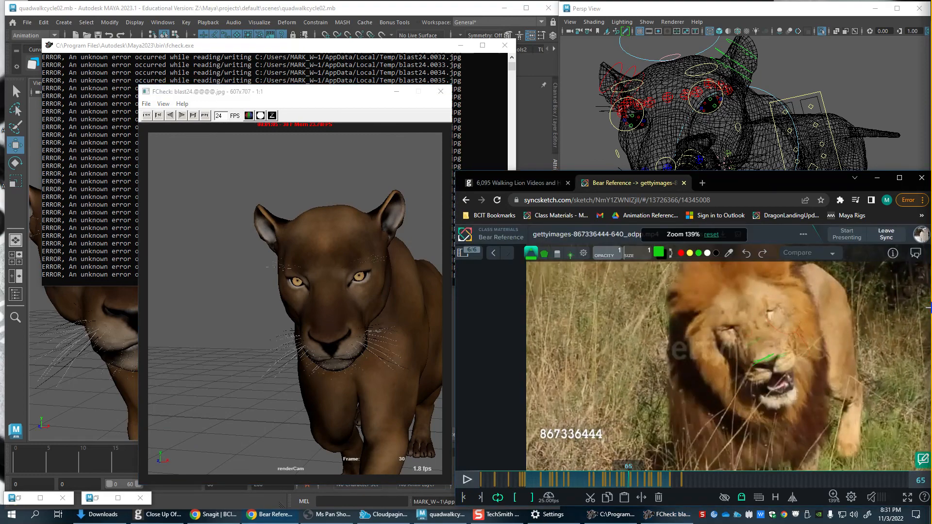